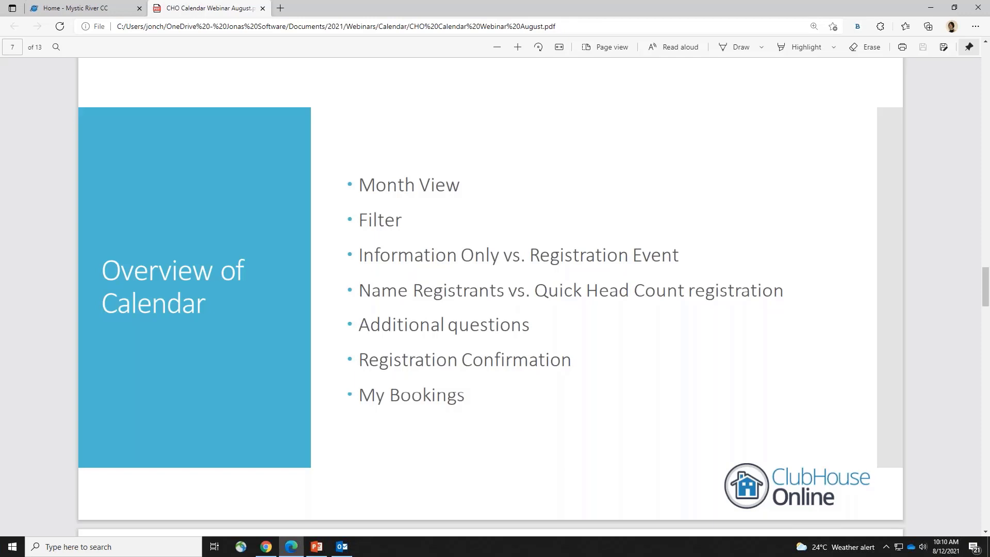
# Switch from the calendar webinar PDF to the 'Home - Mystic River CC' tab
pyautogui.hotkey('ctrl', 'Tab')
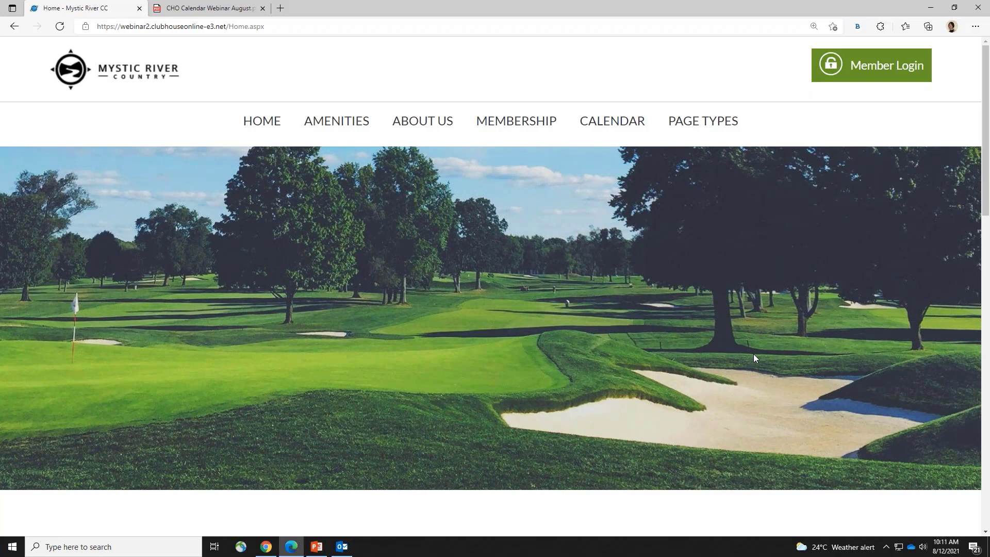
# Open the club's CALENDAR page and scroll down to the August 2021 month grid
pyautogui.click(614, 129)
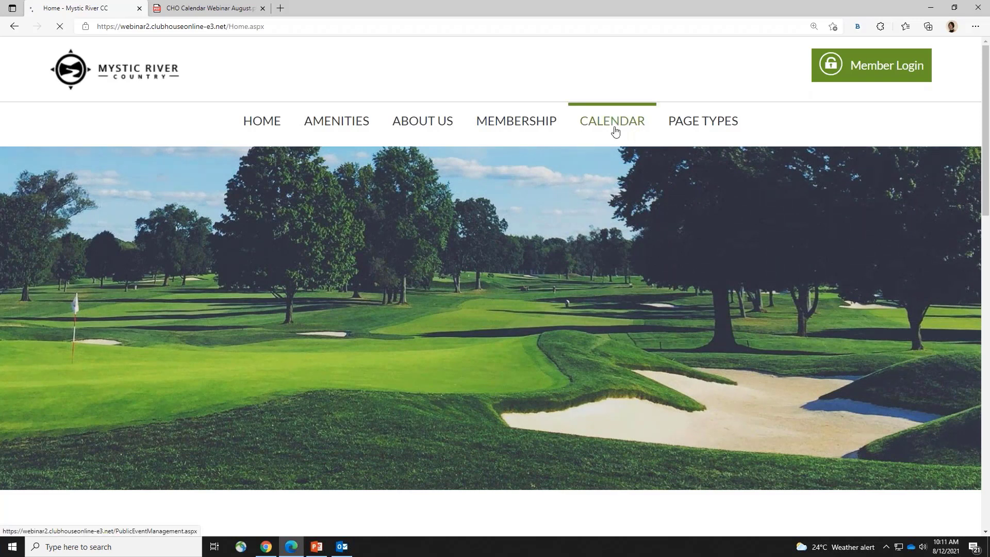
pyautogui.moveTo(985, 71); pyautogui.dragTo(988, 181)
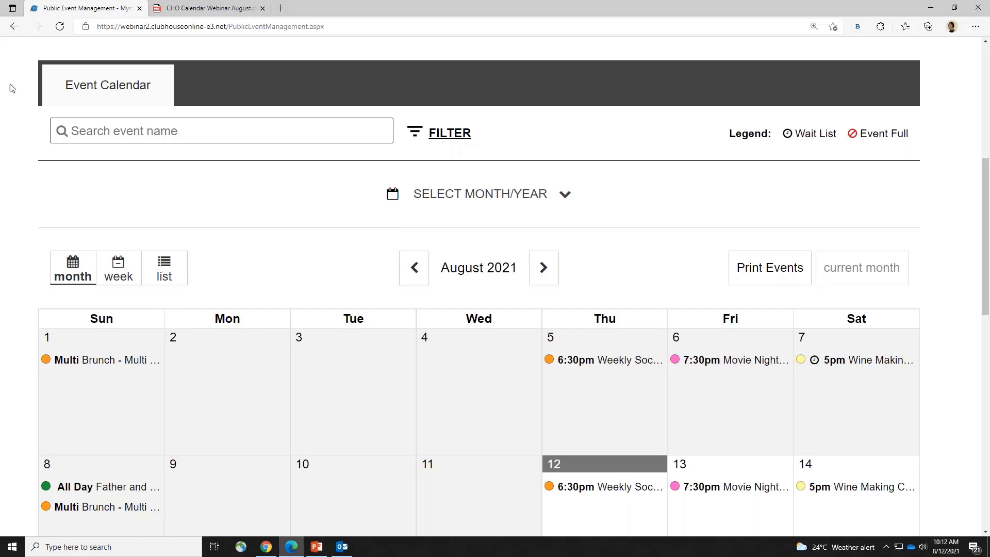
pyautogui.click(175, 133)
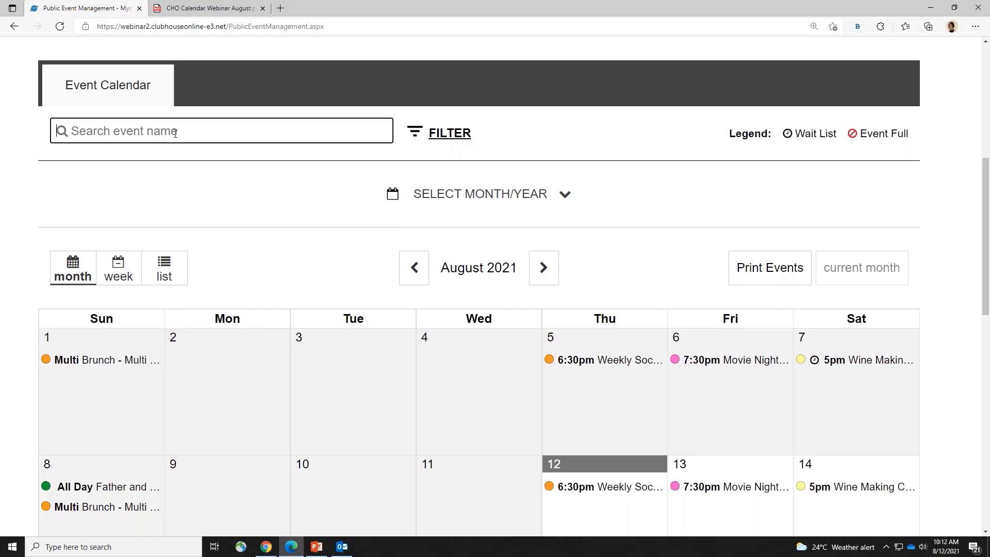
pyautogui.write('dinin')
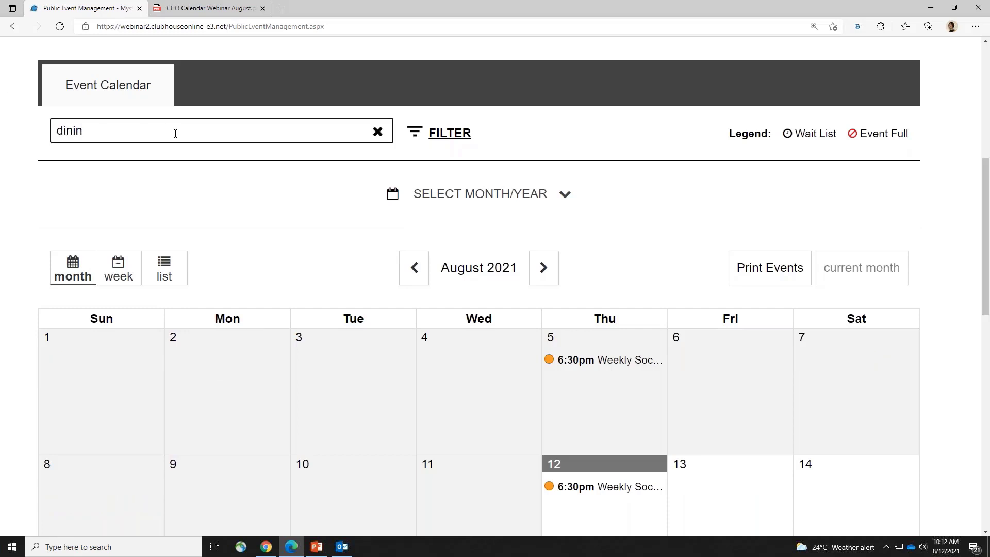
pyautogui.write('g')
pyautogui.click(382, 135)
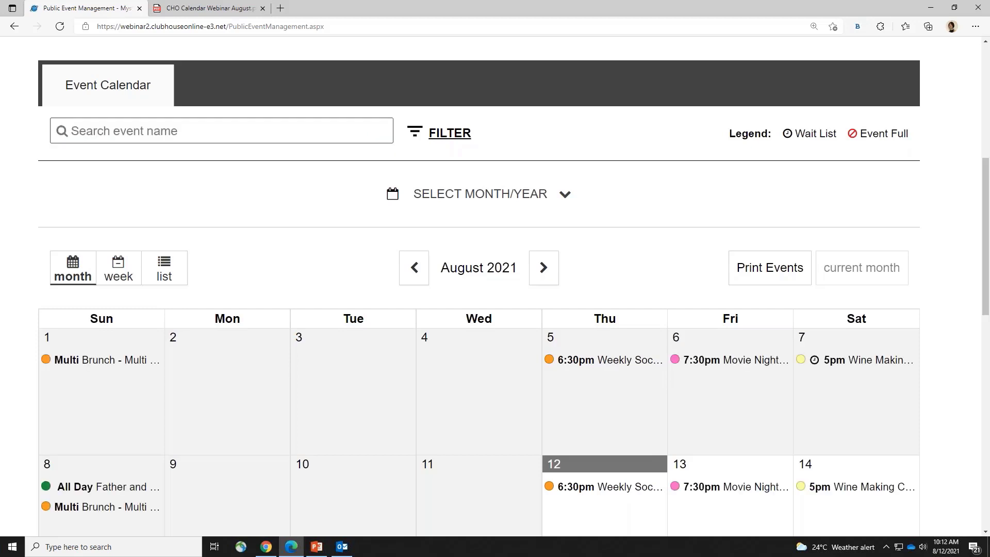
pyautogui.click(461, 140)
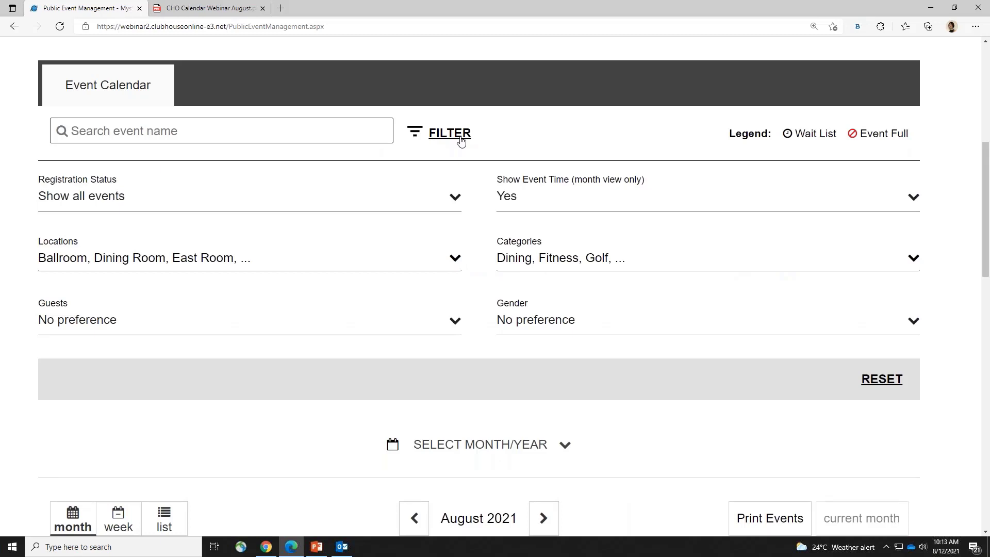
pyautogui.click(250, 265)
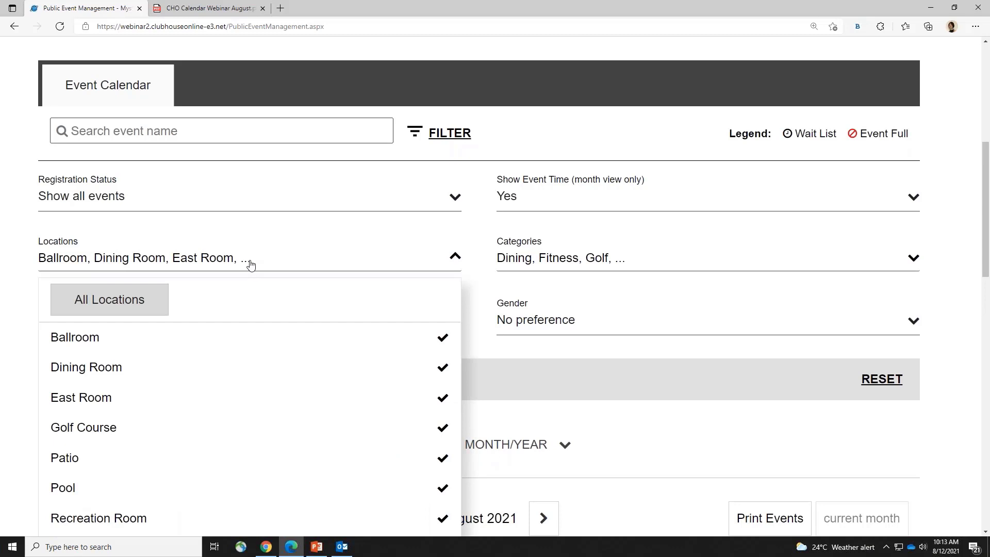
pyautogui.click(565, 205)
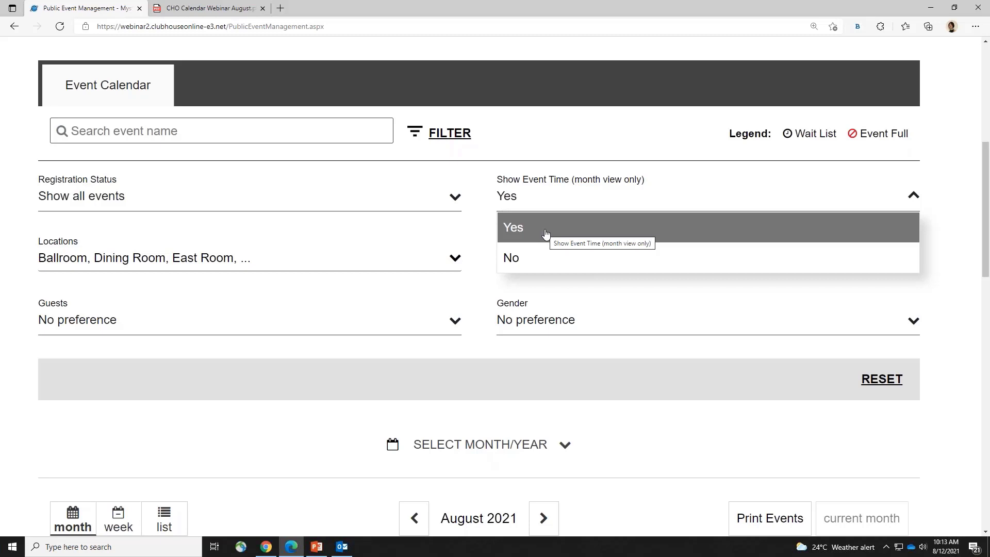
pyautogui.click(536, 136)
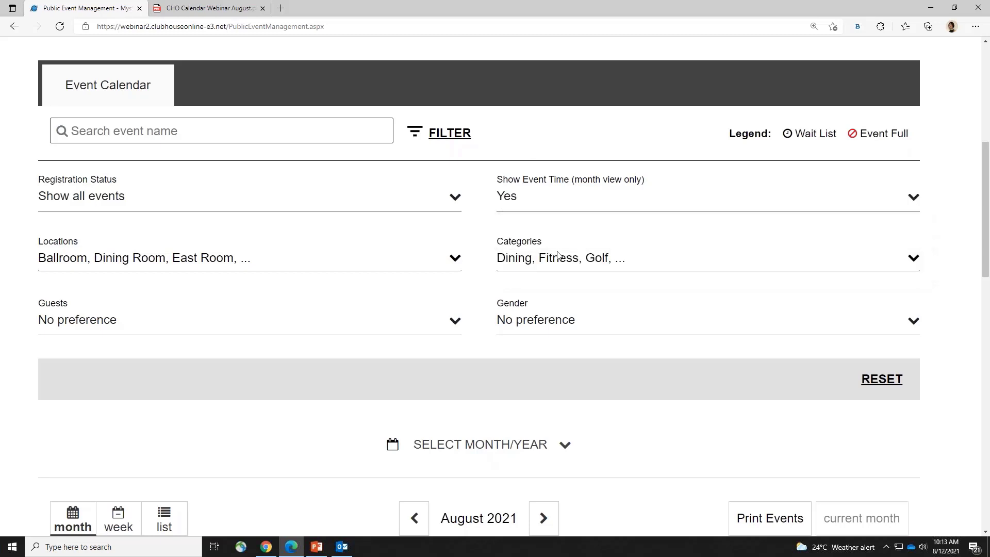
pyautogui.click(553, 258)
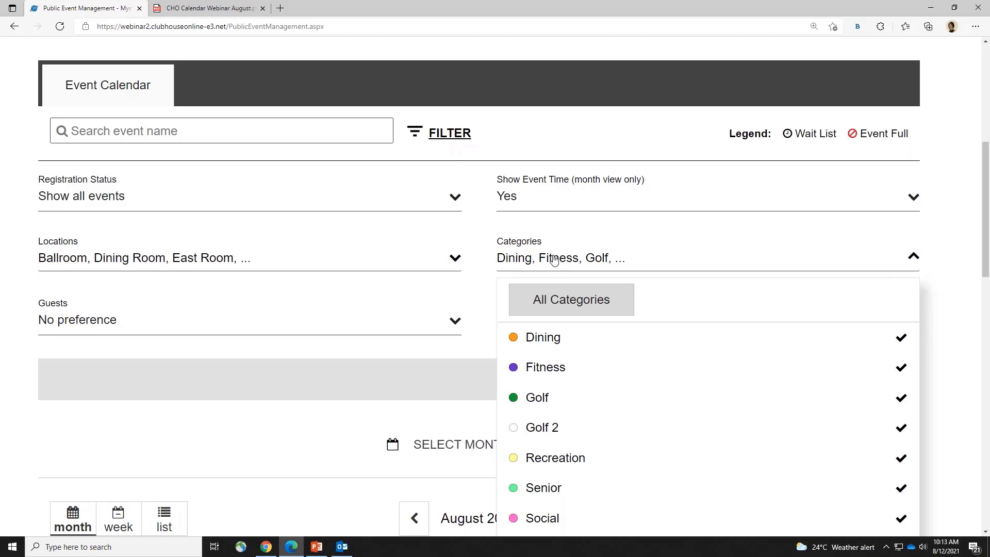
pyautogui.click(587, 299)
pyautogui.click(586, 299)
pyautogui.click(544, 399)
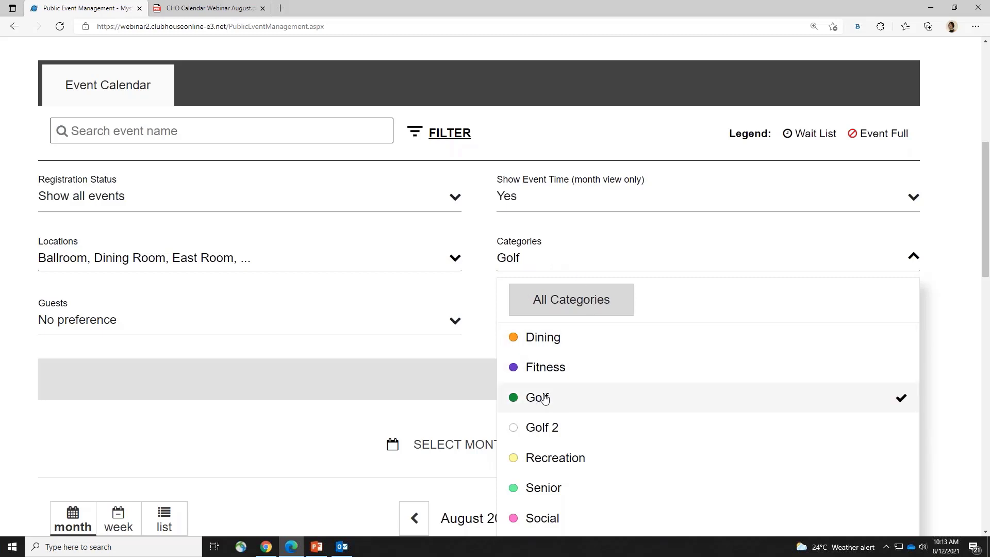
pyautogui.click(550, 340)
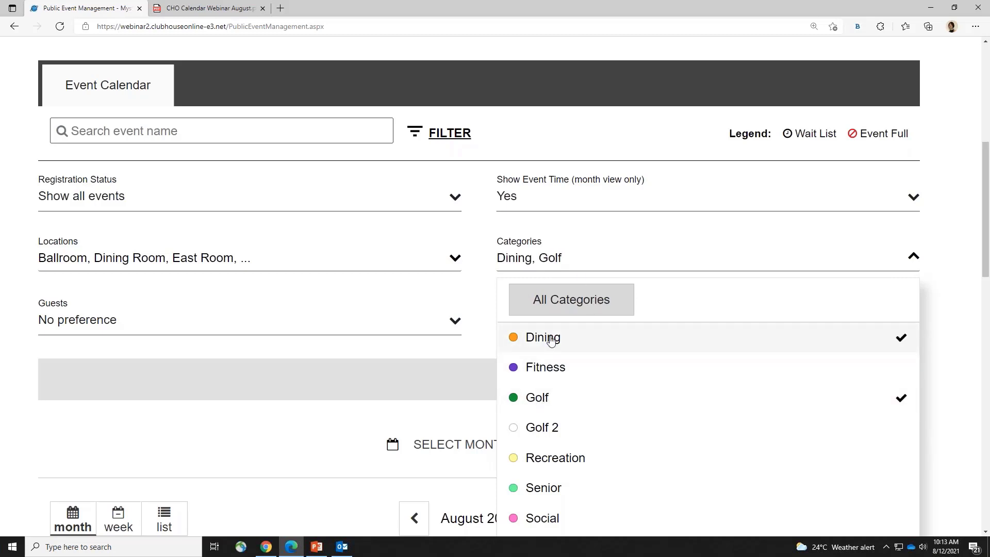
pyautogui.click(570, 306)
pyautogui.click(551, 260)
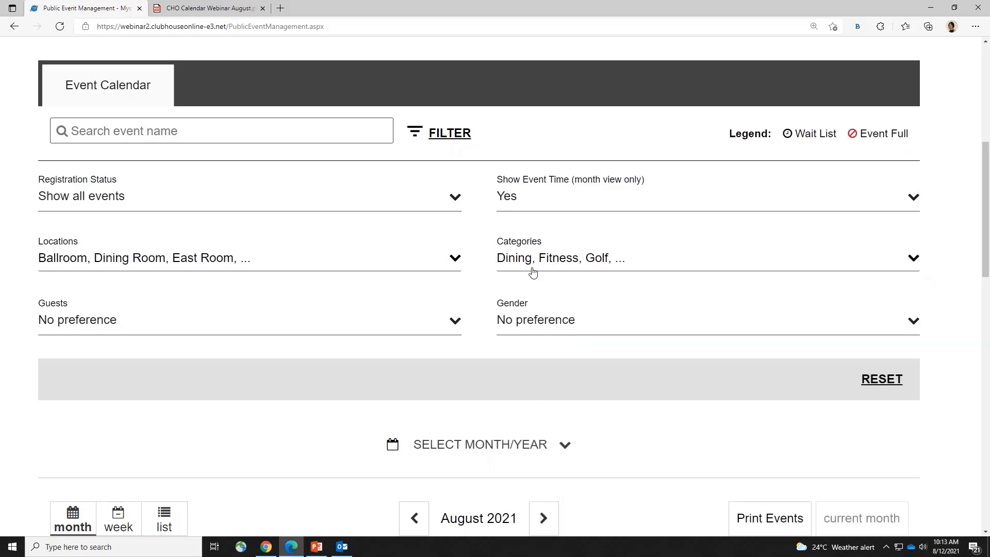
pyautogui.click(555, 321)
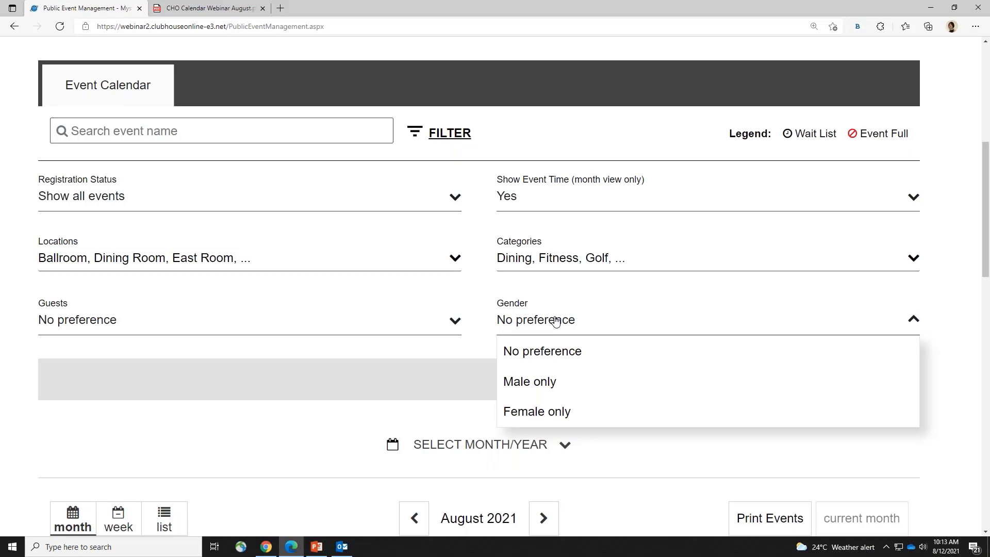
pyautogui.click(260, 334)
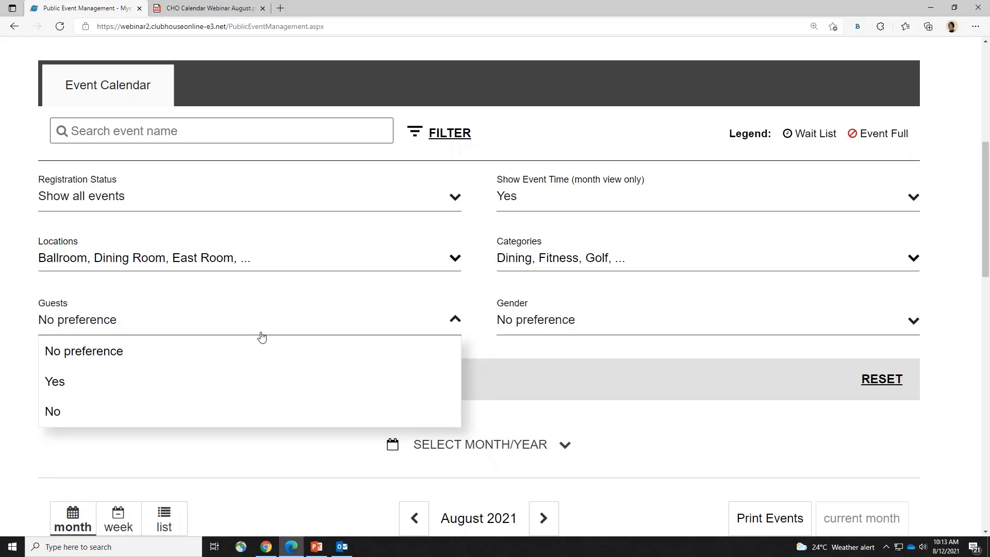
pyautogui.click(262, 335)
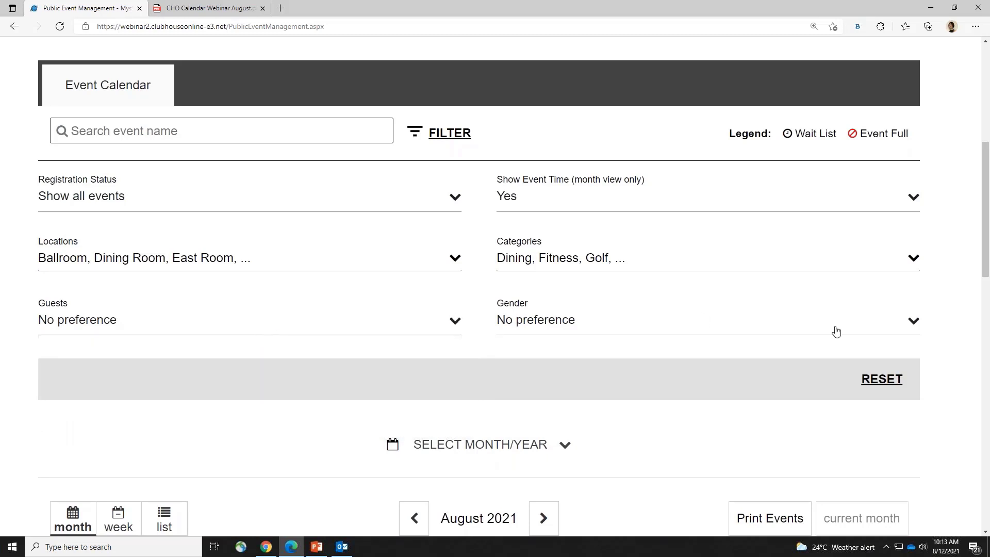
pyautogui.click(460, 133)
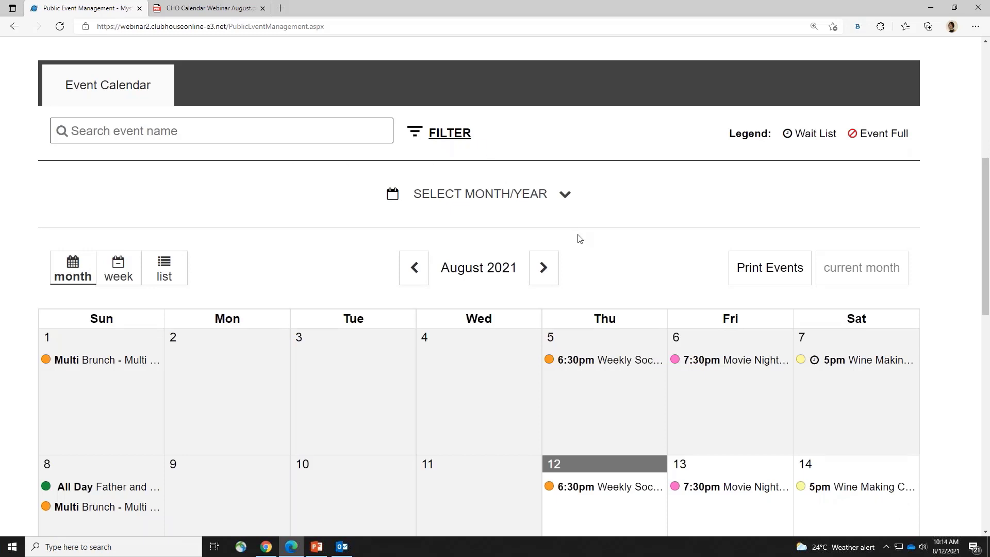
# Advance the calendar to September 2021 and scroll through it
pyautogui.click(546, 268)
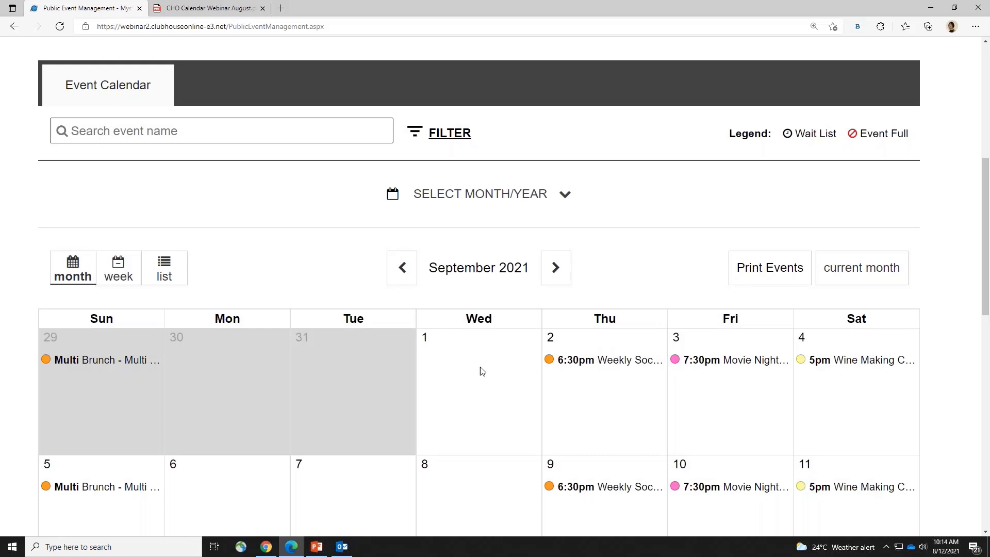
pyautogui.scroll(-4, 956, 419)
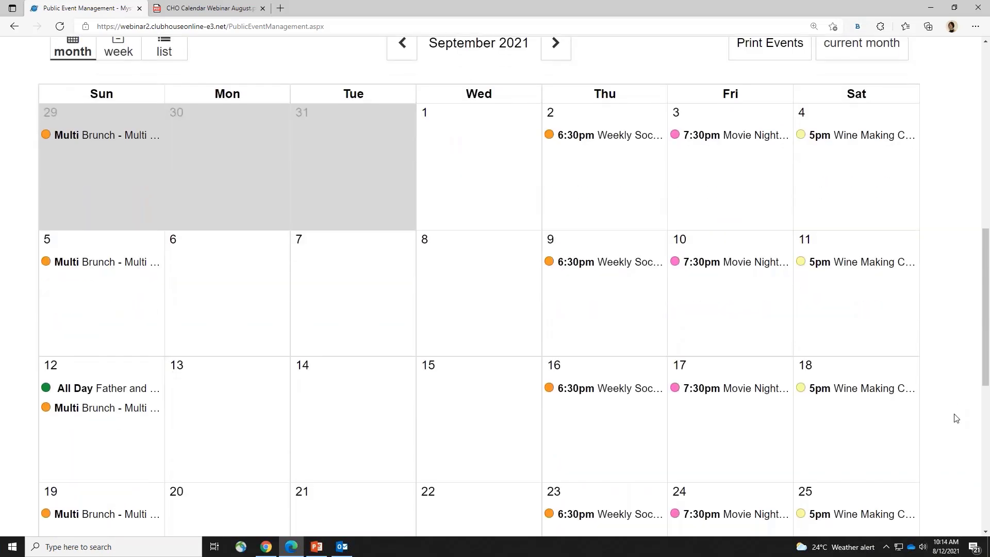
pyautogui.scroll(4, 948, 405)
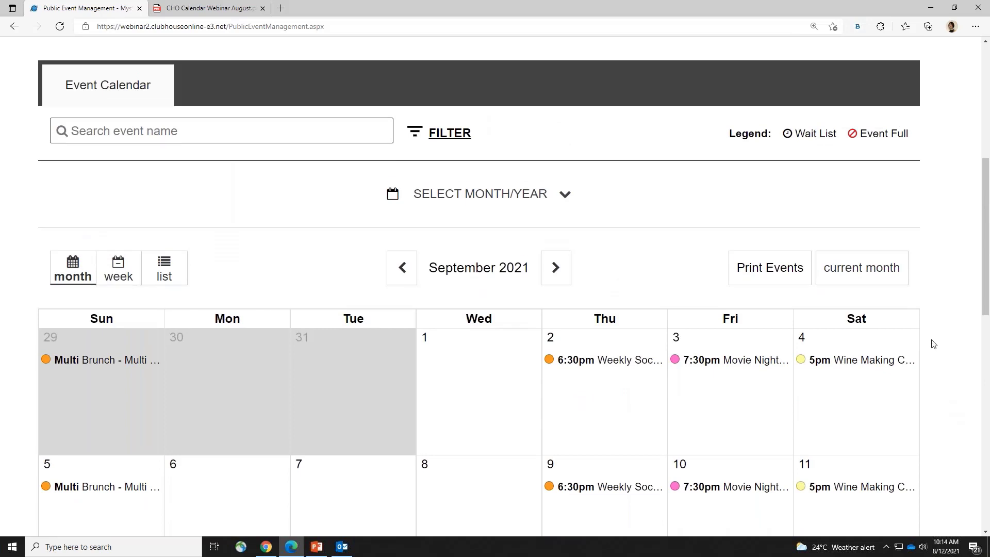
# Return to the current month and view the week of Aug 8–14, 2021 by day
pyautogui.click(870, 277)
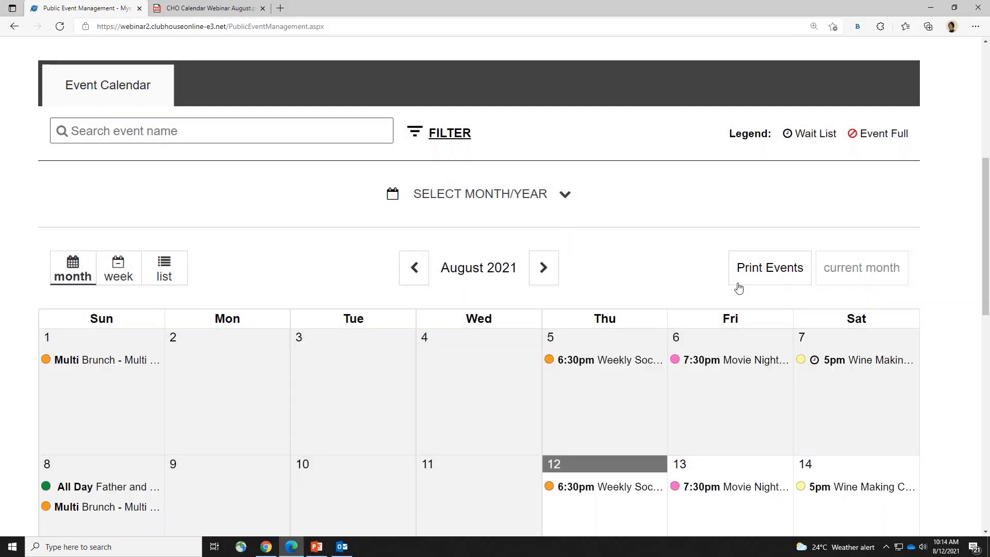
pyautogui.click(105, 273)
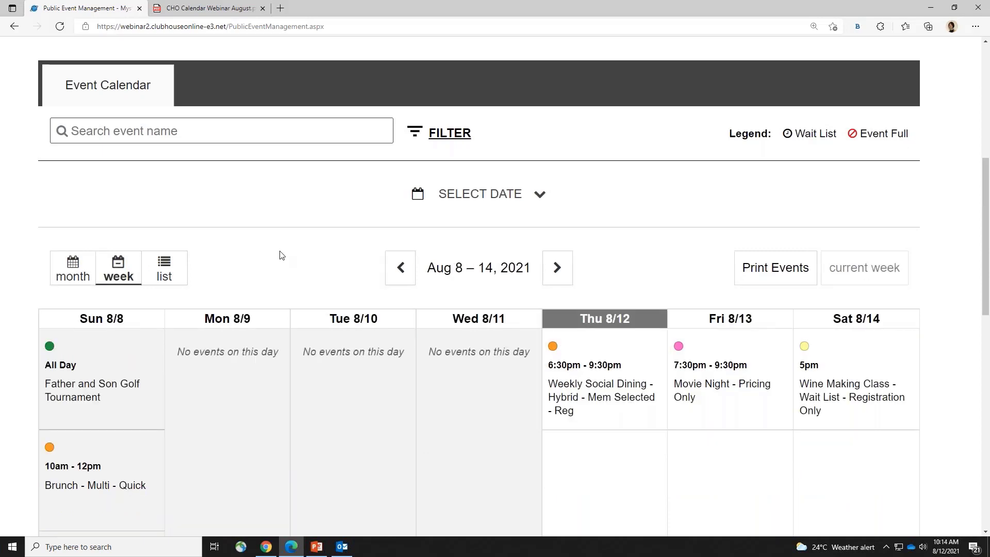
pyautogui.scroll(-1, 282, 255)
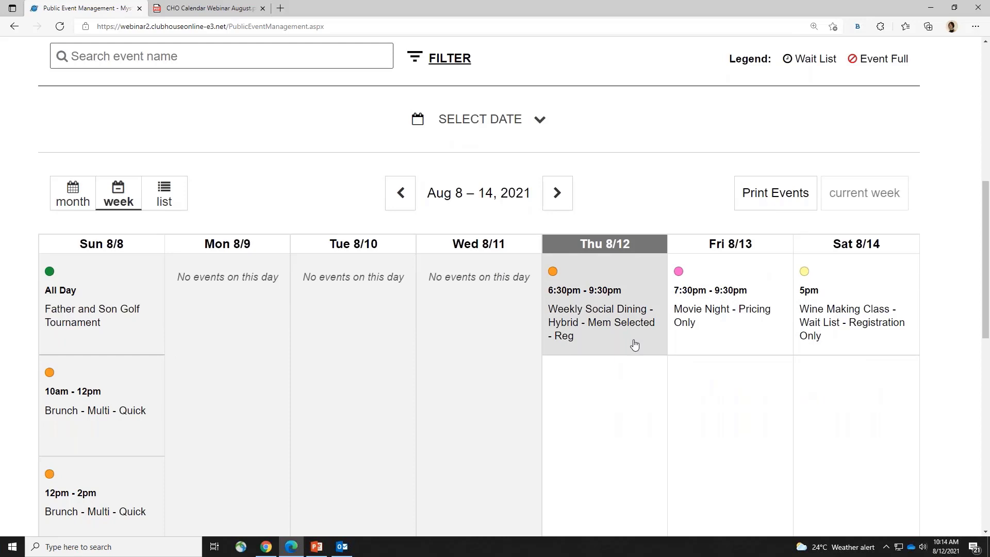
pyautogui.scroll(-1, 687, 416)
pyautogui.scroll(-2, 688, 416)
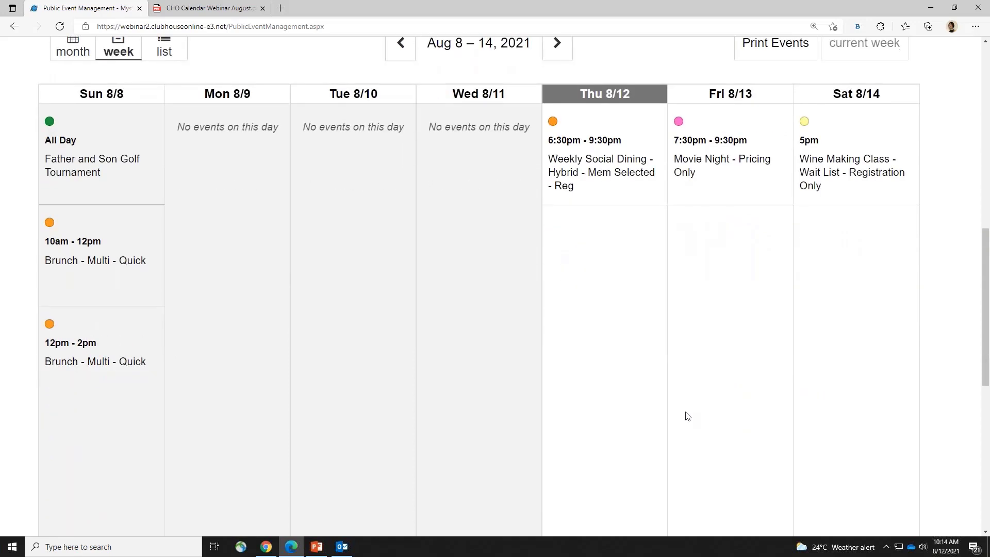
pyautogui.scroll(1, 687, 416)
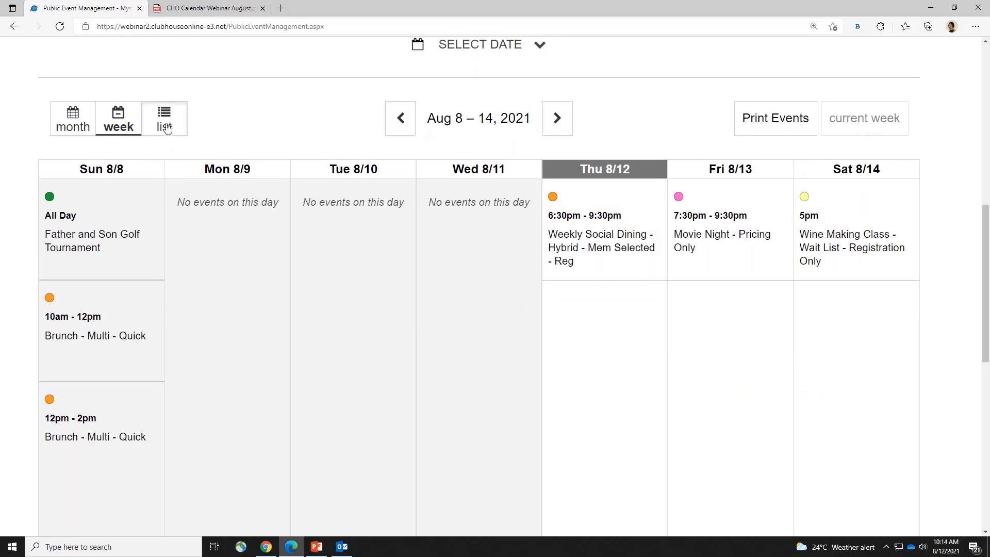
# Show August's events as a dated list and scroll through it
pyautogui.click(164, 123)
pyautogui.scroll(-10, 477, 341)
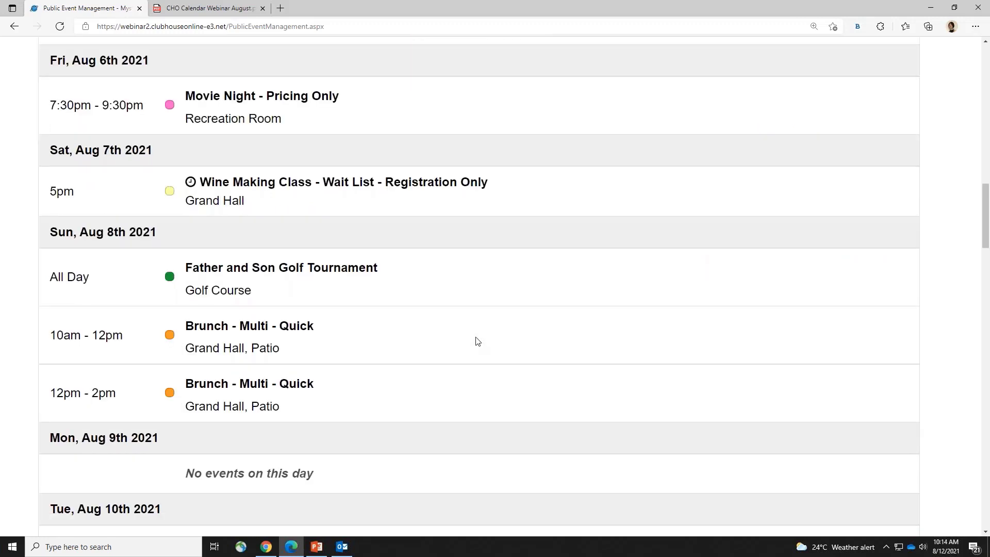
pyautogui.scroll(-6, 485, 388)
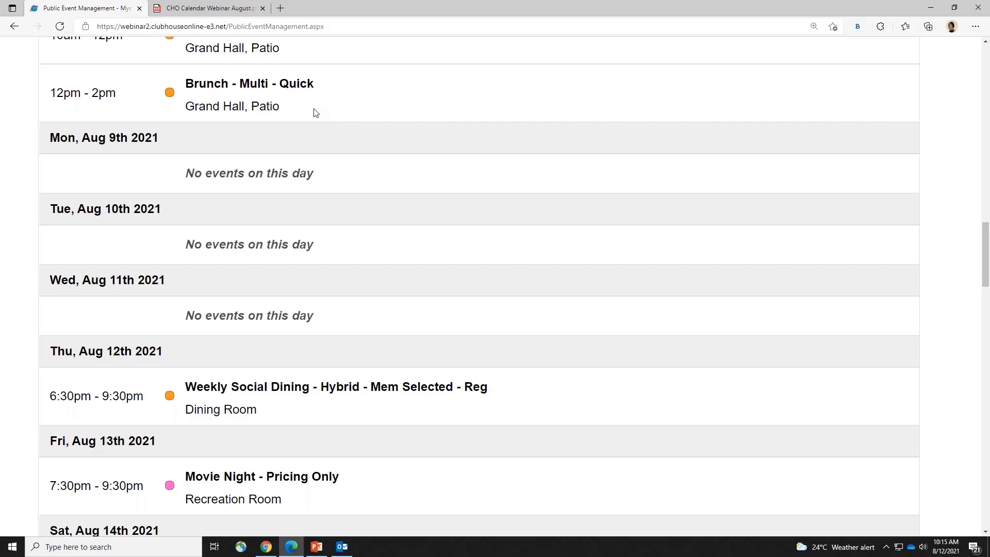
# Go back to the top and switch the calendar to the August 2021 month grid
pyautogui.click(985, 56)
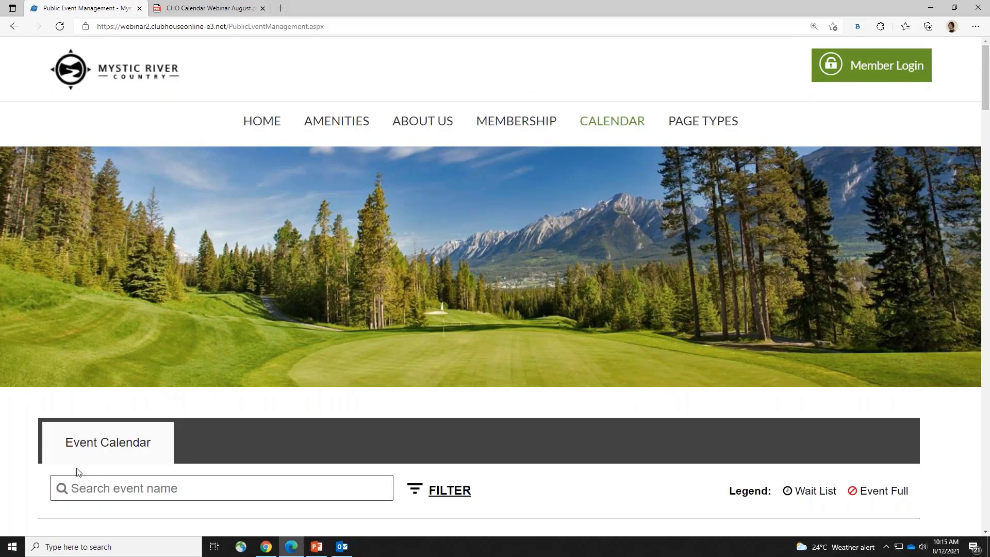
pyautogui.scroll(-5, 206, 442)
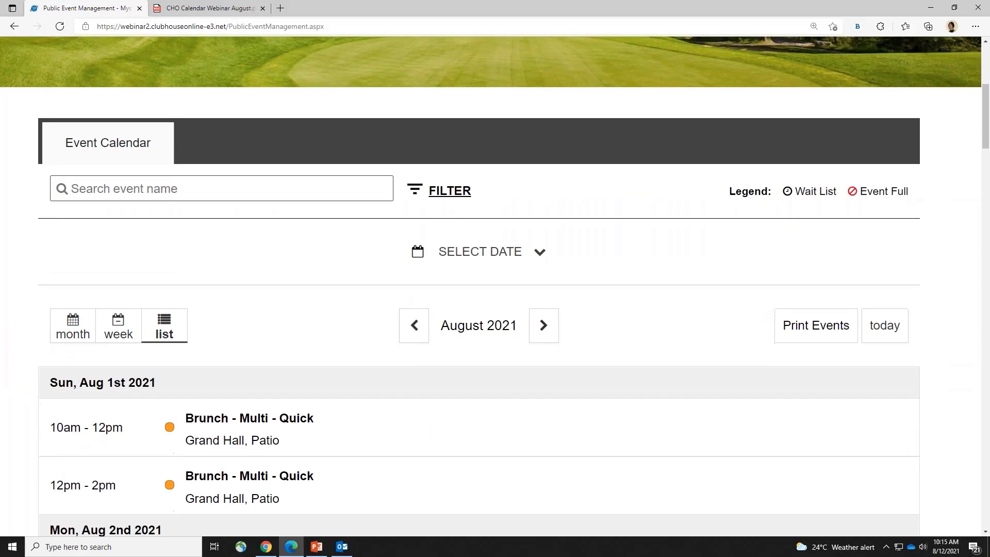
pyautogui.click(67, 335)
pyautogui.scroll(-4, 757, 382)
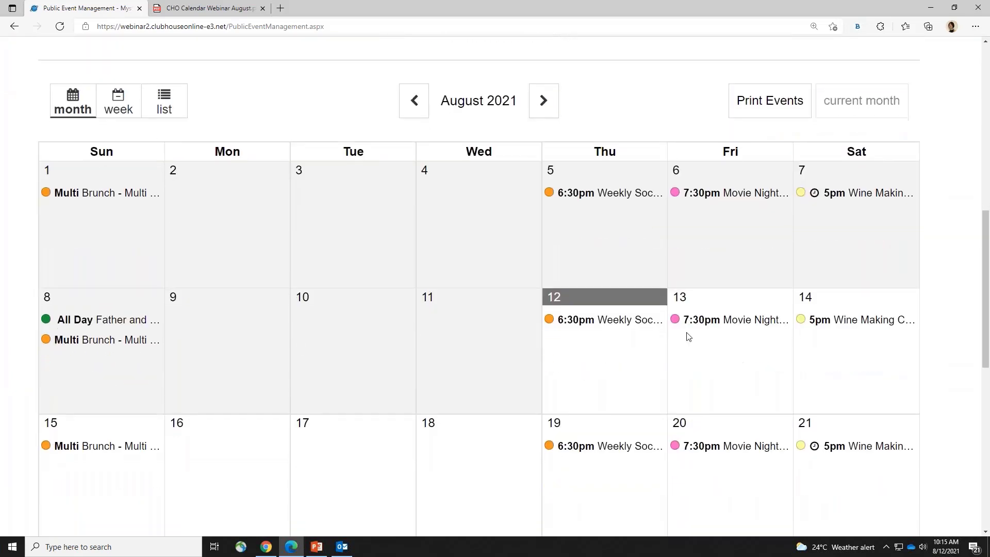
pyautogui.click(619, 320)
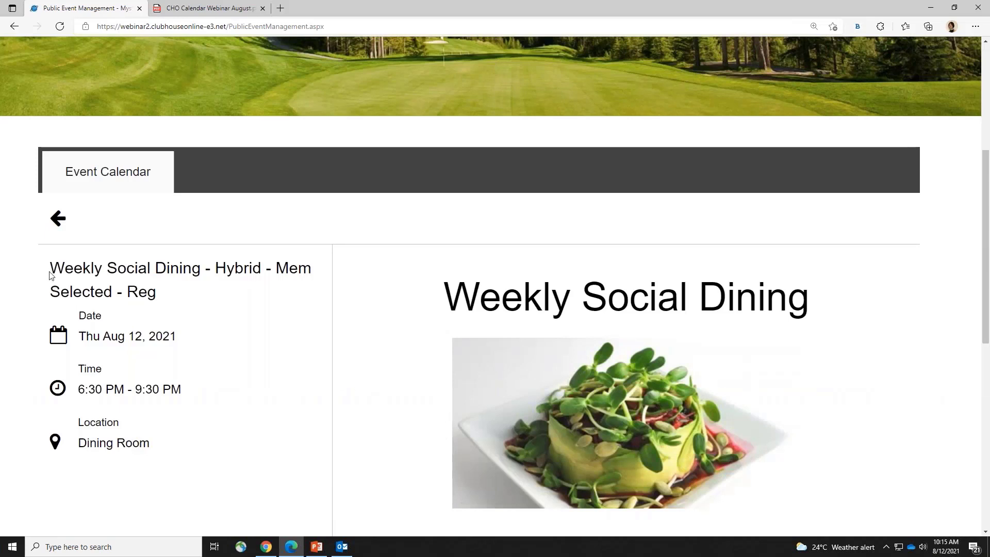
pyautogui.moveTo(50, 269); pyautogui.dragTo(196, 449)
pyautogui.click(252, 446)
pyautogui.scroll(-2, 253, 445)
pyautogui.scroll(-3, 253, 445)
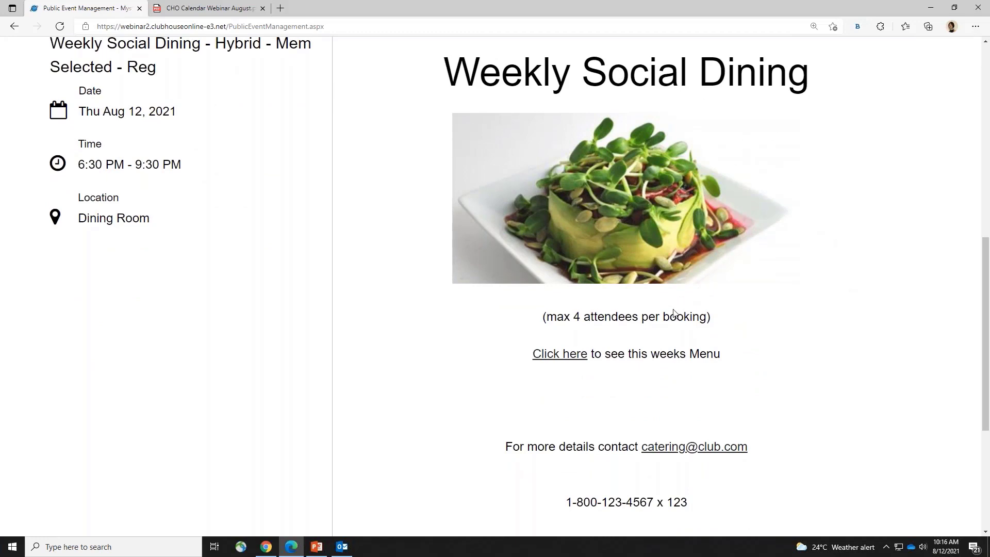
pyautogui.moveTo(546, 317); pyautogui.dragTo(732, 324)
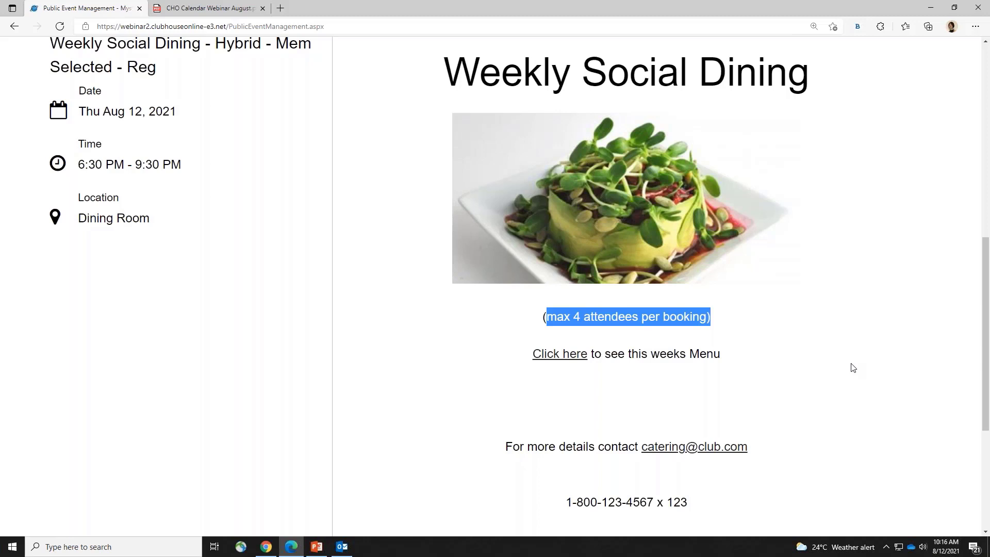
pyautogui.click(562, 354)
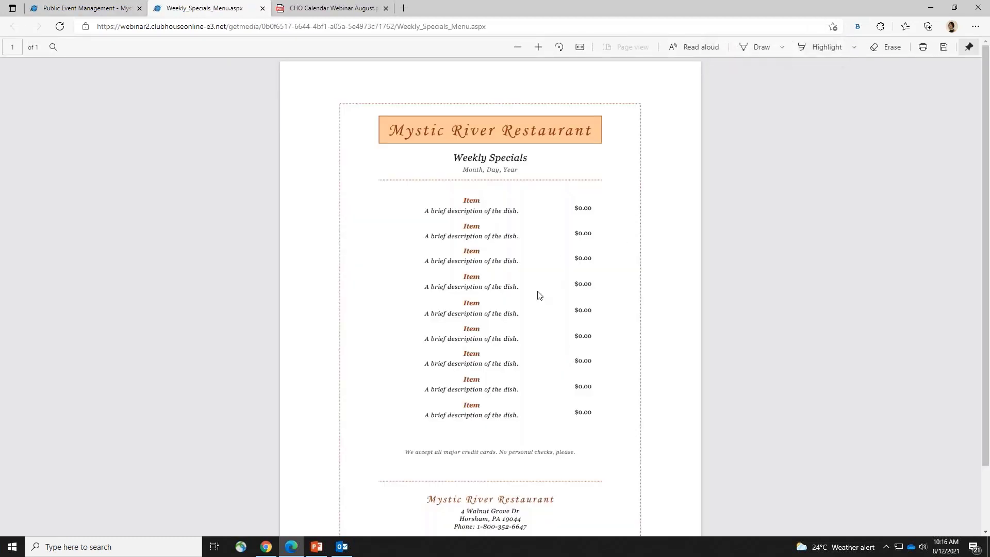
pyautogui.click(263, 8)
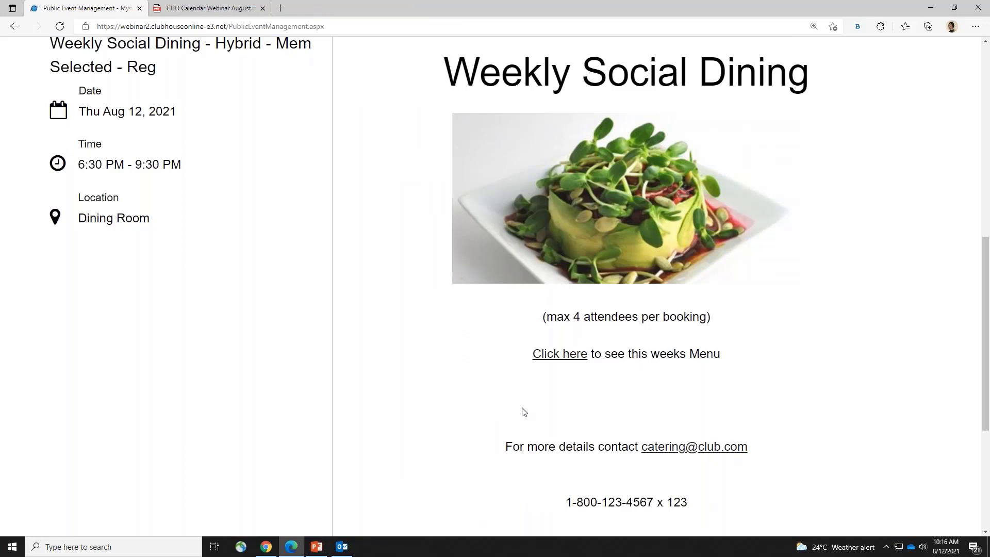
pyautogui.scroll(5, 520, 409)
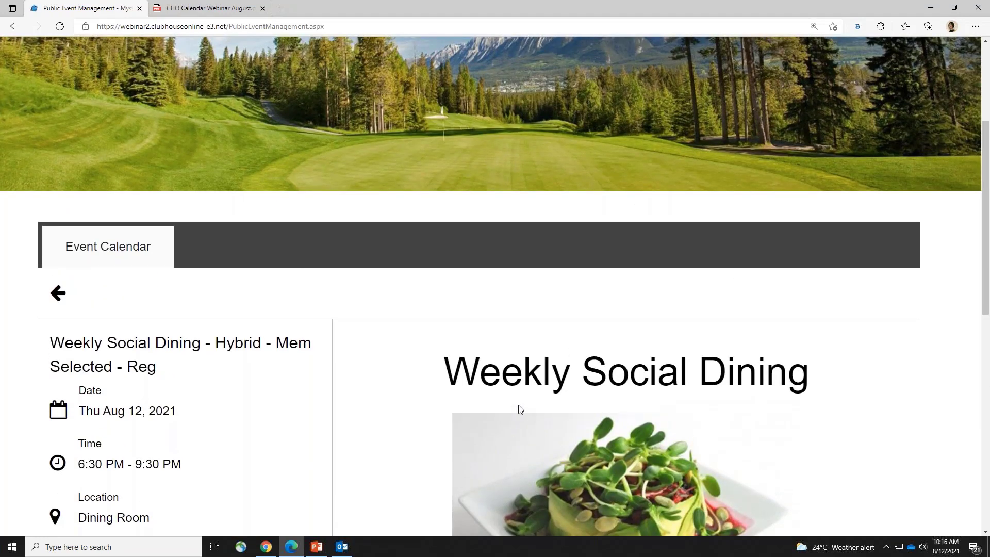
pyautogui.scroll(-3, 511, 405)
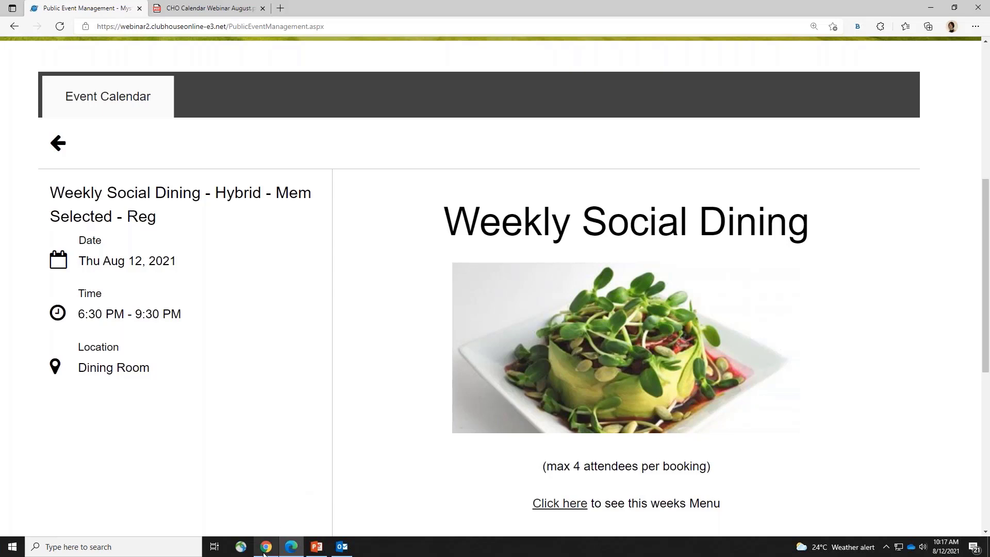
pyautogui.moveTo(264, 551)
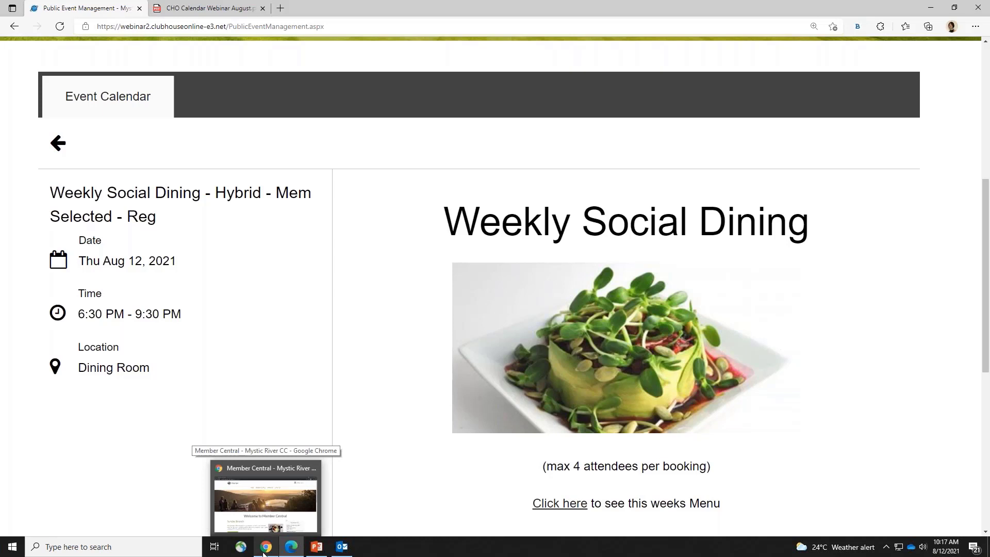
# Switch to the Member Central window and look over its Welcome page and upcoming events
pyautogui.click(265, 551)
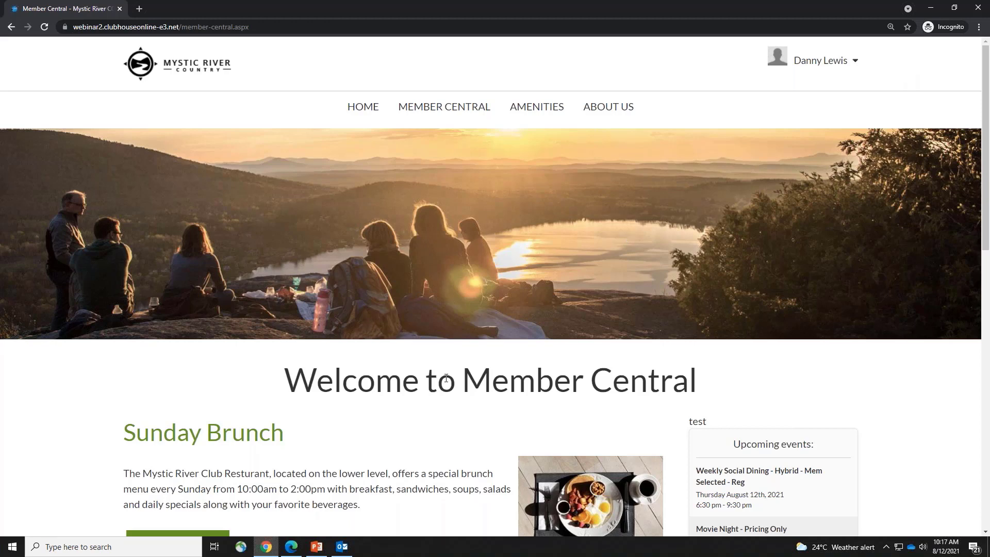
pyautogui.moveTo(447, 379); pyautogui.dragTo(758, 384)
pyautogui.click(416, 427)
pyautogui.scroll(-4, 416, 428)
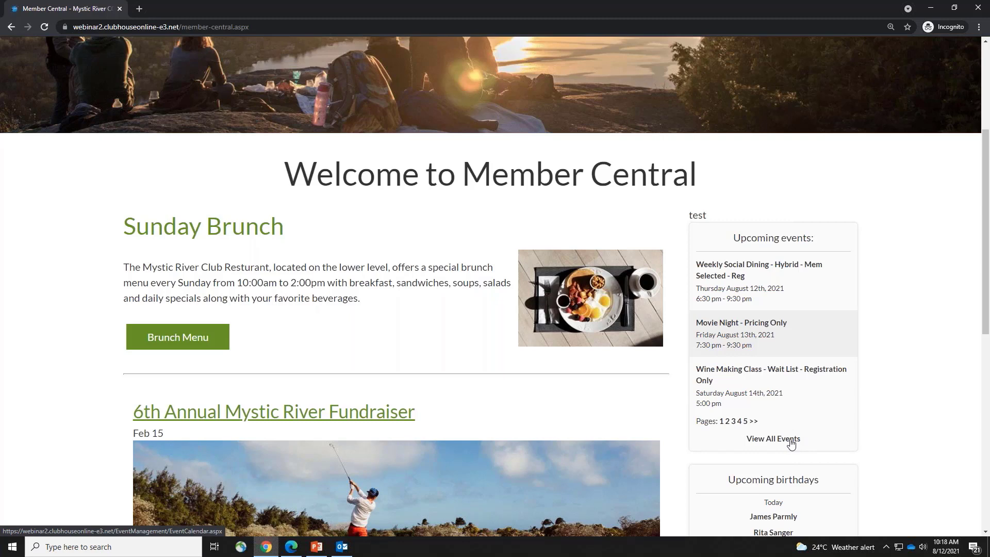
pyautogui.scroll(4, 368, 229)
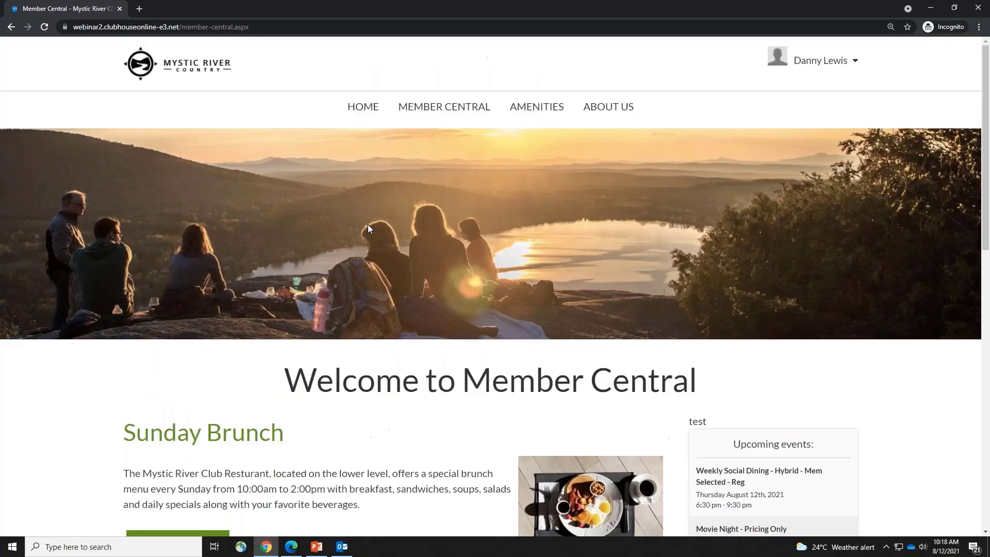
pyautogui.moveTo(420, 111)
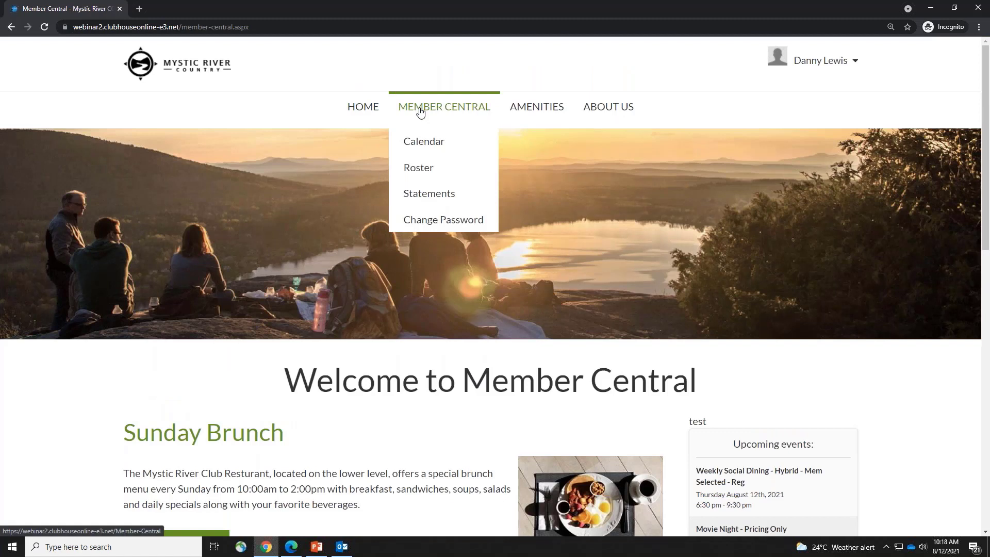
# Open MEMBER CENTRAL > Calendar at August 2021 and zoom the page in
pyautogui.click(438, 138)
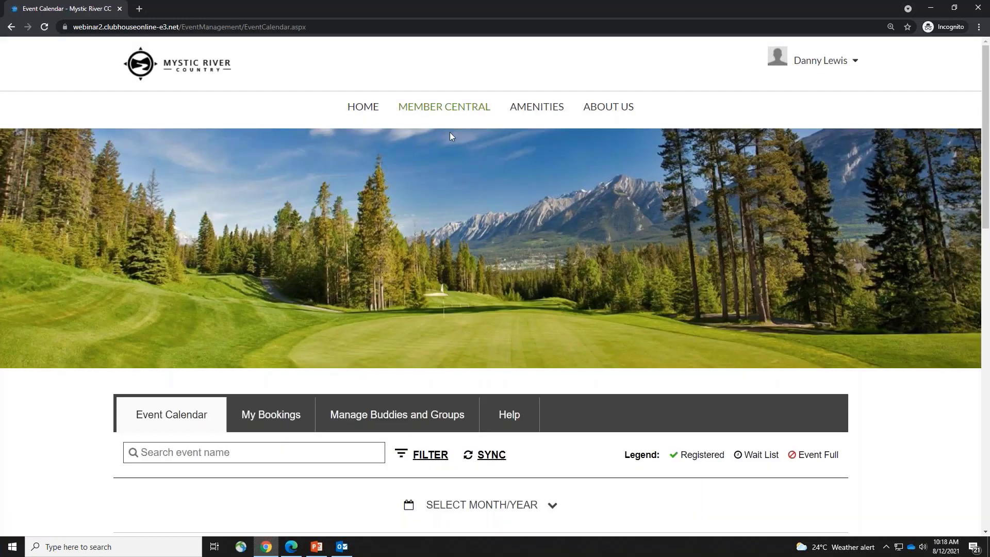
pyautogui.scroll(-6, 813, 222)
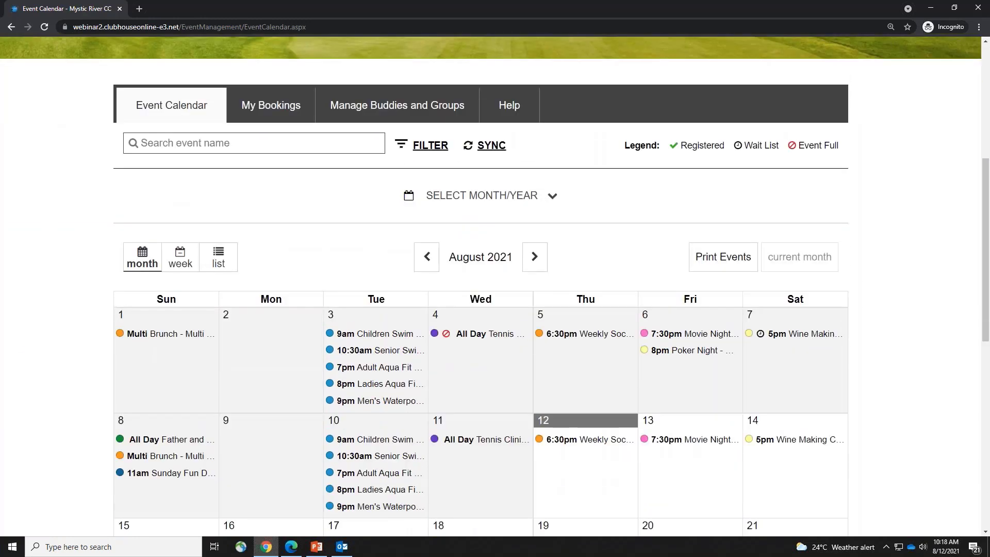
pyautogui.hotkey('ctrl', '+')
pyautogui.hotkey('ctrl', '+')
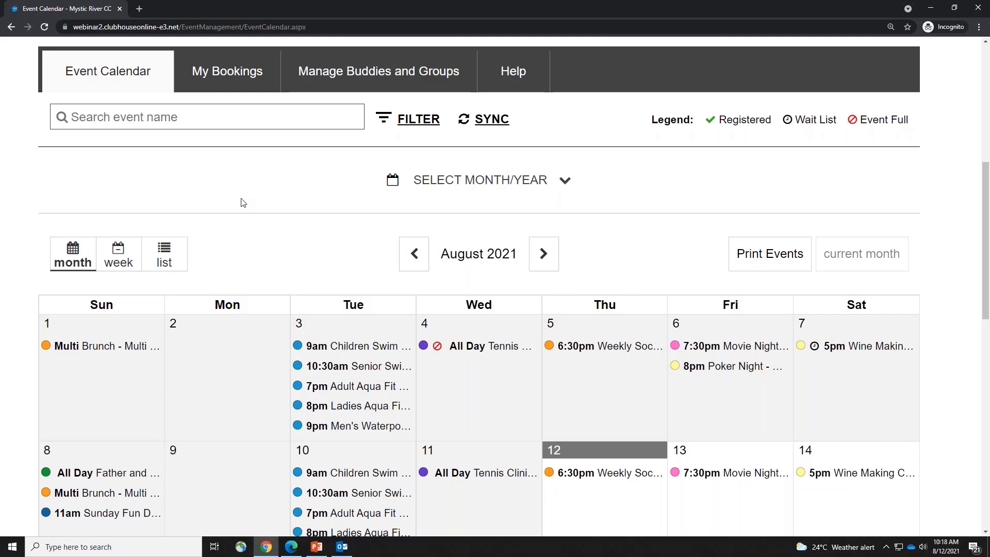
# Check the Booking types filter choices, then highlight the Registered, Wait List and Event Full legend
pyautogui.click(420, 128)
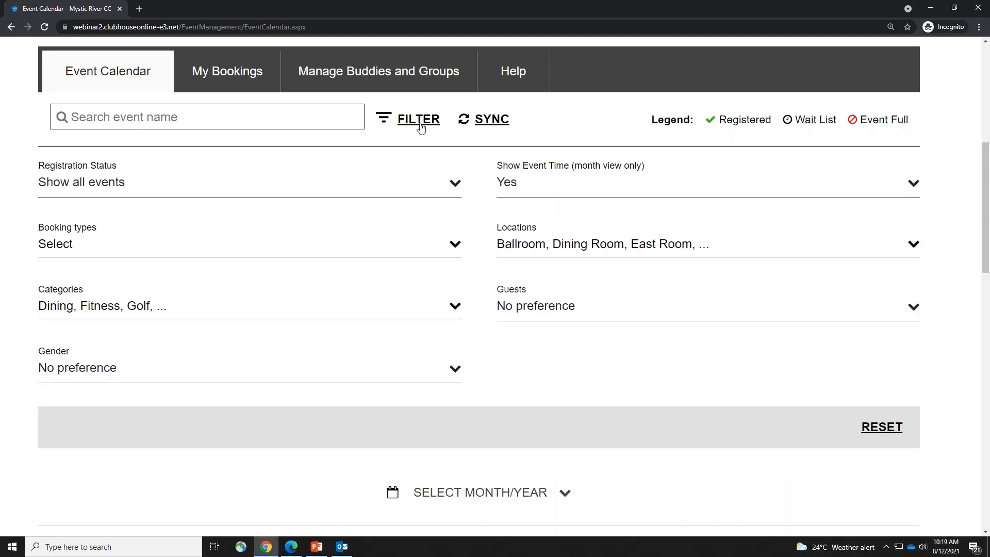
pyautogui.click(139, 242)
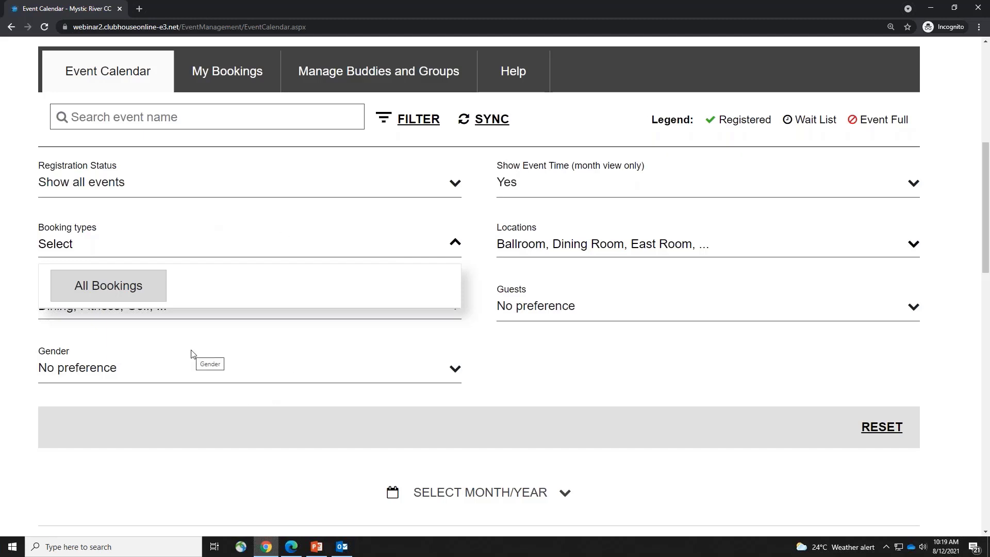
pyautogui.click(410, 123)
pyautogui.scroll(-1, 768, 72)
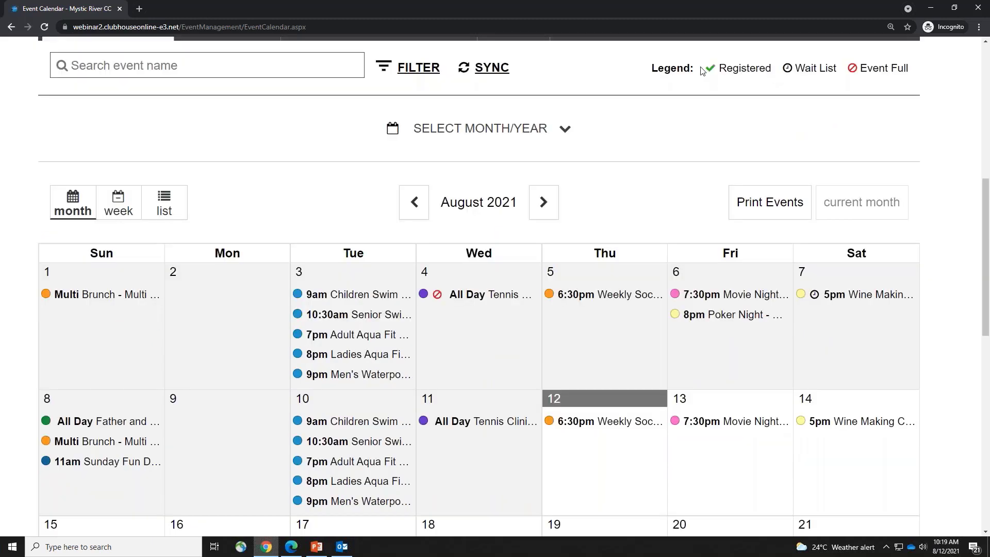
pyautogui.moveTo(701, 70); pyautogui.dragTo(907, 65)
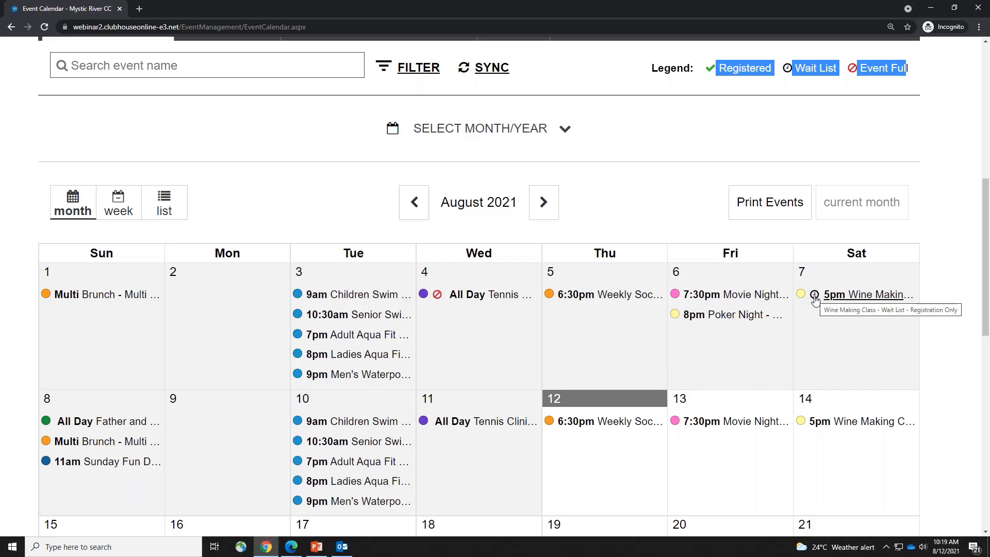
# Open the Aug 12 Weekly Social Dining event, review Others Attending, and click REGISTER
pyautogui.click(580, 425)
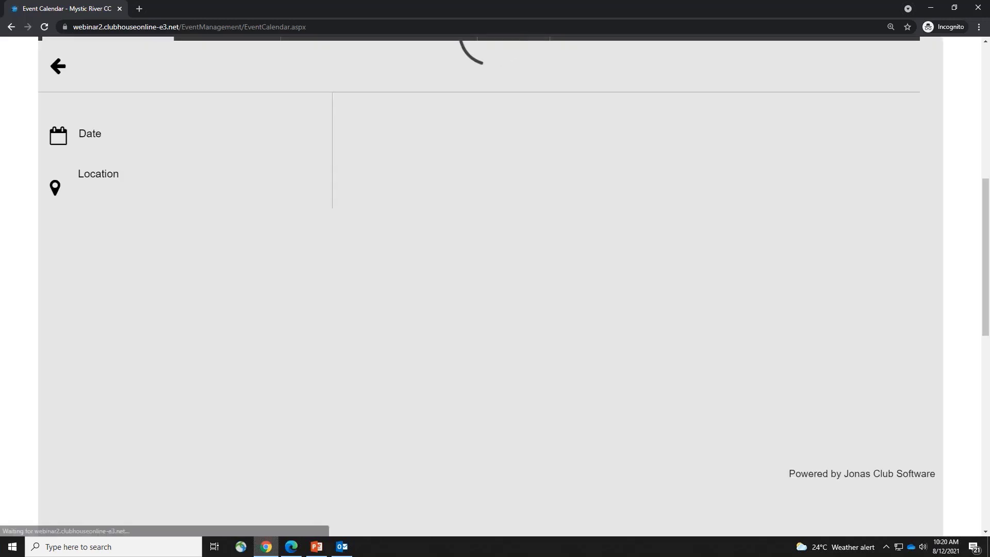
pyautogui.scroll(-1, 570, 398)
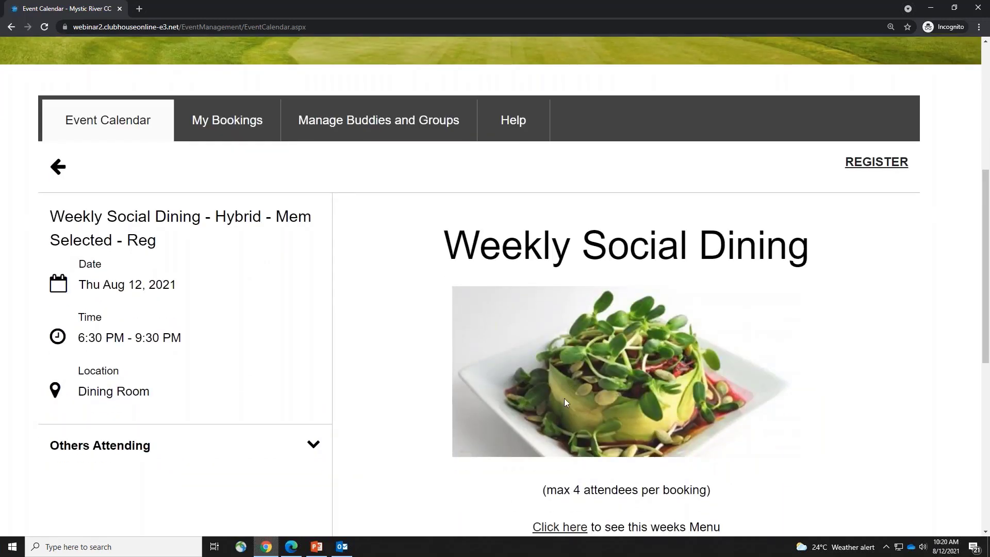
pyautogui.click(138, 446)
pyautogui.scroll(-2, 395, 351)
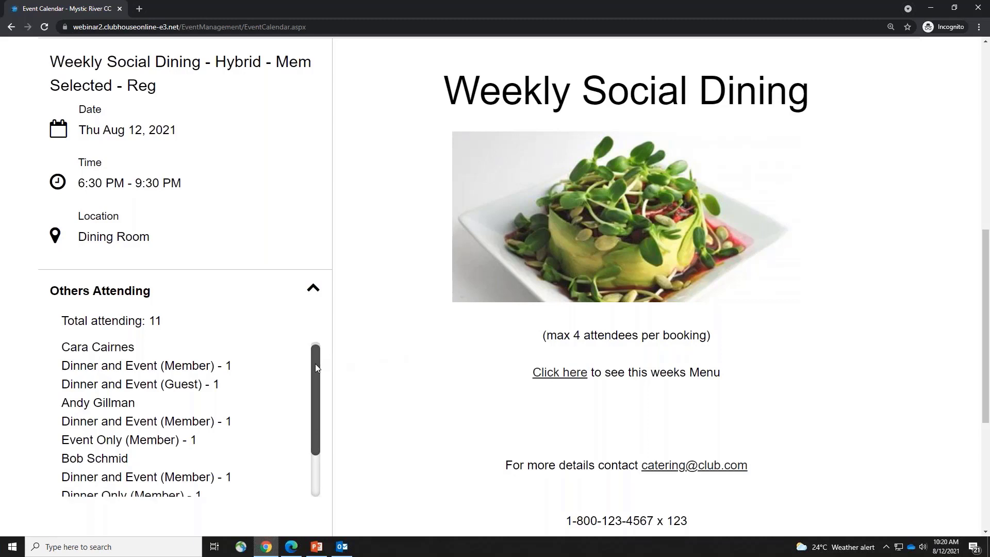
pyautogui.scroll(-1, 276, 407)
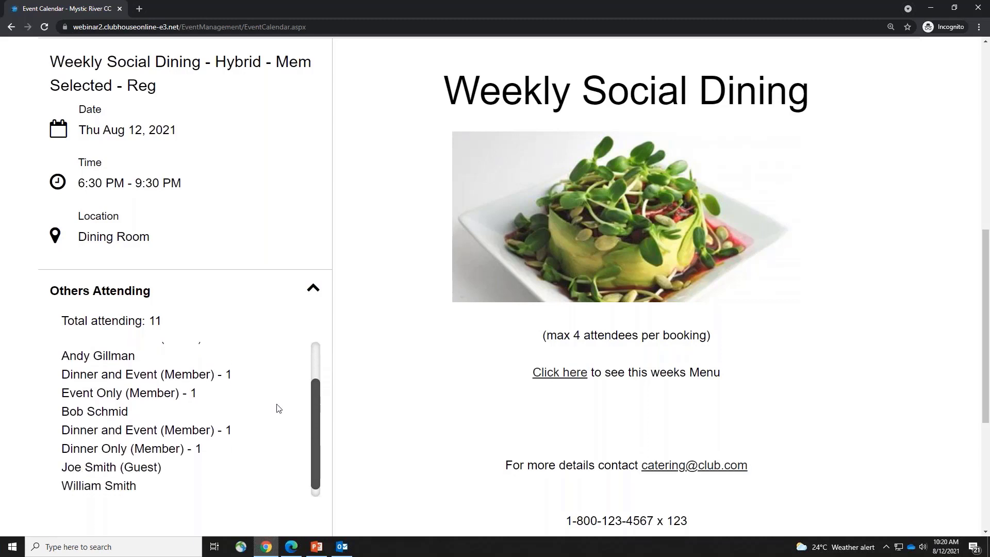
pyautogui.click(89, 289)
pyautogui.scroll(1, 419, 380)
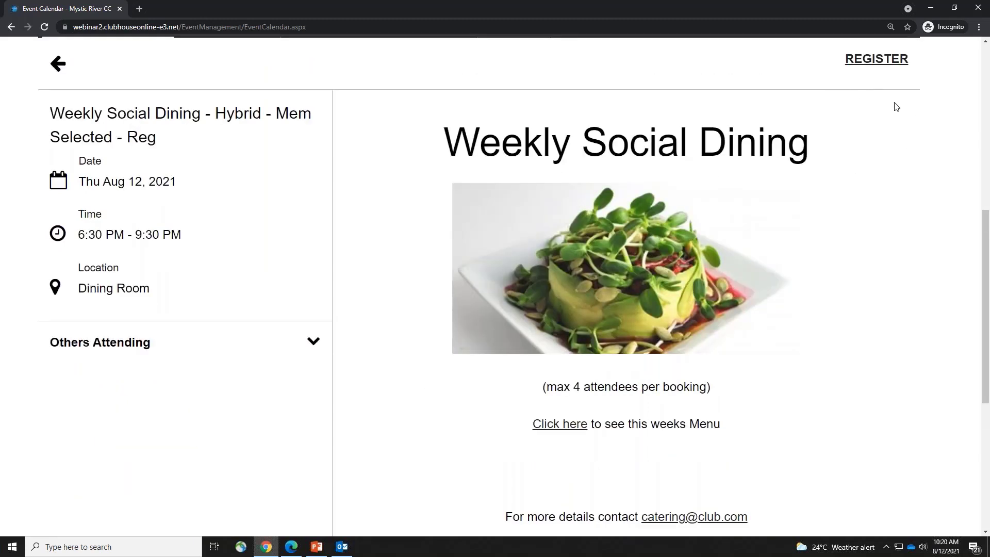
pyautogui.click(876, 59)
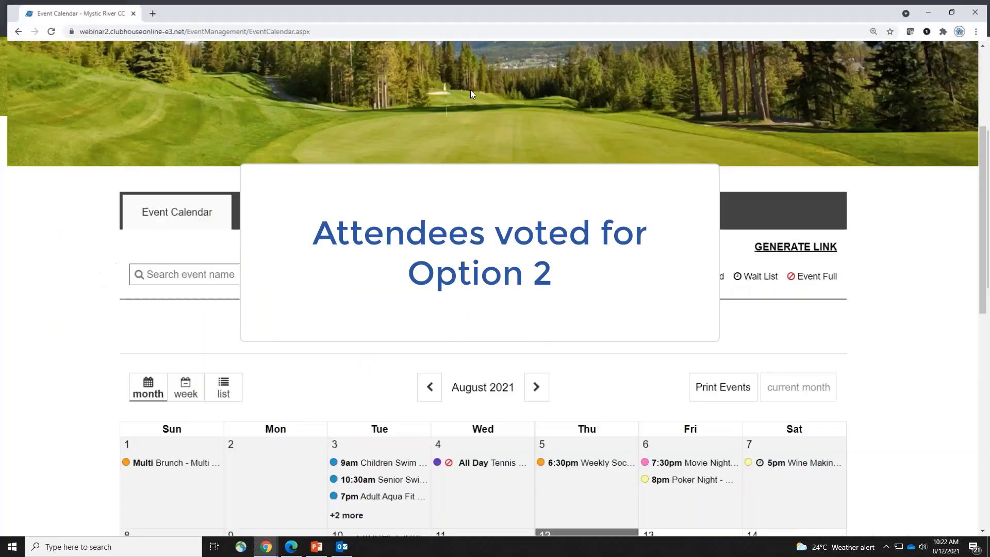
# Go to Member Central, zoom to 150%, and open the Event Calendar at August 2021
pyautogui.scroll(4, 987, 57)
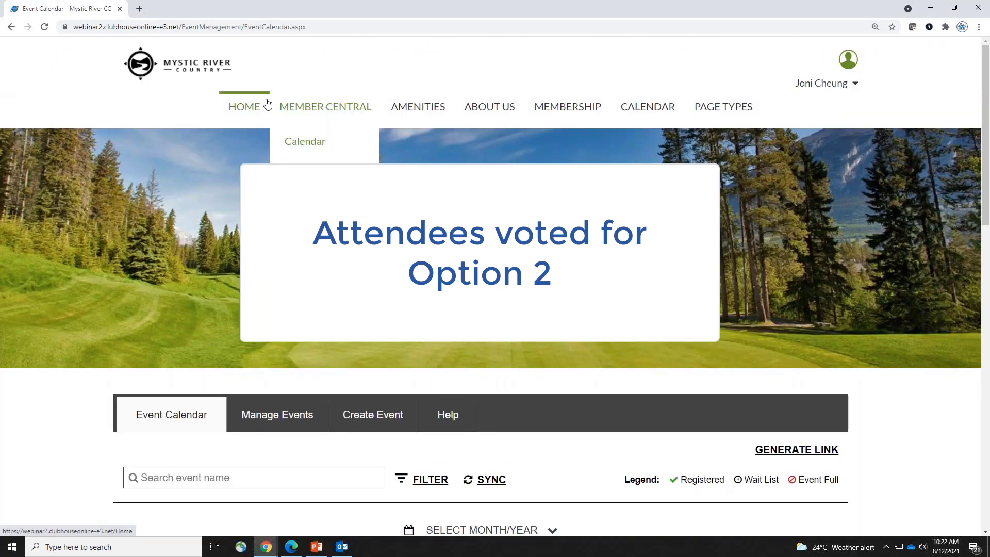
pyautogui.click(309, 108)
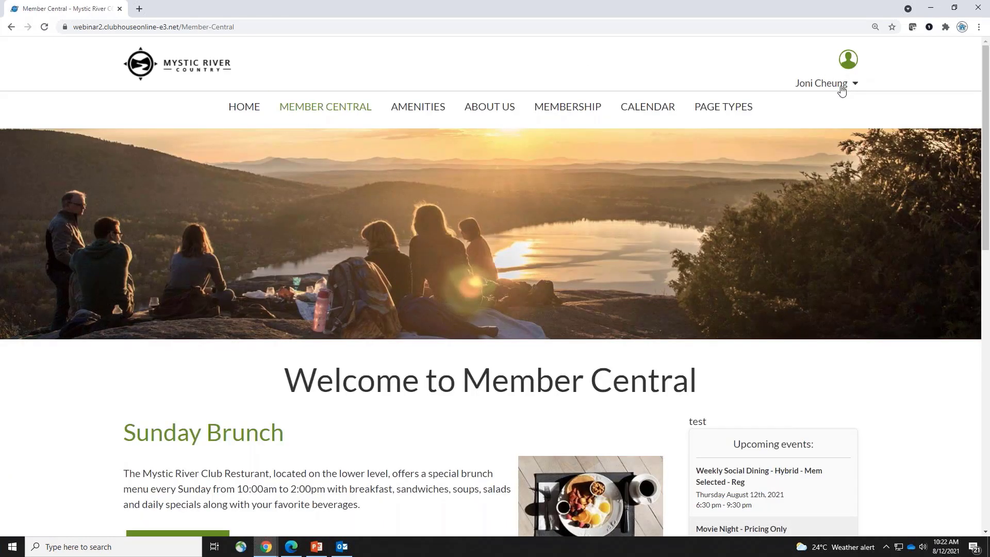
pyautogui.hotkey('ctrl', '+')
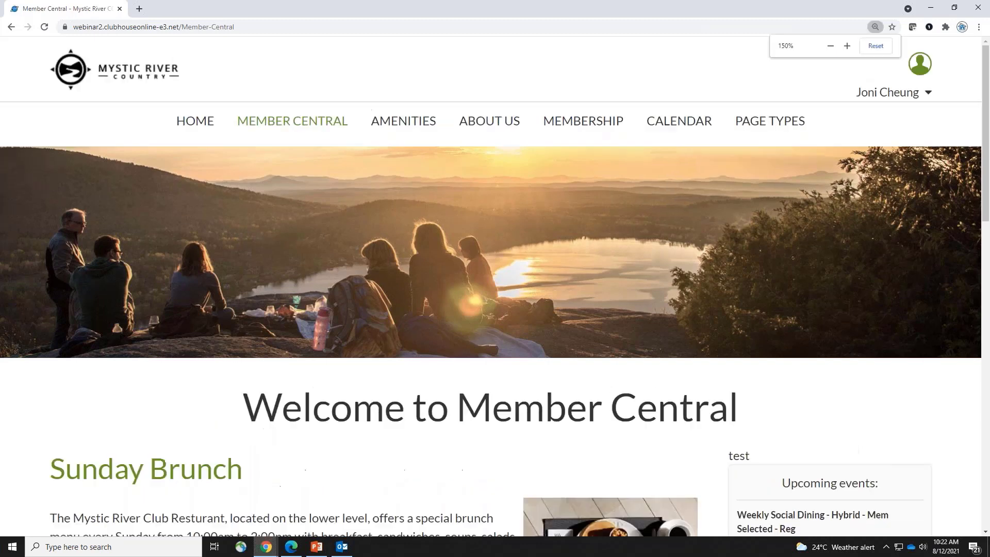
pyautogui.hotkey('ctrl', '+')
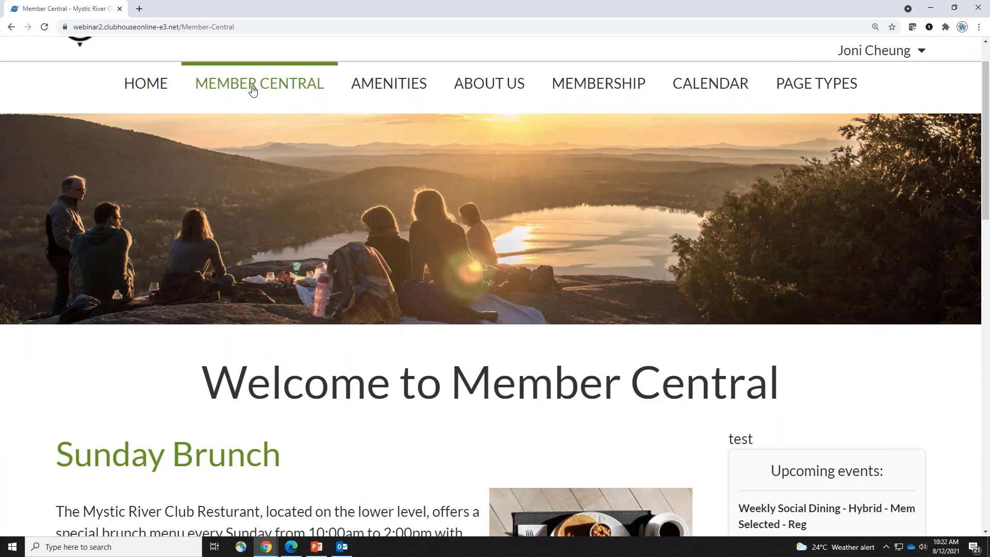
pyautogui.moveTo(252, 88)
pyautogui.click(249, 133)
pyautogui.hotkey('ctrl', '-')
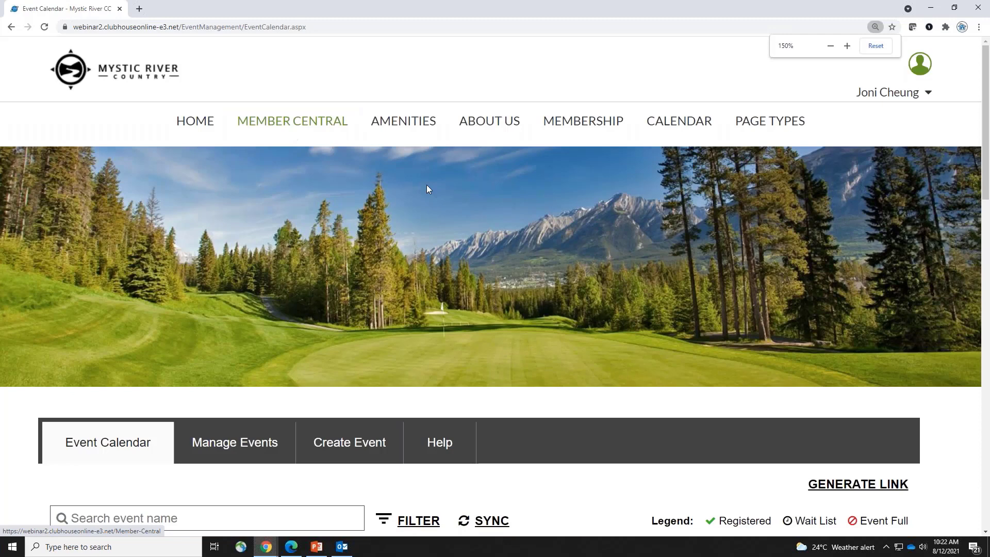
pyautogui.scroll(-3, 426, 188)
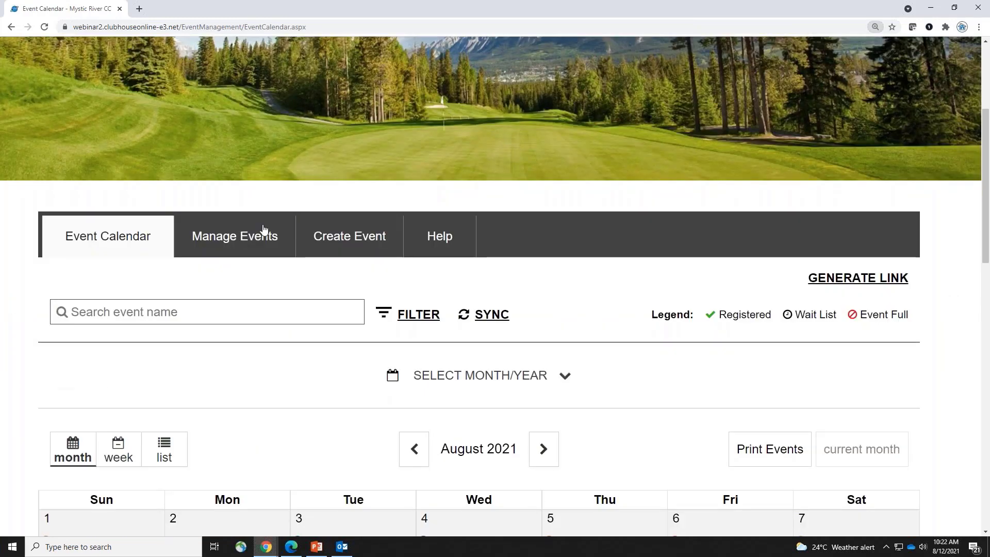
pyautogui.scroll(-1, 361, 228)
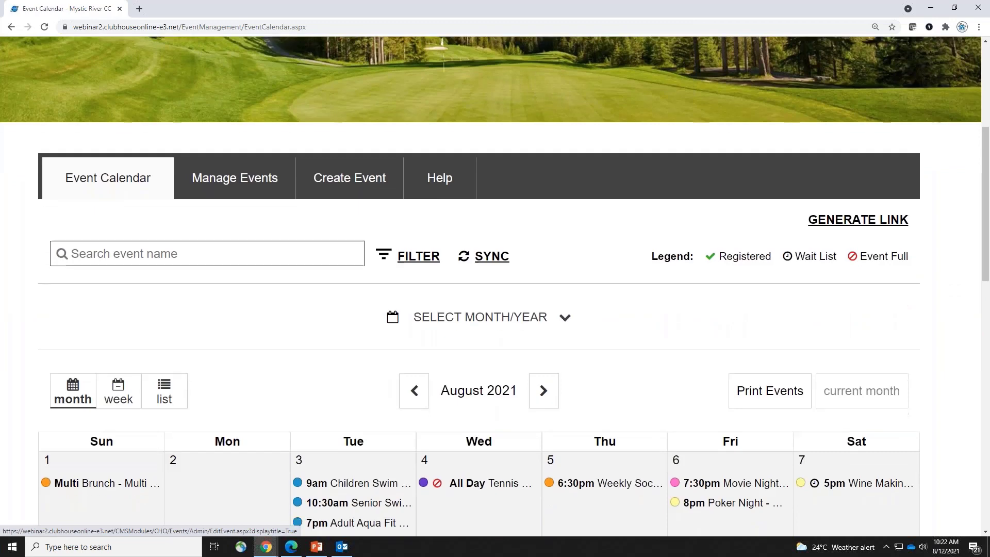
pyautogui.scroll(-2, 289, 100)
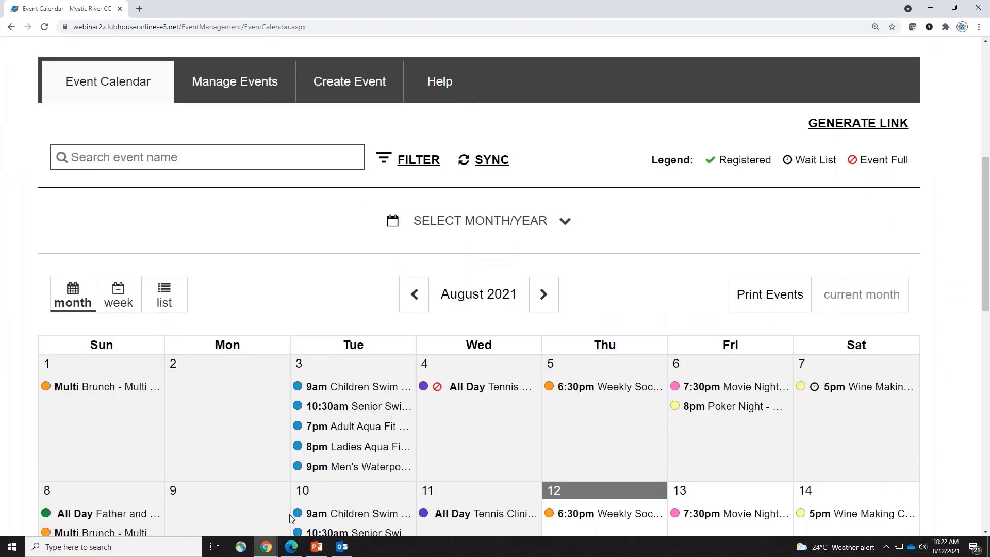
pyautogui.click(266, 551)
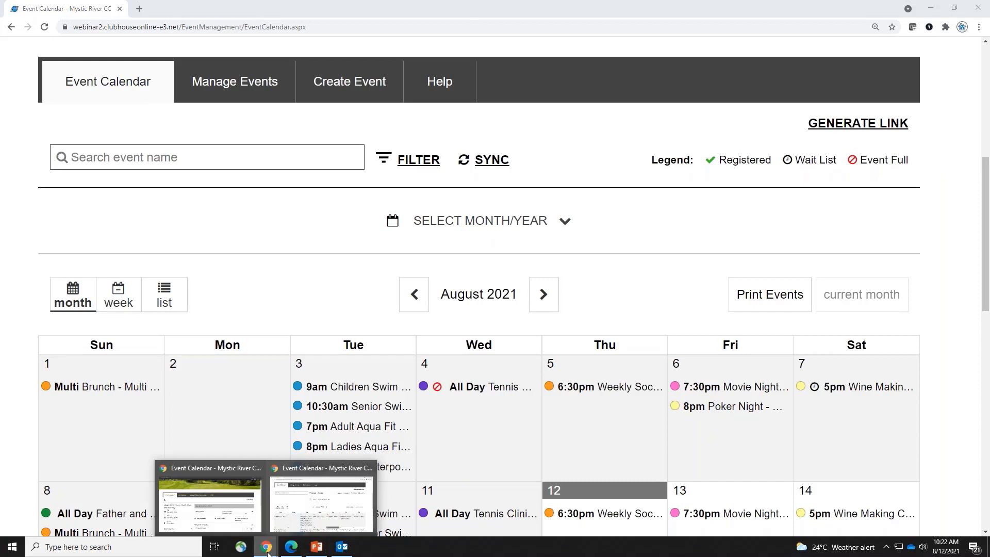
pyautogui.click(234, 515)
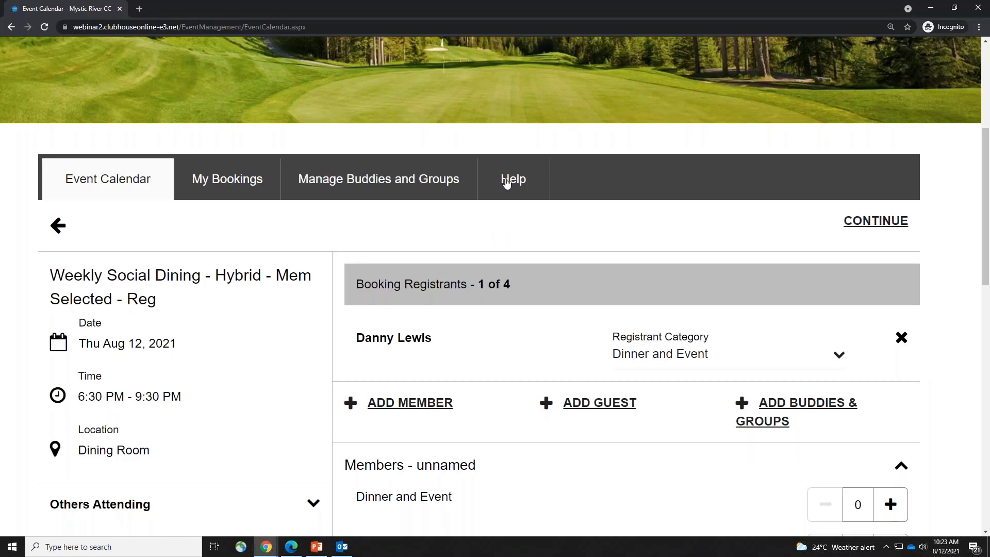
pyautogui.click(275, 549)
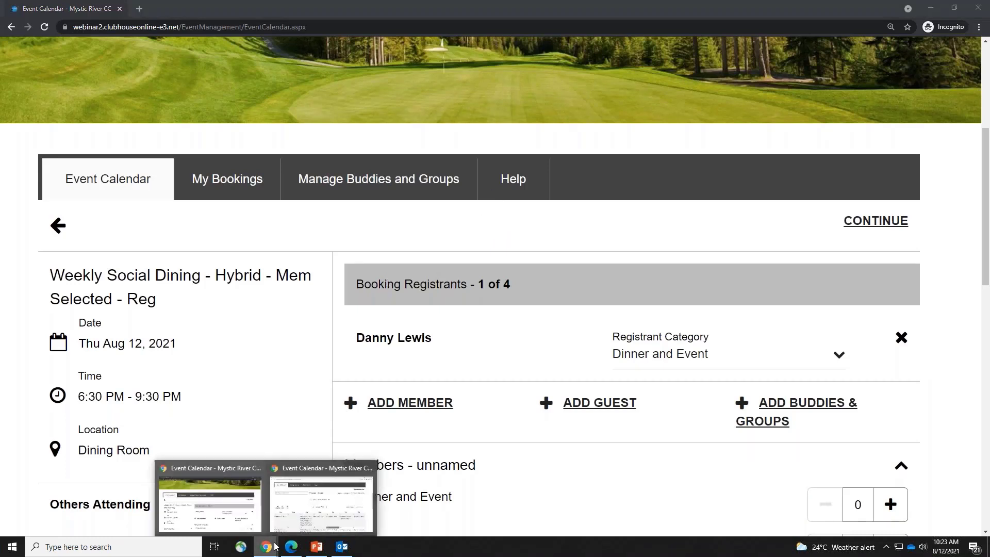
pyautogui.click(316, 508)
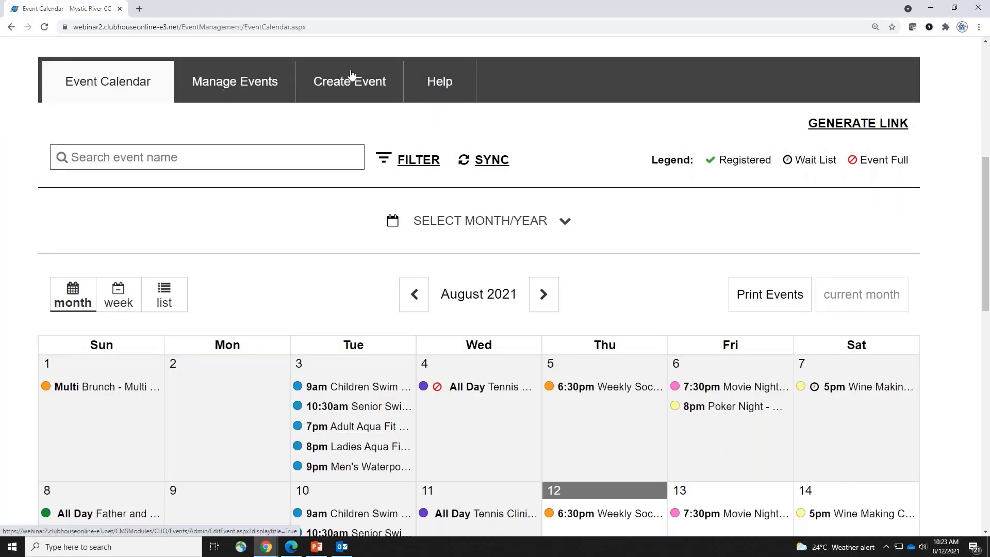
# Open 'Switch to Club Central' from the account menu in a new tab
pyautogui.click(987, 56)
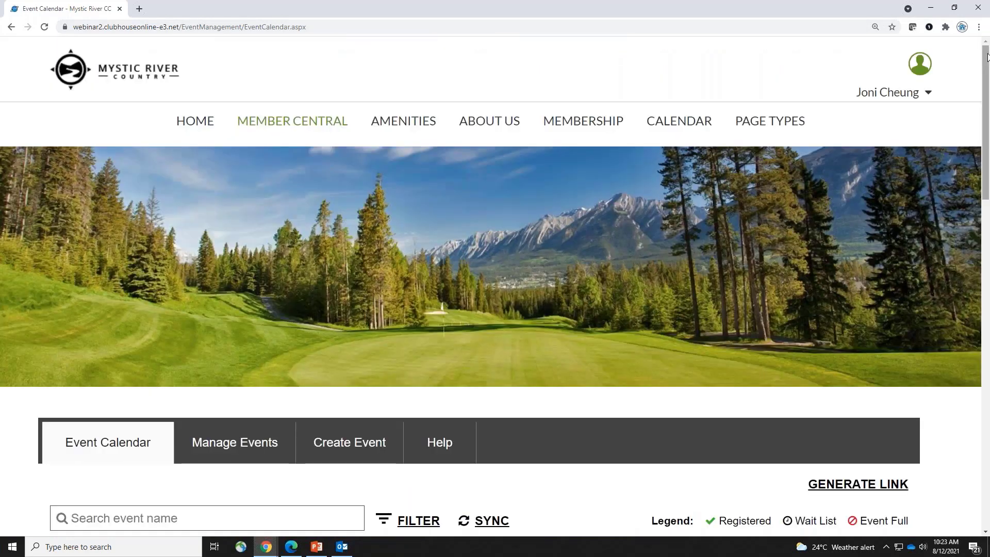
pyautogui.click(896, 104)
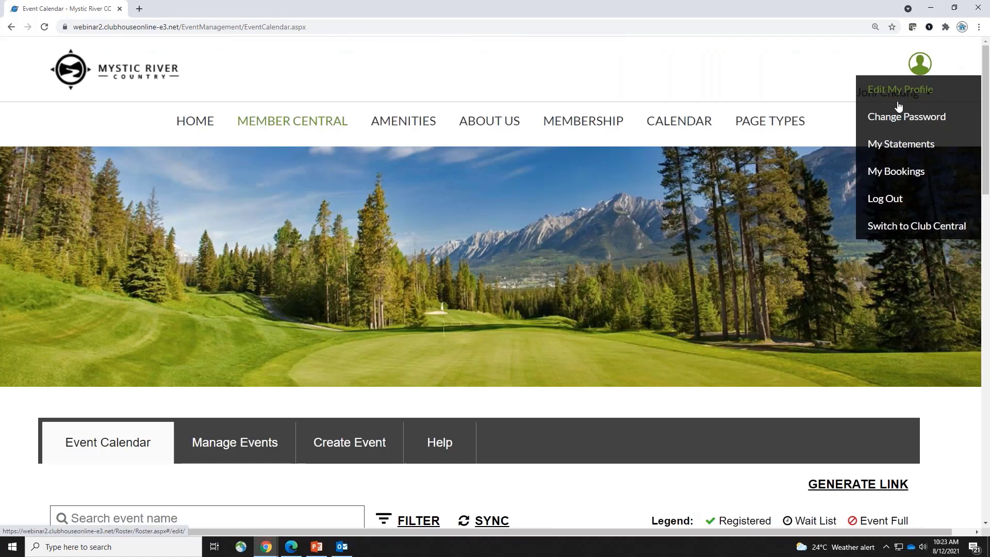
pyautogui.rightClick(953, 231)
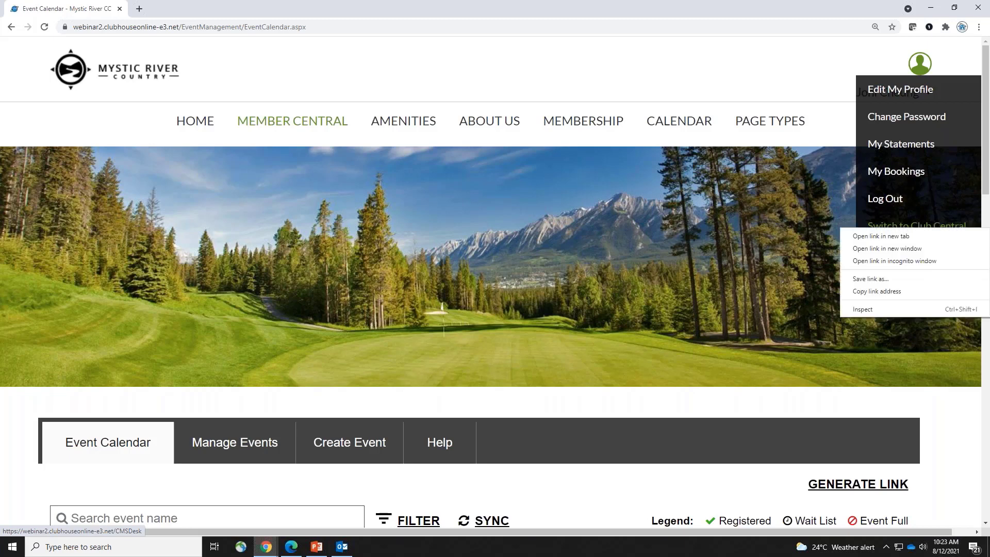
pyautogui.click(903, 238)
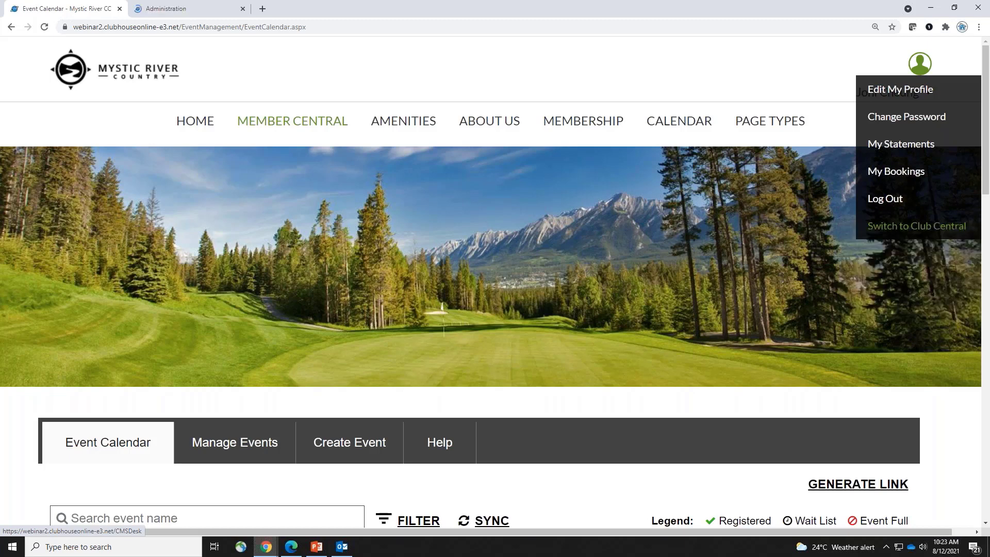
# Switch to the Club Central admin tab and expand Modules under Applications to reveal Event Management
pyautogui.click(167, 8)
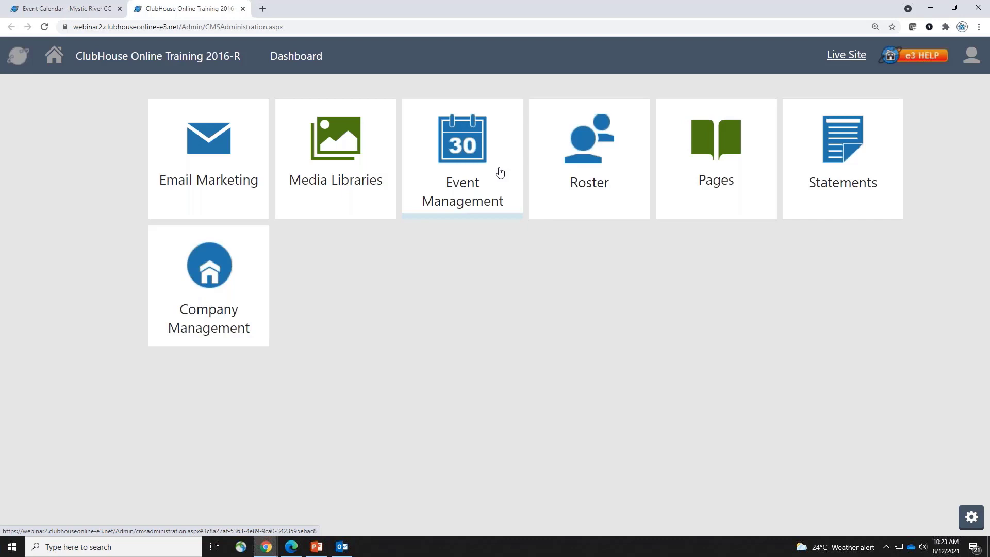
pyautogui.click(24, 64)
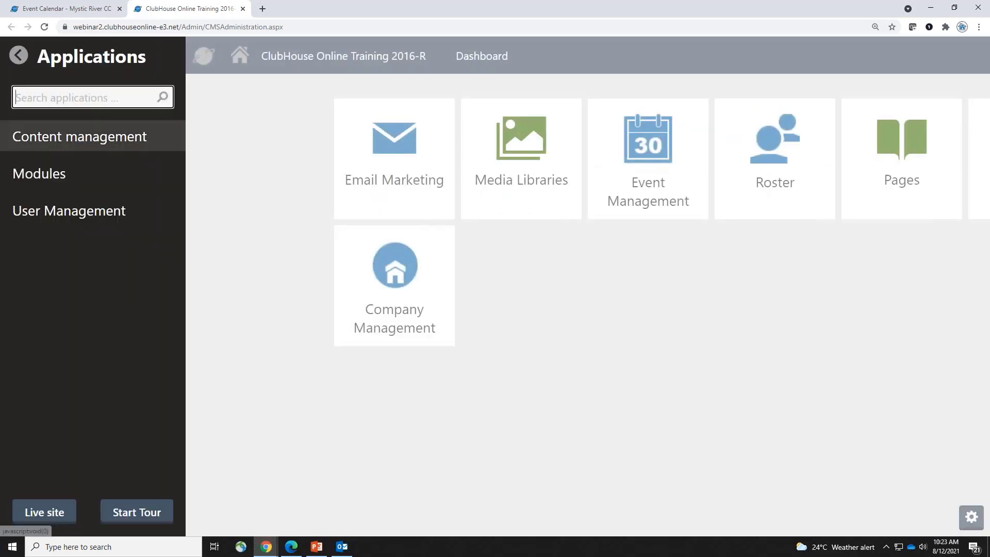
pyautogui.click(73, 187)
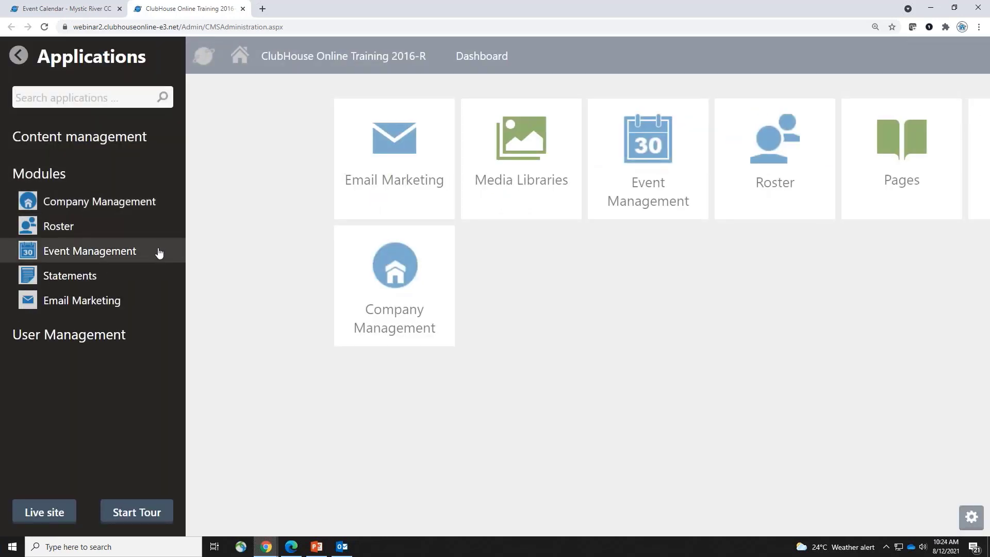
pyautogui.moveTo(159, 252)
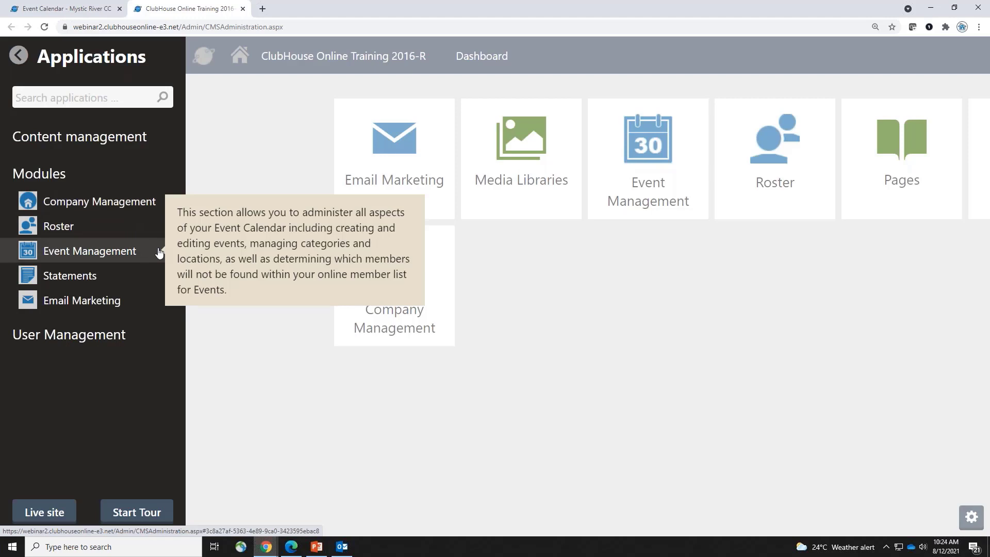
# Open Event Management and zoom out to see more of the upcoming events list
pyautogui.click(159, 252)
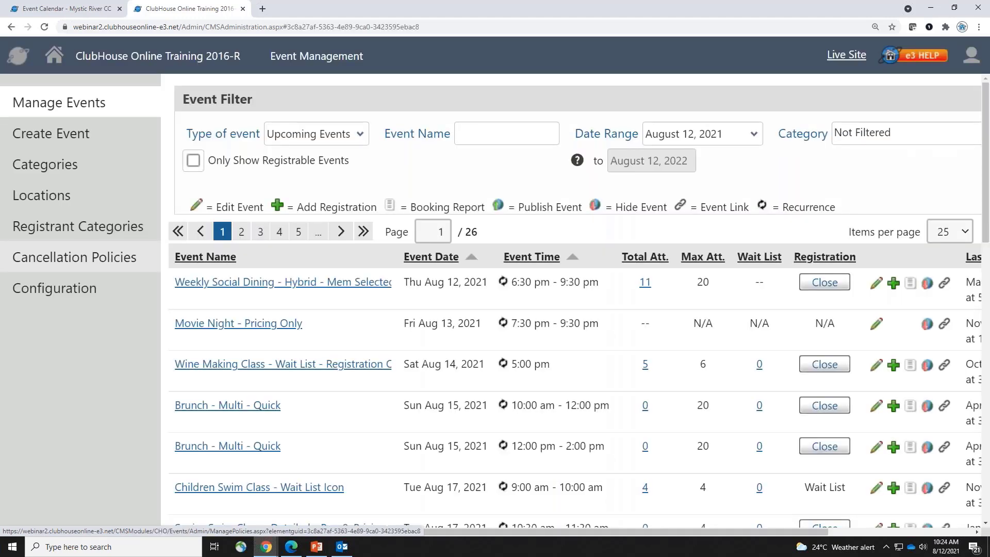
pyautogui.hotkey('ctrl', '-')
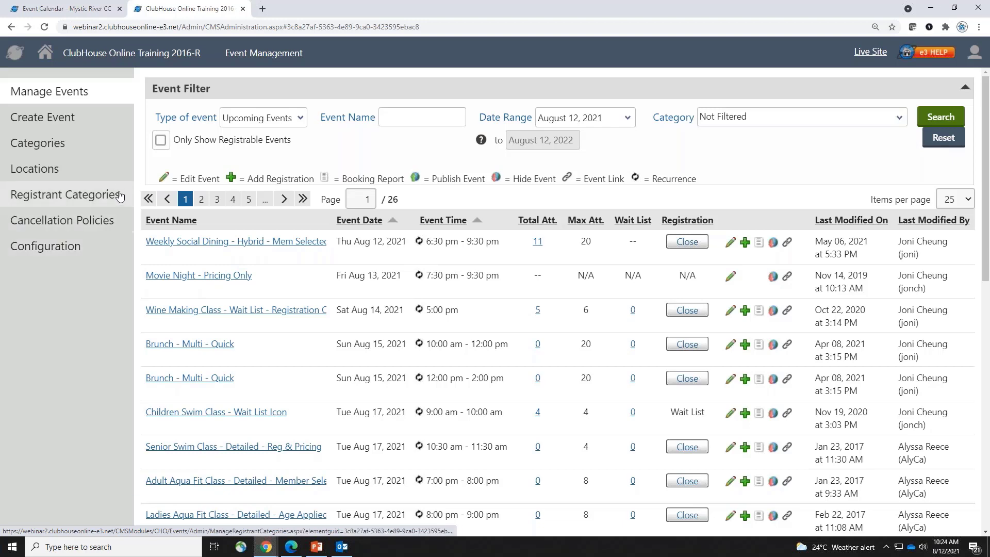
# Start a new event, review its Category and Location choices, then go to Categories
pyautogui.click(93, 119)
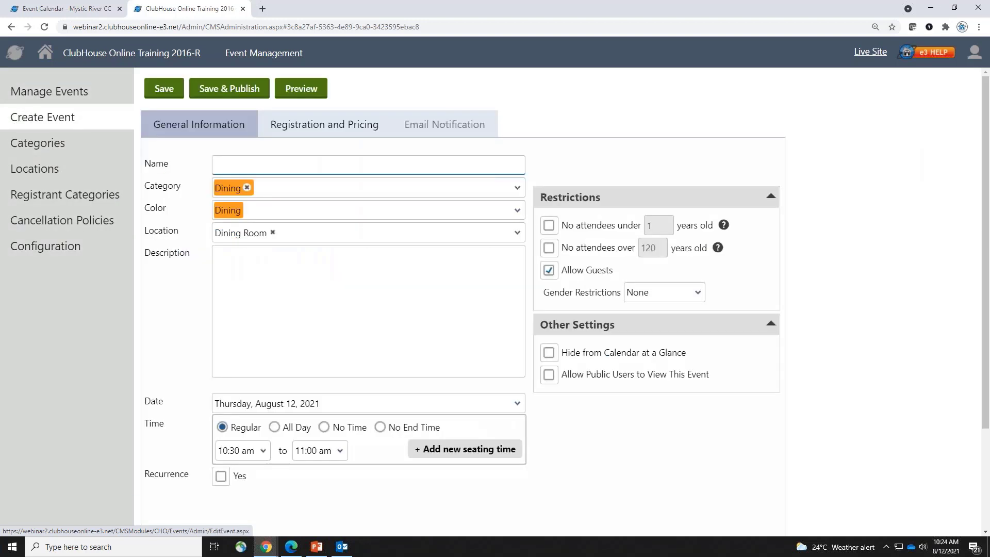
pyautogui.hotkey('ctrl', '+')
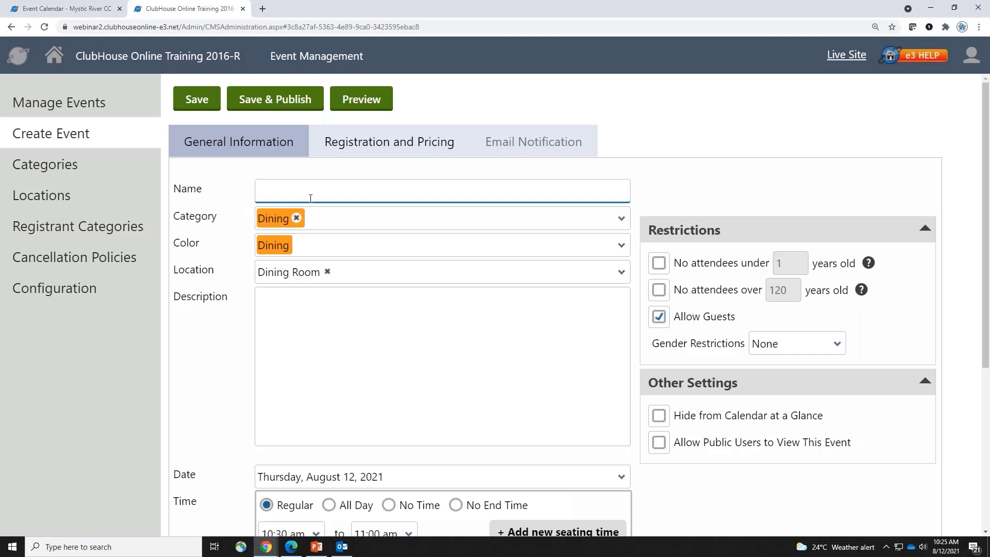
pyautogui.click(366, 225)
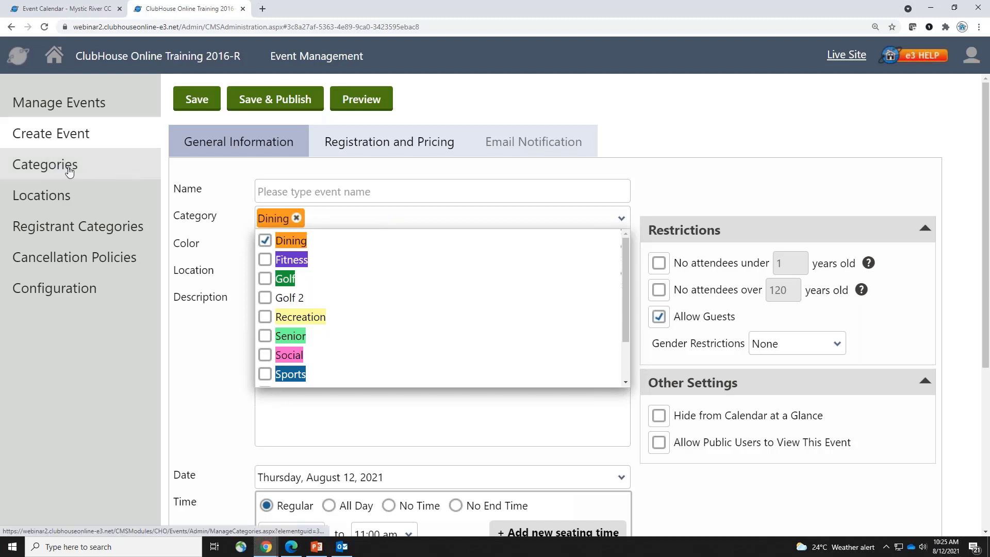
pyautogui.click(226, 202)
pyautogui.click(391, 273)
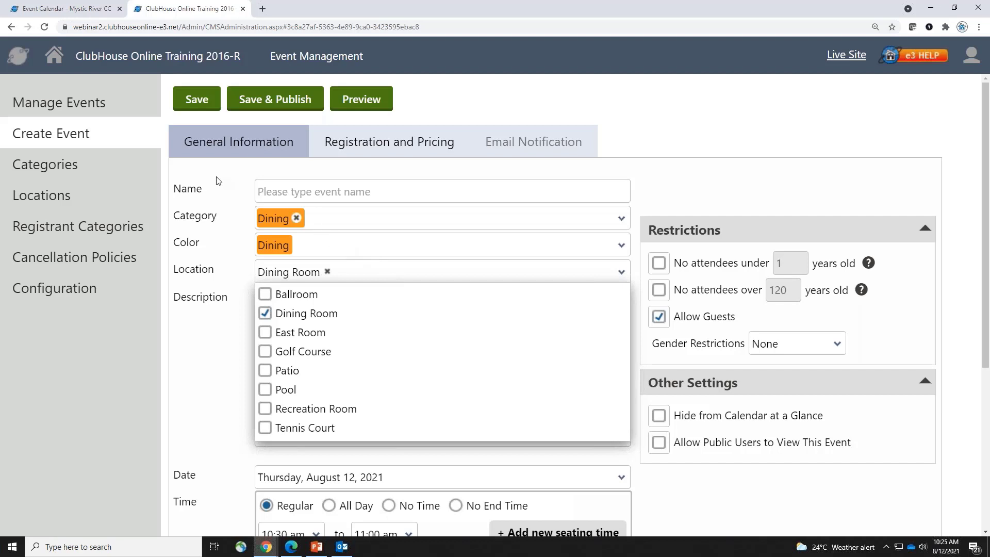
pyautogui.click(87, 167)
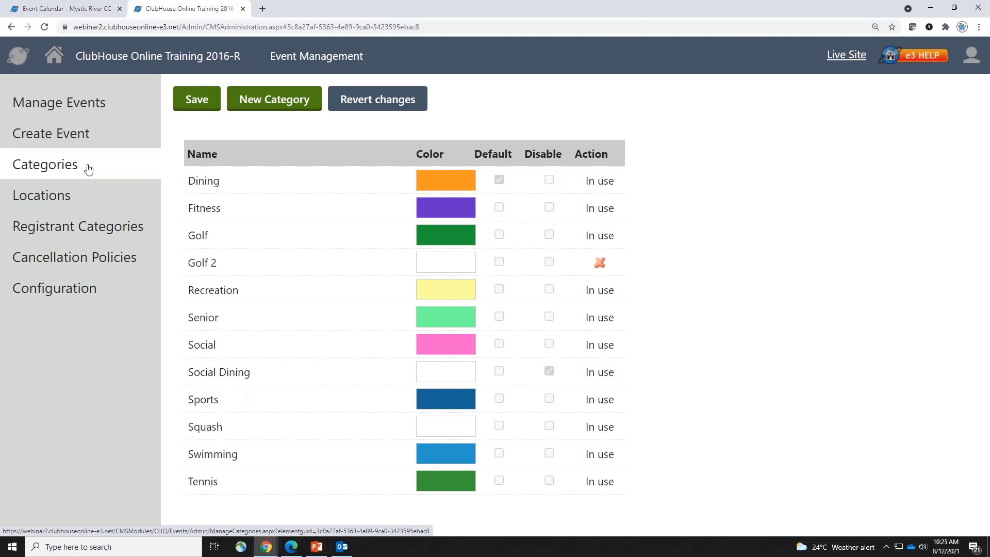
# Add a new event category named 'Dining 2'
pyautogui.click(300, 112)
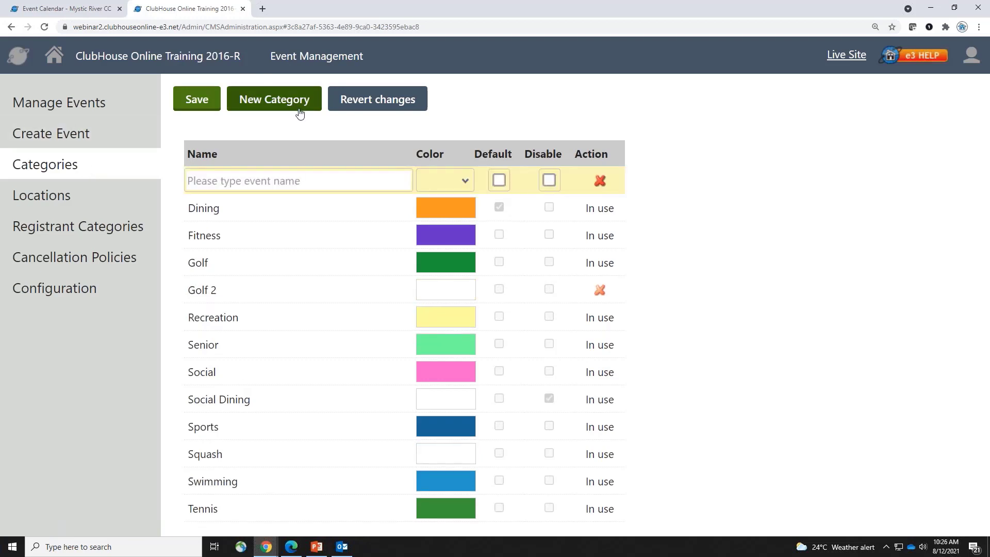
pyautogui.click(287, 180)
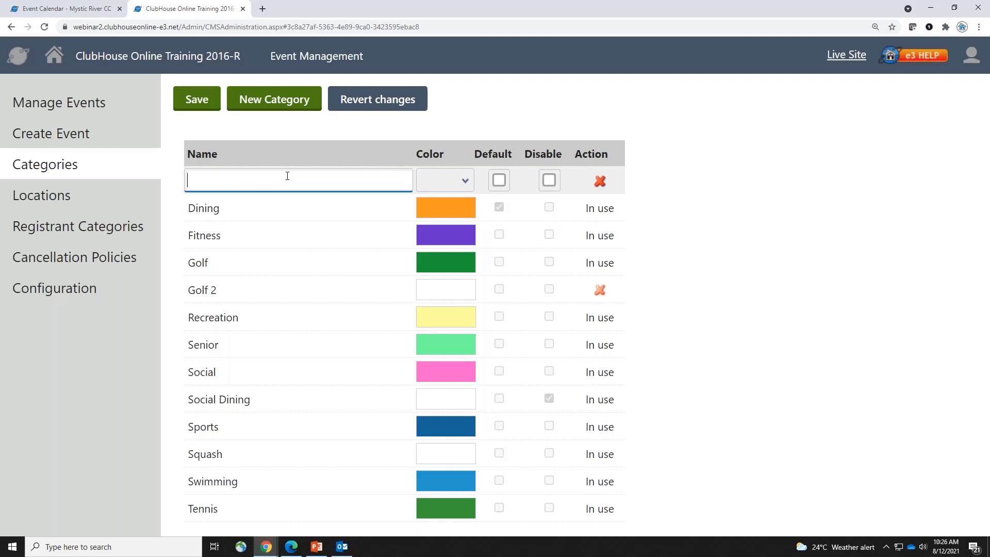
pyautogui.write('Dining 2')
# Try light blue and dark teal for Dining 2, then clear its colour to transparent
pyautogui.click(466, 181)
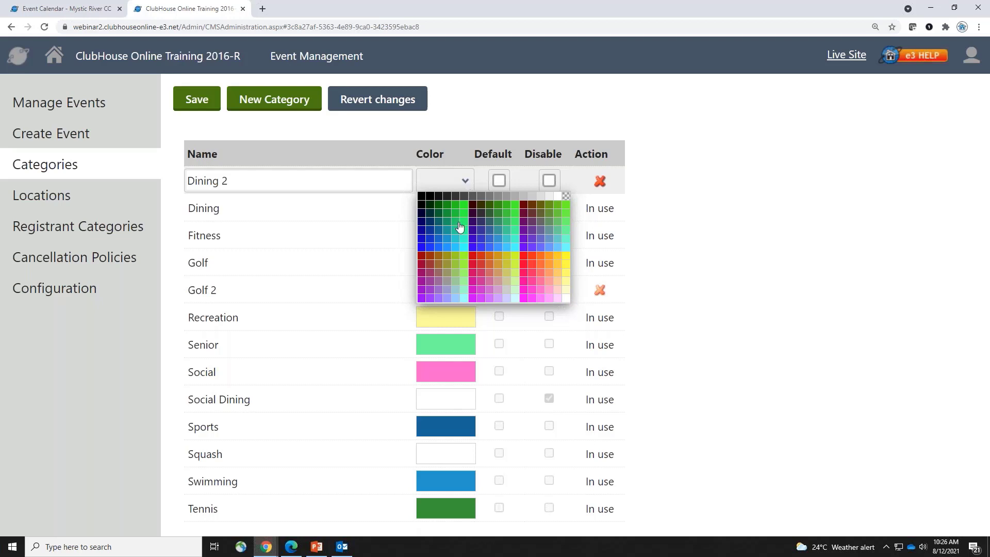
pyautogui.click(448, 246)
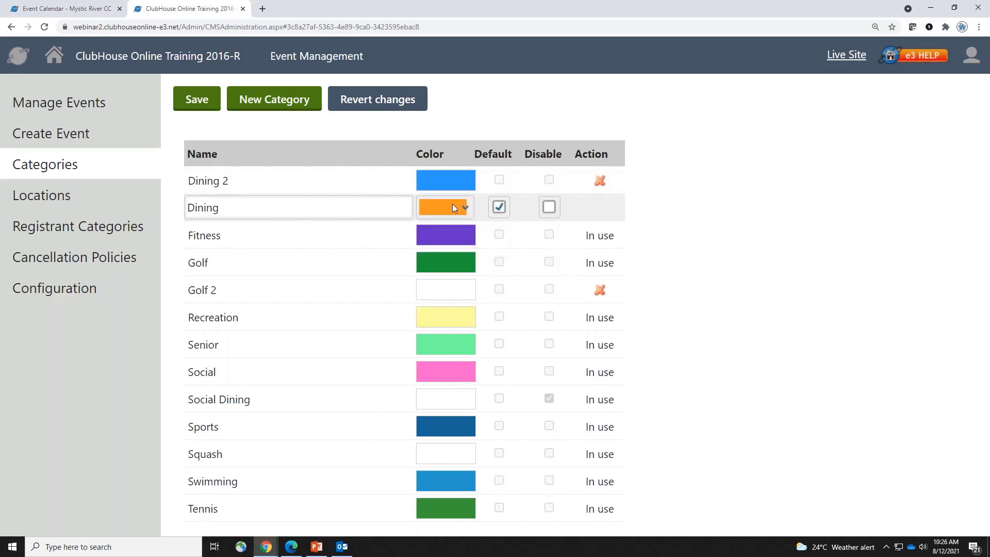
pyautogui.click(471, 174)
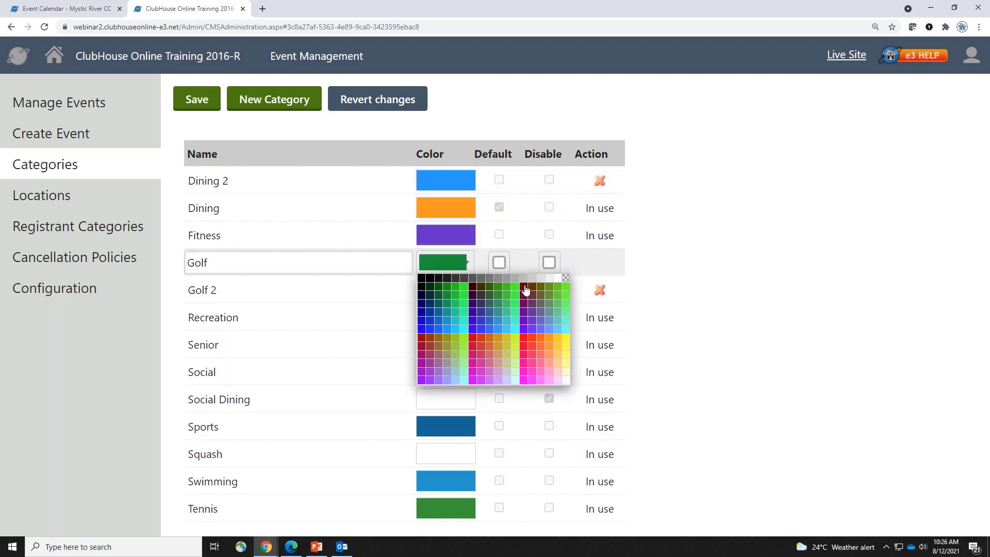
pyautogui.click(489, 223)
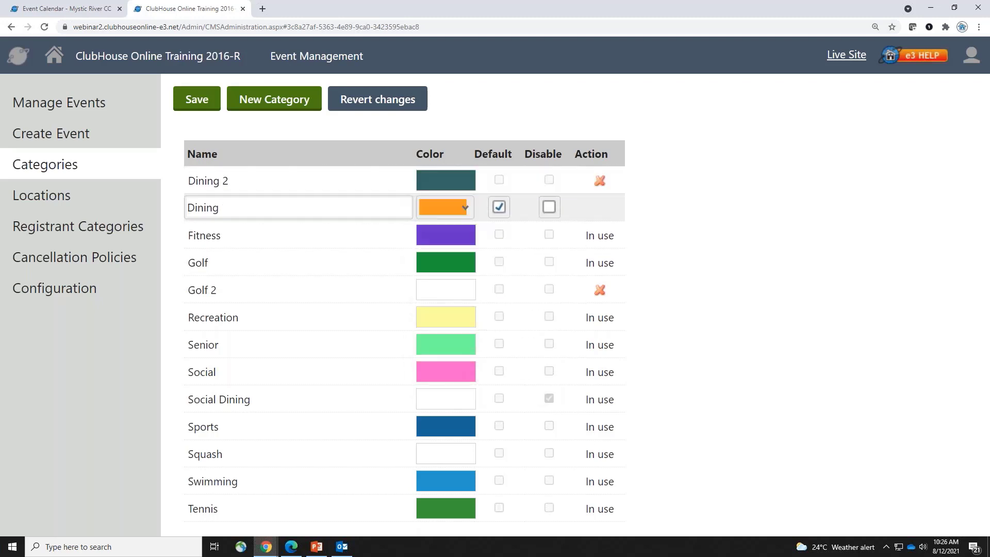
pyautogui.click(465, 184)
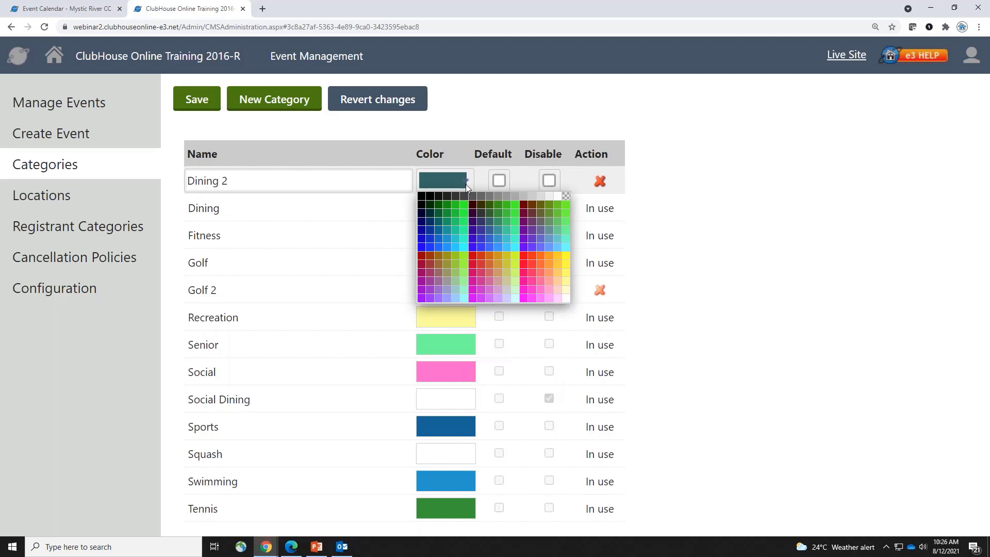
pyautogui.click(563, 197)
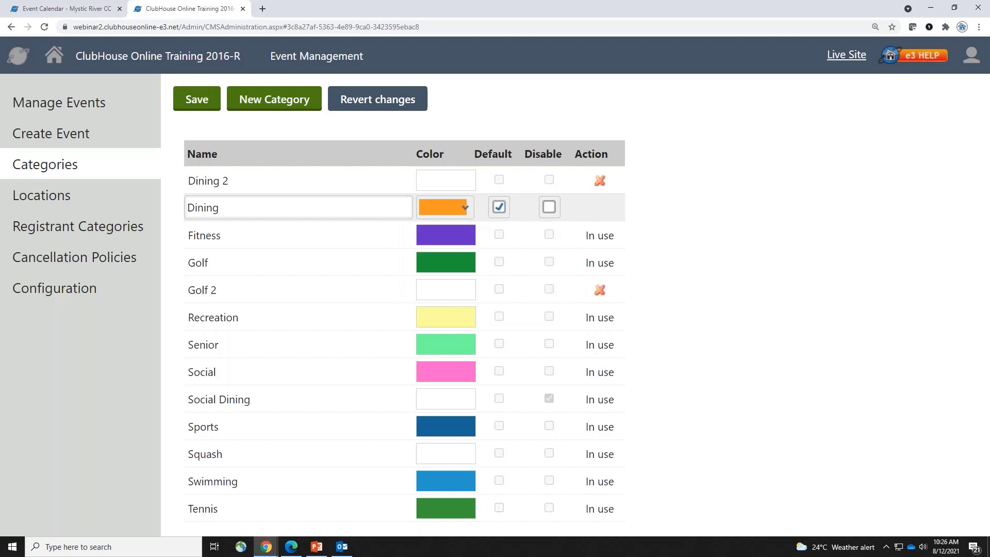
pyautogui.click(500, 181)
pyautogui.click(499, 179)
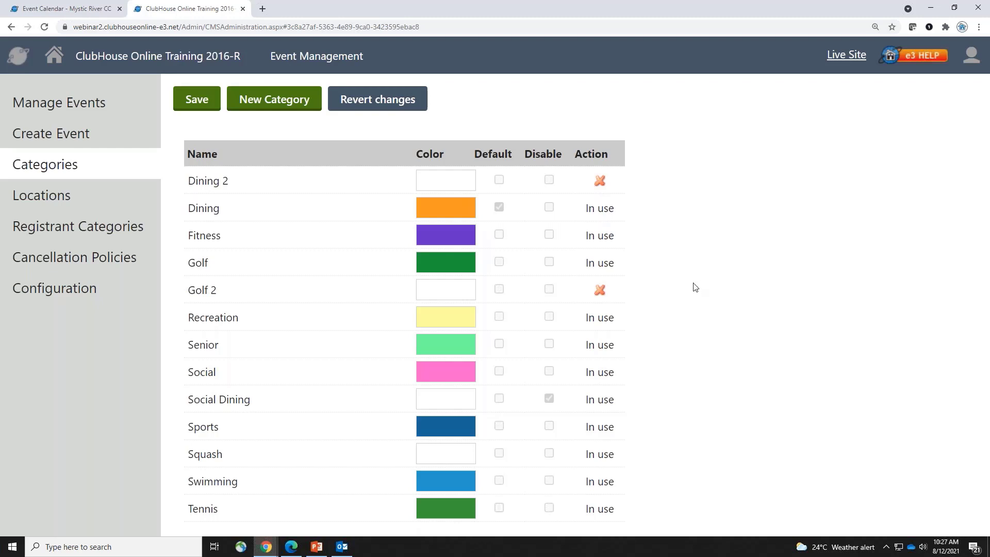
# Delete the unused Golf 2 category from the categories list
pyautogui.click(623, 301)
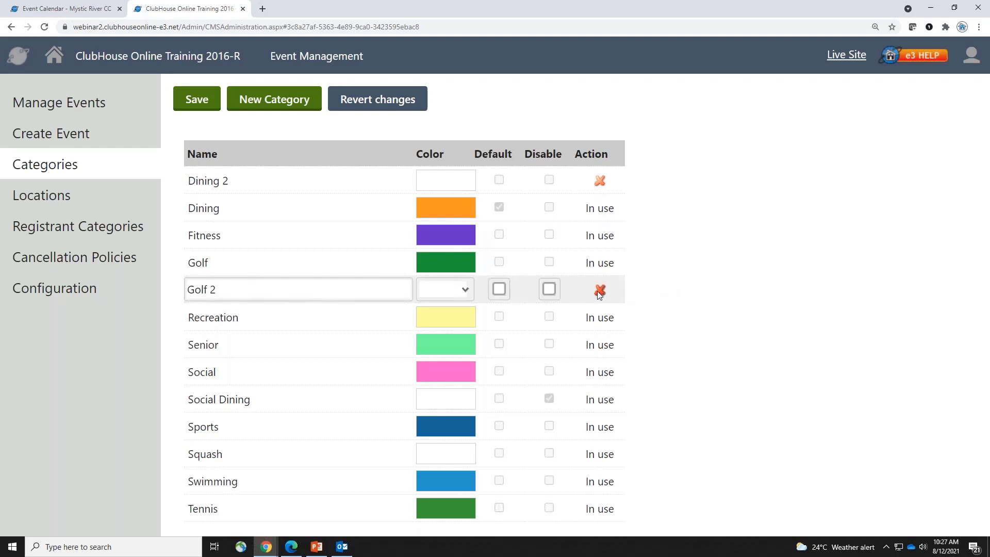
pyautogui.click(600, 291)
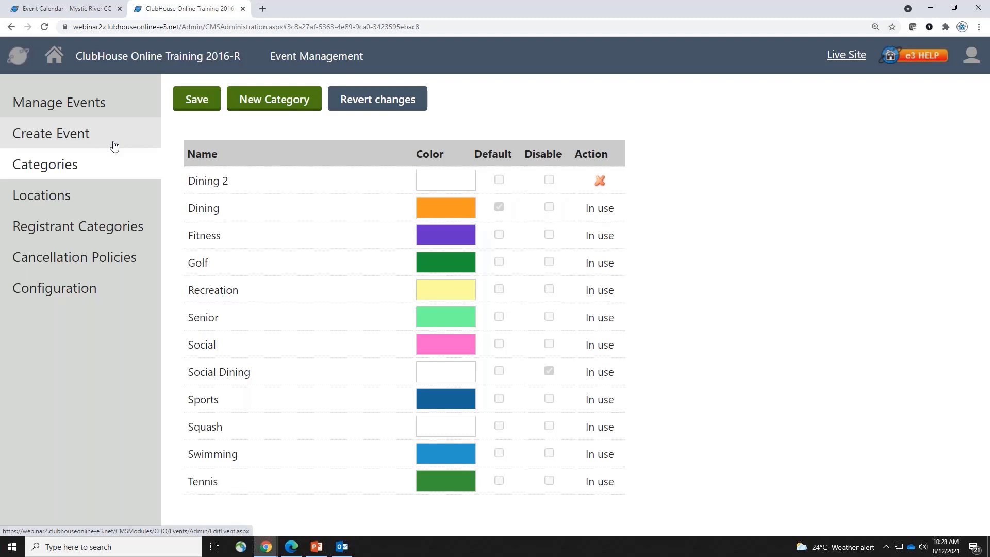
pyautogui.click(265, 547)
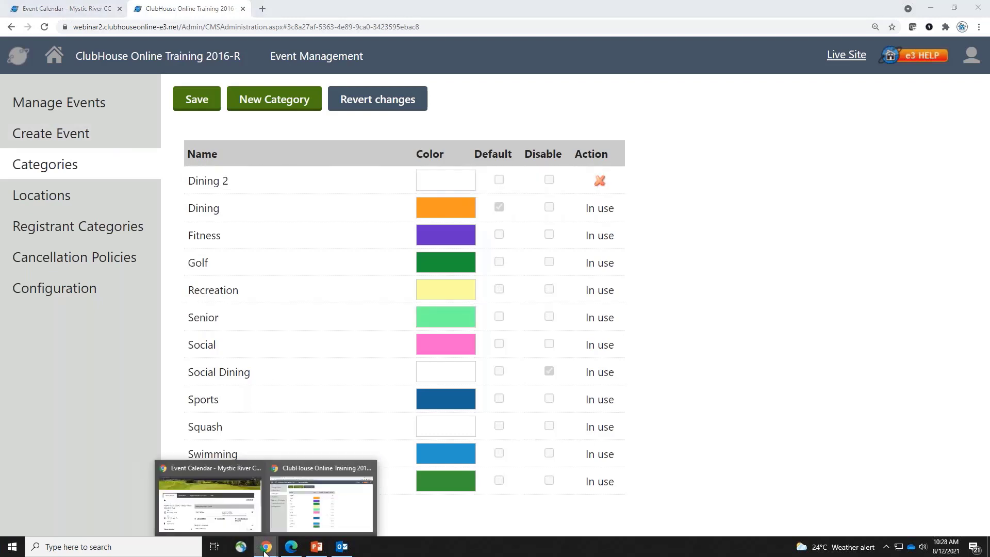
# Review all categories in the member calendar's filter, then return to the admin Categories window
pyautogui.click(209, 497)
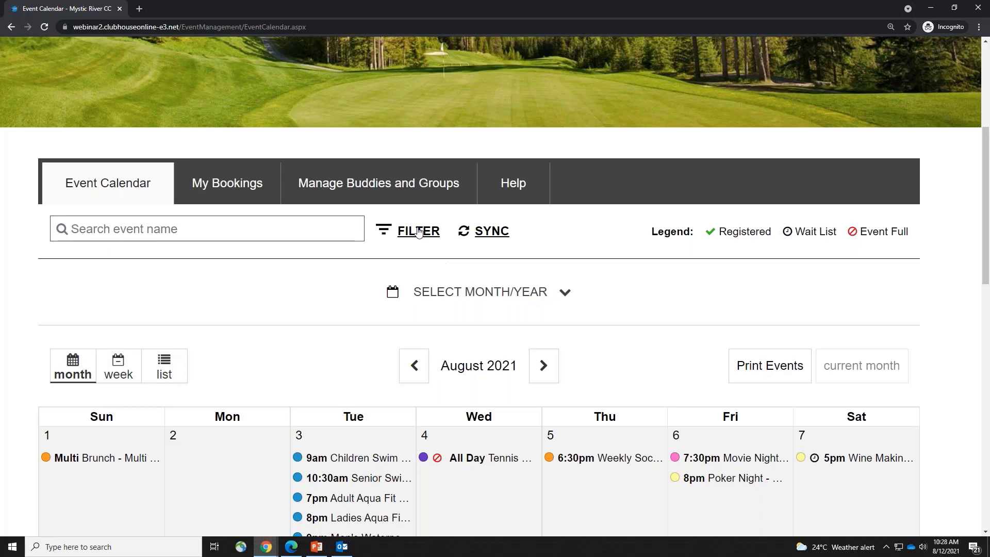
pyautogui.click(419, 232)
pyautogui.click(309, 425)
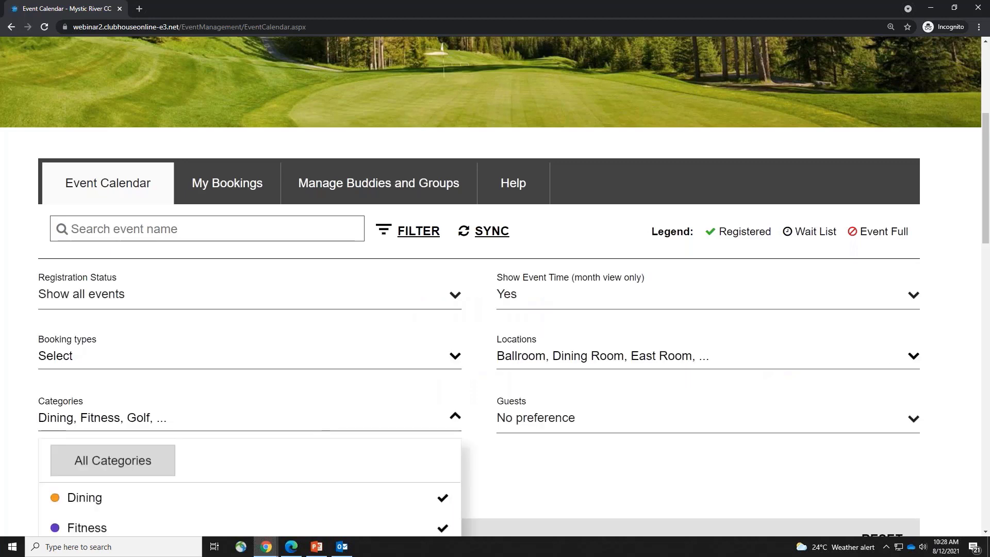
pyautogui.scroll(-7, 298, 385)
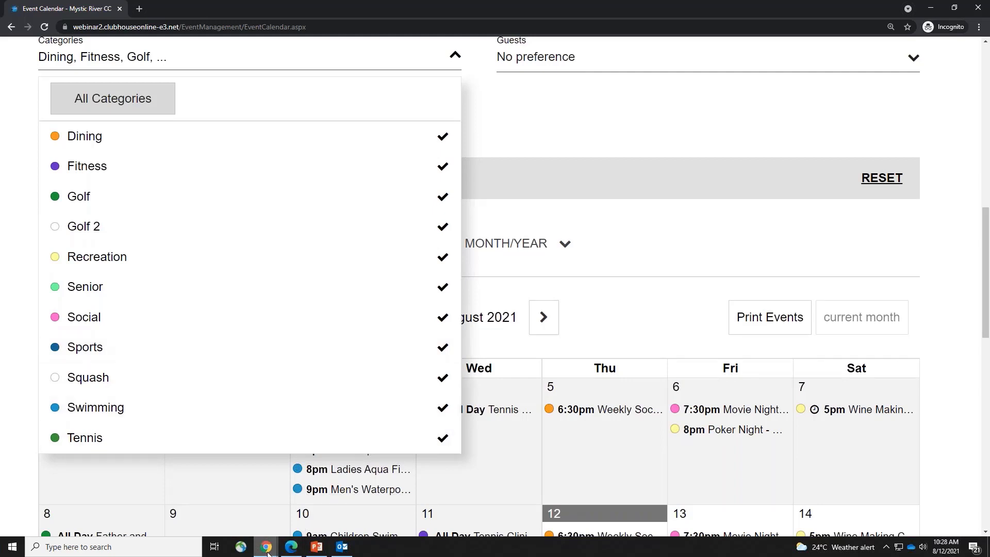
pyautogui.moveTo(265, 546)
pyautogui.click(351, 519)
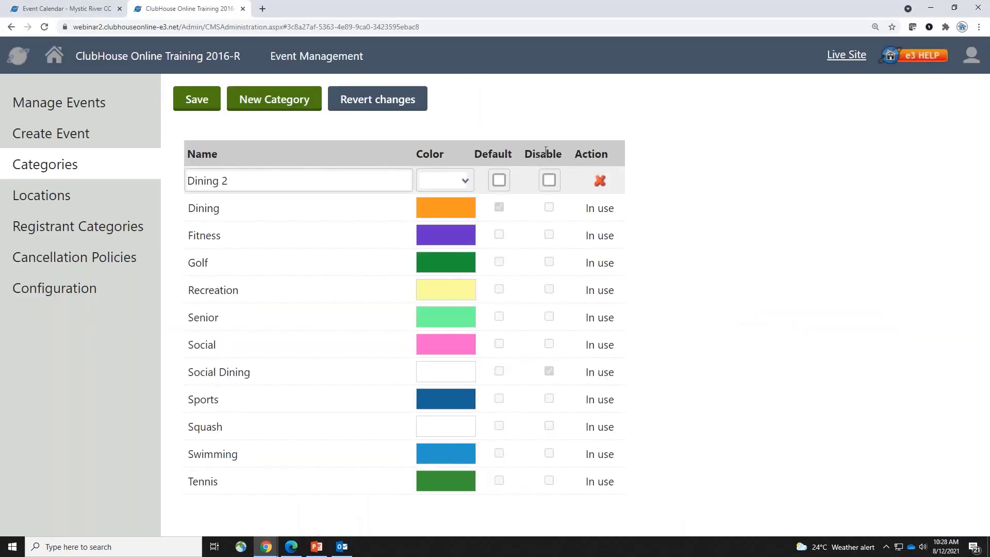
# Finish the Dining 2 row and save it, then go to the Locations list
pyautogui.click(549, 426)
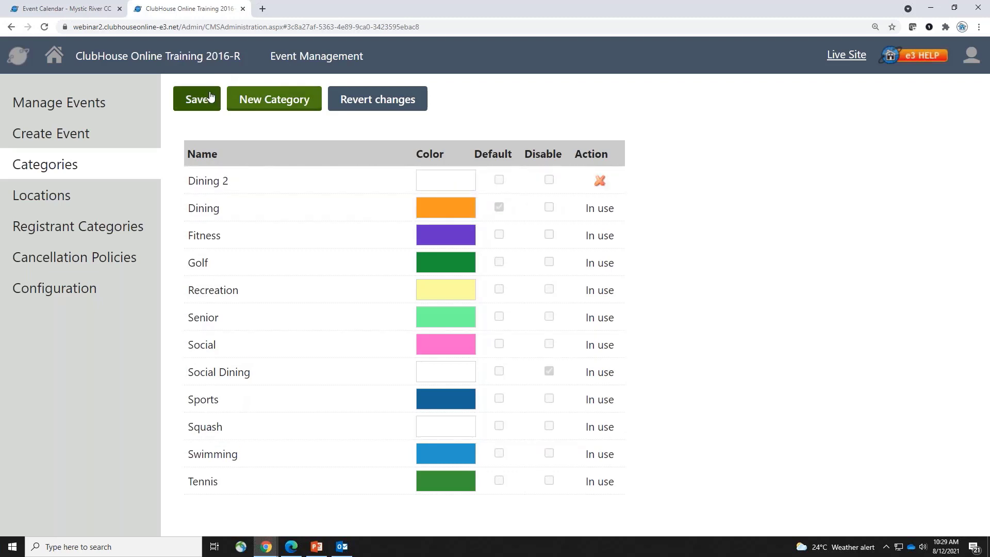
pyautogui.click(225, 179)
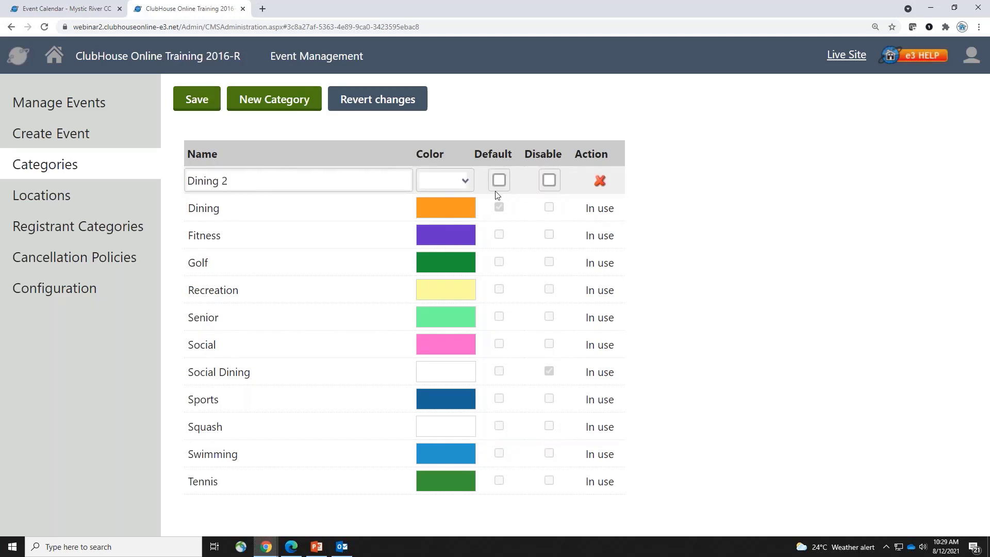
pyautogui.click(198, 101)
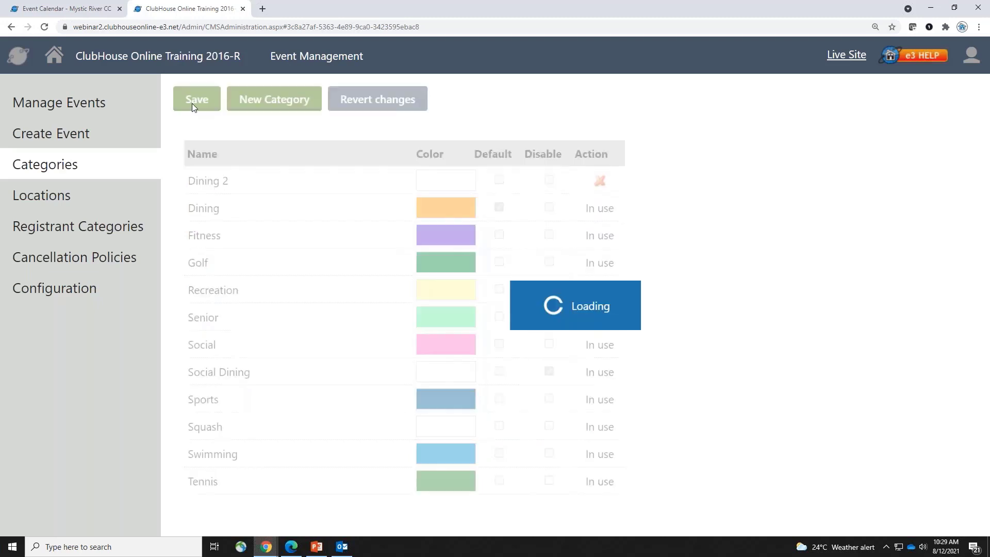
pyautogui.click(321, 338)
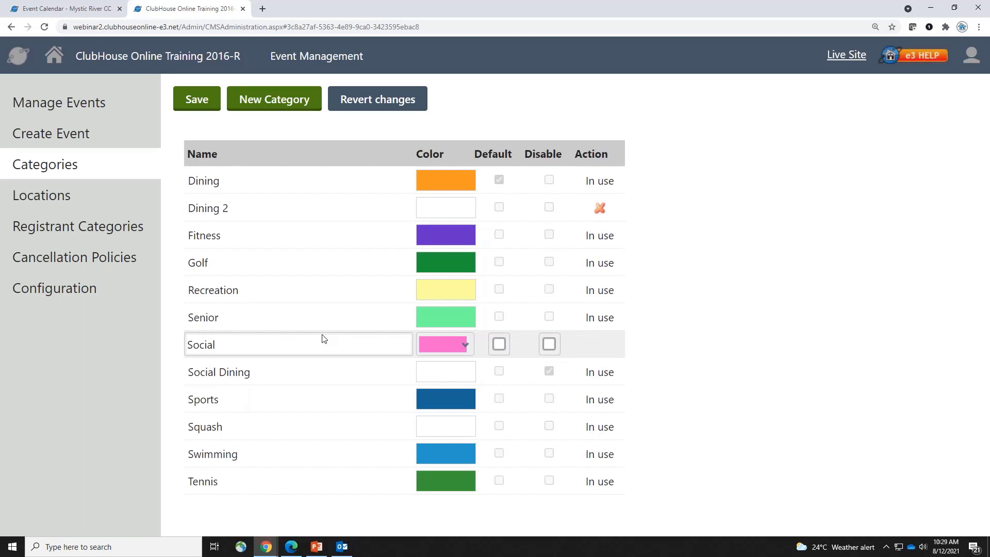
pyautogui.click(98, 196)
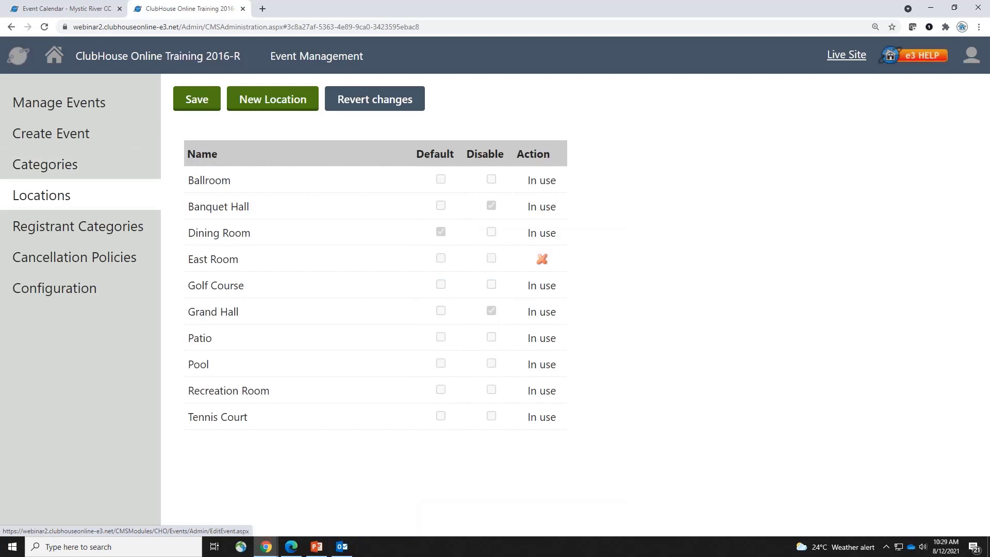
# Add a 'North Room' location, then move to the Registrant Categories page
pyautogui.click(250, 99)
pyautogui.click(264, 189)
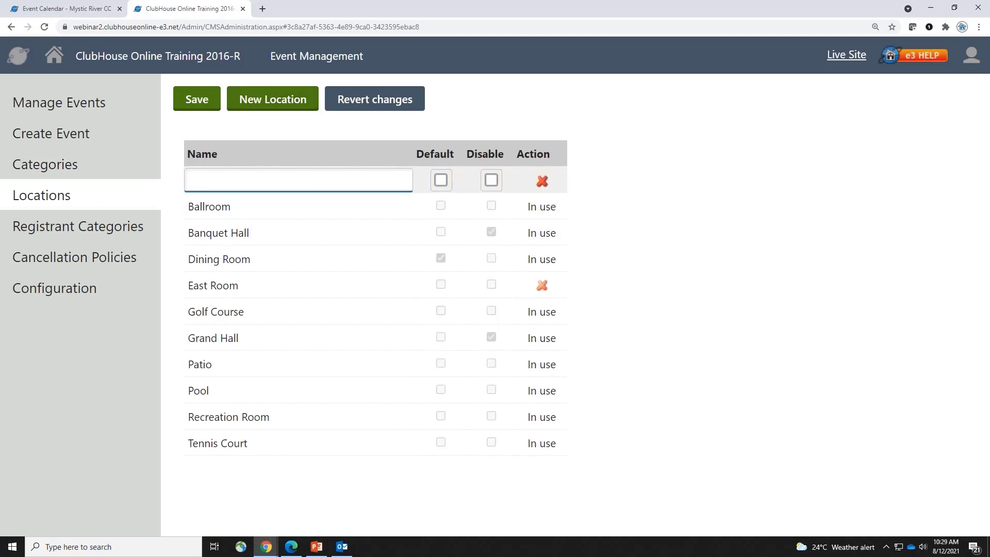
pyautogui.write('North Room')
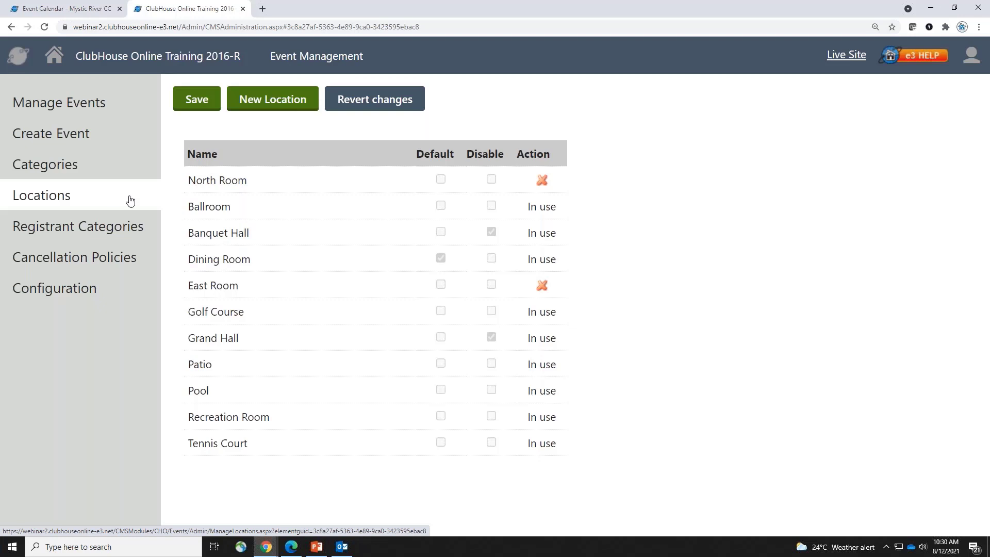
pyautogui.click(153, 230)
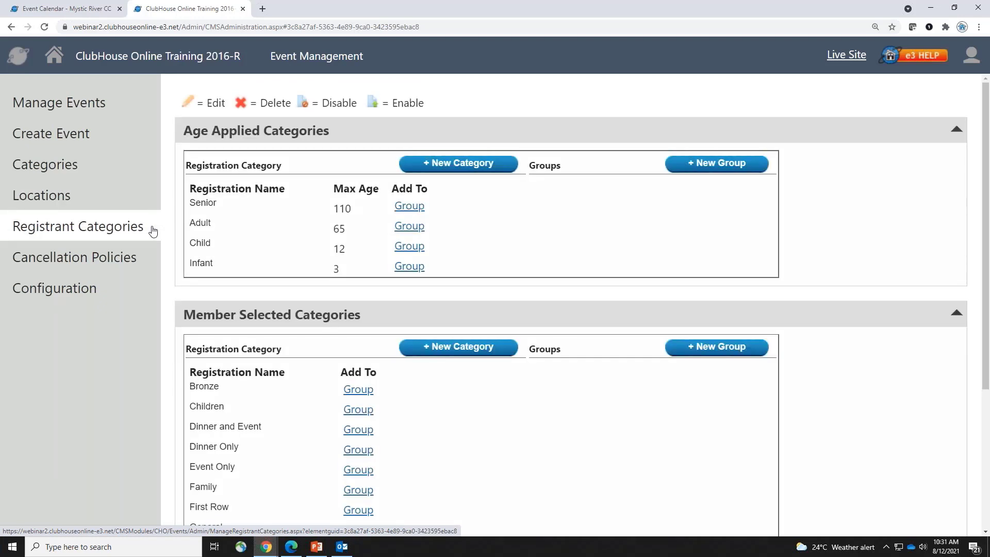
pyautogui.click(268, 550)
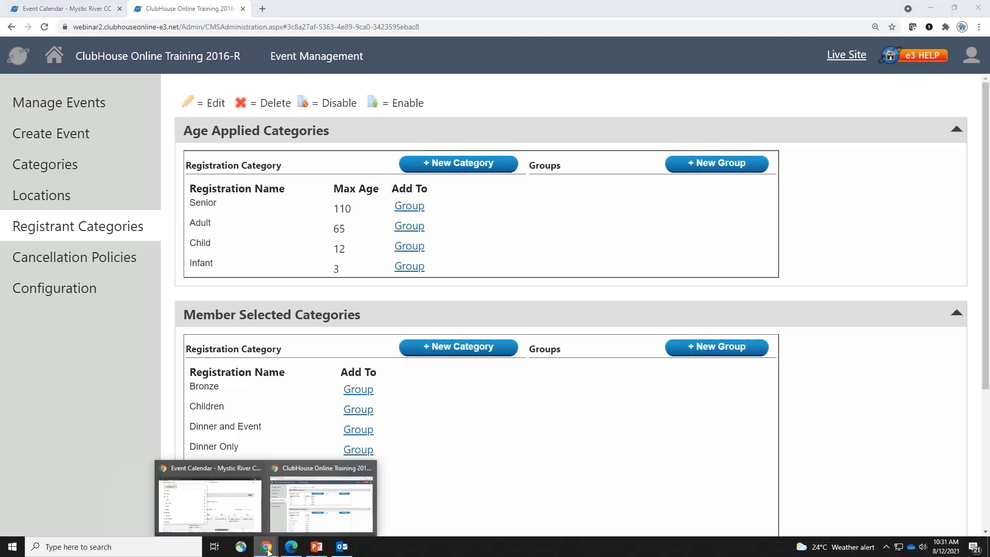
# In the member calendar, open the Aug 12 6:30pm Weekly Social Dining event
pyautogui.click(255, 518)
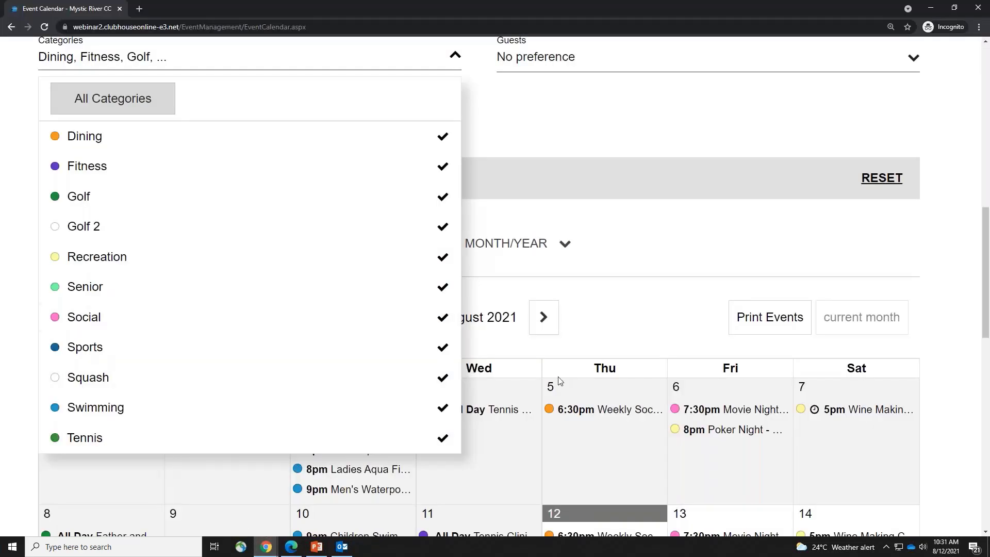
pyautogui.click(650, 320)
pyautogui.scroll(-3, 653, 309)
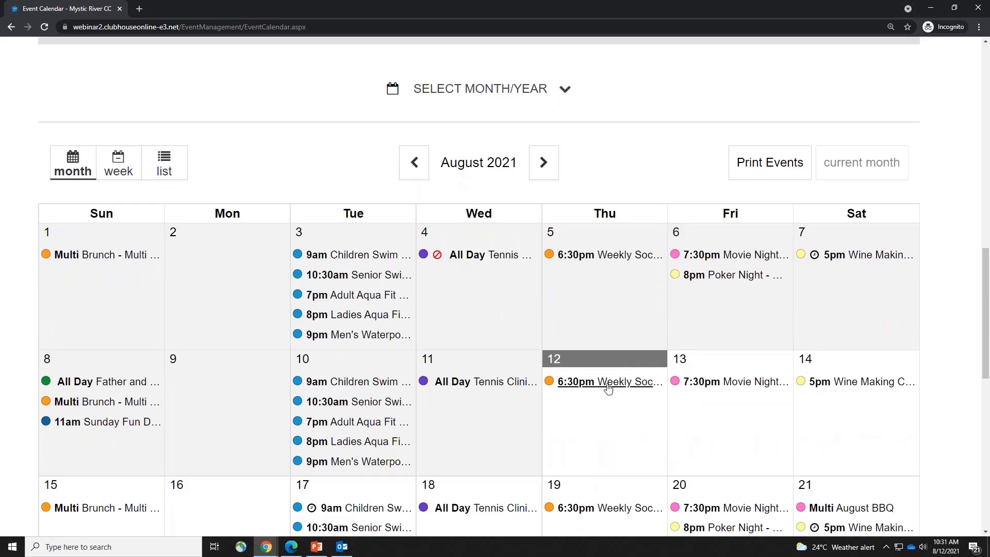
pyautogui.click(610, 386)
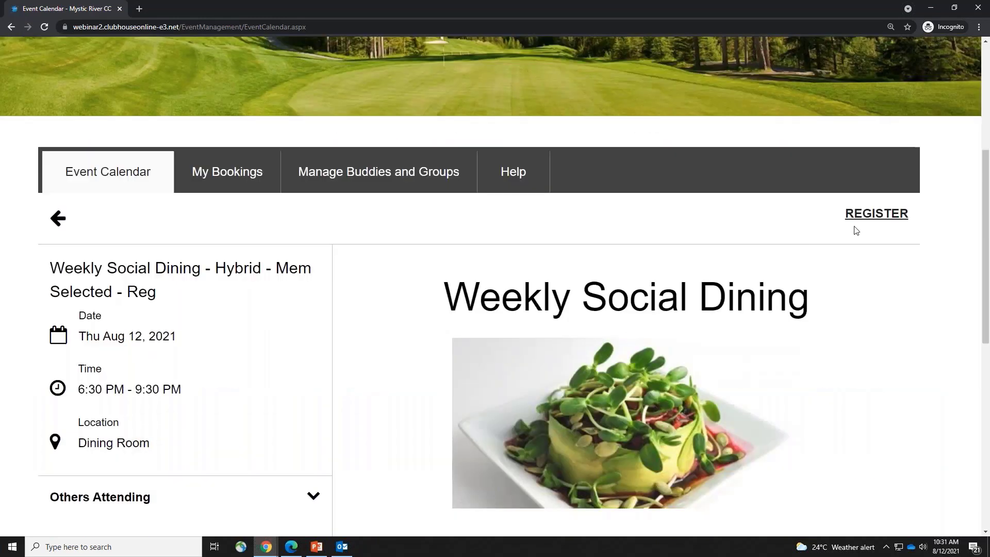
# Start registering and show the registrant category choices: Dinner and Event, Dinner Only, Event Only
pyautogui.click(864, 219)
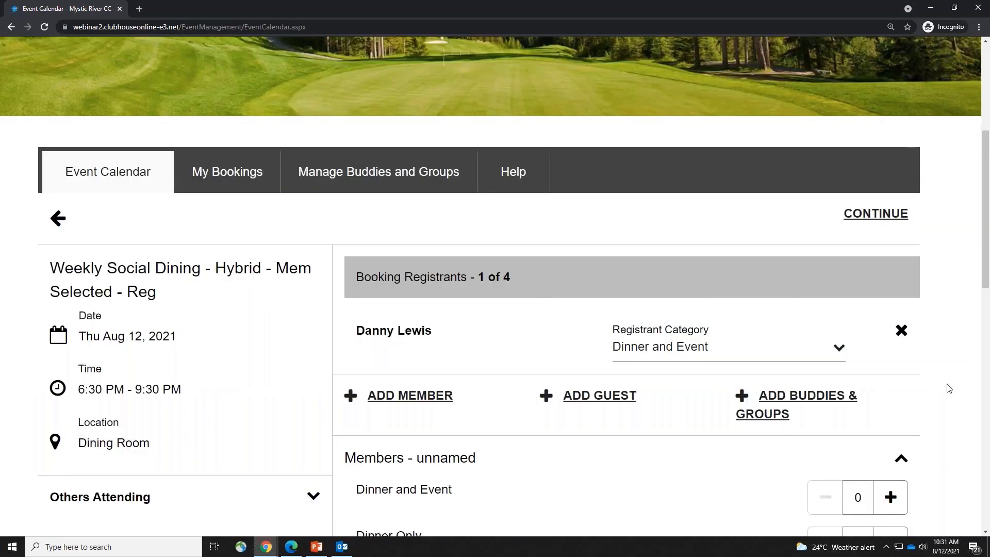
pyautogui.scroll(1, 949, 388)
pyautogui.scroll(-2, 949, 389)
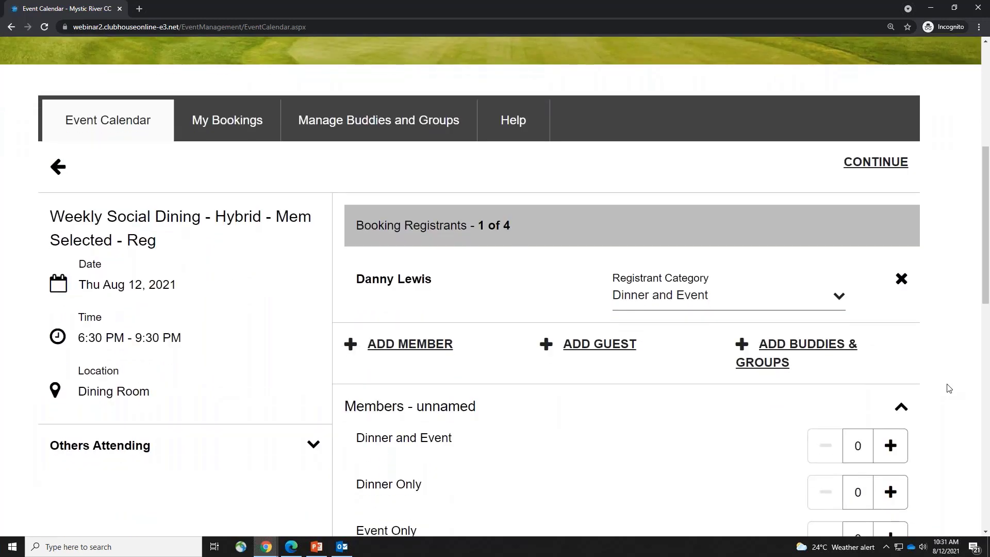
pyautogui.scroll(-1, 949, 388)
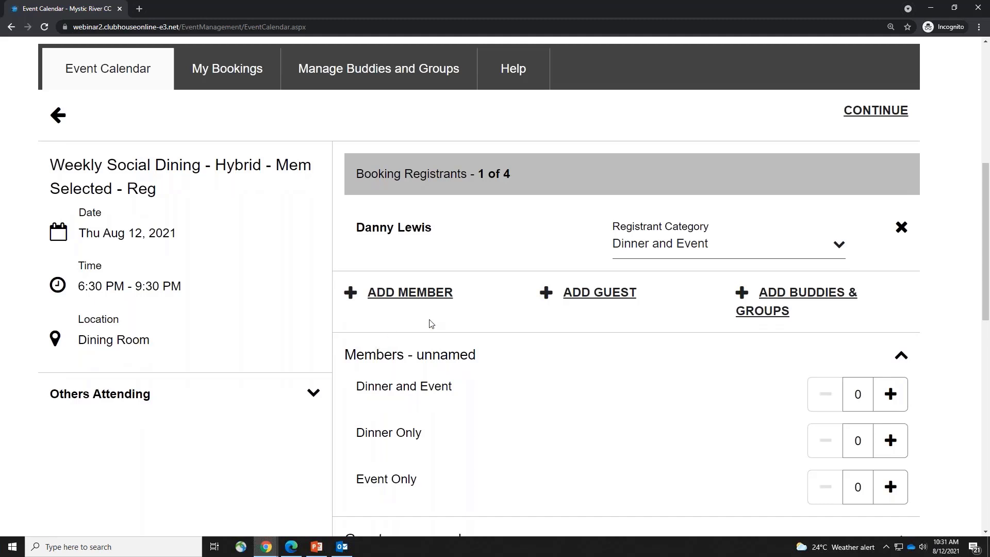
pyautogui.moveTo(356, 227); pyautogui.dragTo(446, 229)
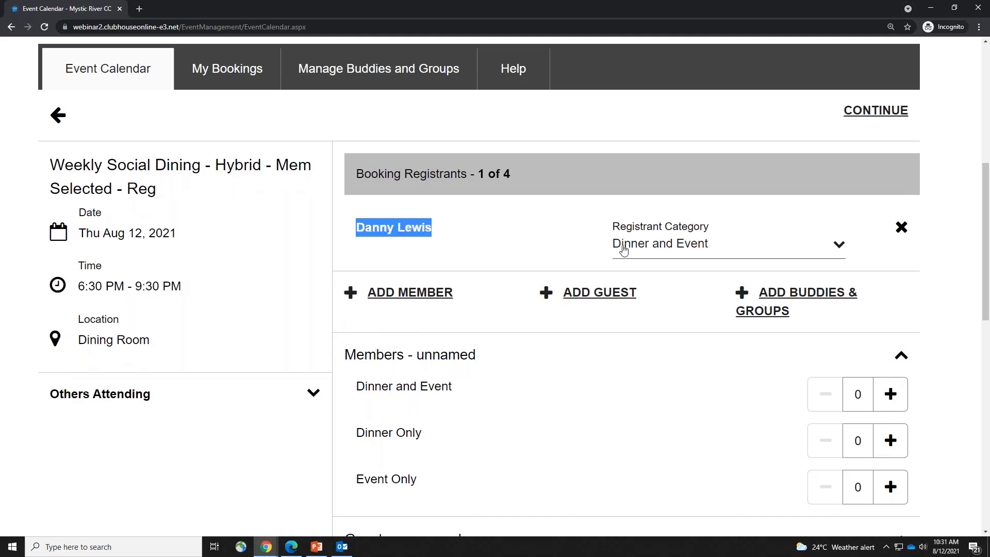
pyautogui.click(787, 252)
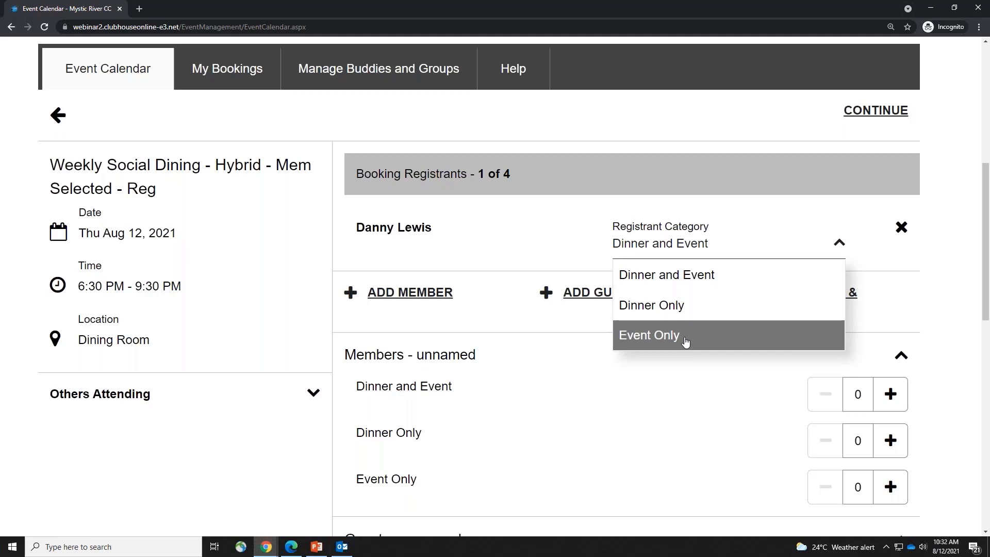
pyautogui.click(266, 549)
# Add an age-applied registrant category 'Youth' with a max age of 17
pyautogui.click(309, 492)
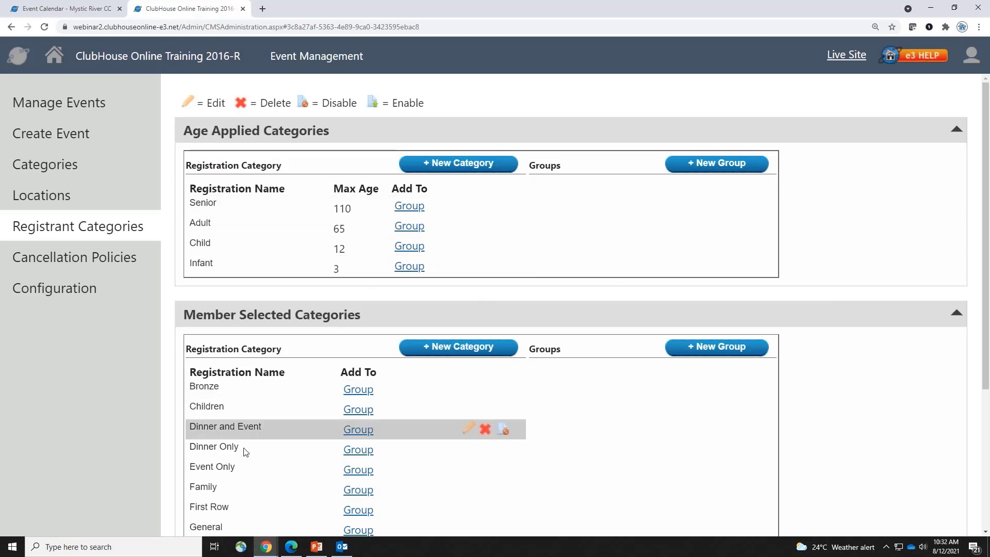
pyautogui.hotkey('ctrl', '+')
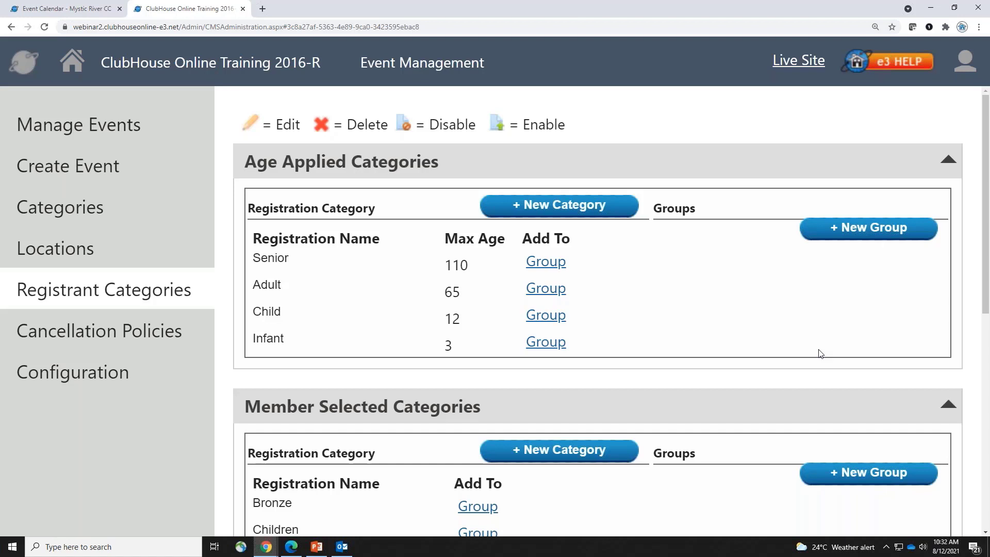
pyautogui.click(585, 217)
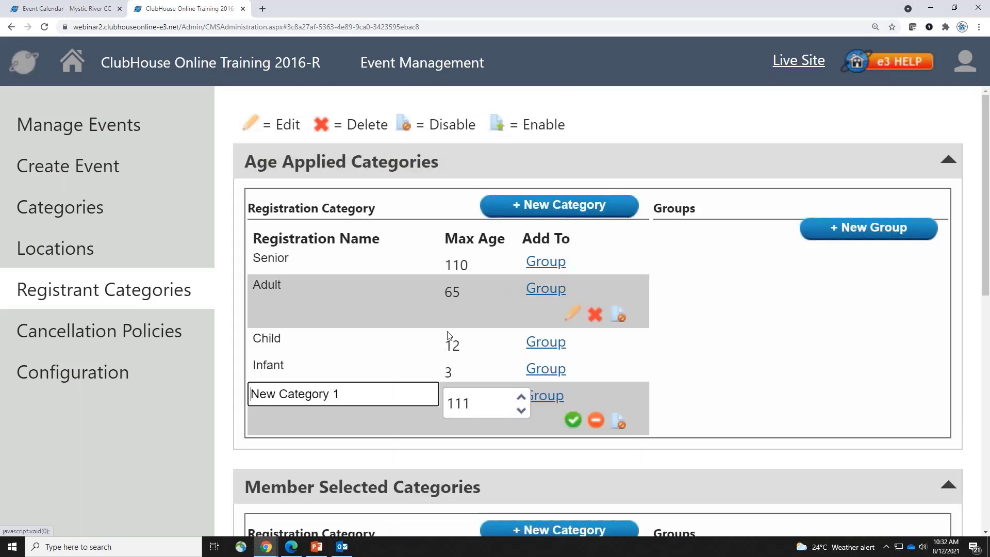
pyautogui.click(368, 363)
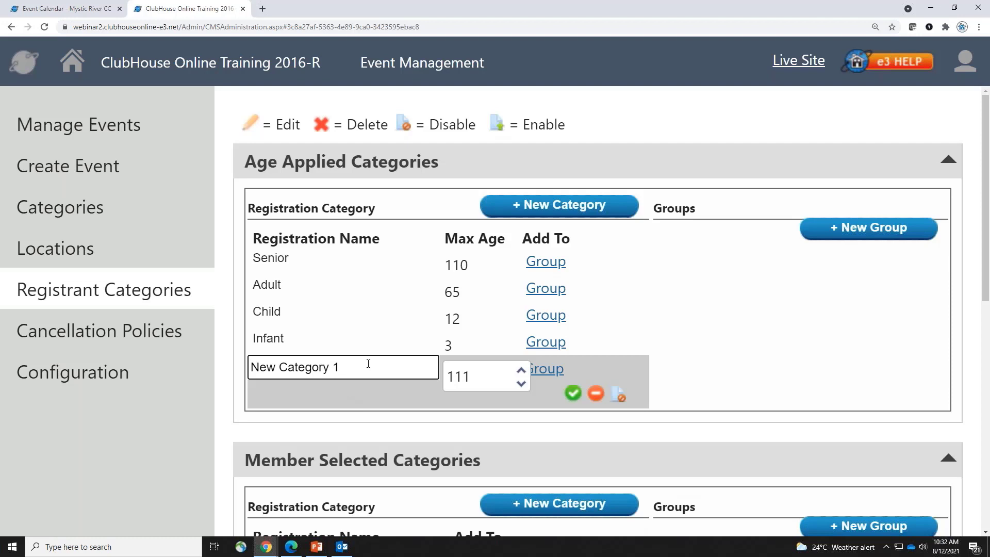
pyautogui.press('BackSpace')
pyautogui.press('BackSpace')
pyautogui.press('BackSpace')
pyautogui.press('BackSpace')
pyautogui.press('BackSpace')
pyautogui.press('BackSpace')
pyautogui.press('BackSpace')
pyautogui.press('BackSpace')
pyautogui.press('BackSpace')
pyautogui.press('BackSpace')
pyautogui.press('BackSpace')
pyautogui.press('BackSpace')
pyautogui.press('BackSpace')
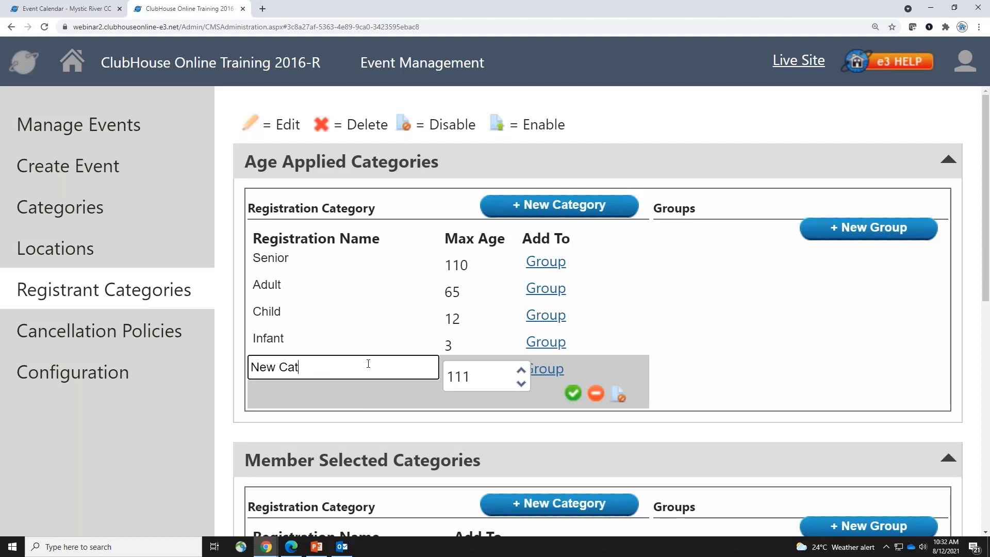
pyautogui.press('BackSpace')
pyautogui.write('Youth')
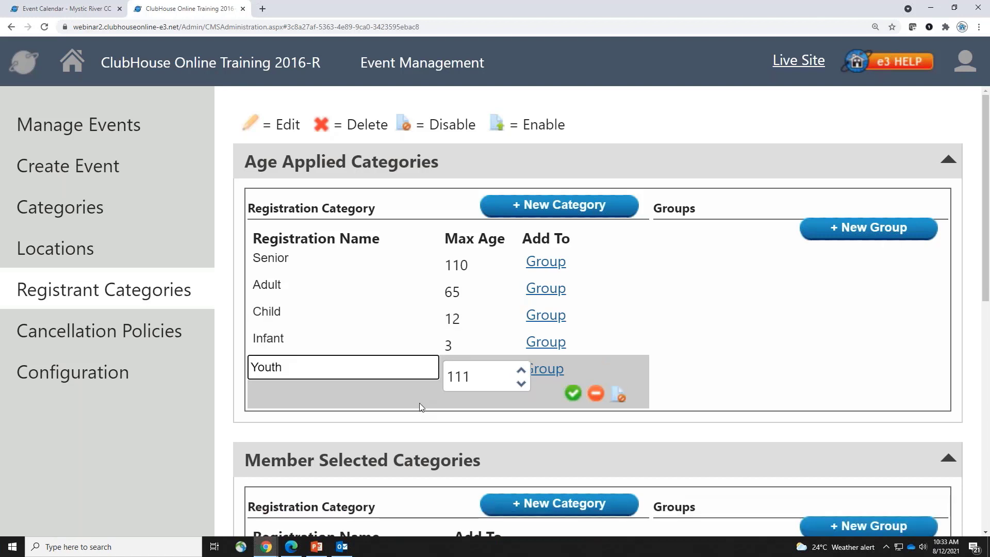
pyautogui.press('Tab')
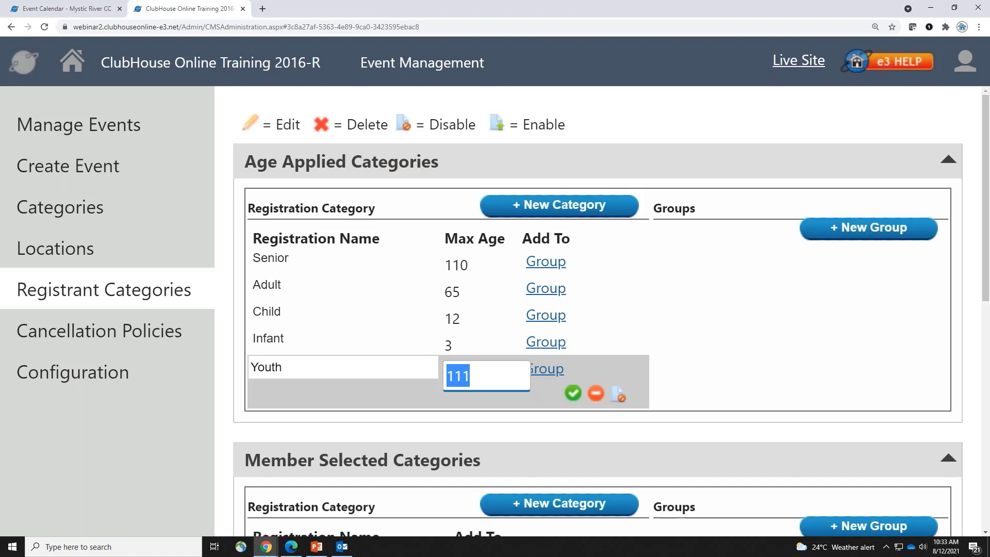
pyautogui.write('17')
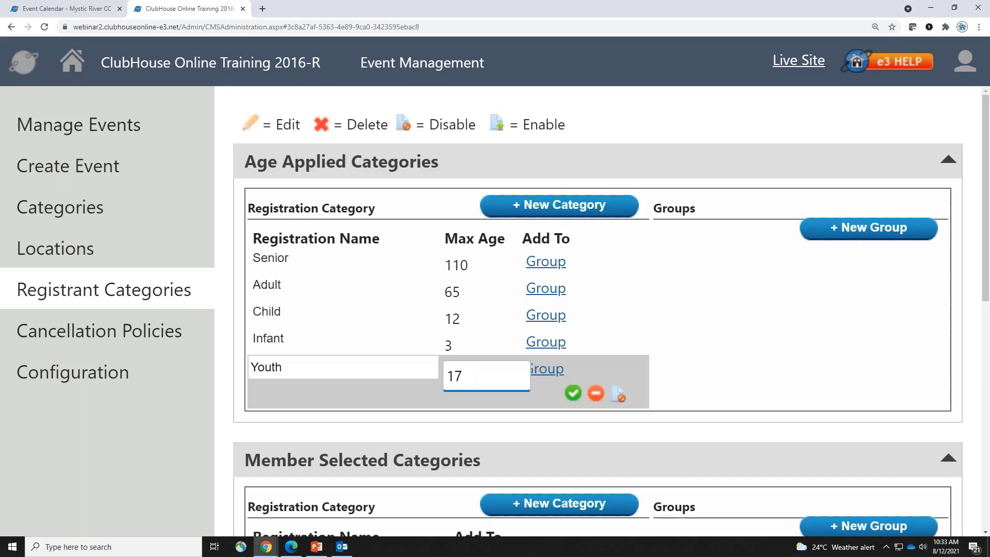
pyautogui.click(572, 392)
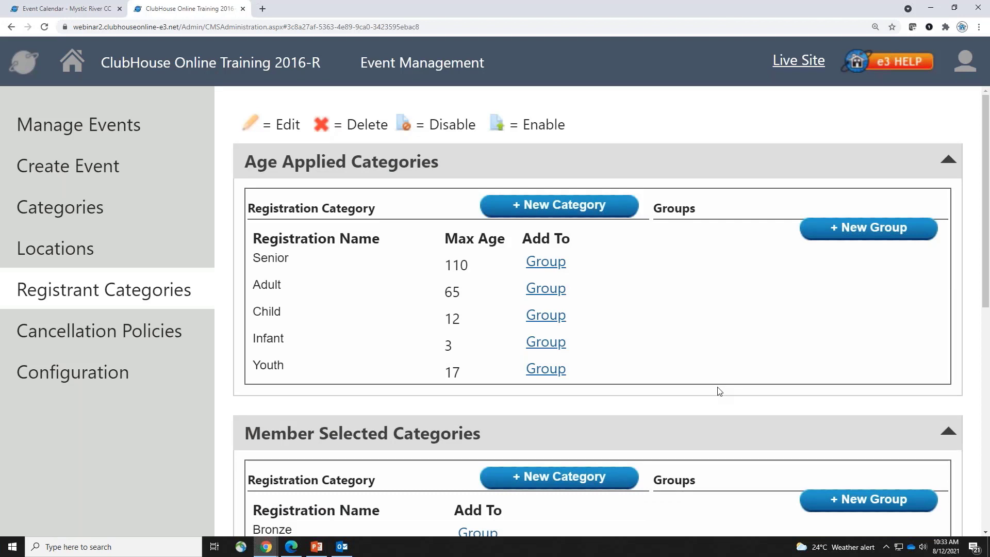
# Delete the Youth category and confirm the removal
pyautogui.moveTo(566, 378)
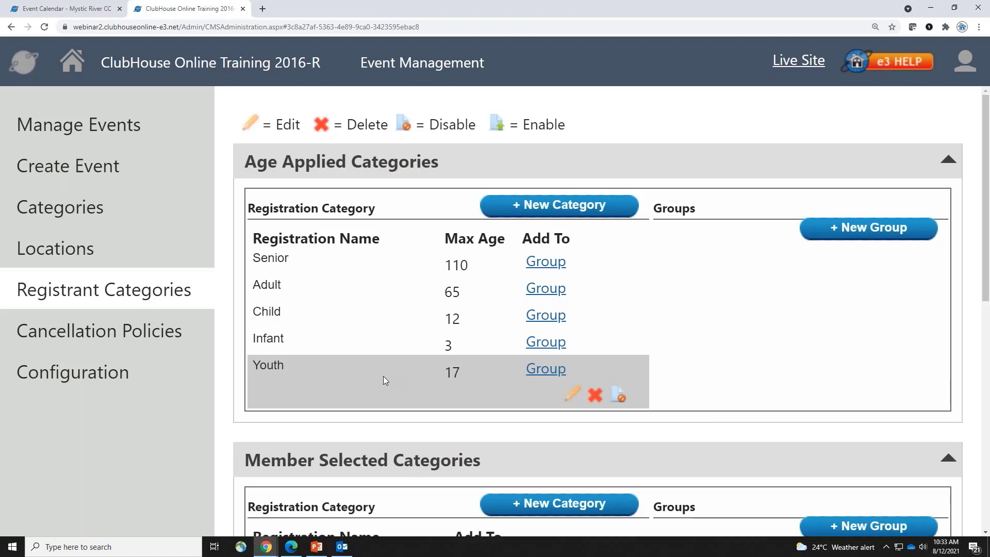
pyautogui.click(594, 396)
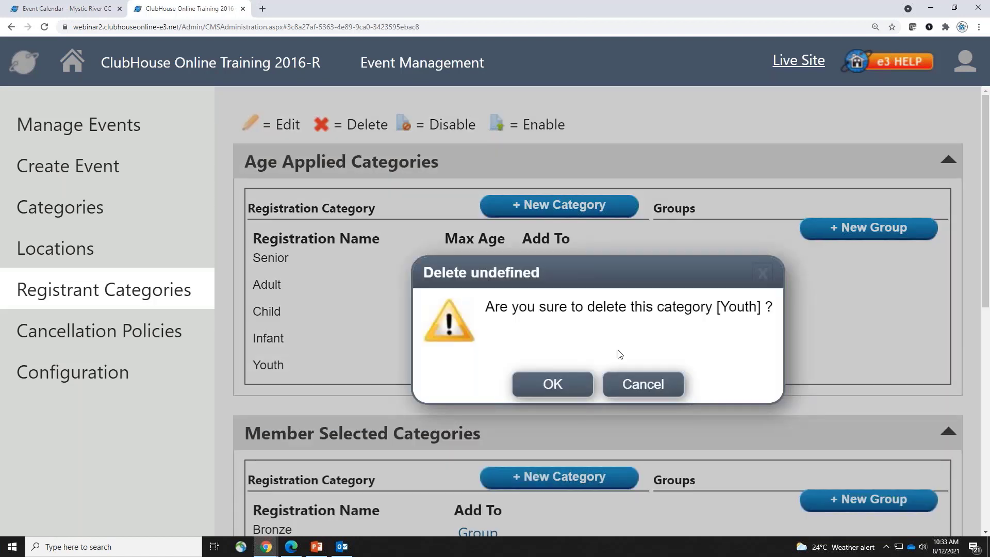
pyautogui.click(577, 386)
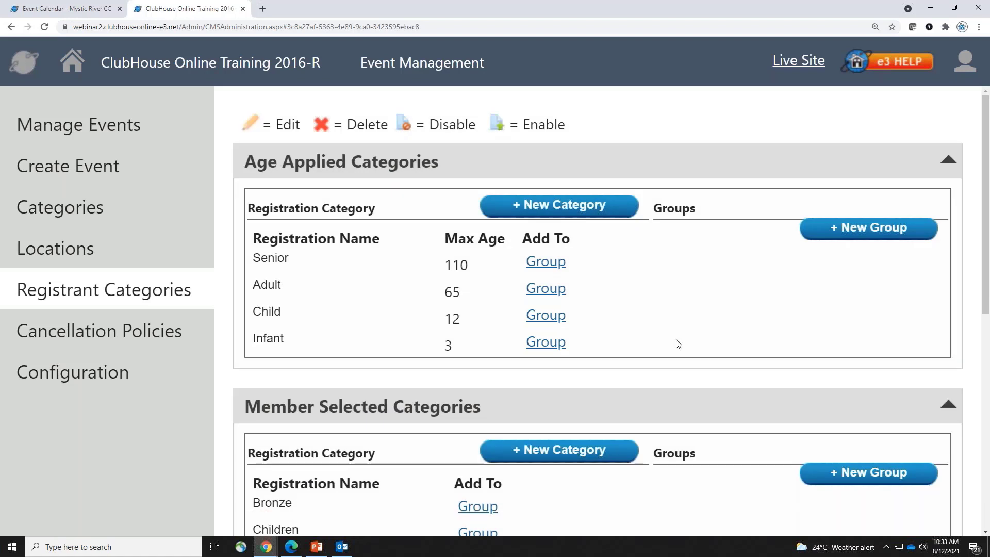
pyautogui.scroll(-3, 669, 397)
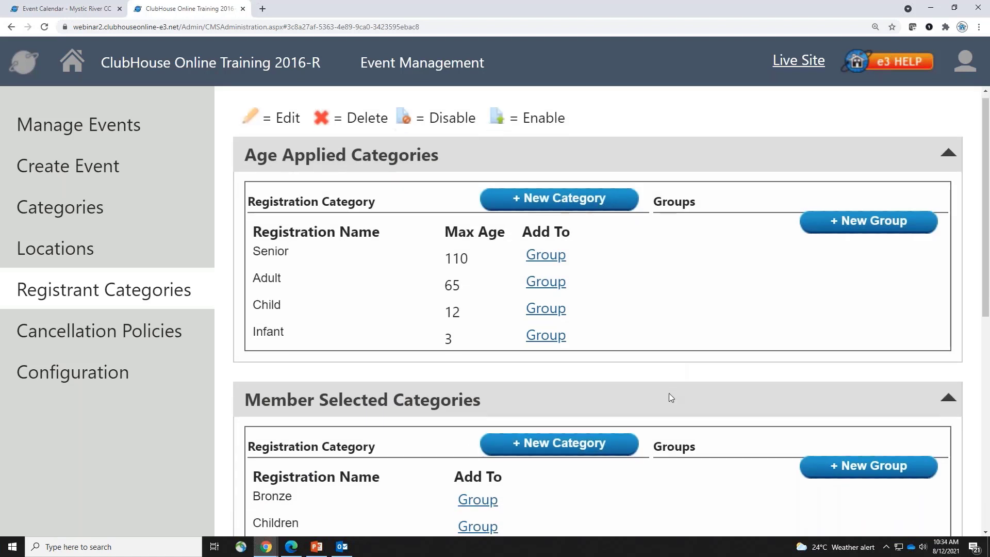
pyautogui.scroll(-3, 670, 397)
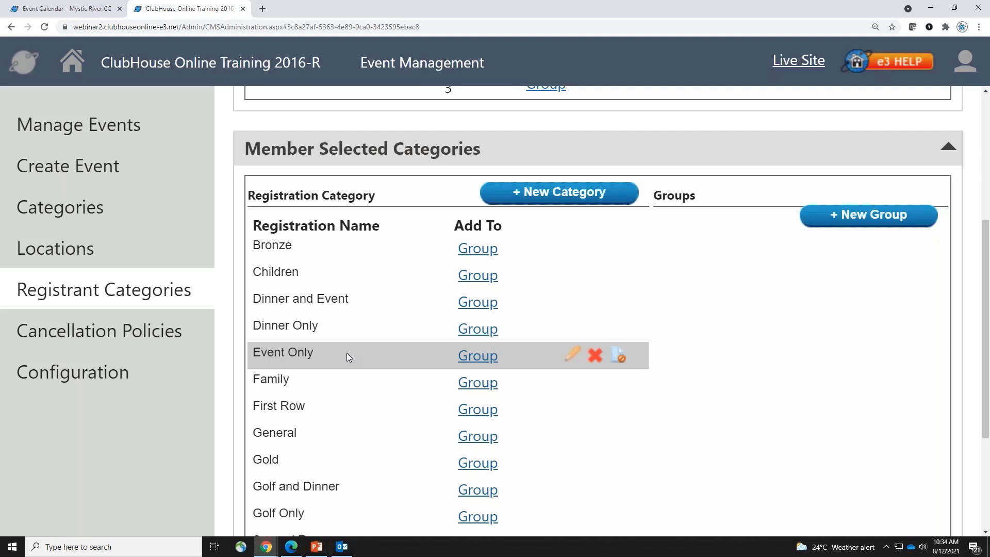
pyautogui.click(563, 199)
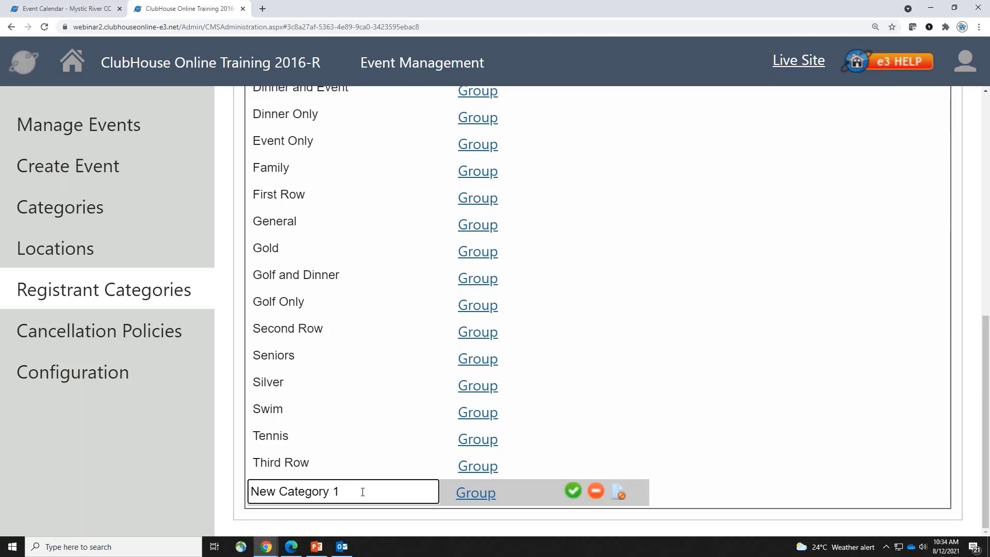
pyautogui.moveTo(342, 491); pyautogui.dragTo(275, 490)
pyautogui.press('BackSpace')
pyautogui.press('BackSpace')
pyautogui.press('BackSpace')
pyautogui.press('BackSpace')
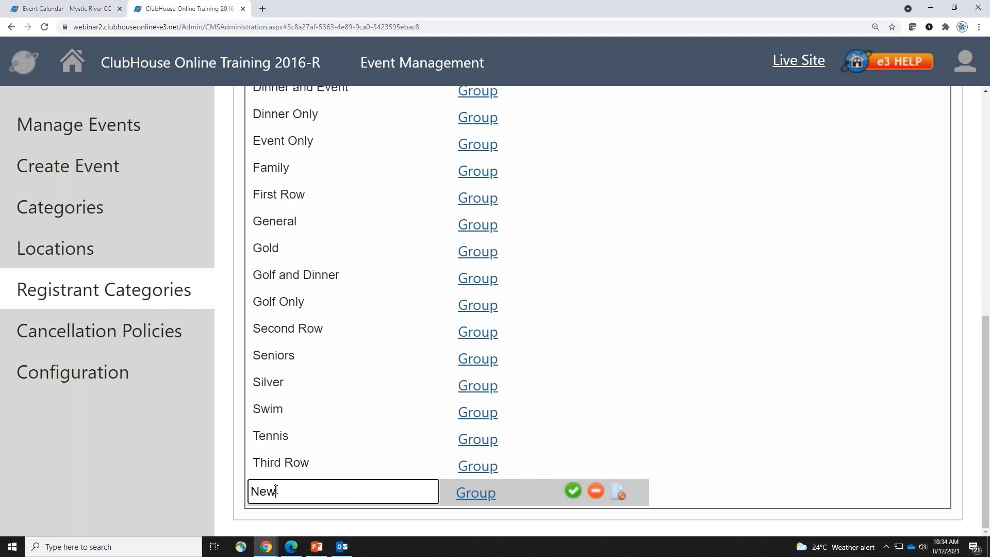
pyautogui.press('BackSpace')
pyautogui.write('Adult')
pyautogui.click(572, 493)
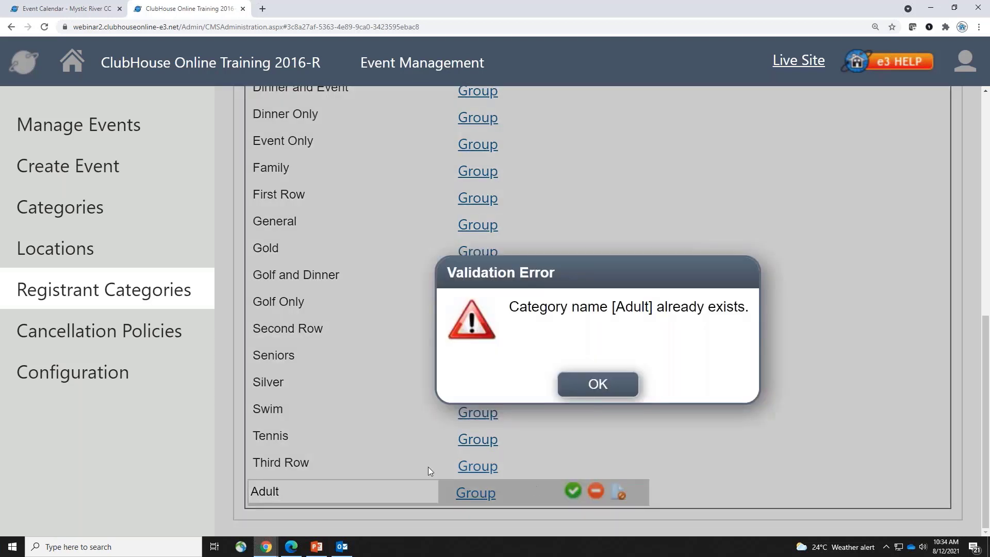
pyautogui.scroll(3, 295, 453)
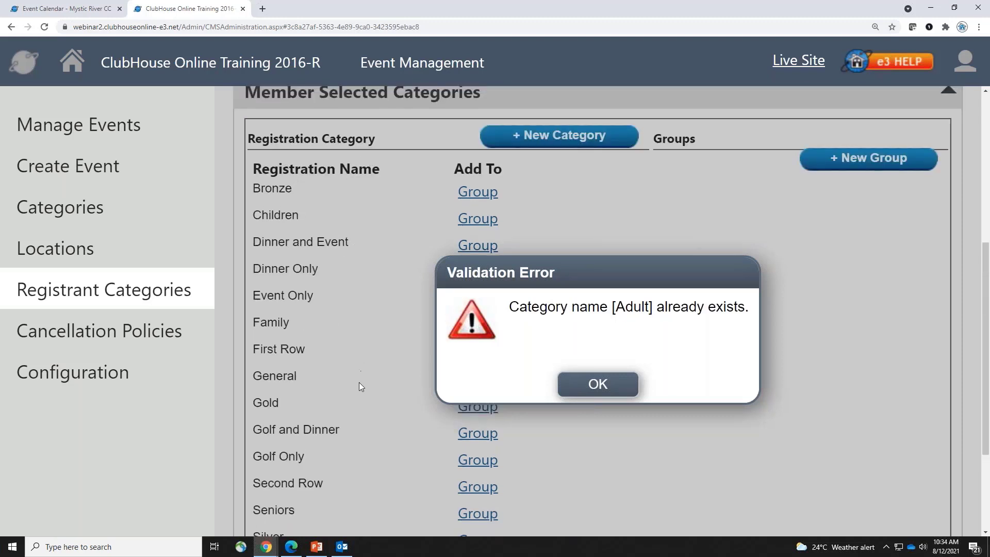
pyautogui.scroll(4, 358, 382)
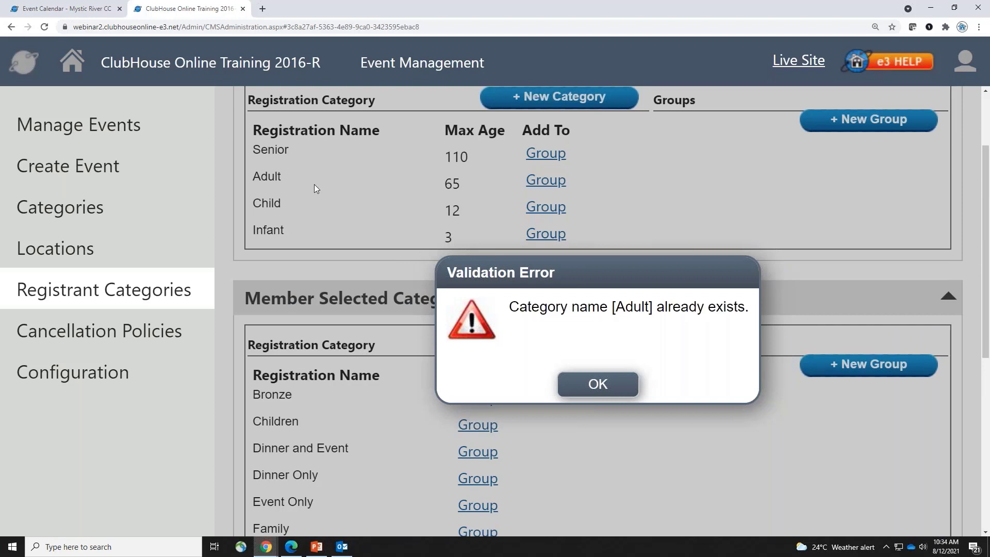
pyautogui.scroll(-3, 339, 367)
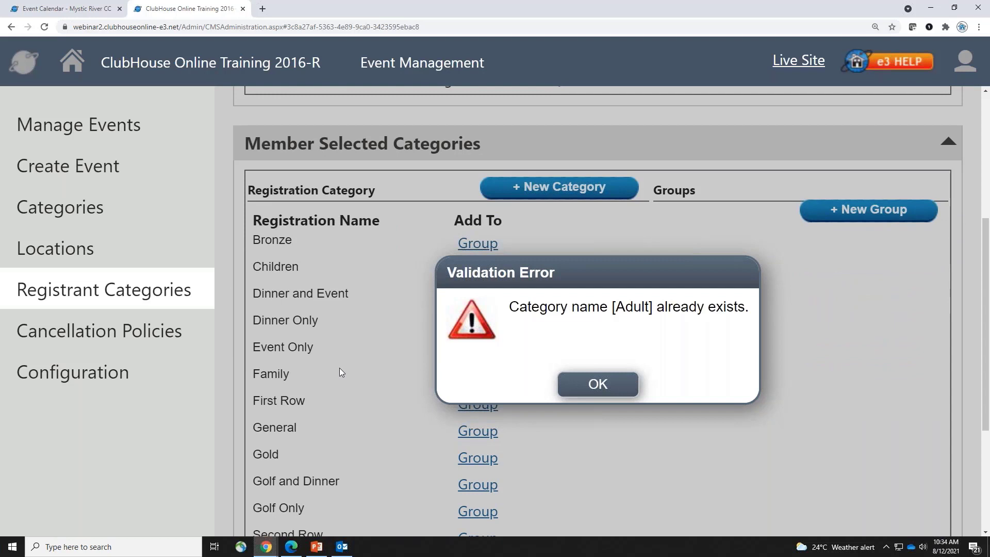
pyautogui.click(623, 387)
pyautogui.scroll(-3, 534, 443)
pyautogui.scroll(-1, 534, 442)
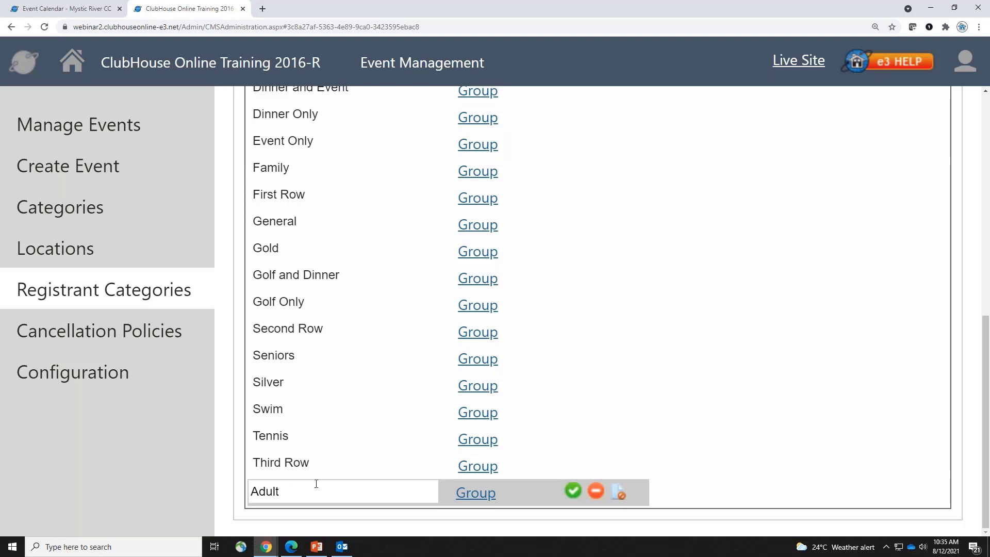
pyautogui.click(599, 491)
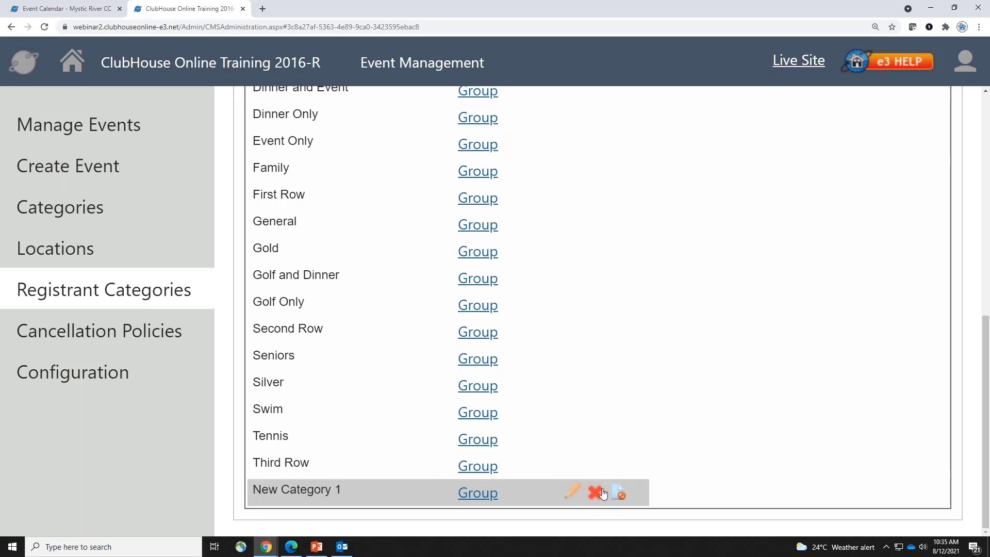
pyautogui.click(597, 495)
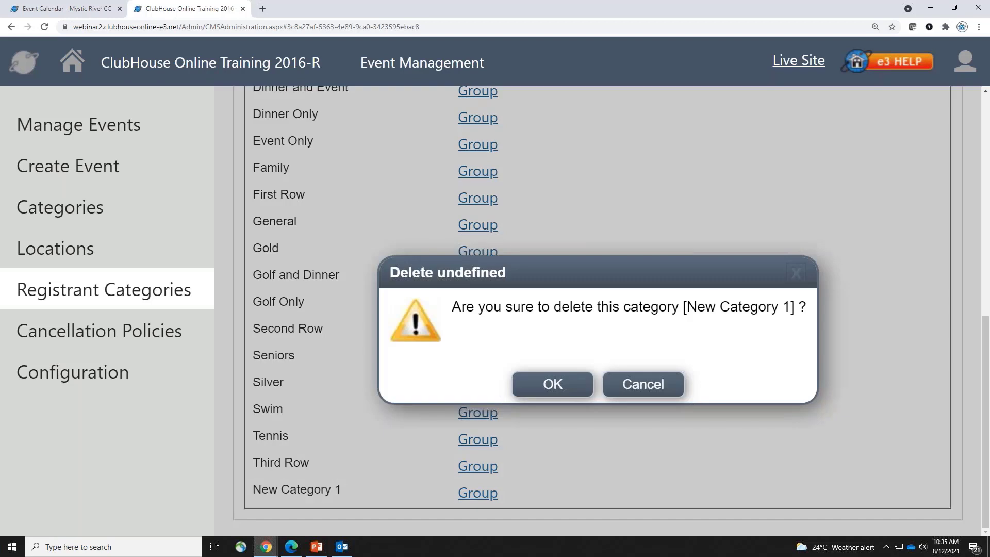
pyautogui.click(566, 399)
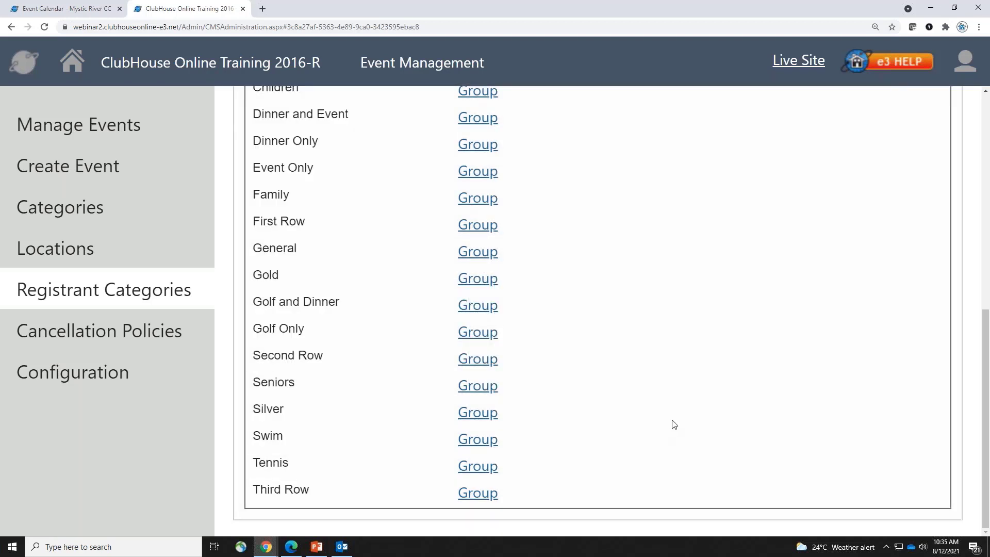
pyautogui.scroll(5, 693, 420)
pyautogui.scroll(3, 693, 421)
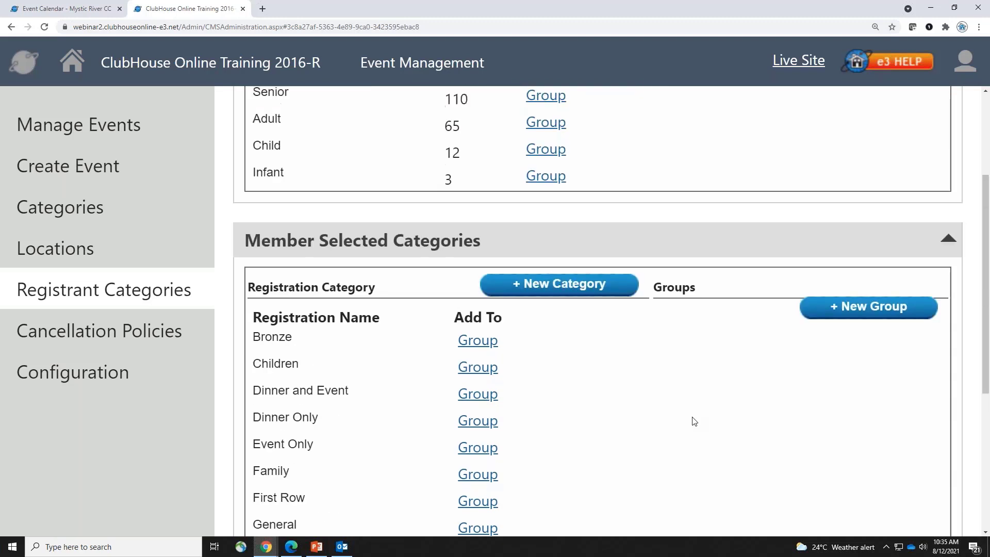
pyautogui.scroll(-6, 693, 421)
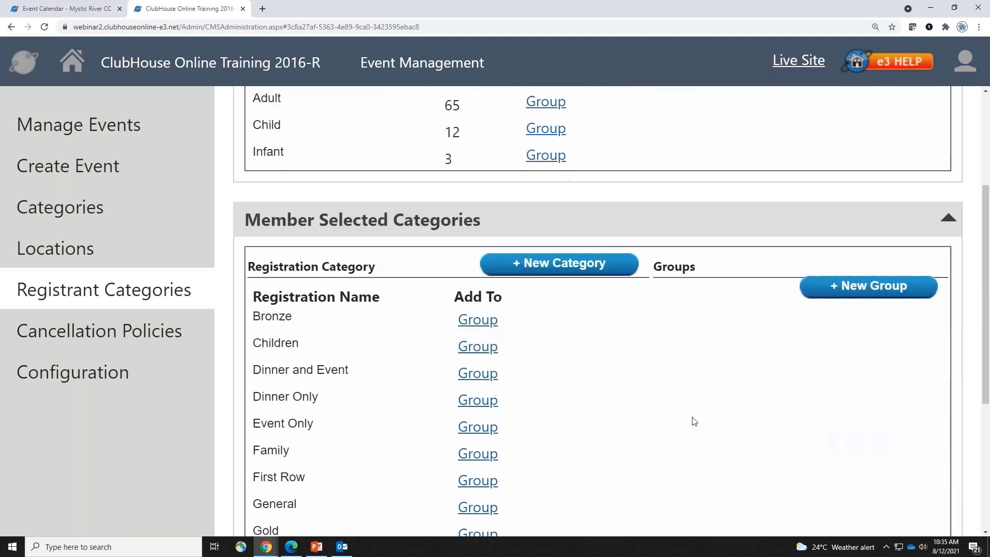
pyautogui.scroll(-1, 693, 421)
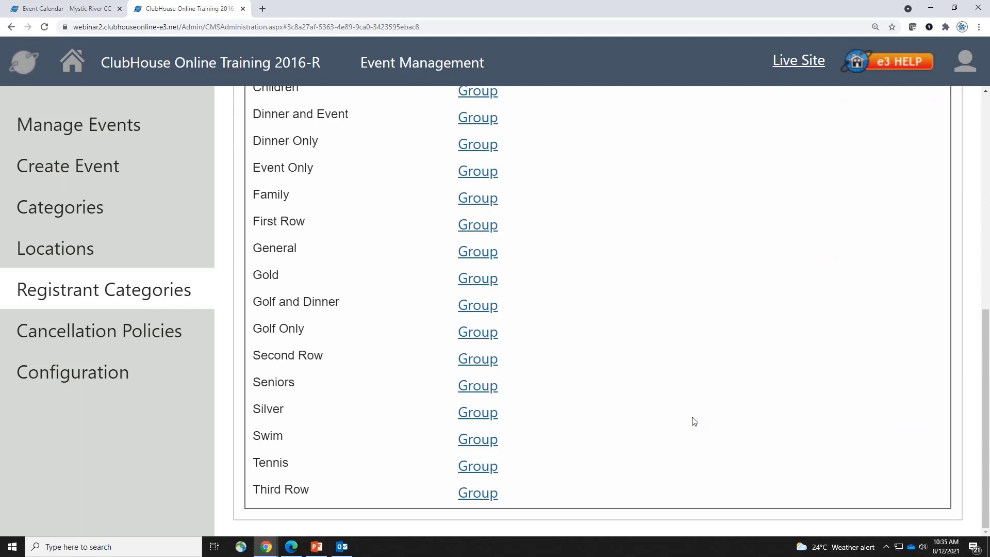
# Show the Cancellation Policies page and scroll through the eight existing policies
pyautogui.click(190, 338)
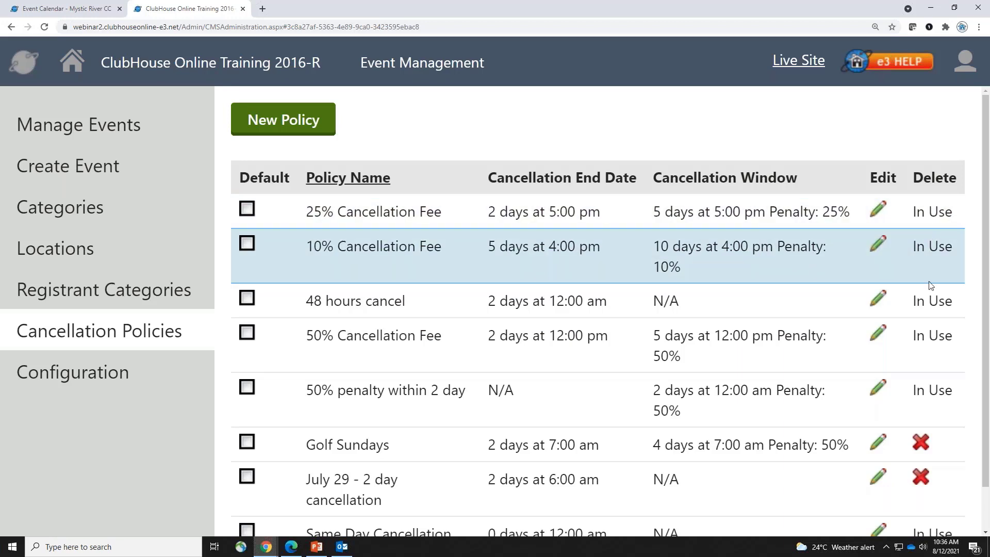
pyautogui.scroll(-1, 954, 413)
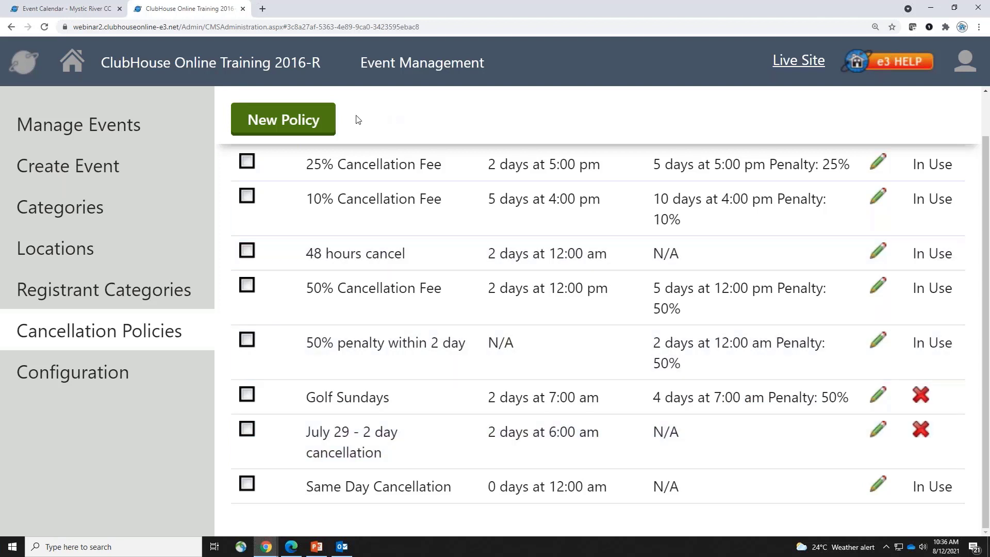
# Name a new policy 'Aug 12 24 hour policy', try a 1-day, 7:00 am end date, then disable it
pyautogui.click(326, 126)
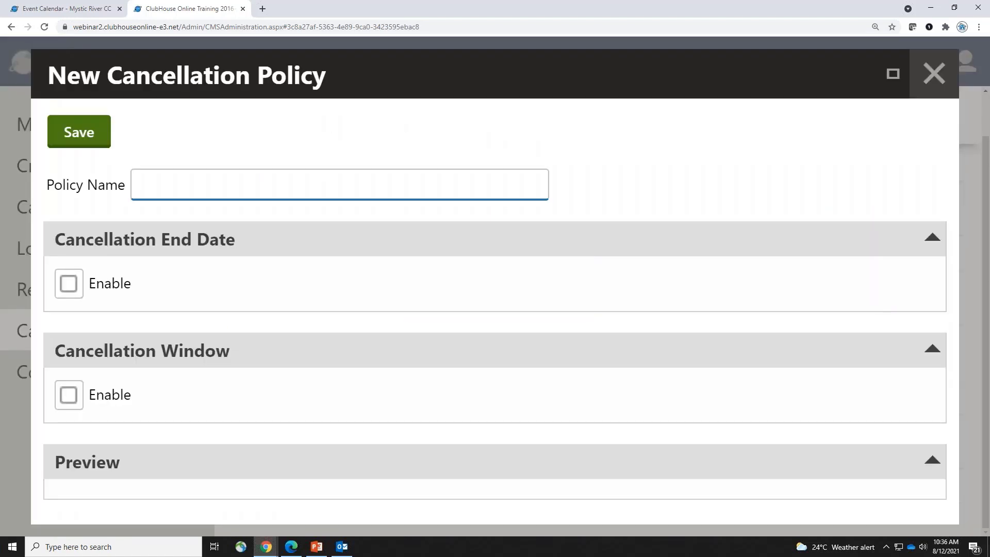
pyautogui.write('Aug 12 24 hour policy')
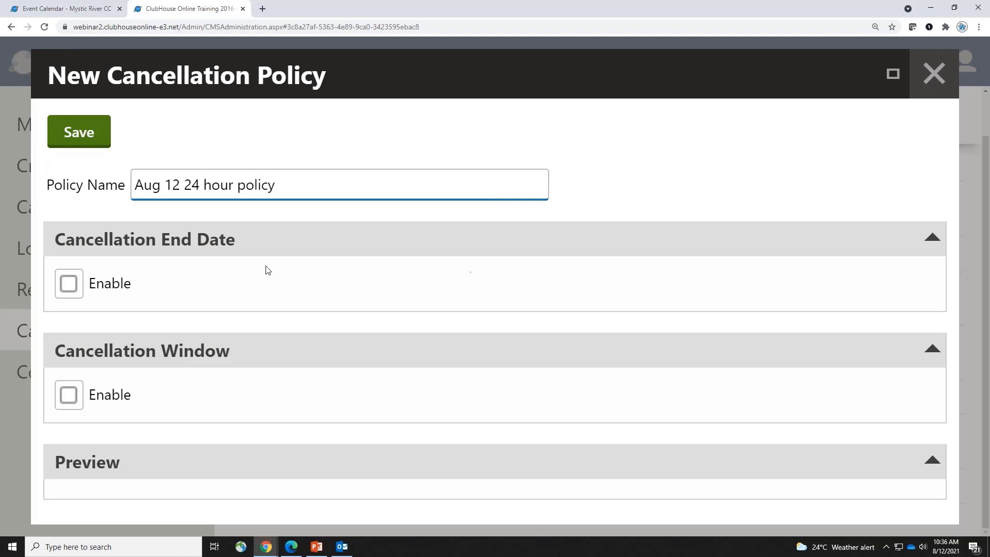
pyautogui.click(69, 284)
pyautogui.scroll(-2, 340, 356)
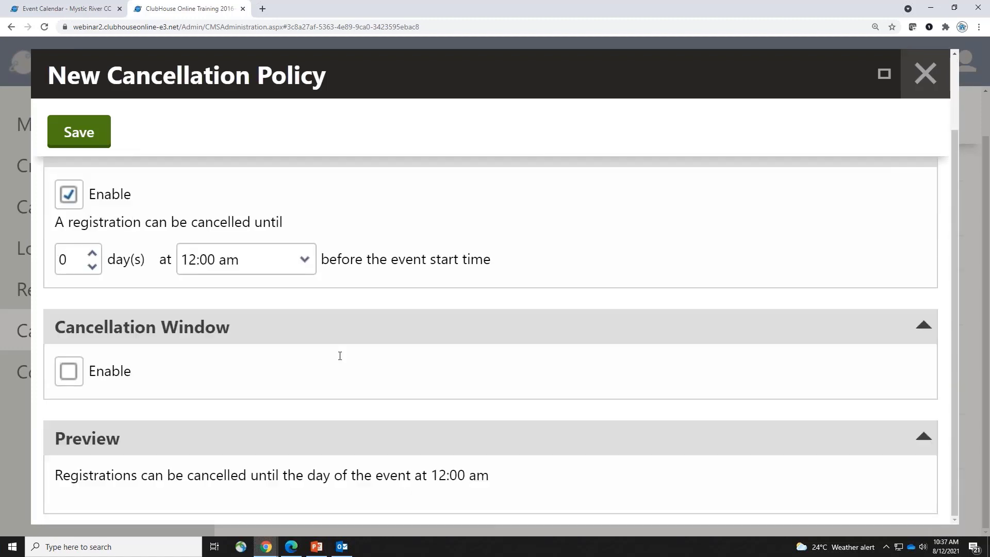
pyautogui.moveTo(83, 475); pyautogui.dragTo(489, 475)
pyautogui.click(92, 254)
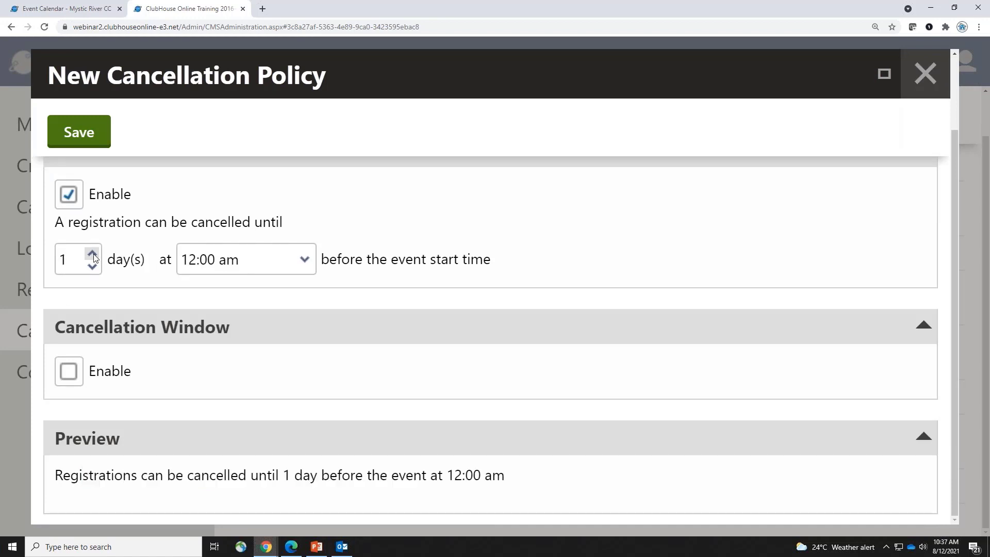
pyautogui.click(291, 264)
pyautogui.click(205, 201)
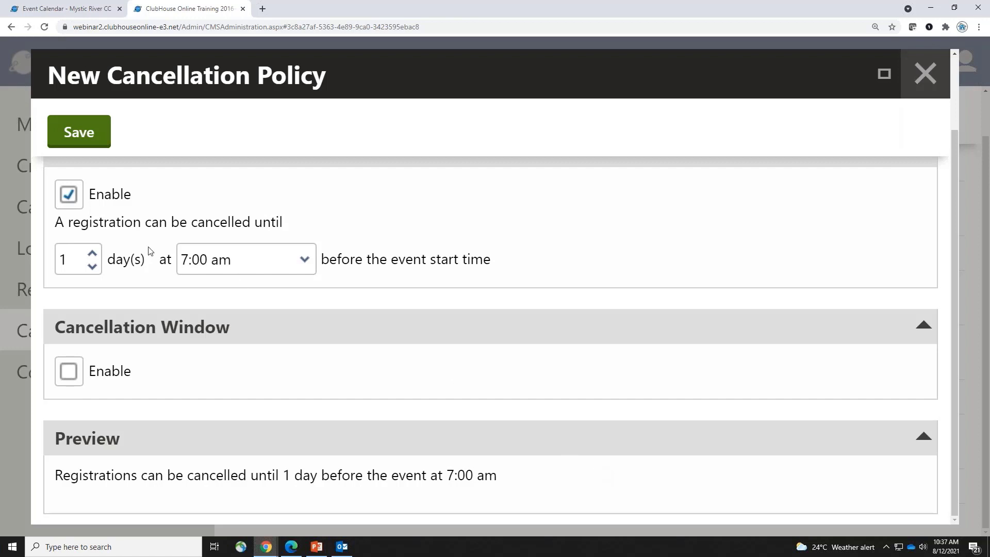
pyautogui.click(71, 196)
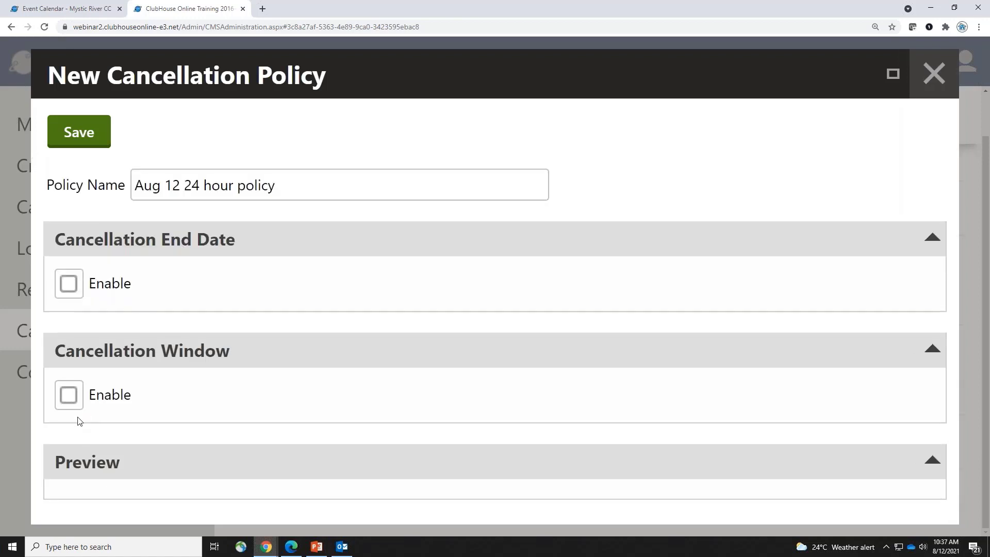
# Set a cancellation window penalty of 25 percent of the registration fee, 1 day before
pyautogui.click(68, 399)
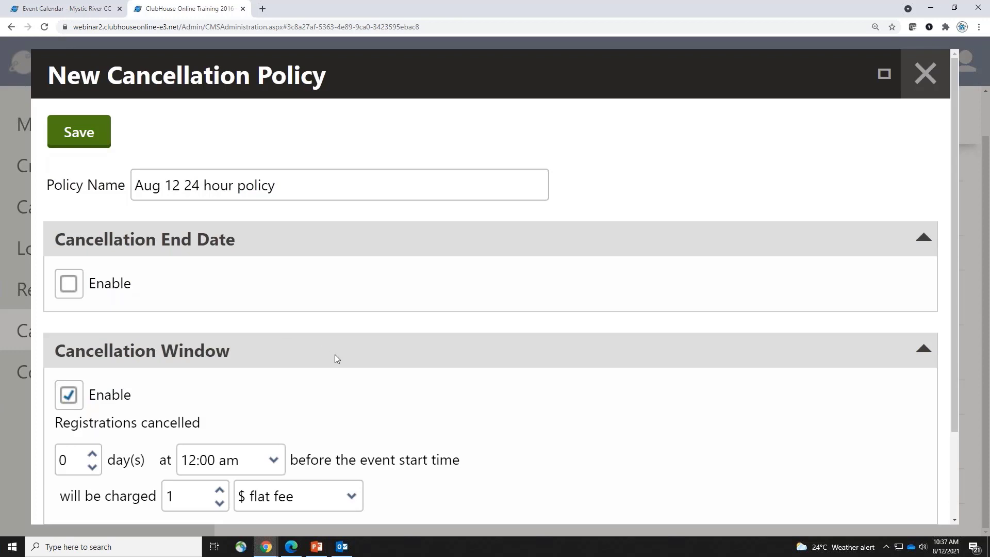
pyautogui.scroll(-2, 335, 358)
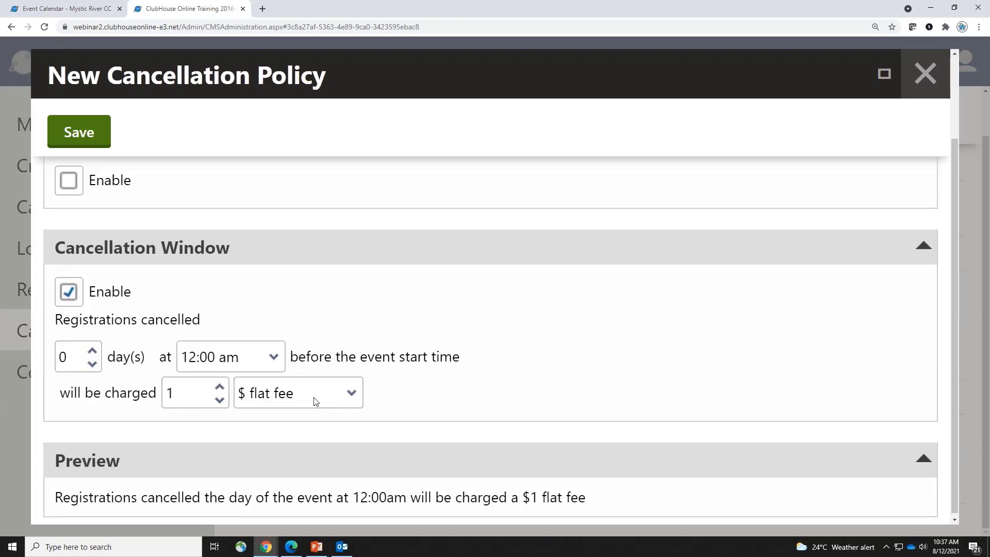
pyautogui.click(93, 351)
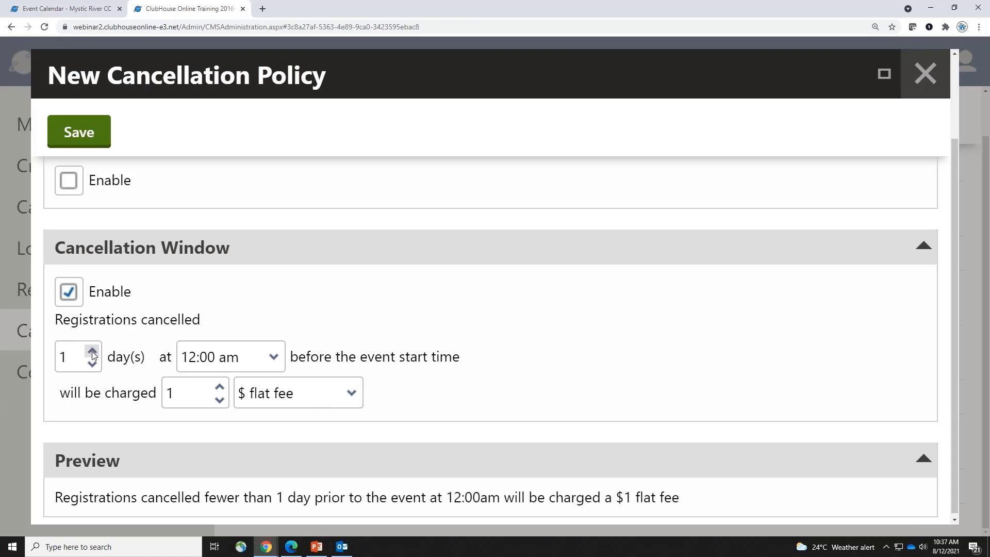
pyautogui.click(194, 404)
pyautogui.write('25')
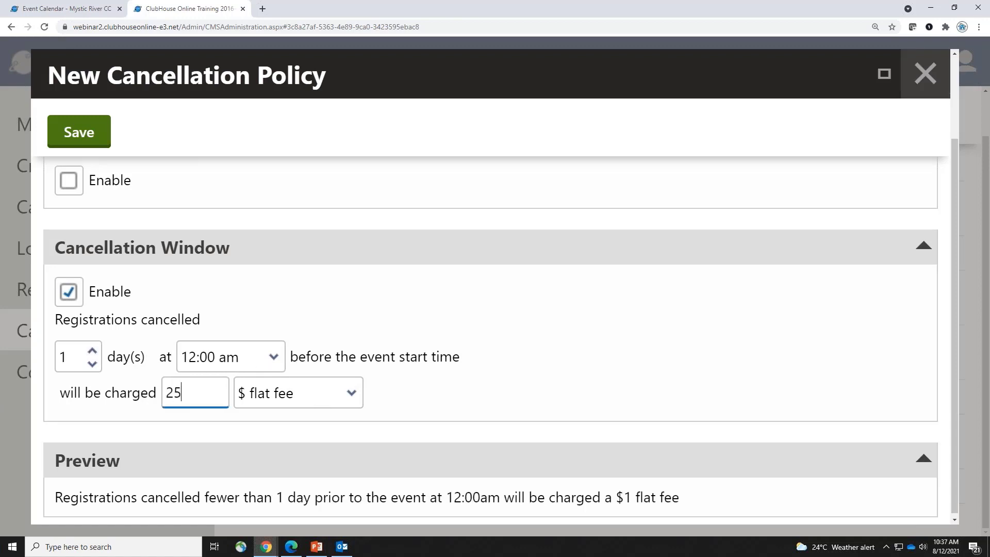
pyautogui.click(537, 365)
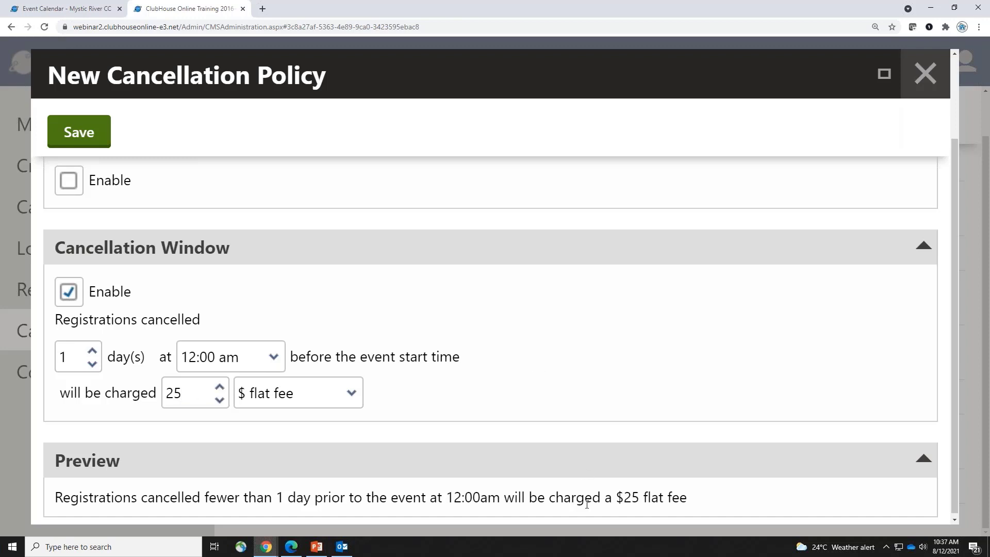
pyautogui.moveTo(500, 497); pyautogui.dragTo(701, 496)
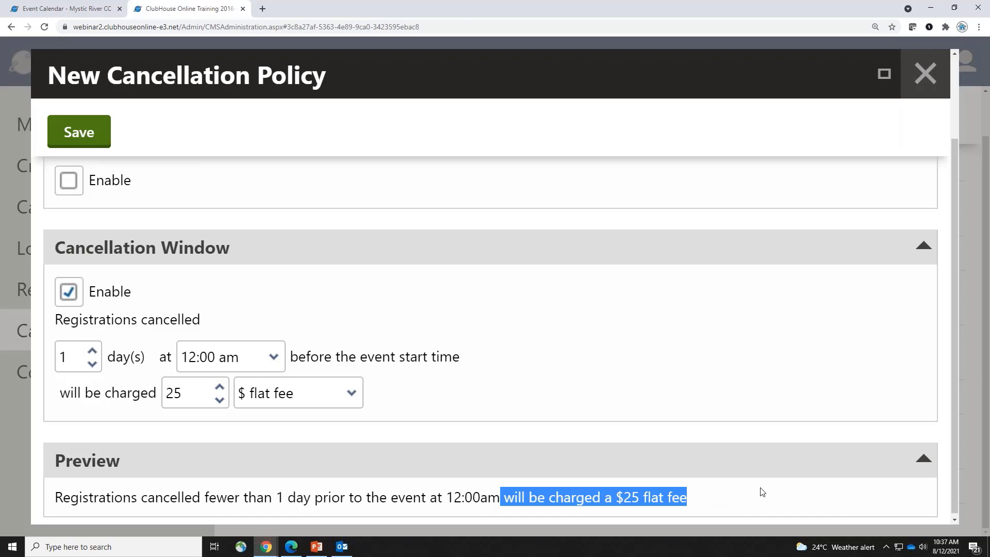
pyautogui.click(350, 394)
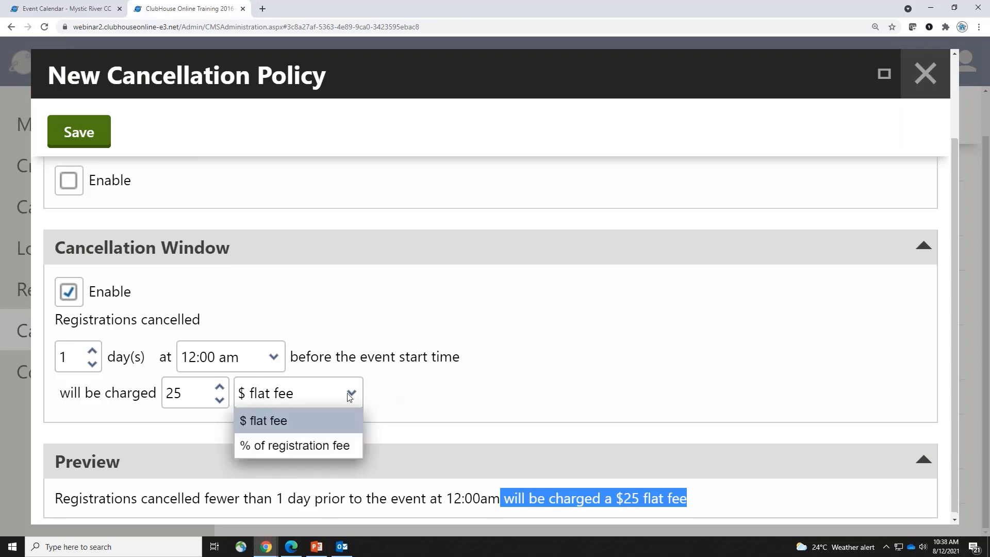
pyautogui.click(331, 445)
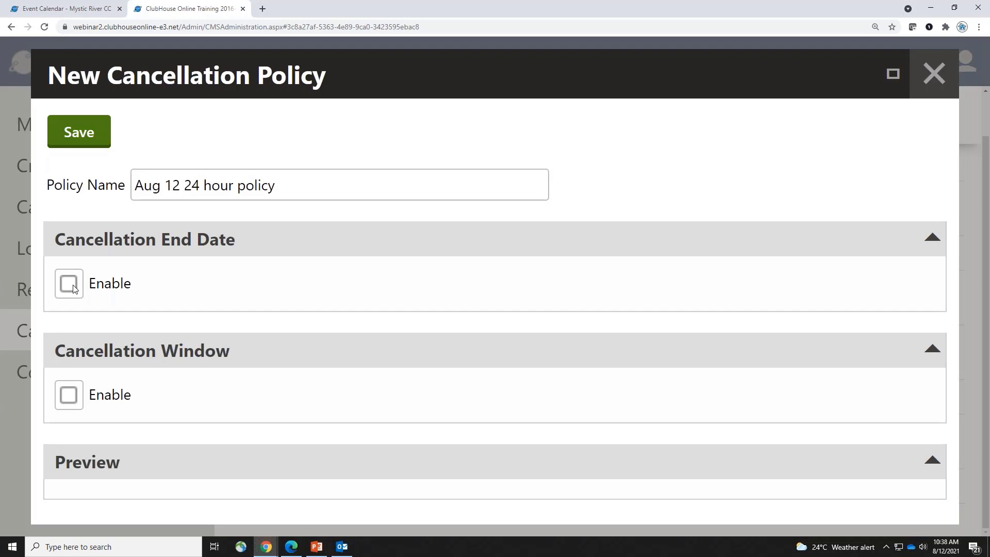
# Re-enable the 1-day, 7:00 am end date and save 'Aug 12 24 hour policy' to the list
pyautogui.click(73, 288)
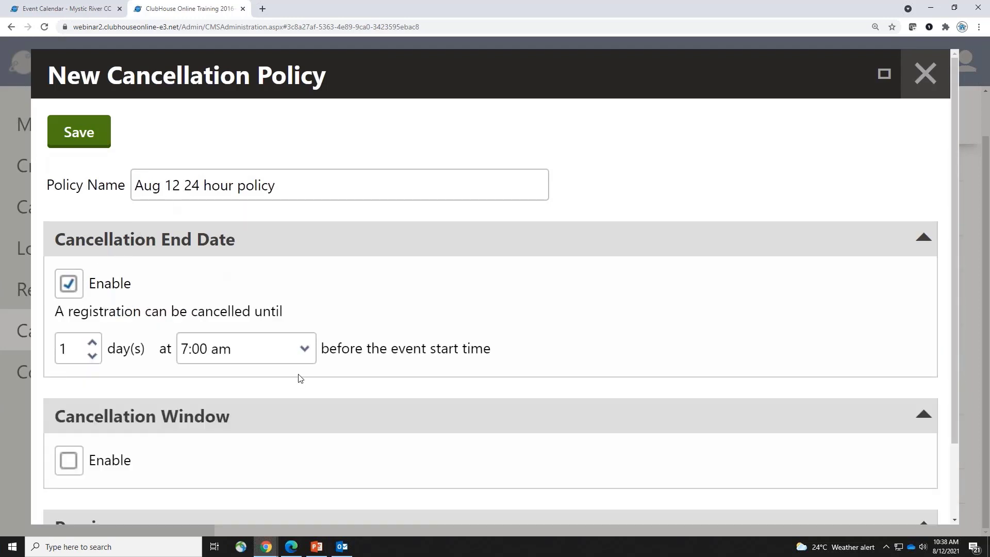
pyautogui.scroll(-2, 299, 377)
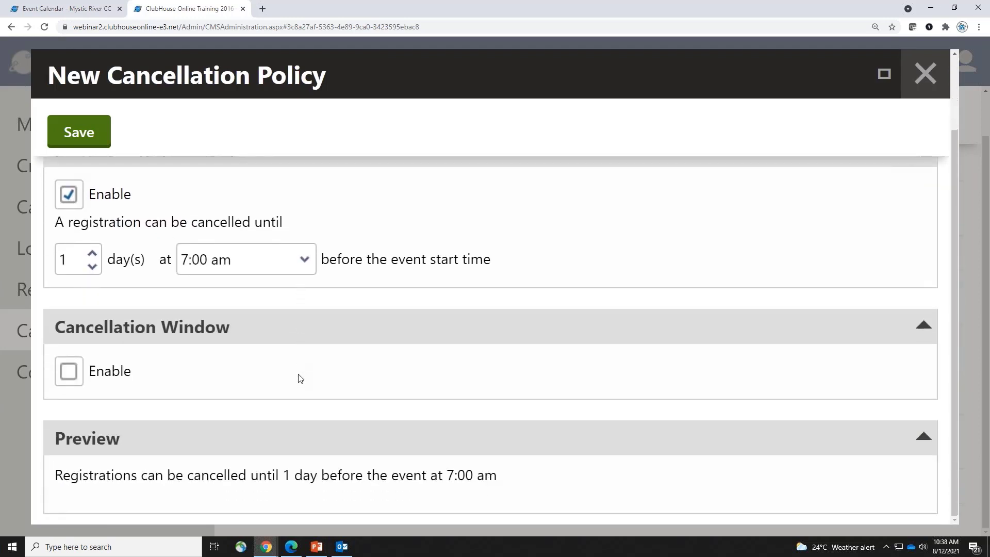
pyautogui.click(96, 135)
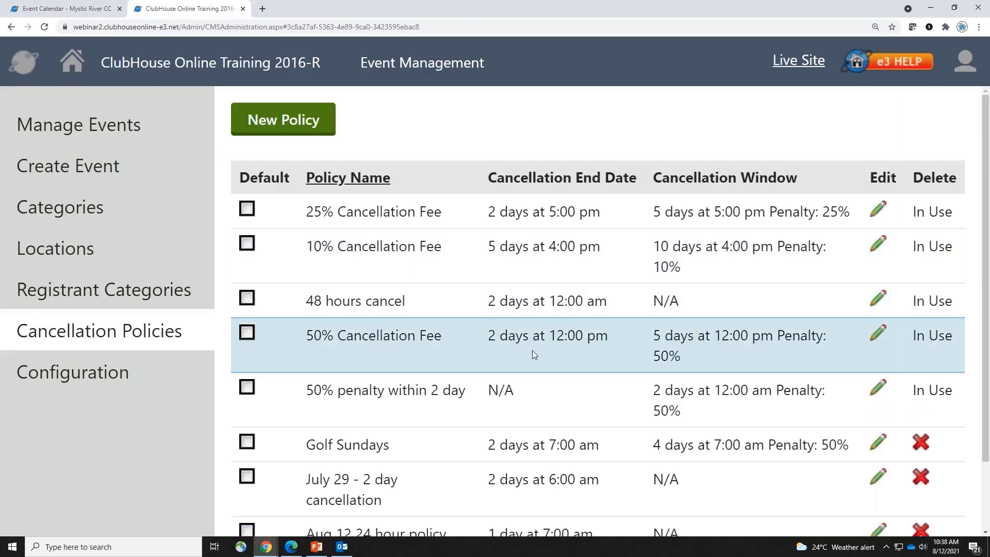
pyautogui.scroll(-2, 532, 351)
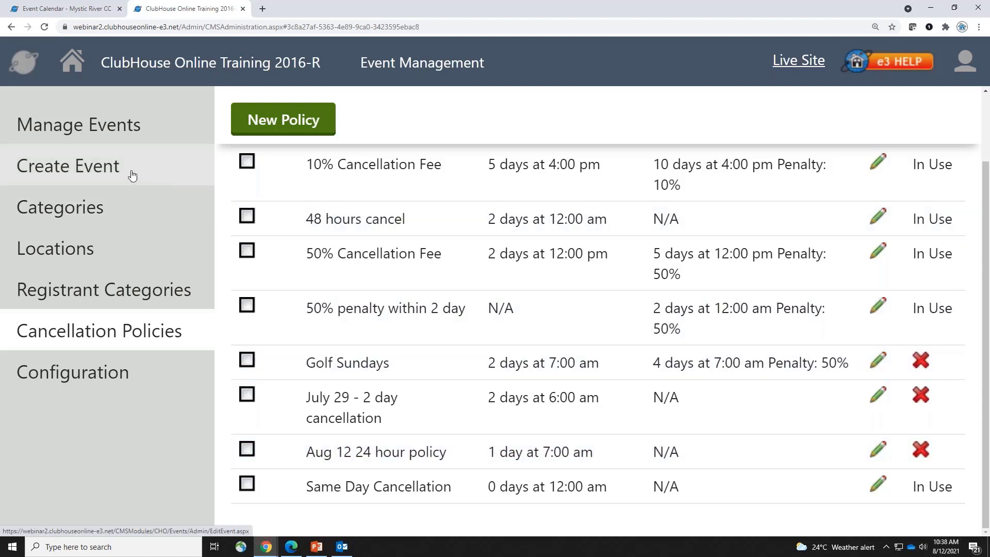
# Create an event named 'Summer FUN' and add the Recreation and Social categories
pyautogui.click(132, 175)
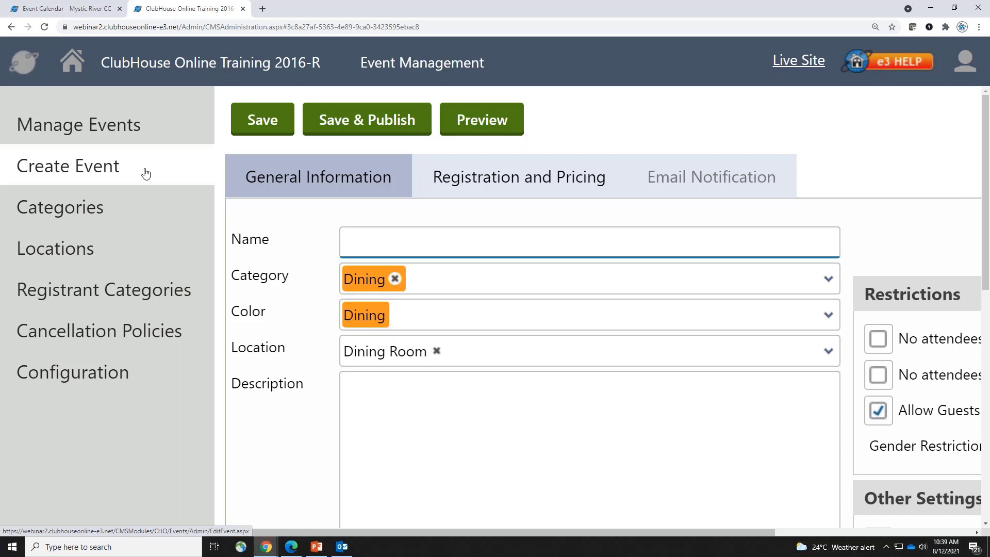
pyautogui.hotkey('ctrl', '-')
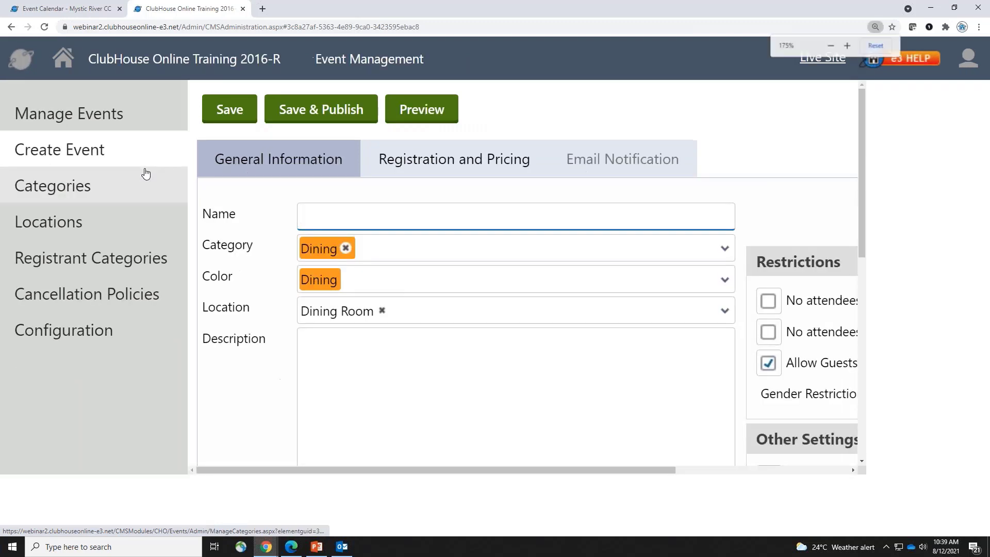
pyautogui.hotkey('ctrl', '-')
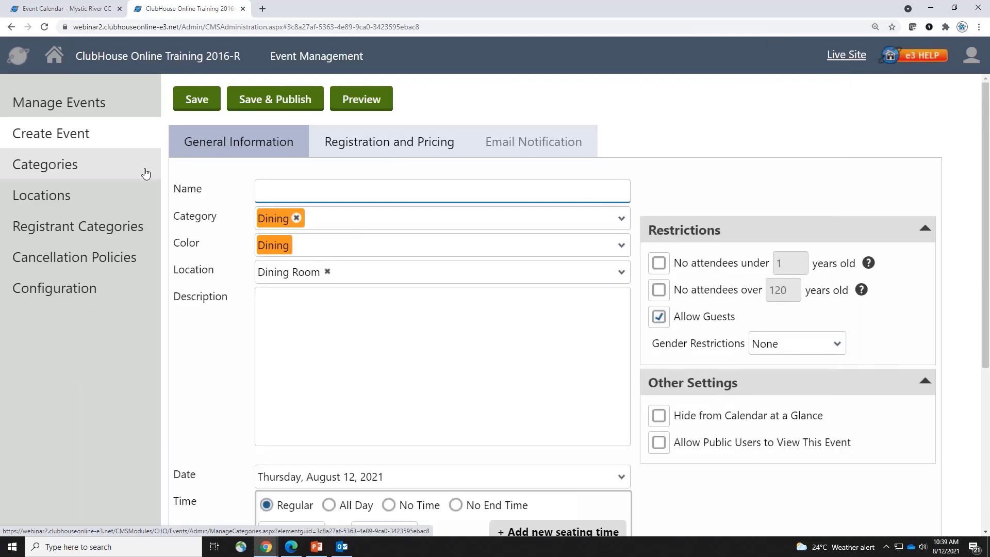
pyautogui.write('Summe')
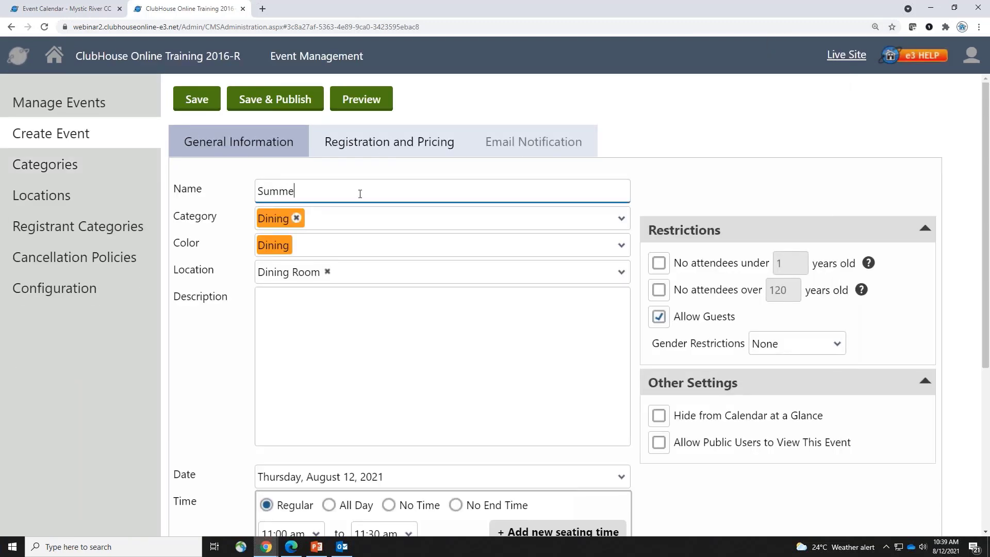
pyautogui.write('r FUN')
pyautogui.click(340, 225)
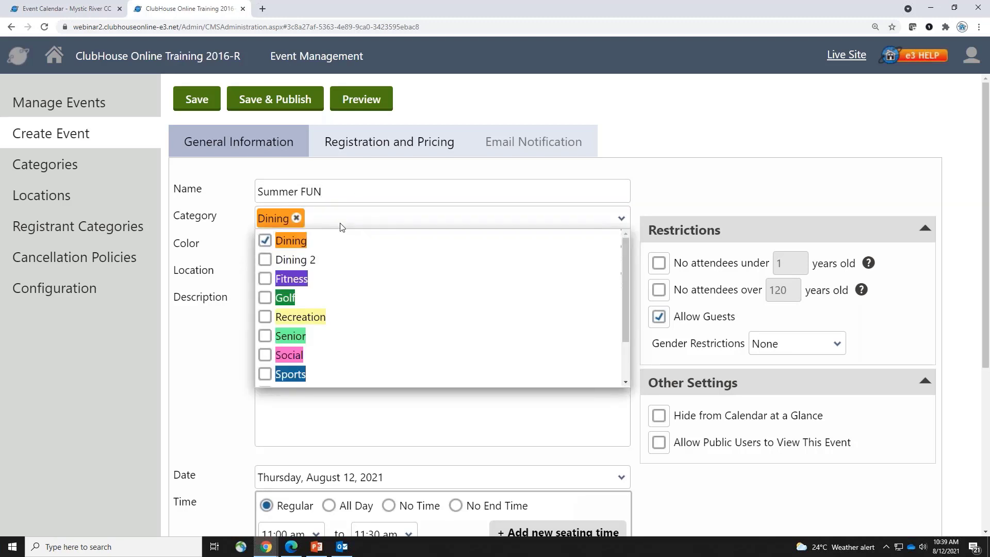
pyautogui.click(267, 317)
pyautogui.click(266, 355)
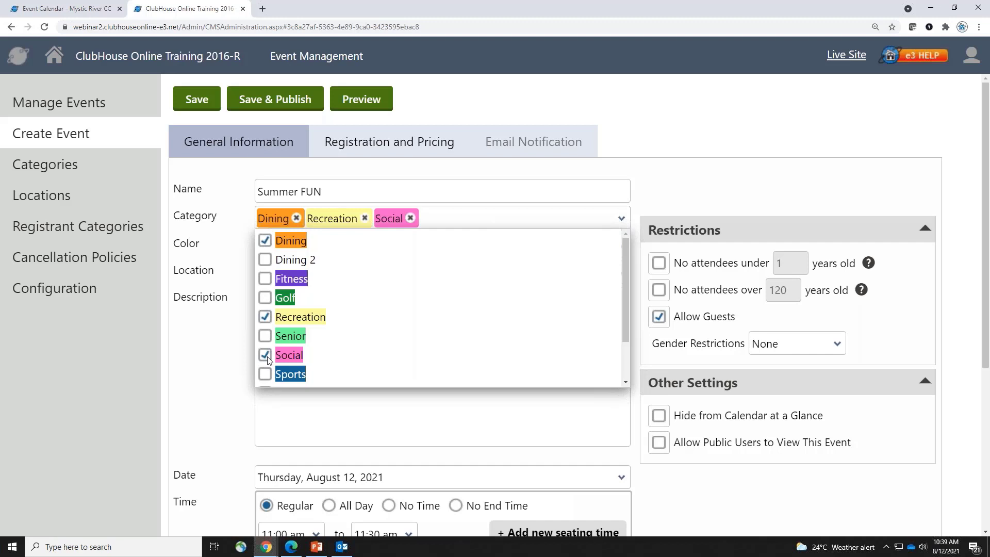
pyautogui.click(670, 179)
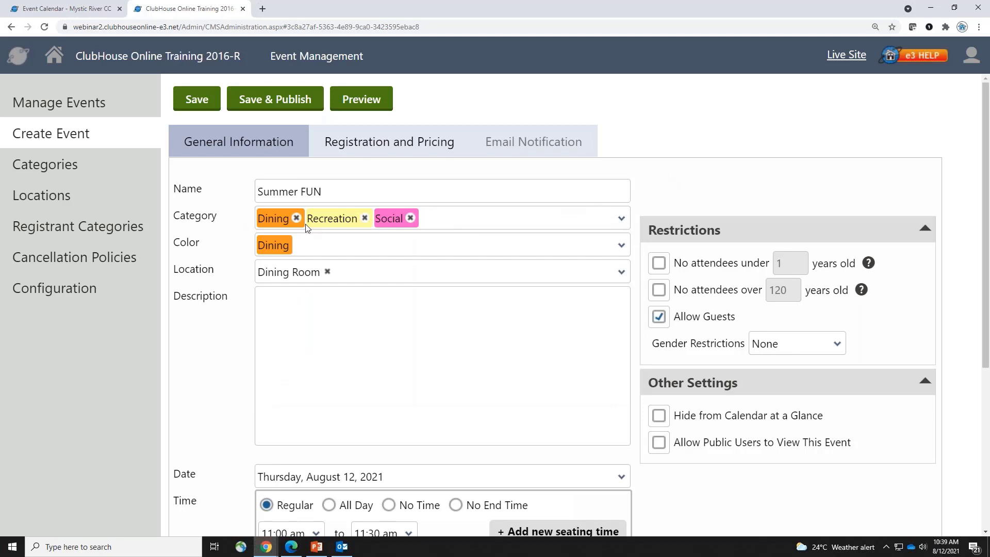
# Set the event colour to Social, leave the location empty, and open the description editor
pyautogui.click(325, 245)
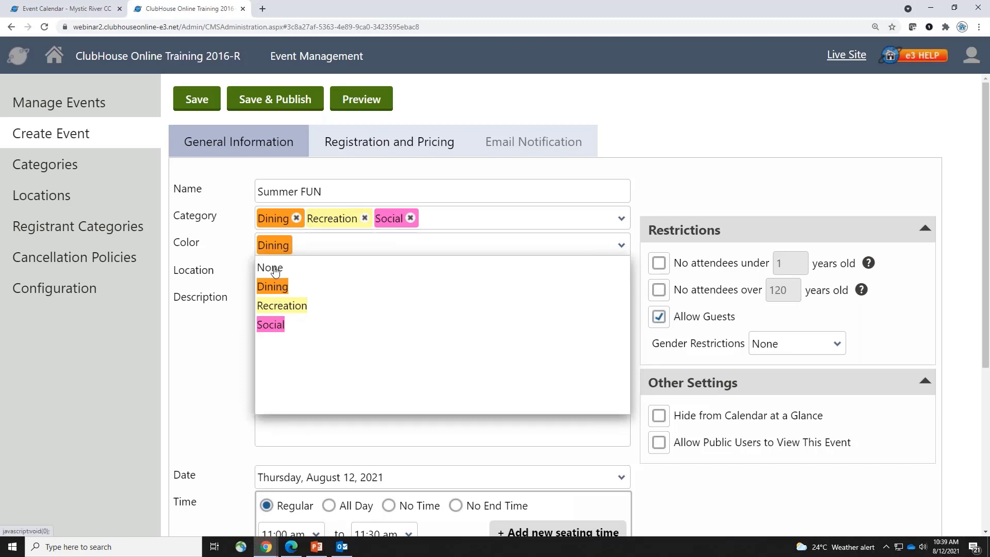
pyautogui.click(271, 325)
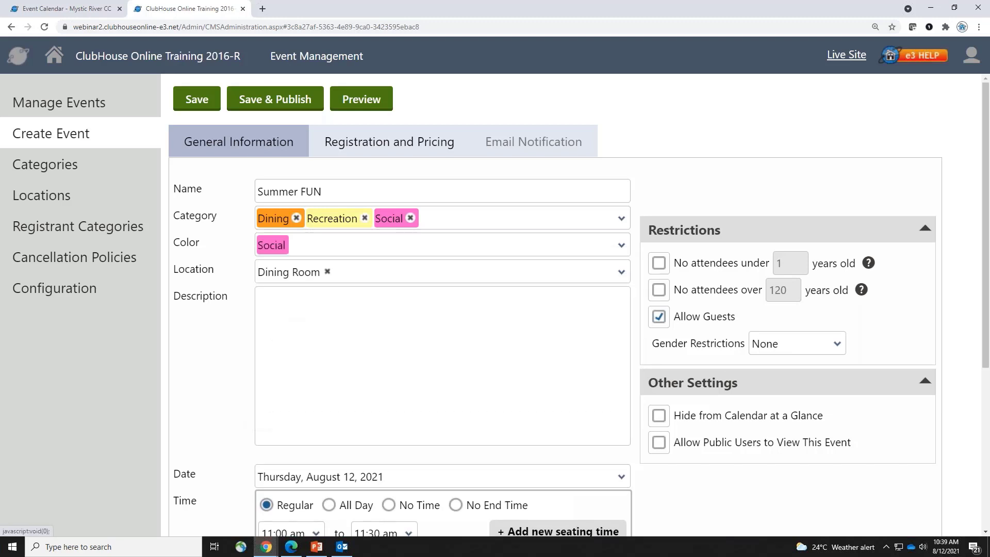
pyautogui.click(384, 276)
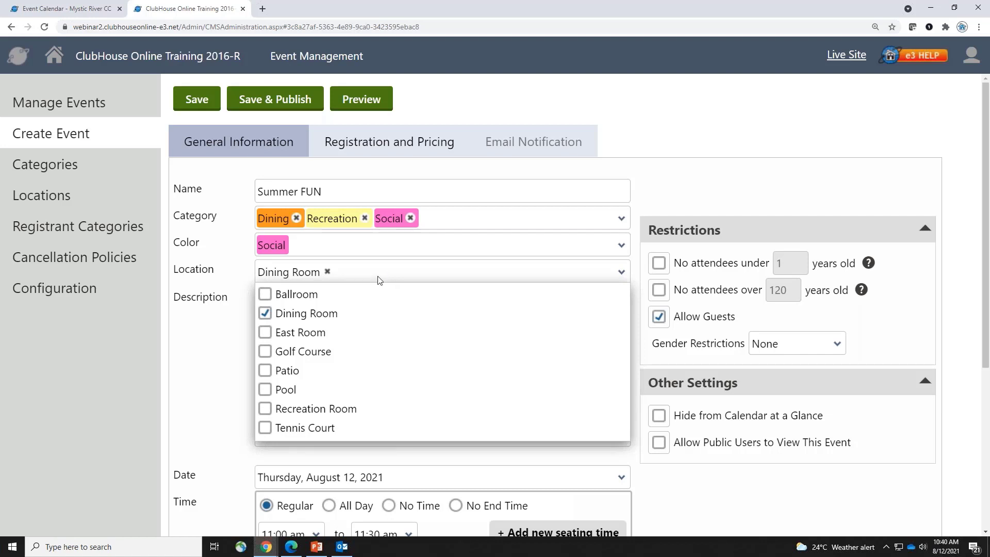
pyautogui.click(266, 332)
pyautogui.click(266, 333)
pyautogui.click(765, 172)
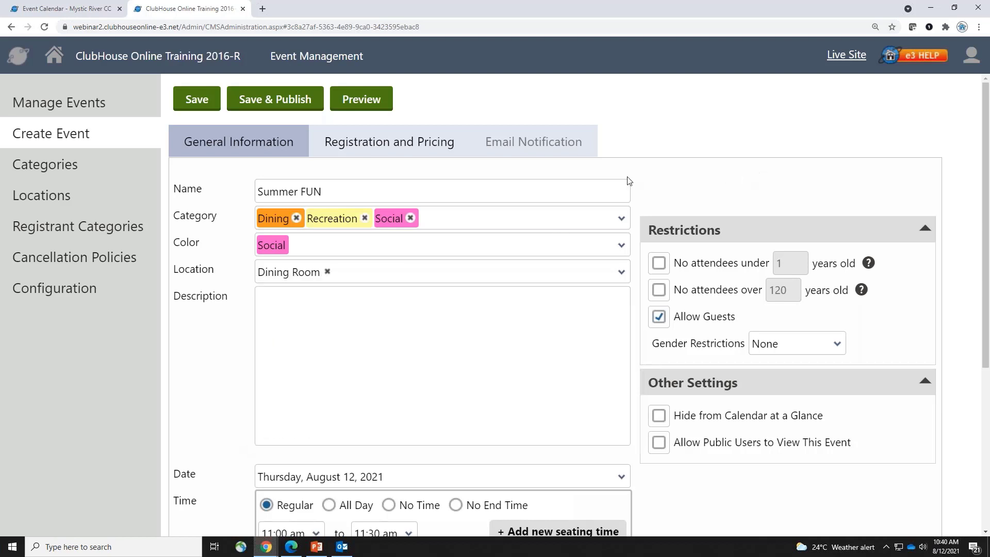
pyautogui.click(455, 344)
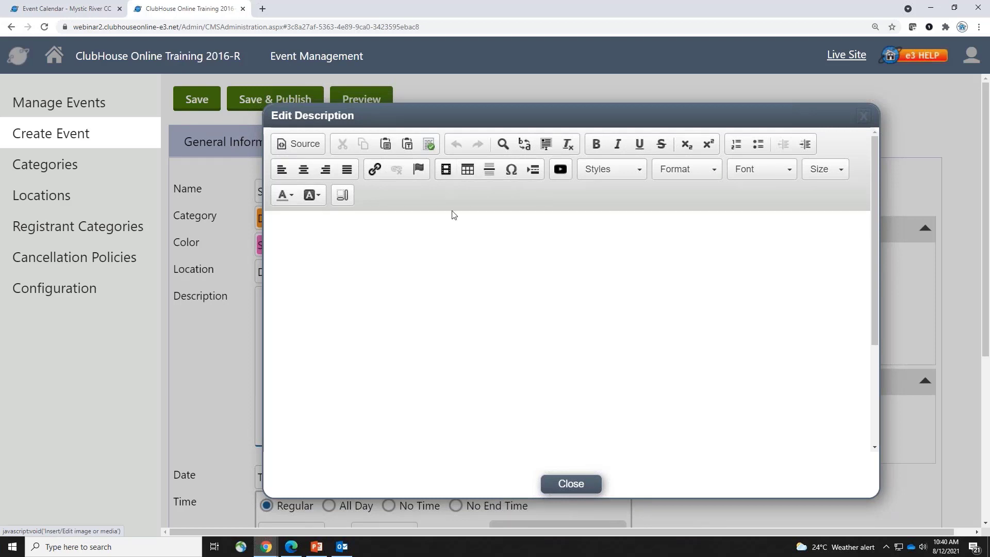
# Write the description lines 'Title' and 'insert text, image or links', plus a phone number and e-mail address
pyautogui.click(460, 260)
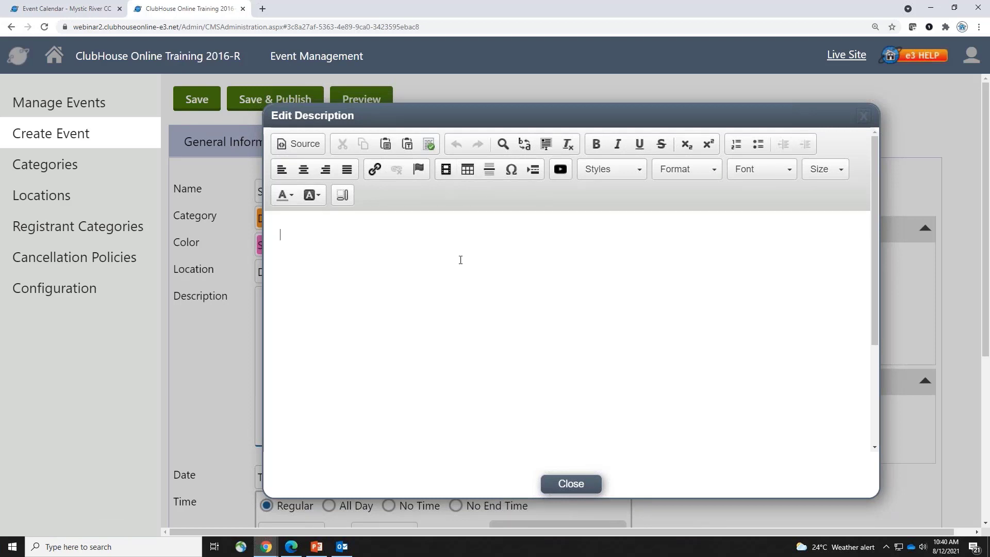
pyautogui.write('Title')
pyautogui.press('Return')
pyautogui.write('insert text, image or links')
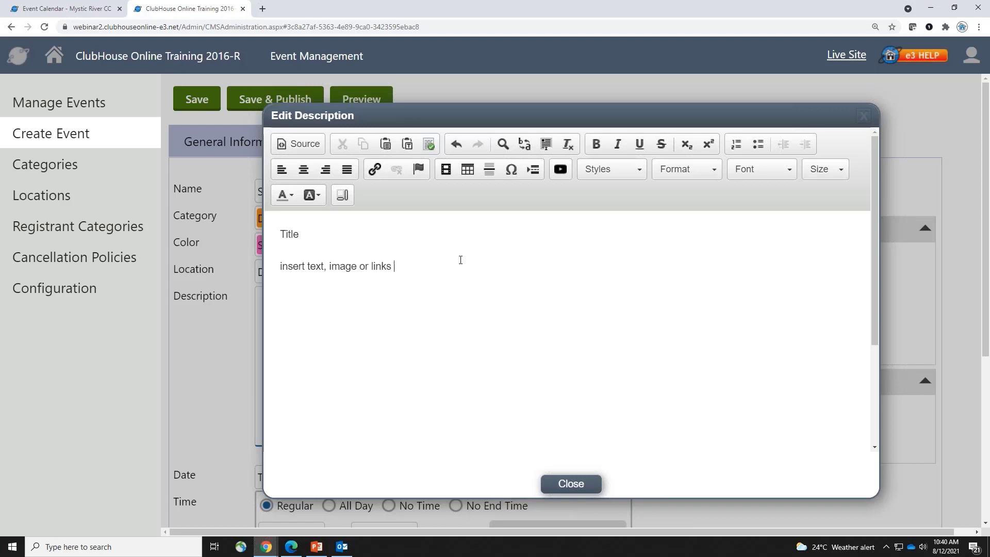
pyautogui.press('Return')
pyautogui.write('1-800-123-4567')
pyautogui.hotkey('shift', 'Return')
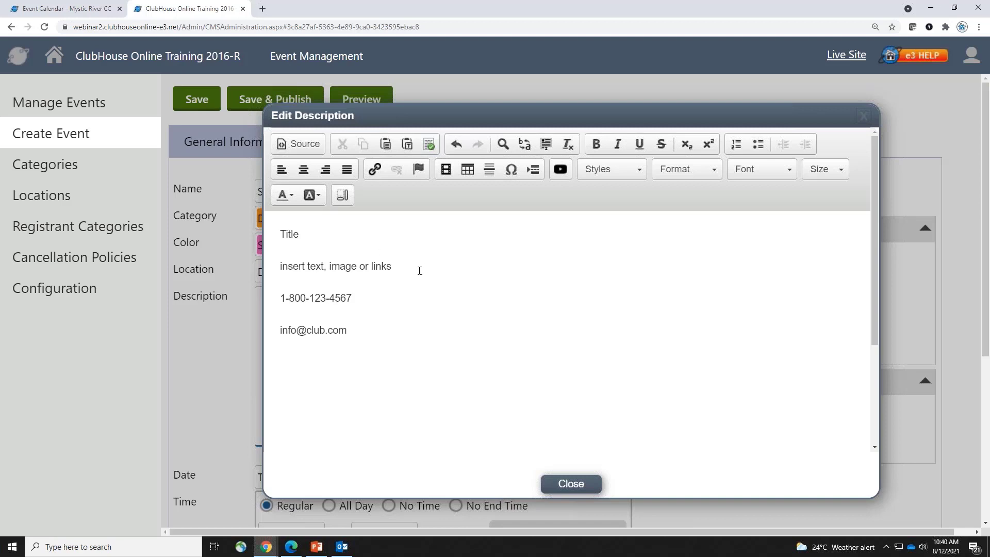
pyautogui.press('Return')
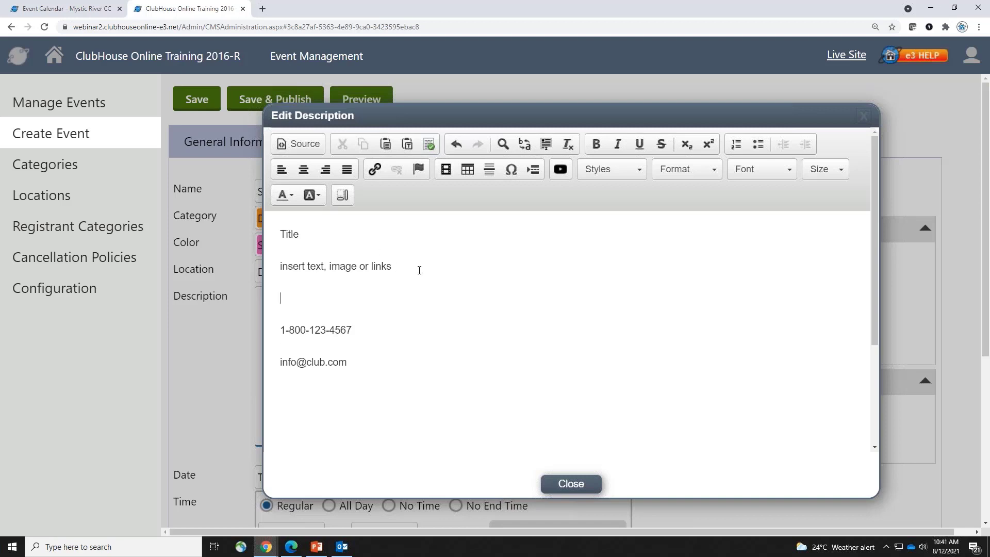
pyautogui.click(450, 174)
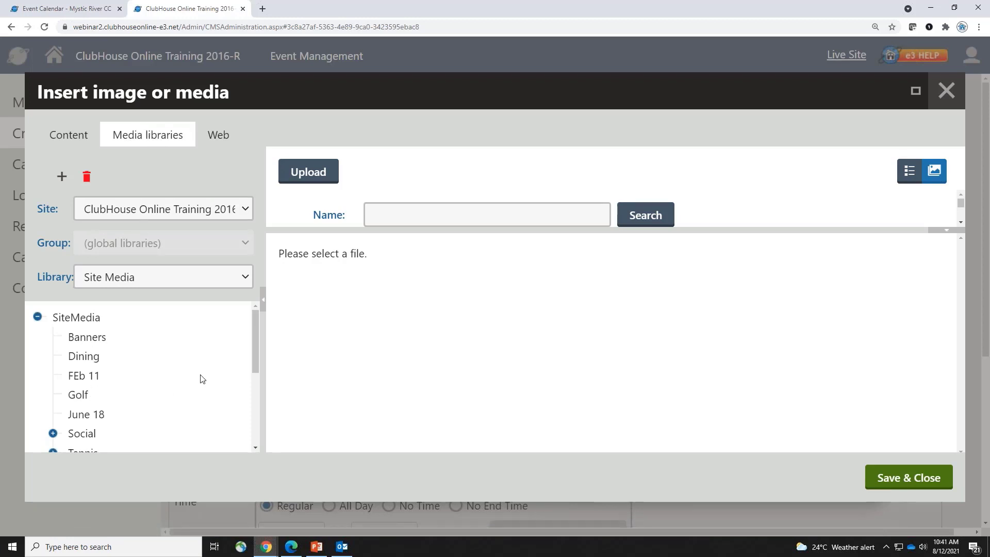
# Pick the pool_with_duck image from the Images folder and select its width value 300
pyautogui.moveTo(253, 326); pyautogui.dragTo(255, 371)
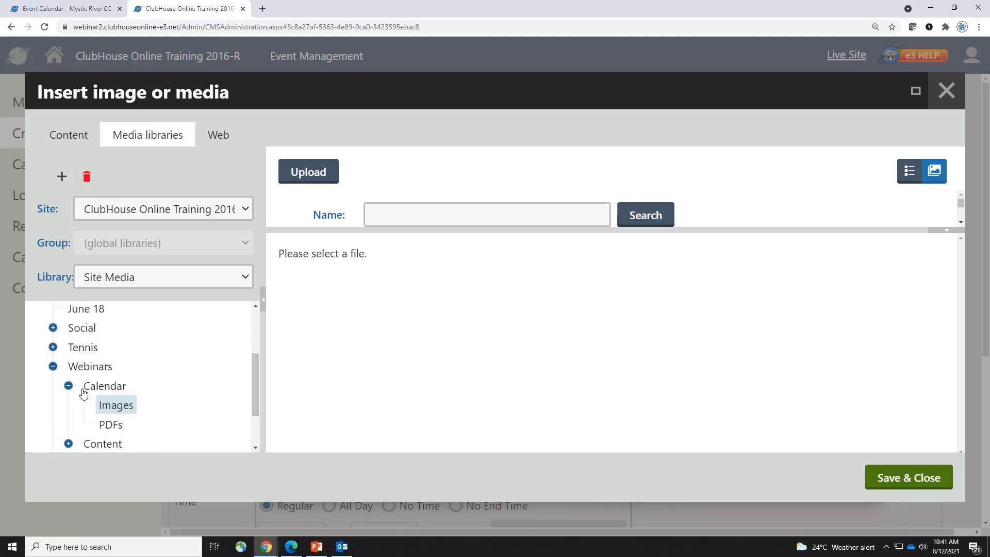
pyautogui.click(110, 405)
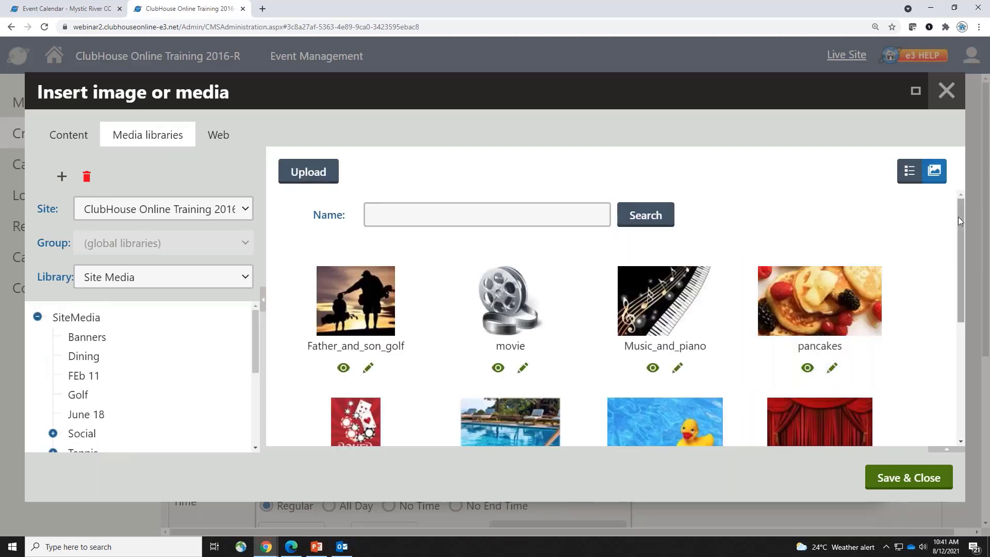
pyautogui.moveTo(958, 216); pyautogui.dragTo(950, 236)
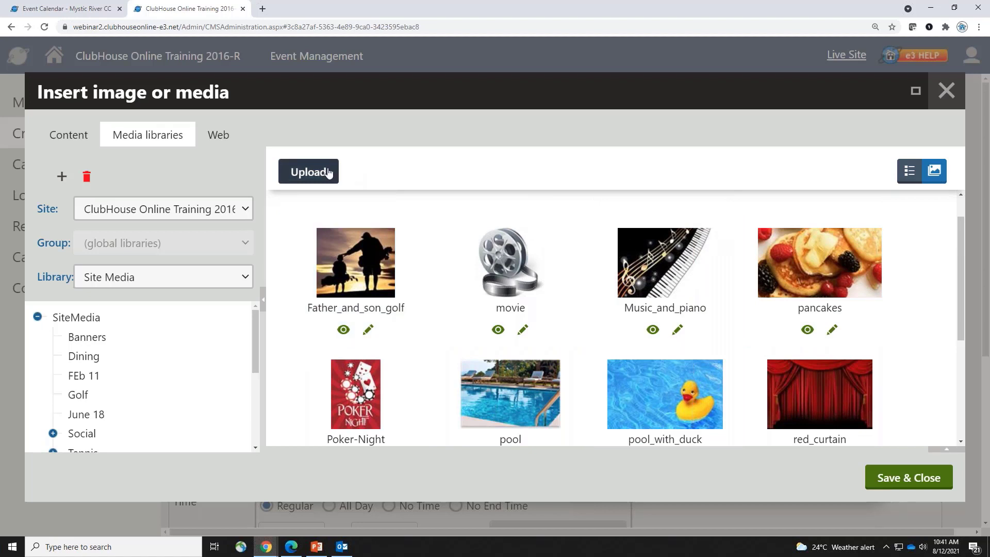
pyautogui.click(690, 386)
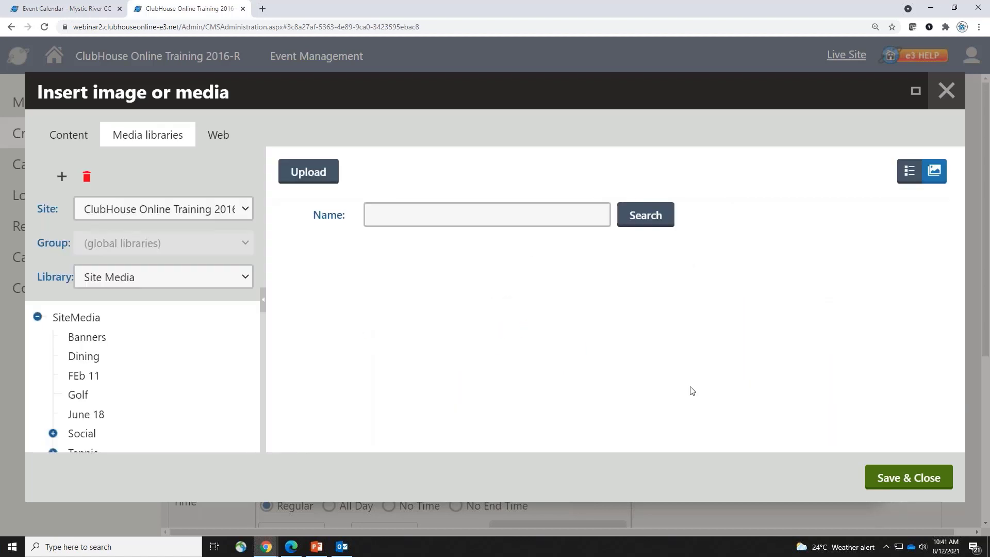
pyautogui.scroll(-4, 477, 345)
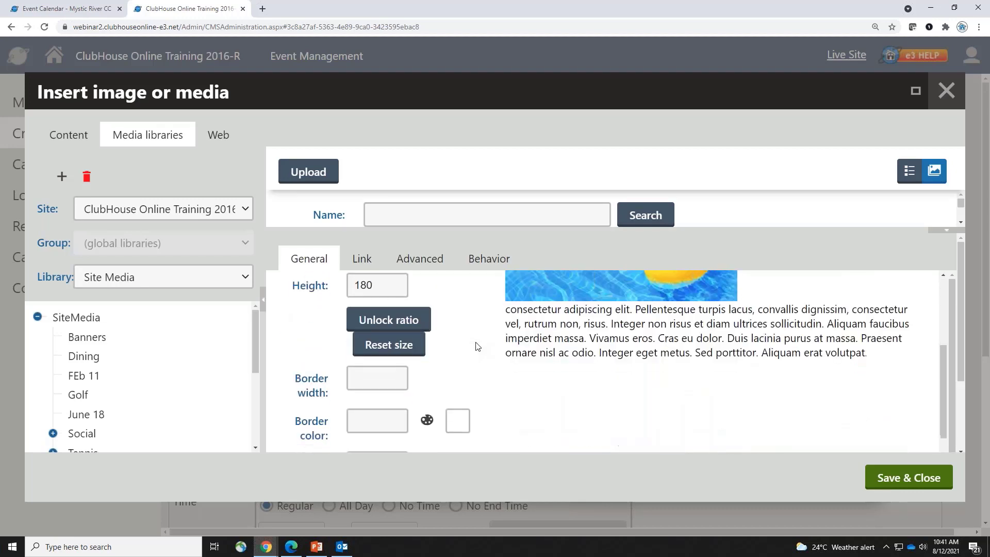
pyautogui.scroll(2, 477, 346)
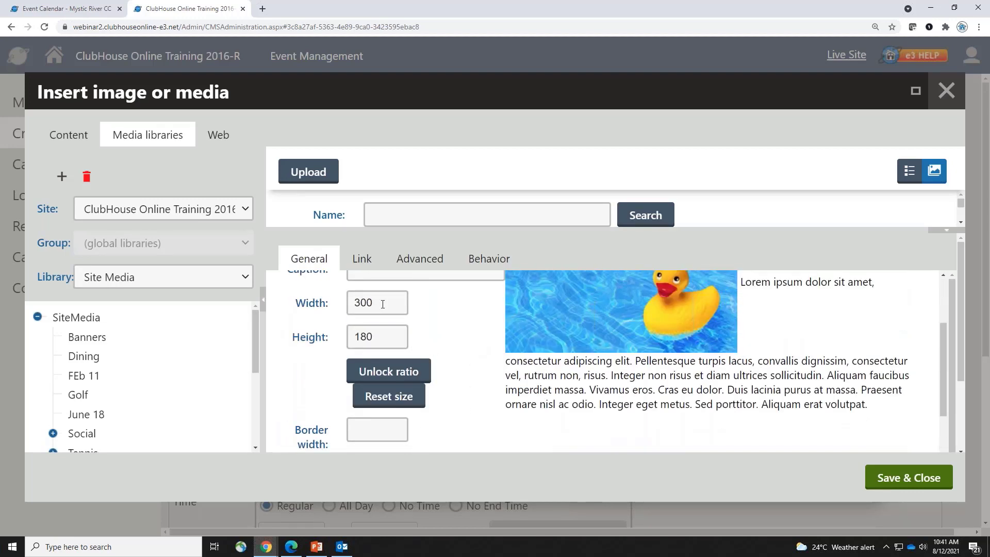
pyautogui.doubleClick(386, 302)
# Switch to the Event Calendar window and return to the Weekly Social Dining event page
pyautogui.click(266, 546)
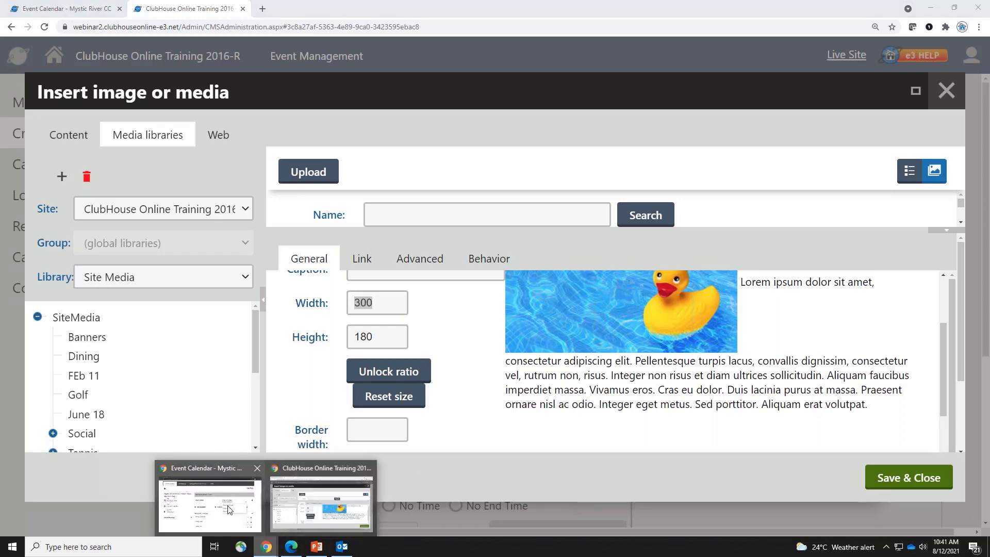
pyautogui.click(208, 500)
pyautogui.click(57, 119)
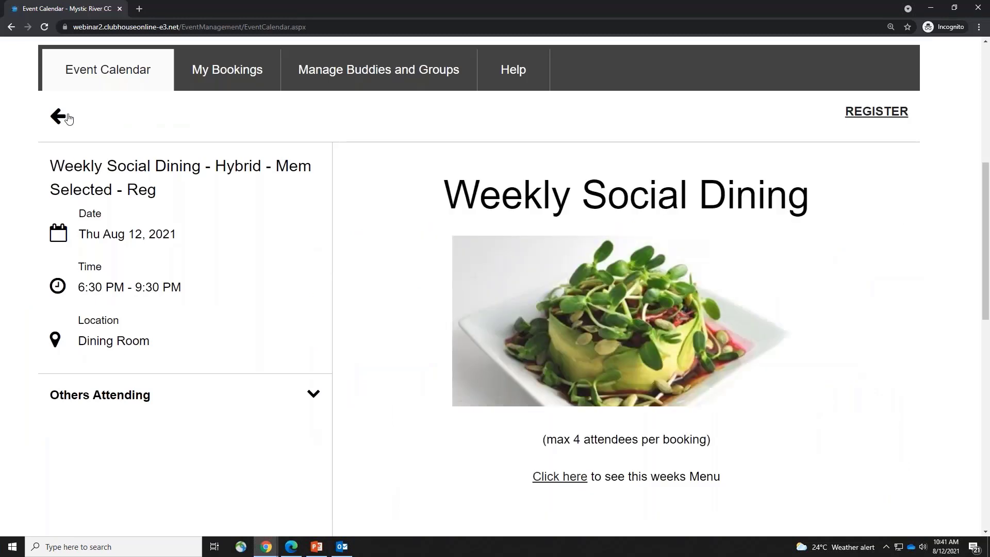
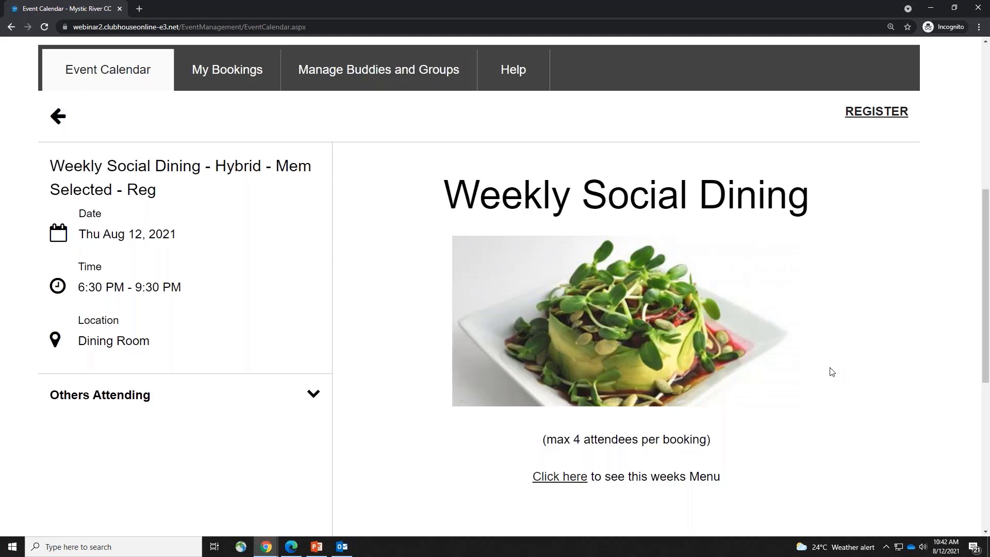
# Insert the pool_with_duck image into the Summer FUN description and close the editor
pyautogui.scroll(-4, 831, 371)
pyautogui.scroll(2, 832, 371)
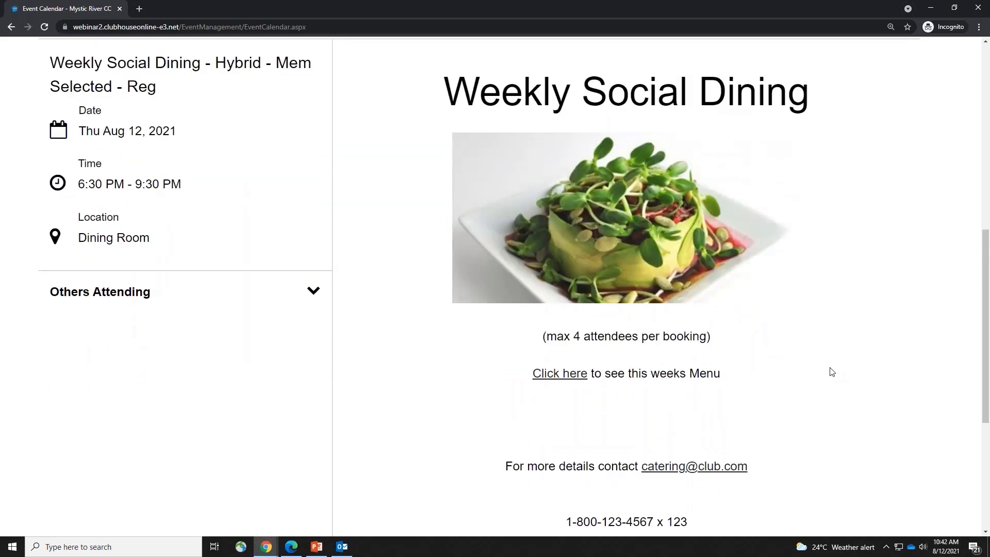
pyautogui.click(266, 547)
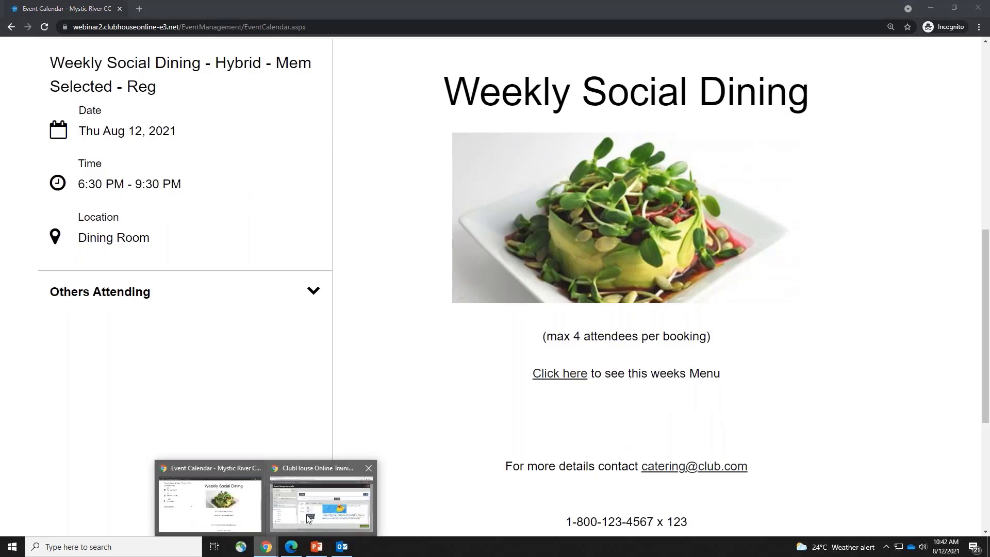
pyautogui.click(308, 518)
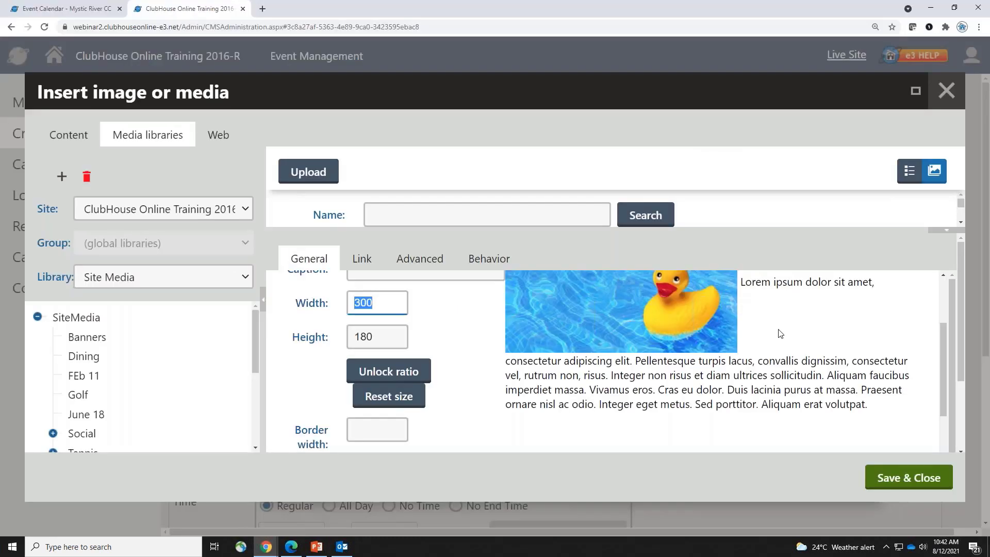
pyautogui.click(917, 474)
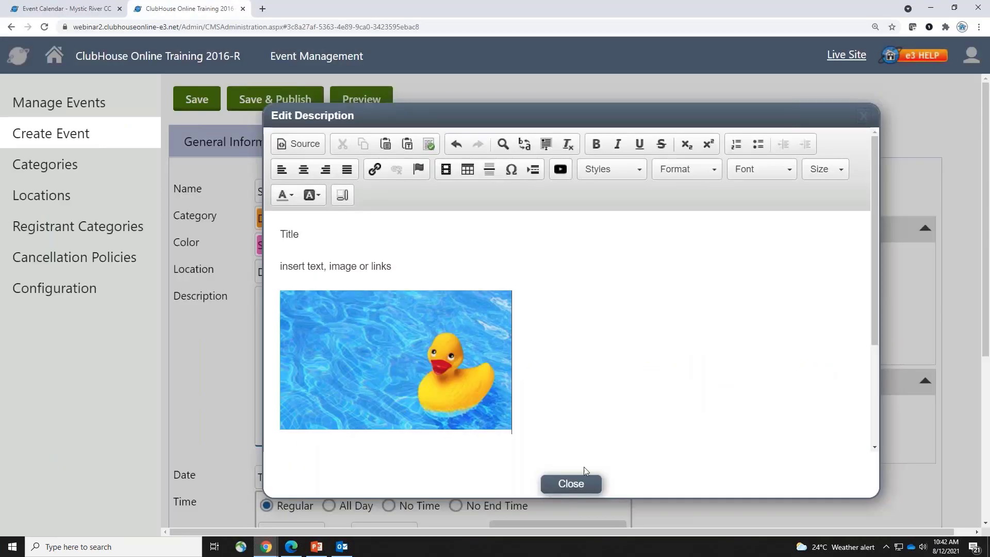
pyautogui.click(572, 487)
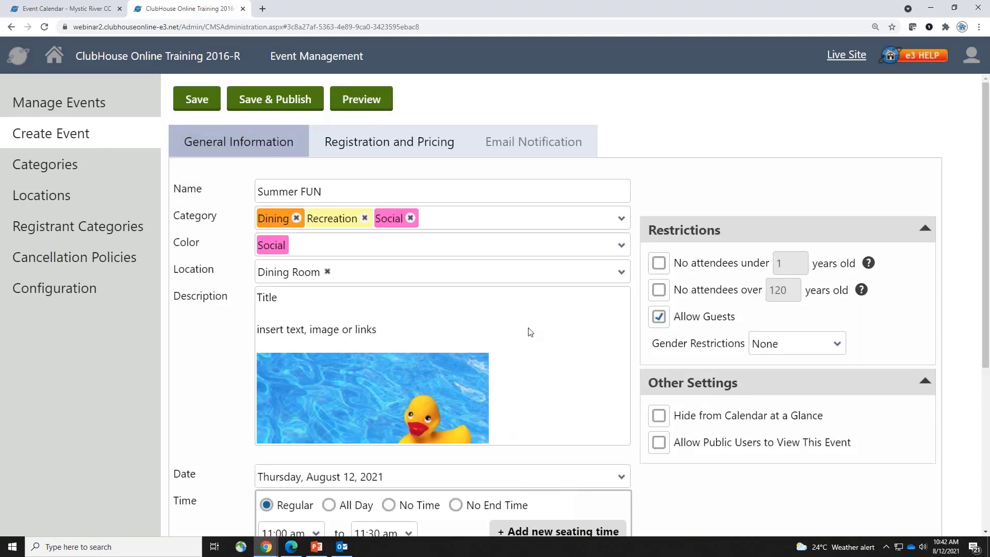
# Center-align the description's title, text and duck image, then close the editor
pyautogui.scroll(-3, 526, 367)
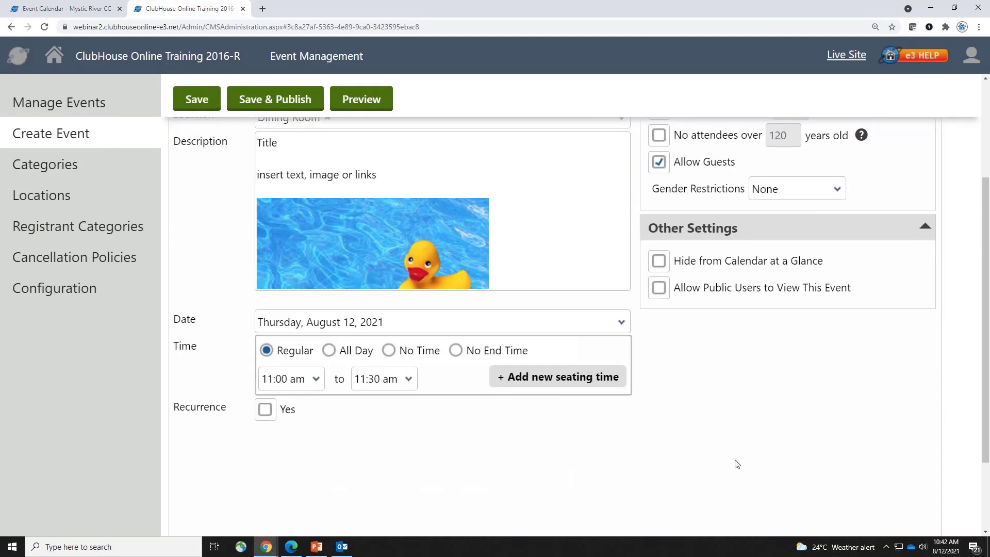
pyautogui.scroll(3, 735, 463)
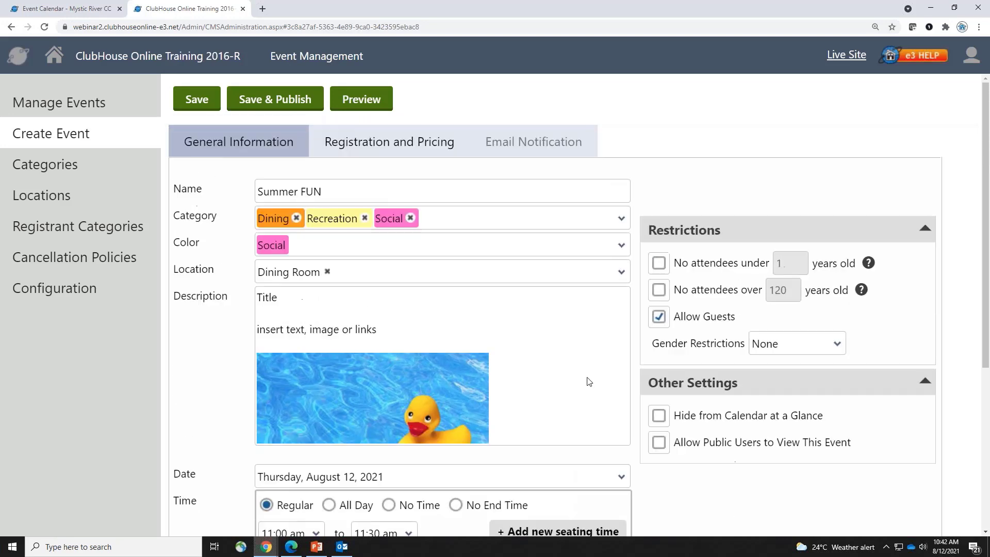
pyautogui.click(526, 334)
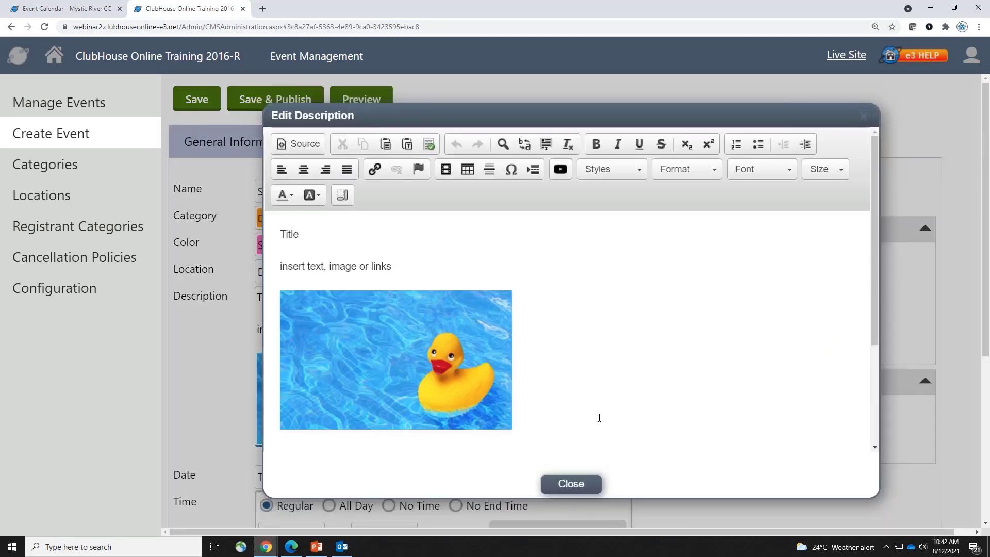
pyautogui.click(300, 234)
pyautogui.hotkey('ctrl', 'a')
pyautogui.click(305, 170)
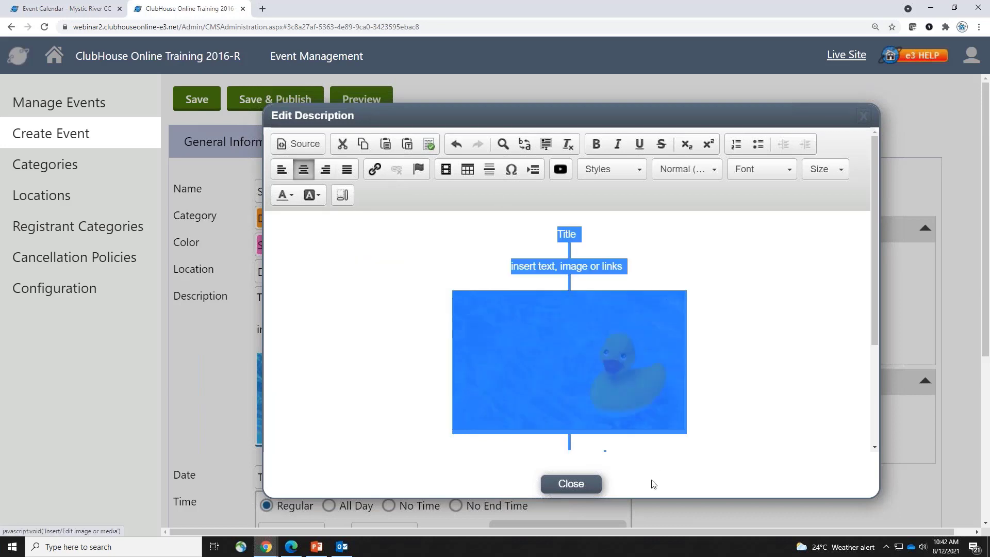
pyautogui.click(571, 483)
pyautogui.scroll(-3, 404, 465)
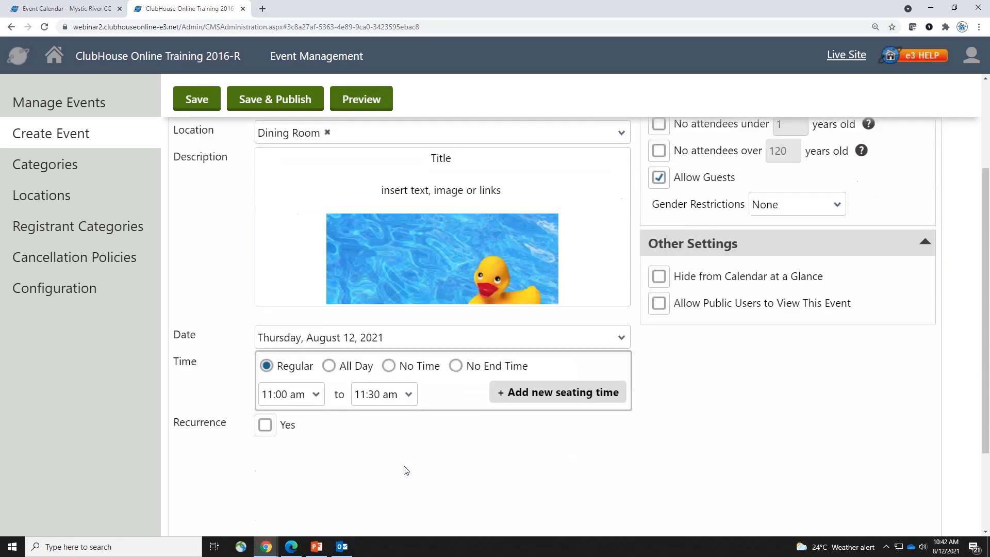
# Set the event date to August 29, 2021 and the end time to 1:00 pm
pyautogui.click(420, 328)
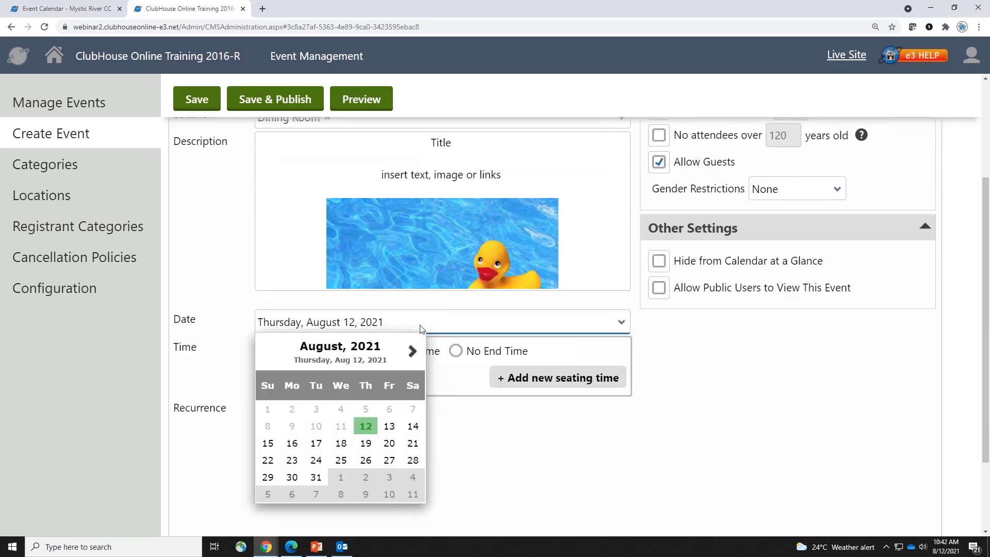
pyautogui.click(268, 478)
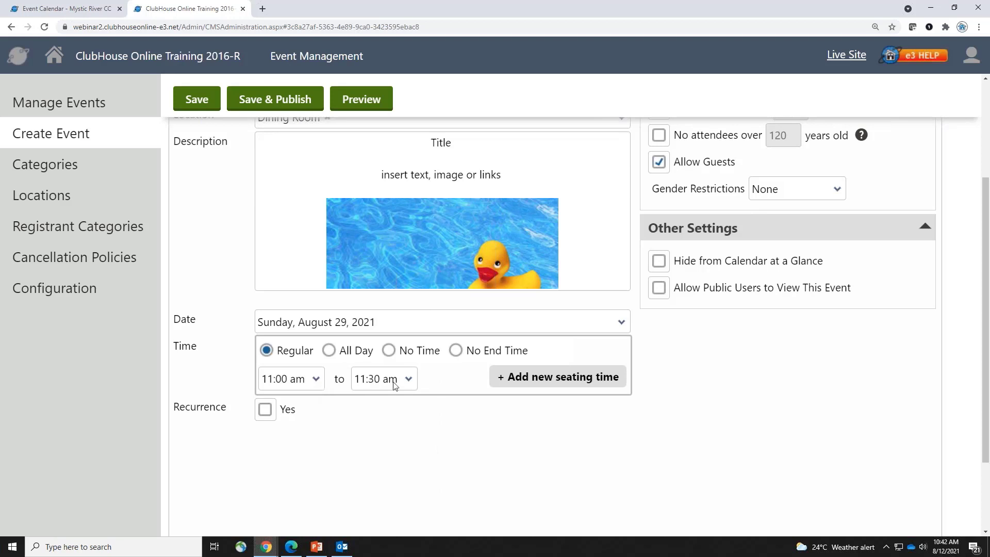
pyautogui.click(416, 387)
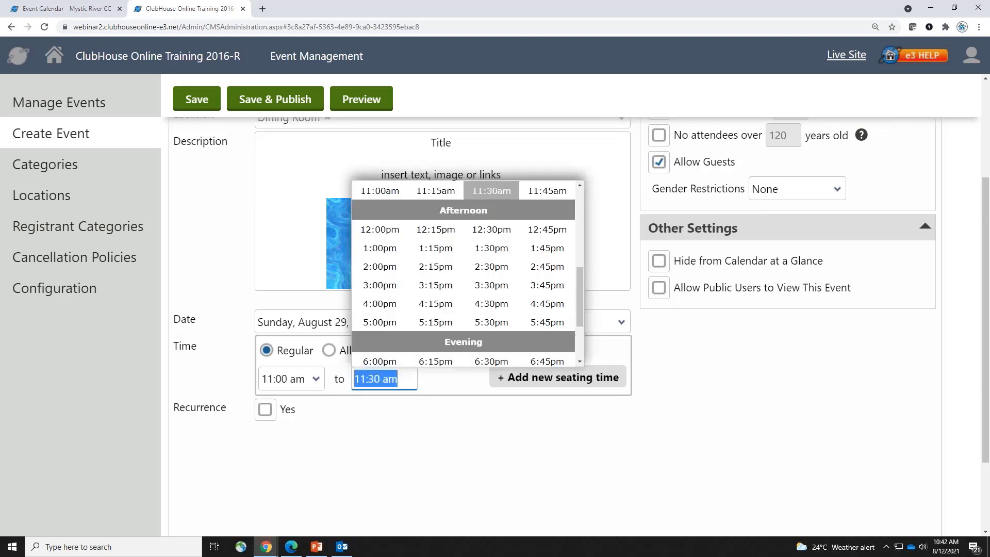
pyautogui.click(366, 322)
pyautogui.click(387, 380)
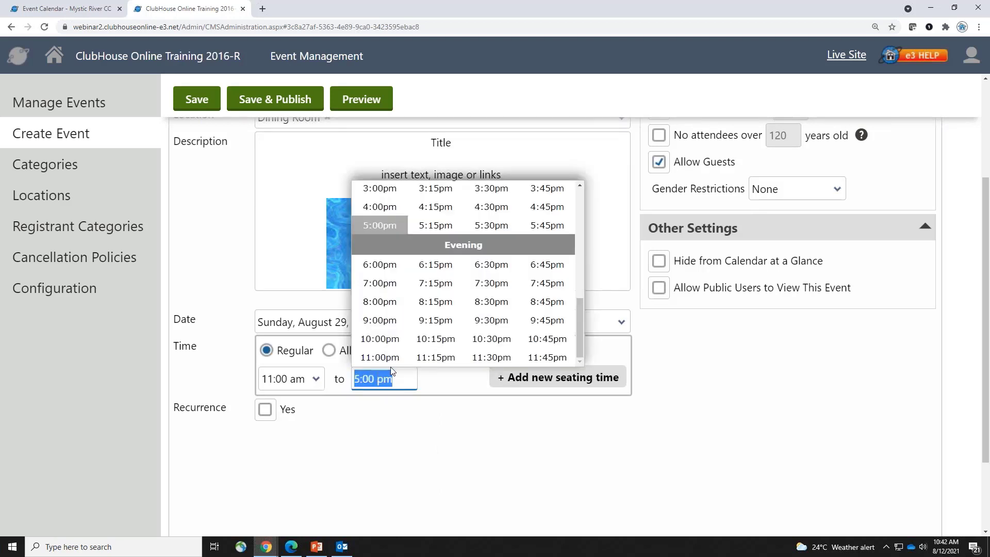
pyautogui.scroll(3, 577, 198)
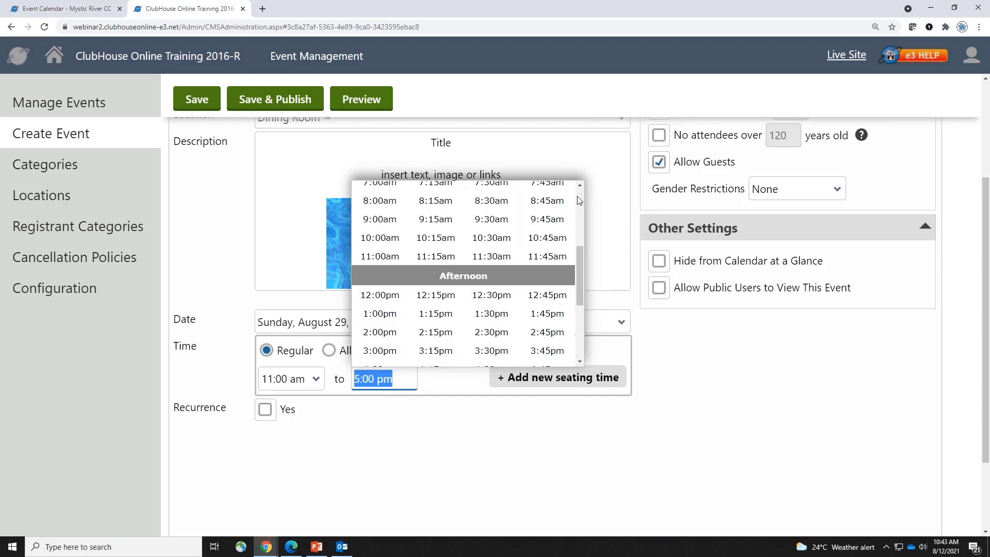
pyautogui.click(384, 313)
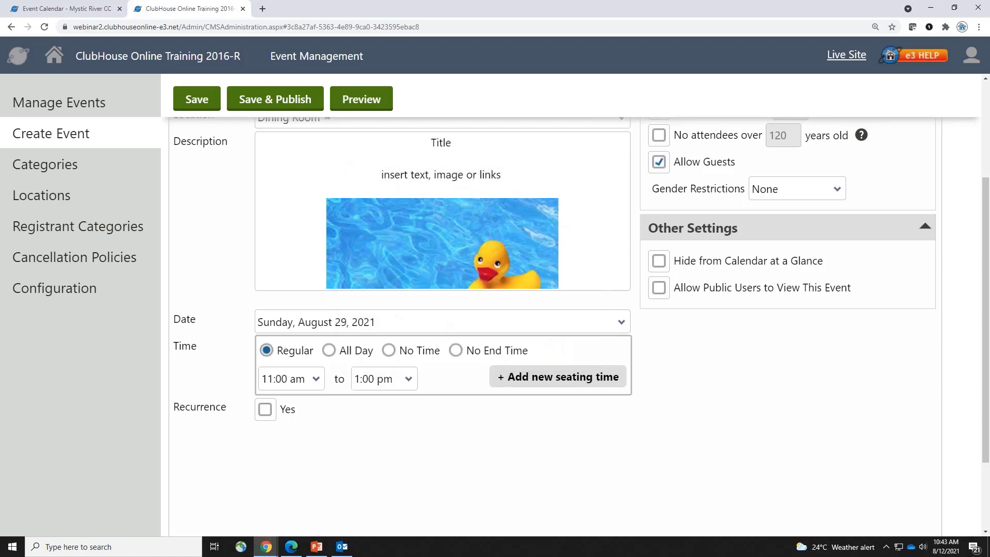
# Replace the 1:00–3:00 pm seating with 11:00–11:30, 11:30–12:00 and 12:00–12:30 seatings
pyautogui.click(571, 378)
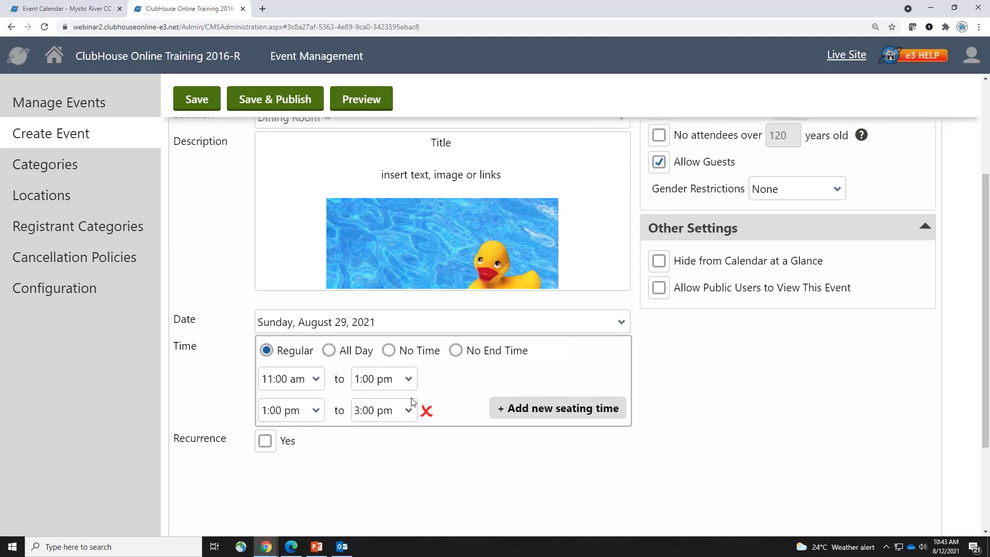
pyautogui.click(427, 410)
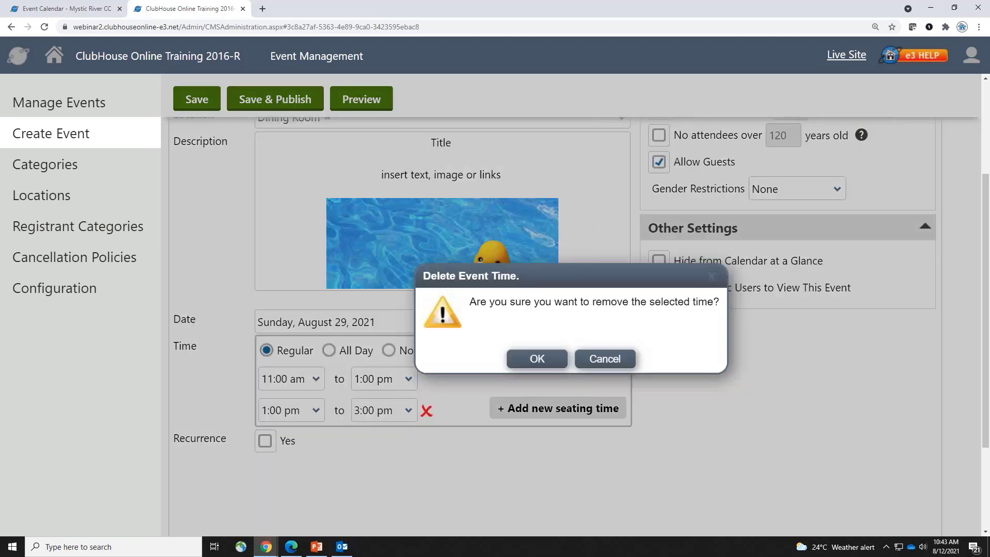
pyautogui.click(526, 360)
pyautogui.click(403, 382)
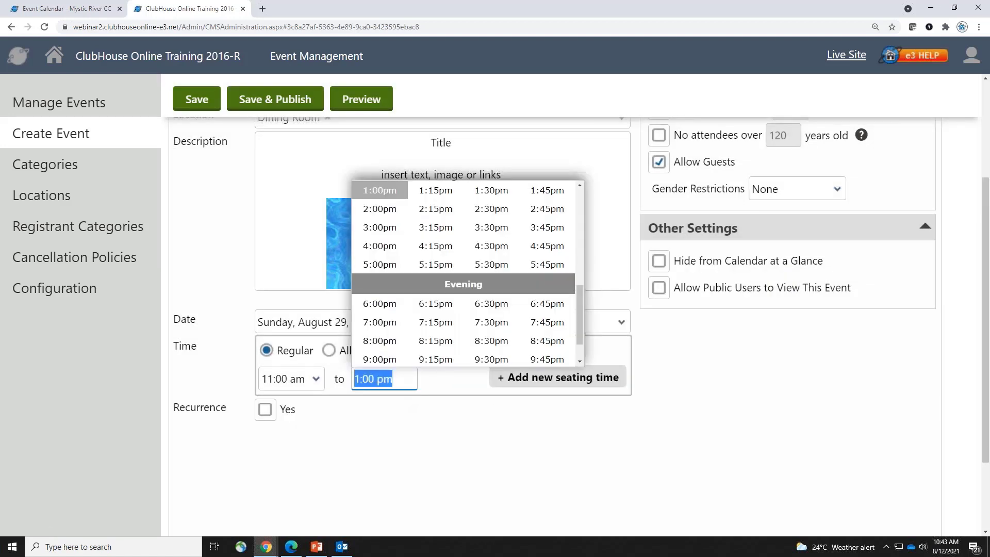
pyautogui.click(578, 184)
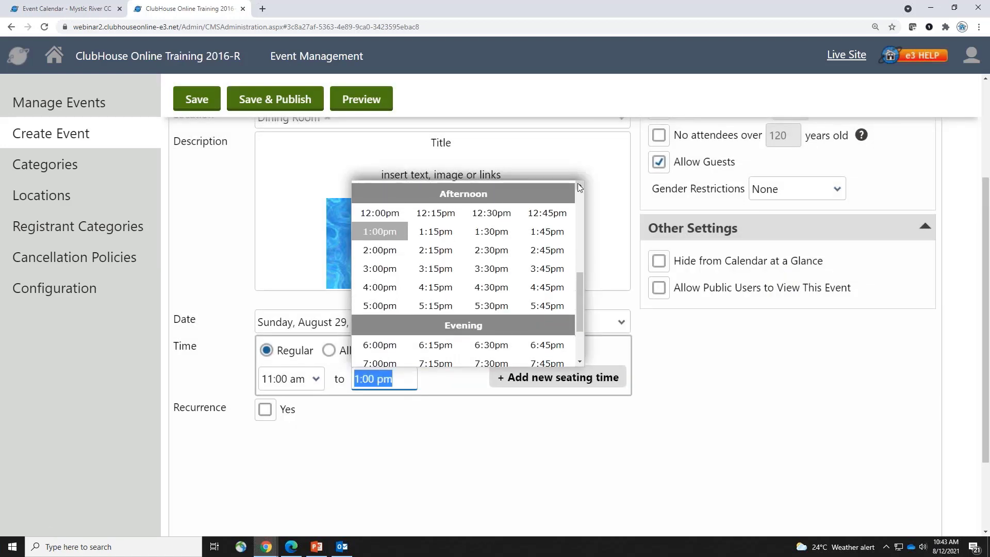
pyautogui.click(578, 184)
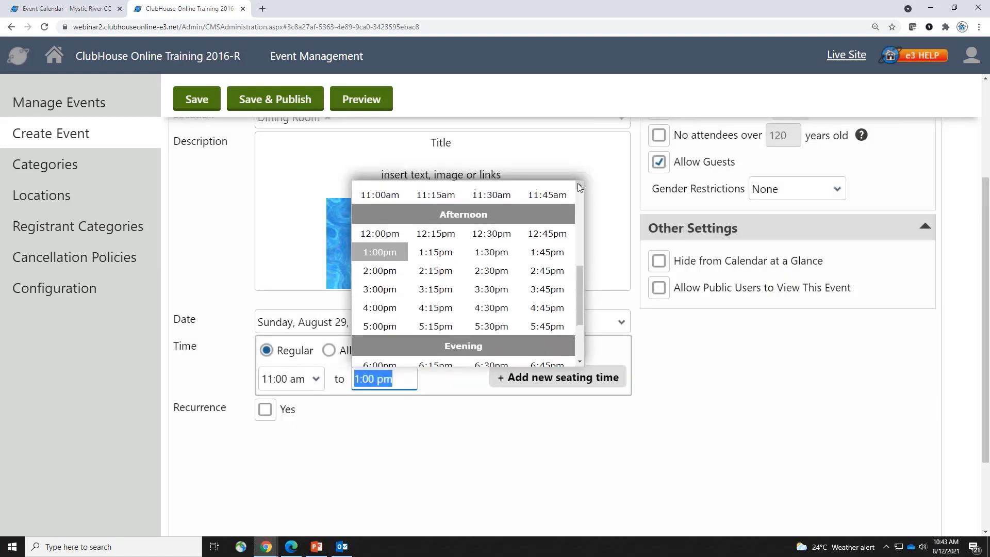
pyautogui.click(503, 196)
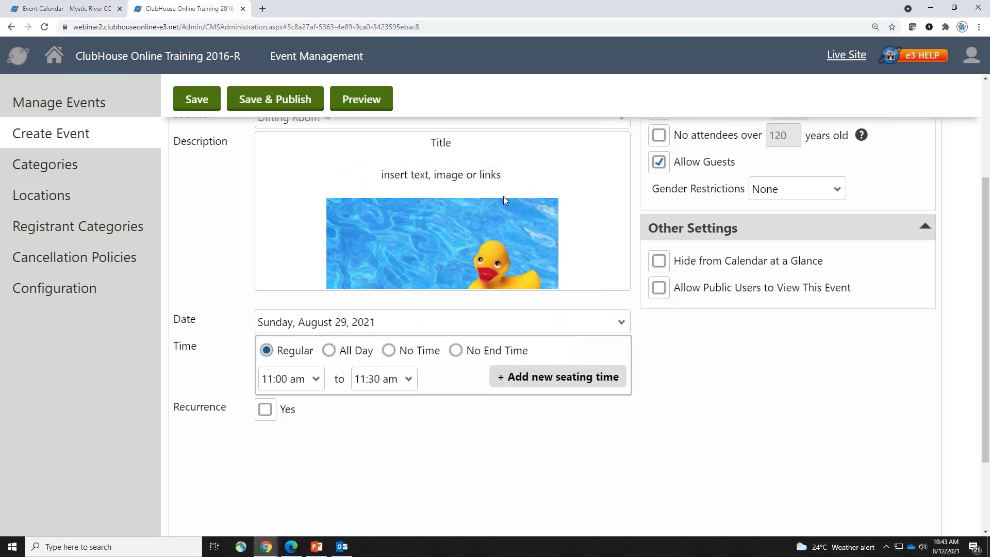
pyautogui.click(513, 379)
pyautogui.click(546, 408)
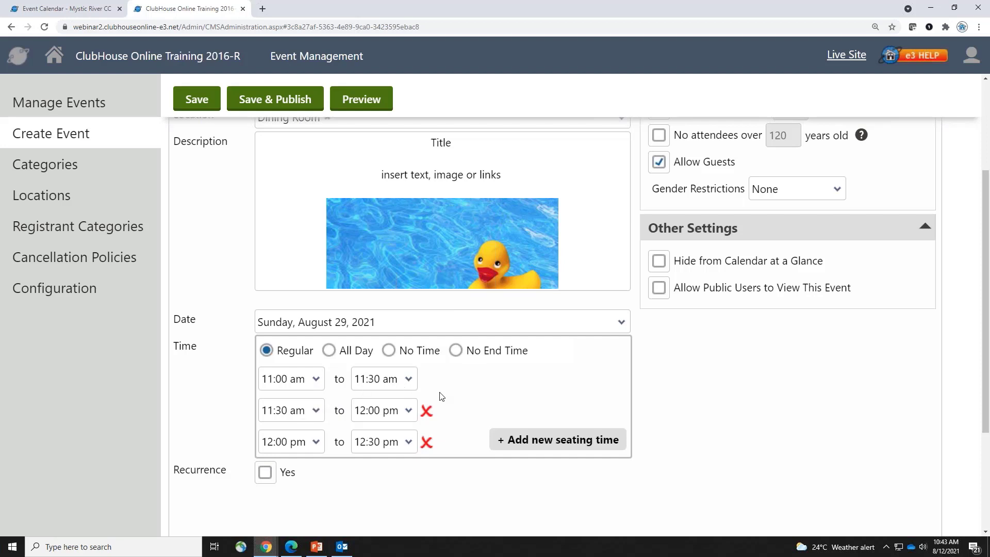
# Delete the 12:00–12:30 pm and 11:30 am–12:00 pm seating times
pyautogui.click(426, 442)
pyautogui.click(534, 359)
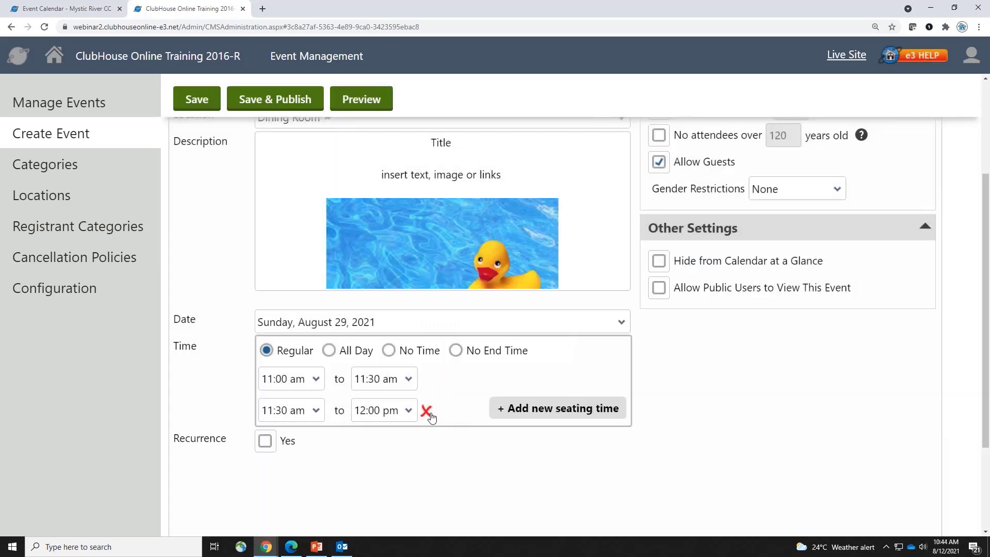
pyautogui.click(426, 411)
pyautogui.click(530, 357)
# Try All Day, No Time and No End Time, then use Regular ending at 4:00 pm
pyautogui.click(329, 351)
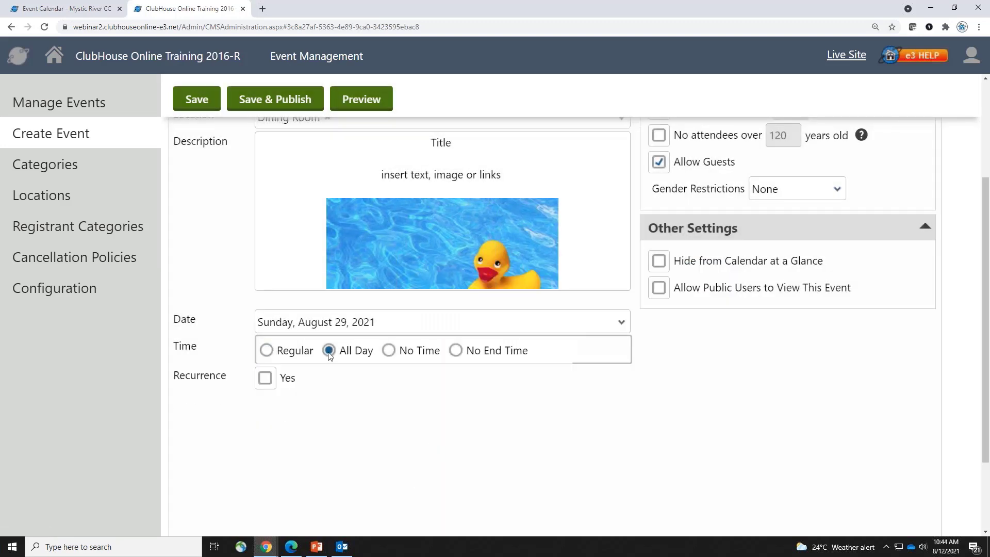
pyautogui.click(390, 353)
pyautogui.click(455, 351)
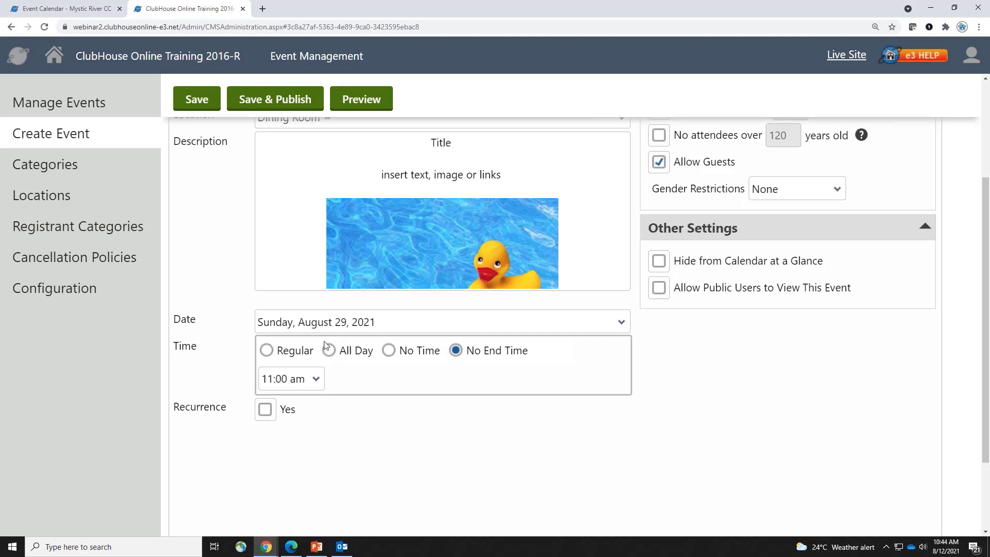
pyautogui.click(296, 351)
pyautogui.click(399, 383)
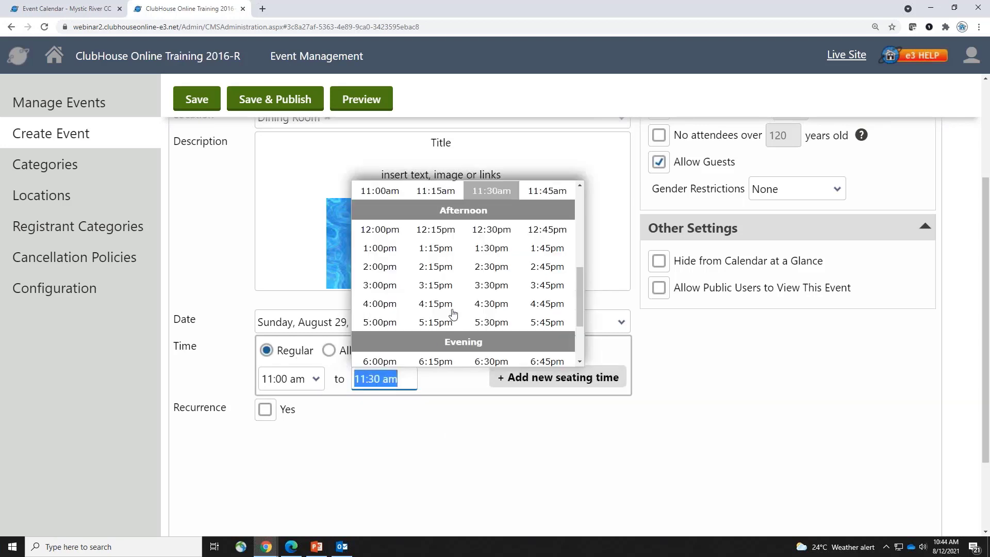
pyautogui.click(380, 303)
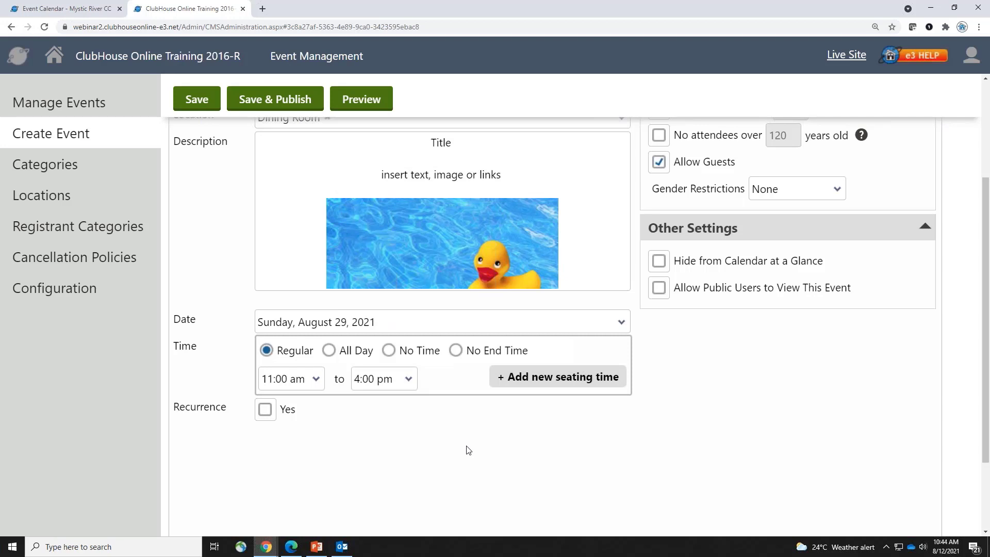
# Turn on recurrence and try ending it after occurrences or by a specific date
pyautogui.click(266, 410)
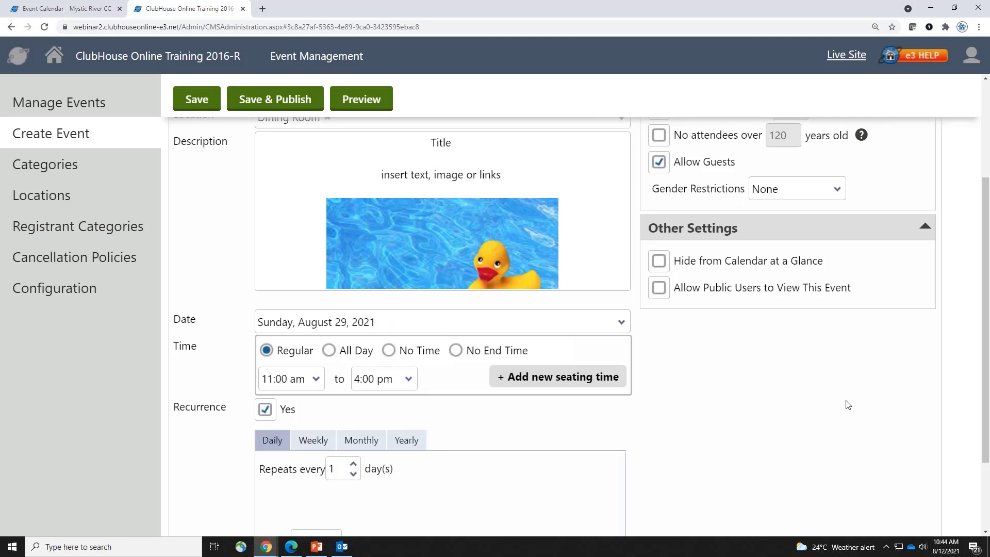
pyautogui.scroll(-2, 768, 417)
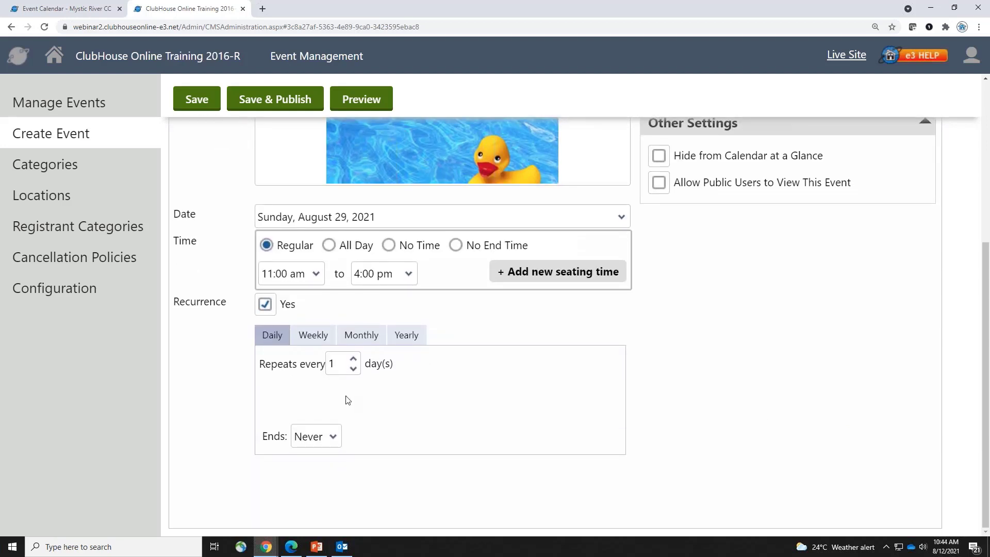
pyautogui.click(332, 440)
pyautogui.click(320, 473)
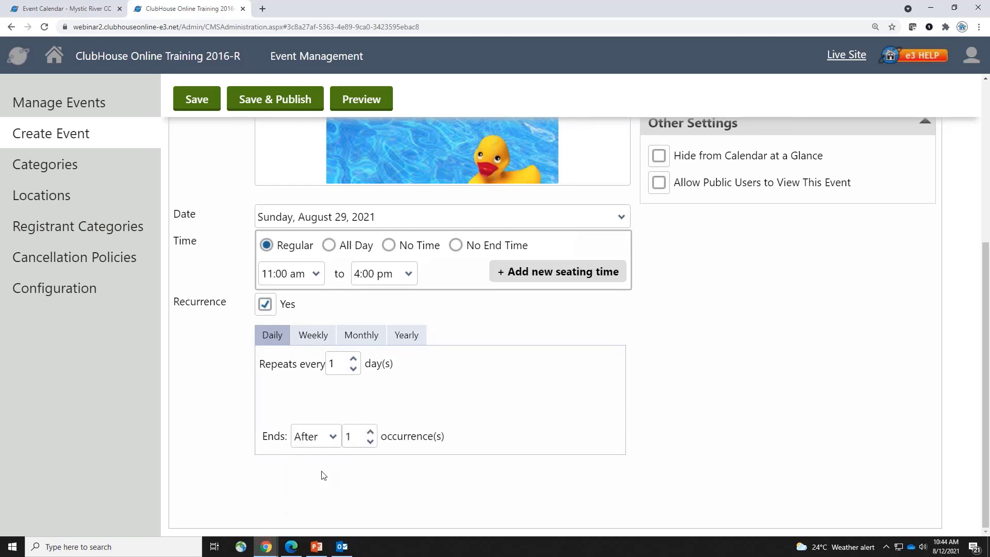
pyautogui.click(336, 438)
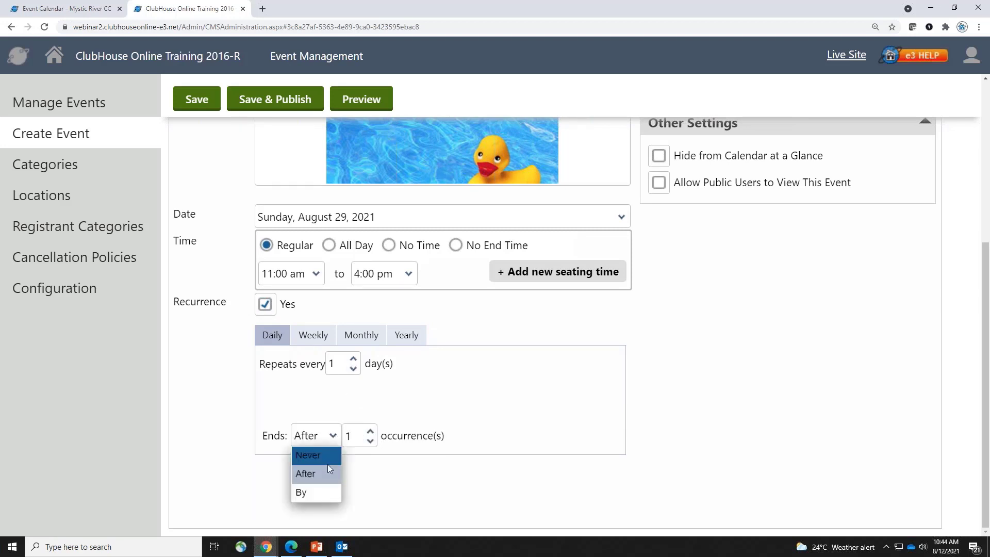
pyautogui.click(325, 491)
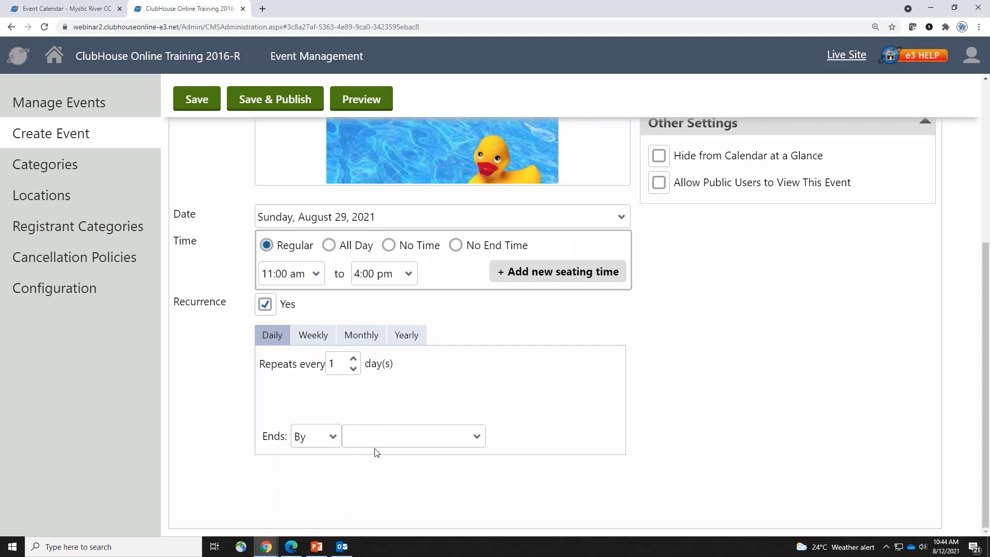
pyautogui.click(402, 441)
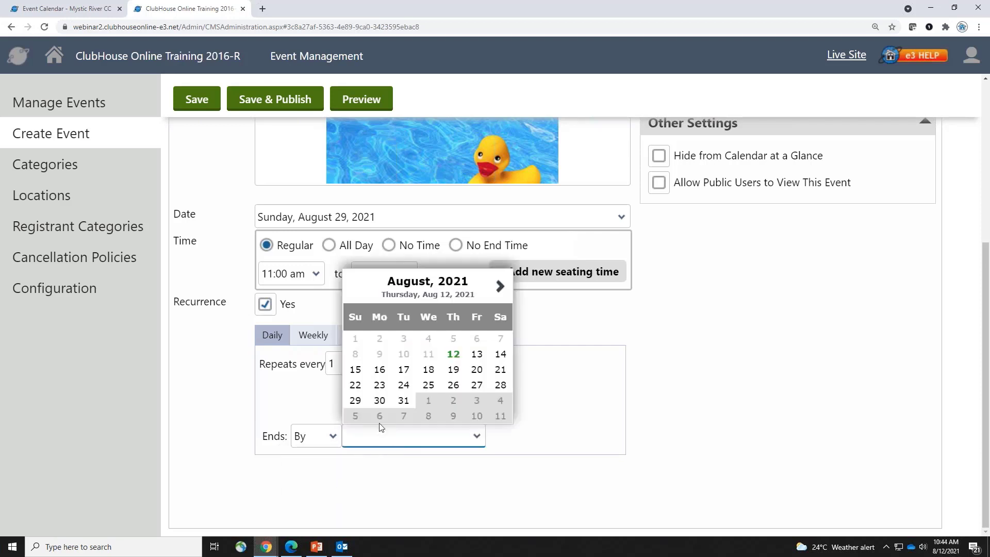
# Try a weekly Sunday repeat with Never and After-occurrences end options
pyautogui.click(311, 336)
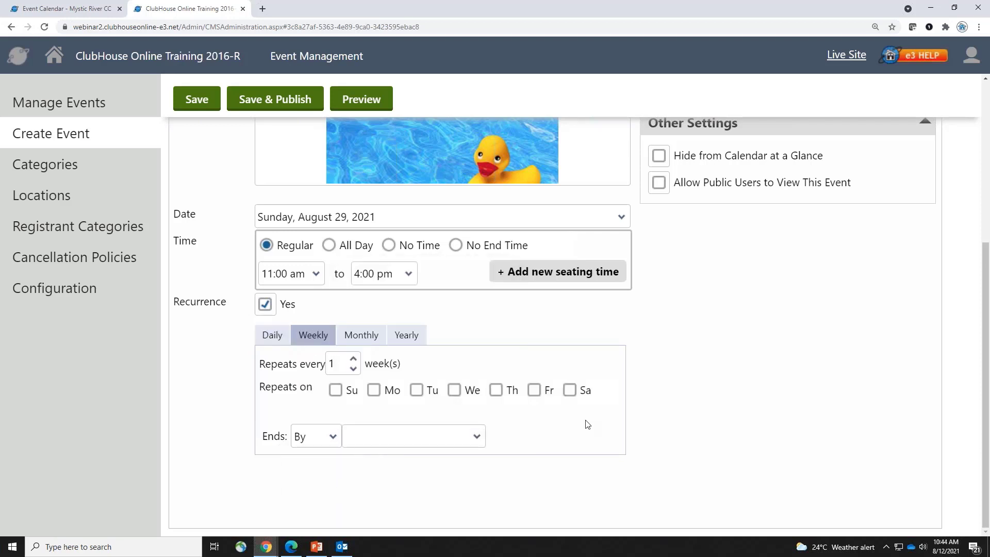
pyautogui.click(338, 389)
pyautogui.click(339, 434)
pyautogui.click(321, 454)
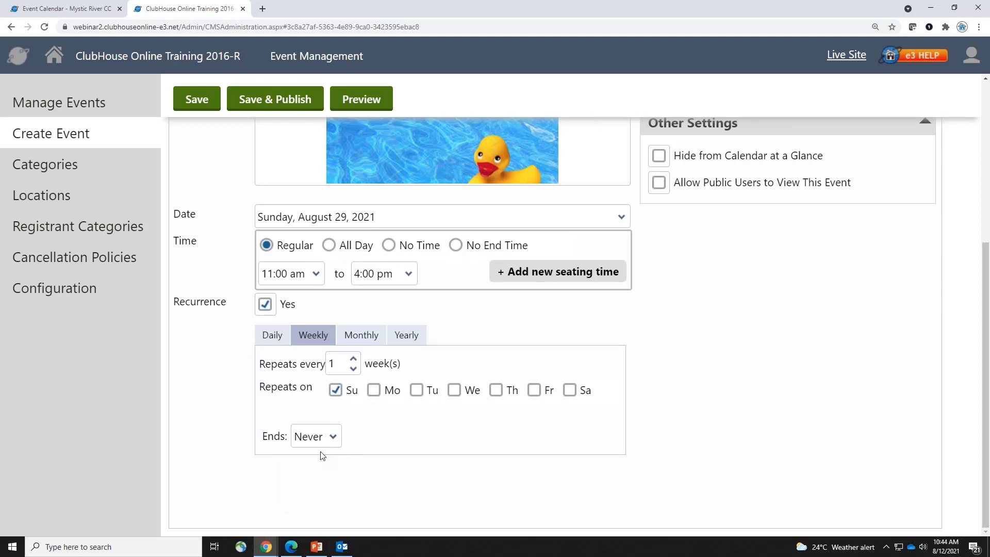
pyautogui.click(332, 436)
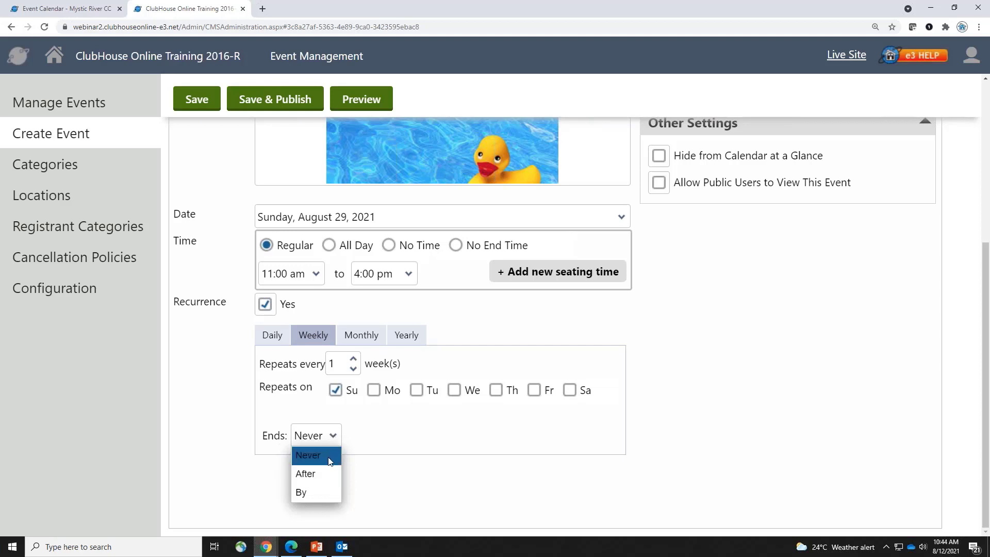
pyautogui.click(326, 470)
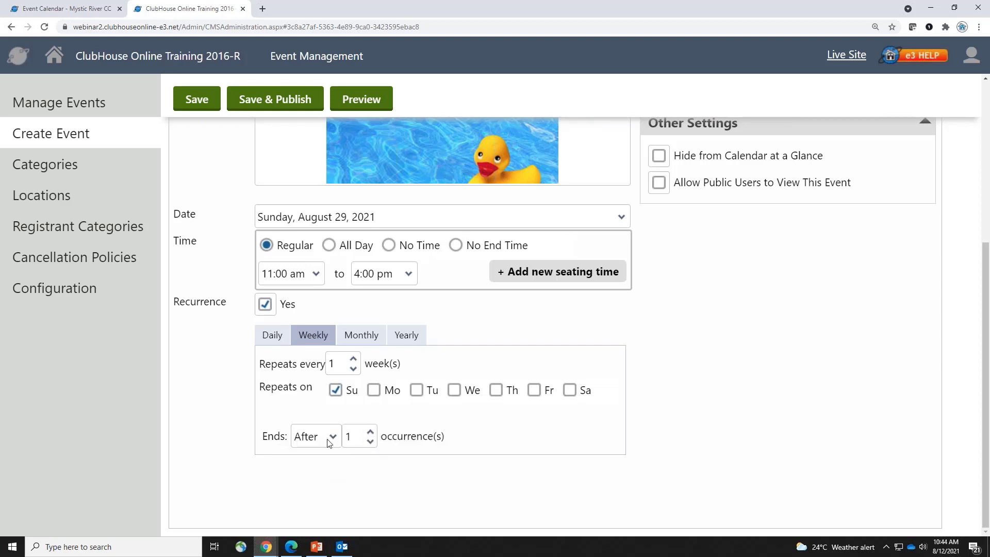
# Try monthly, yearly and daily repeats, then turn recurrence off
pyautogui.click(356, 340)
pyautogui.click(377, 405)
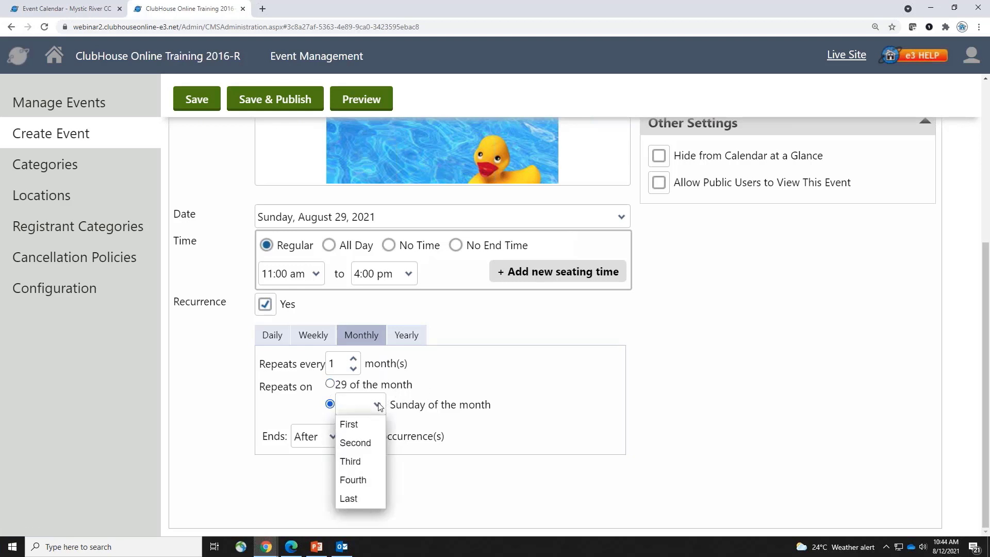
pyautogui.click(312, 436)
pyautogui.click(312, 436)
pyautogui.click(404, 338)
pyautogui.click(402, 341)
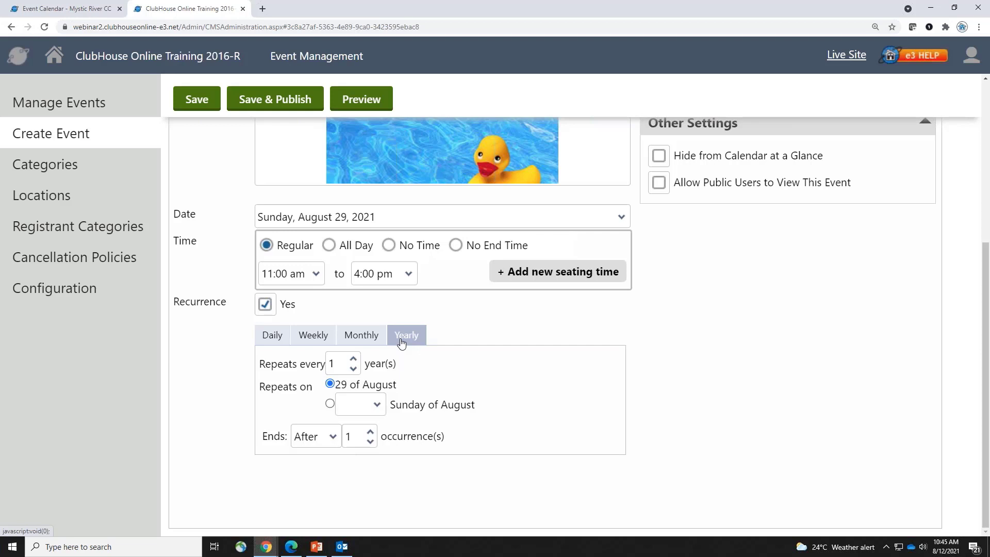
pyautogui.click(273, 337)
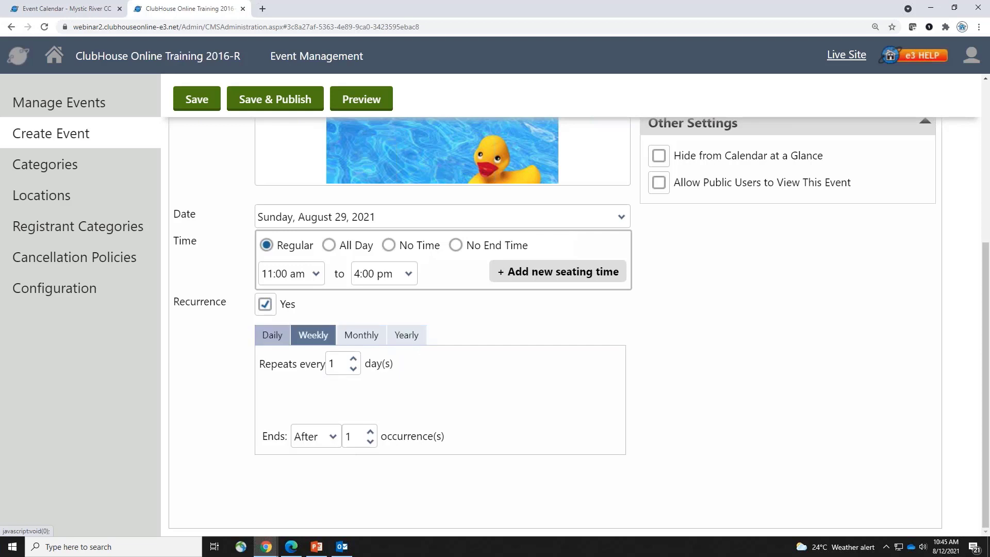
pyautogui.click(264, 305)
pyautogui.scroll(4, 611, 438)
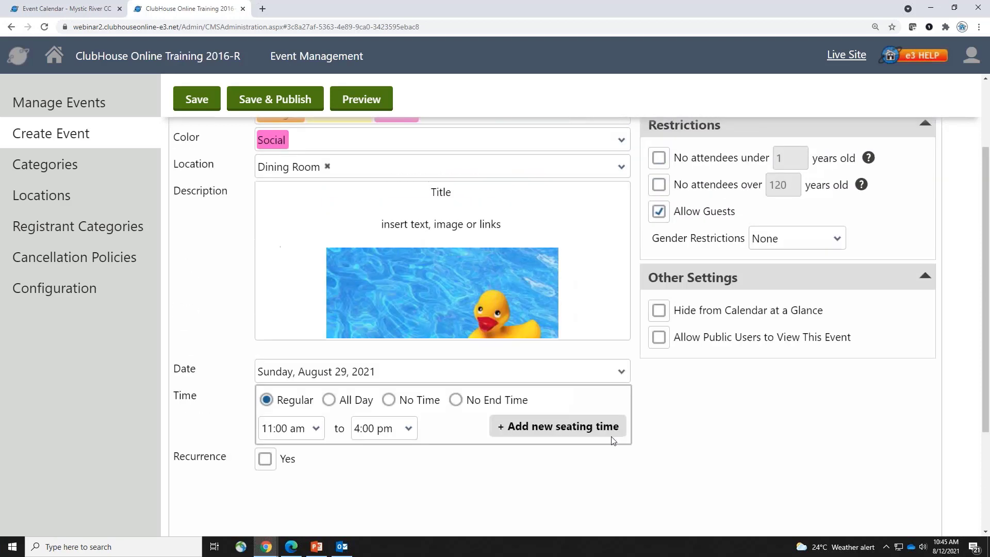
pyautogui.scroll(2, 670, 237)
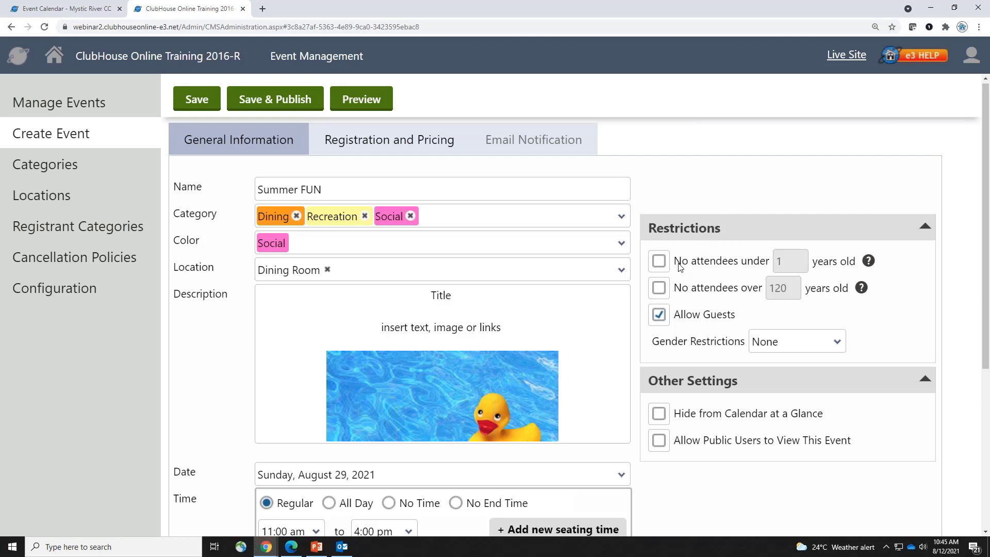
# Enter age limits of under 21 and over 25, then uncheck both
pyautogui.click(658, 262)
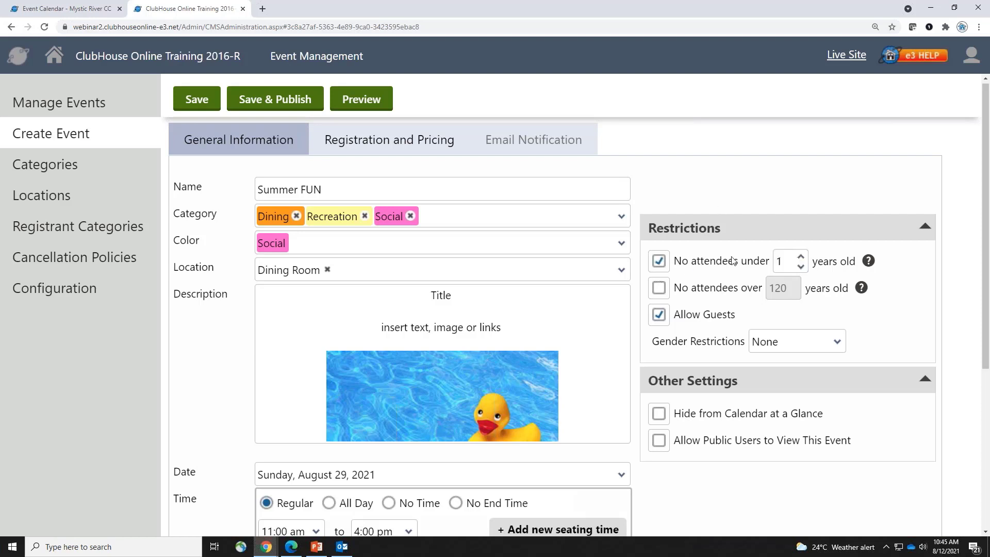
pyautogui.doubleClick(782, 262)
pyautogui.write('21')
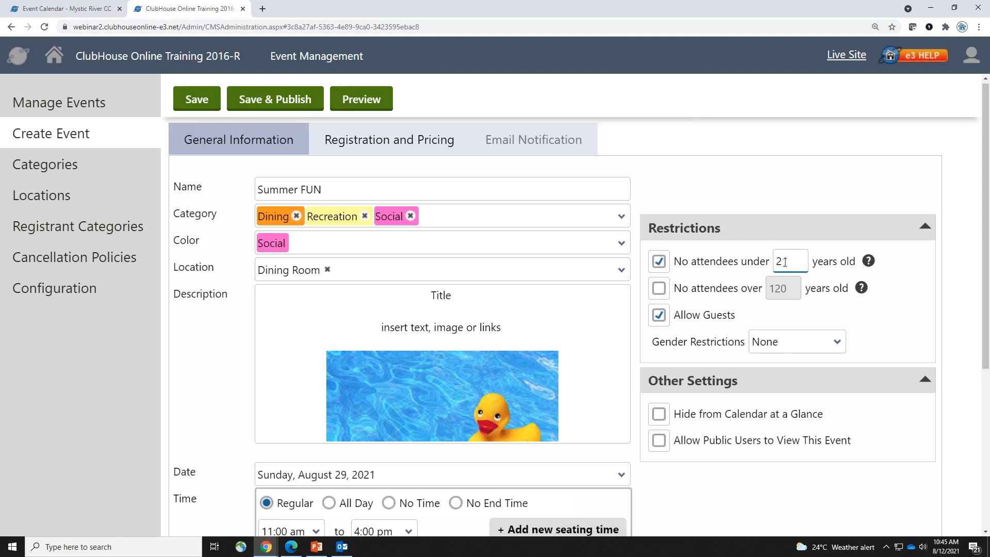
pyautogui.click(659, 263)
pyautogui.click(660, 287)
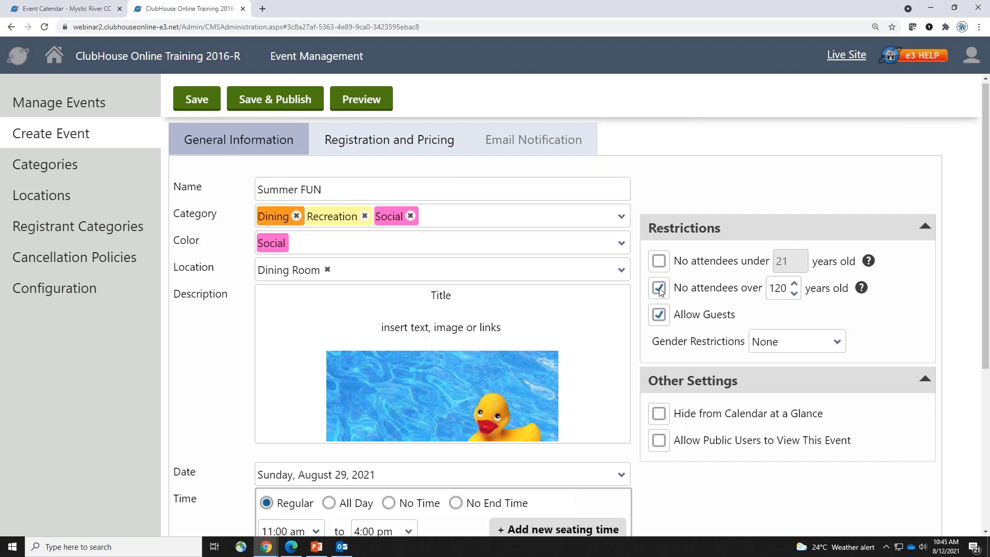
pyautogui.doubleClick(779, 288)
pyautogui.write('25')
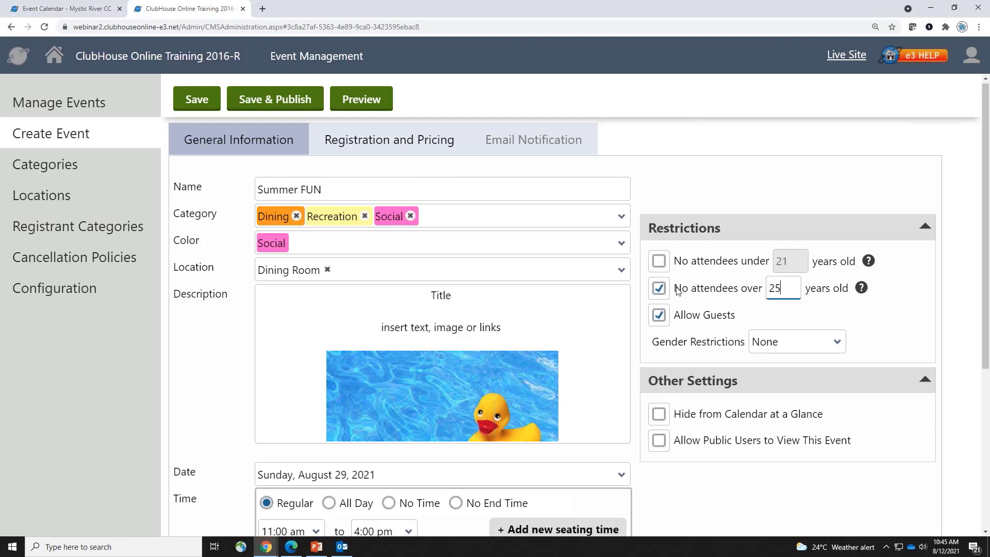
pyautogui.click(654, 288)
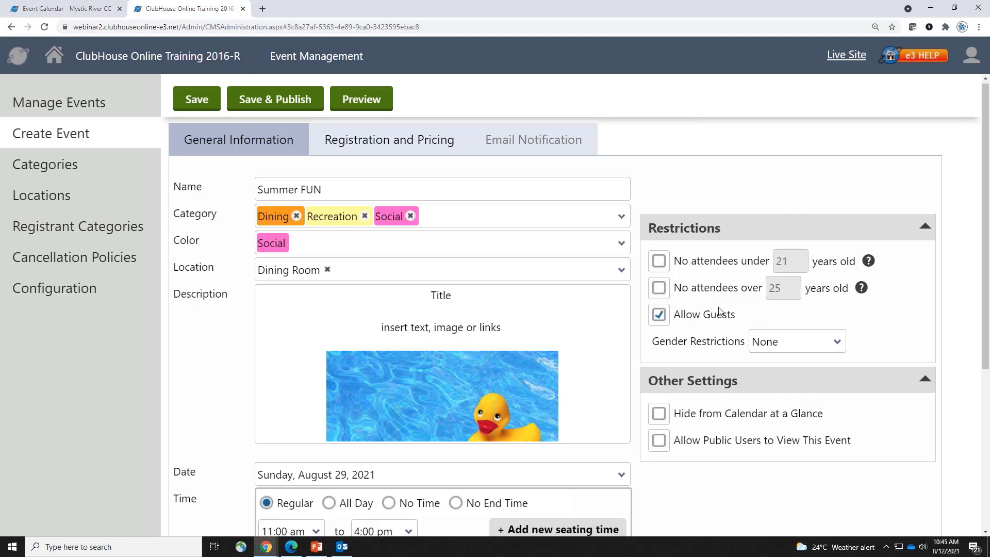
# Keep guests allowed and leave Gender Restrictions at None
pyautogui.click(687, 317)
pyautogui.click(687, 317)
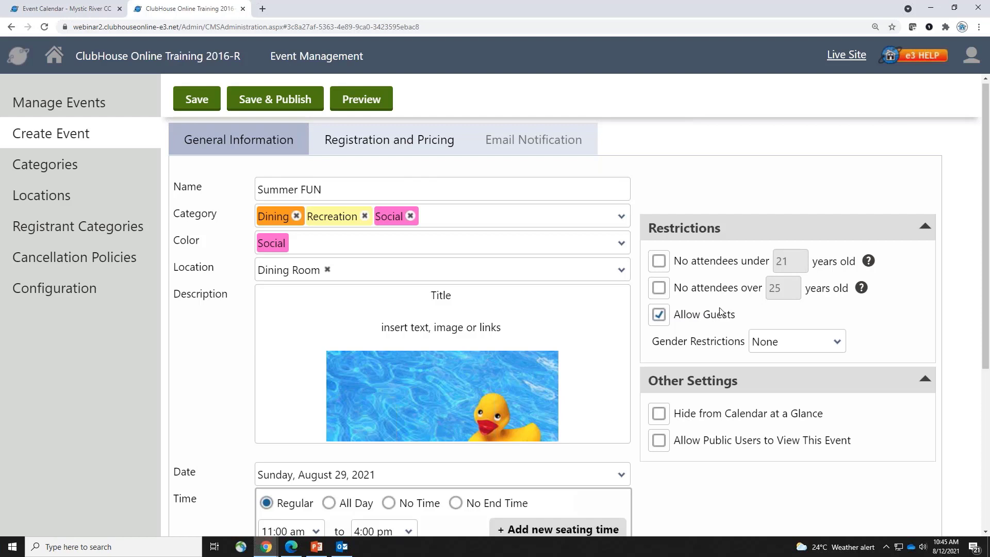
pyautogui.click(798, 342)
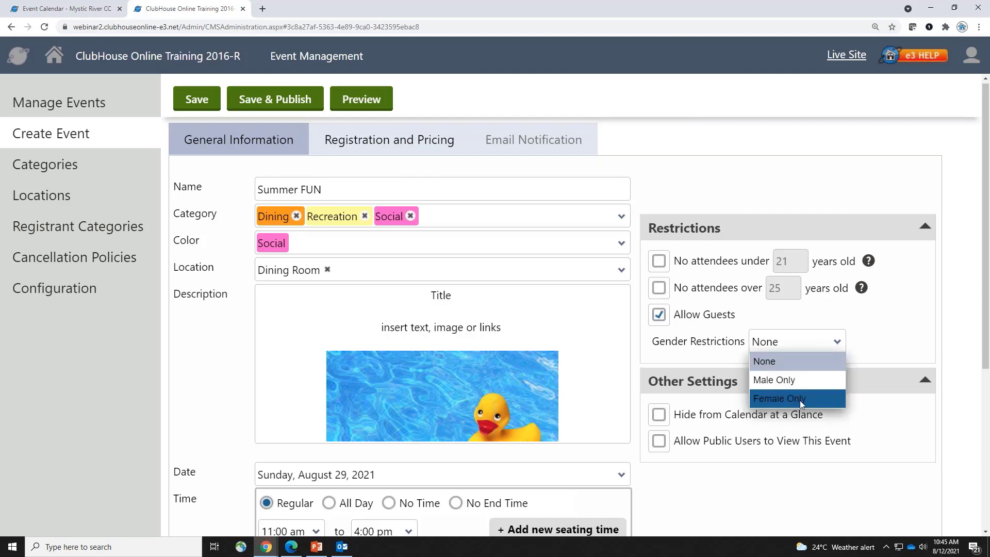
pyautogui.click(871, 327)
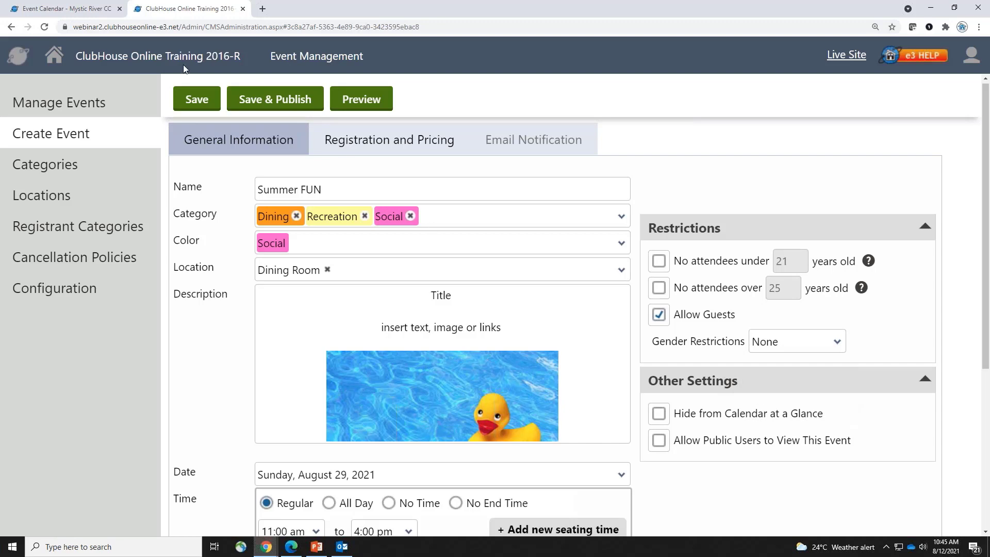
# Open Member Central from the Event Calendar in a new tab and scroll to Upcoming events
pyautogui.click(61, 7)
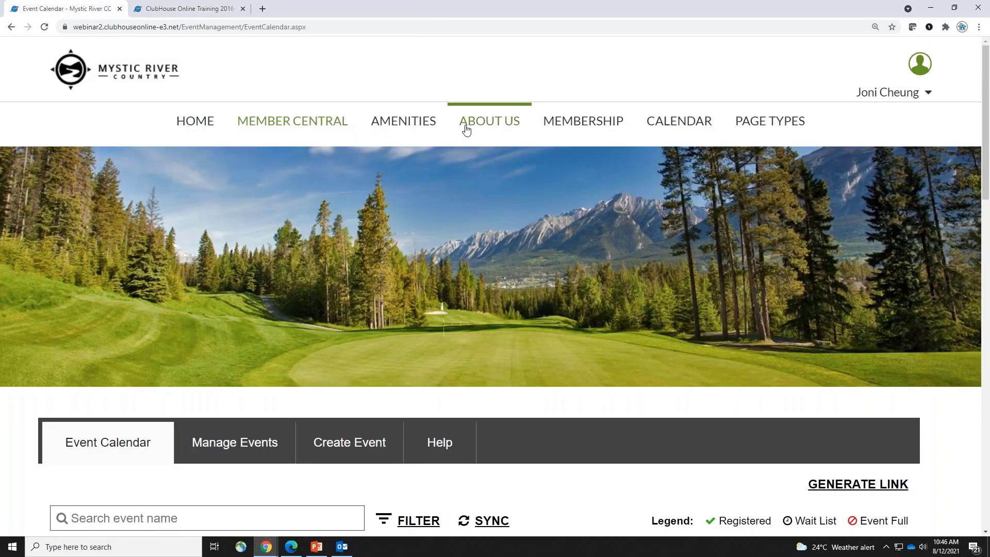
pyautogui.rightClick(303, 118)
pyautogui.click(330, 124)
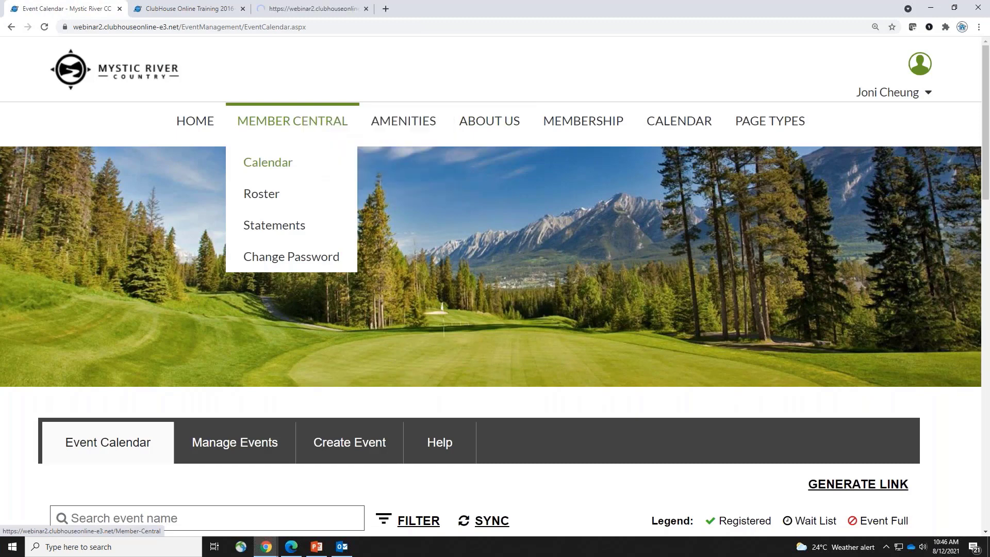
pyautogui.click(297, 7)
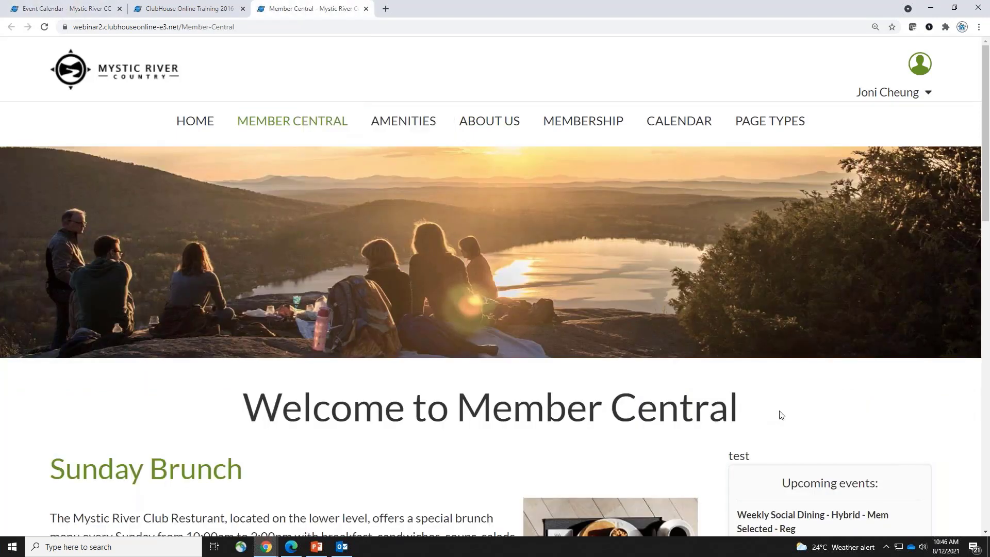
pyautogui.scroll(-2, 779, 412)
pyautogui.scroll(-3, 778, 413)
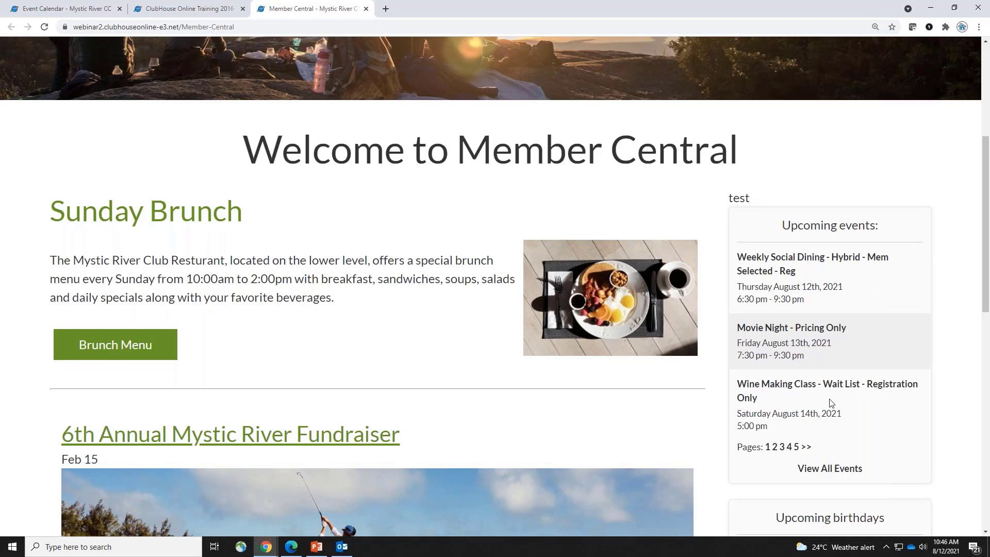
pyautogui.click(178, 9)
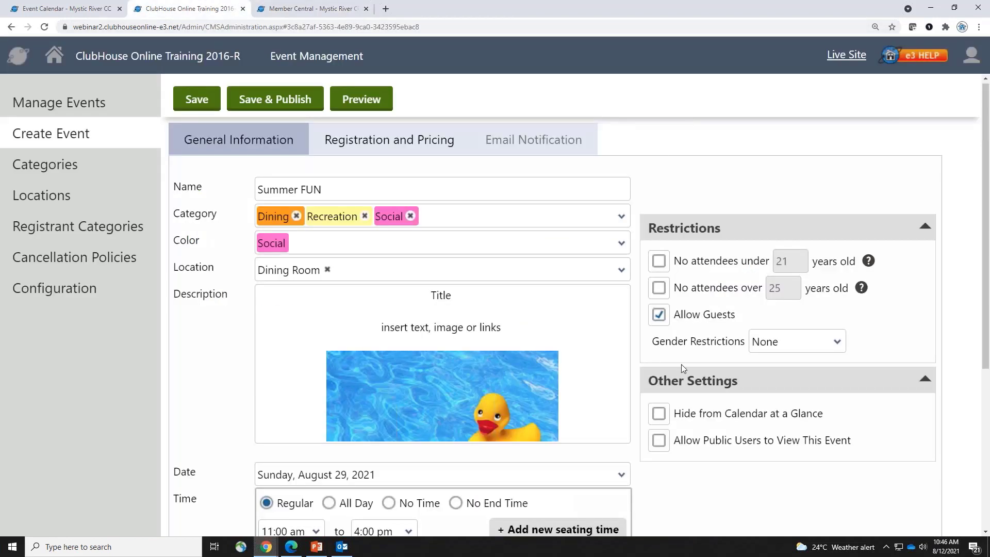
pyautogui.click(658, 412)
pyautogui.click(658, 442)
pyautogui.click(659, 441)
pyautogui.click(658, 414)
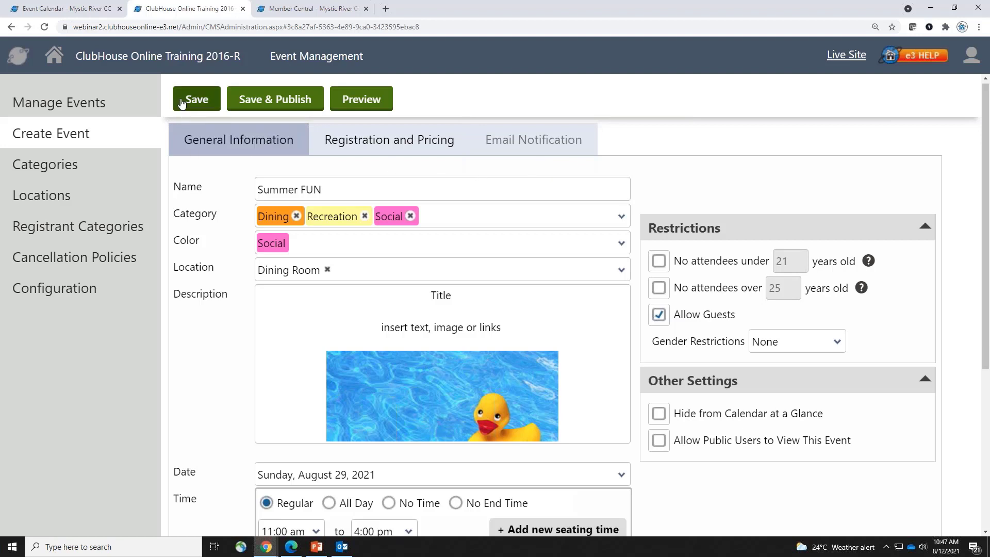
# Save the Summer FUN event and view its Registration and Pricing settings
pyautogui.click(388, 143)
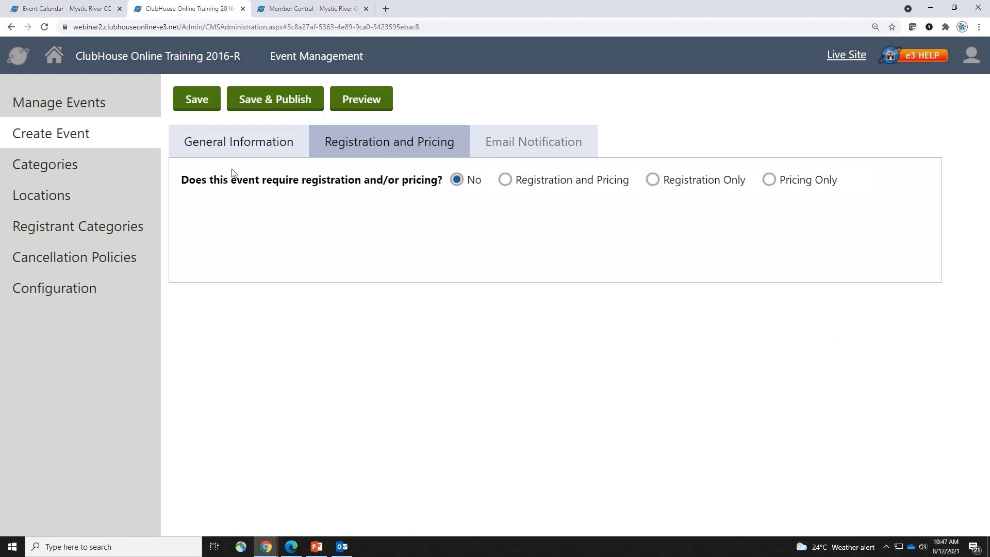
pyautogui.click(234, 150)
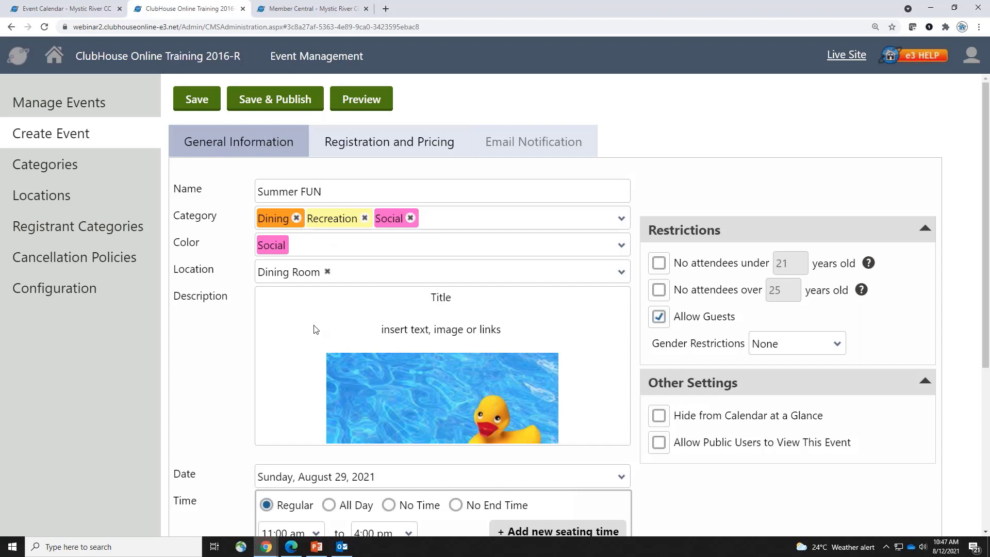
pyautogui.click(193, 104)
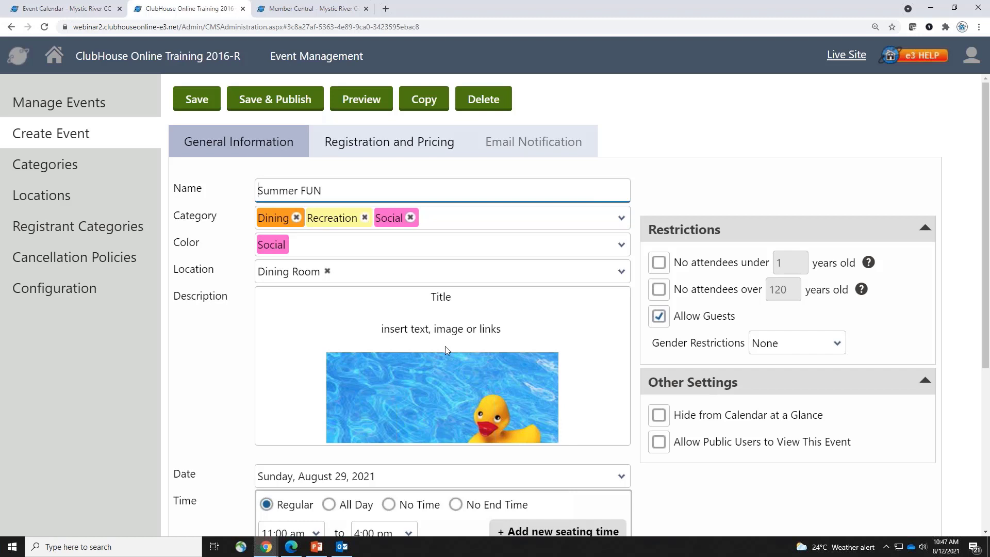
pyautogui.click(415, 148)
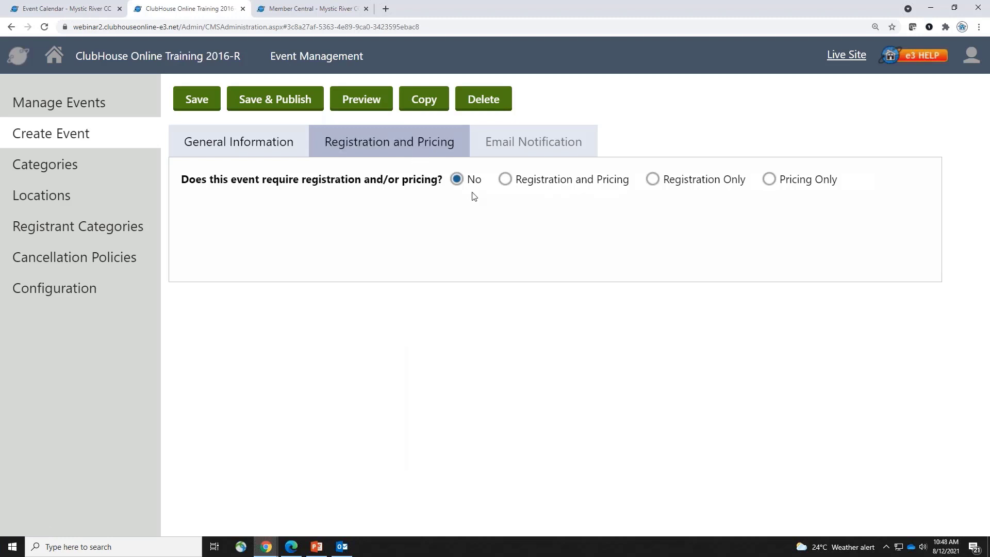
# Set the event to Pricing Only and bring the member Event Calendar window forward
pyautogui.click(652, 179)
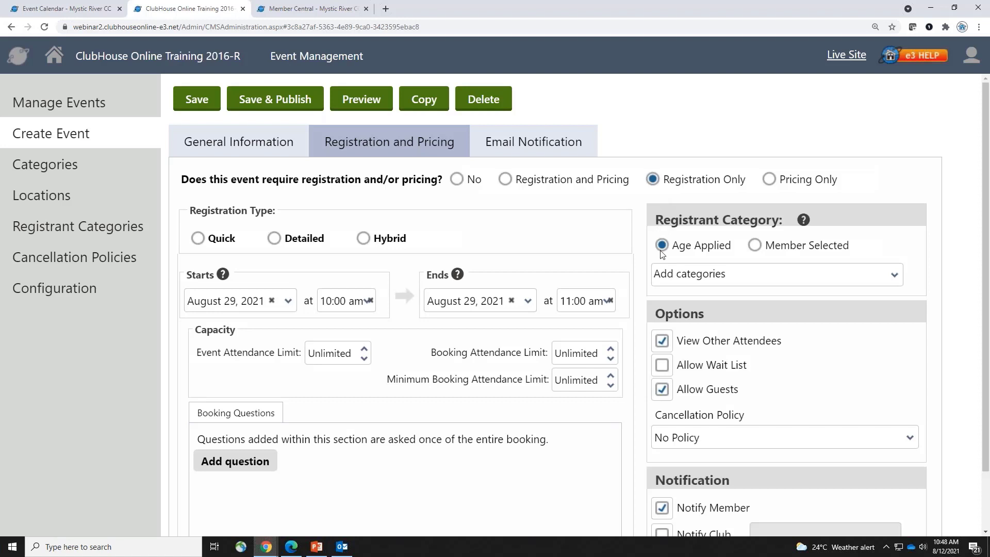
pyautogui.click(768, 179)
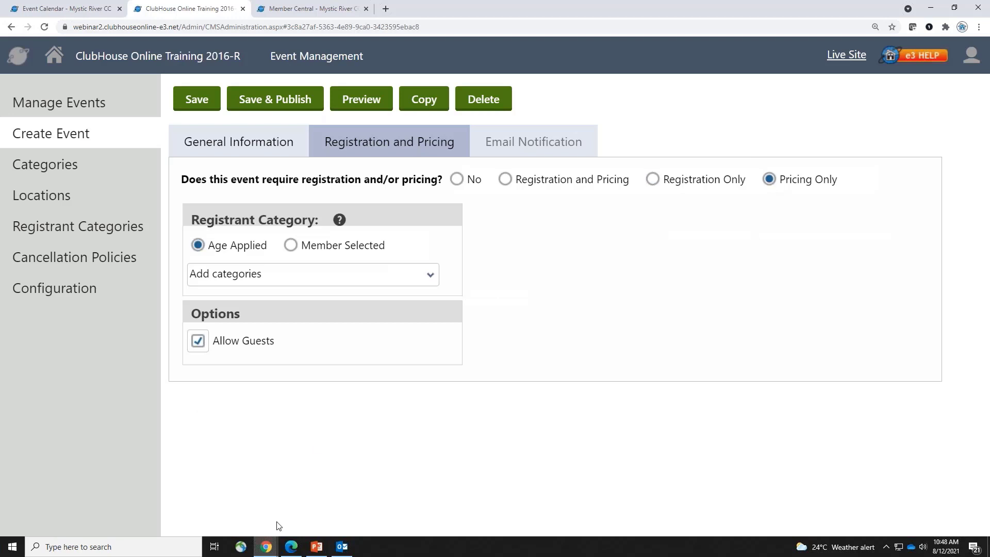
pyautogui.click(266, 549)
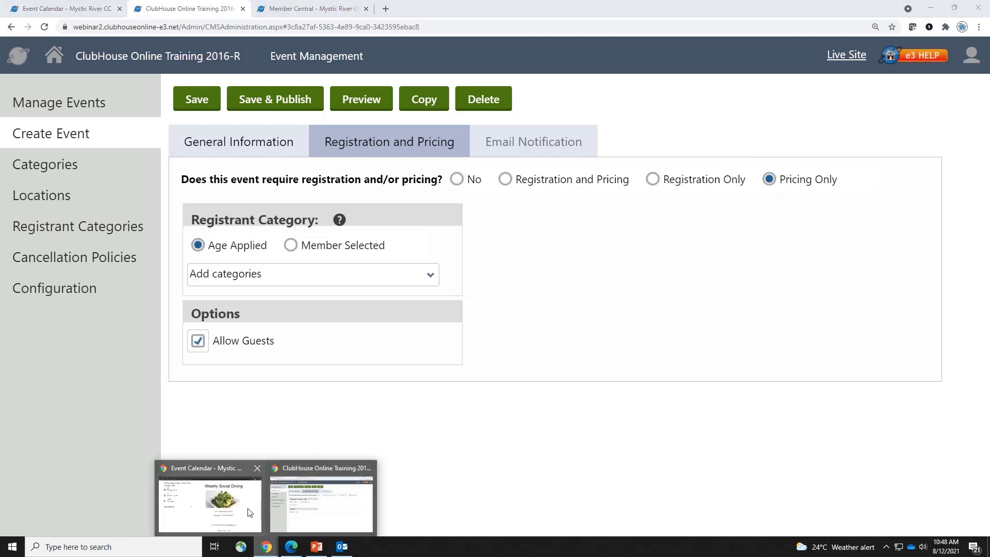
pyautogui.click(251, 510)
pyautogui.scroll(5, 60, 294)
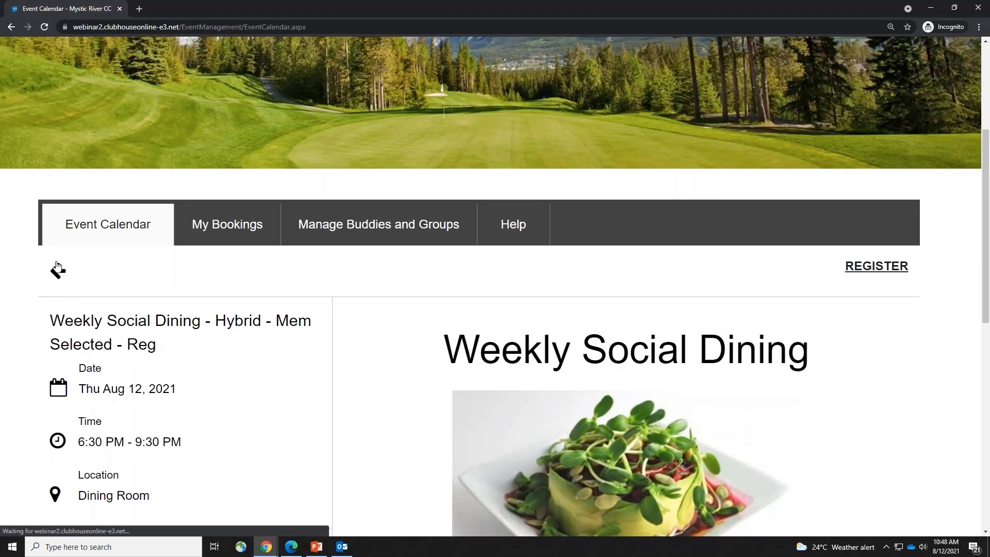
# Open the Friday 13 Movie Night event and look over its price list
pyautogui.click(57, 269)
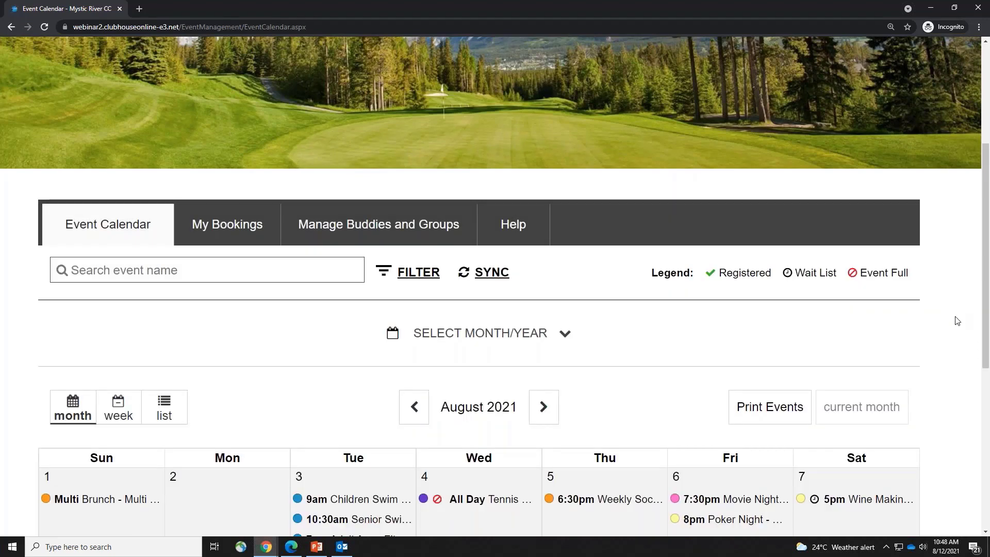
pyautogui.scroll(-4, 956, 327)
pyautogui.scroll(-2, 956, 327)
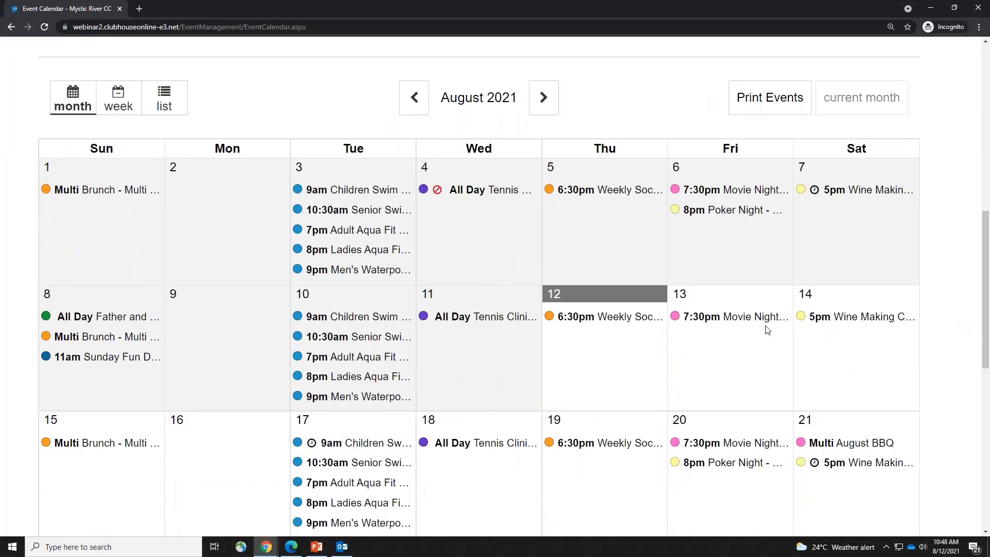
pyautogui.click(736, 318)
pyautogui.scroll(-2, 722, 330)
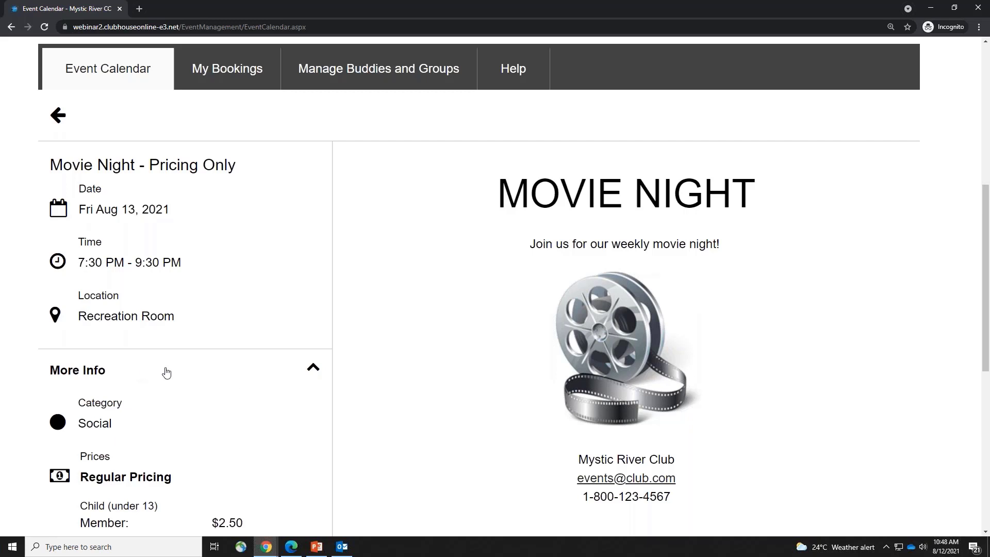
pyautogui.scroll(-3, 418, 417)
pyautogui.moveTo(100, 288); pyautogui.dragTo(246, 462)
pyautogui.scroll(-3, 246, 462)
pyautogui.click(276, 403)
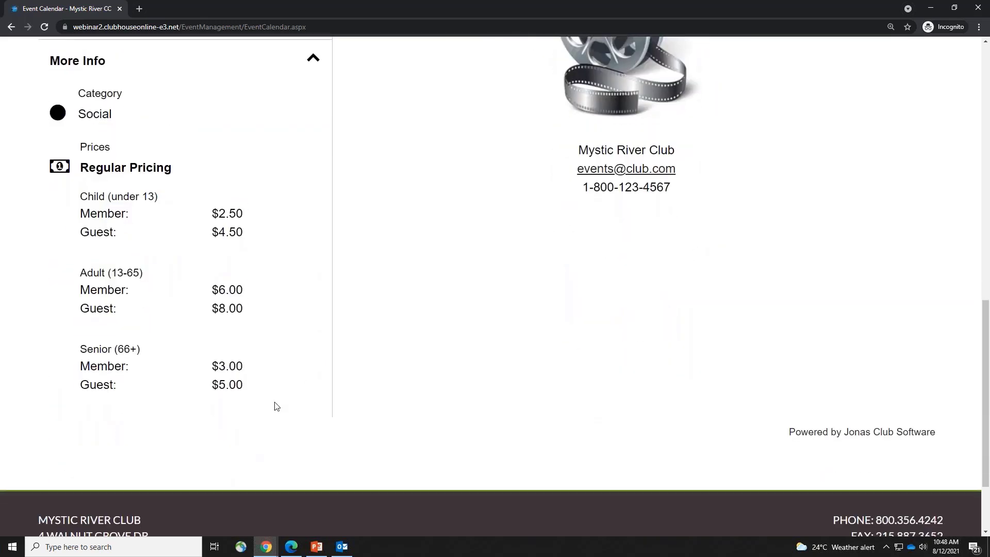
pyautogui.moveTo(285, 395); pyautogui.dragTo(81, 144)
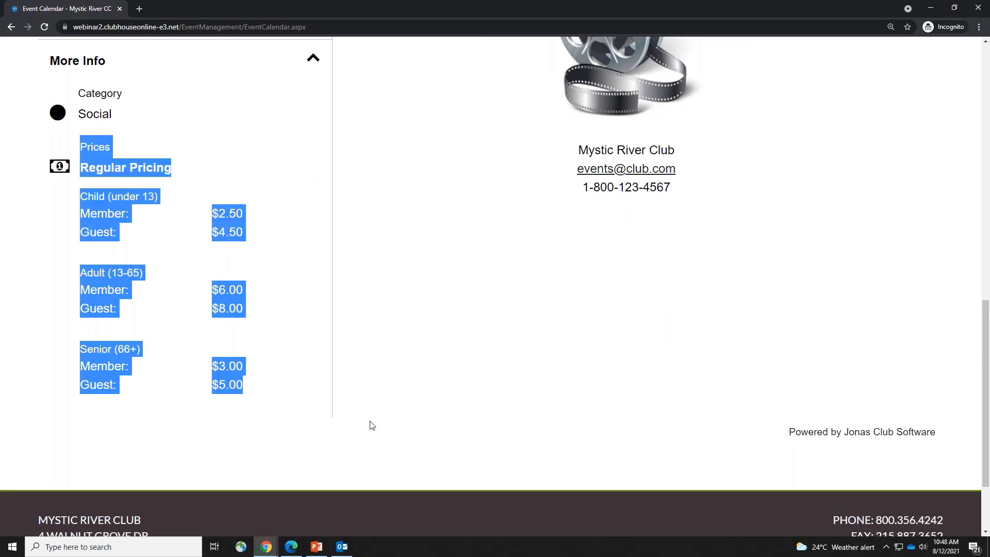
pyautogui.click(383, 420)
pyautogui.scroll(2, 374, 416)
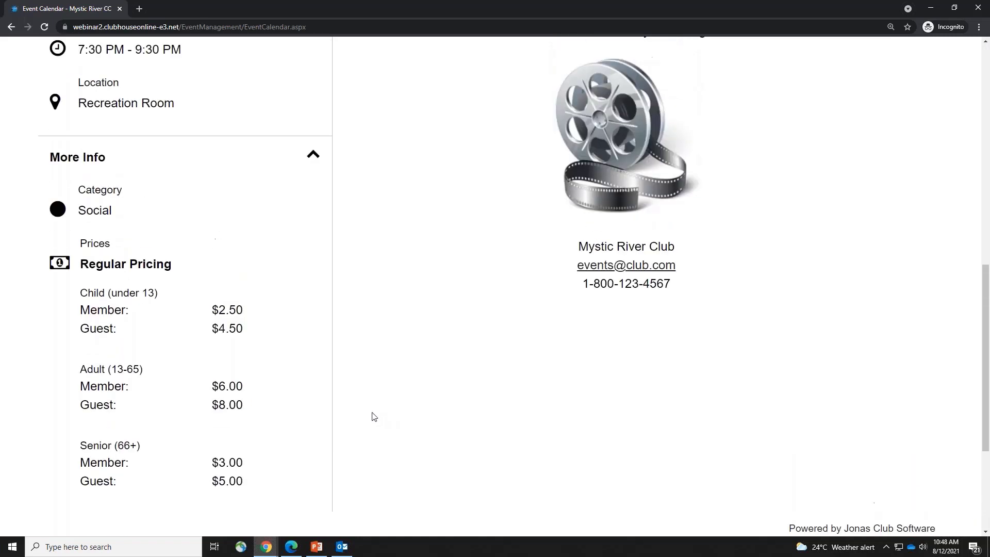
# Re-expand More Info to review the Regular Pricing rows, then return to the admin editor
pyautogui.click(106, 165)
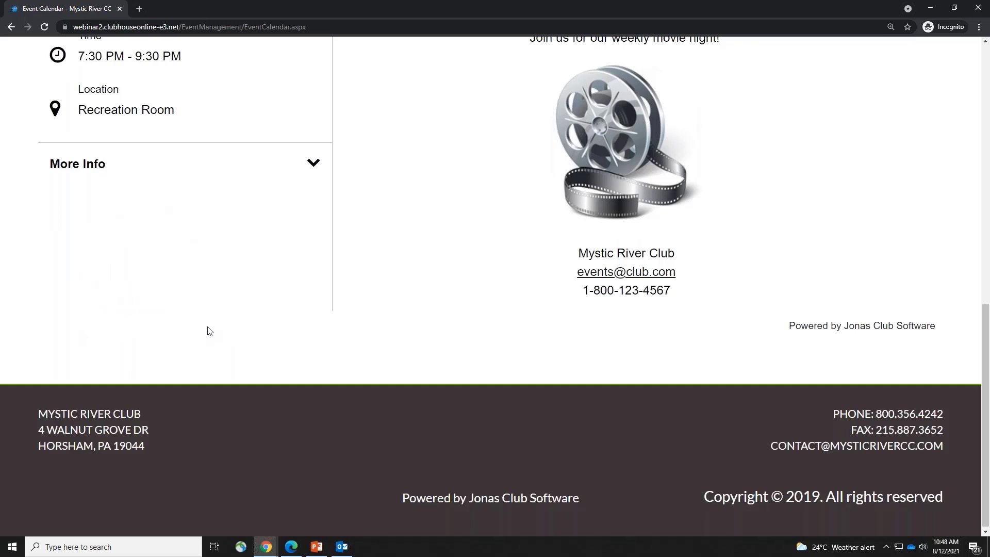
pyautogui.click(110, 166)
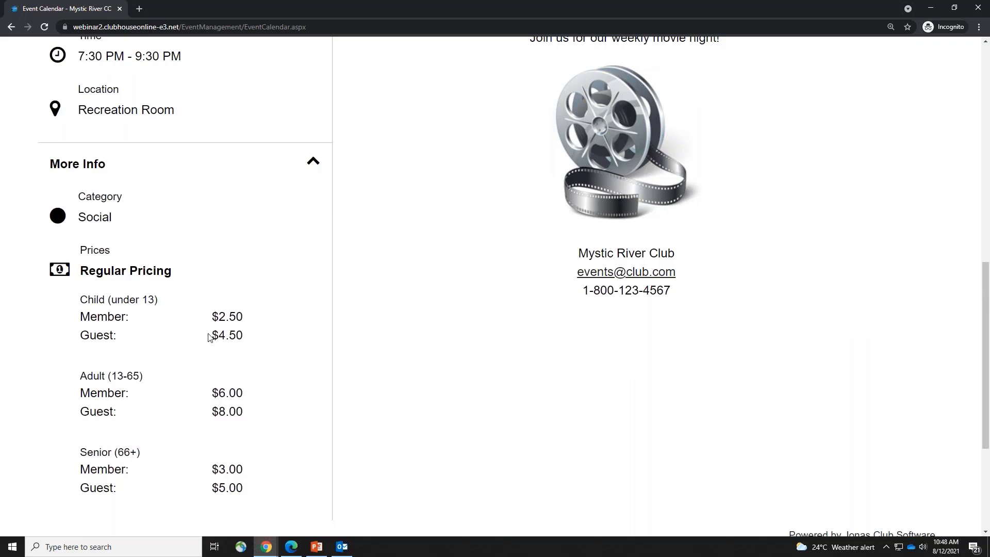
pyautogui.moveTo(96, 271); pyautogui.dragTo(252, 402)
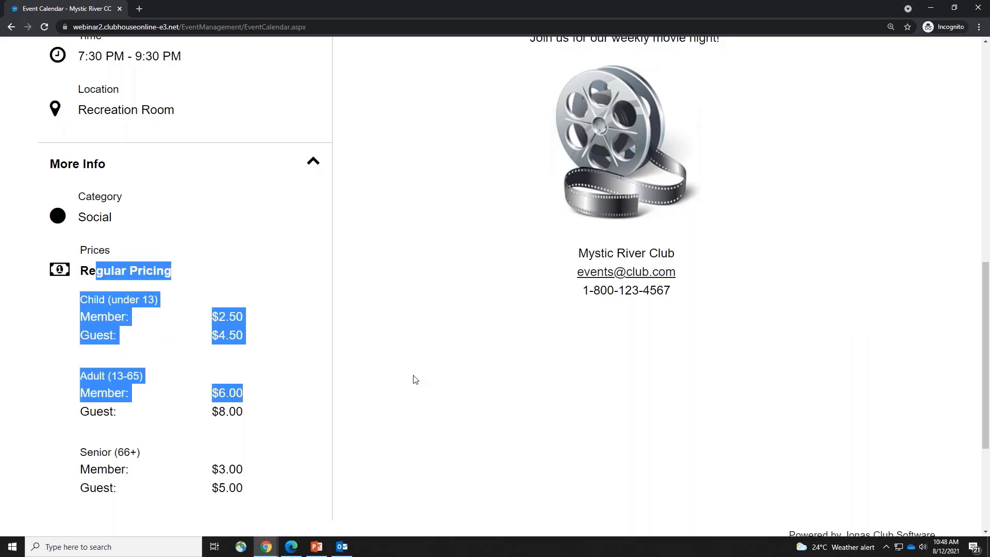
pyautogui.click(576, 403)
pyautogui.scroll(1, 616, 410)
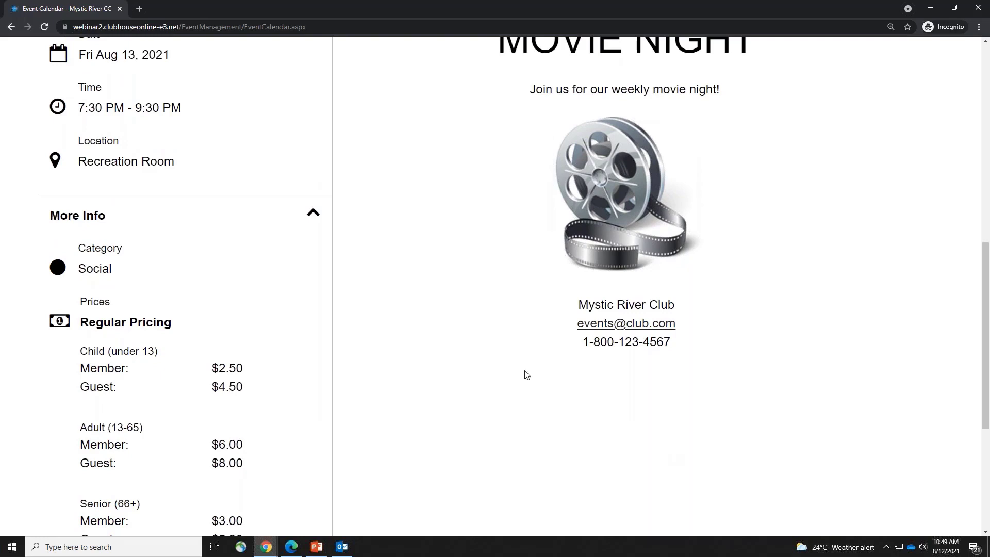
pyautogui.click(76, 216)
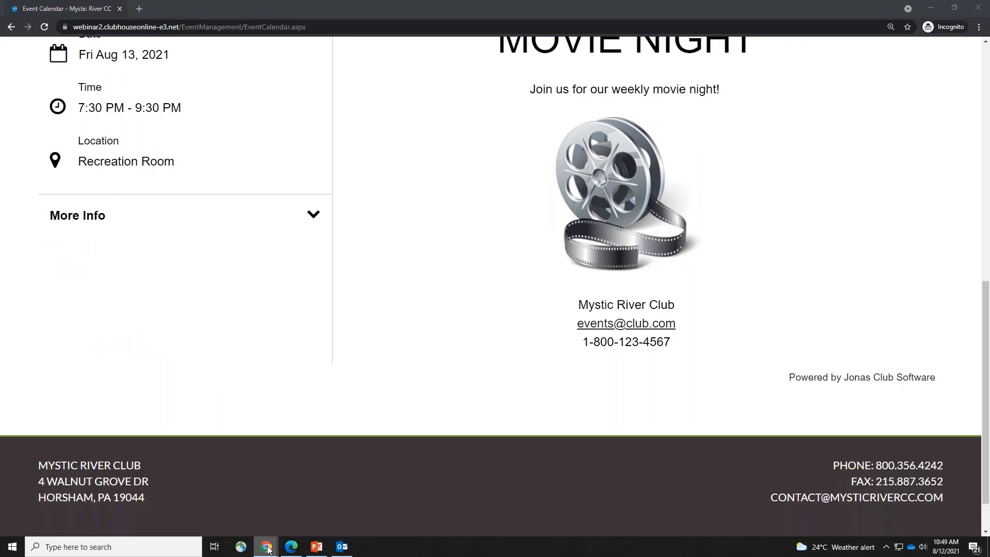
pyautogui.click(276, 457)
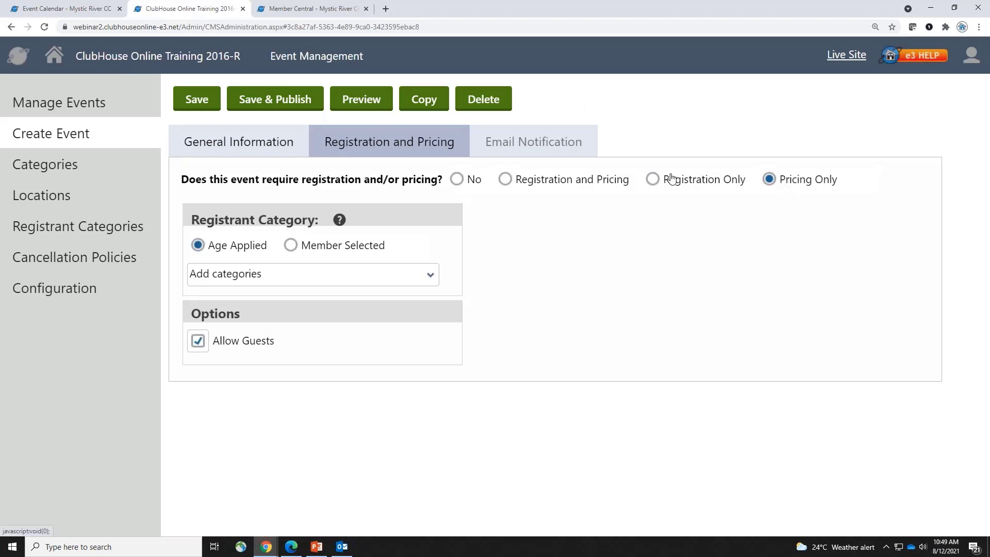
# Make the event Registration Only with the Hybrid registration type
pyautogui.click(532, 185)
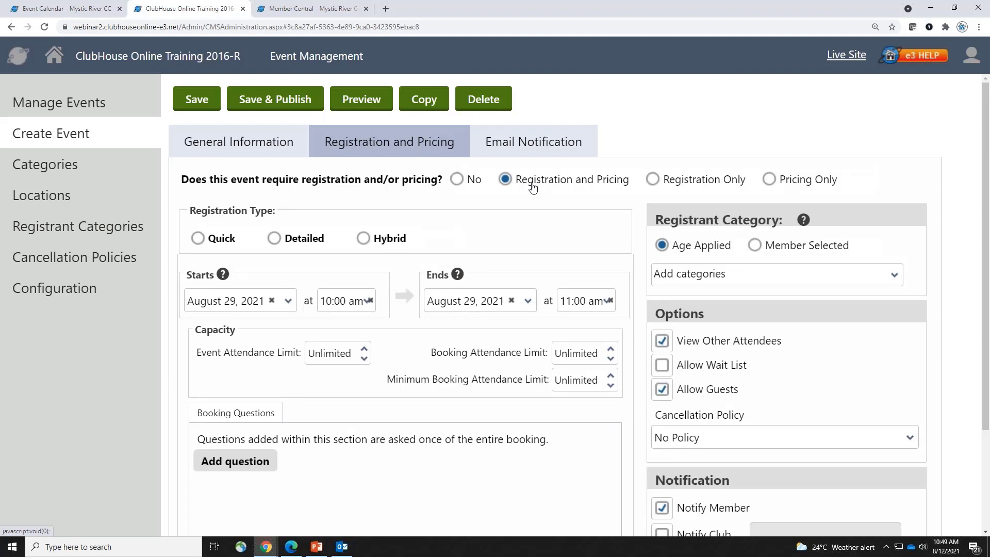
pyautogui.click(658, 183)
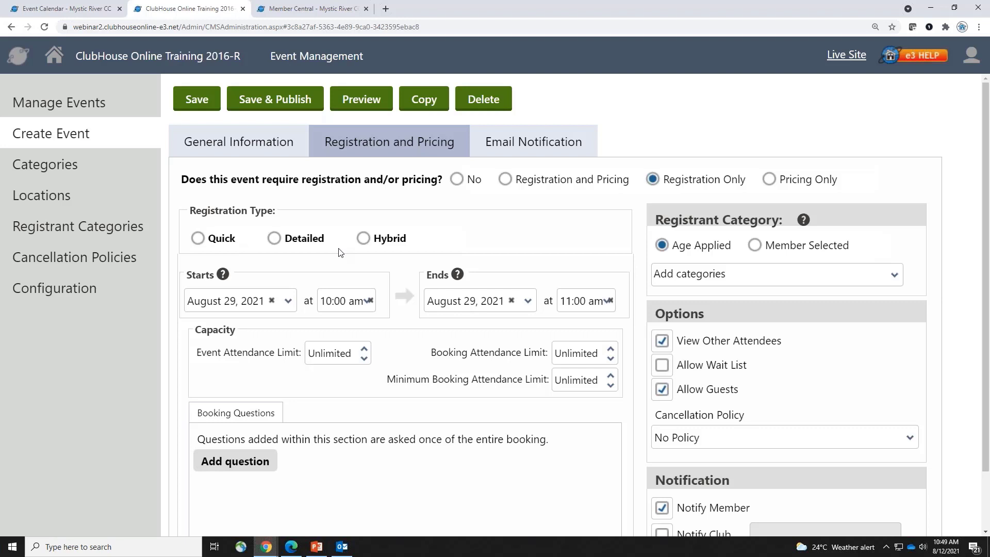
pyautogui.click(223, 245)
pyautogui.click(296, 243)
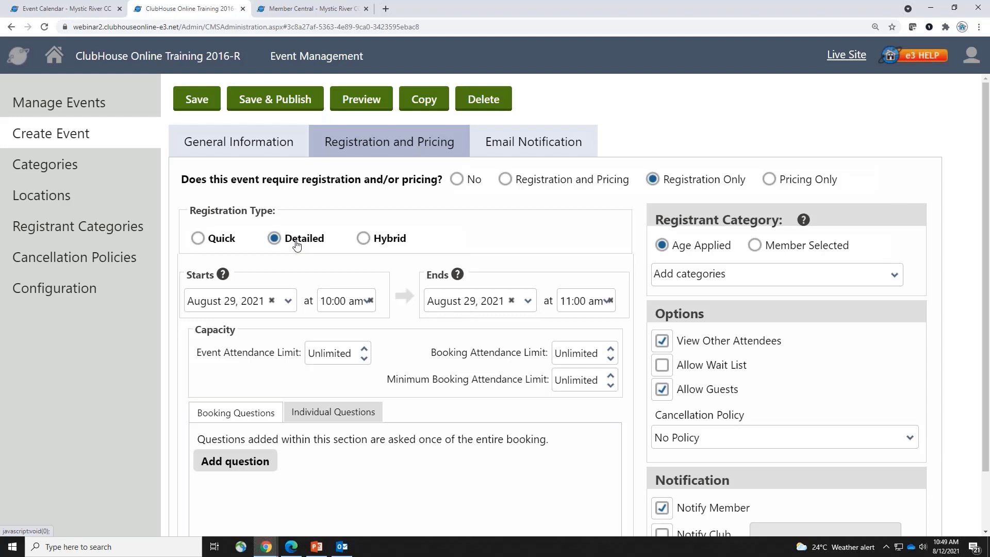
pyautogui.click(362, 241)
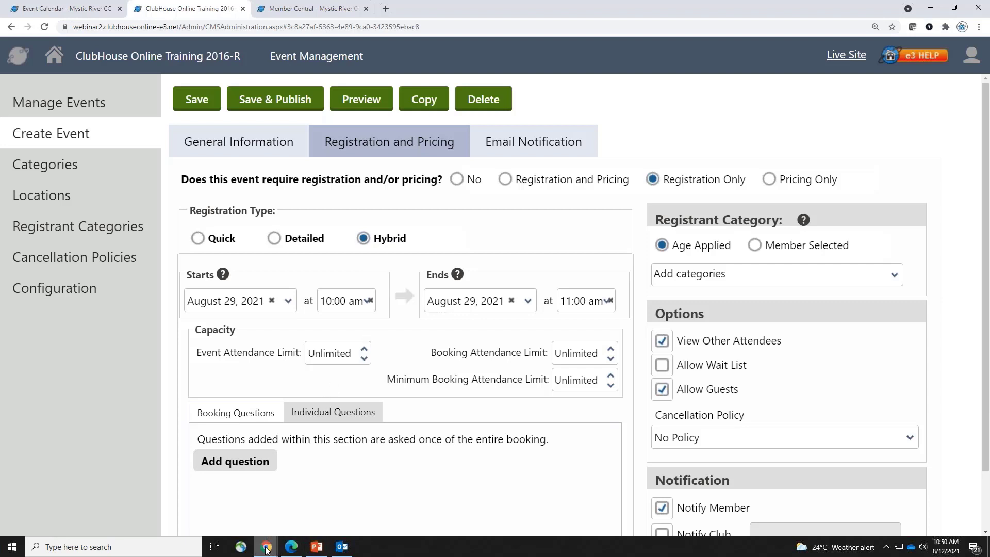
# Switch to the member site and go back to the August 2021 event calendar
pyautogui.moveTo(266, 546)
pyautogui.click(217, 494)
pyautogui.scroll(6, 118, 224)
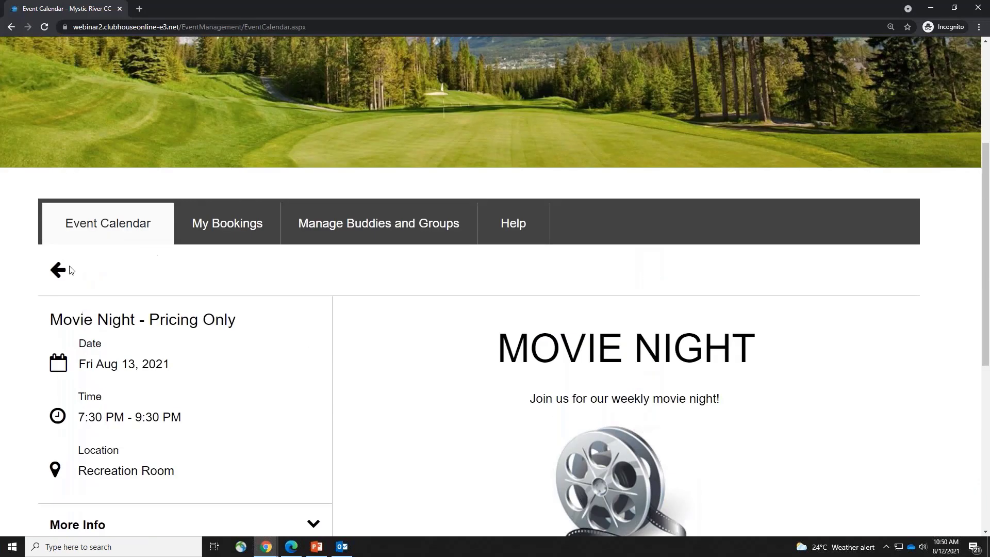
pyautogui.click(66, 267)
# Open the Aug 12 Weekly Social Dining event and start registering
pyautogui.click(628, 470)
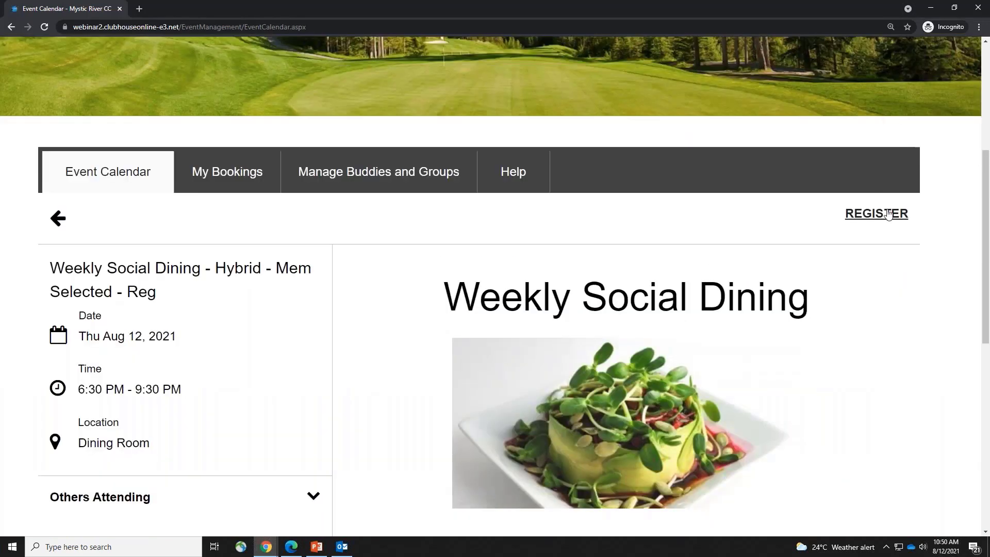
pyautogui.click(889, 210)
pyautogui.scroll(-1, 892, 384)
pyautogui.scroll(-2, 903, 384)
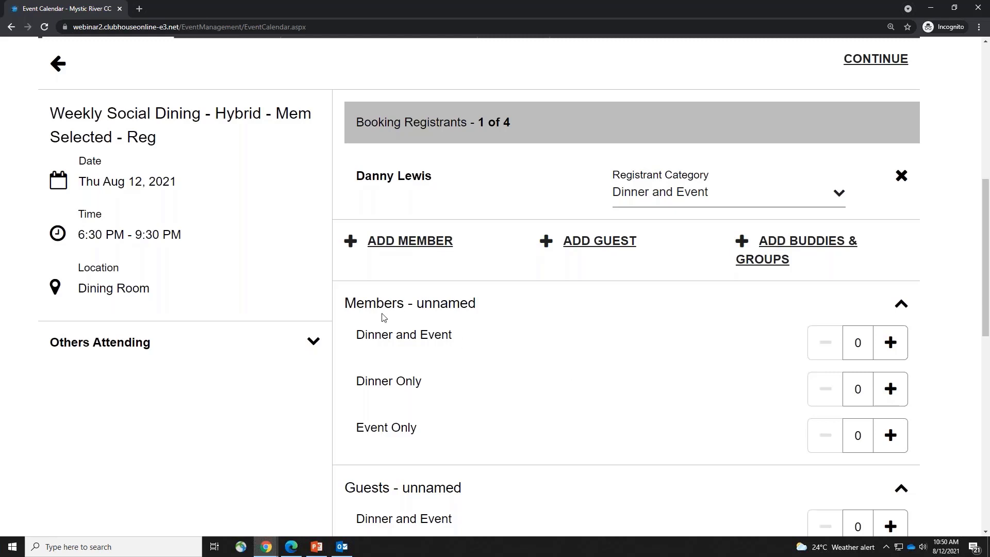
# Fill unnamed Dinner and Event members to 4 of 4, then reduce to one unnamed member
pyautogui.moveTo(365, 306); pyautogui.dragTo(520, 308)
pyautogui.click(520, 308)
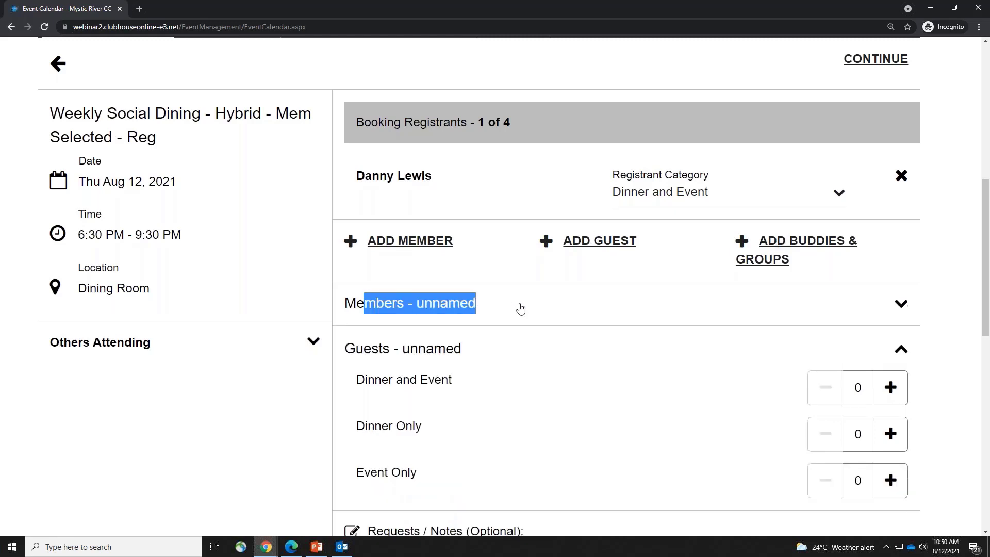
pyautogui.click(520, 307)
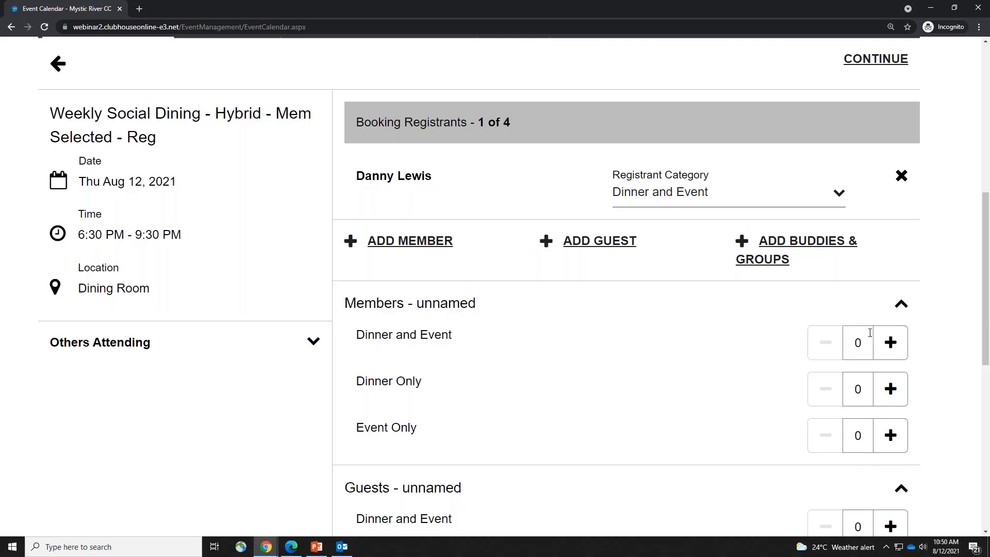
pyautogui.click(900, 351)
pyautogui.click(899, 350)
pyautogui.click(899, 351)
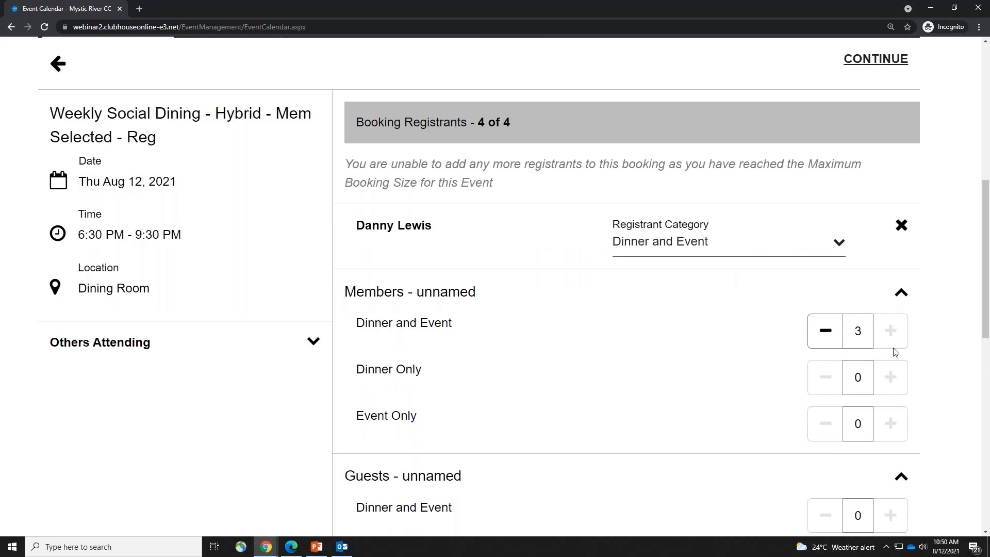
pyautogui.moveTo(450, 124); pyautogui.dragTo(538, 128)
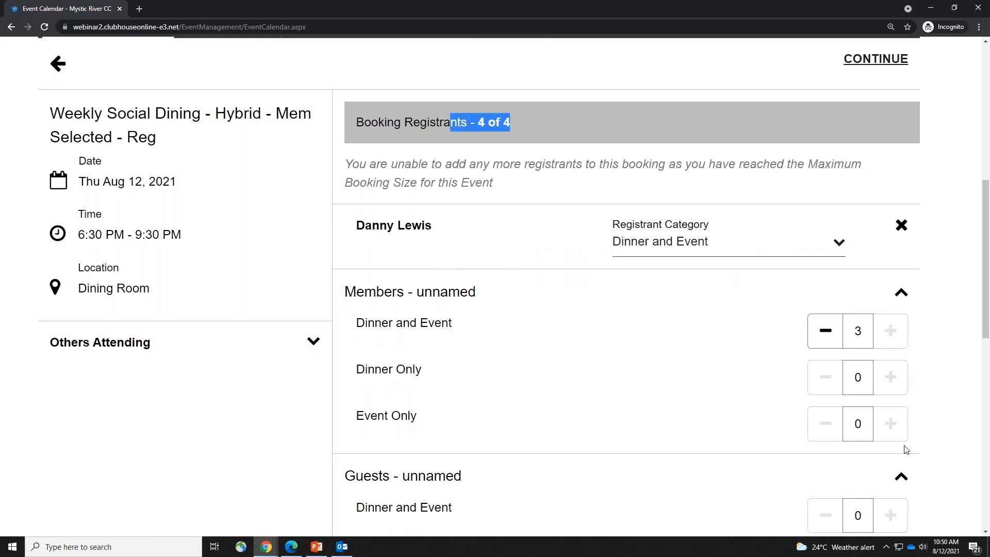
pyautogui.click(830, 336)
pyautogui.click(830, 348)
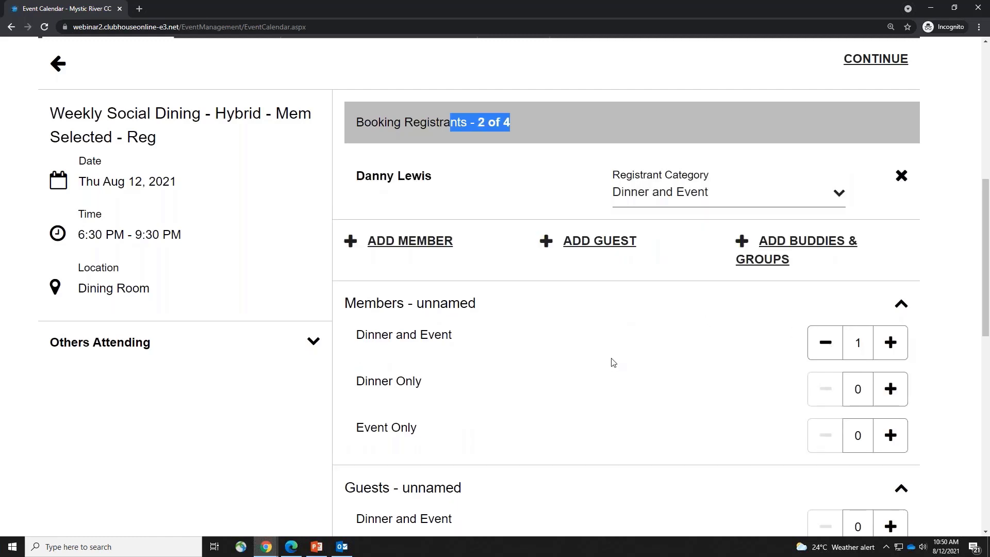
# Add the member found by searching 'chr' and set their Registrant Category to Dinner Only
pyautogui.click(402, 244)
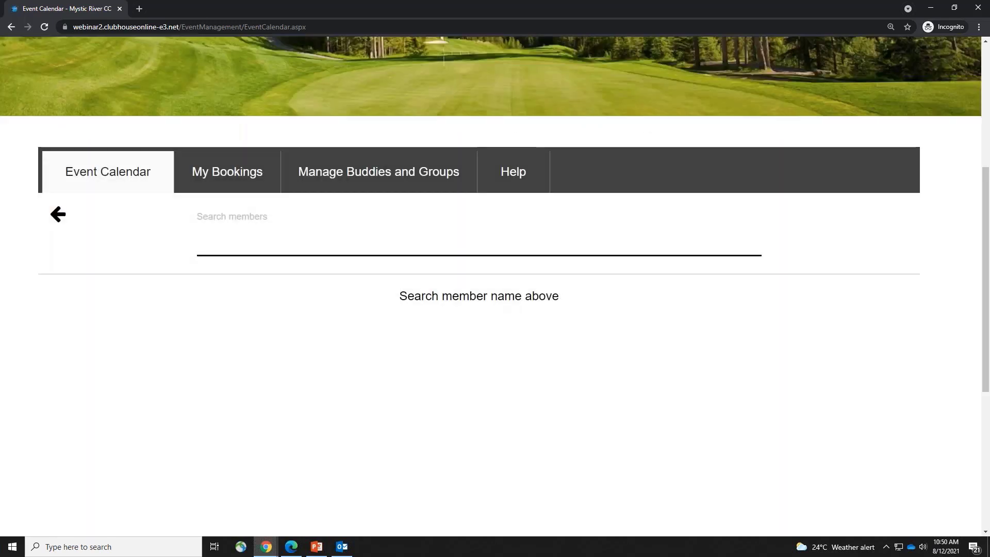
pyautogui.write('chr')
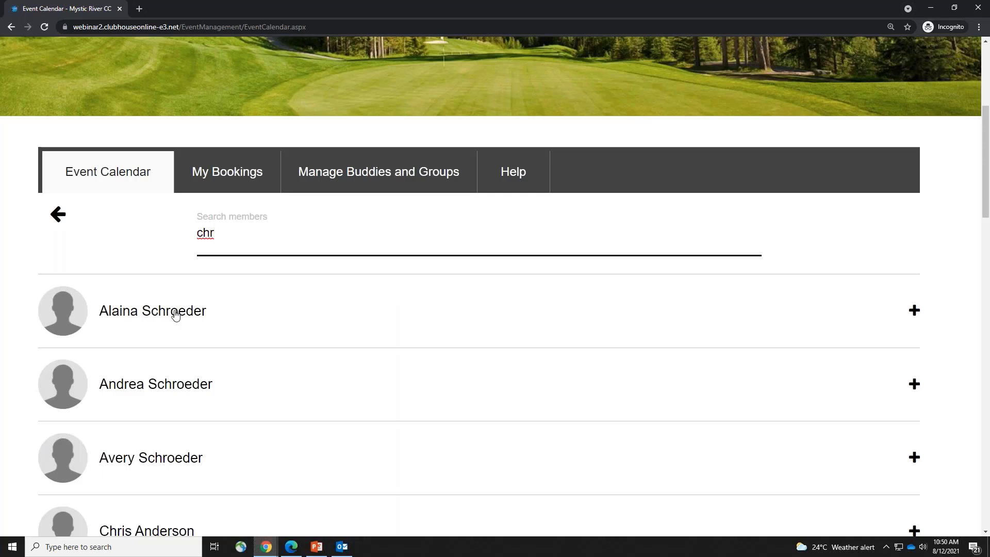
pyautogui.scroll(-4, 244, 402)
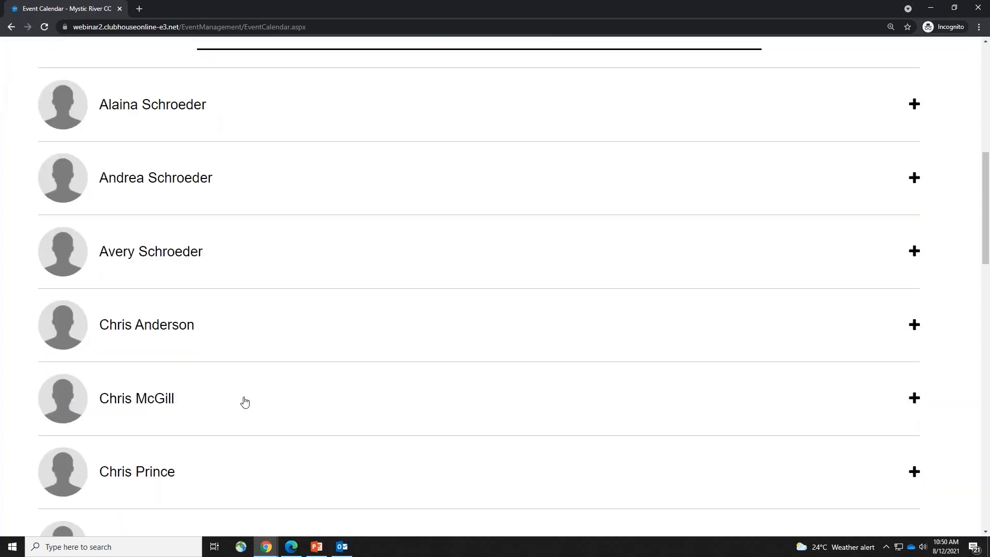
pyautogui.click(165, 330)
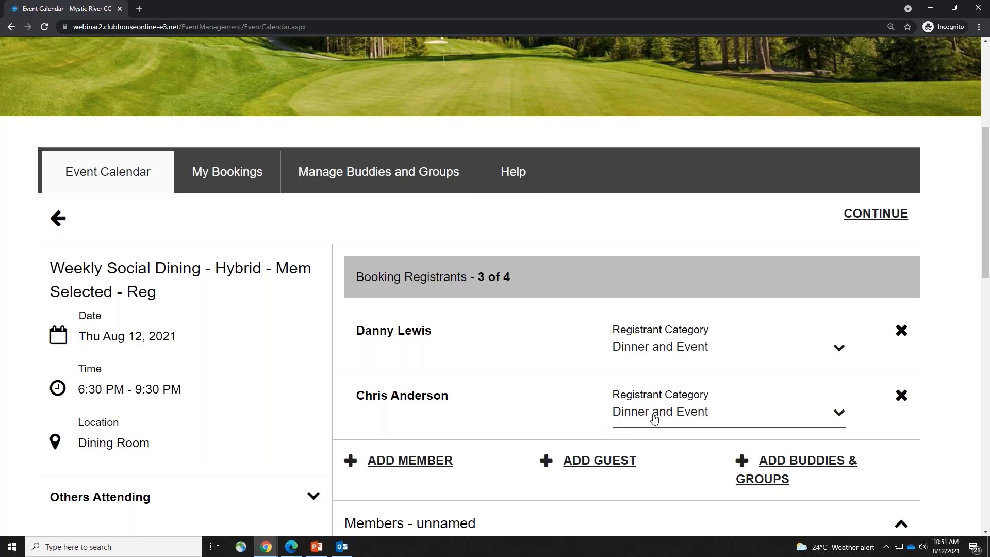
pyautogui.click(675, 411)
pyautogui.click(698, 478)
pyautogui.scroll(-2, 527, 404)
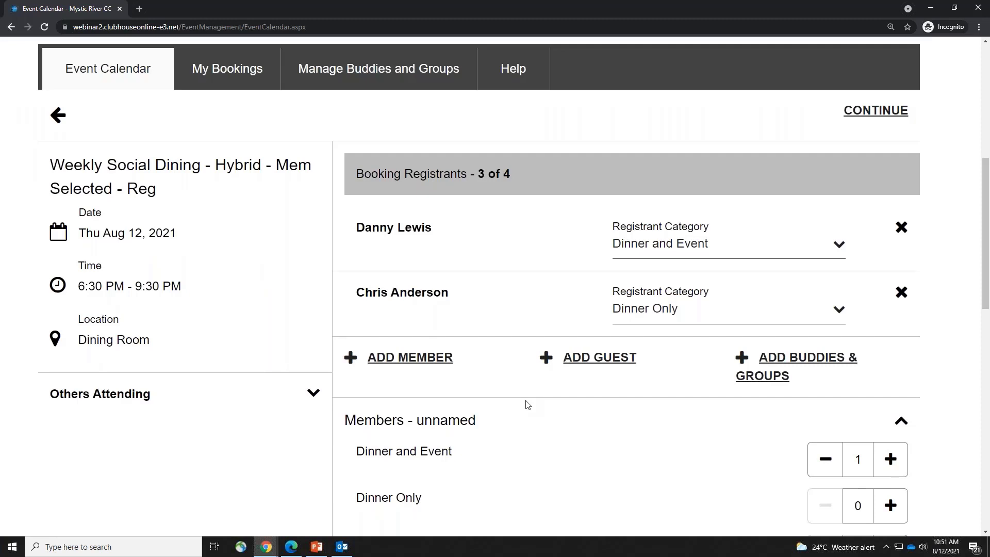
# Fill in the new guest's first and last name and clear the autofilled email
pyautogui.click(599, 358)
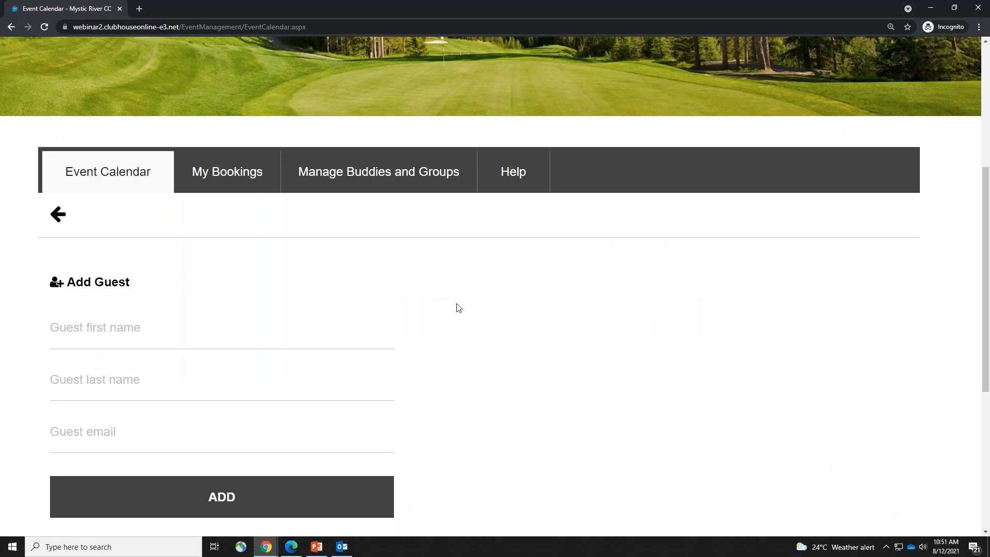
pyautogui.click(216, 329)
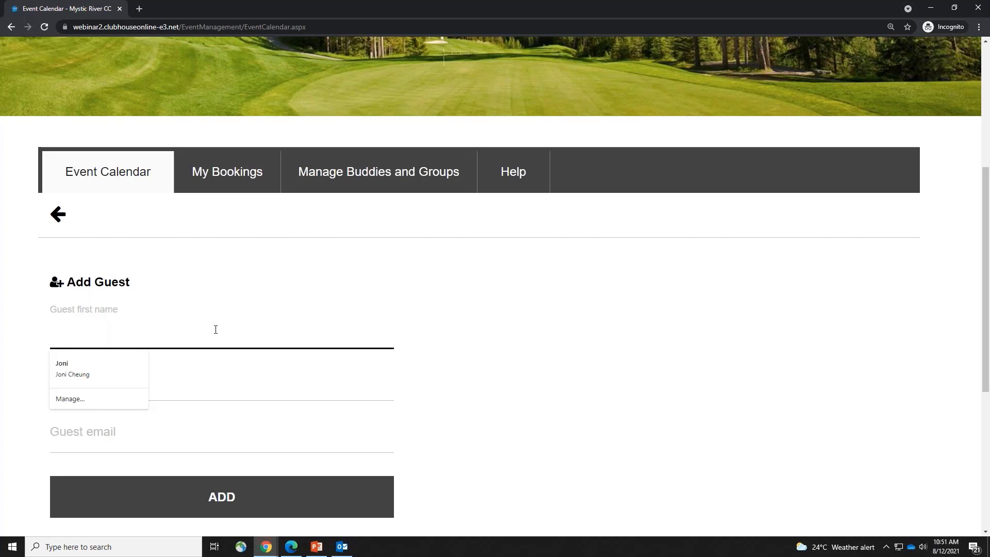
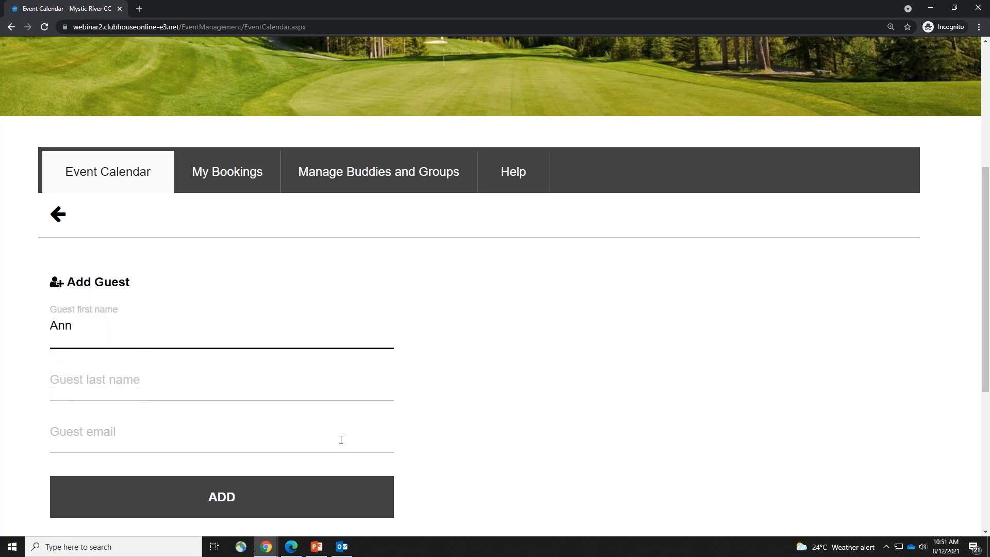
pyautogui.click(328, 493)
pyautogui.click(174, 387)
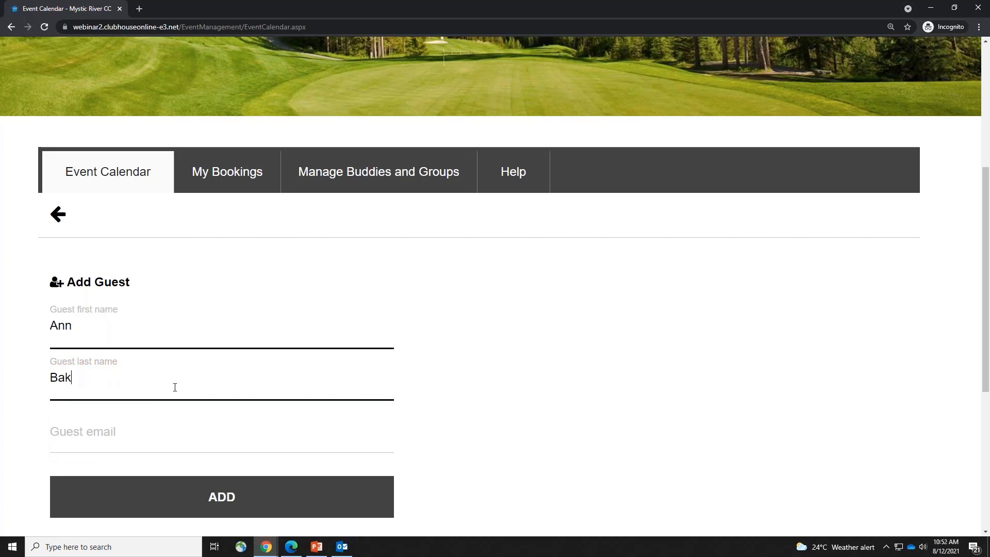
pyautogui.click(298, 442)
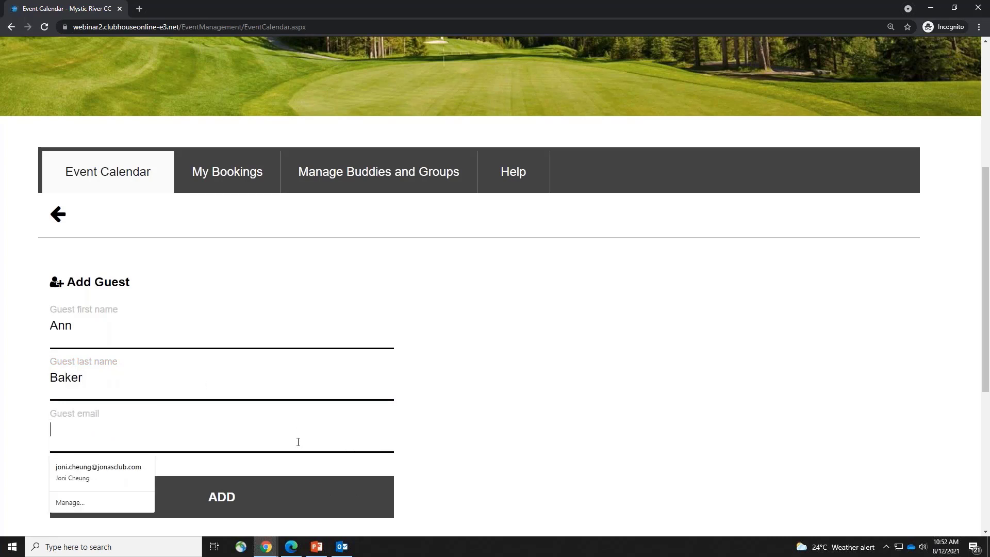
pyautogui.click(69, 473)
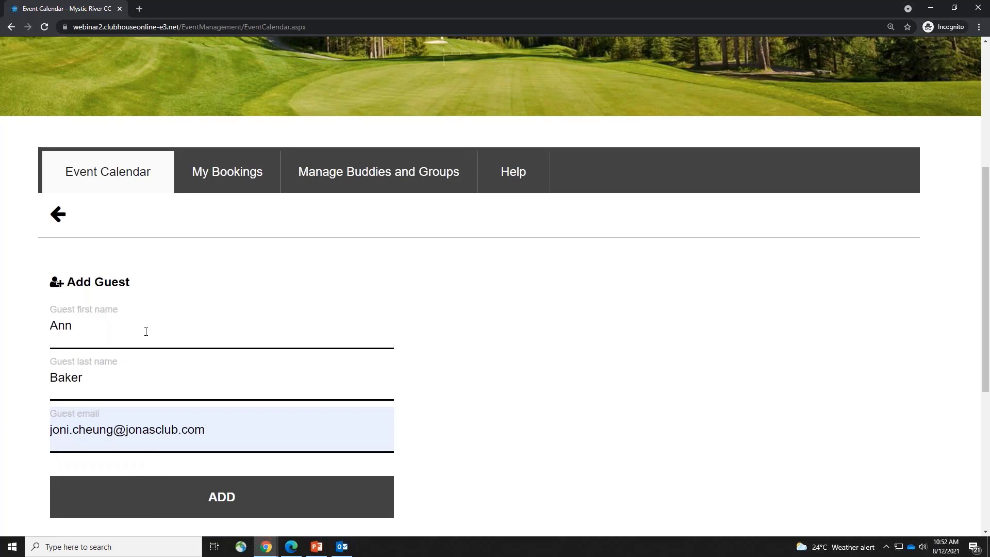
pyautogui.hotkey('ctrl', 'a')
pyautogui.press('BackSpace')
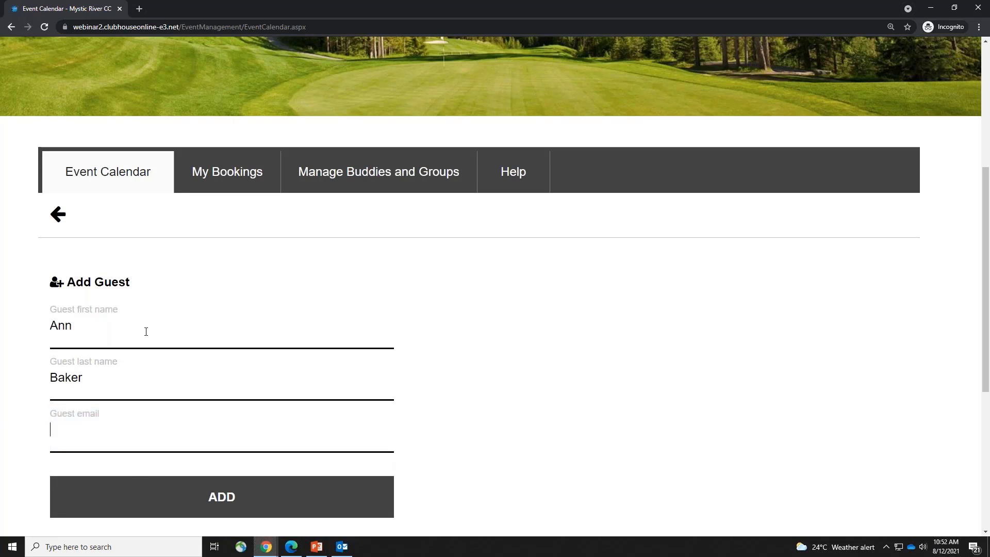
# Add the guest, then remove the unnamed member and the second named registrant
pyautogui.click(299, 488)
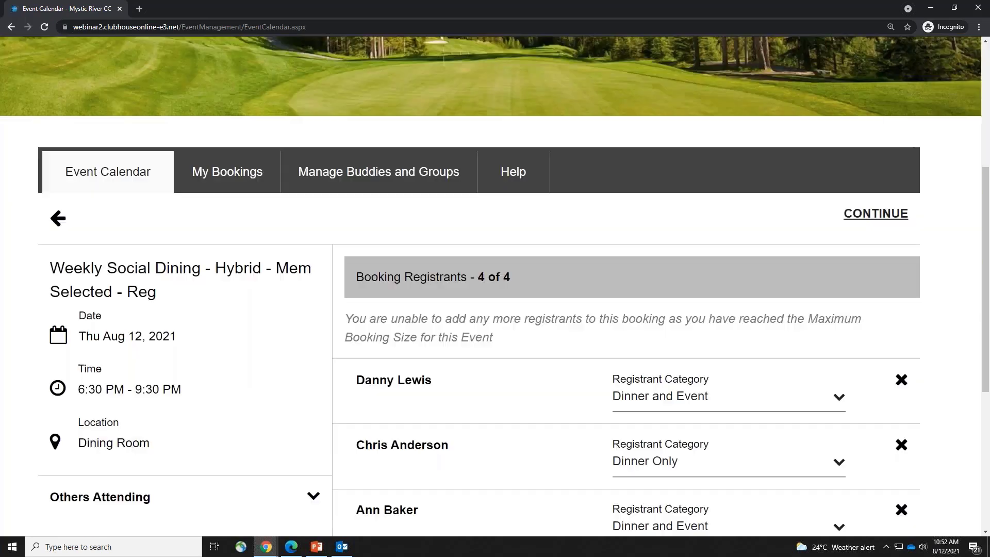
pyautogui.scroll(-3, 563, 475)
pyautogui.click(824, 463)
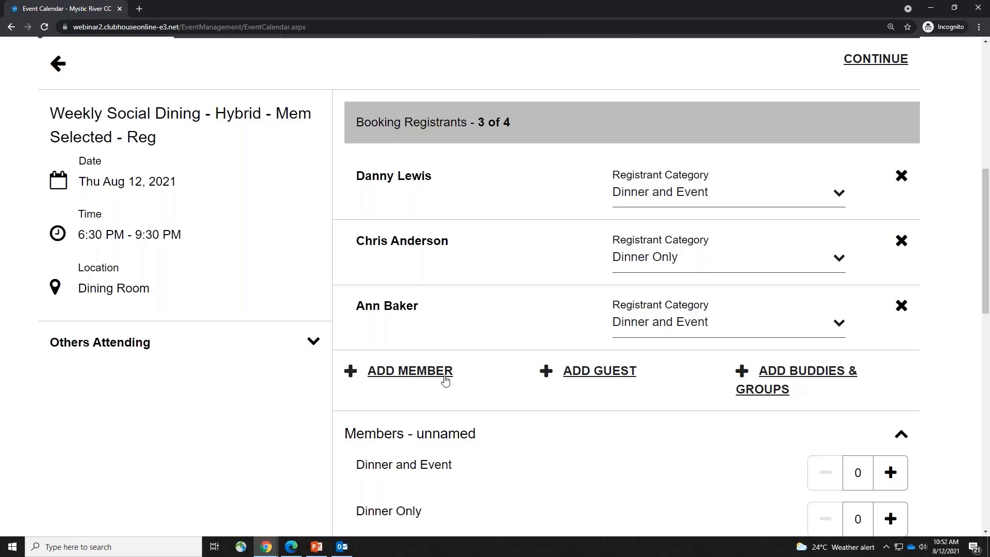
pyautogui.click(901, 242)
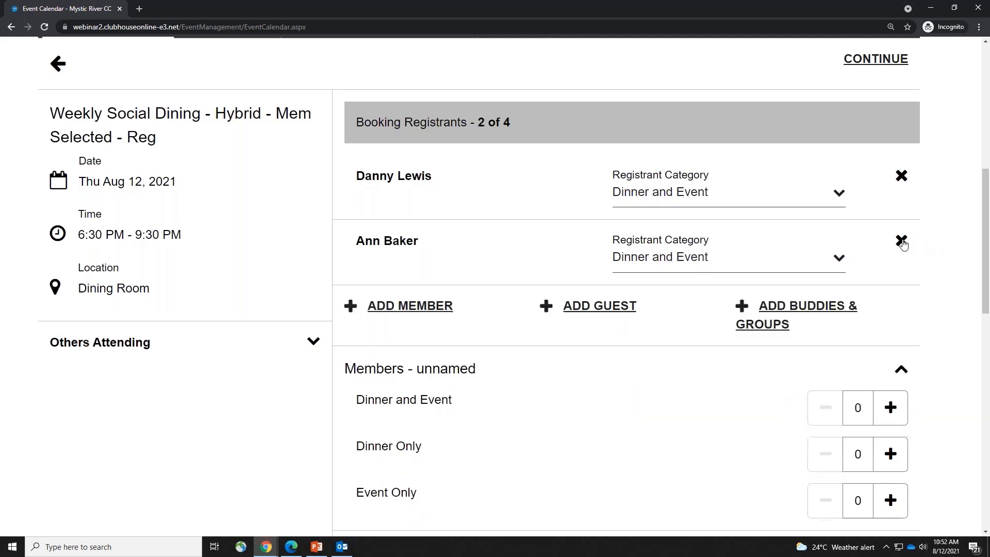
# Browse the relatives, buddies and groups available to add to the booking
pyautogui.click(800, 306)
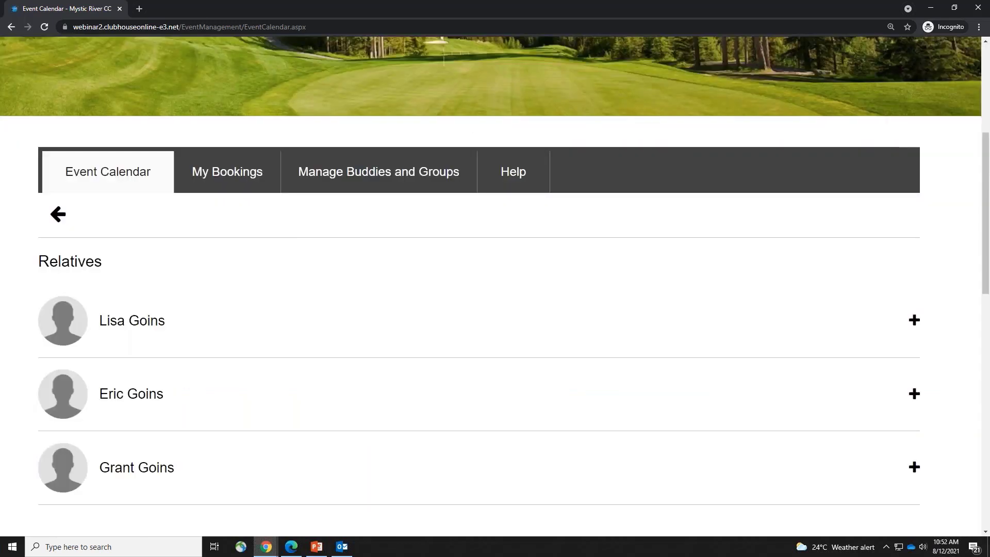
pyautogui.scroll(-1, 389, 451)
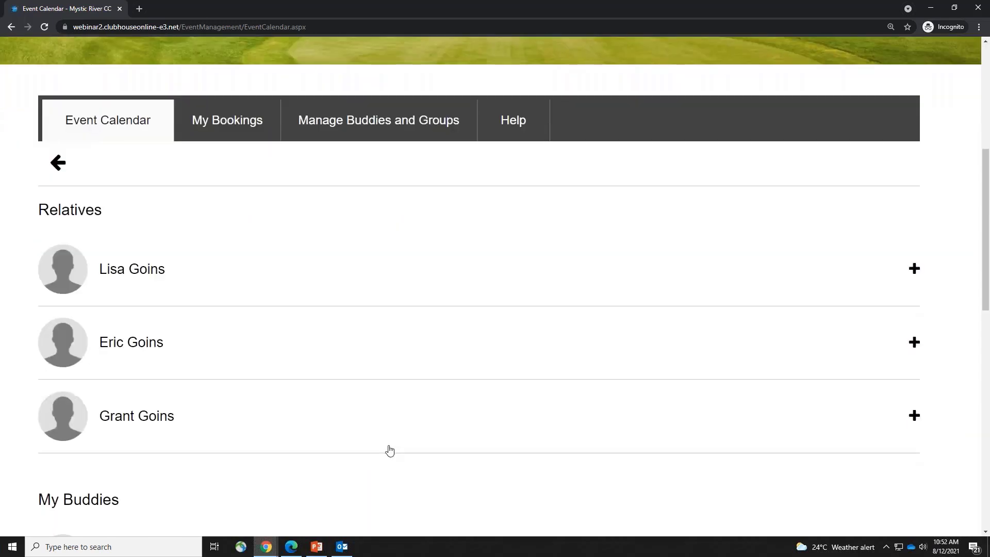
pyautogui.scroll(-2, 362, 439)
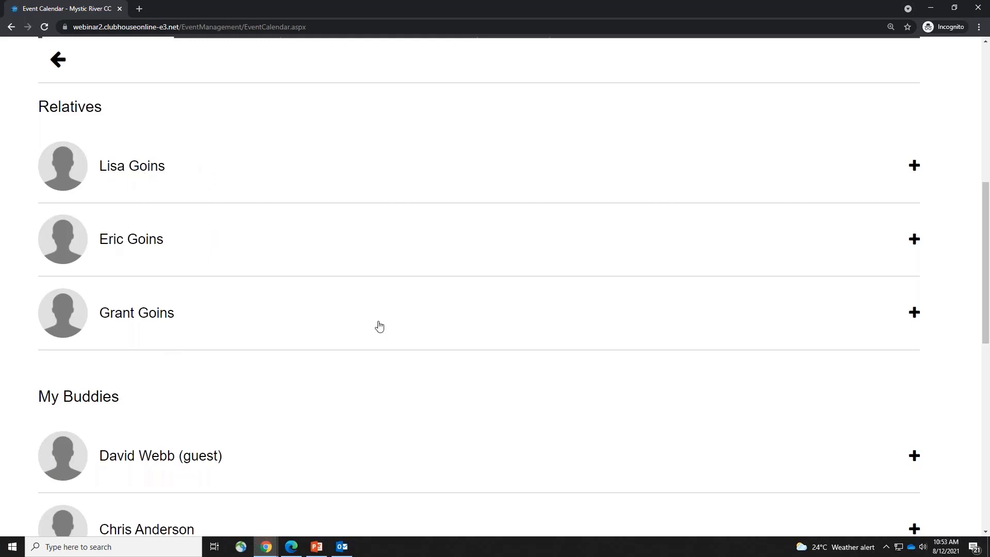
pyautogui.scroll(1, 420, 314)
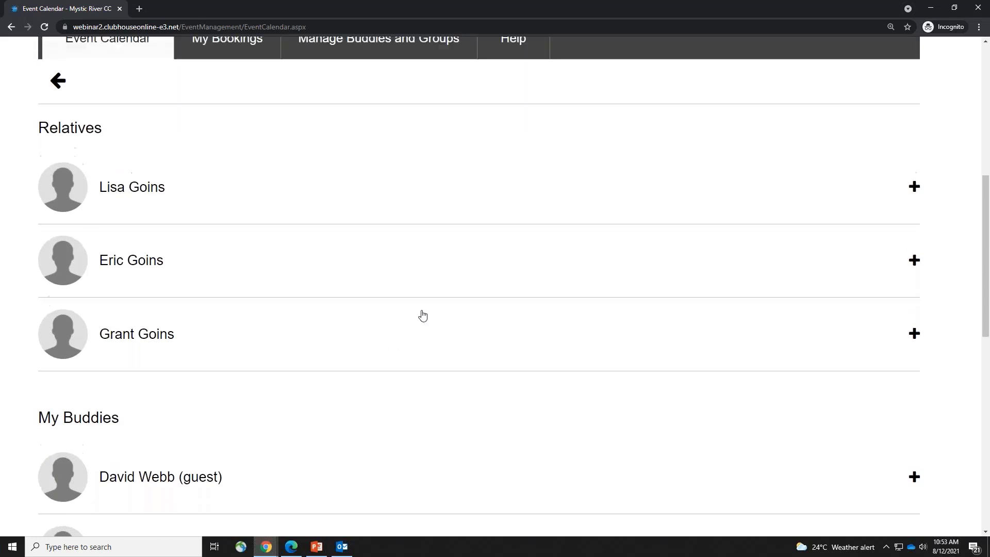
pyautogui.scroll(-4, 422, 316)
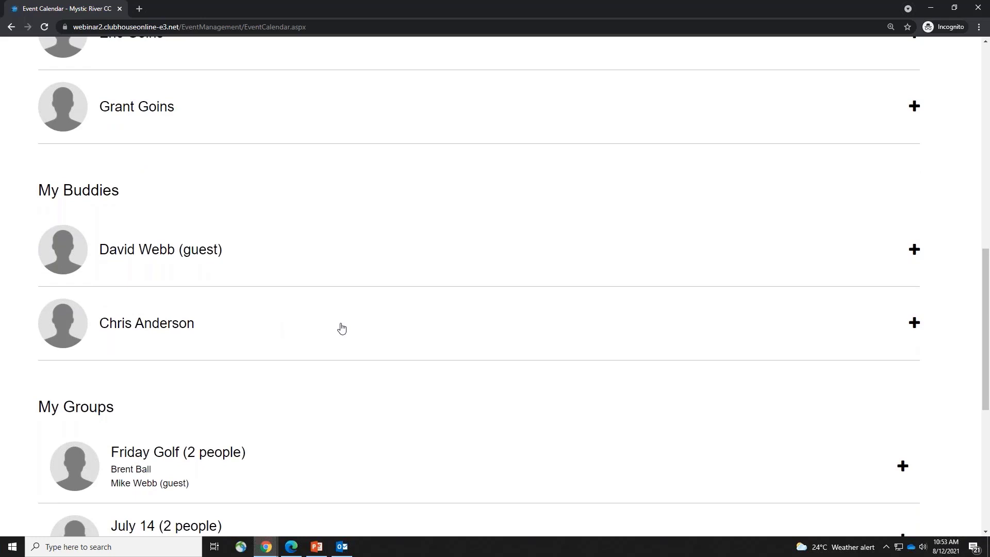
pyautogui.scroll(-3, 340, 326)
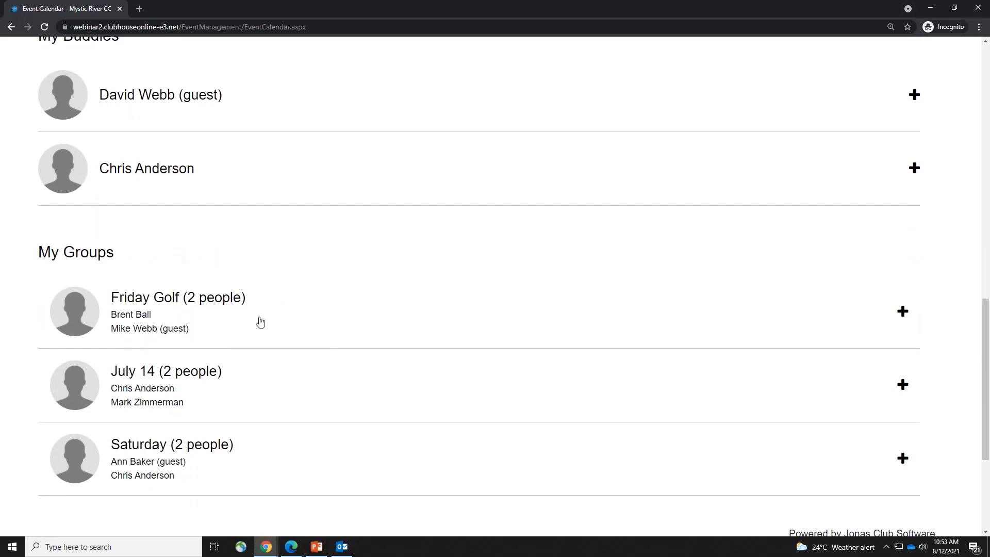
# Add the Friday Golf group under My Groups and review the full registrant list
pyautogui.click(201, 307)
pyautogui.scroll(-5, 640, 428)
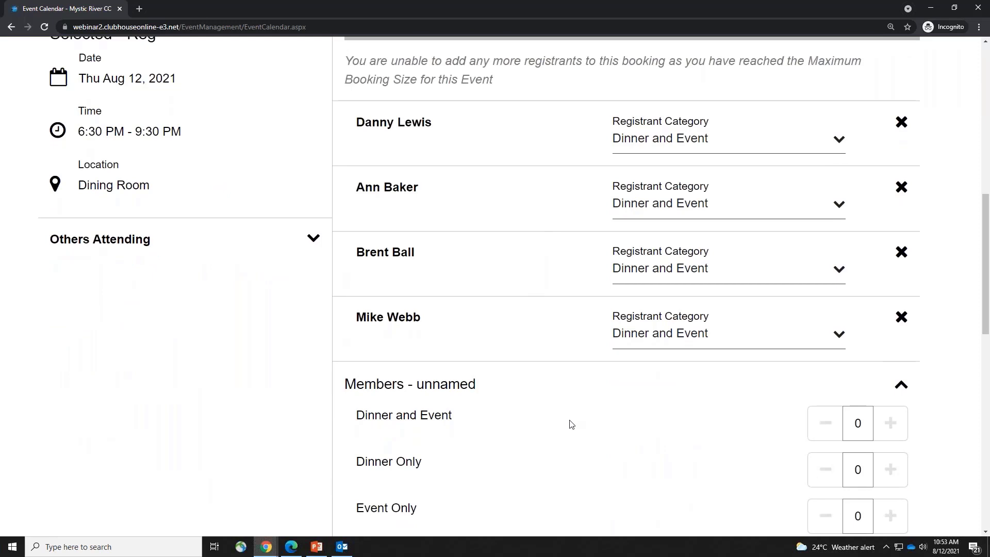
pyautogui.scroll(-1, 571, 424)
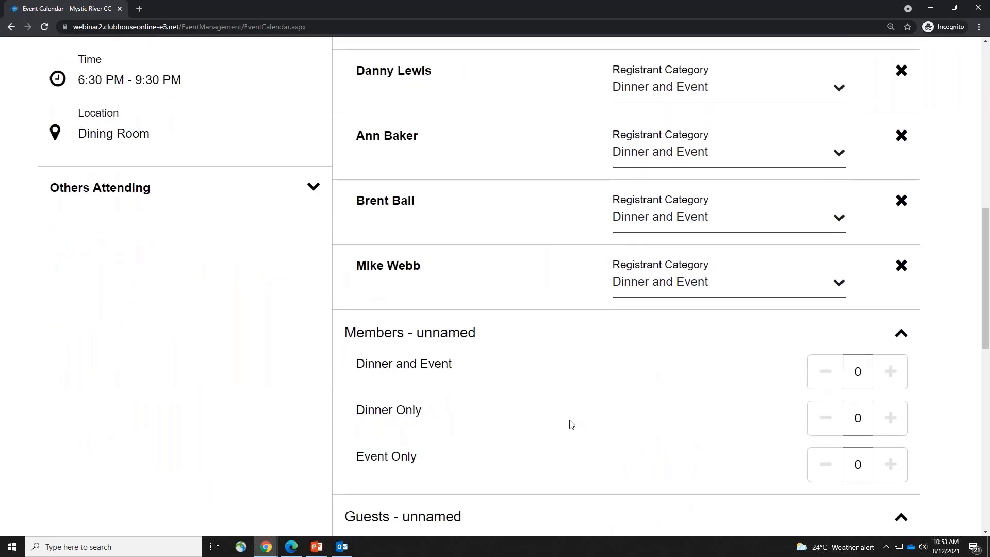
pyautogui.scroll(2, 571, 424)
pyautogui.scroll(4, 572, 425)
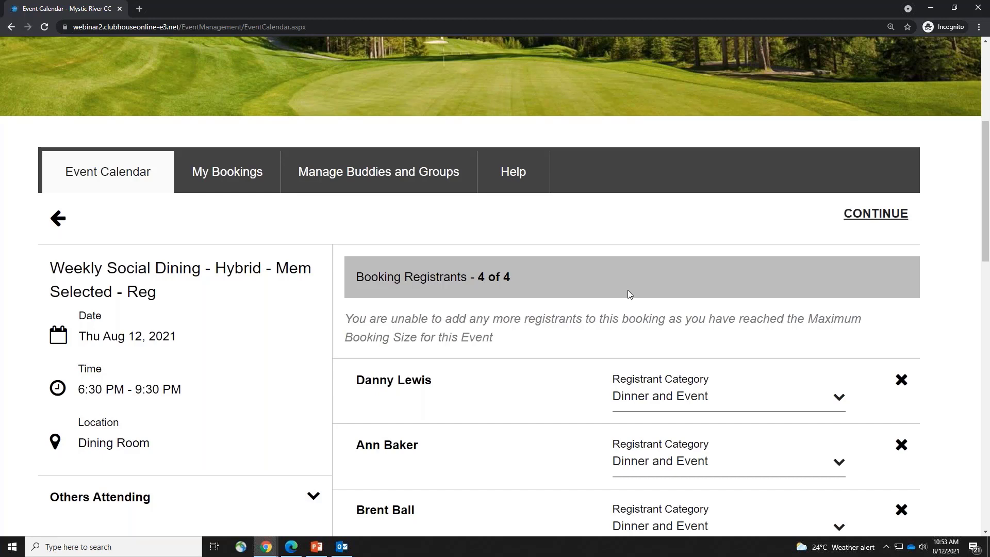
pyautogui.scroll(-4, 627, 290)
pyautogui.scroll(-1, 629, 293)
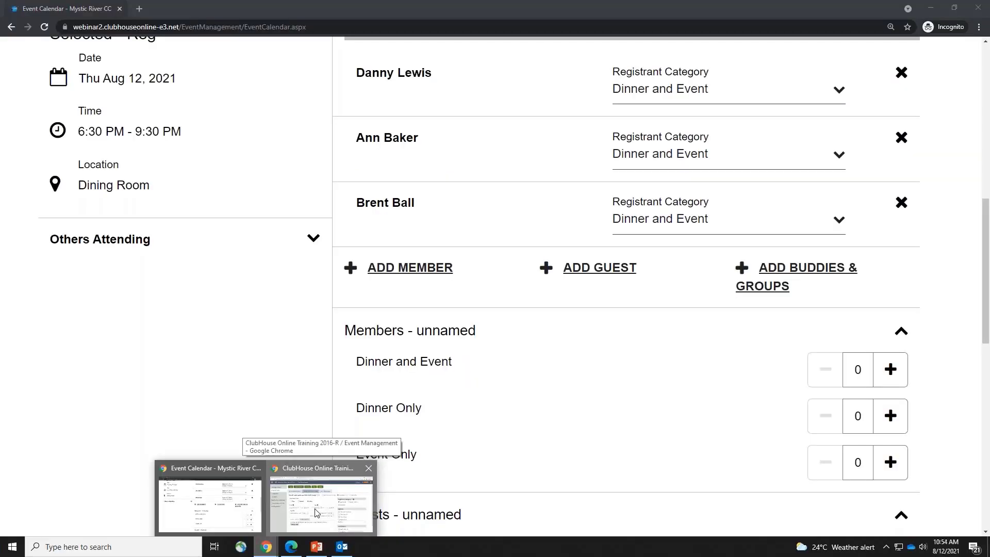
# Return to the admin Event Management window on Registration and Pricing
pyautogui.click(320, 492)
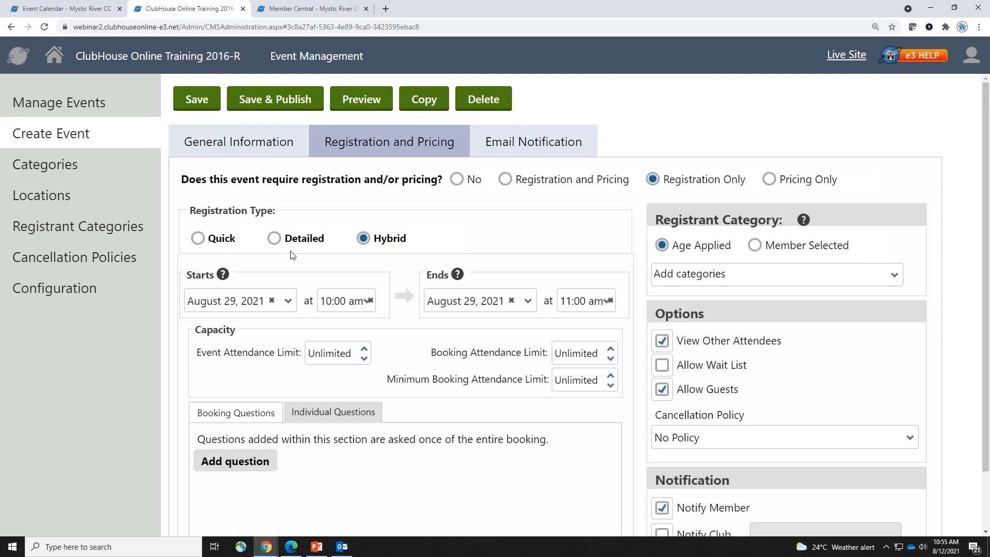
# Find the Brunch - Multi - Quick event in the Aug 15–21 weekly calendar view
pyautogui.click(266, 546)
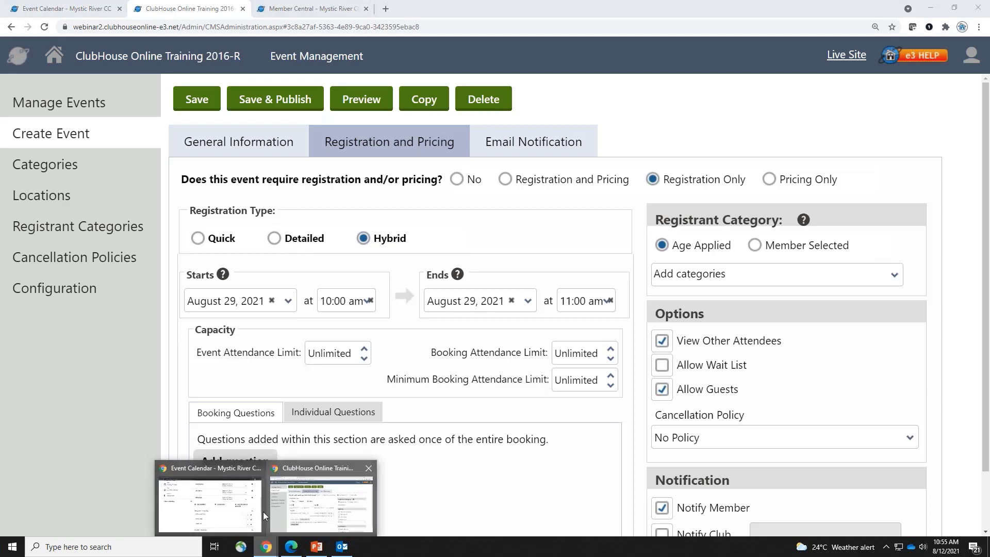
pyautogui.click(260, 508)
pyautogui.scroll(-5, 371, 304)
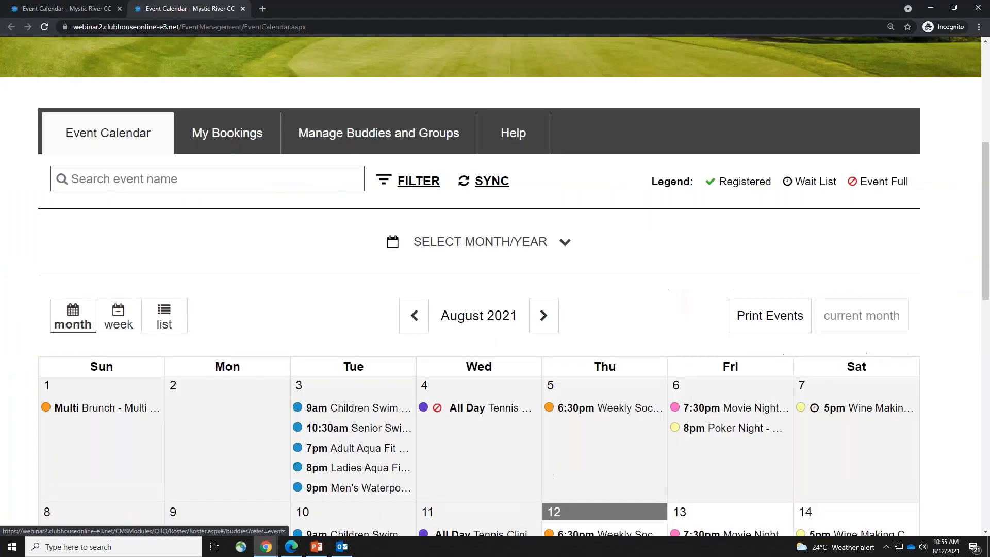
pyautogui.click(118, 315)
pyautogui.click(559, 355)
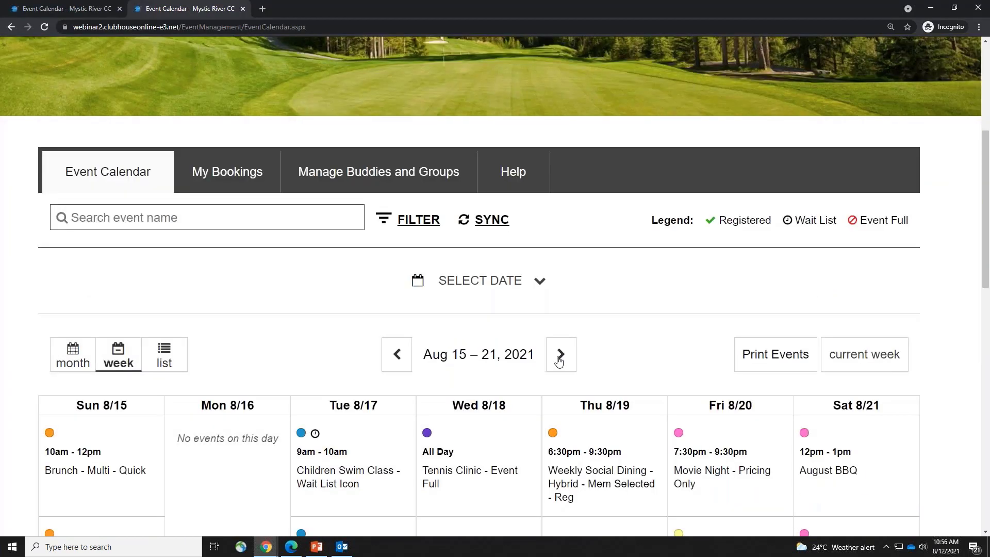
pyautogui.scroll(-2, 559, 361)
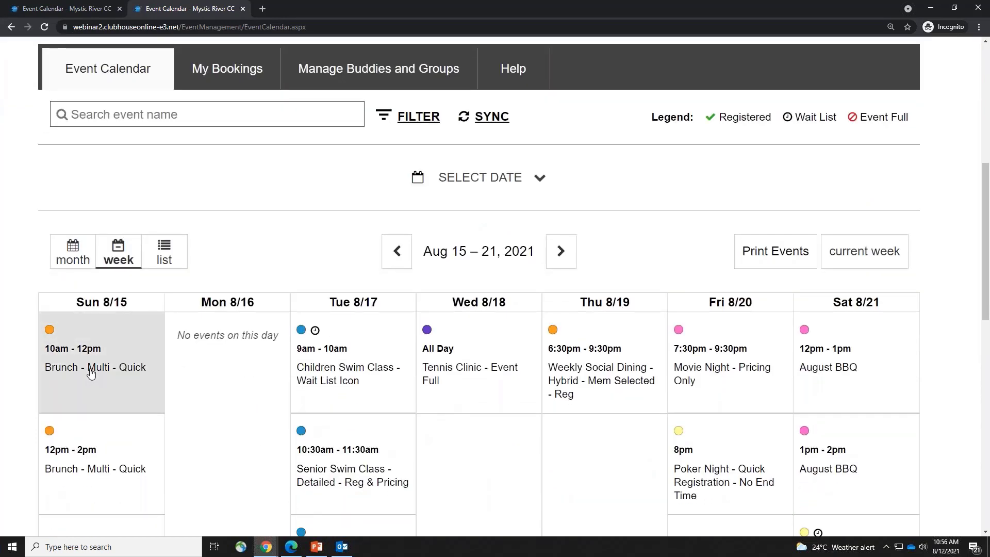
pyautogui.click(90, 373)
pyautogui.scroll(-5, 90, 365)
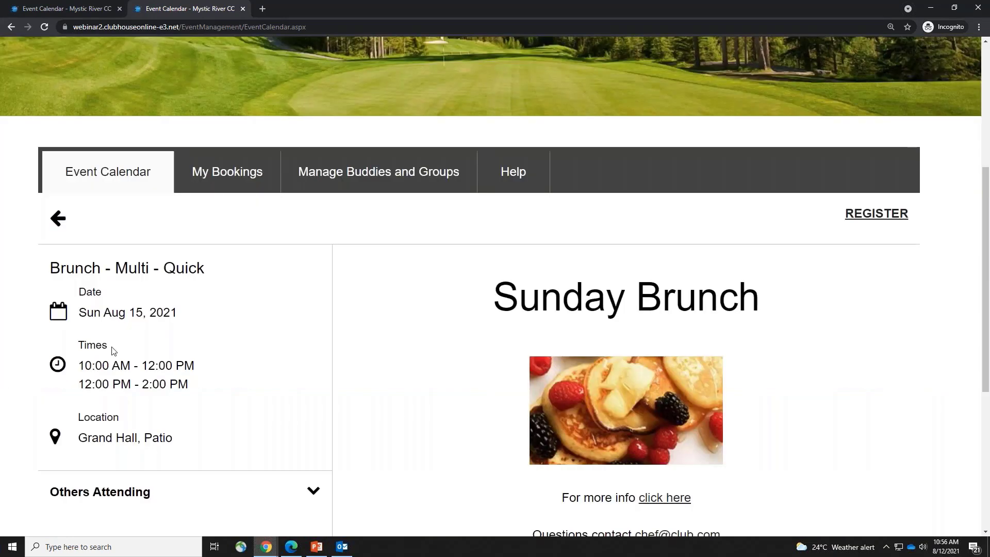
# Register two Members Child (under 13) for the brunch and check its available times
pyautogui.click(891, 213)
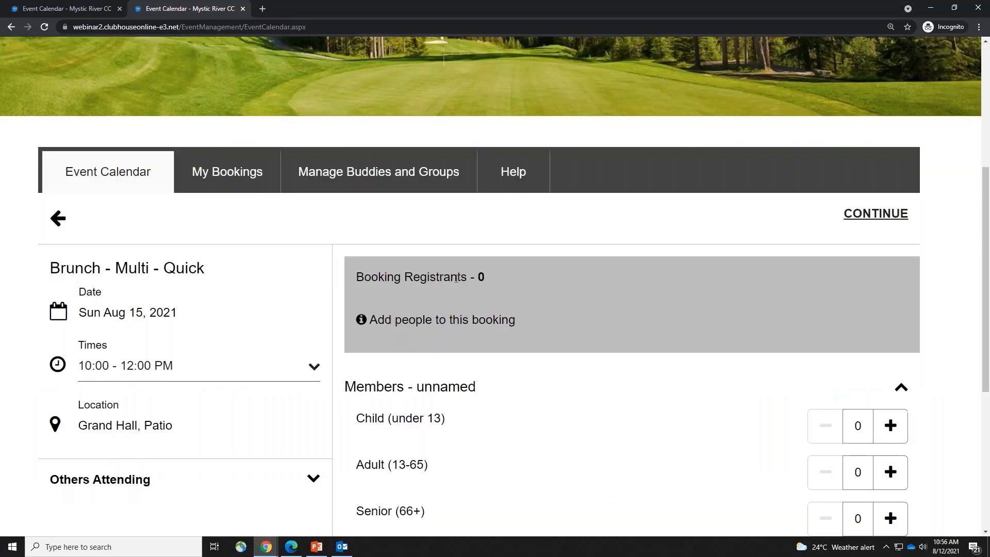
pyautogui.scroll(-2, 622, 309)
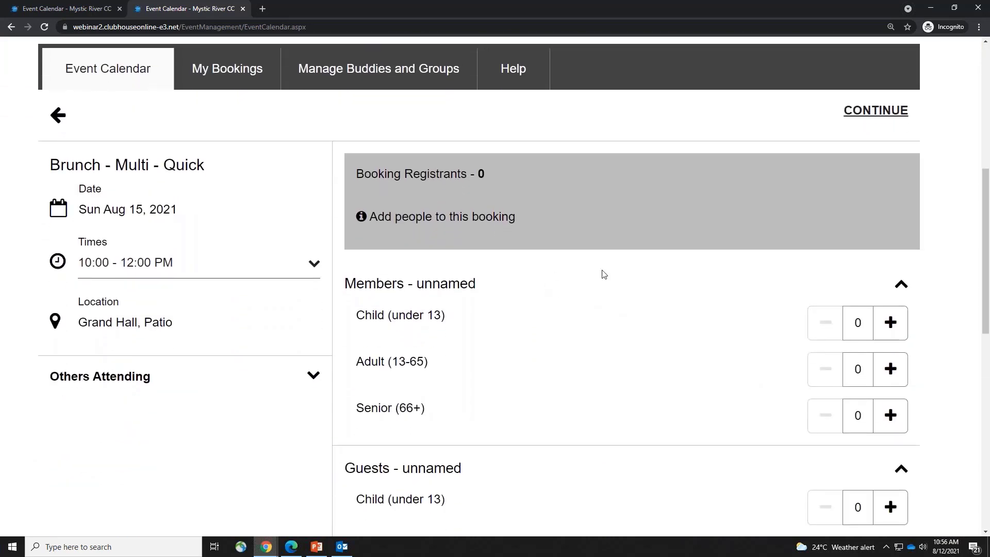
pyautogui.scroll(7, 604, 274)
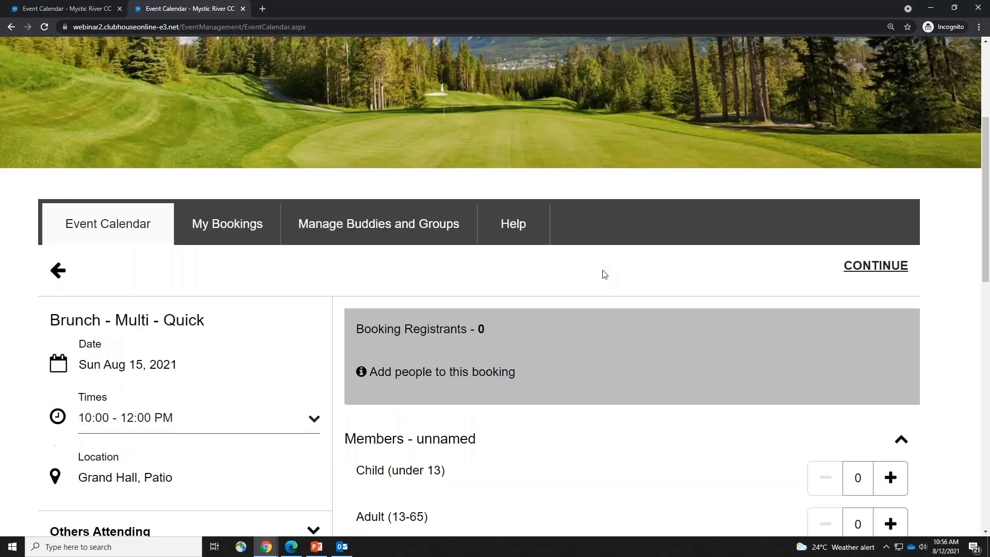
pyautogui.scroll(-6, 676, 334)
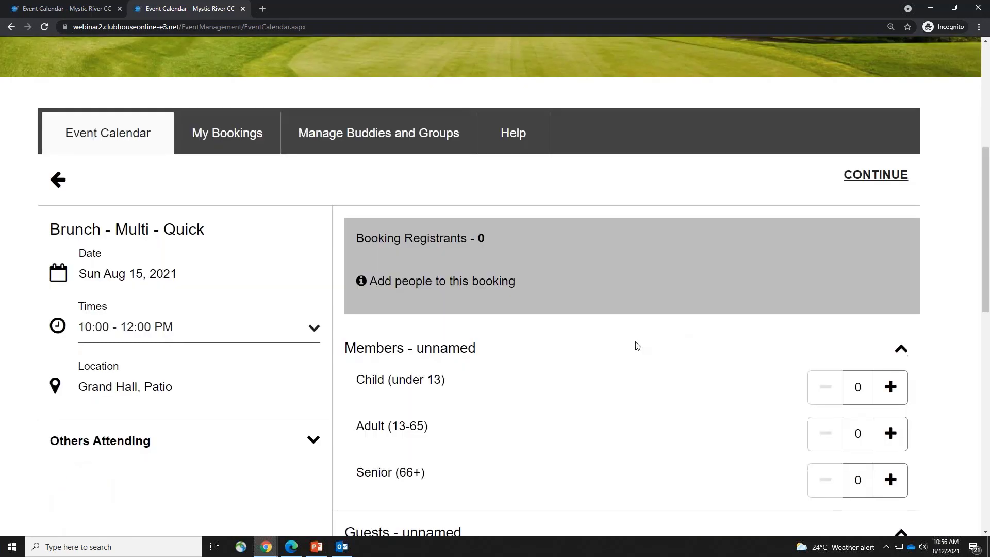
pyautogui.click(890, 388)
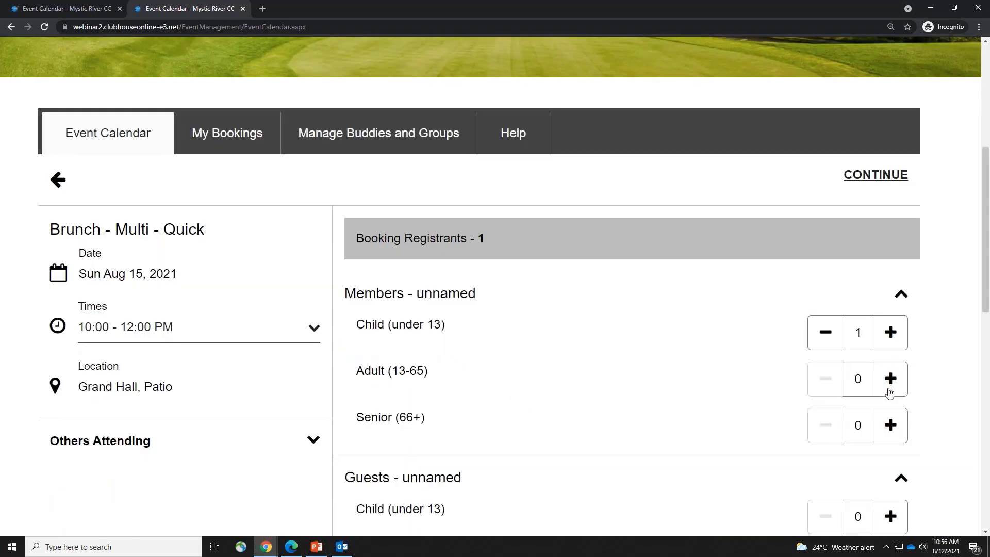
pyautogui.click(891, 342)
pyautogui.scroll(-2, 669, 426)
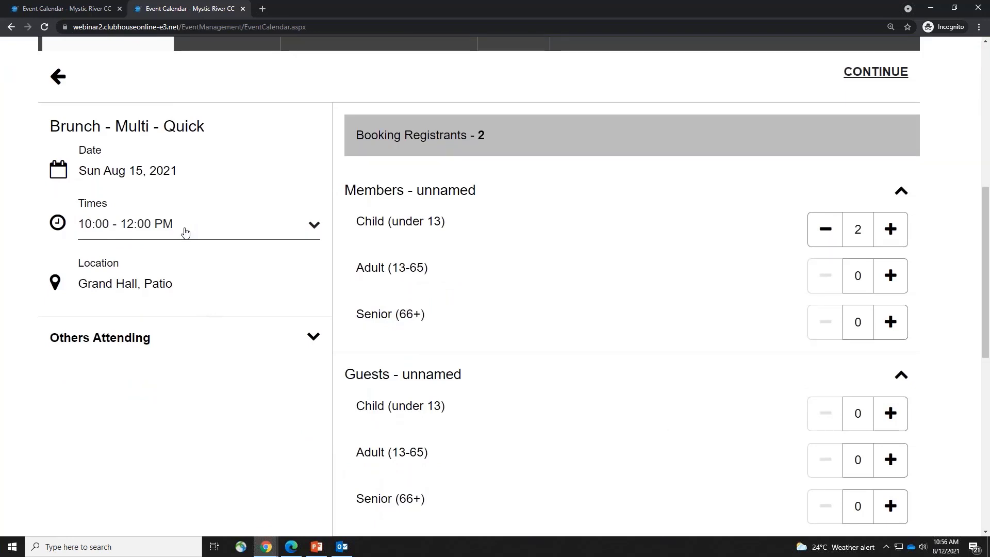
pyautogui.click(185, 230)
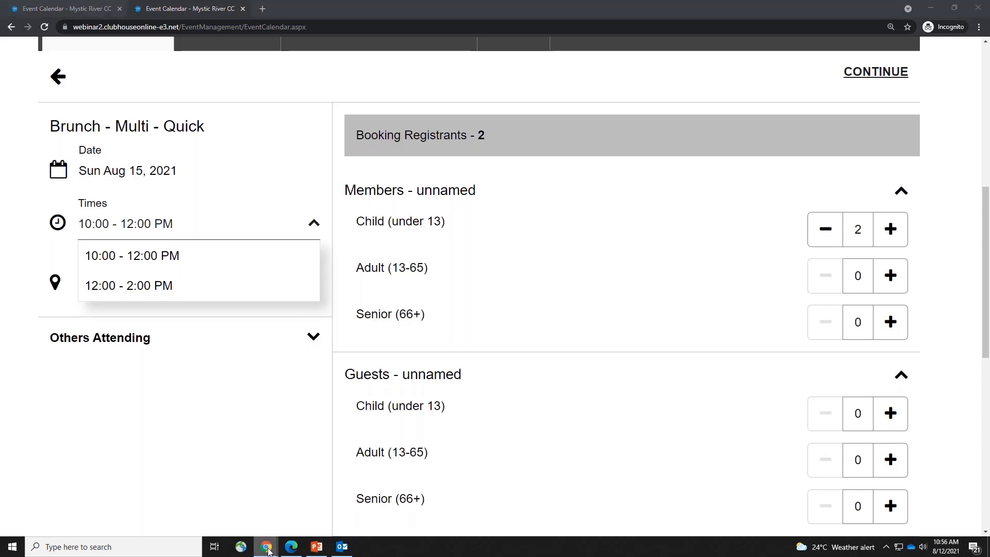
pyautogui.moveTo(266, 545)
pyautogui.click(317, 490)
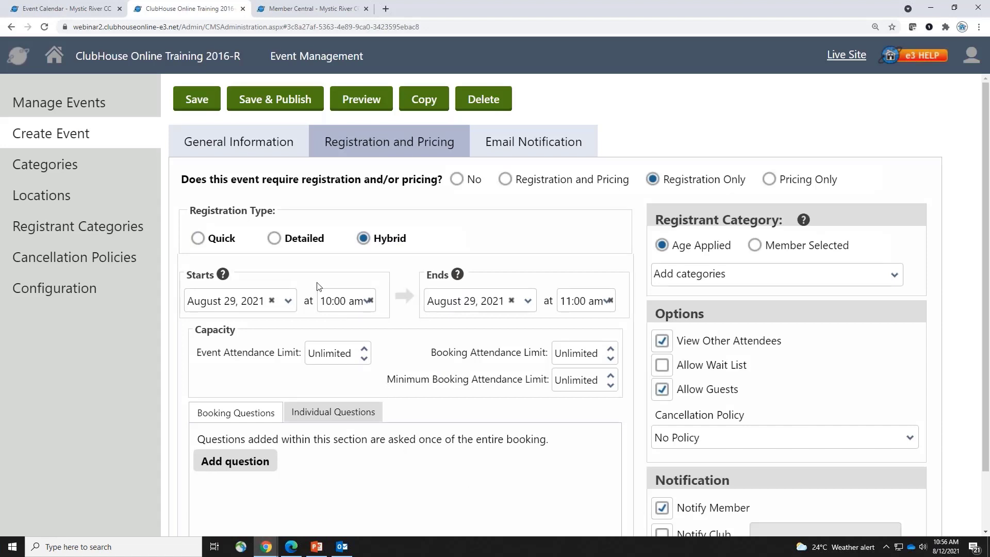
# Keep the Hybrid registration type and set the registration start date to August 12, 2021
pyautogui.click(199, 241)
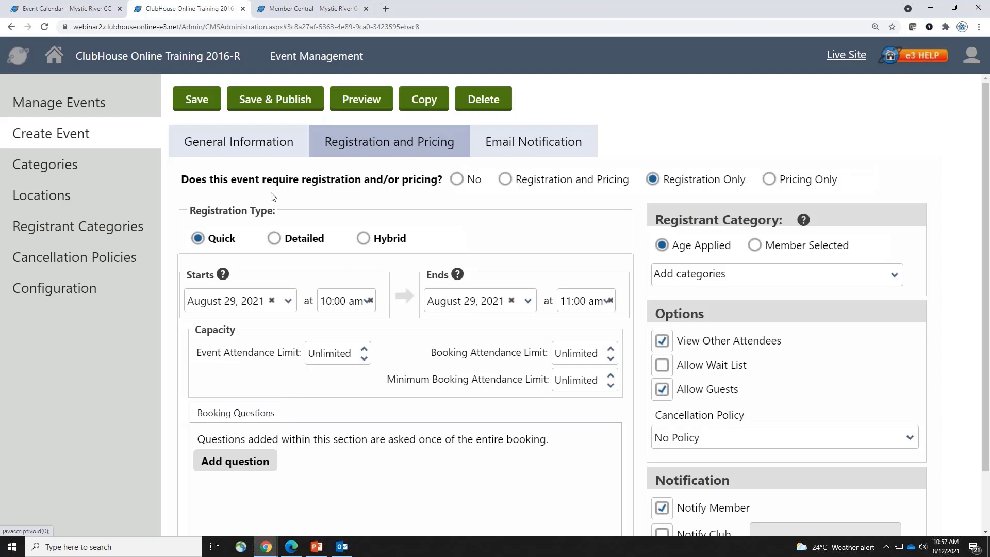
pyautogui.click(275, 238)
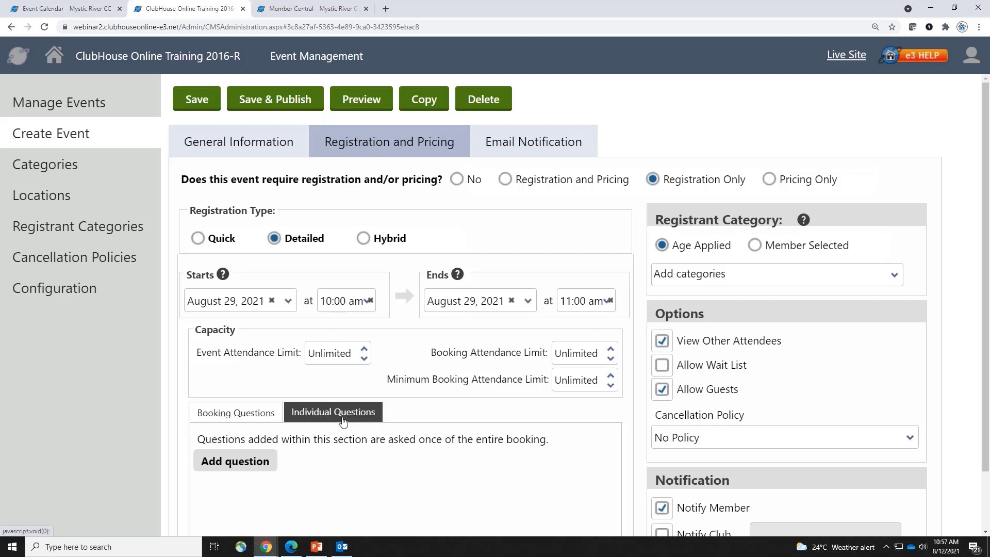
pyautogui.click(367, 241)
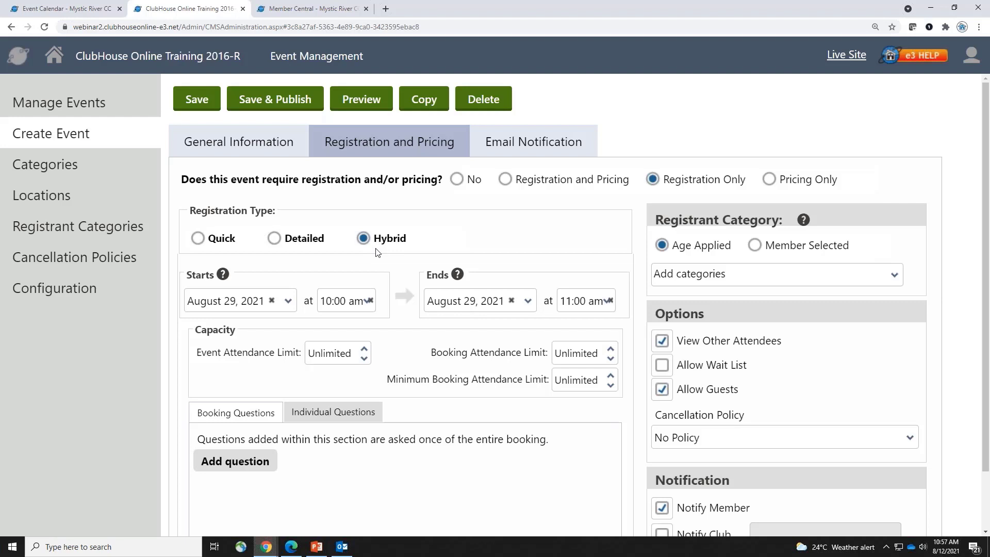
pyautogui.click(287, 301)
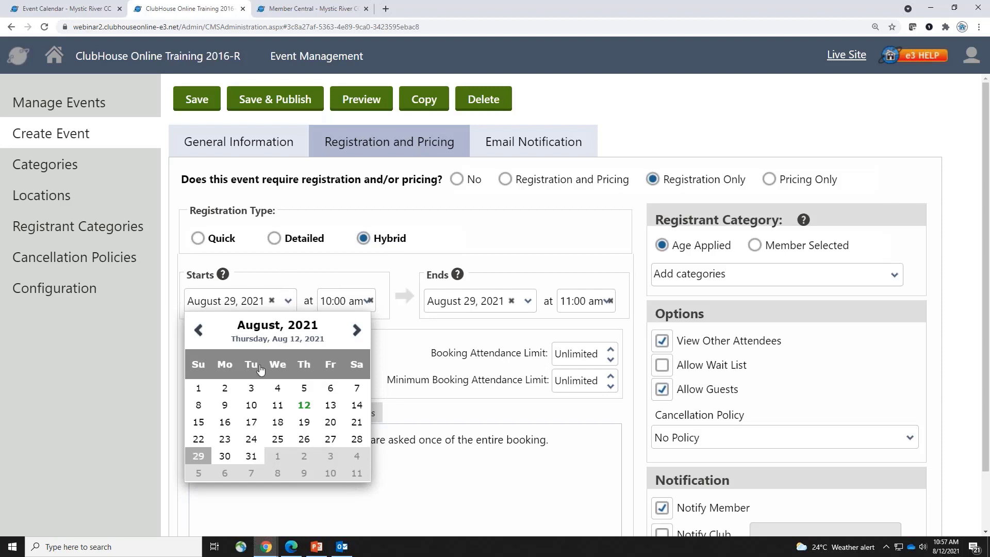
pyautogui.click(232, 149)
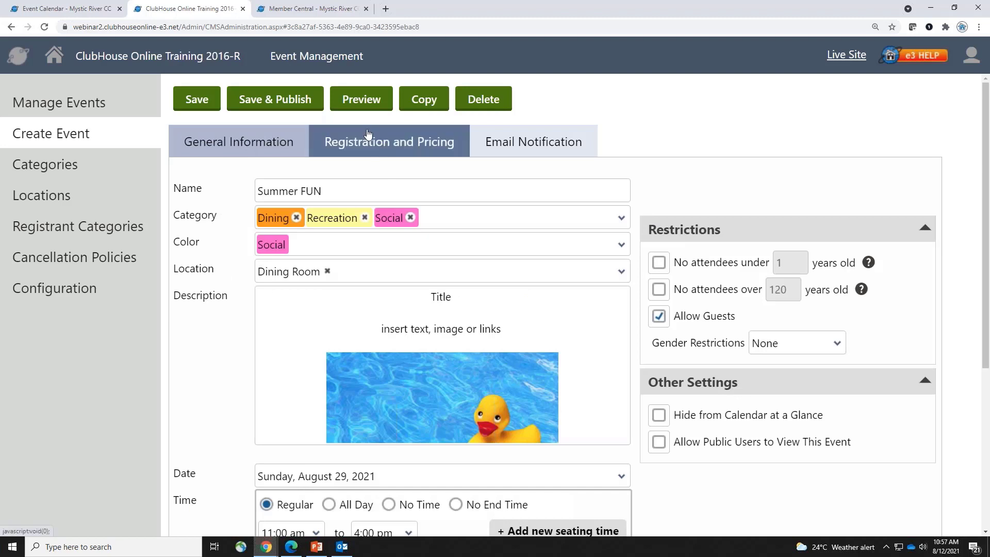
pyautogui.click(384, 146)
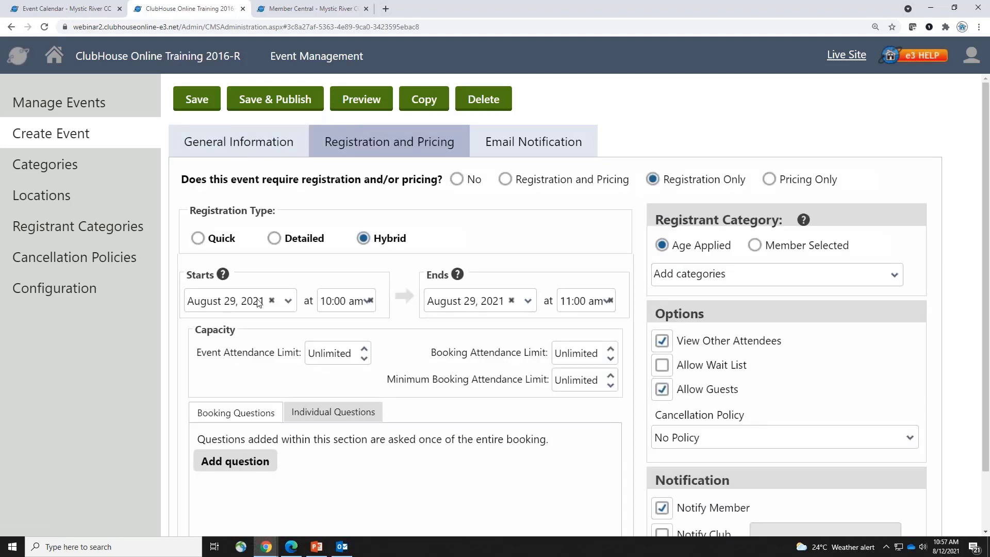
pyautogui.click(288, 302)
pyautogui.click(304, 405)
pyautogui.click(527, 302)
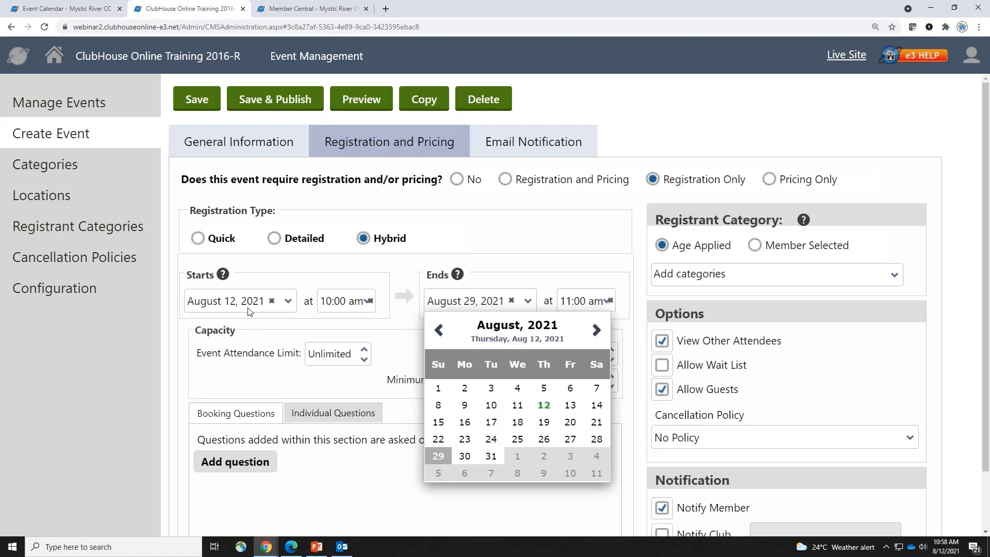
# Set the event attendance limit to 50, leaving booking and minimum booking limits Unlimited
pyautogui.click(386, 342)
pyautogui.click(333, 353)
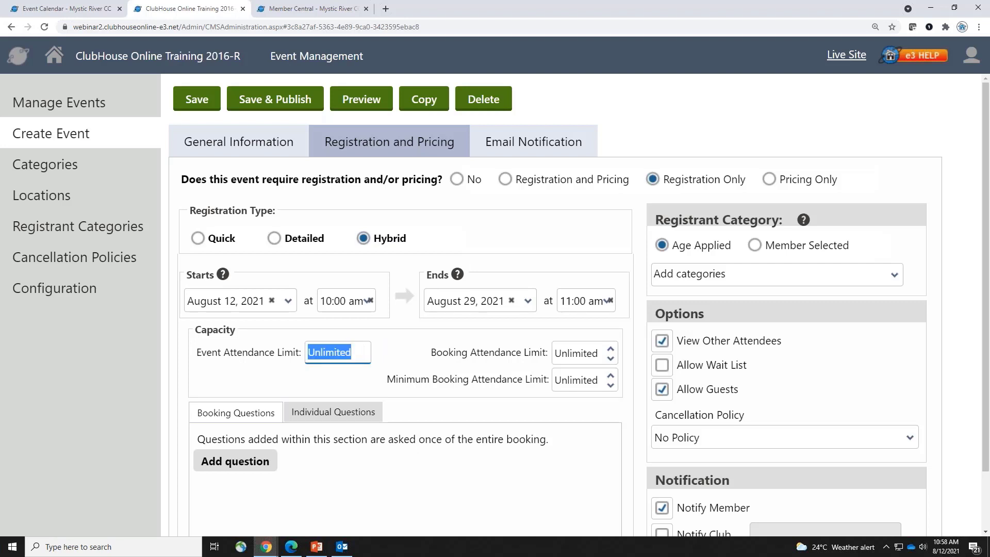
pyautogui.write('50')
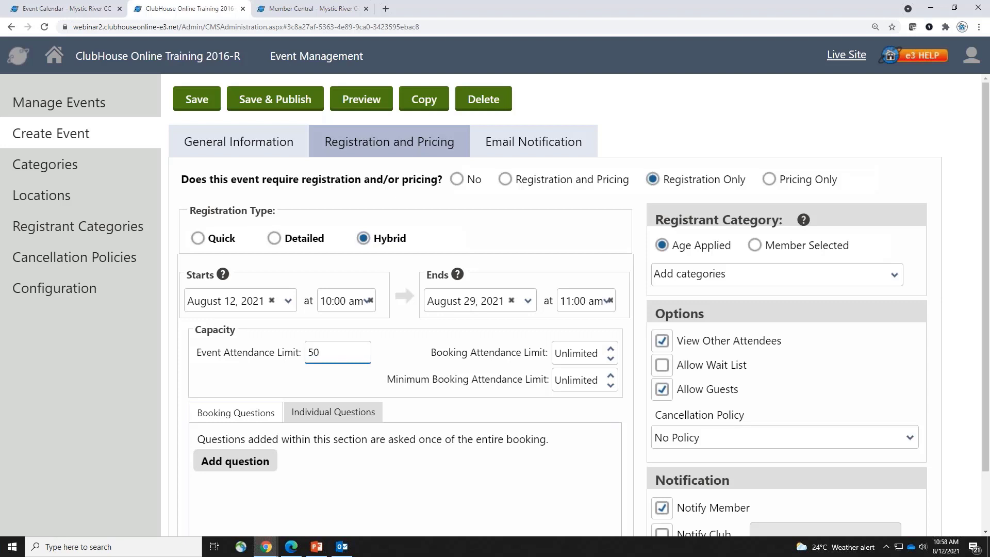
pyautogui.doubleClick(588, 352)
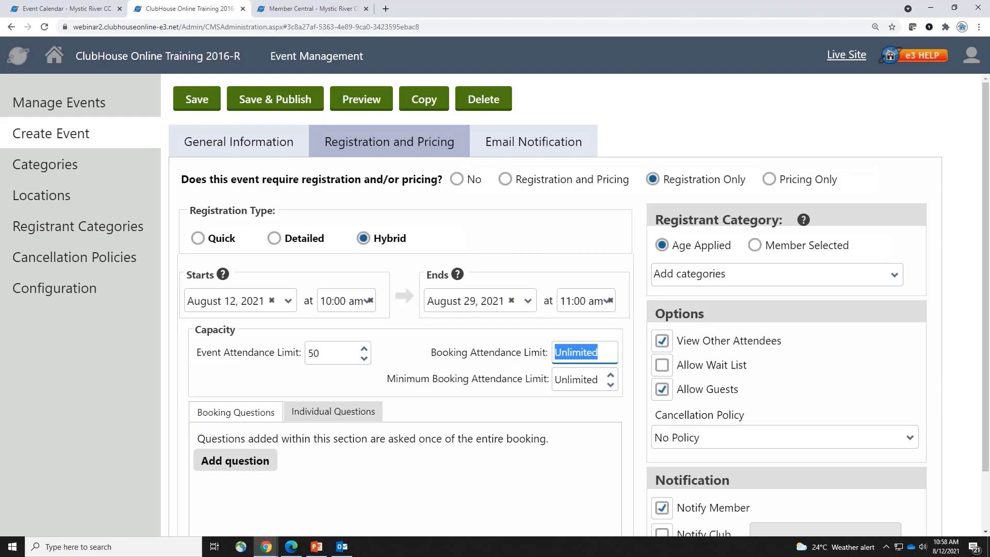
pyautogui.write('10')
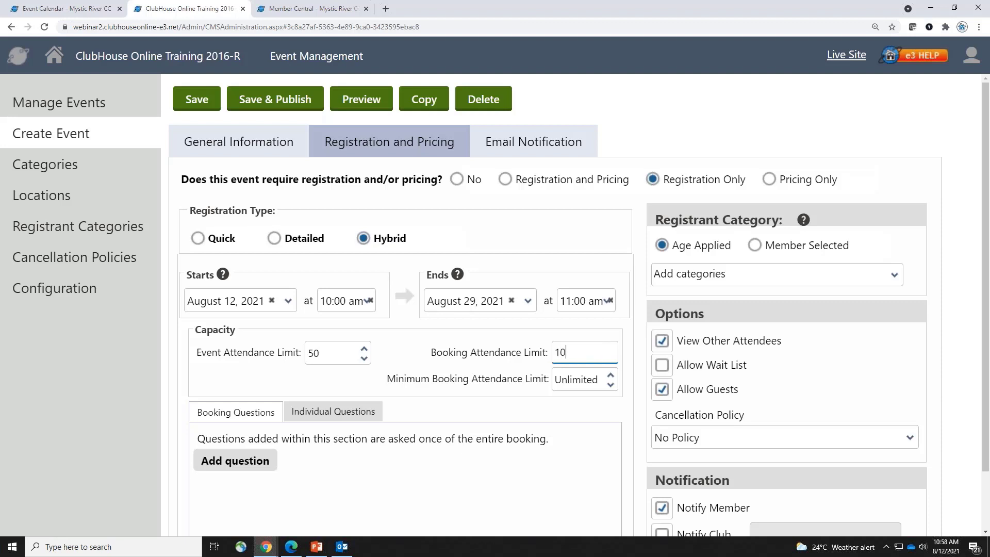
pyautogui.press('BackSpace')
pyautogui.press('BackSpace')
pyautogui.click(508, 386)
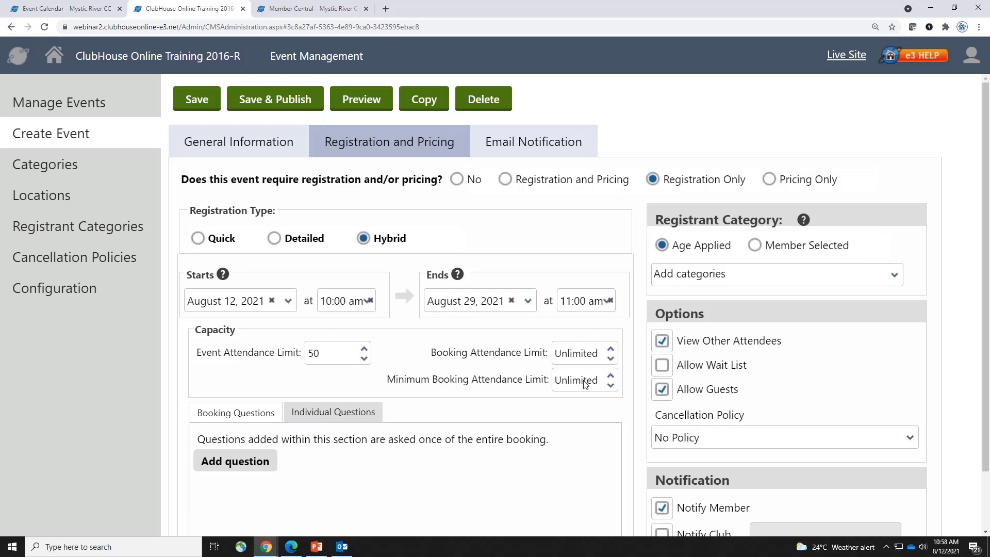
pyautogui.click(585, 384)
pyautogui.write('2')
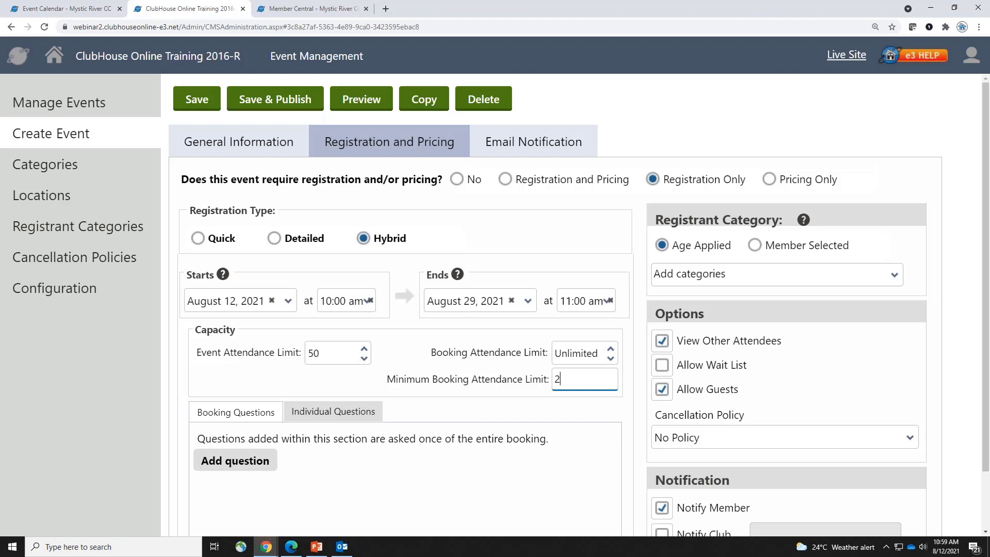
pyautogui.press('BackSpace')
pyautogui.click(509, 383)
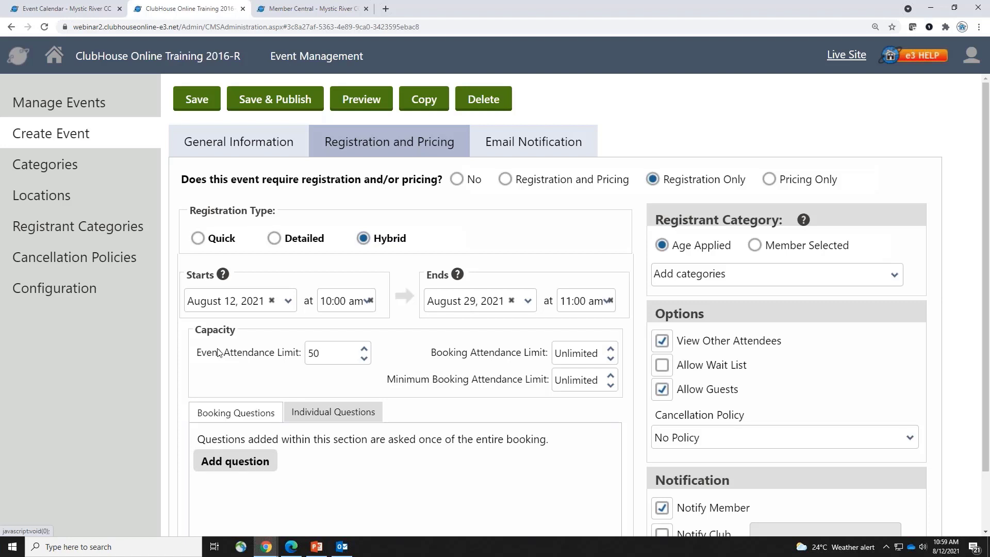
pyautogui.click(266, 546)
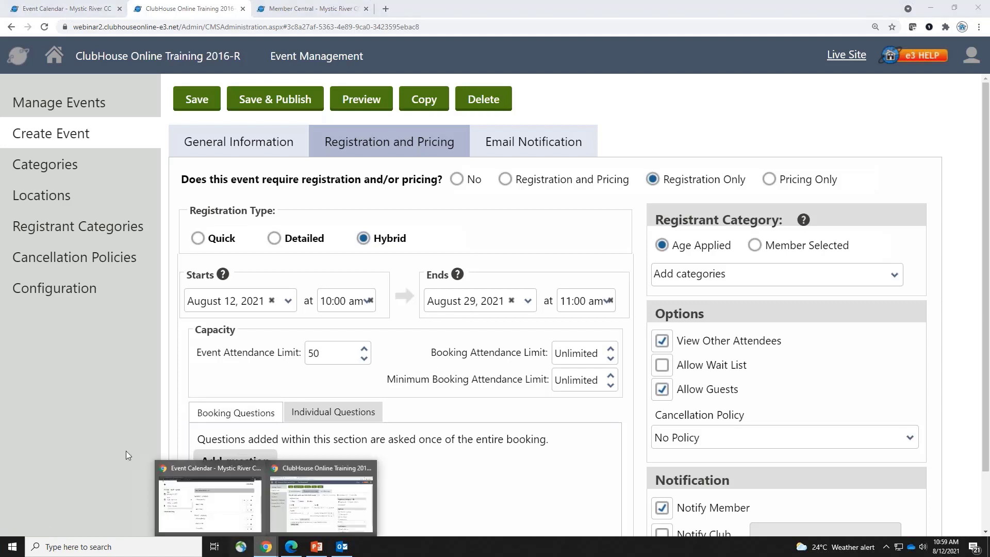
# On the Weekly Social Dining booking page, add 'highchair' as a request note and continue
pyautogui.click(210, 502)
pyautogui.click(90, 9)
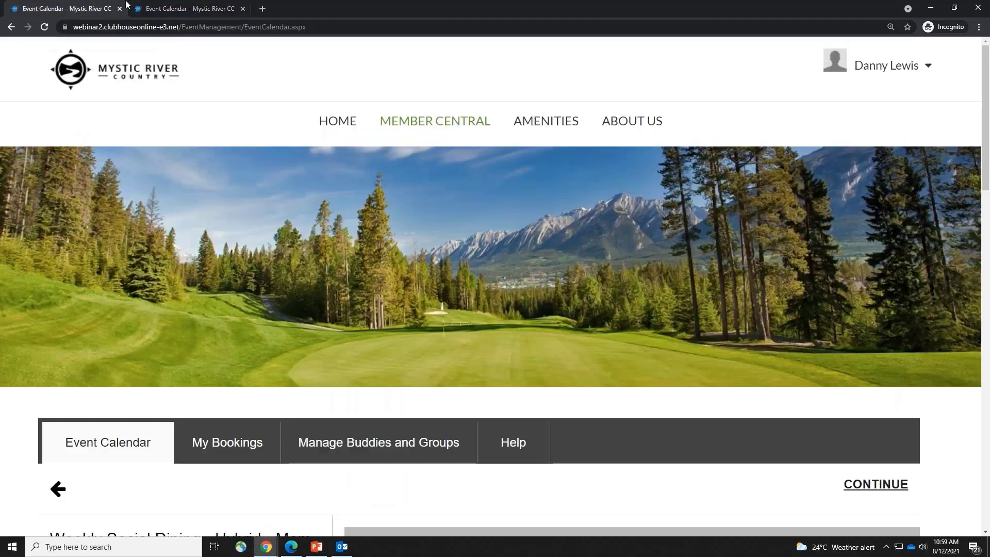
pyautogui.scroll(-6, 741, 351)
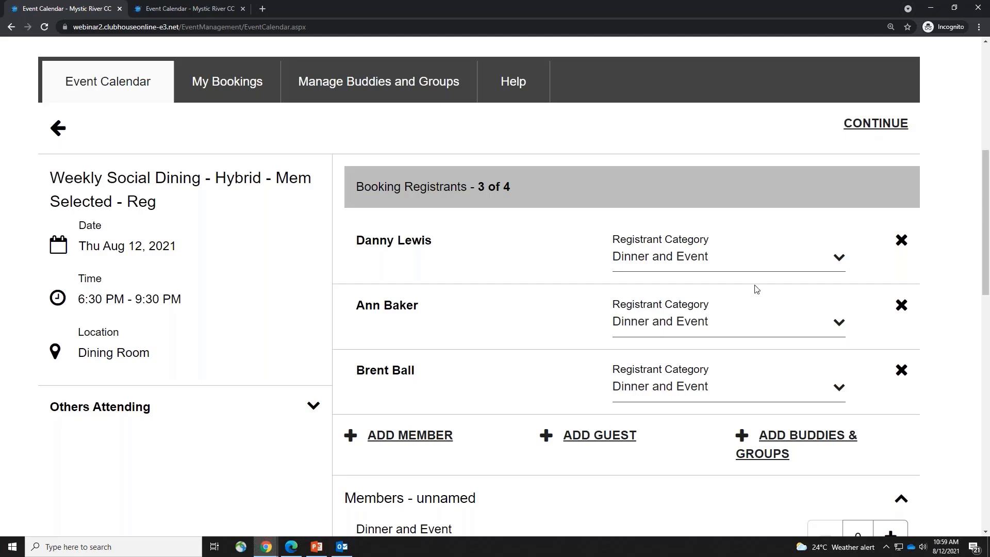
pyautogui.scroll(-8, 755, 290)
pyautogui.scroll(-4, 755, 289)
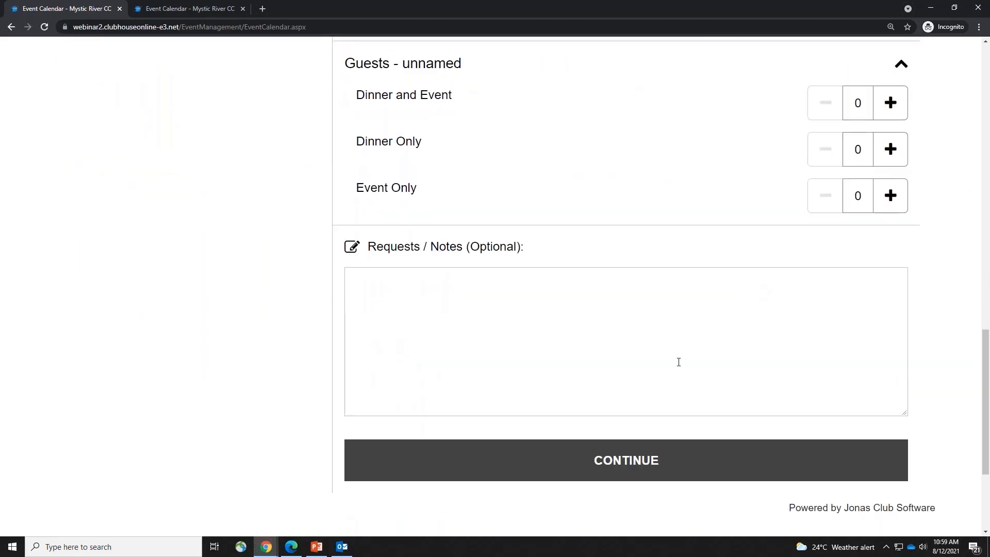
pyautogui.click(460, 362)
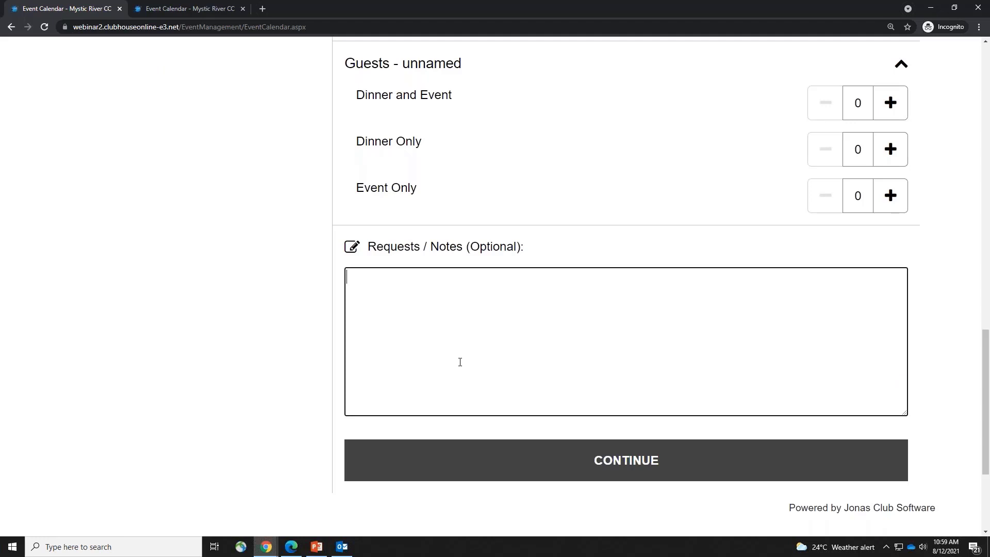
pyautogui.write('highchair')
pyautogui.click(675, 458)
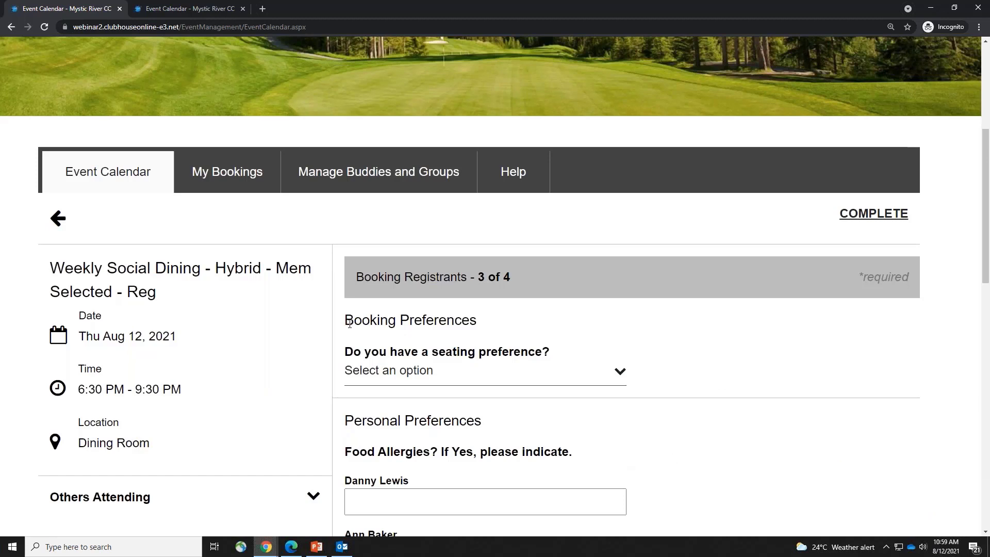
# Review the booking's seating, food allergy and required entree questions without changing them
pyautogui.moveTo(345, 319); pyautogui.dragTo(494, 323)
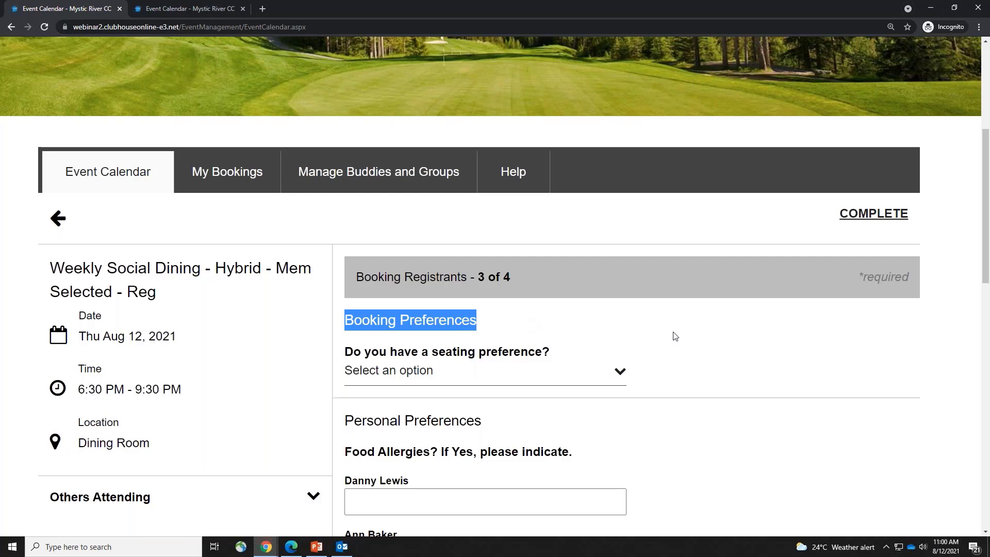
pyautogui.scroll(-2, 680, 339)
pyautogui.click(578, 273)
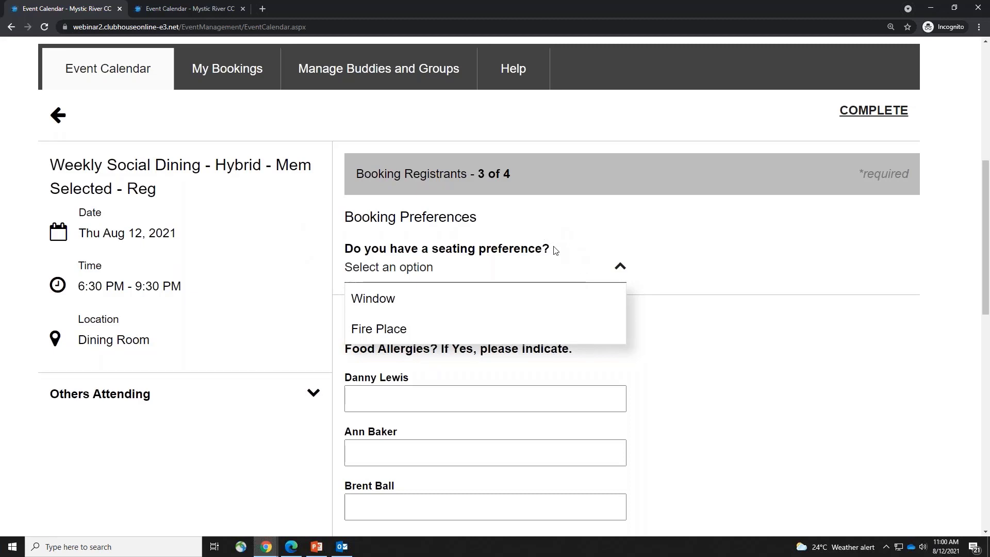
pyautogui.click(703, 322)
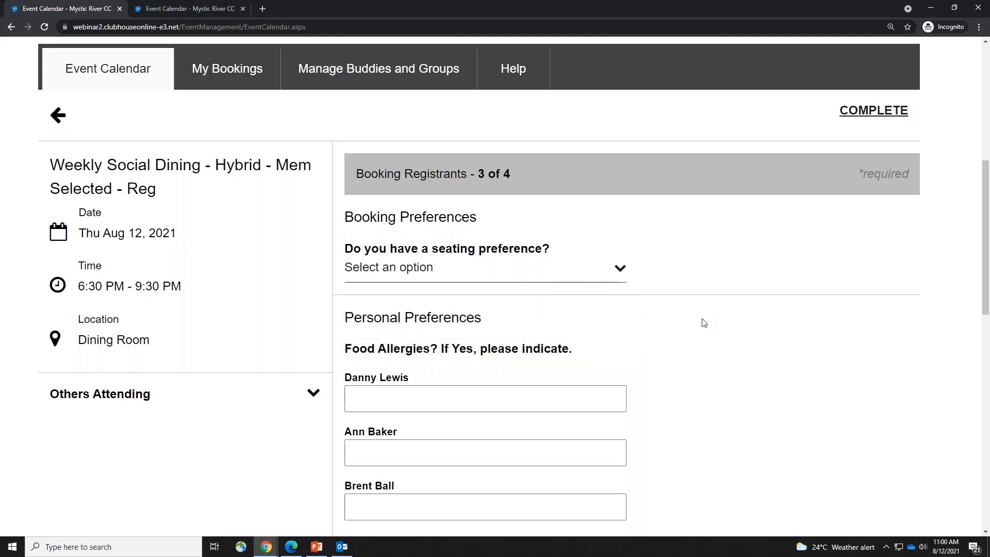
pyautogui.moveTo(344, 216); pyautogui.dragTo(581, 269)
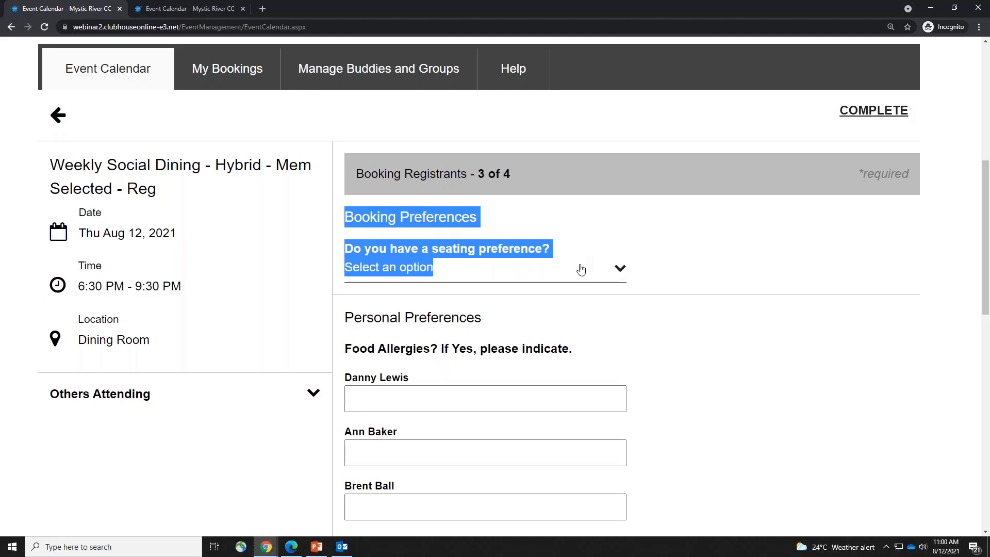
pyautogui.click(703, 320)
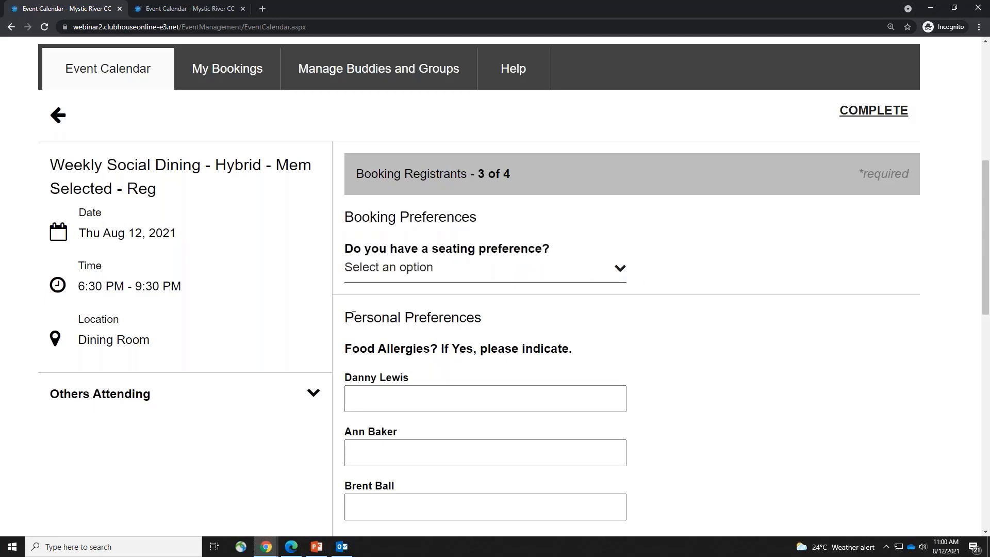
pyautogui.moveTo(354, 317); pyautogui.dragTo(487, 316)
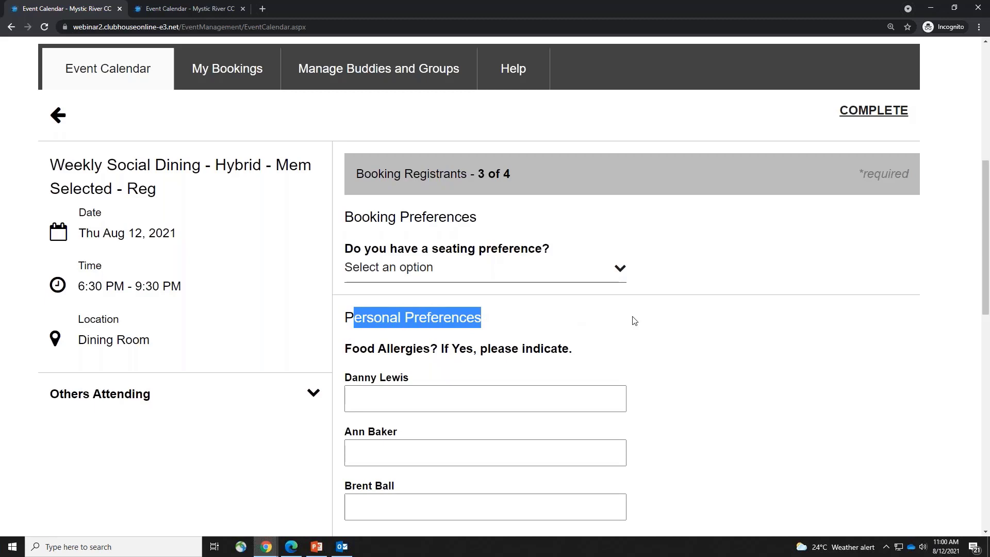
pyautogui.scroll(-1, 665, 350)
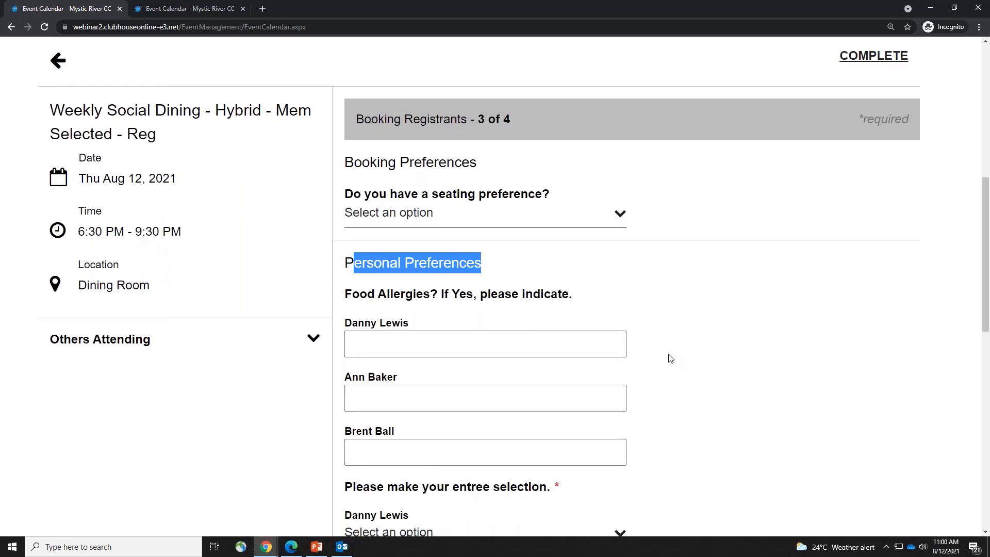
pyautogui.scroll(-2, 669, 356)
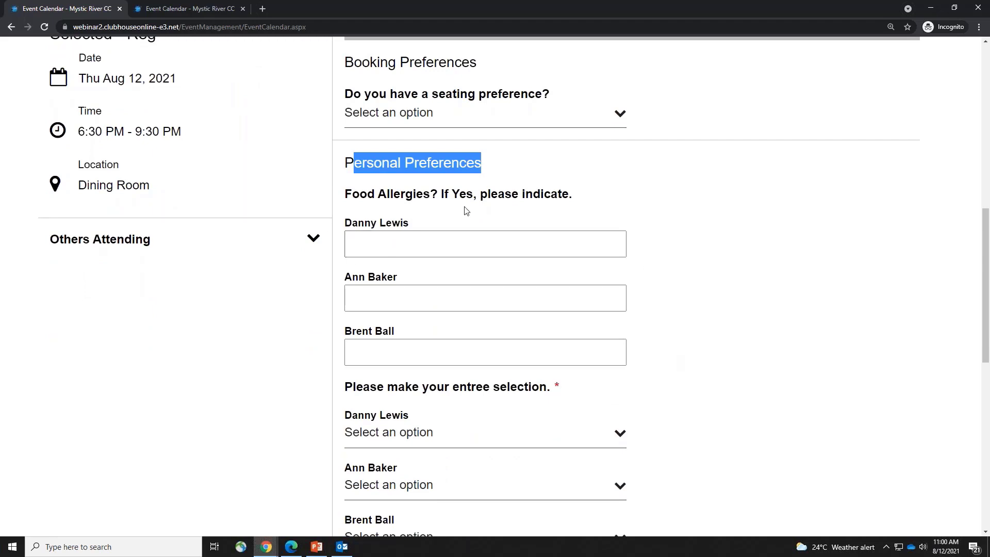
pyautogui.click(404, 234)
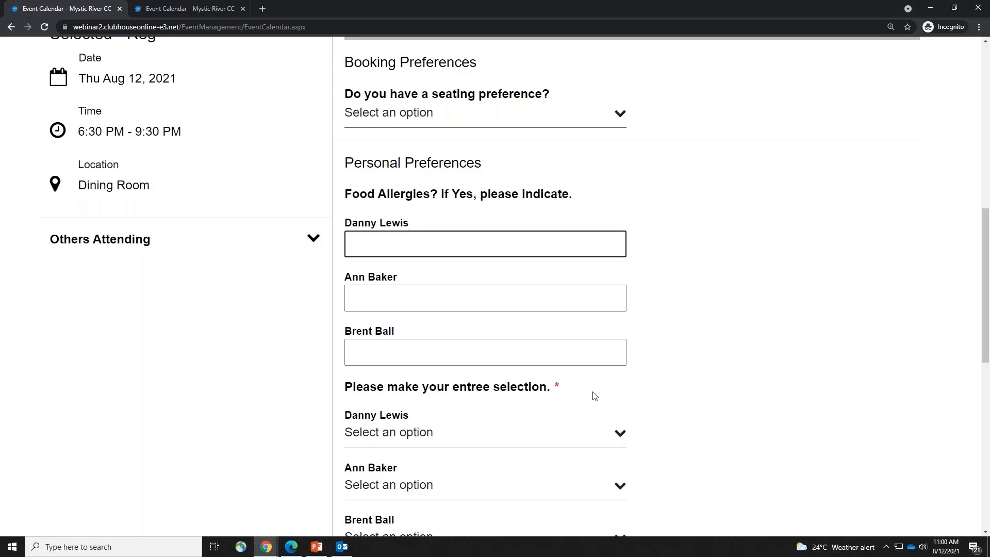
pyautogui.moveTo(569, 387); pyautogui.dragTo(529, 387)
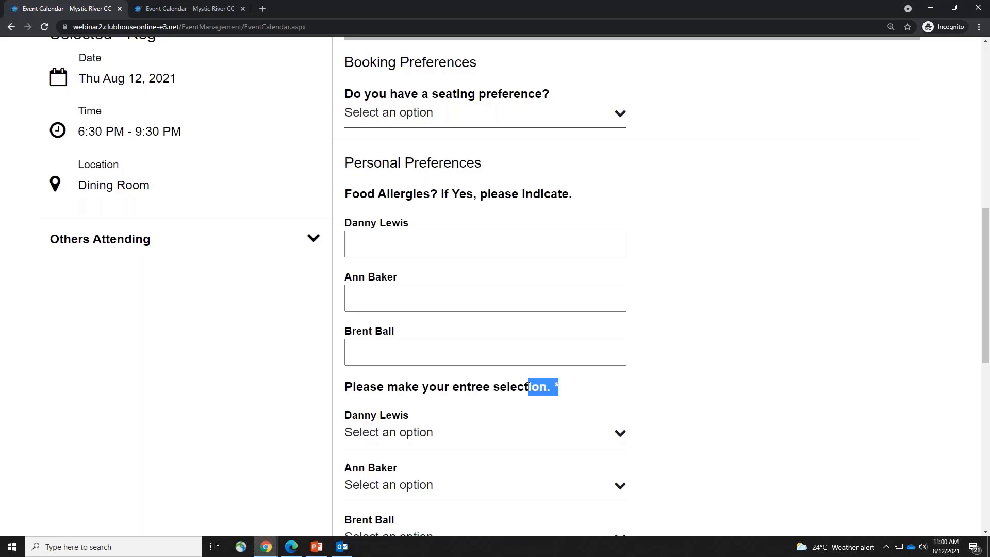
pyautogui.click(764, 408)
pyautogui.scroll(-2, 765, 410)
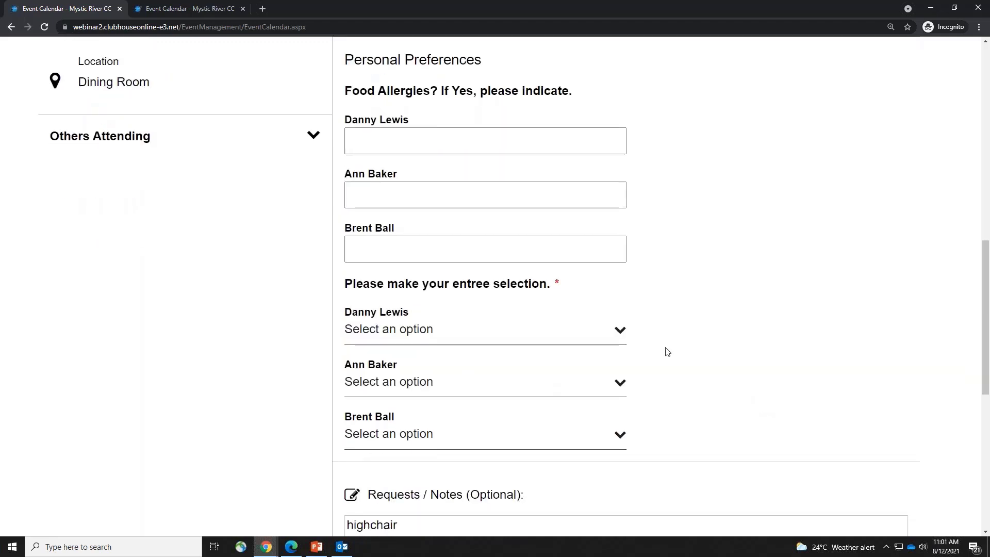
# Choose Chicken for the first attendee, attempt to complete, and dismiss the 'Cannot complete booking' message
pyautogui.click(469, 336)
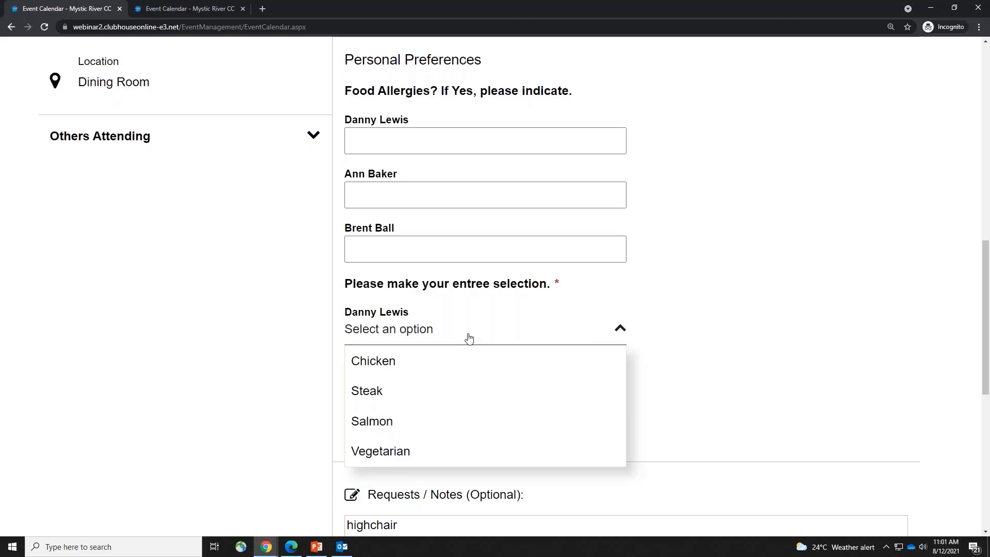
pyautogui.click(464, 368)
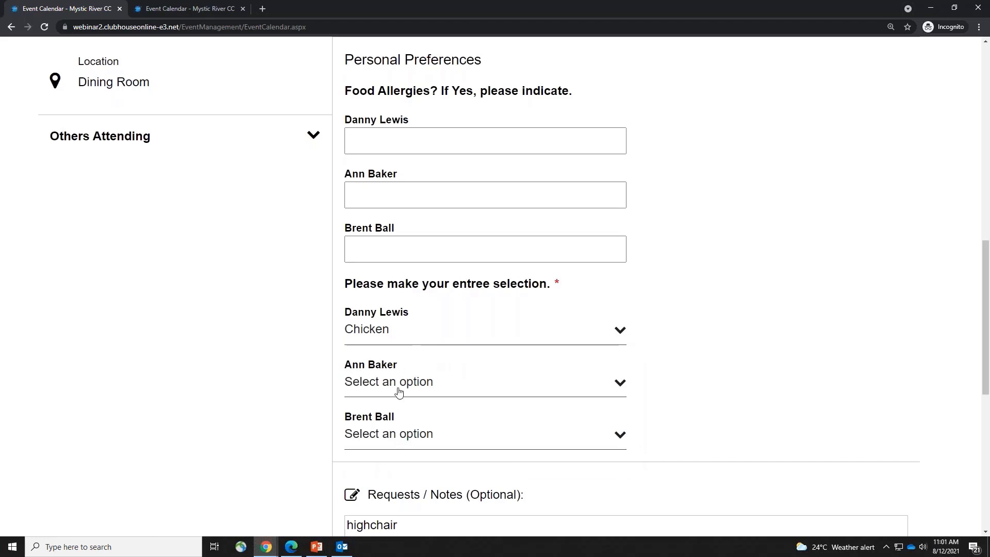
pyautogui.scroll(-1, 785, 379)
pyautogui.scroll(-5, 785, 379)
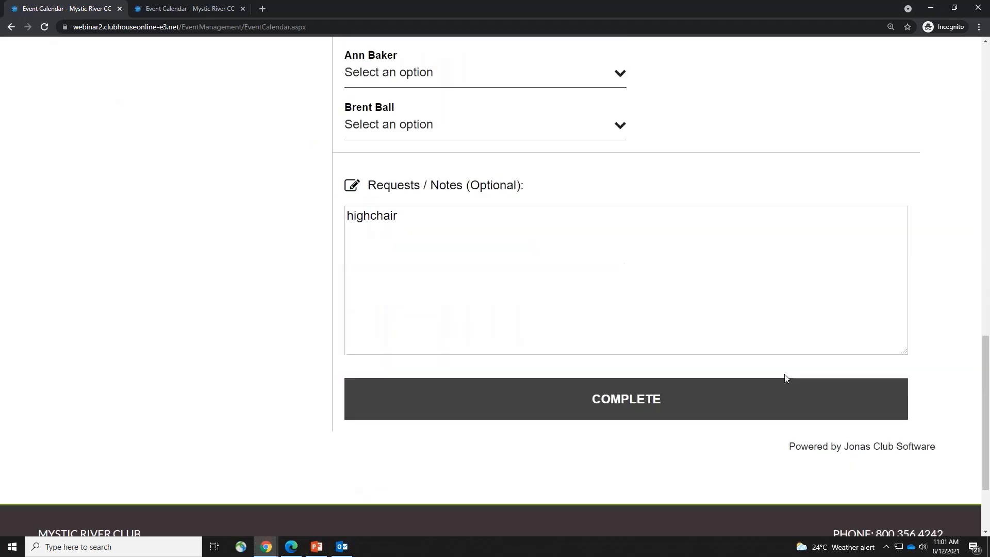
pyautogui.click(516, 401)
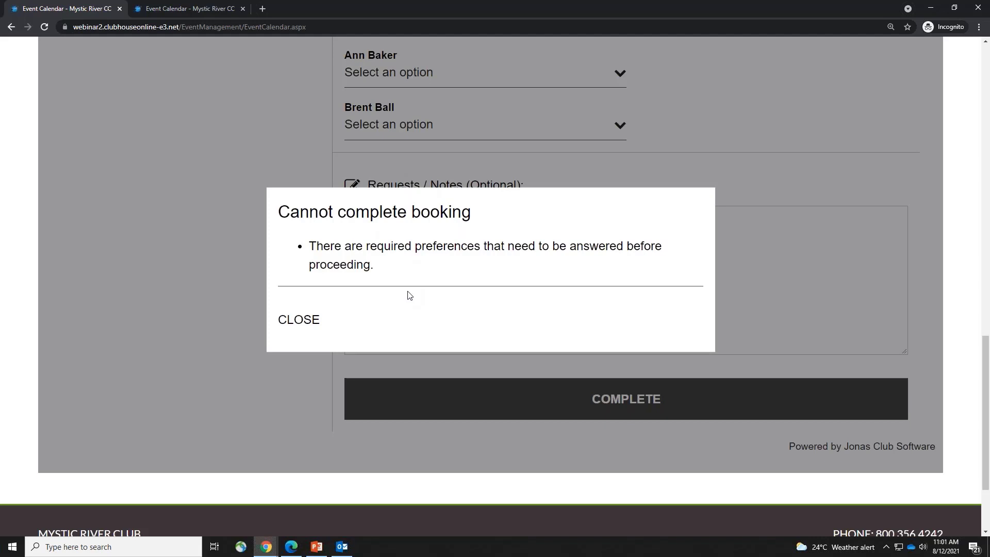
pyautogui.scroll(3, 360, 309)
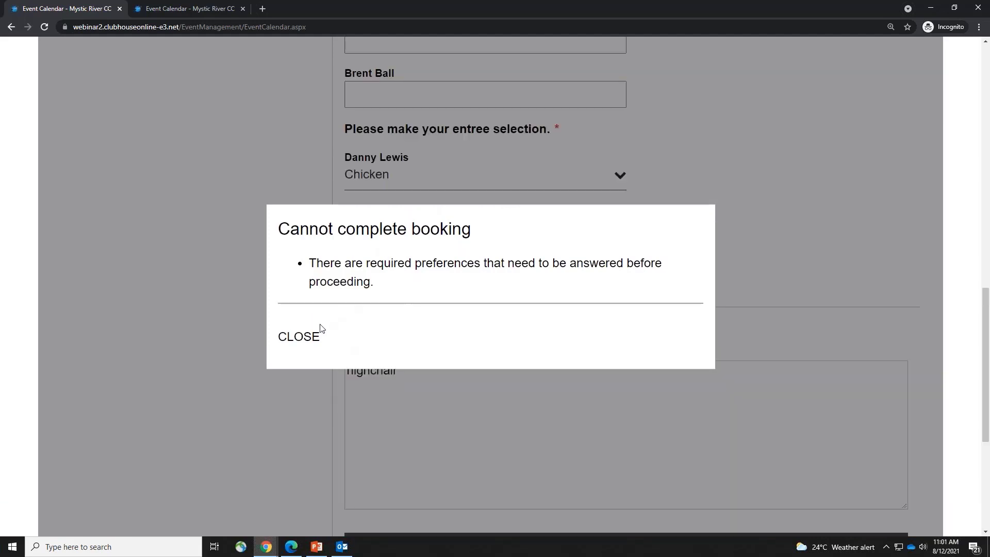
pyautogui.click(309, 340)
# Choose Steak for the second attendee and Salmon for the third
pyautogui.click(499, 233)
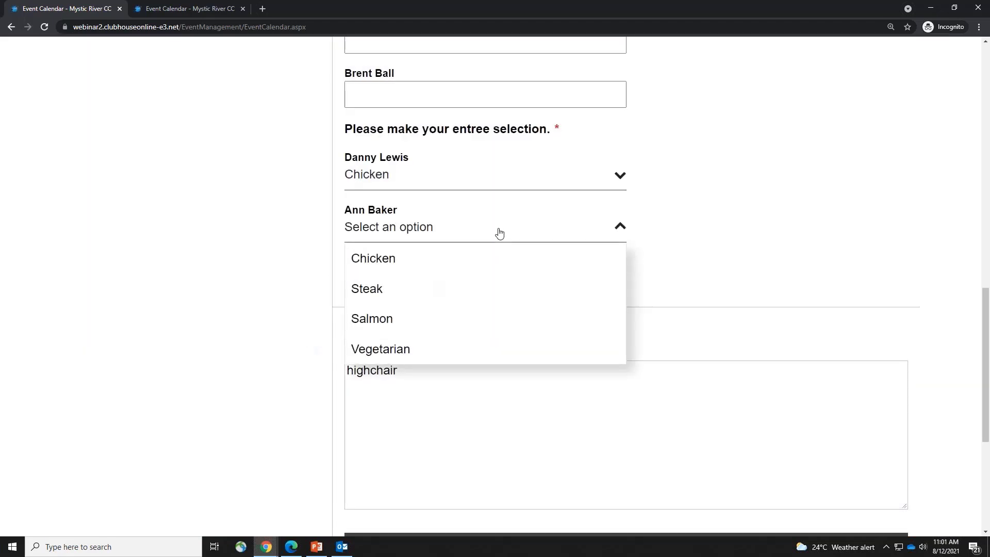
pyautogui.click(453, 289)
pyautogui.click(459, 278)
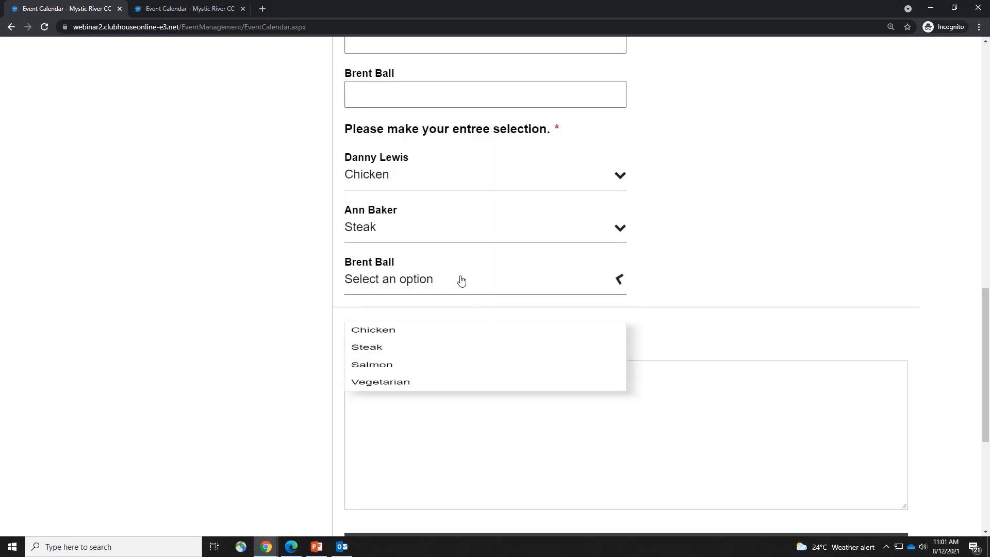
pyautogui.click(431, 371)
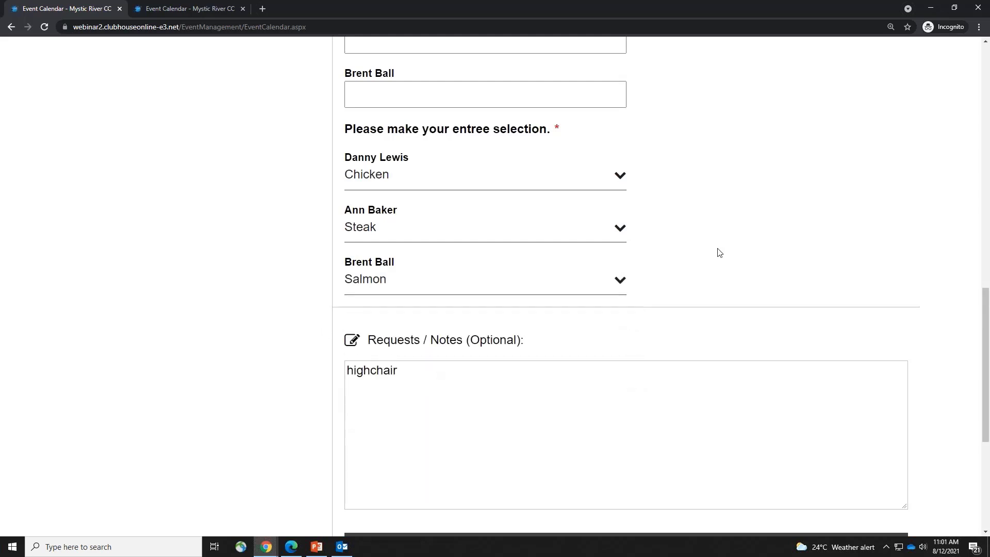
pyautogui.scroll(1, 719, 252)
# On the event admin page, add a booking question named 'Seating Preference'
pyautogui.moveTo(263, 548)
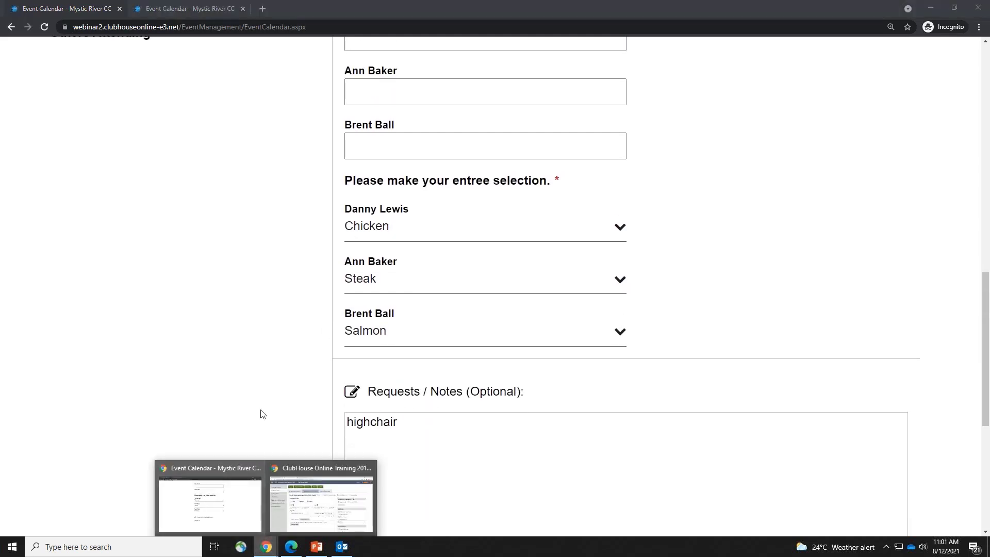
pyautogui.click(332, 524)
pyautogui.scroll(-1, 454, 433)
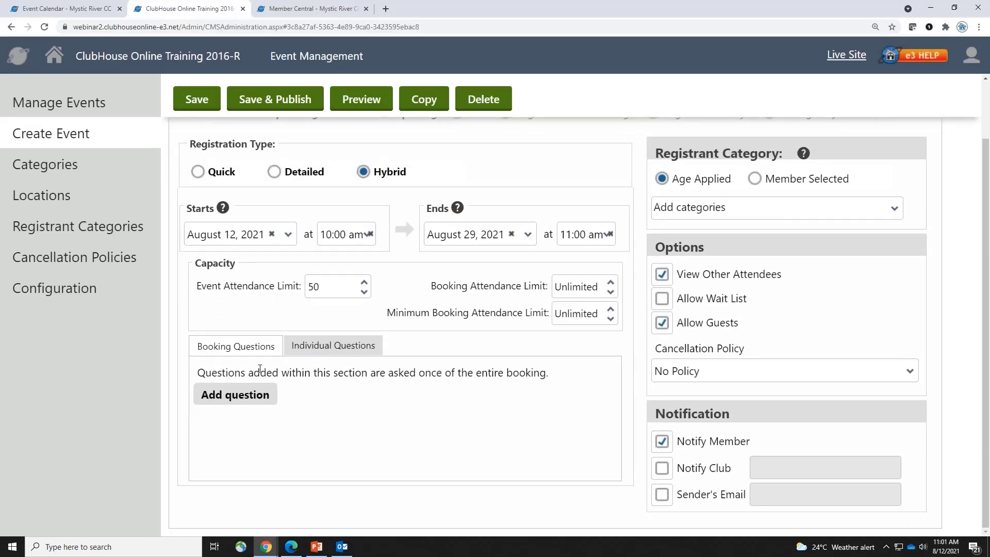
pyautogui.click(255, 395)
pyautogui.click(357, 431)
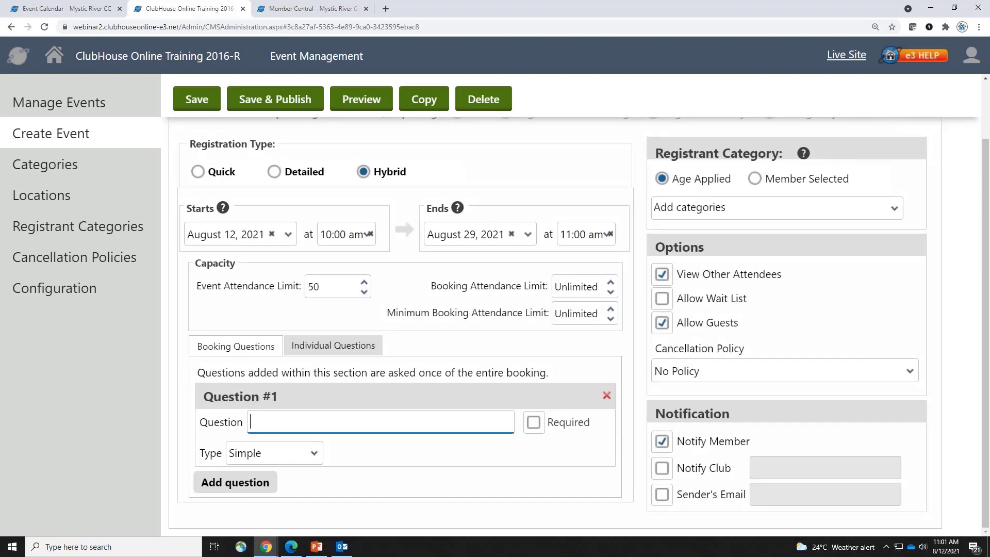
pyautogui.write('Seating Preference')
# Make Seating Preference a Multiple Choice question, removing an accidentally added extra question
pyautogui.click(306, 451)
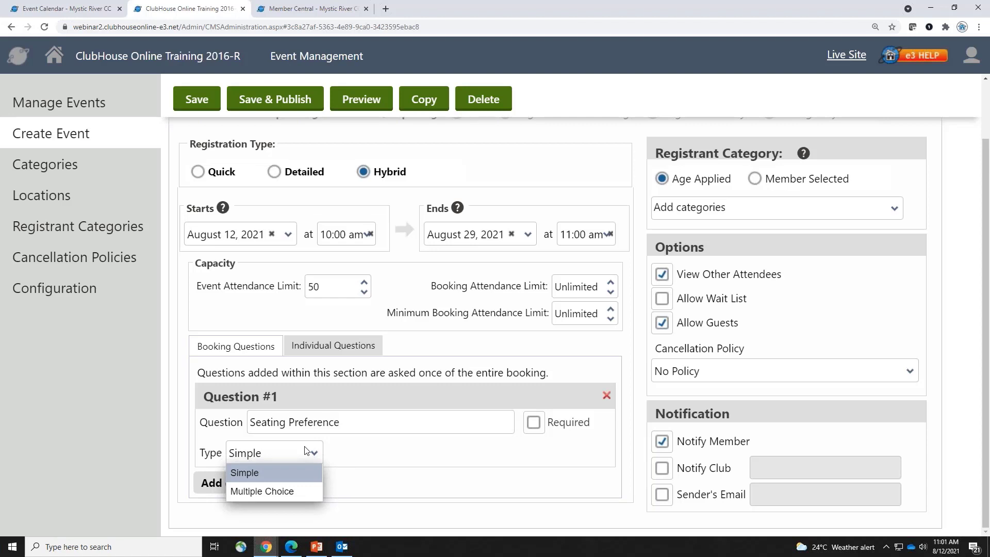
pyautogui.click(362, 451)
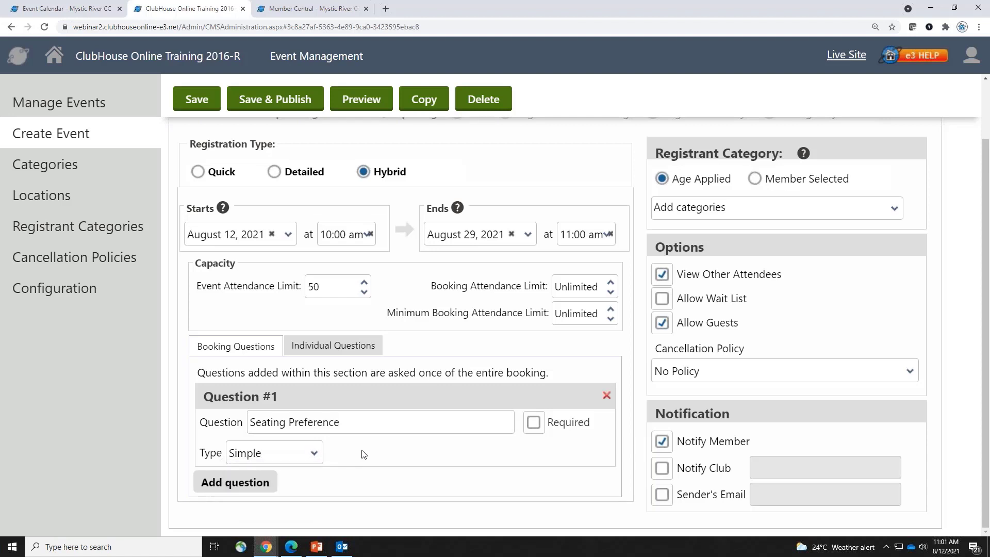
pyautogui.click(258, 495)
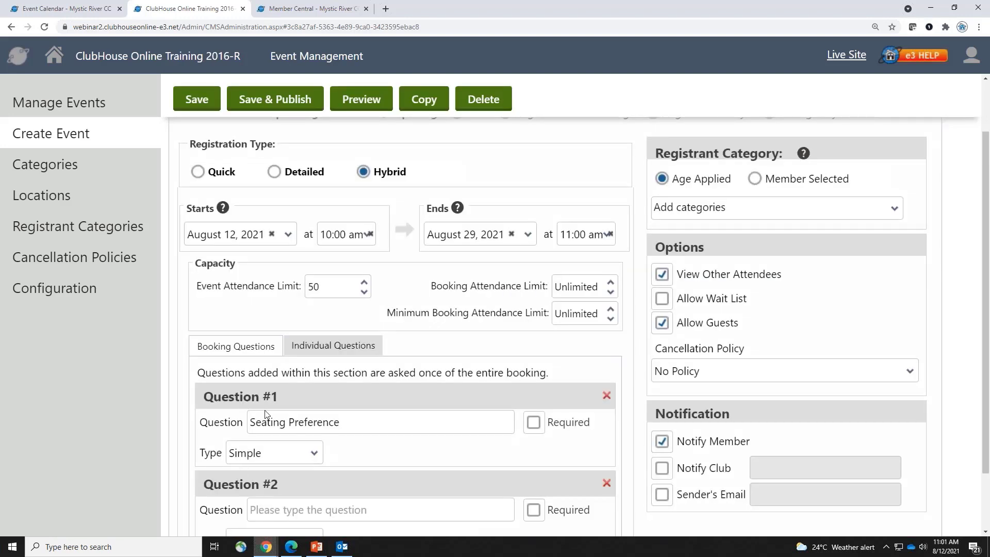
pyautogui.scroll(-2, 273, 428)
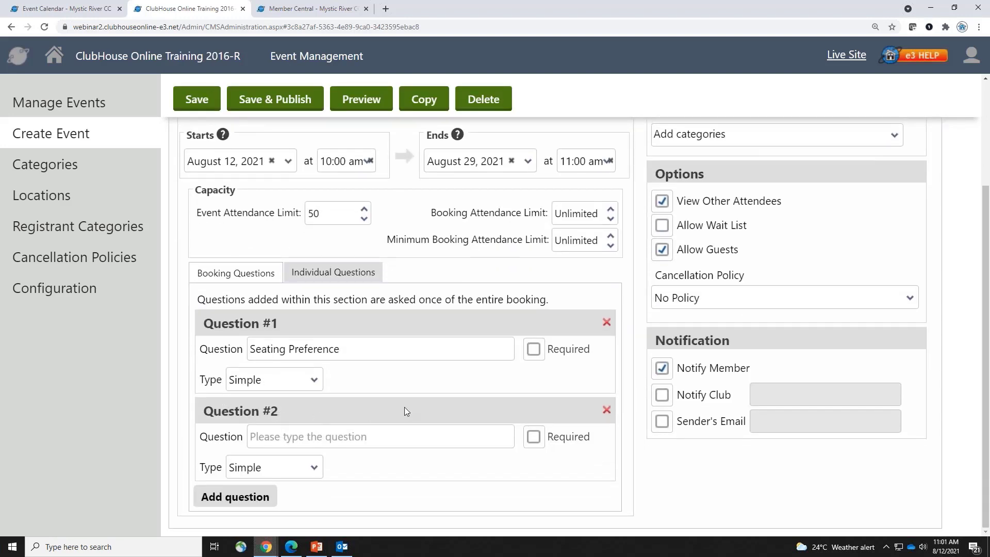
pyautogui.click(606, 411)
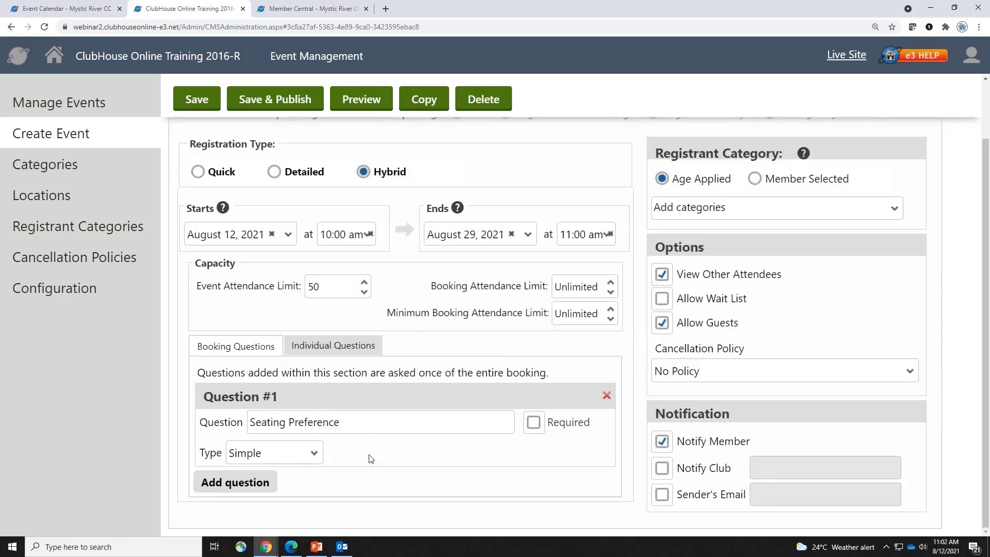
pyautogui.click(298, 455)
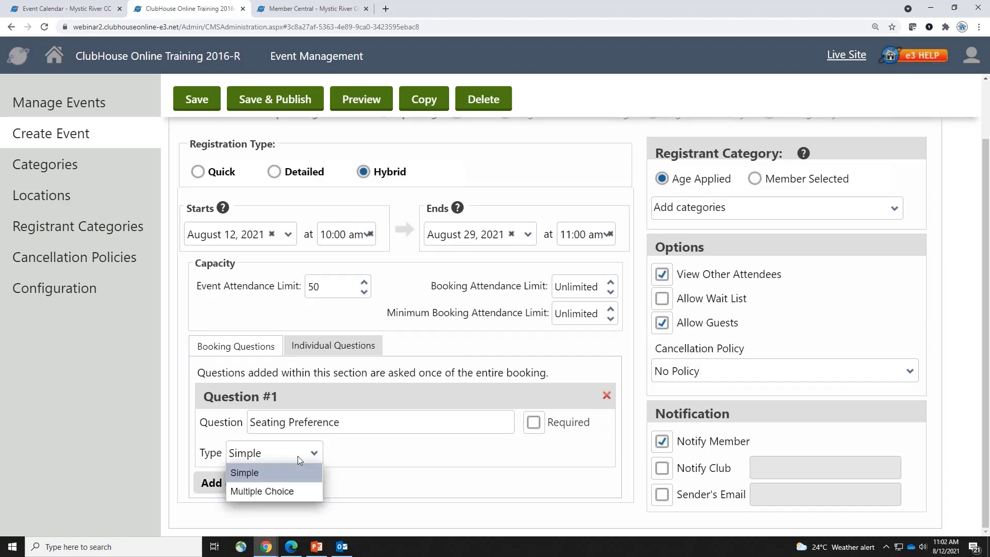
pyautogui.click(286, 493)
# Give Seating Preference the answer options Booth and Window
pyautogui.press('Tab')
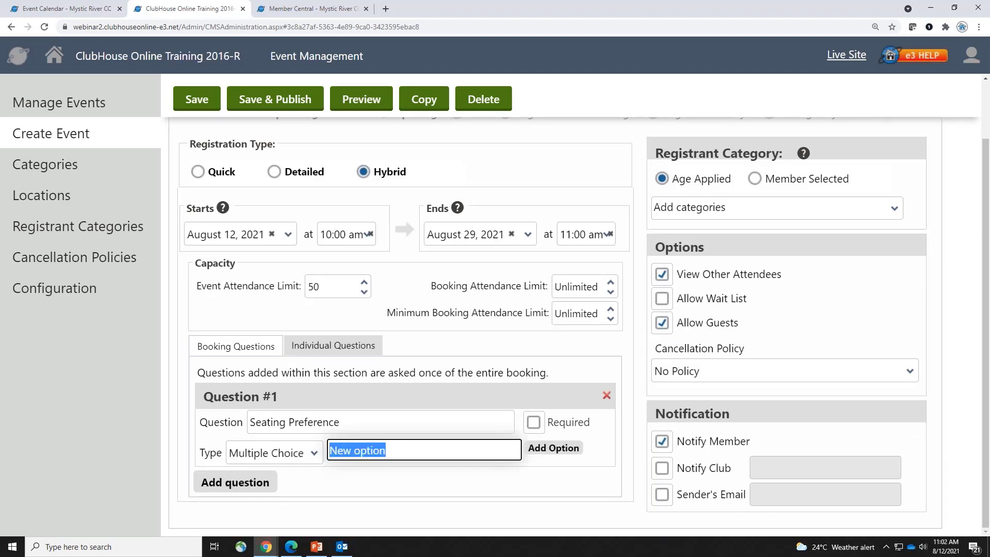
pyautogui.write('Booth')
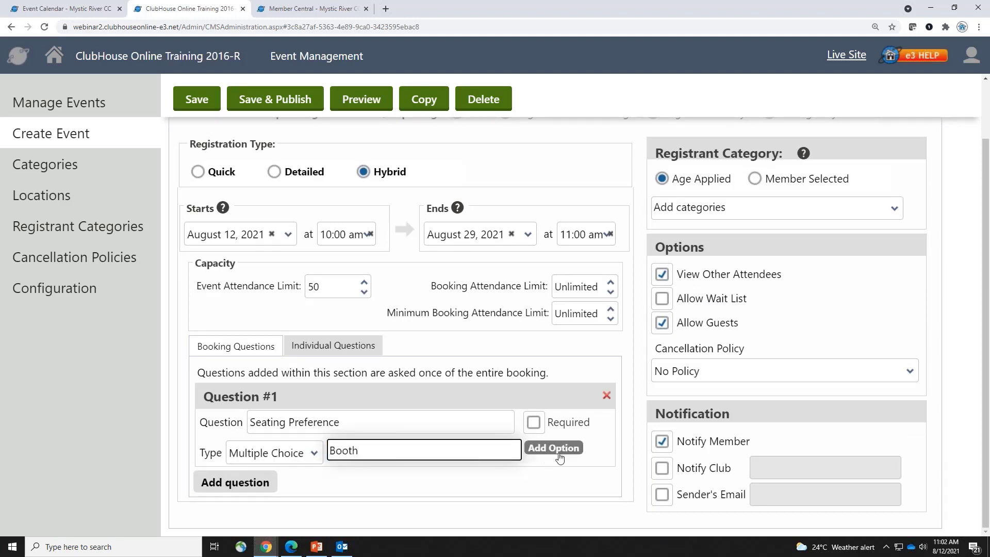
pyautogui.click(558, 454)
pyautogui.write('Window')
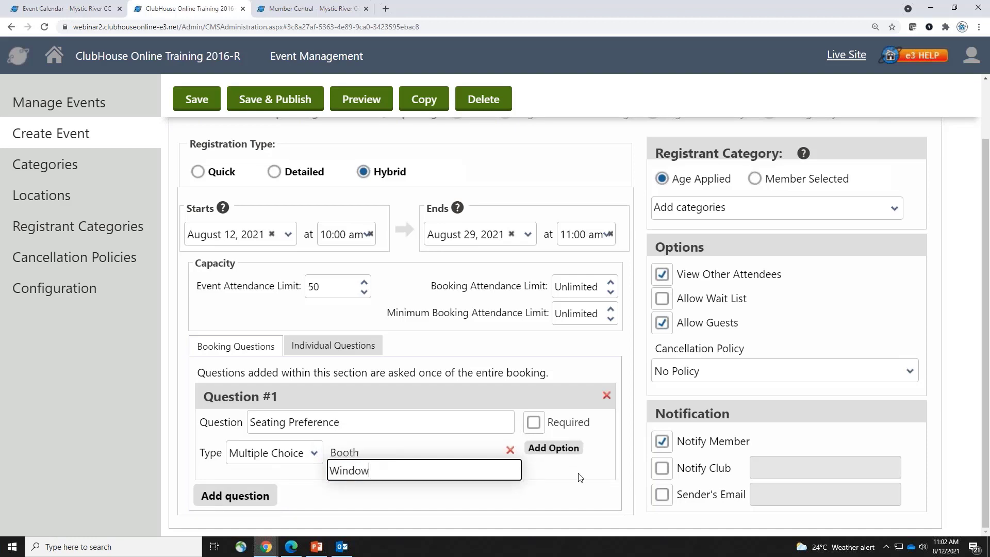
pyautogui.click(579, 477)
# Add individual questions 'Allergies' and a multiple-choice 'Entree'
pyautogui.click(333, 345)
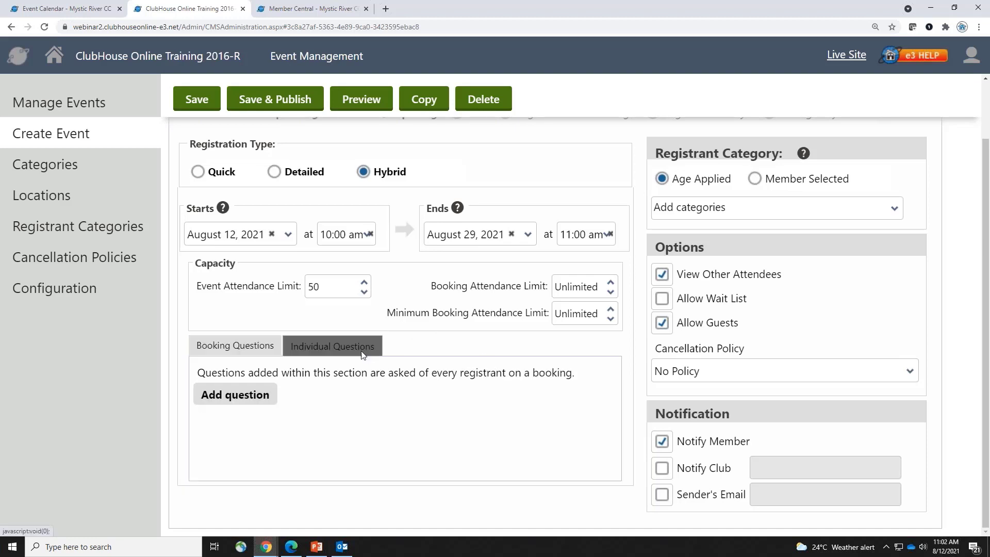
pyautogui.click(261, 402)
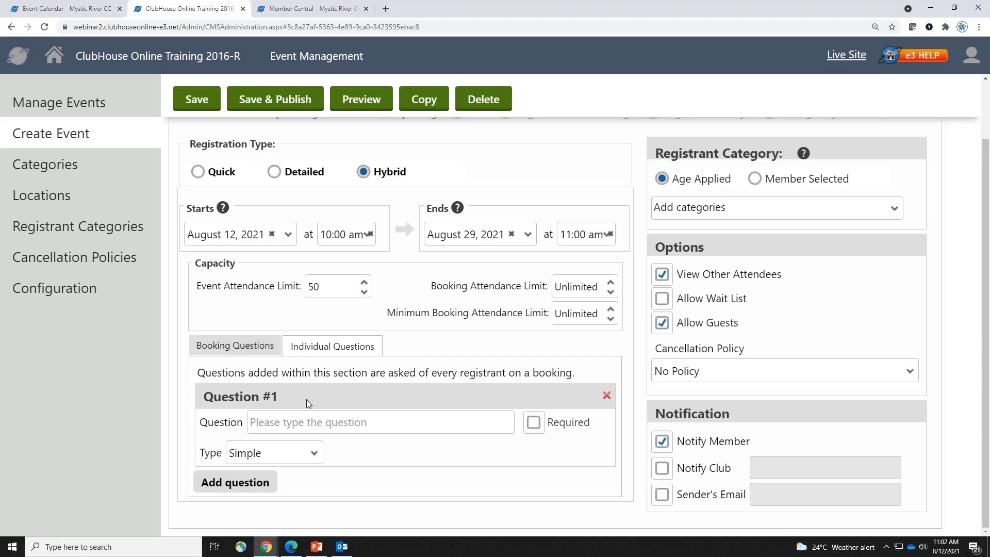
pyautogui.click(341, 428)
pyautogui.write('Allergies')
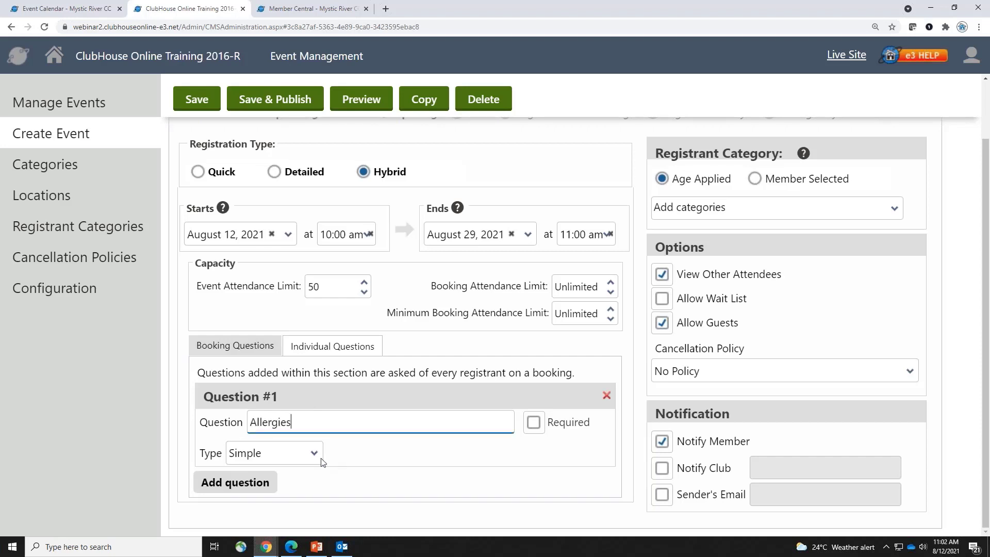
pyautogui.click(235, 482)
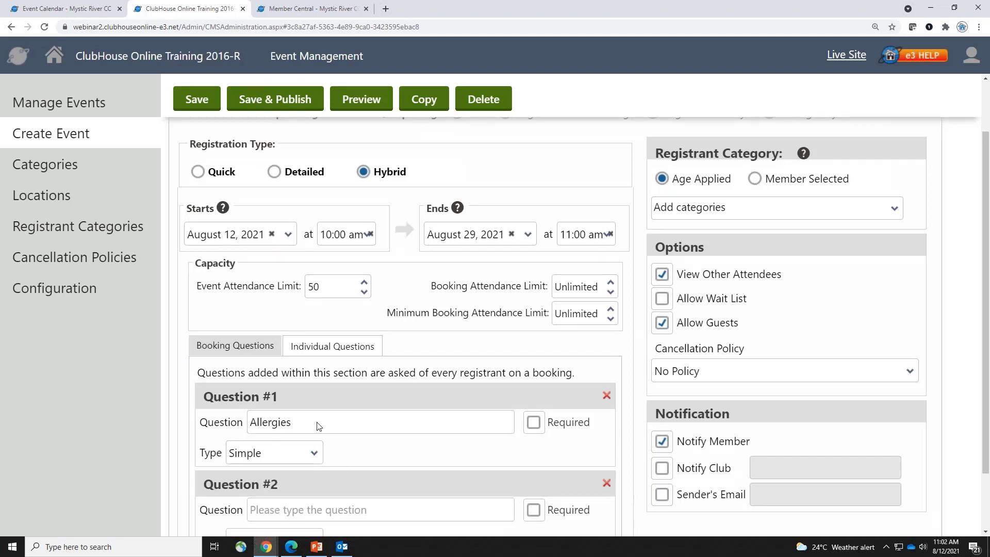
pyautogui.scroll(-2, 367, 429)
pyautogui.click(378, 442)
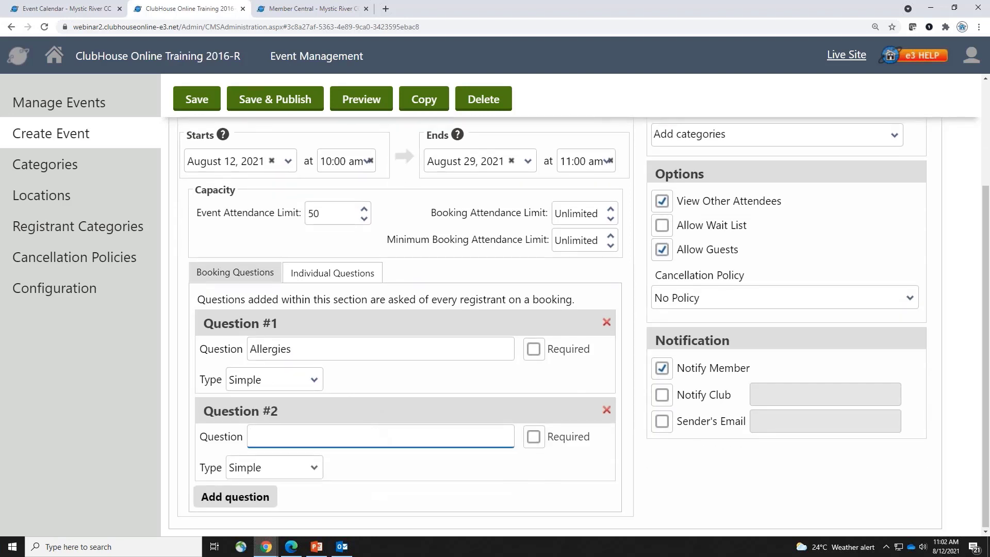
pyautogui.write('Entree')
pyautogui.click(310, 468)
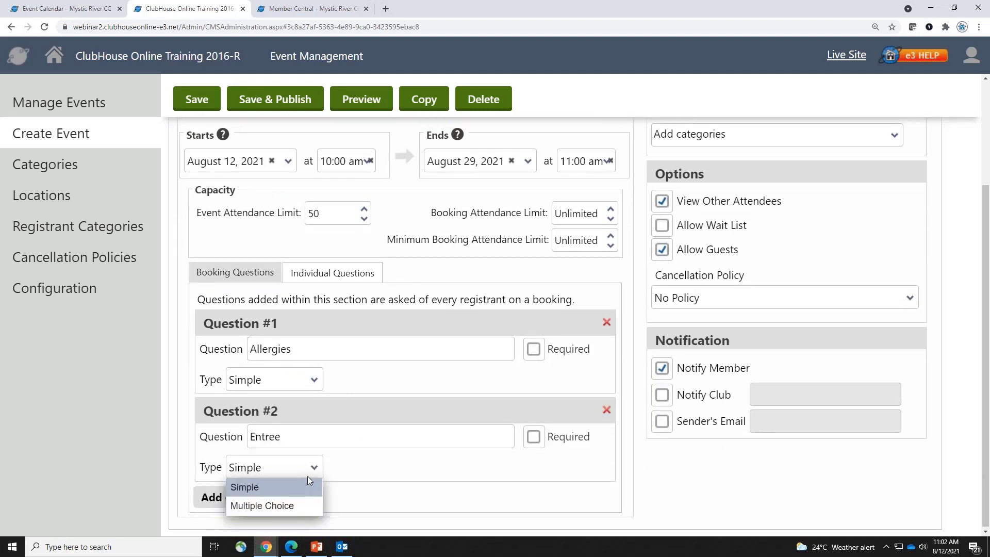
pyautogui.click(306, 503)
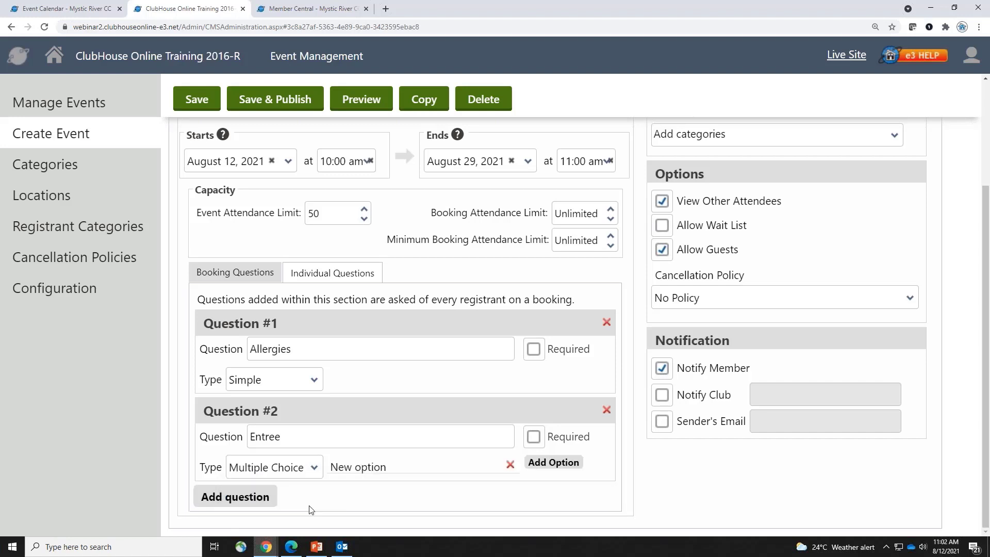
# Give Entree the choices Chicken and Hot Dogs, make it required, then show Booking Questions
pyautogui.click(378, 471)
pyautogui.write('Chicken')
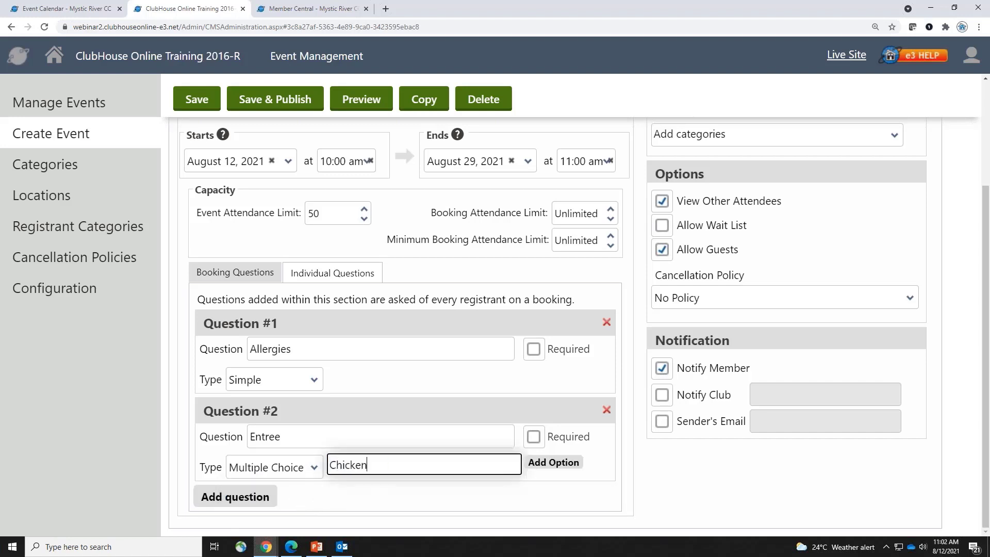
pyautogui.click(552, 462)
pyautogui.write('Hot ')
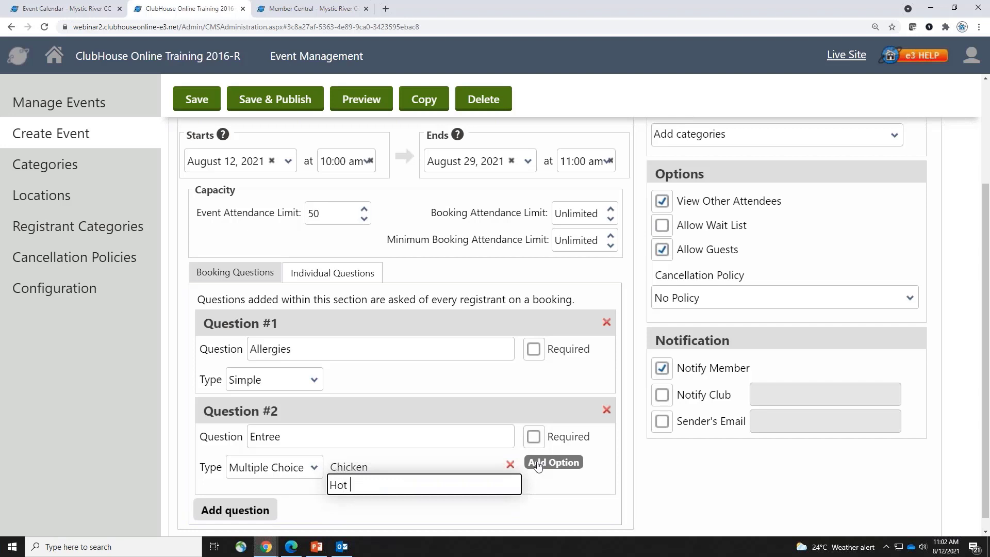
pyautogui.write('Dogs')
pyautogui.click(603, 491)
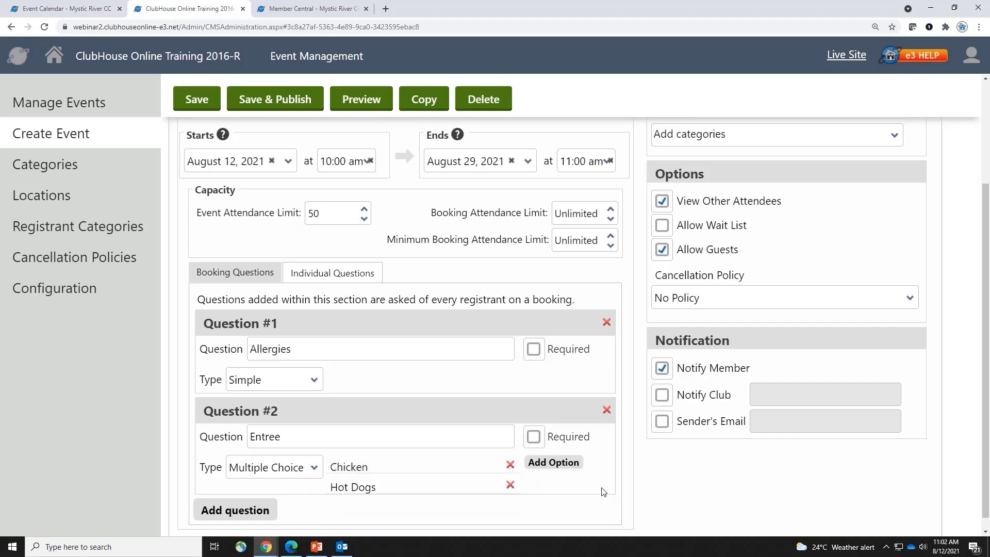
pyautogui.click(534, 437)
pyautogui.click(236, 278)
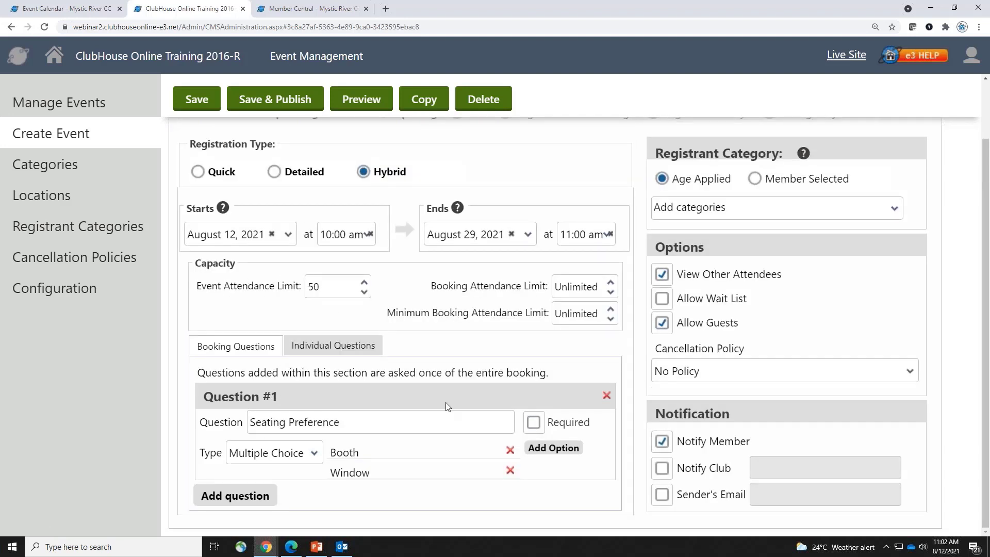
pyautogui.moveTo(984, 201); pyautogui.dragTo(984, 146)
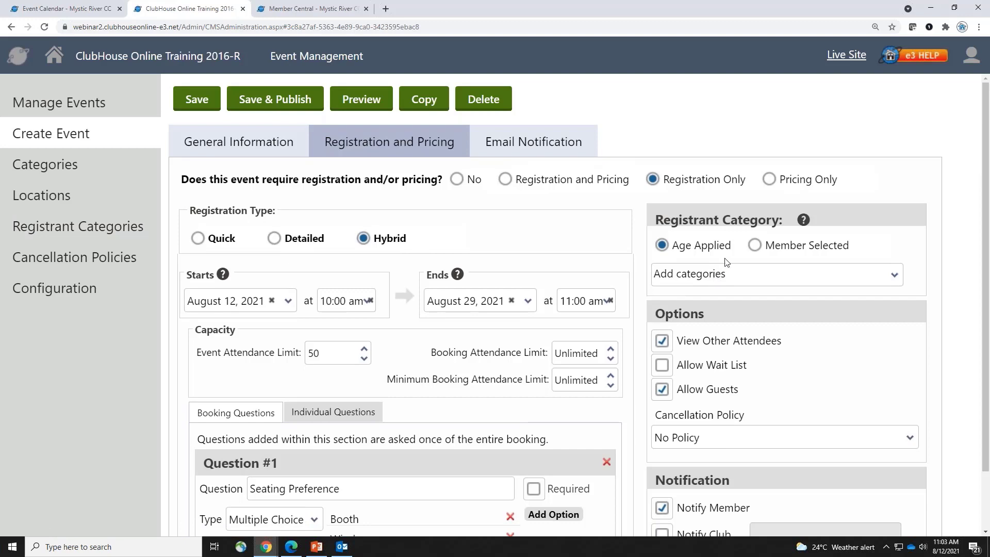
# Apply age categories Adult (under 66), Child (under 13) and Senior (under 111), with Senior as default
pyautogui.click(763, 248)
pyautogui.click(691, 249)
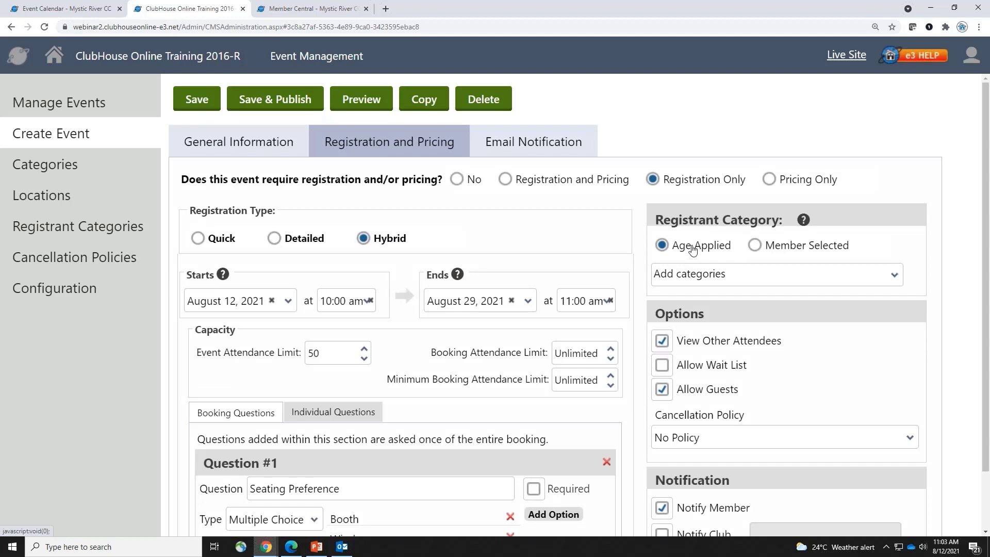
pyautogui.click(795, 279)
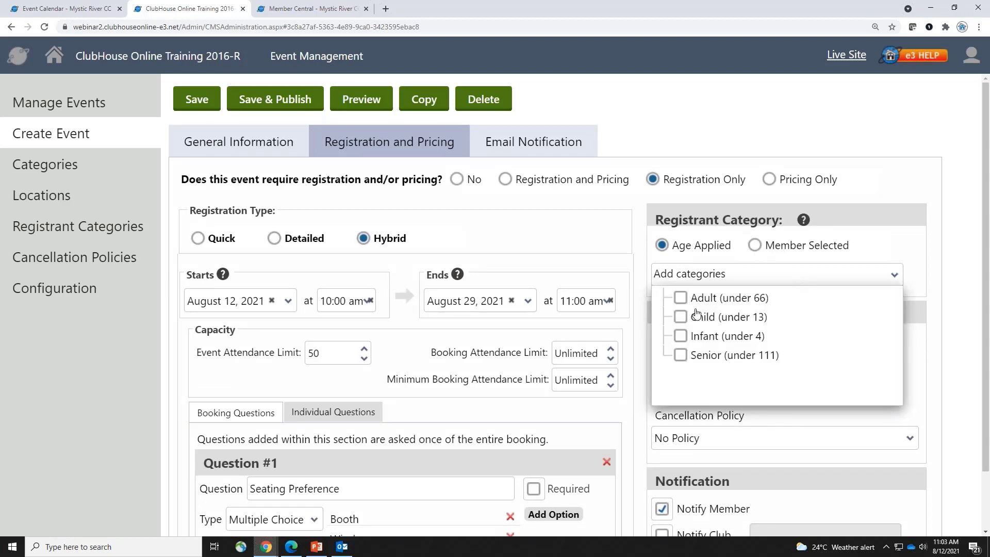
pyautogui.click(681, 297)
pyautogui.click(680, 317)
pyautogui.click(681, 336)
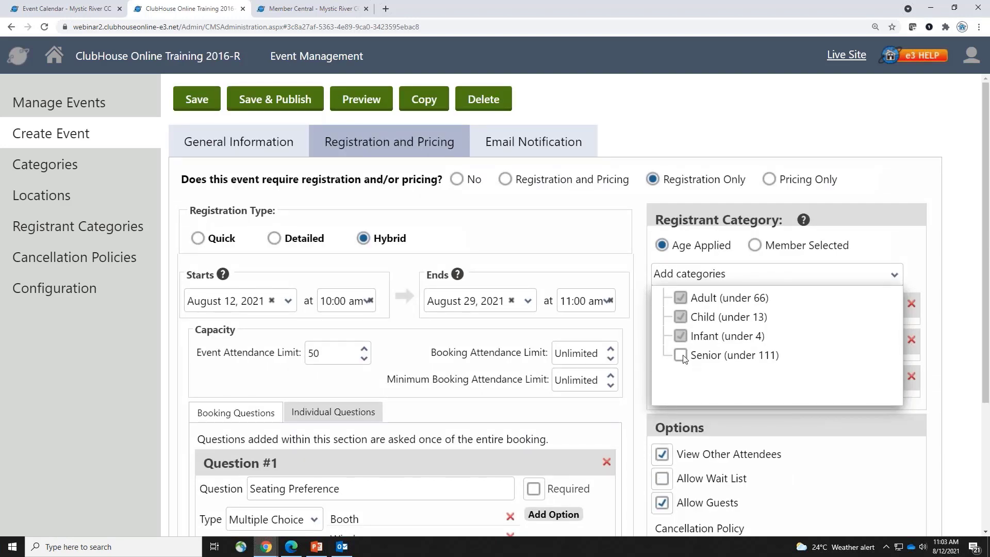
pyautogui.click(681, 355)
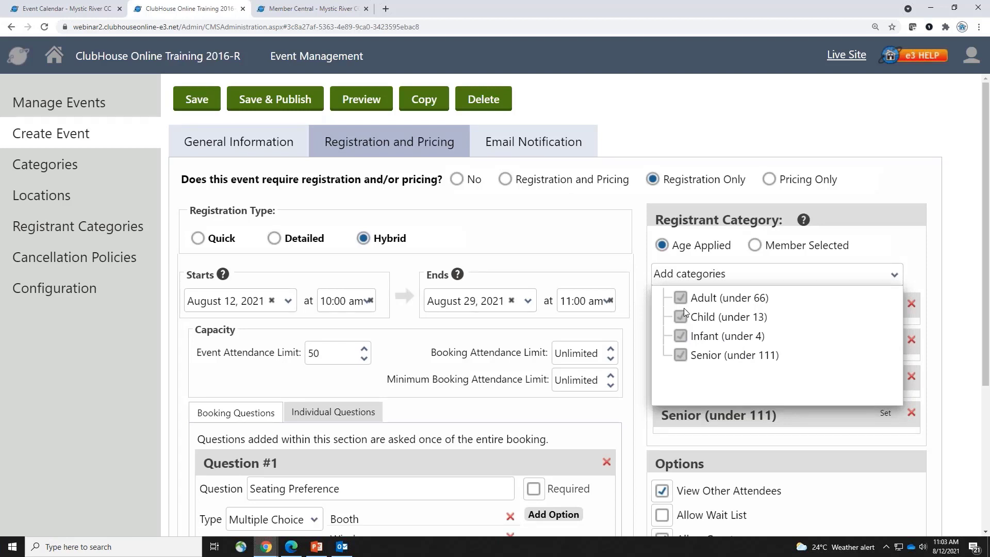
pyautogui.click(561, 231)
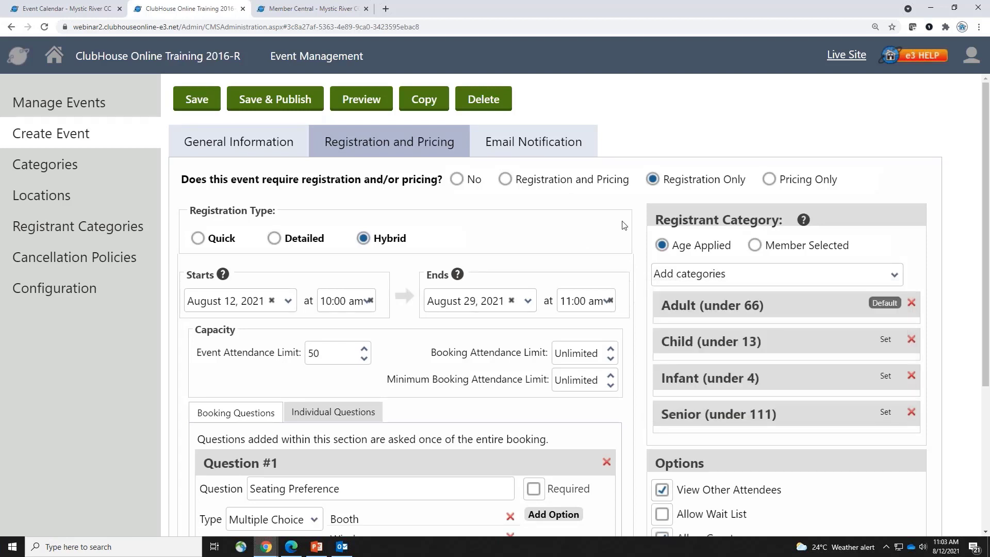
pyautogui.click(910, 376)
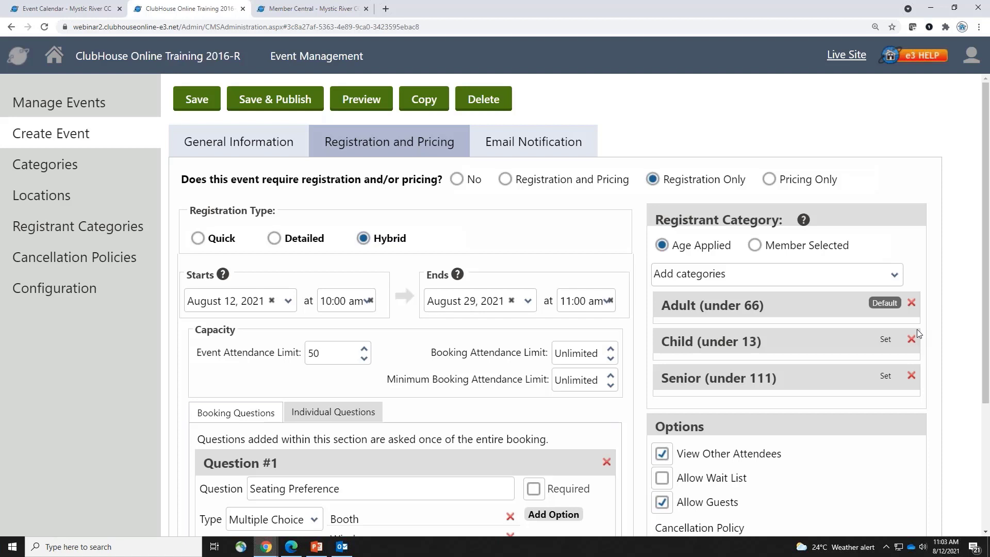
pyautogui.click(886, 380)
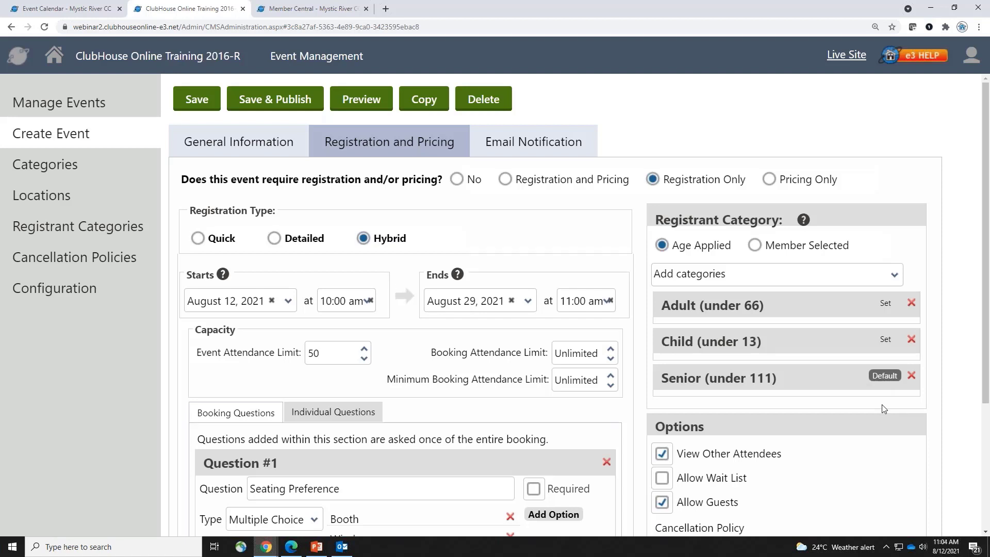
# Remove the Senior, Child and Adult categories and switch to Member Selected with General added
pyautogui.click(911, 375)
pyautogui.click(912, 338)
pyautogui.click(911, 302)
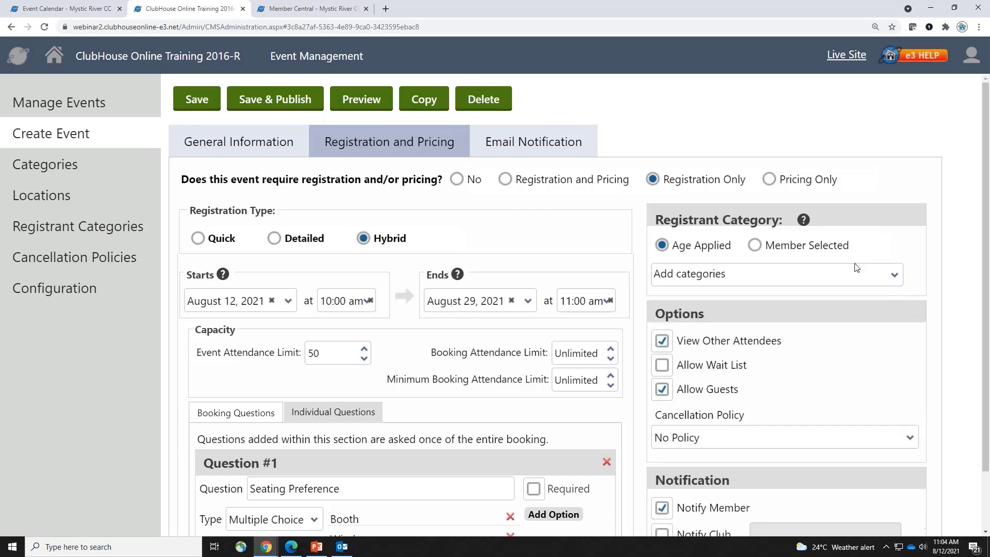
pyautogui.click(787, 246)
pyautogui.click(752, 274)
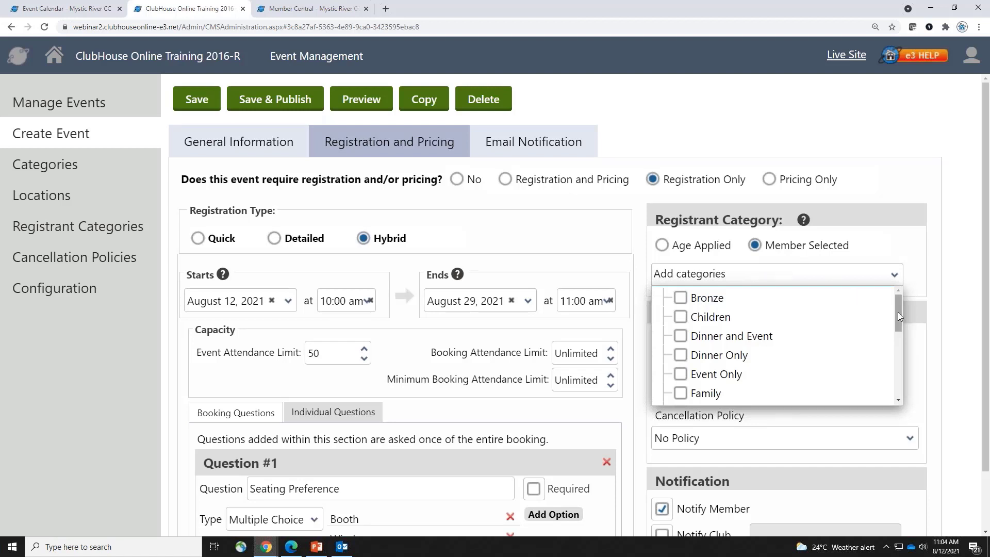
pyautogui.moveTo(898, 311); pyautogui.dragTo(895, 340)
pyautogui.click(693, 351)
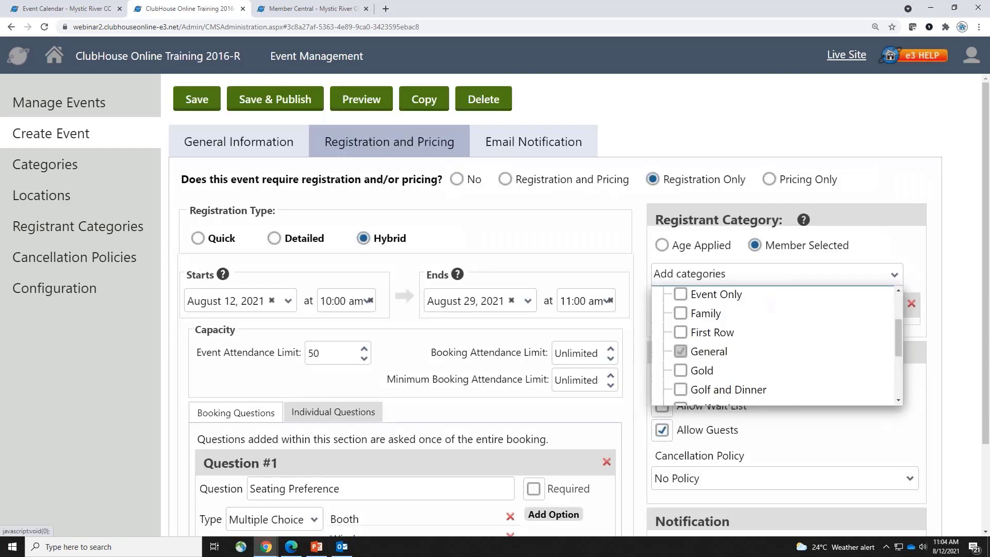
pyautogui.click(923, 254)
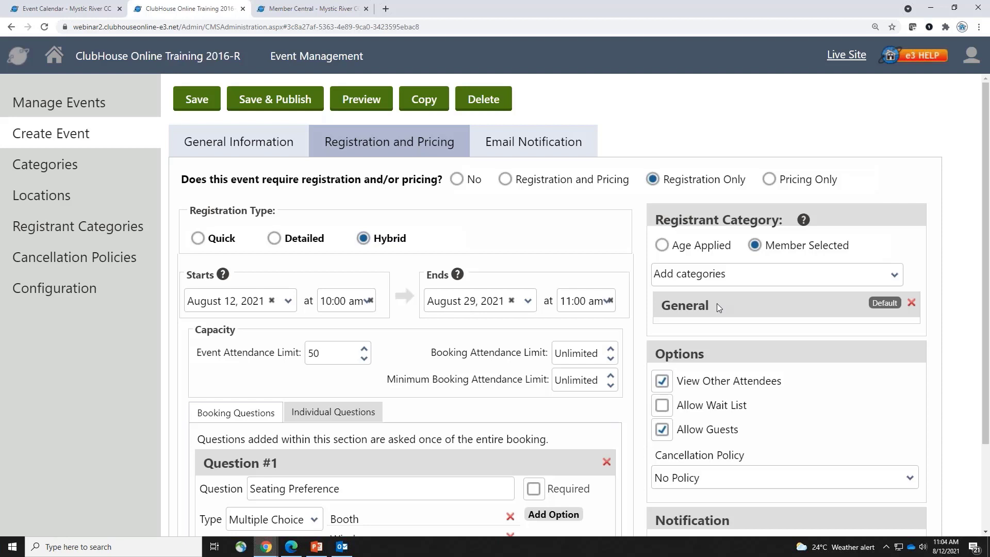
# Toggle attendee visibility and the wait list, leaving attendees visible and the wait list off
pyautogui.click(706, 388)
pyautogui.click(706, 388)
pyautogui.click(698, 409)
pyautogui.click(698, 409)
# Choose '48 hours cancel' from the Cancellation Policy list
pyautogui.click(846, 478)
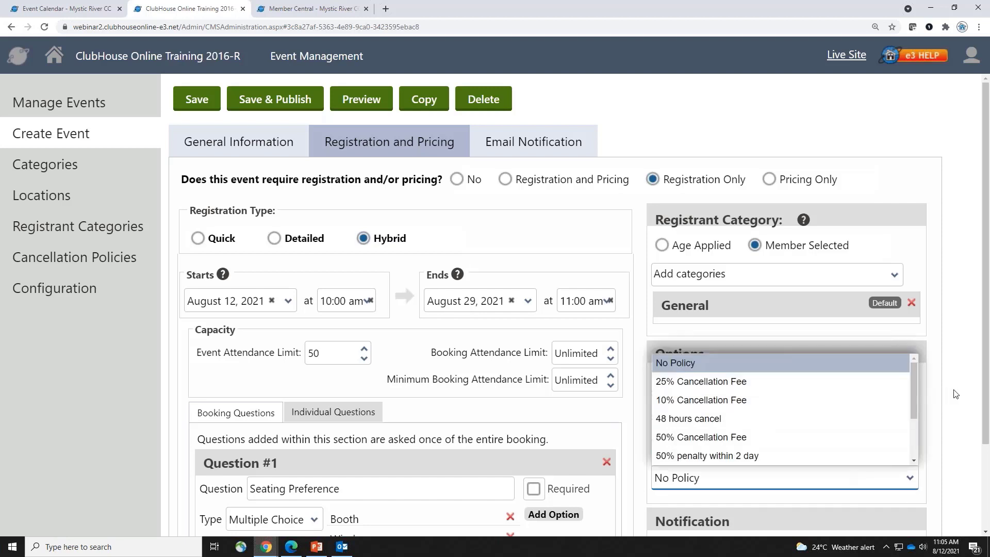
pyautogui.moveTo(914, 366); pyautogui.dragTo(916, 434)
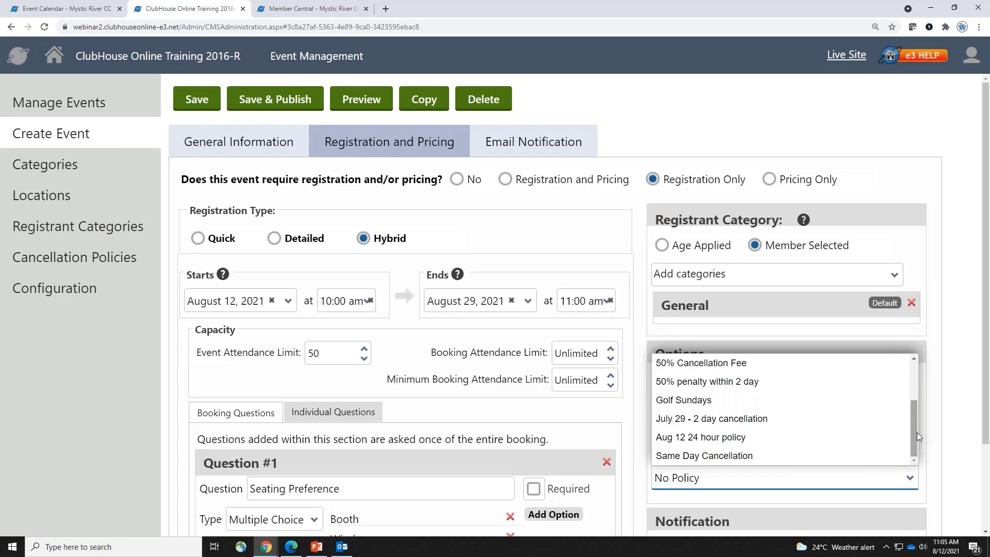
pyautogui.moveTo(915, 436)
pyautogui.mouseDown()
pyautogui.moveTo(913, 394)
pyautogui.moveTo(914, 450)
pyautogui.mouseUp()
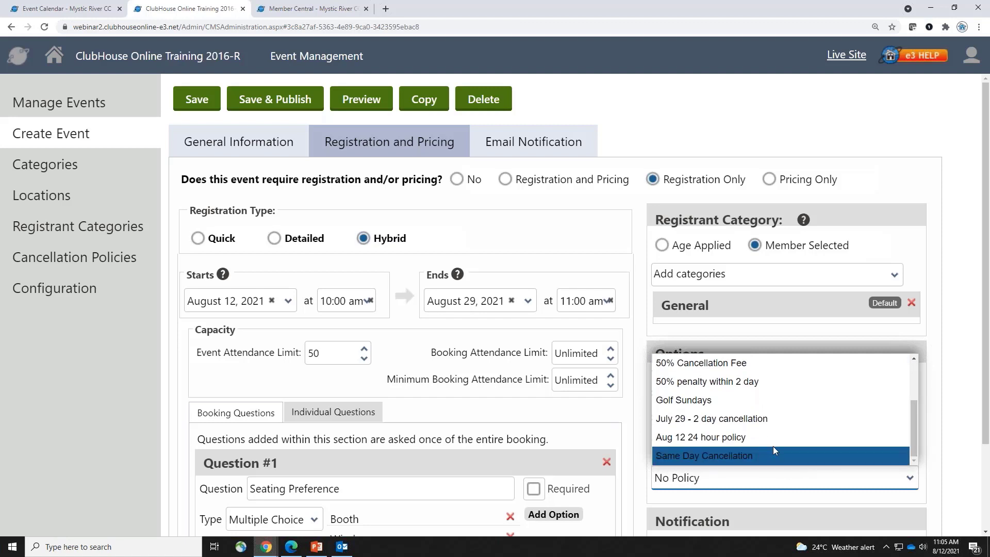
pyautogui.scroll(2, 916, 369)
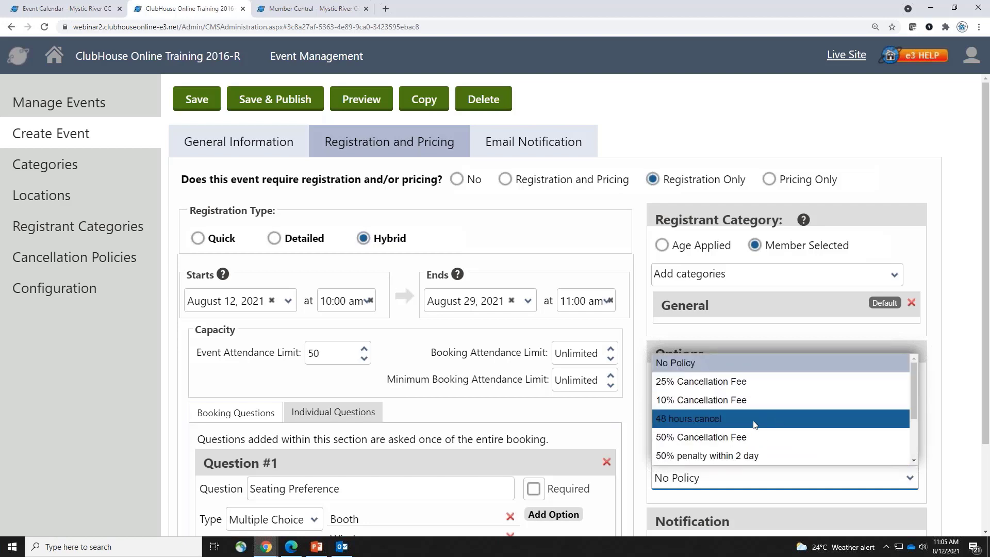
pyautogui.click(721, 419)
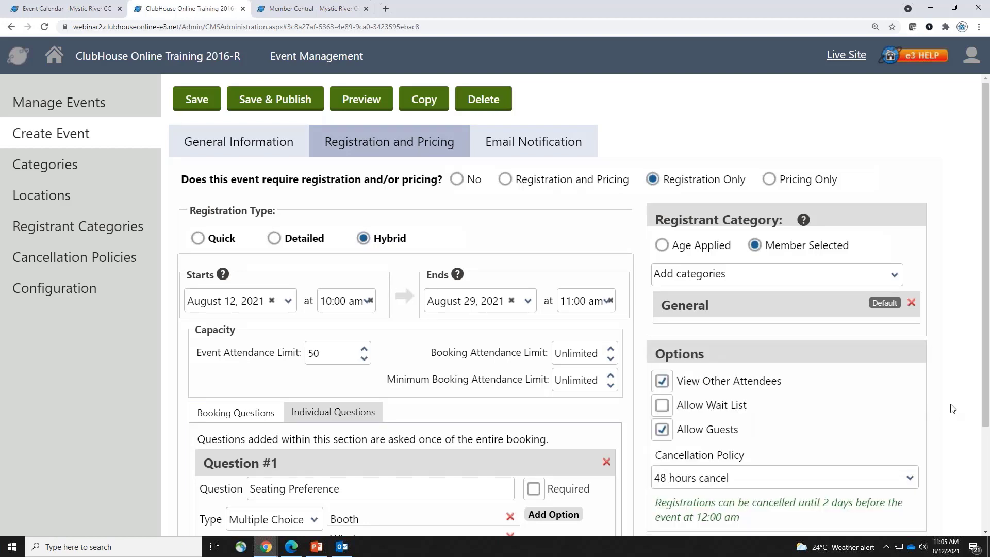
# Keep Notify Member turned on after briefly switching it off
pyautogui.scroll(-3, 952, 408)
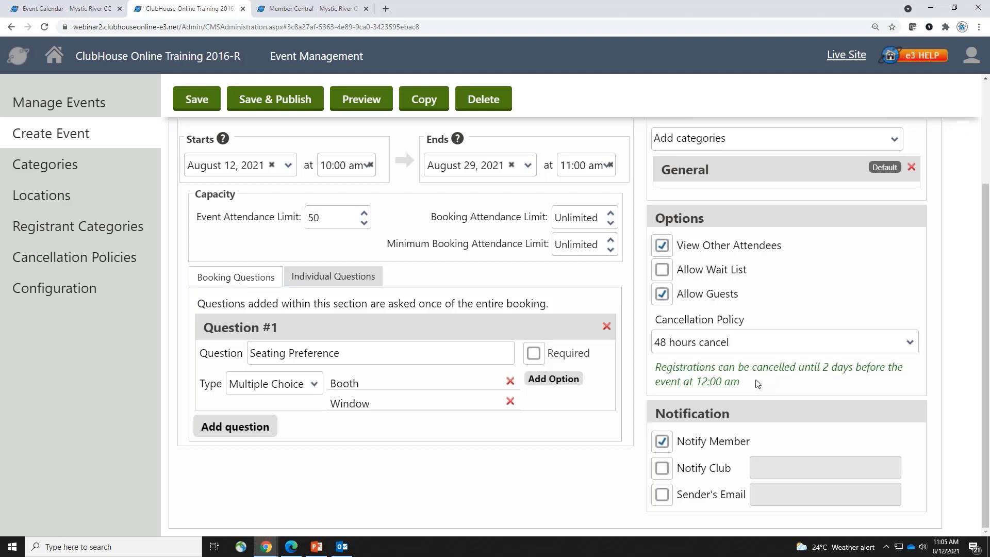
pyautogui.click(741, 447)
pyautogui.click(722, 444)
# Try a custom sender e-mail, then clear and disable it and turn on Notify Club
pyautogui.click(662, 495)
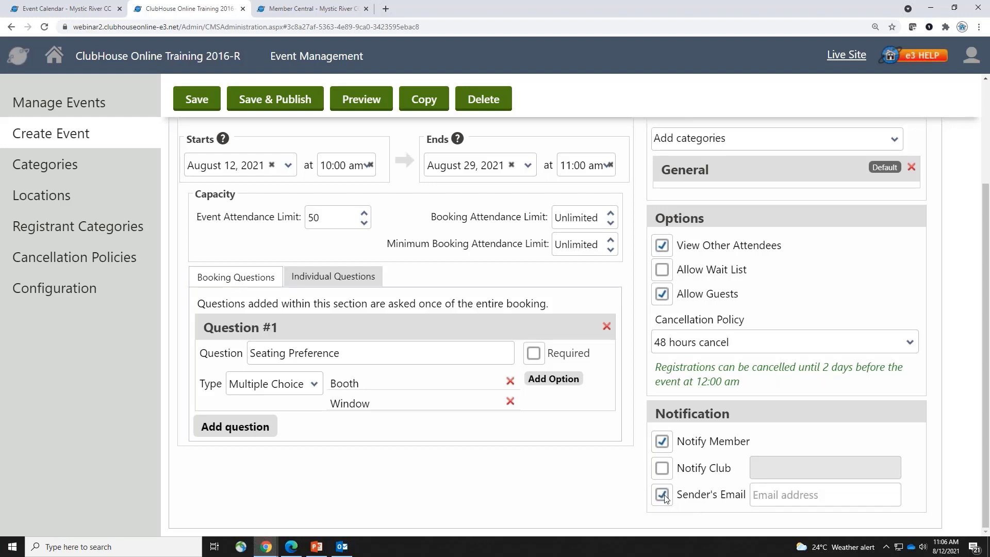
pyautogui.click(791, 497)
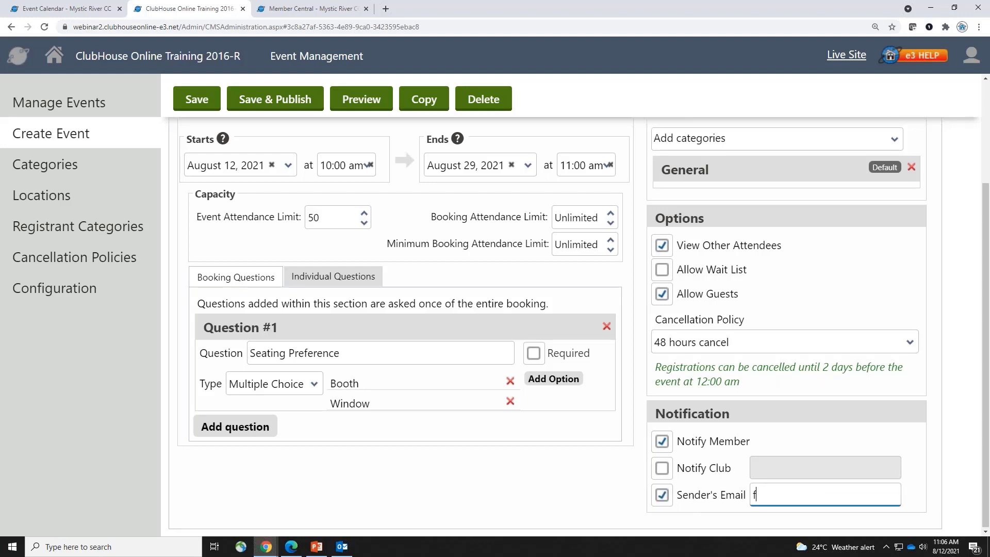
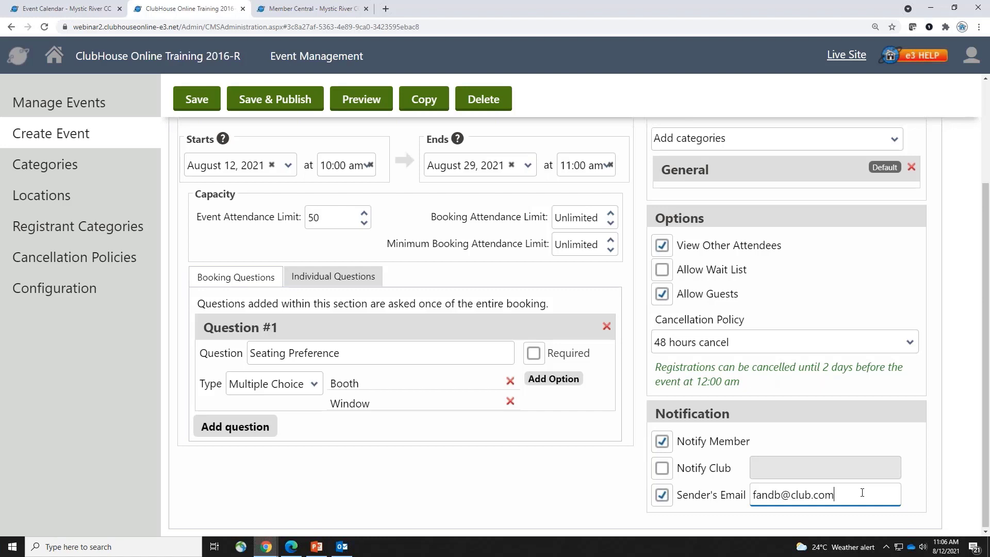
pyautogui.moveTo(861, 490); pyautogui.dragTo(667, 506)
pyautogui.press('BackSpace')
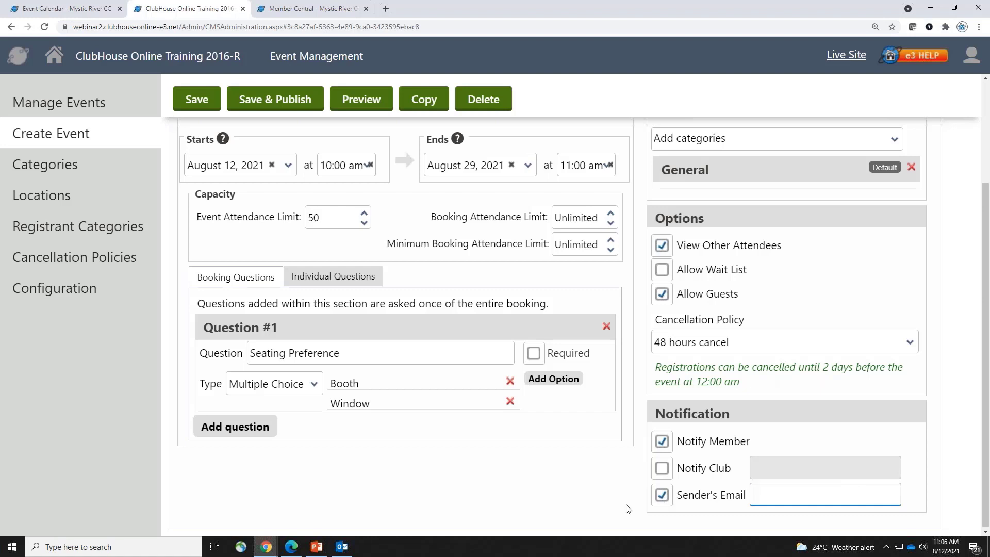
pyautogui.click(664, 498)
pyautogui.click(663, 469)
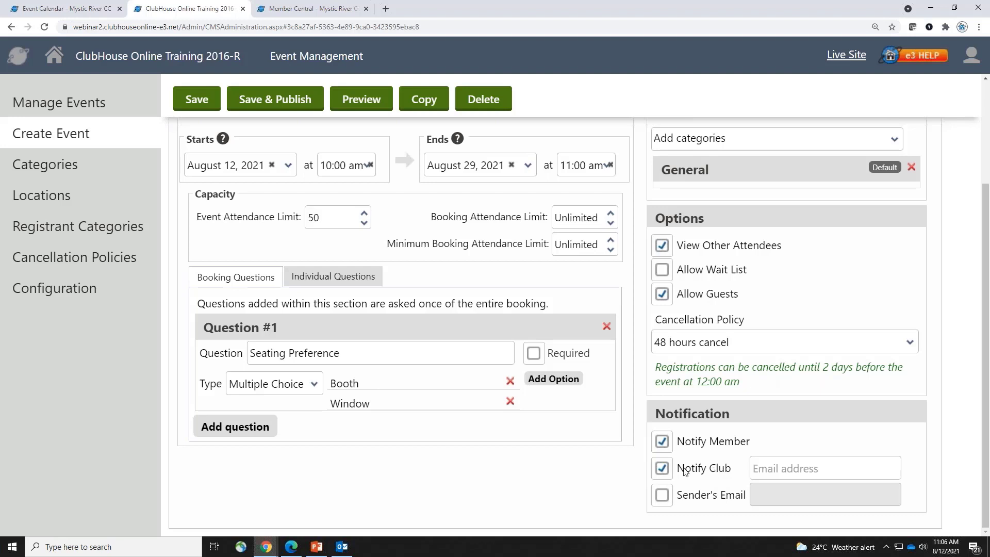
pyautogui.click(664, 468)
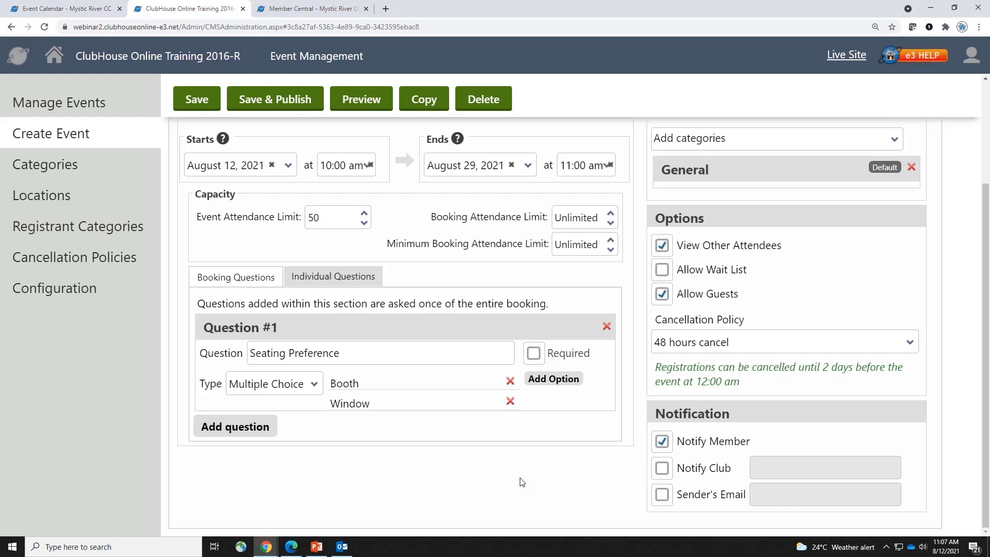
pyautogui.click(660, 469)
pyautogui.click(779, 470)
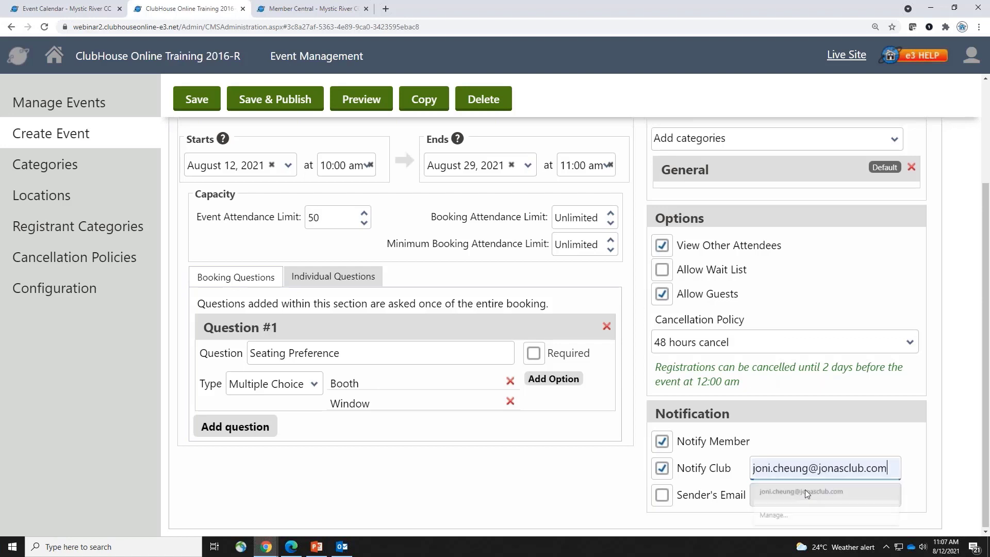
pyautogui.click(805, 491)
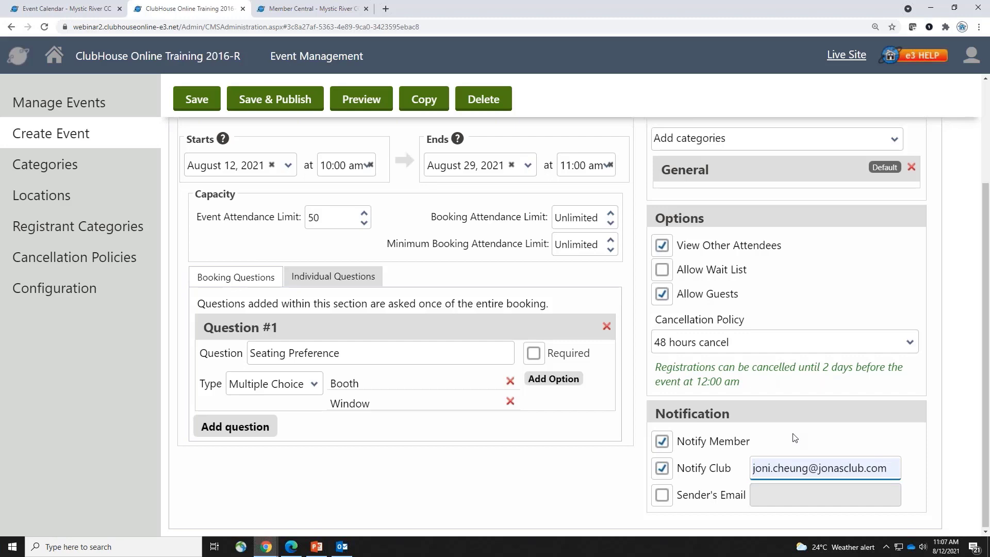
pyautogui.moveTo(903, 470); pyautogui.dragTo(728, 476)
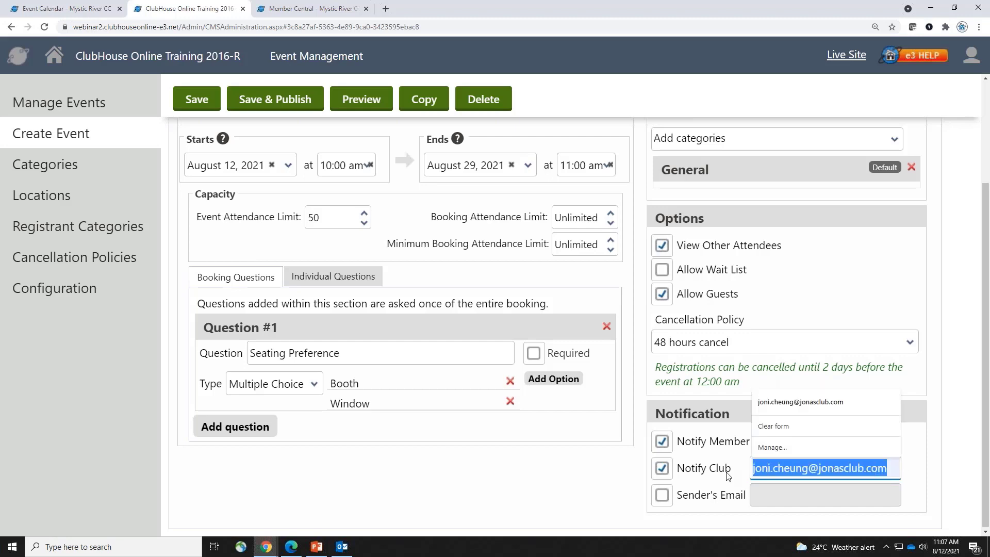
pyautogui.press('BackSpace')
pyautogui.click(727, 473)
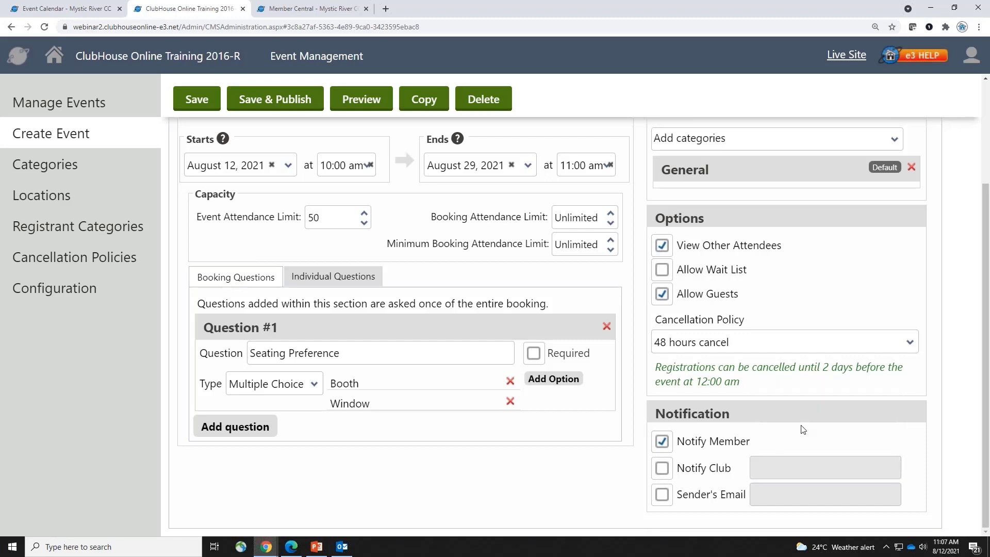
pyautogui.scroll(2, 802, 429)
pyautogui.scroll(1, 802, 429)
pyautogui.scroll(1, 881, 399)
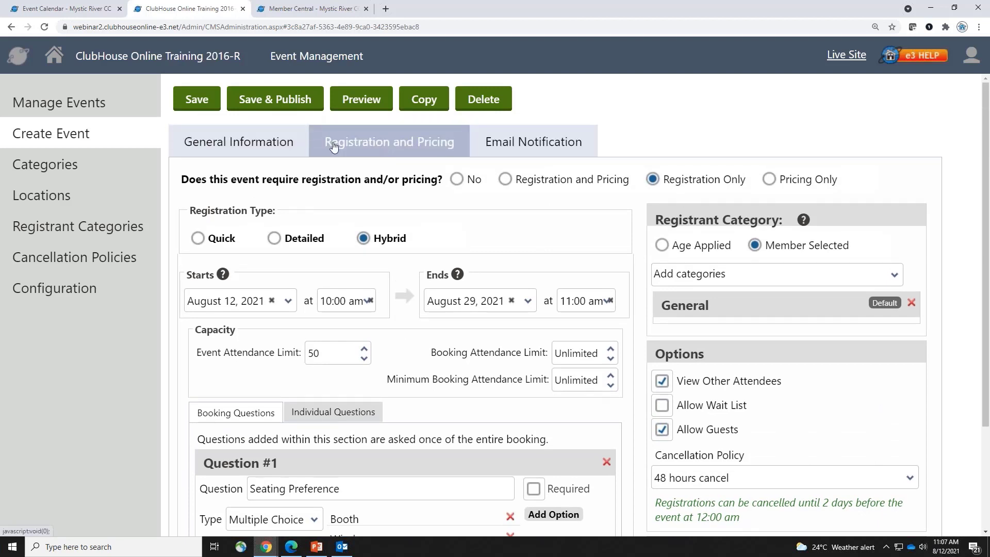
# Save the Summer FUN event and show its Email Notification settings
pyautogui.click(205, 105)
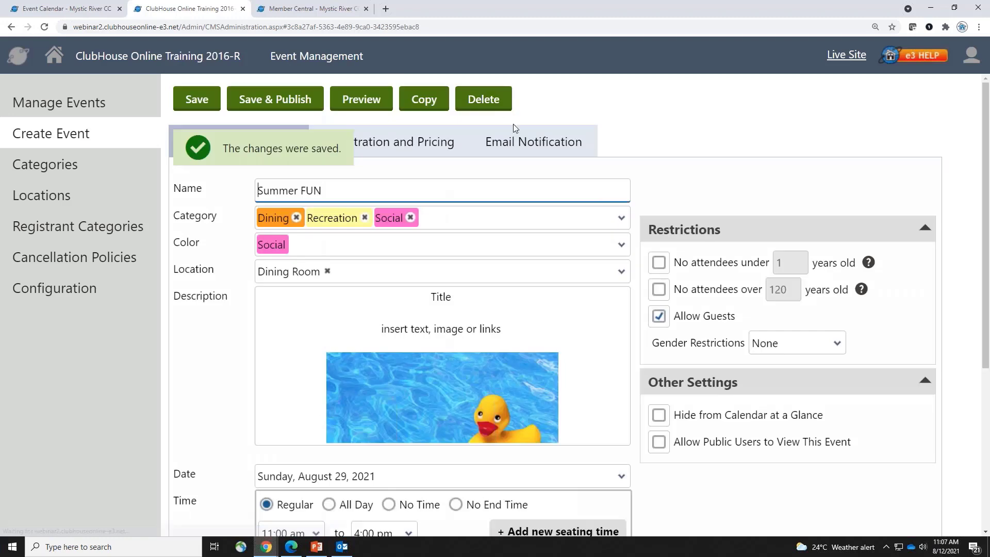
pyautogui.click(529, 148)
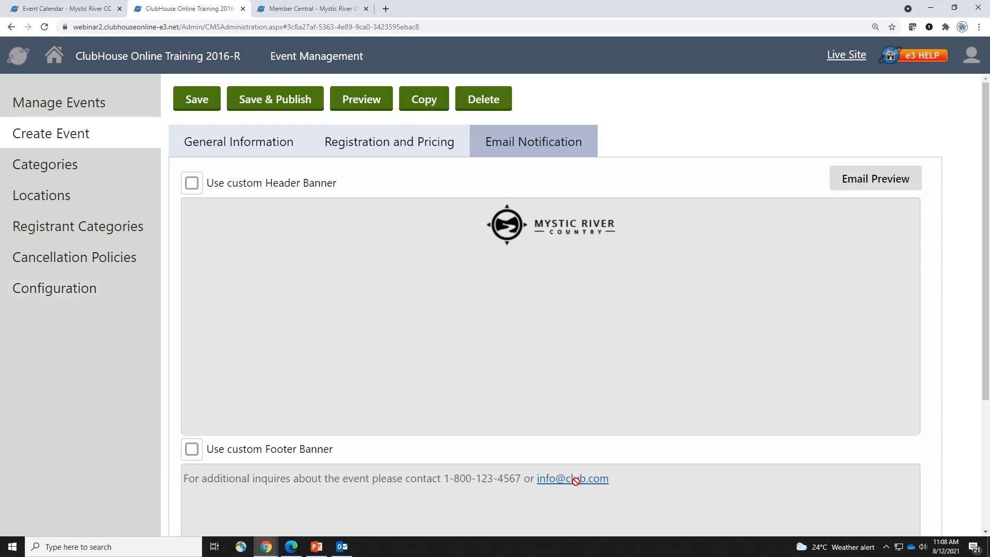
pyautogui.click(907, 192)
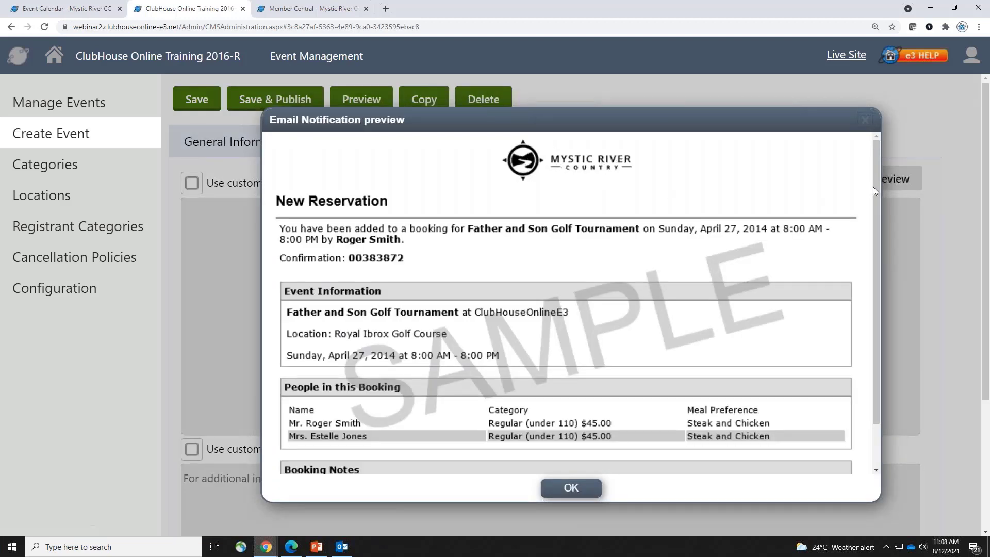
pyautogui.moveTo(876, 194); pyautogui.dragTo(868, 338)
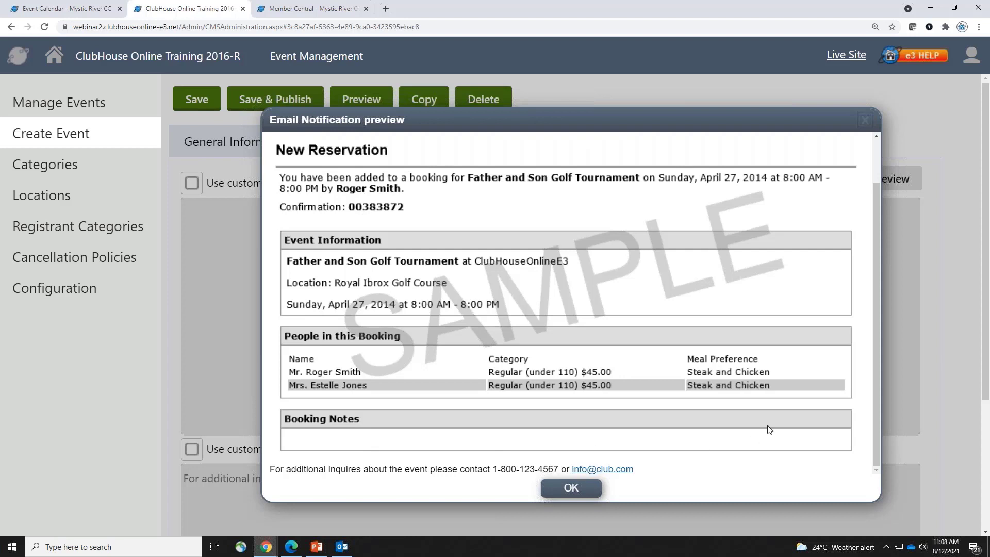
pyautogui.moveTo(876, 213); pyautogui.dragTo(872, 172)
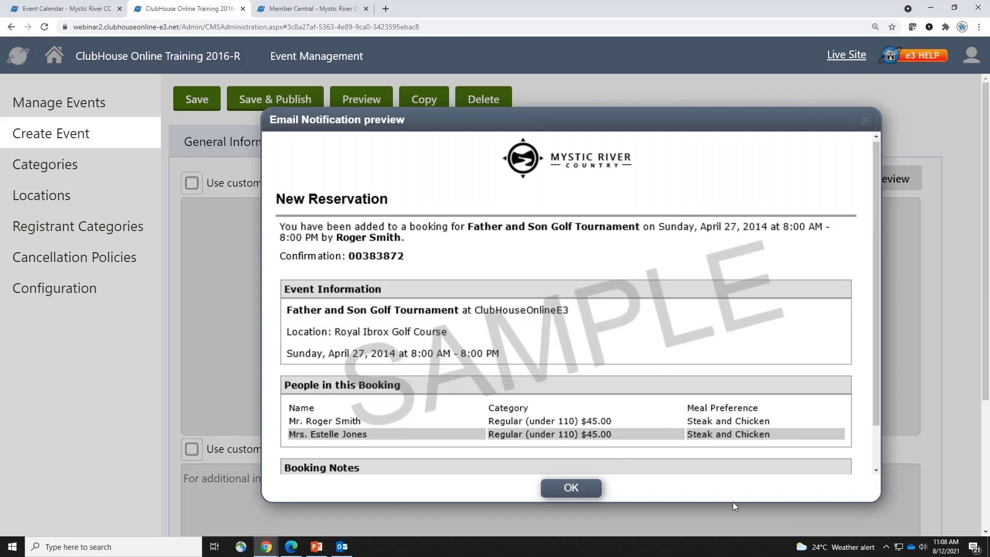
pyautogui.click(588, 488)
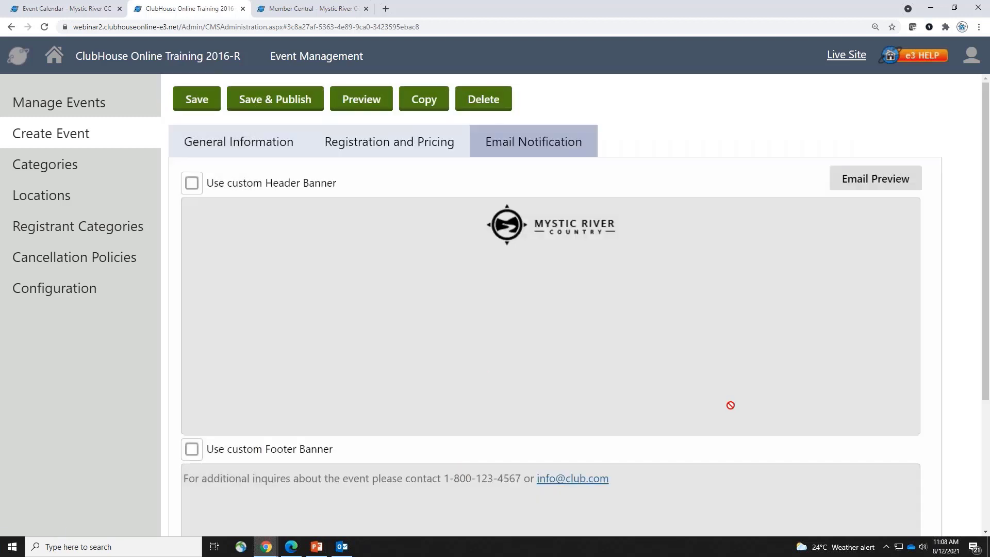
# Enable a custom footer banner and edit its contact line to add ext 123 and a new club e-mail address
pyautogui.scroll(-2, 660, 430)
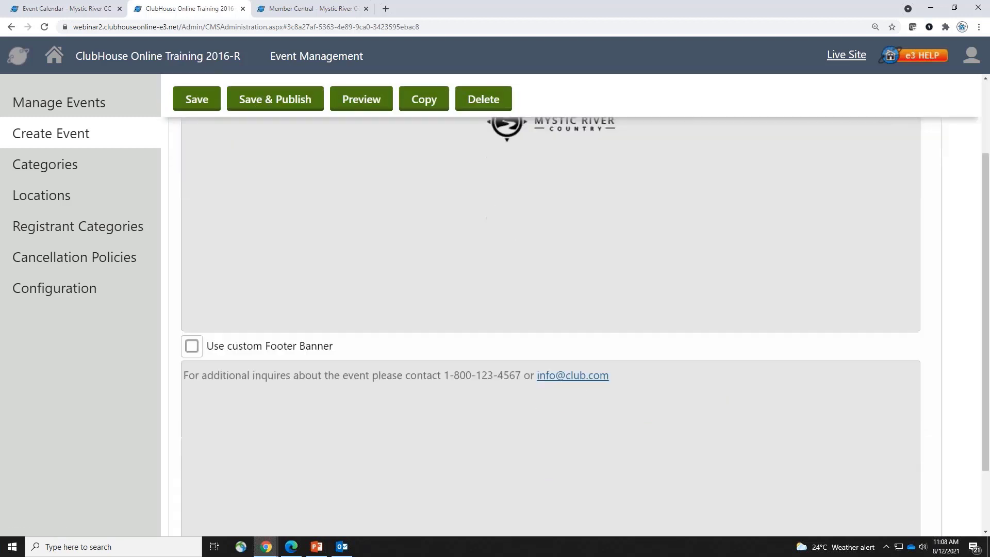
pyautogui.scroll(1, 197, 401)
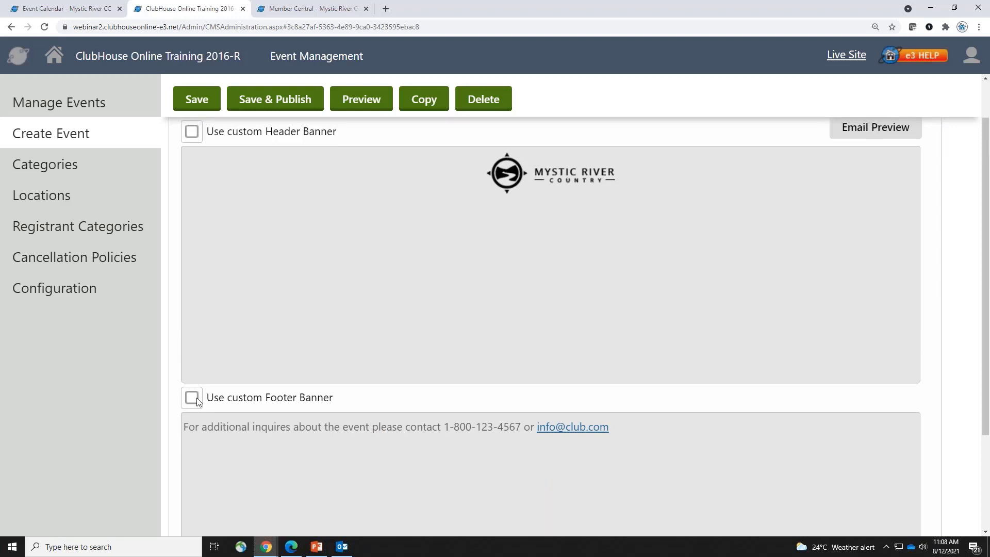
pyautogui.click(192, 397)
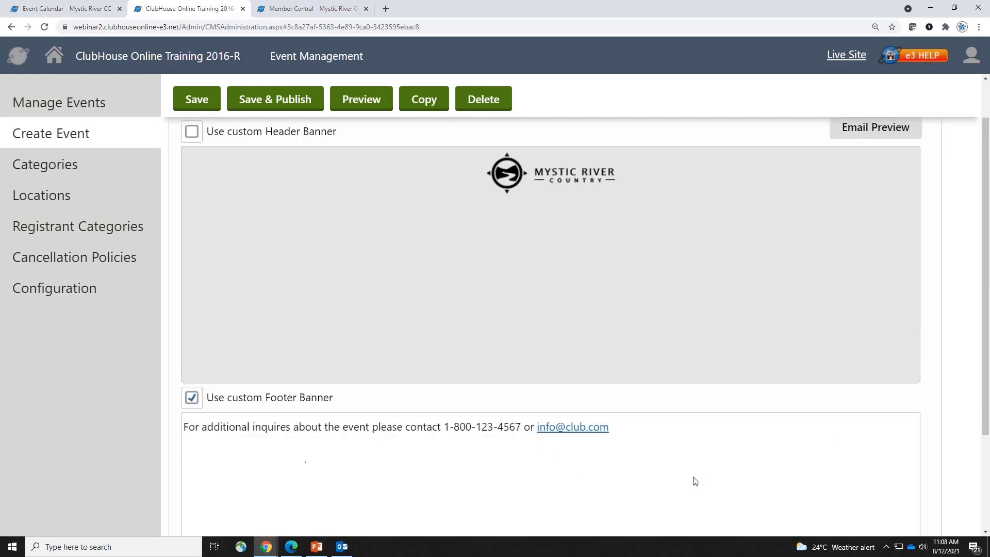
pyautogui.click(493, 479)
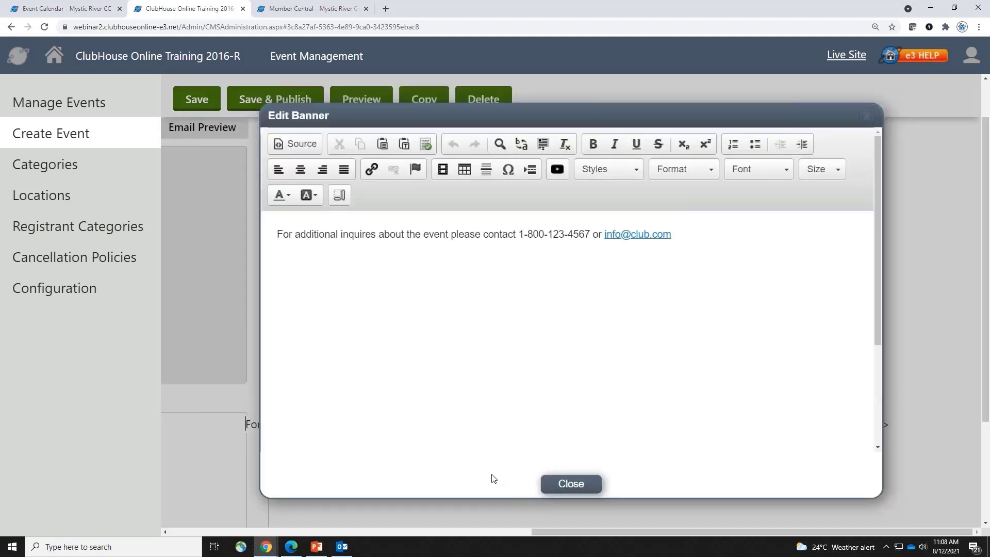
pyautogui.moveTo(674, 234); pyautogui.dragTo(593, 234)
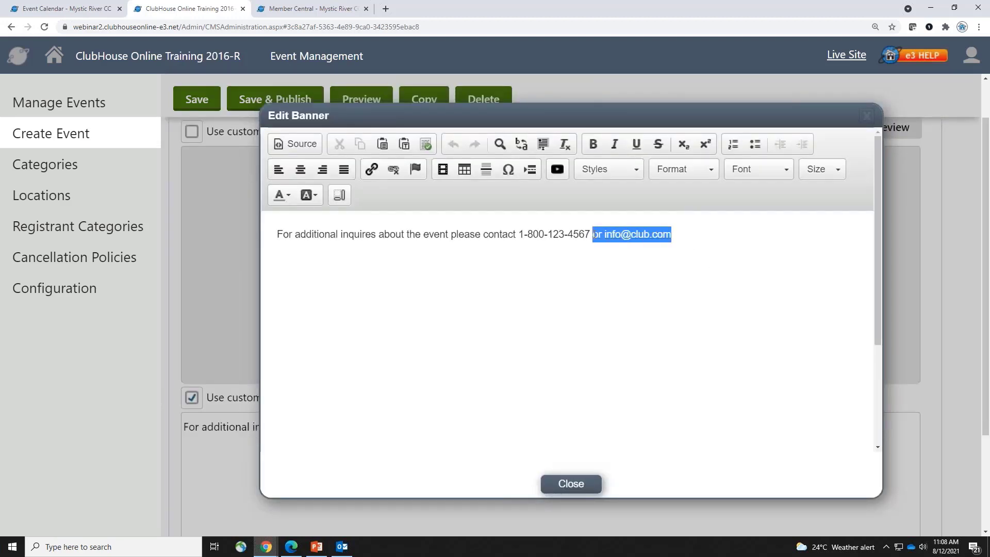
pyautogui.press('BackSpace')
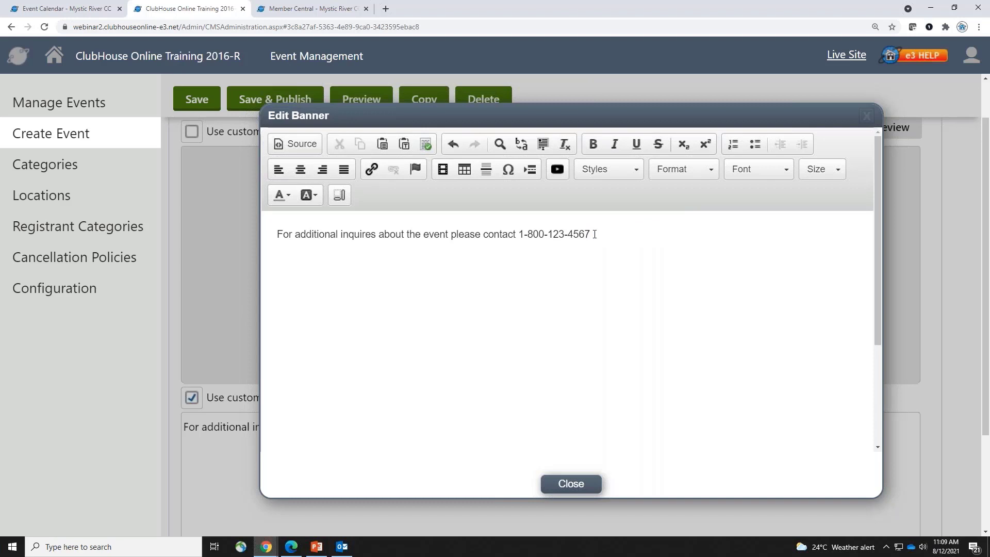
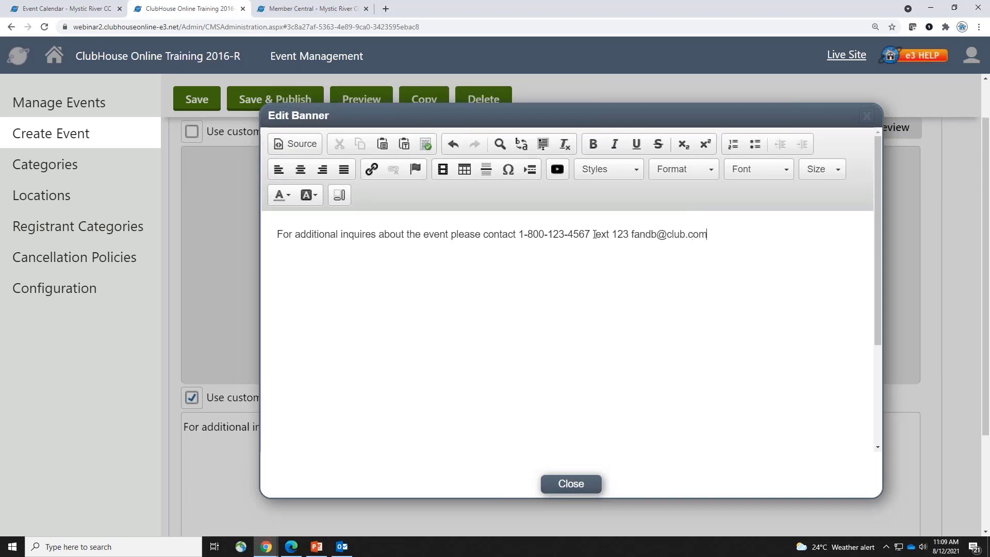
pyautogui.click(572, 482)
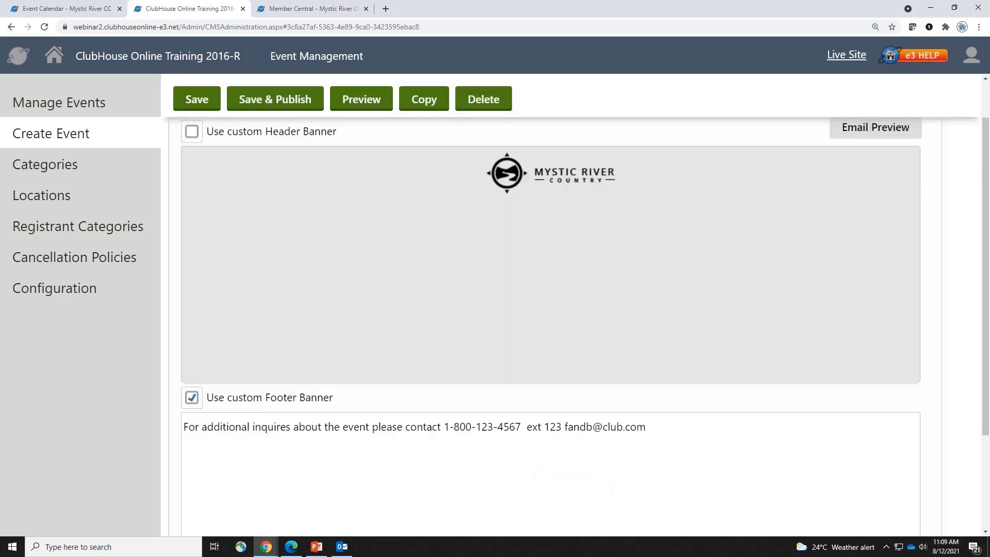
# Check the new footer line in the email preview, then save the Summer FUN event
pyautogui.click(873, 130)
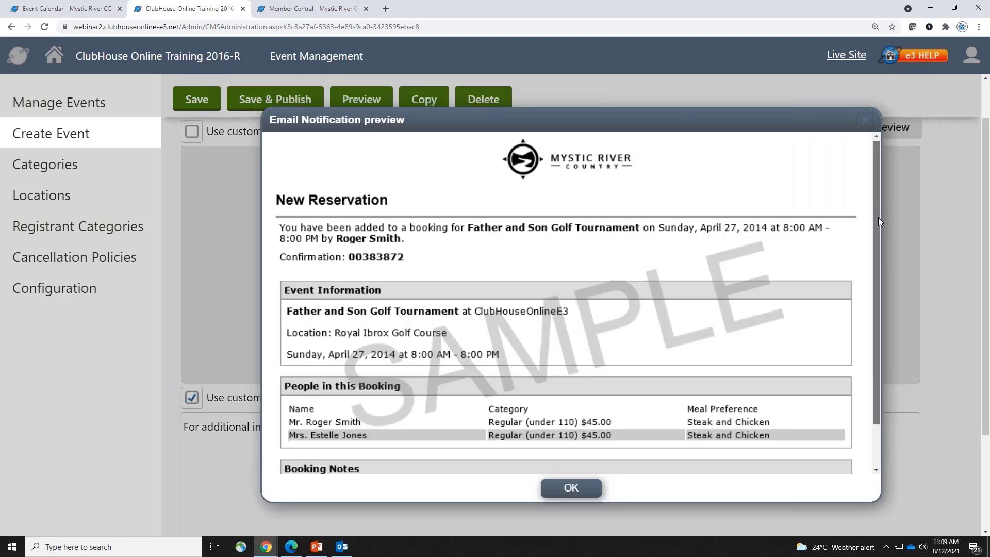
pyautogui.scroll(-1, 877, 218)
pyautogui.moveTo(388, 469); pyautogui.dragTo(747, 480)
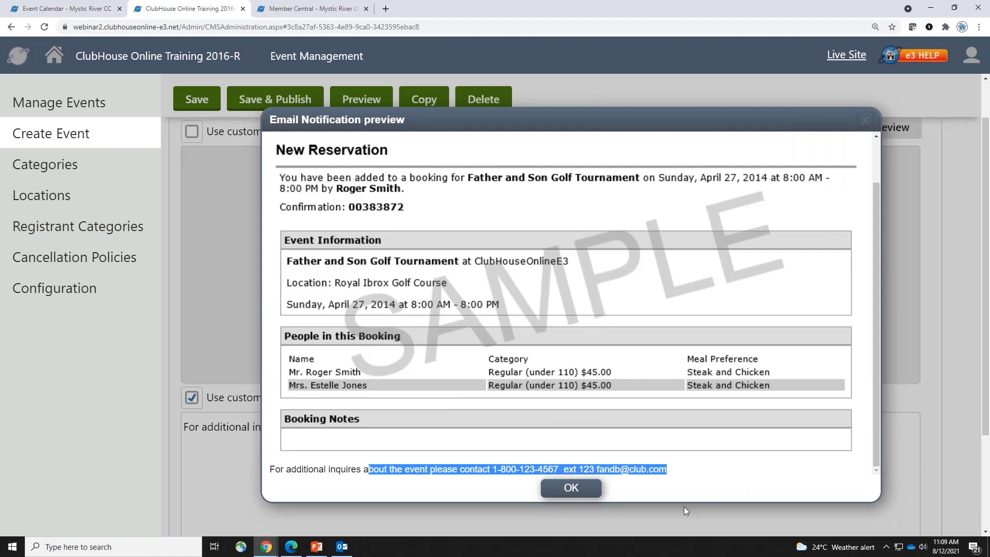
pyautogui.click(570, 489)
pyautogui.click(194, 99)
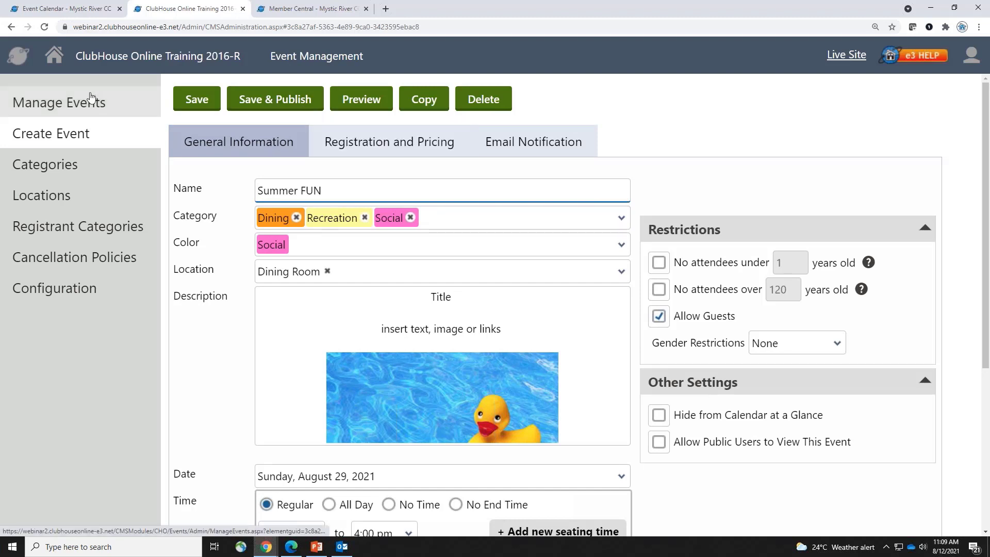
# In Manage Events, keep Upcoming Events and start the date range on August 28, 2021
pyautogui.click(117, 100)
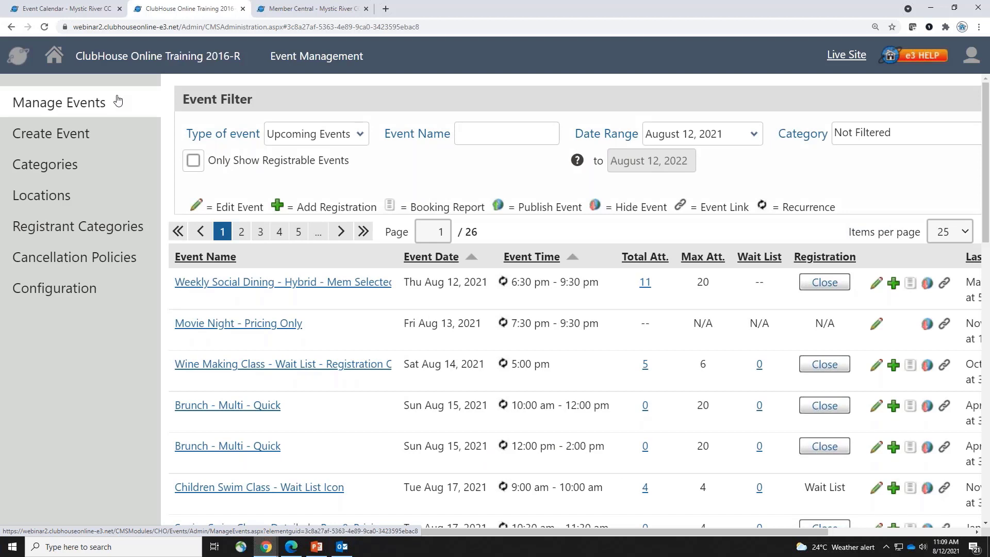
pyautogui.click(328, 132)
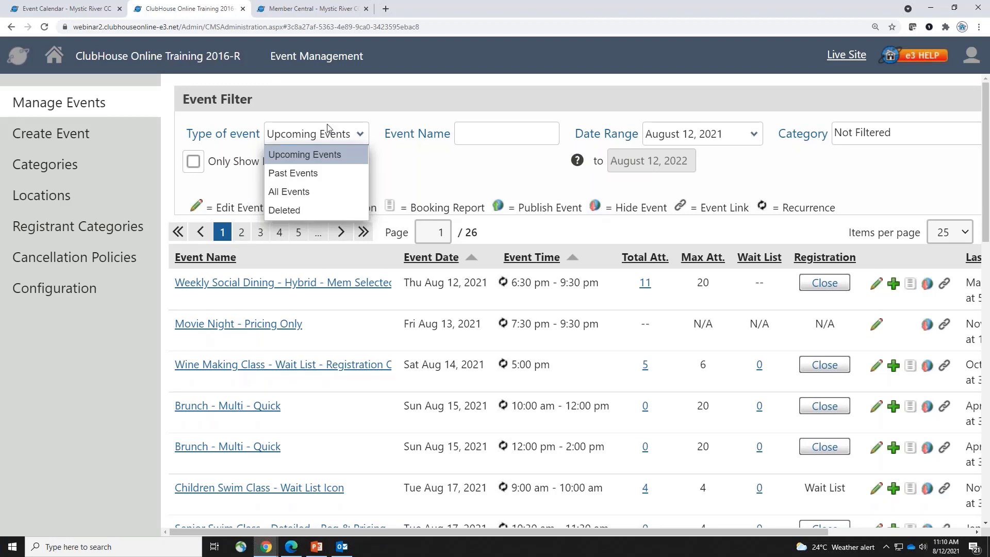
pyautogui.click(508, 134)
pyautogui.click(509, 134)
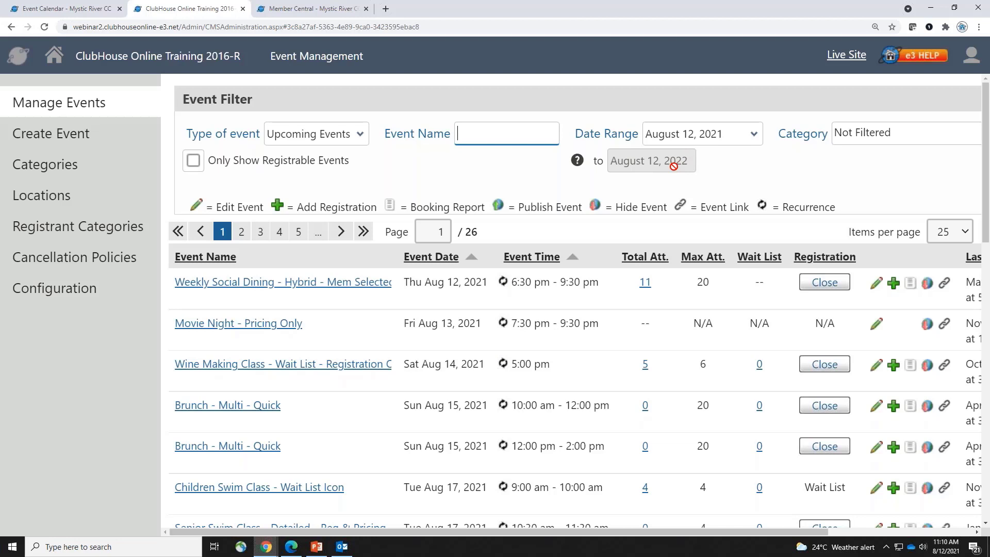
pyautogui.click(736, 143)
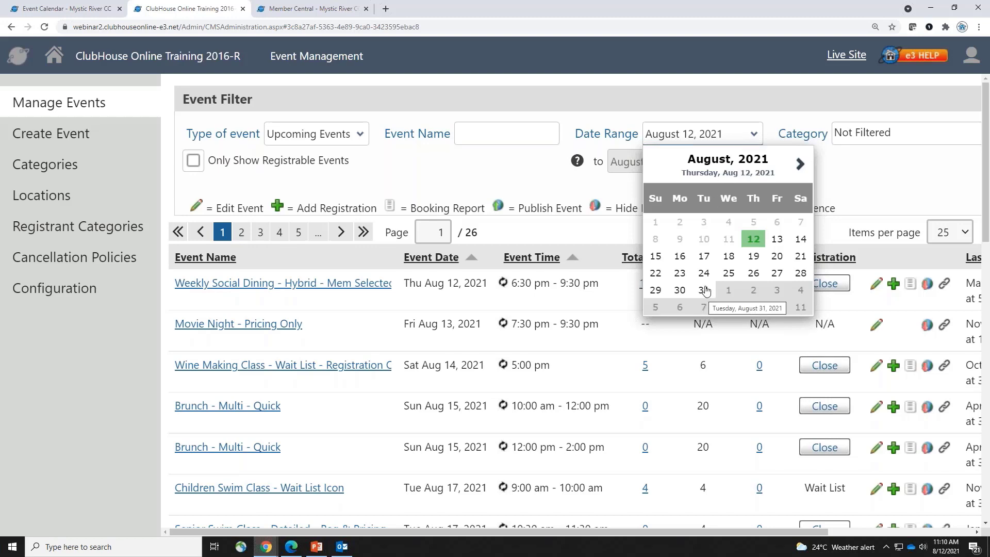
pyautogui.click(799, 273)
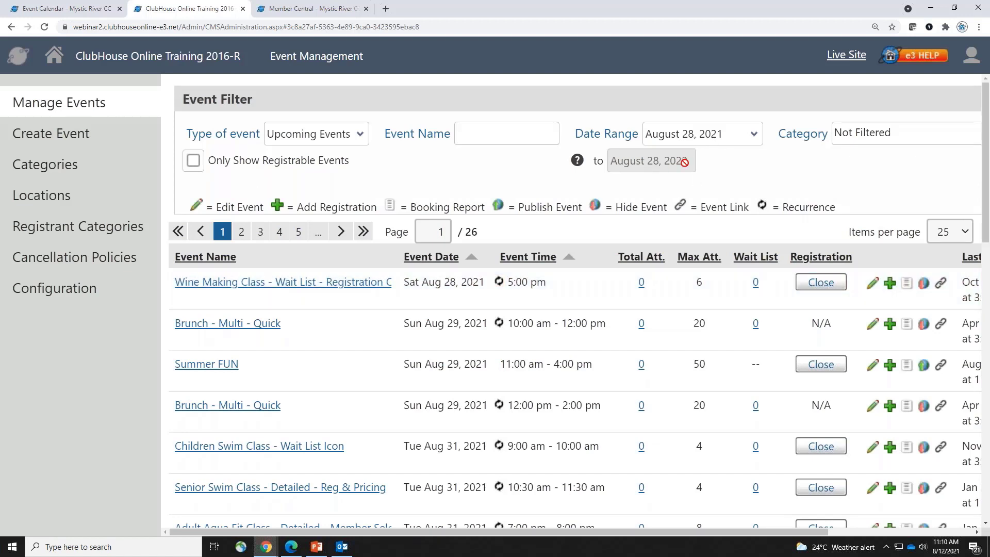
# Zoom out the page and search event names for 'summer', leaving only Summer FUN on Aug 29
pyautogui.click(861, 129)
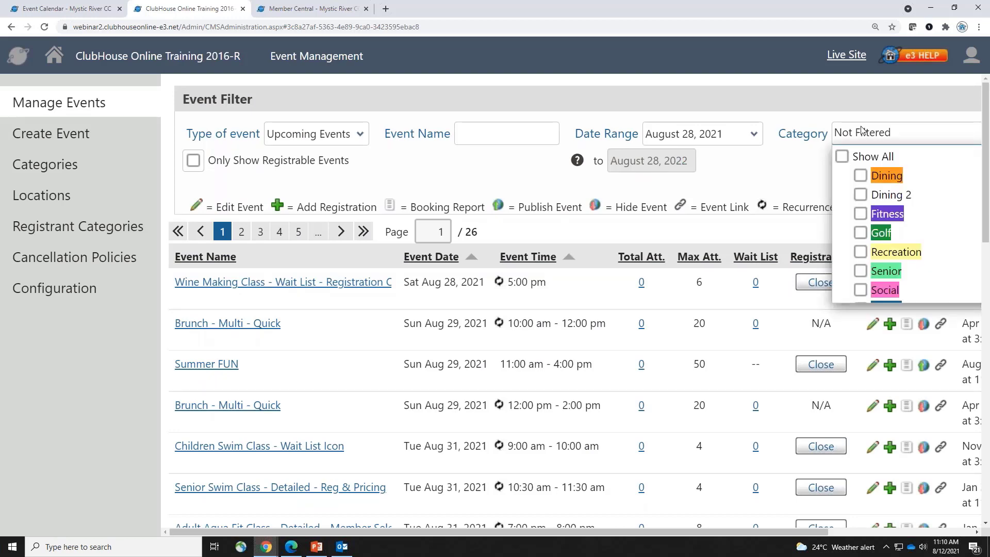
pyautogui.hotkey('ctrl', '-')
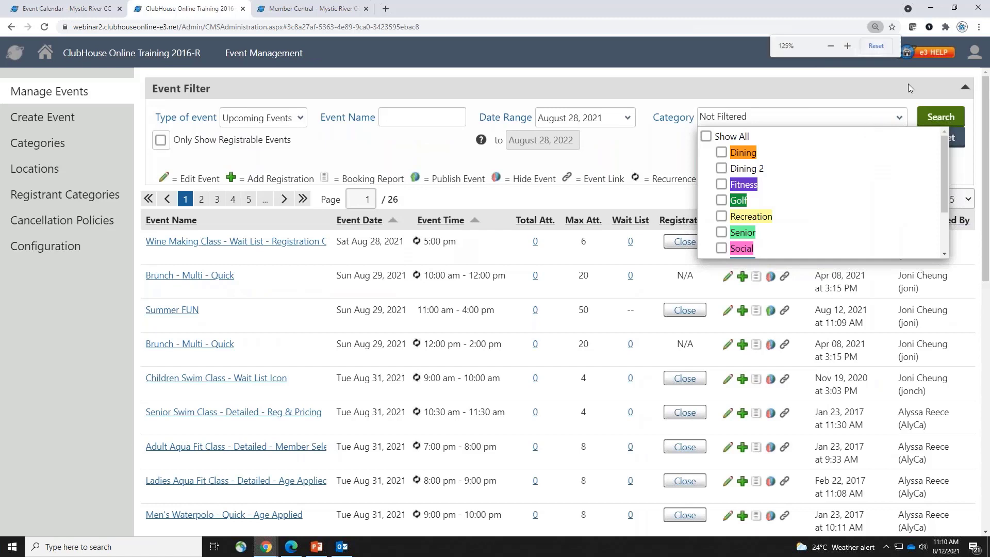
pyautogui.click(969, 163)
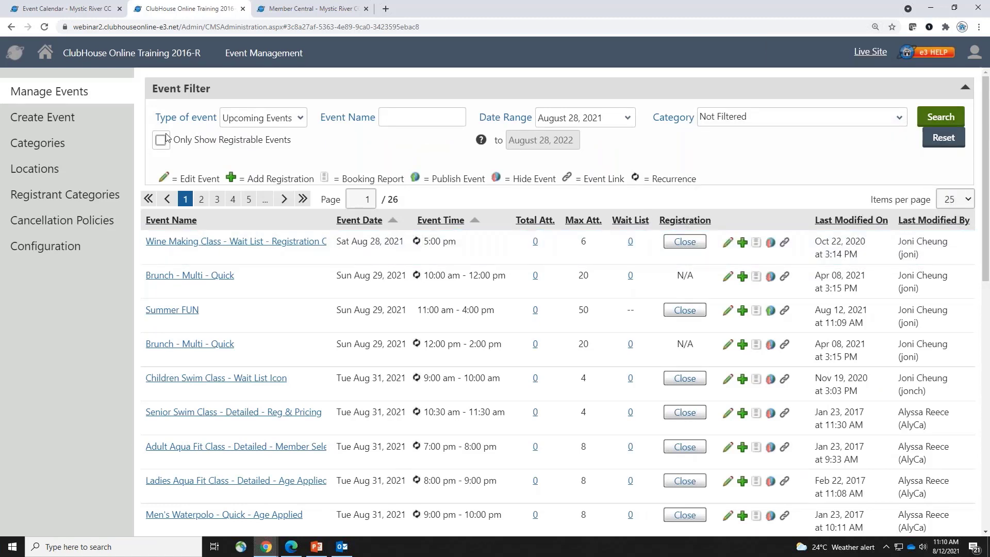
pyautogui.moveTo(197, 139); pyautogui.dragTo(263, 139)
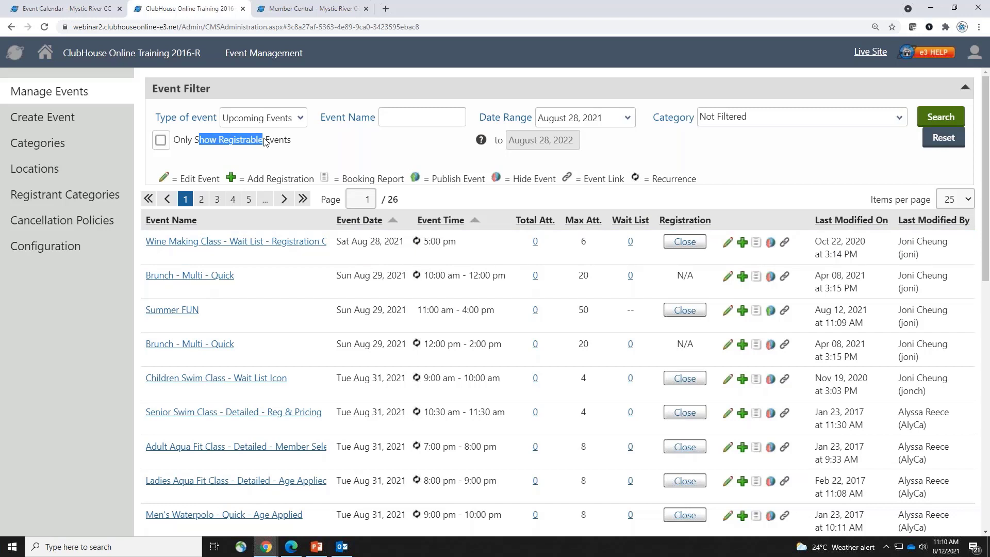
pyautogui.click(442, 128)
pyautogui.write('summer')
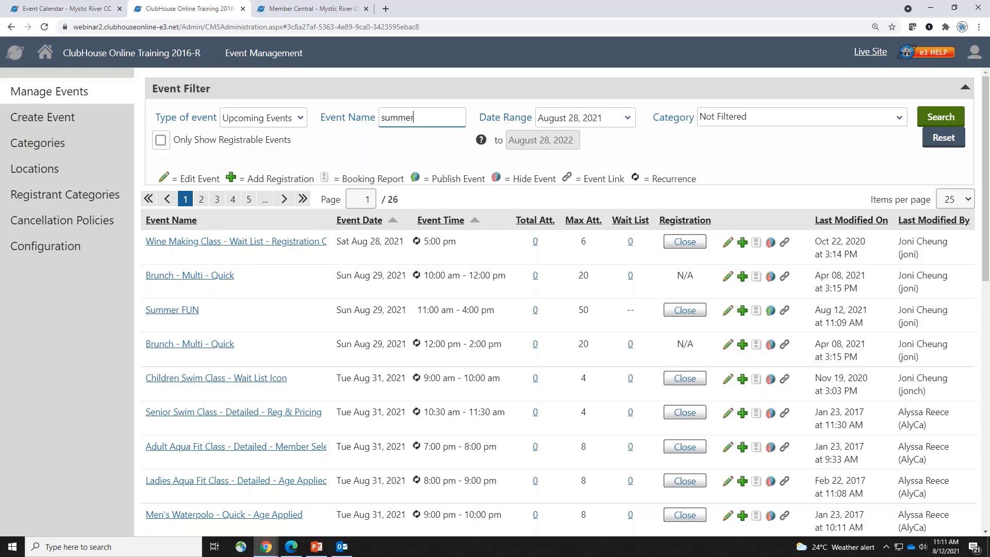
pyautogui.click(940, 116)
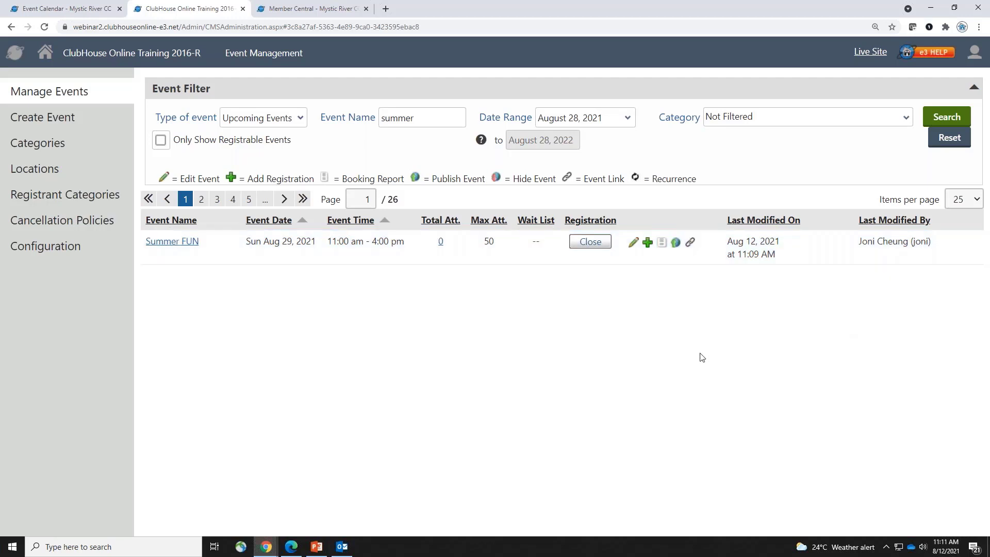
# Review Summer FUN's registration and pricing settings, then close the editor without changes
pyautogui.click(632, 244)
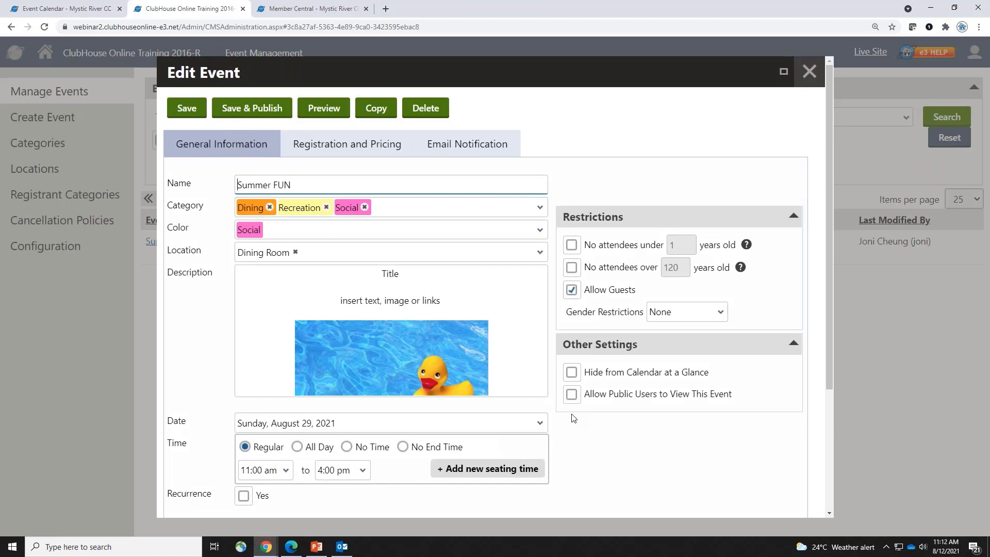
pyautogui.click(342, 144)
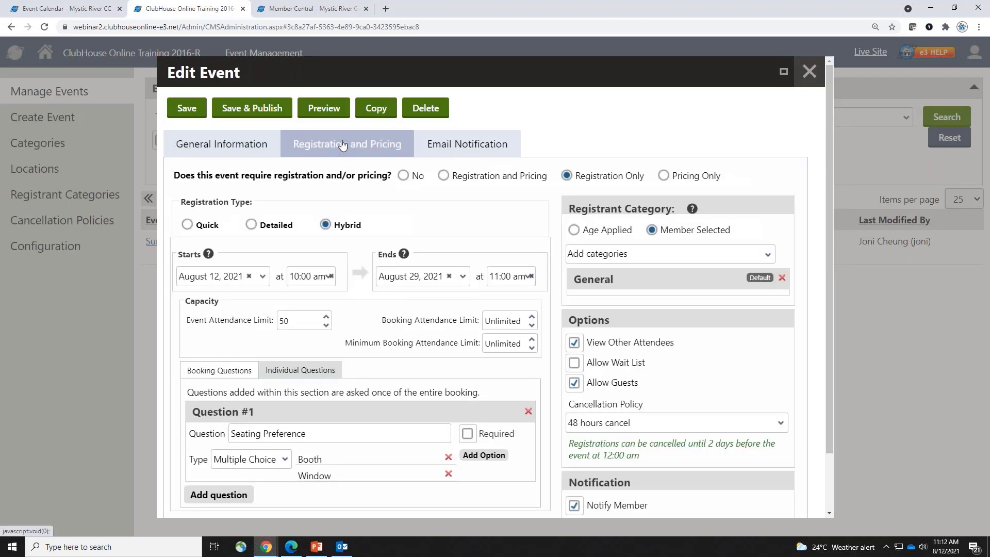
pyautogui.click(809, 72)
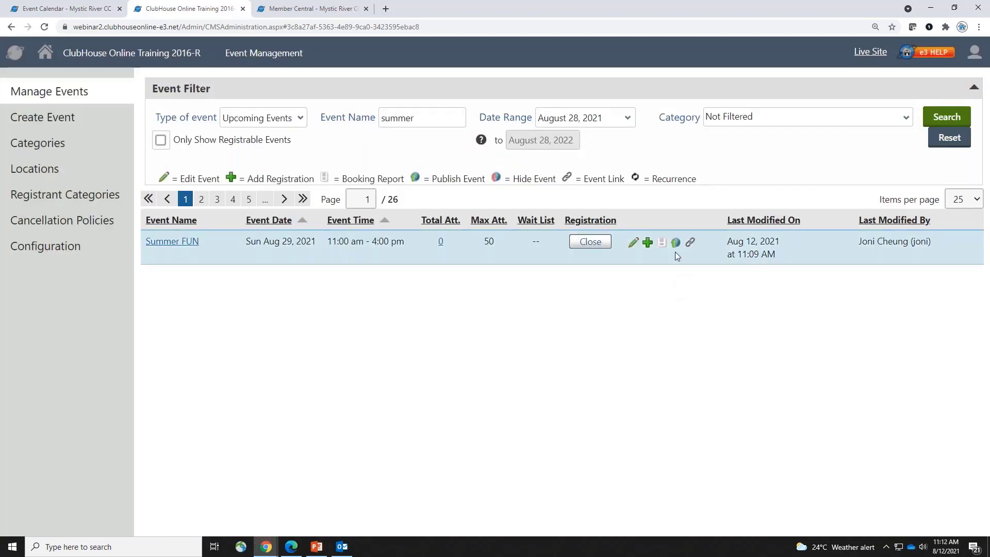
# Zoom in and publish Summer FUN, then back out of unpublishing so it stays live
pyautogui.hotkey('ctrl', '+')
pyautogui.hotkey('ctrl', '+')
pyautogui.hotkey('ctrl', '+')
pyautogui.hotkey('ctrl', '+')
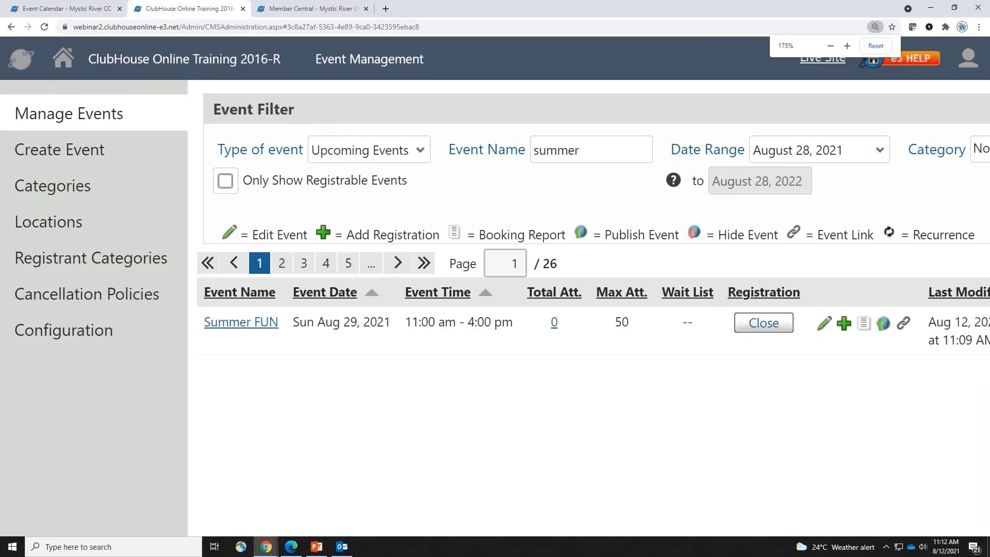
pyautogui.click(883, 323)
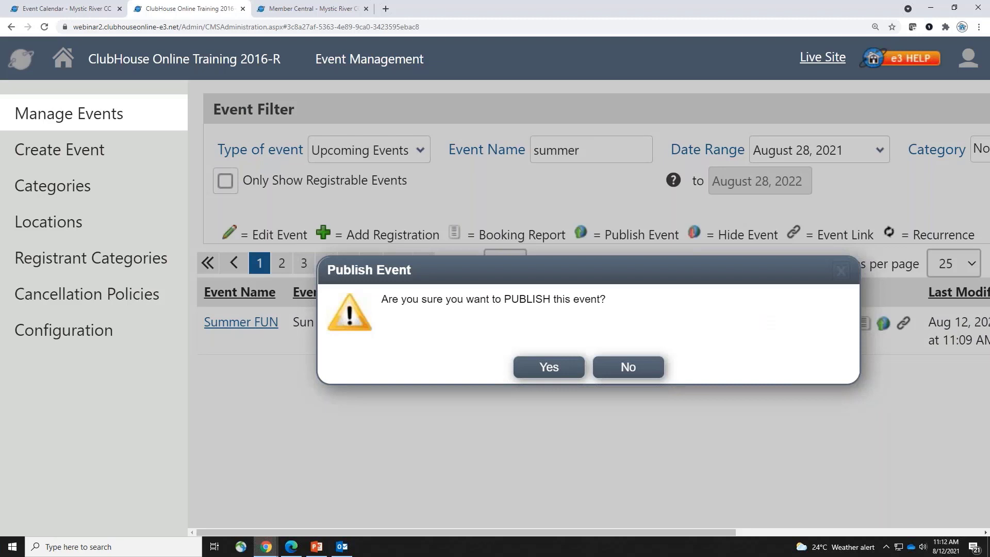
pyautogui.click(552, 368)
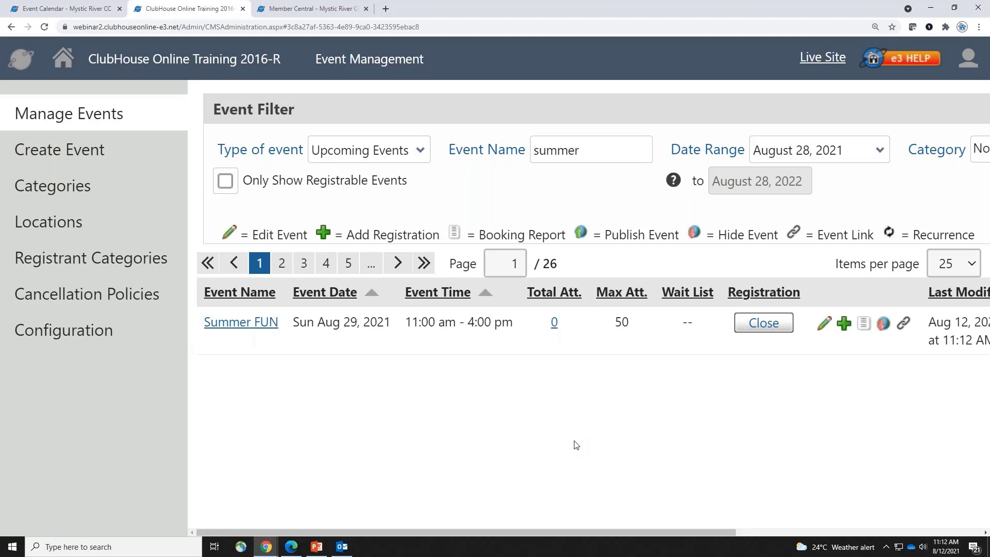
pyautogui.click(885, 326)
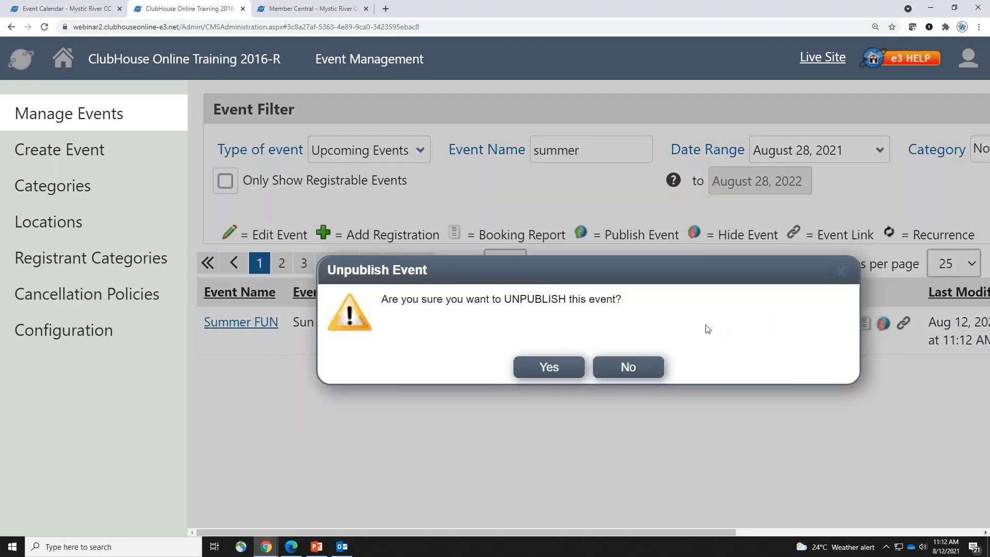
pyautogui.click(626, 368)
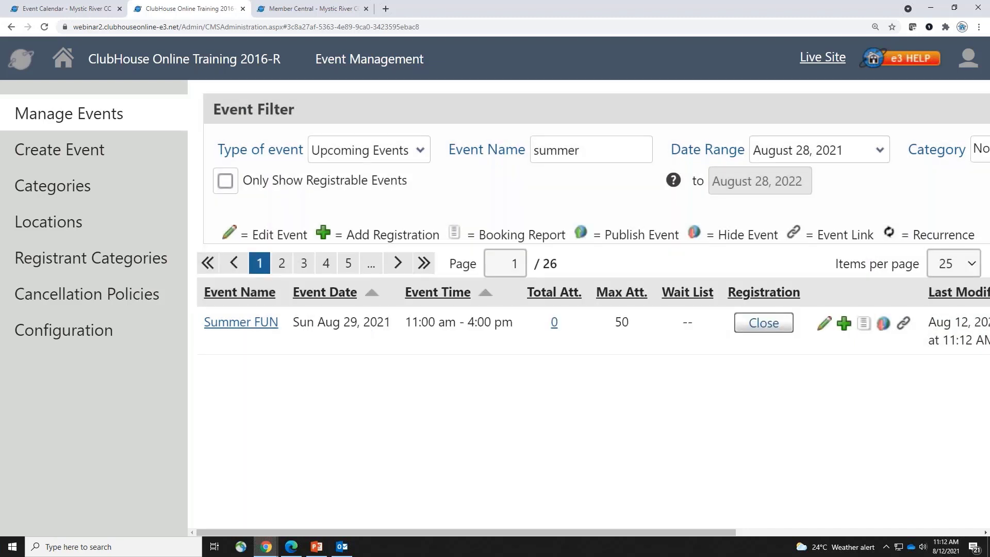
# Select Summer FUN's shareable event link, then open the club's Live Site in a new tab
pyautogui.click(903, 324)
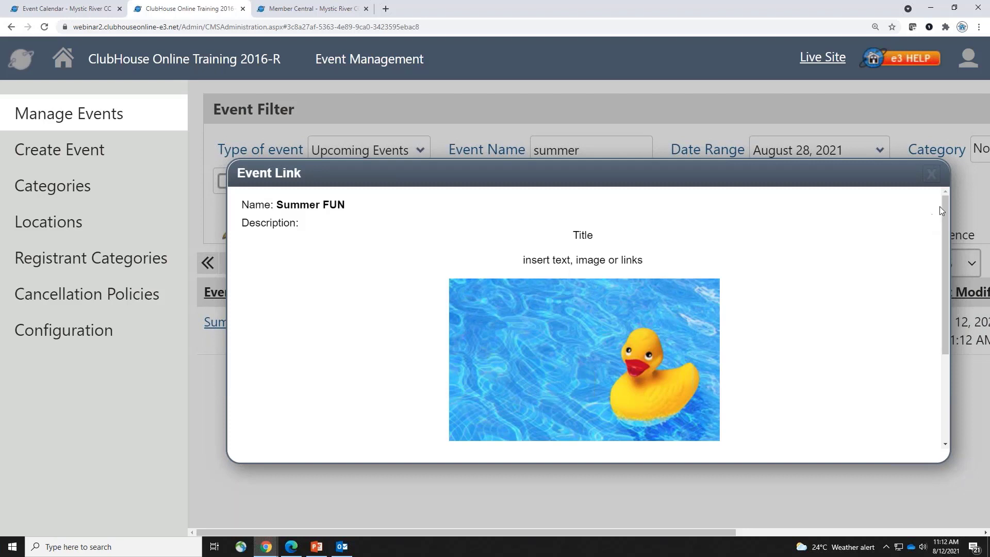
pyautogui.moveTo(943, 206); pyautogui.dragTo(941, 314)
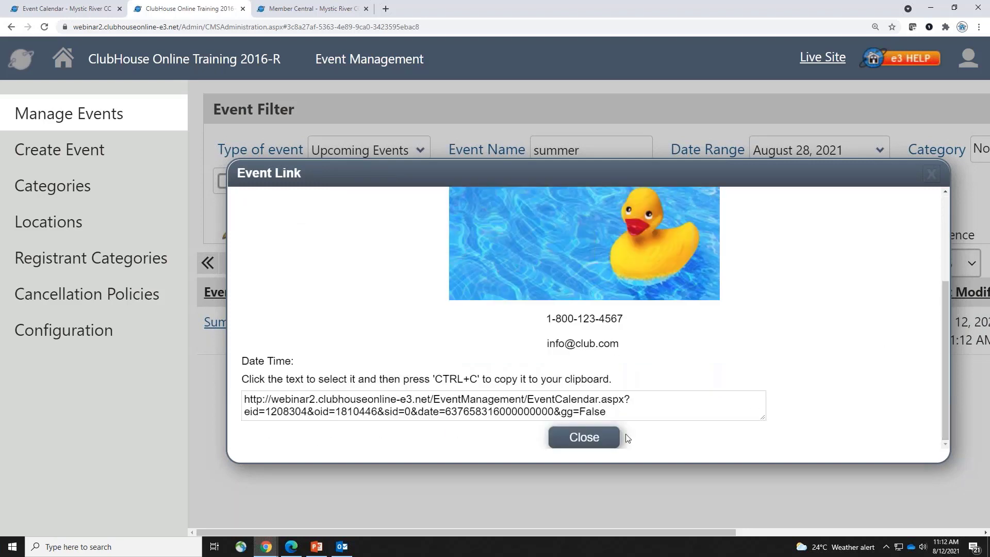
pyautogui.moveTo(621, 412); pyautogui.dragTo(242, 404)
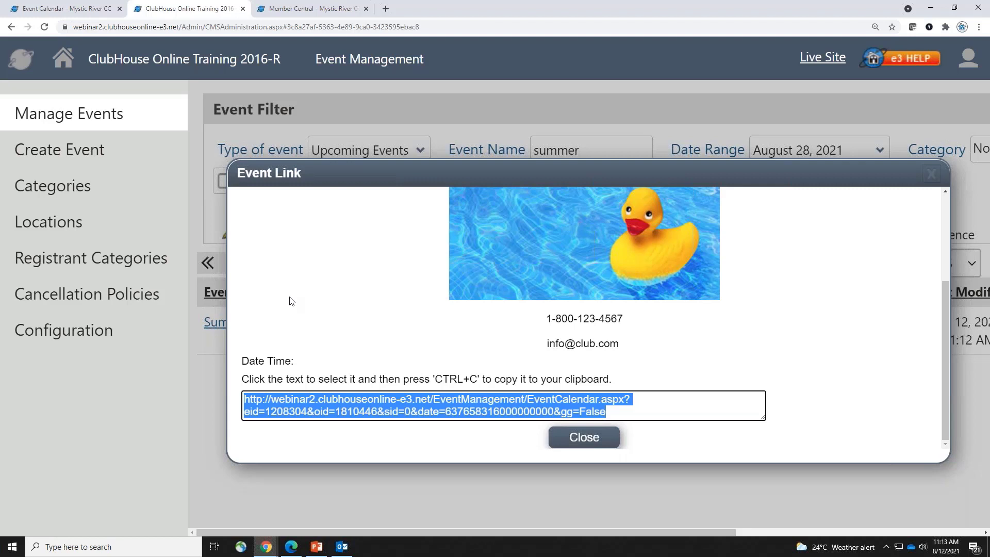
pyautogui.moveTo(945, 311); pyautogui.dragTo(928, 223)
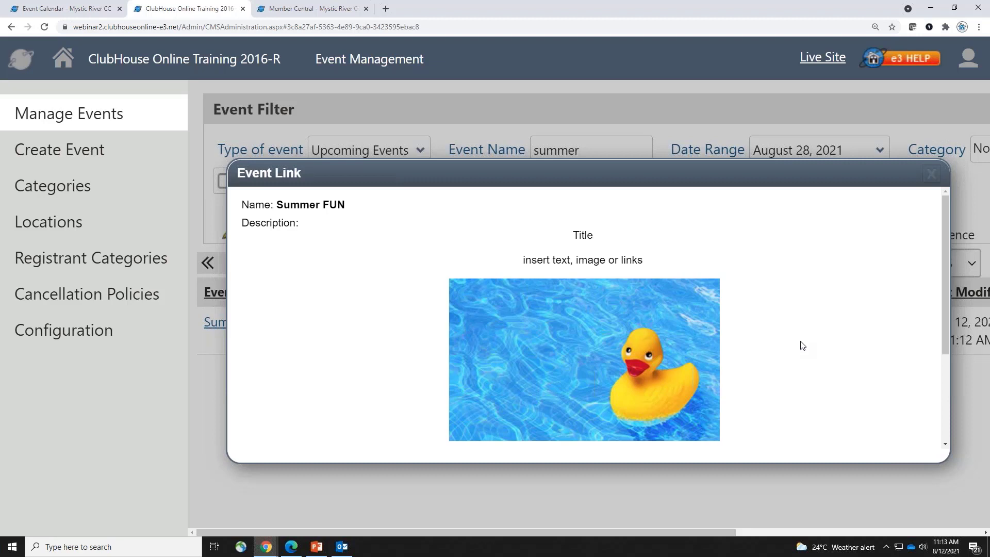
pyautogui.click(932, 174)
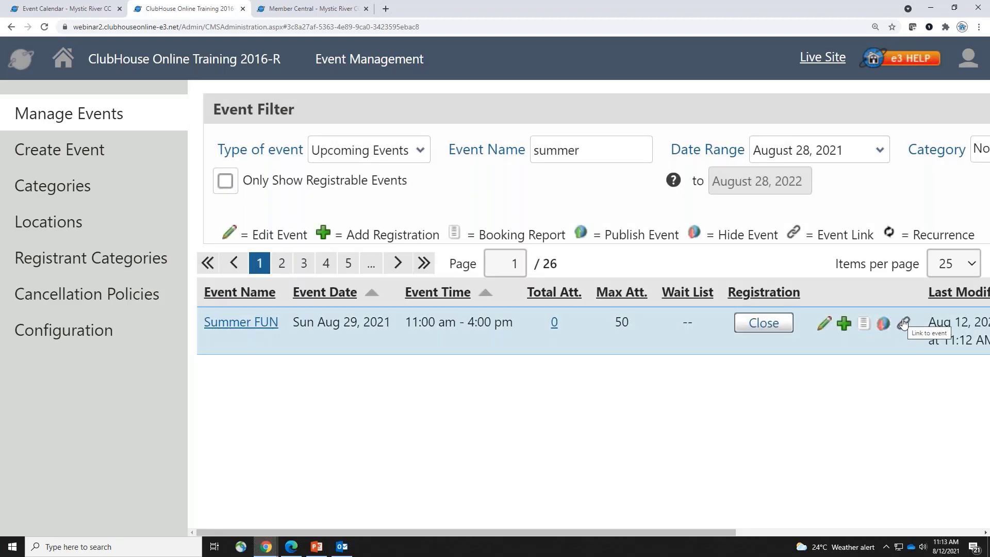
pyautogui.click(816, 60)
# On the member Event Calendar, open the 11am Summer FUN event on Aug 29
pyautogui.moveTo(228, 166)
pyautogui.click(239, 183)
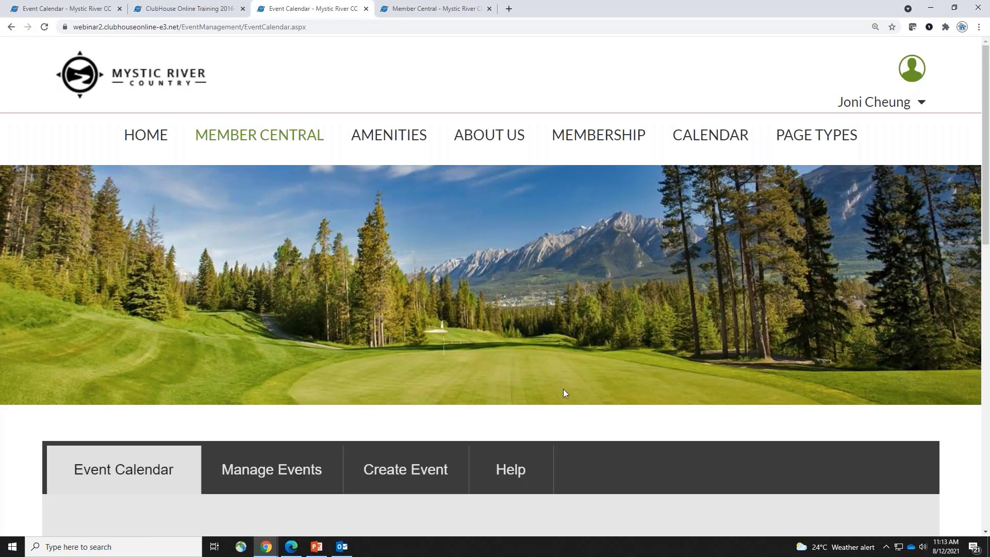
pyautogui.scroll(-8, 545, 382)
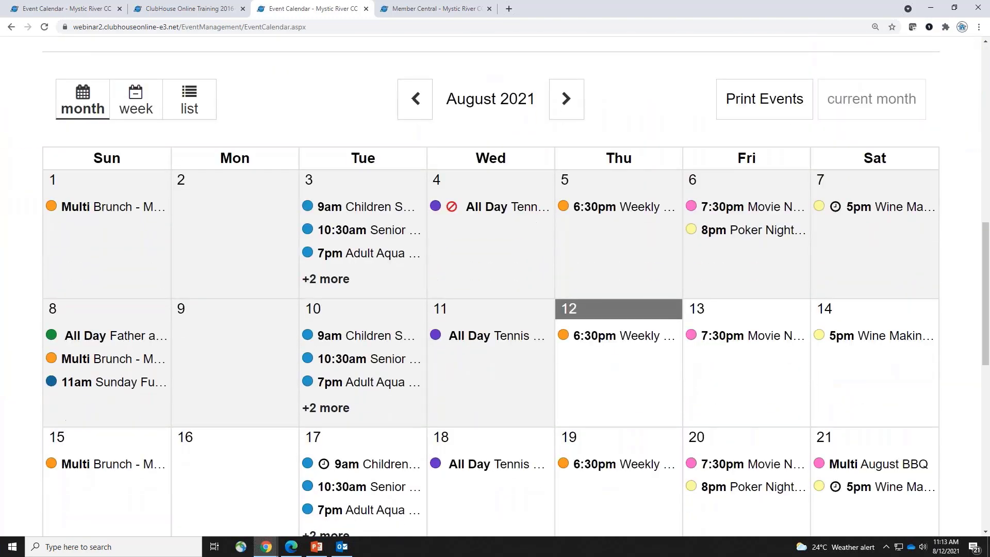
pyautogui.scroll(-7, 356, 333)
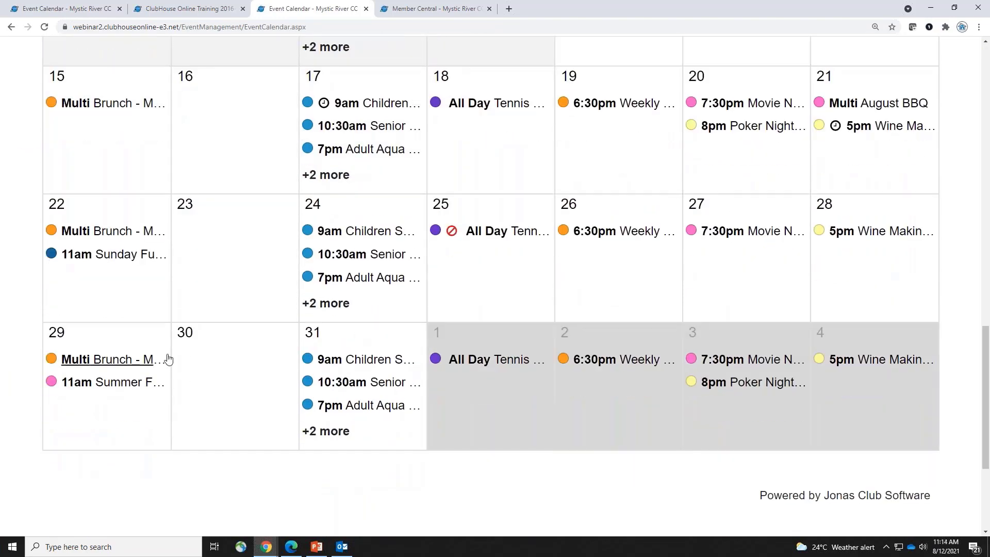
pyautogui.click(100, 384)
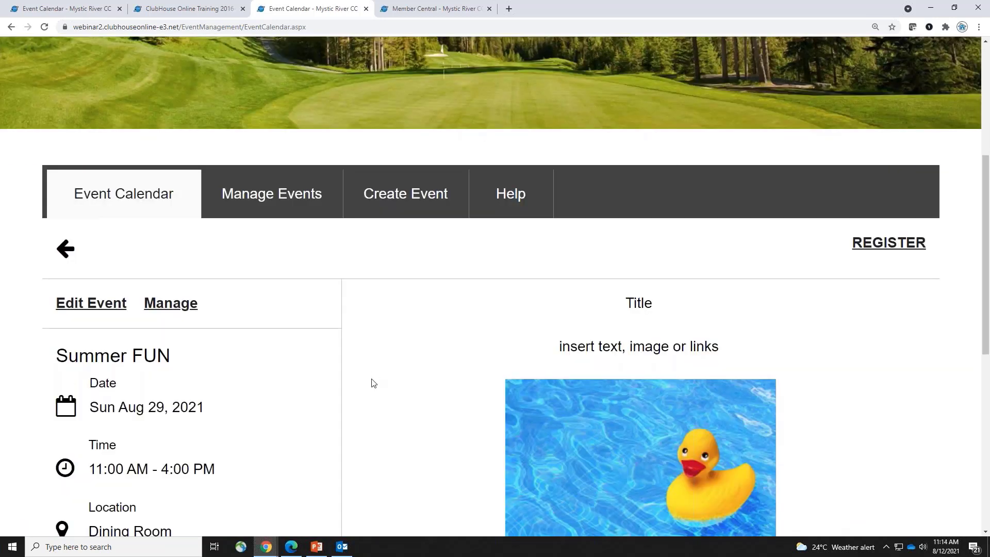
# Expand More Info and Others Attending for Summer FUN, then start a registration
pyautogui.scroll(-2, 374, 382)
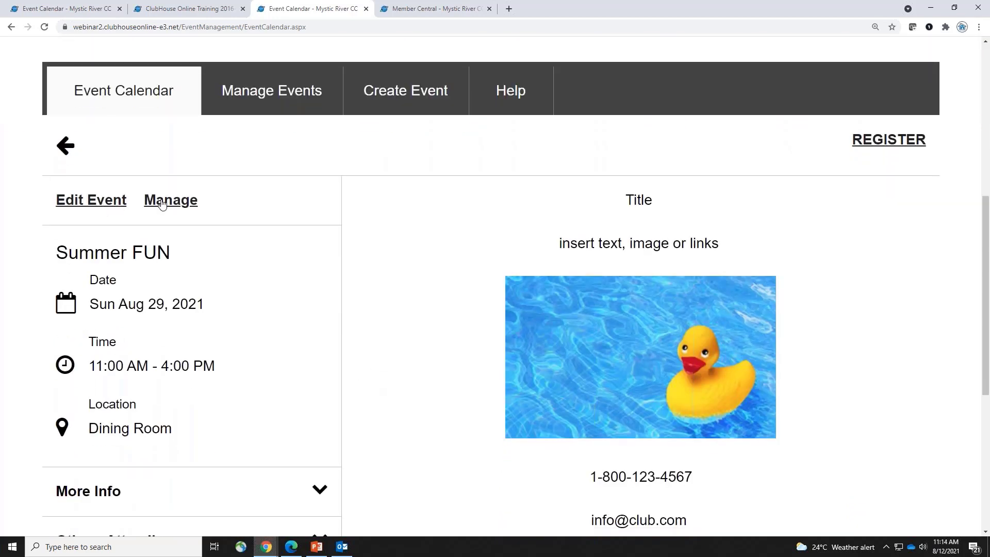
pyautogui.scroll(-2, 160, 417)
pyautogui.click(162, 393)
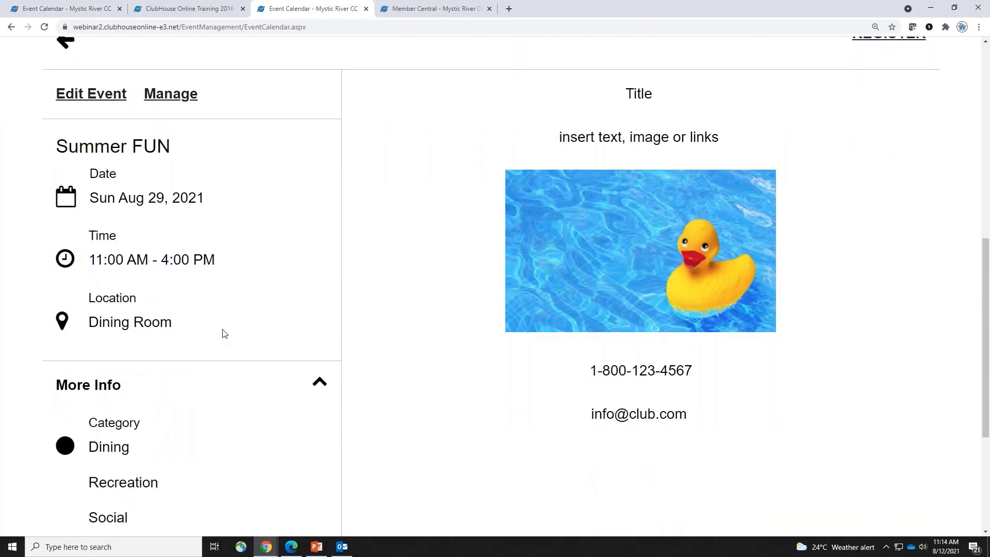
pyautogui.scroll(-4, 223, 333)
pyautogui.moveTo(104, 351); pyautogui.dragTo(294, 400)
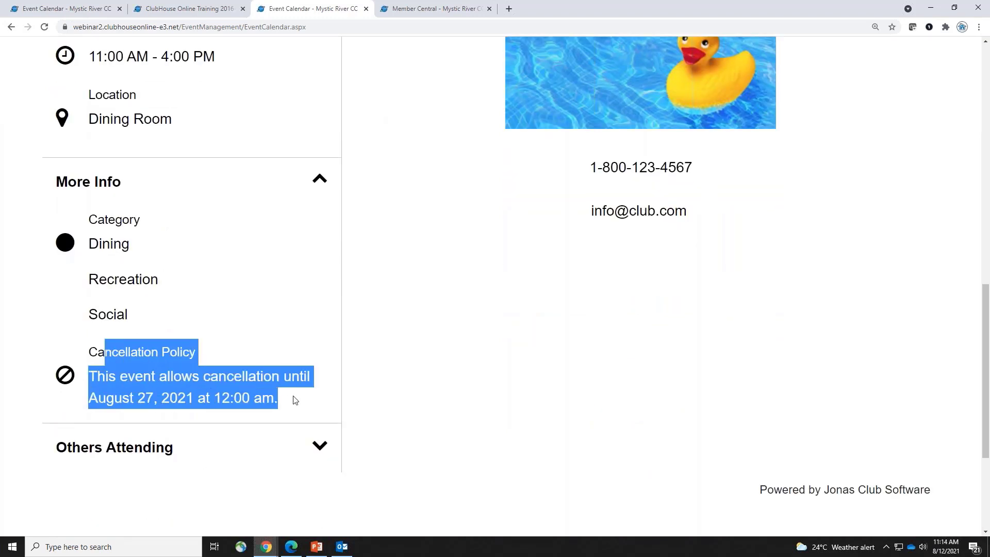
pyautogui.click(415, 381)
pyautogui.click(171, 450)
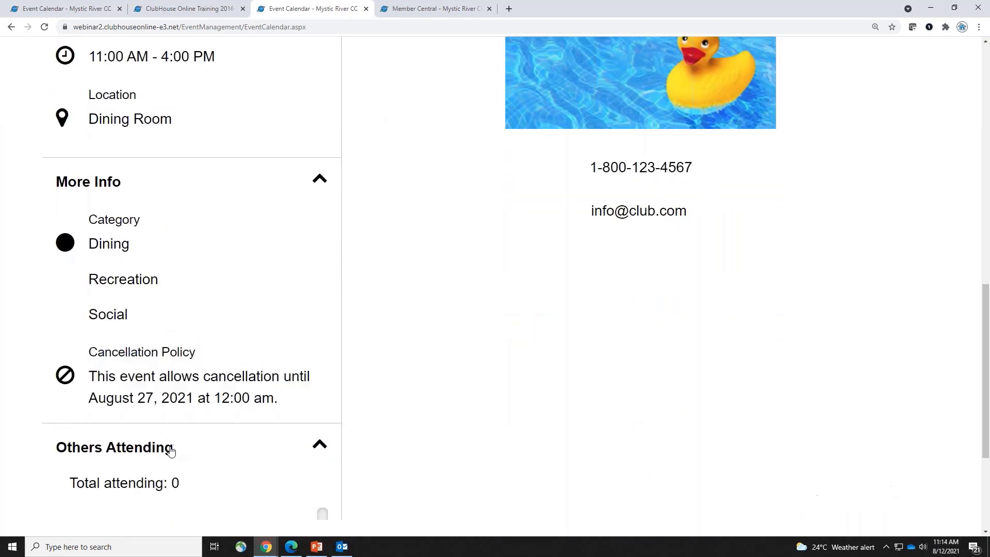
pyautogui.scroll(-2, 111, 390)
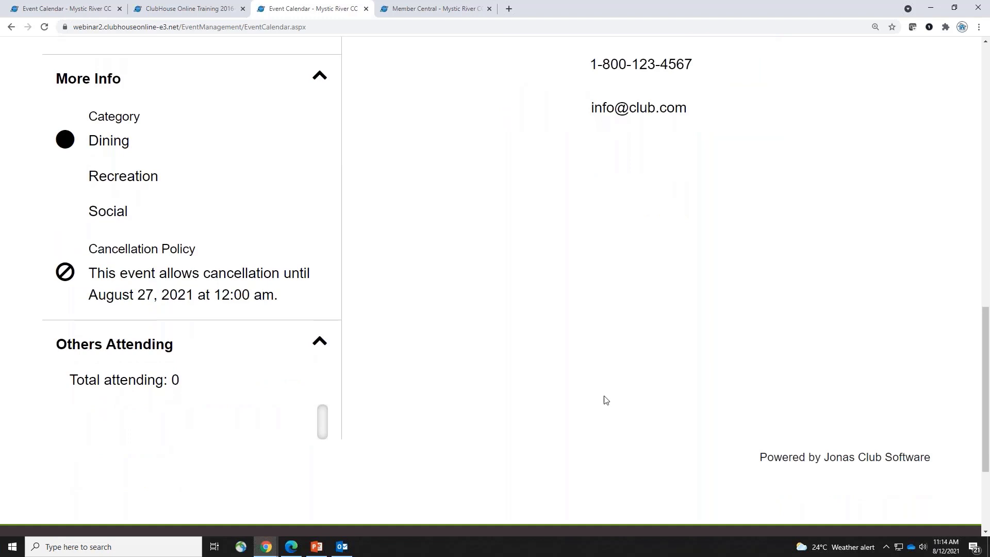
pyautogui.scroll(9, 606, 400)
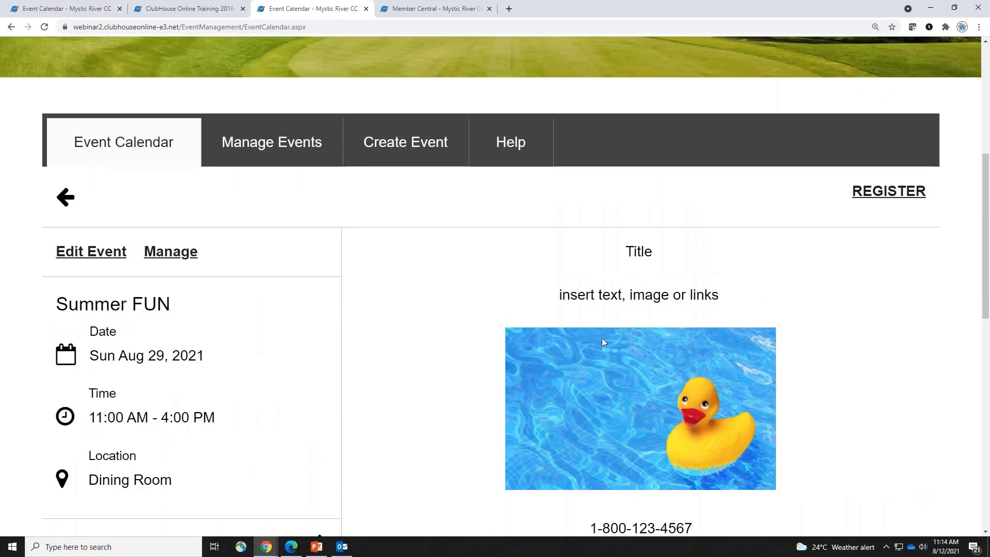
pyautogui.click(904, 192)
pyautogui.scroll(-2, 771, 287)
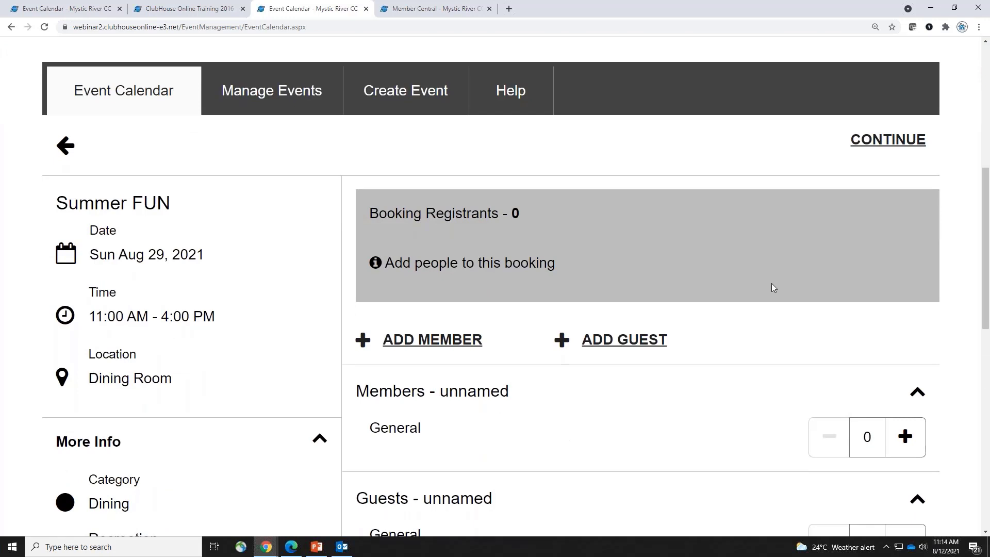
# Search for a member and add them to the Summer FUN booking as a General registrant
pyautogui.click(433, 339)
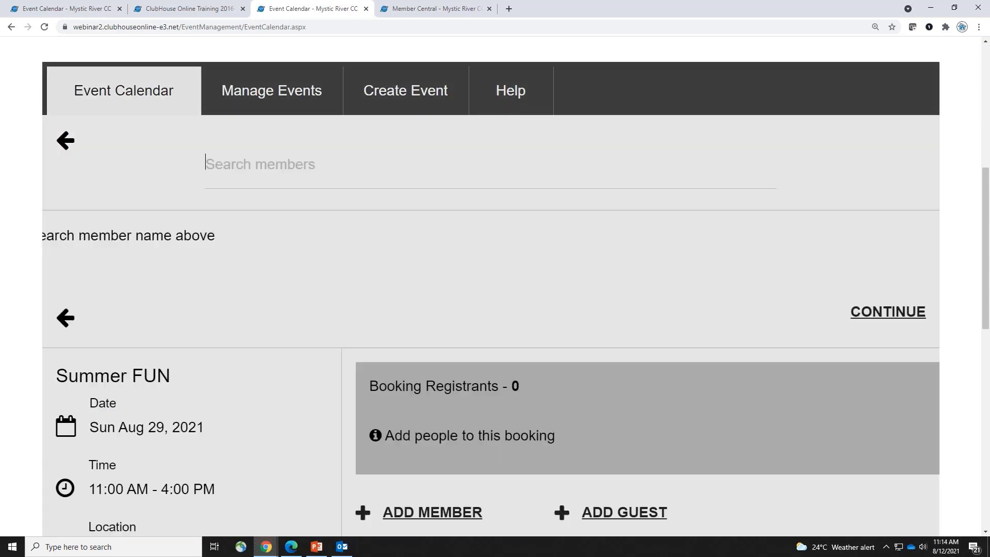
pyautogui.write('chris')
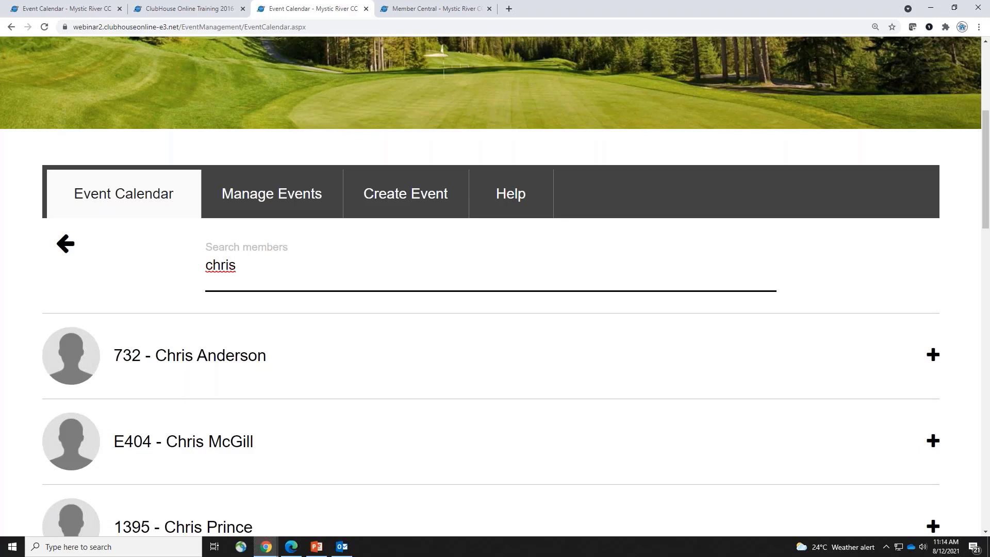
pyautogui.press('BackSpace')
pyautogui.press('BackSpace')
pyautogui.press('BackSpace')
pyautogui.press('BackSpace')
pyautogui.press('BackSpace')
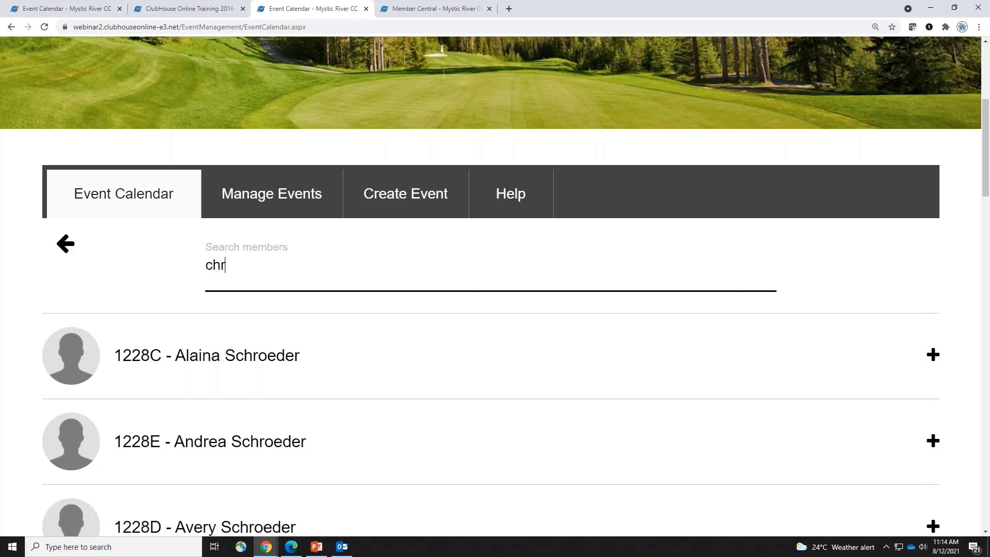
pyautogui.write('732')
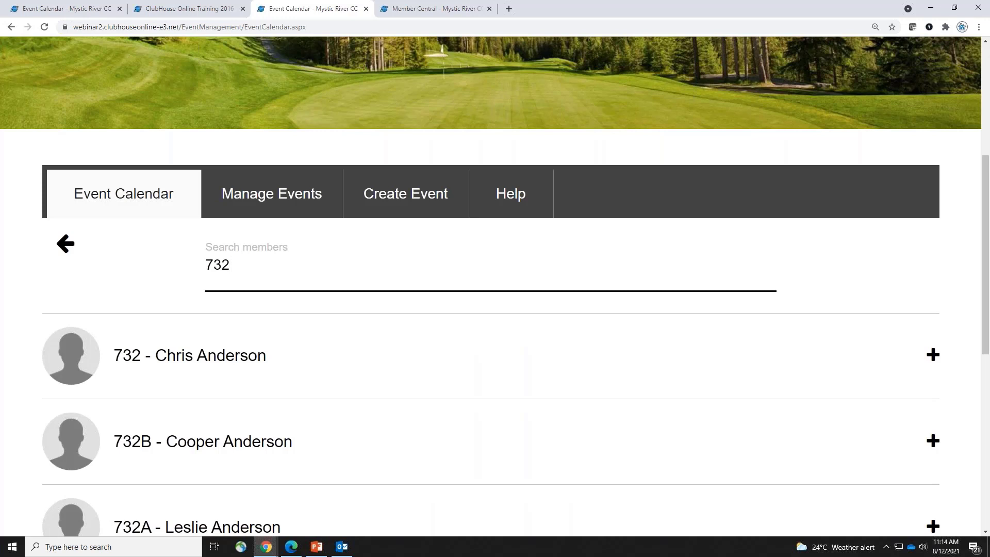
pyautogui.click(254, 357)
pyautogui.scroll(-3, 780, 344)
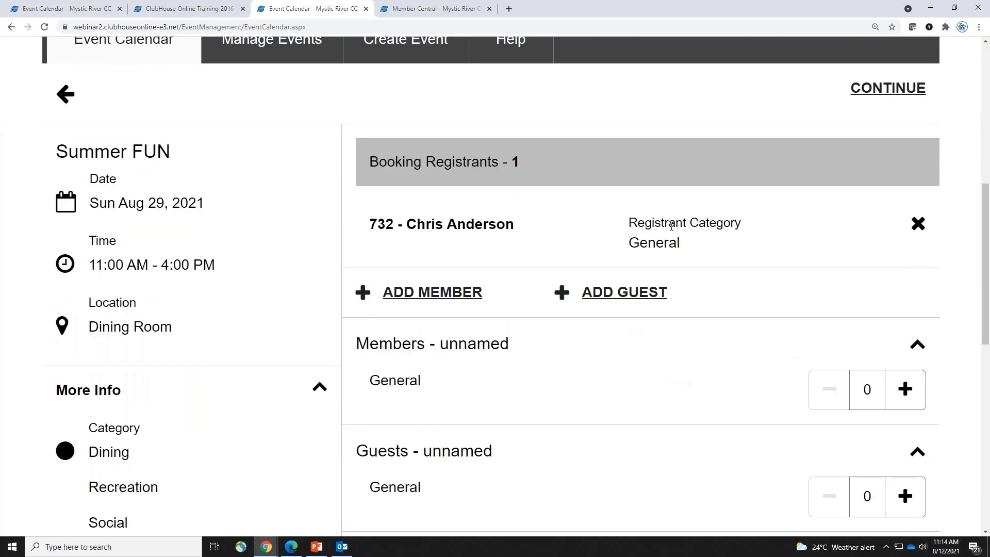
pyautogui.moveTo(629, 241); pyautogui.dragTo(748, 243)
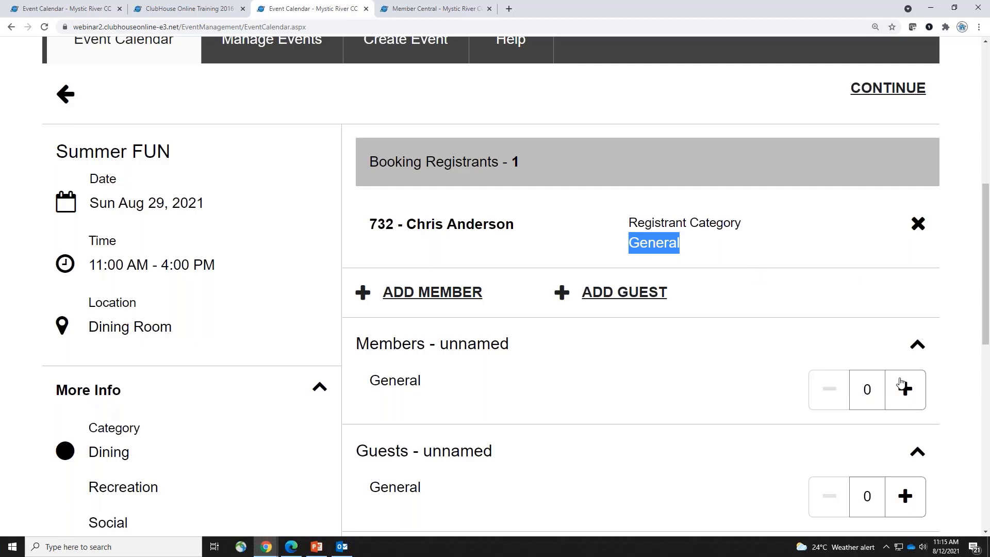
pyautogui.scroll(-2, 901, 384)
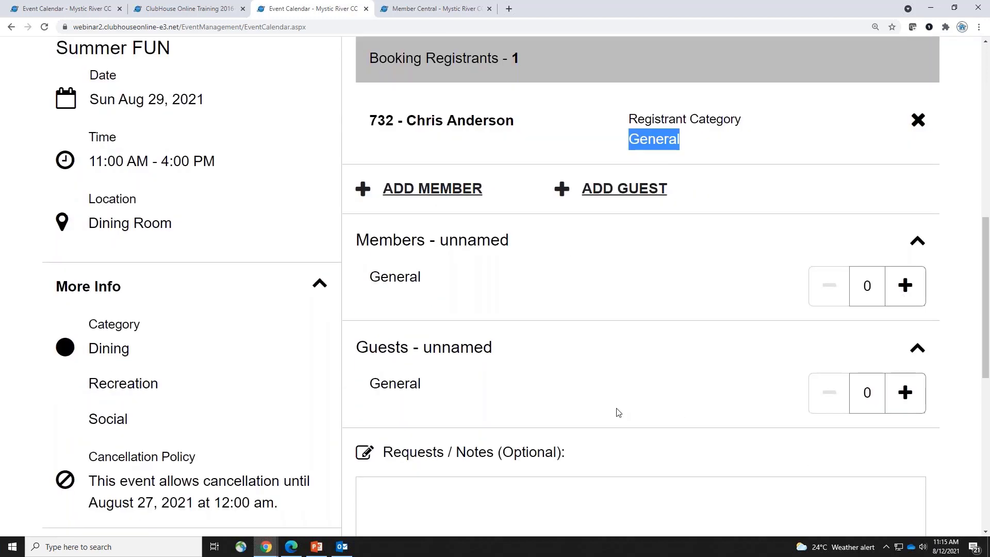
pyautogui.scroll(-3, 619, 410)
pyautogui.scroll(4, 625, 404)
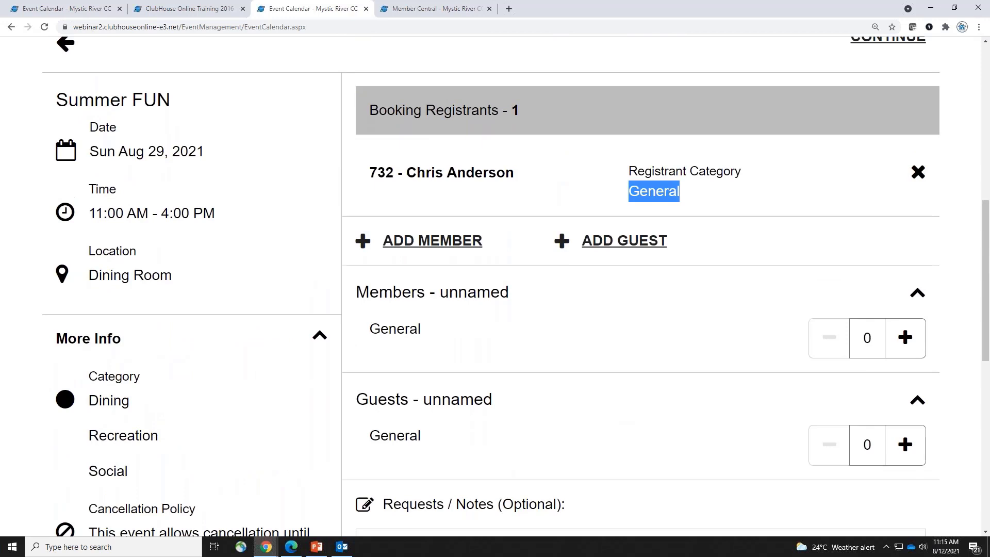
pyautogui.scroll(1, 883, 137)
# Move the Summer FUN booking on to its Booking Preferences step and review it
pyautogui.click(891, 89)
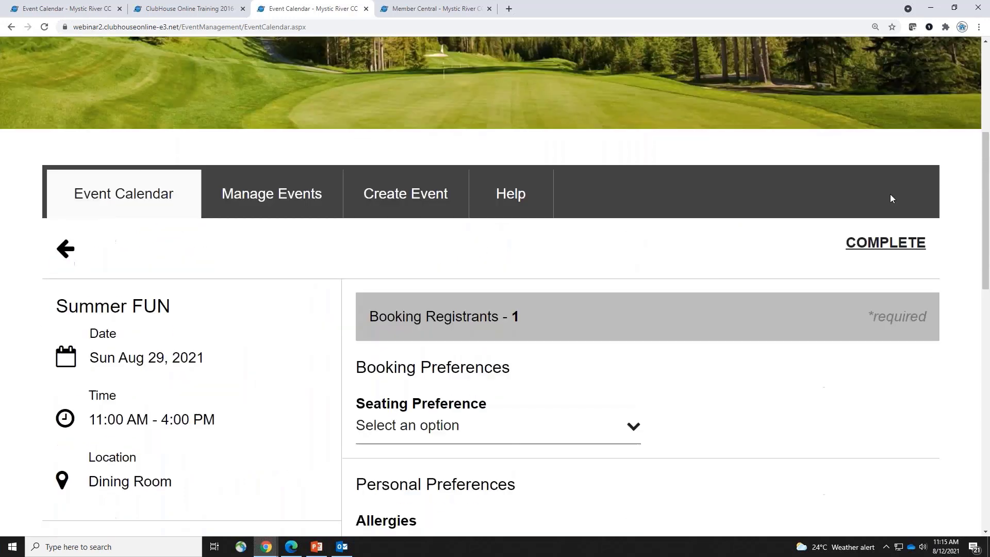
pyautogui.scroll(-3, 768, 312)
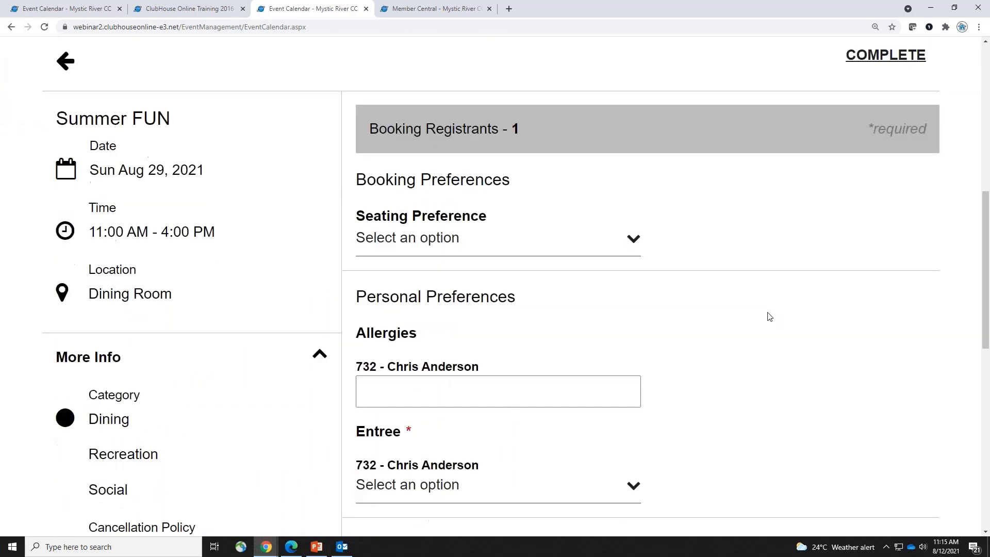
pyautogui.scroll(-1, 660, 275)
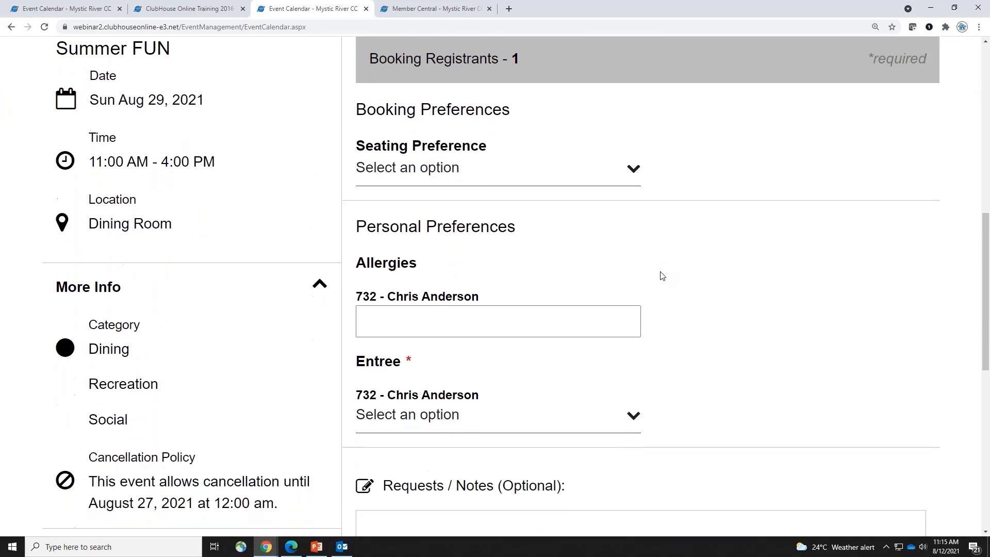
pyautogui.scroll(-3, 661, 276)
pyautogui.scroll(3, 661, 276)
pyautogui.moveTo(383, 355); pyautogui.dragTo(438, 361)
pyautogui.scroll(3, 703, 378)
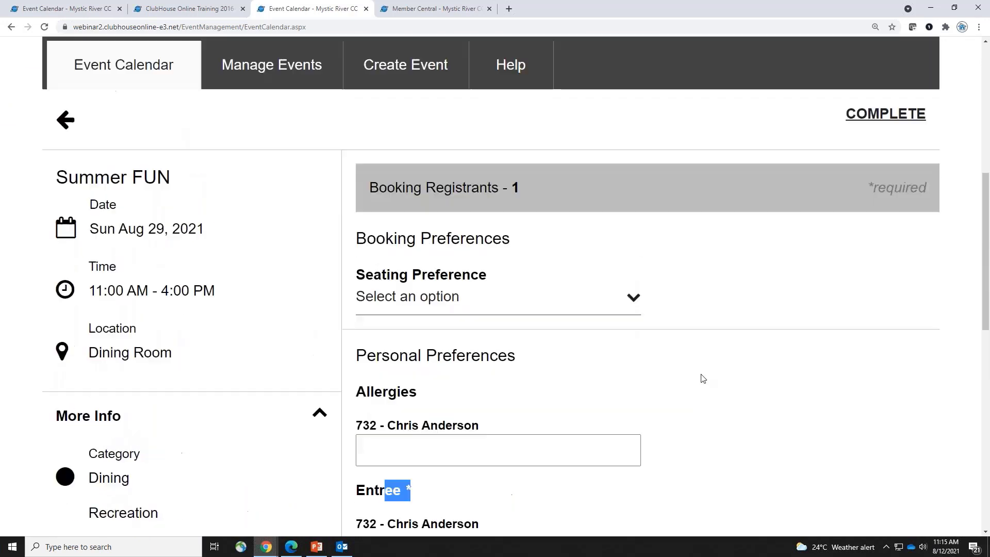
# After the cannot-complete warning, choose Hot Dogs as the entree and complete the booking
pyautogui.click(887, 140)
pyautogui.click(304, 450)
pyautogui.scroll(-4, 521, 387)
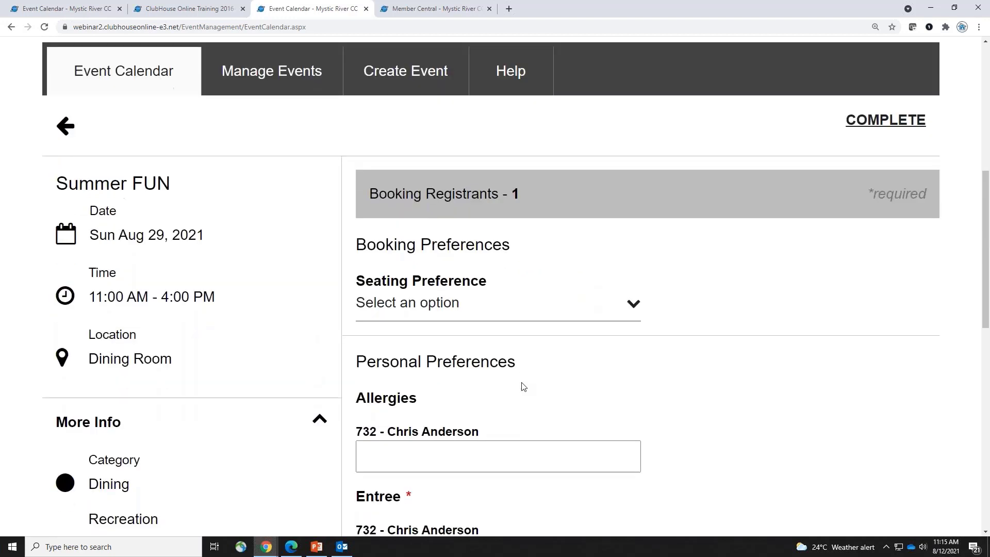
pyautogui.click(469, 377)
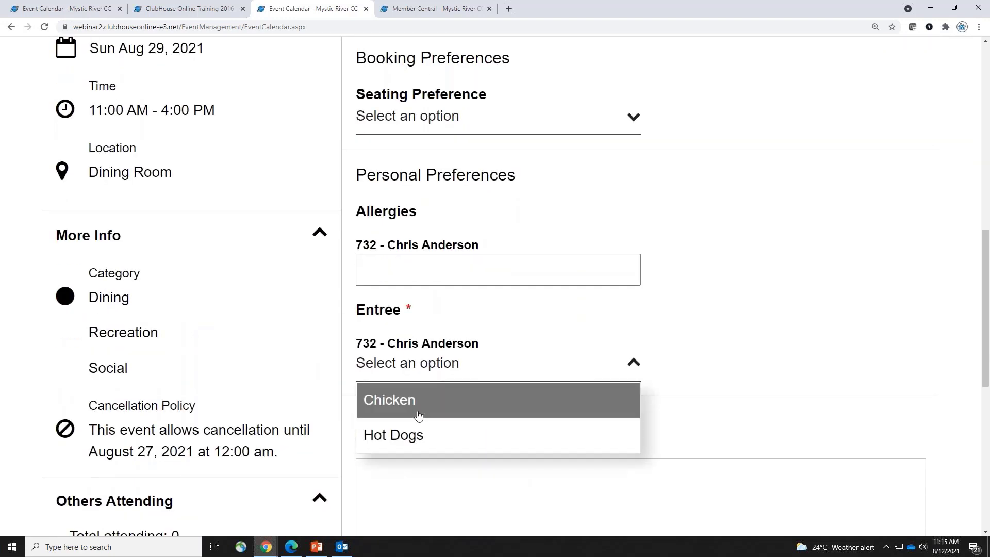
pyautogui.click(422, 441)
pyautogui.scroll(4, 864, 265)
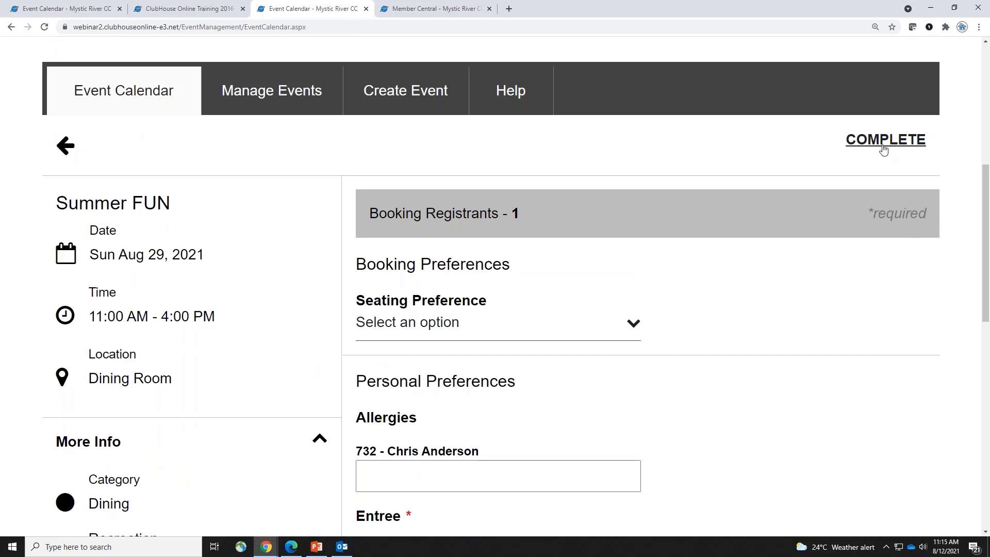
pyautogui.click(882, 147)
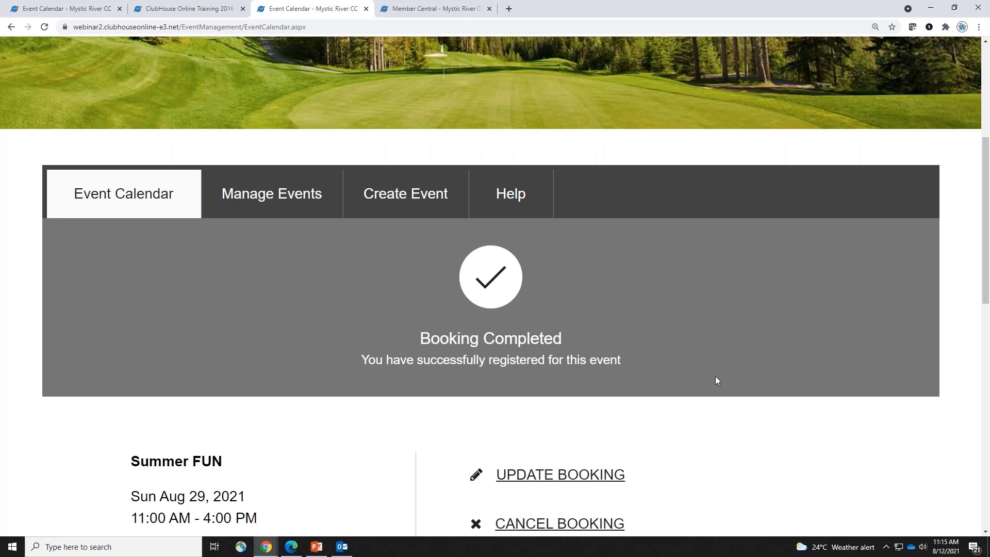
# Review the booking confirmation details, then decline cancelling the Summer FUN booking
pyautogui.scroll(-2, 790, 426)
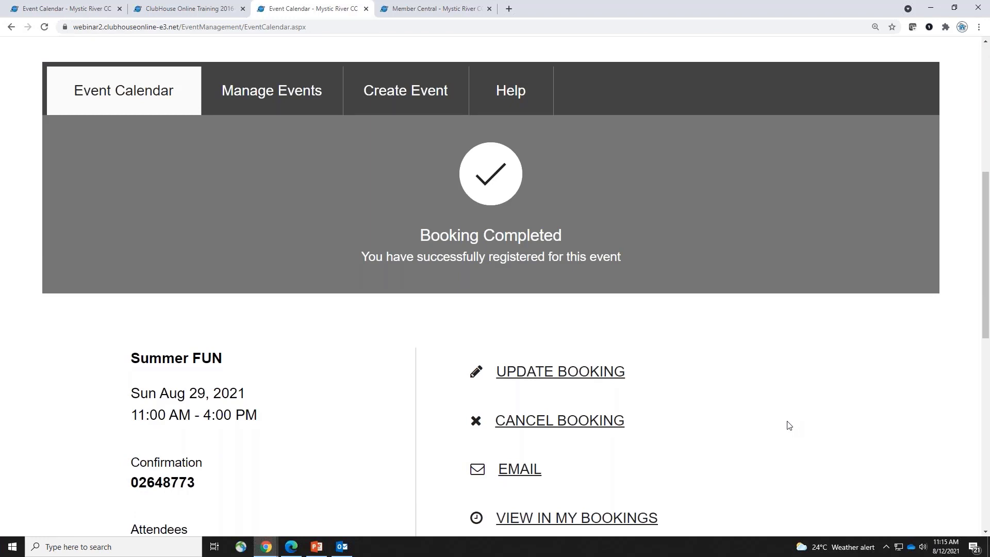
pyautogui.scroll(-3, 788, 423)
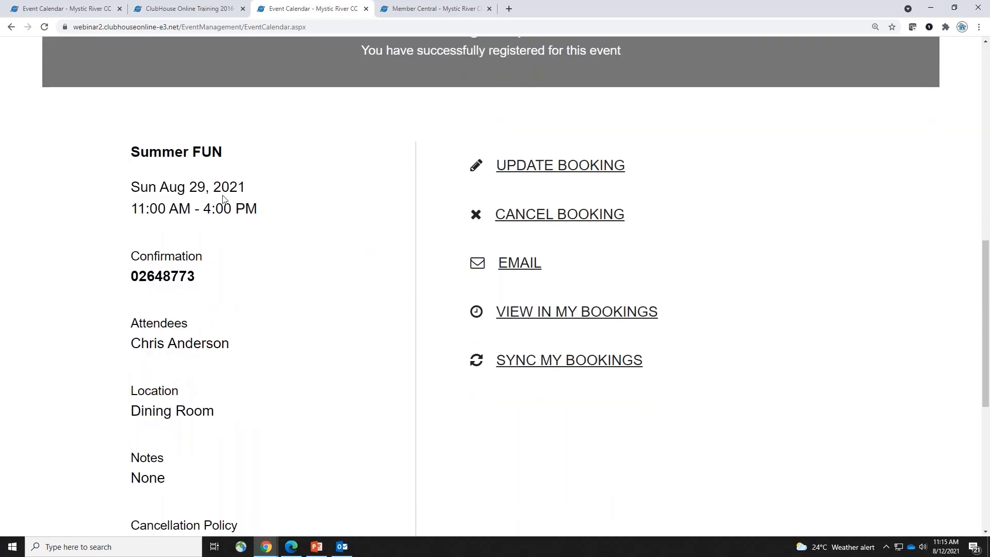
pyautogui.moveTo(140, 151); pyautogui.dragTo(313, 412)
pyautogui.scroll(-3, 309, 402)
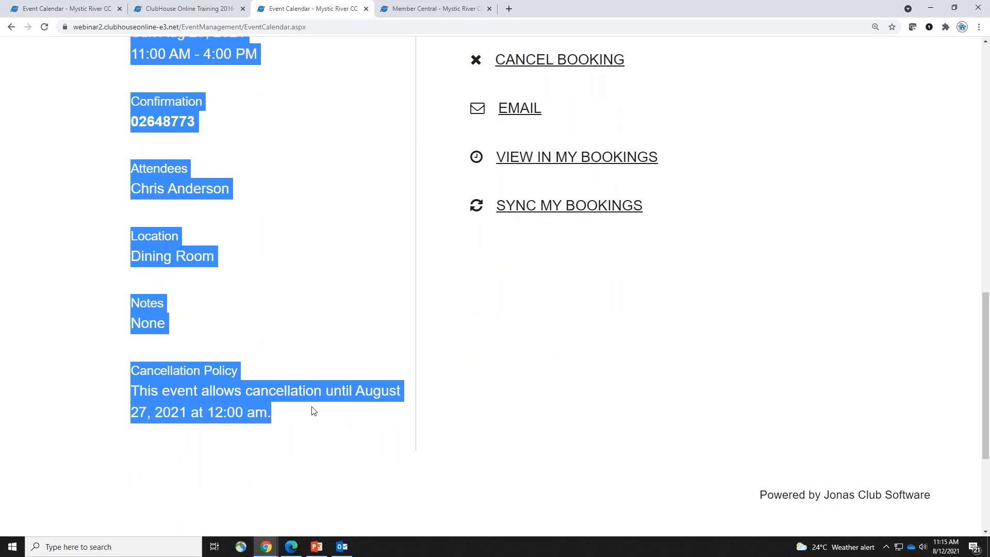
pyautogui.click(545, 341)
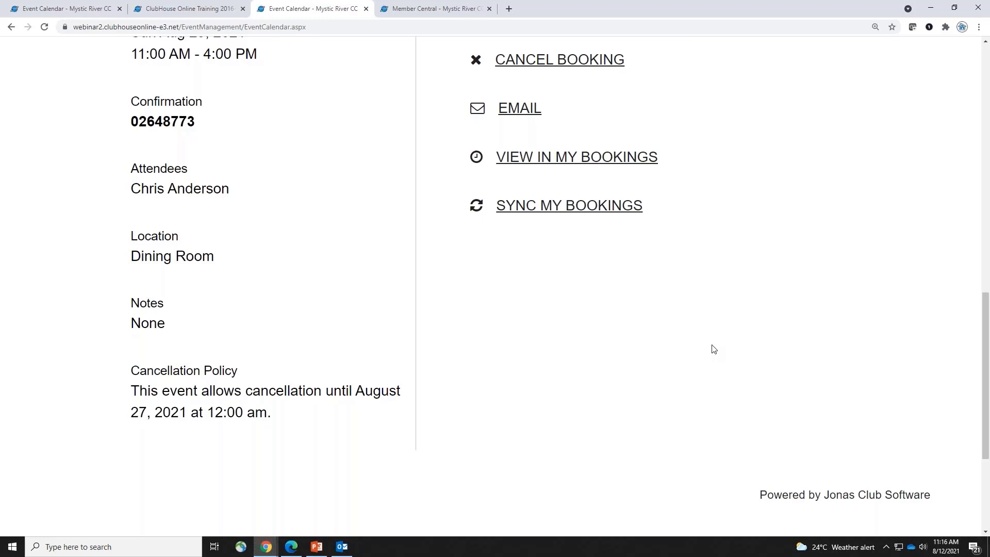
pyautogui.scroll(2, 713, 349)
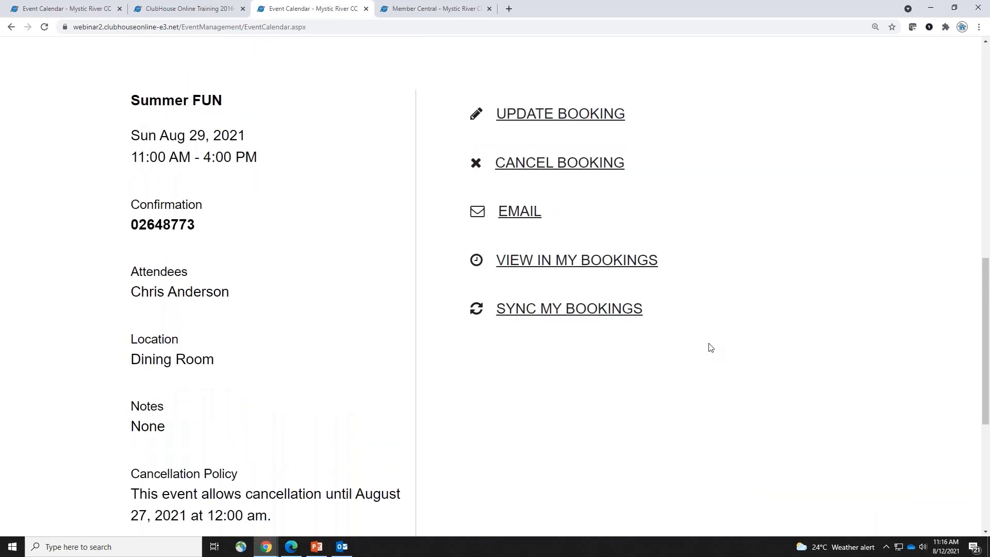
pyautogui.scroll(1, 710, 348)
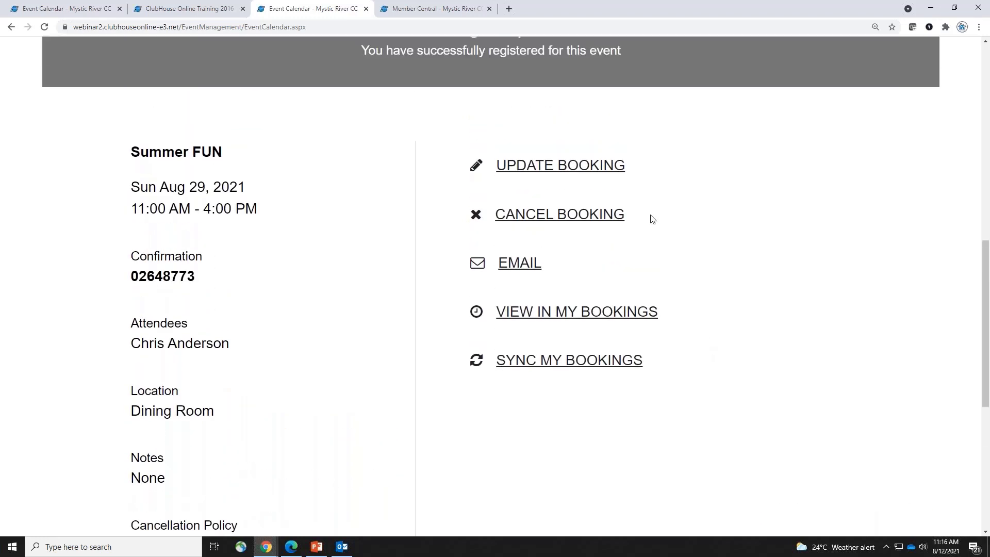
pyautogui.click(574, 215)
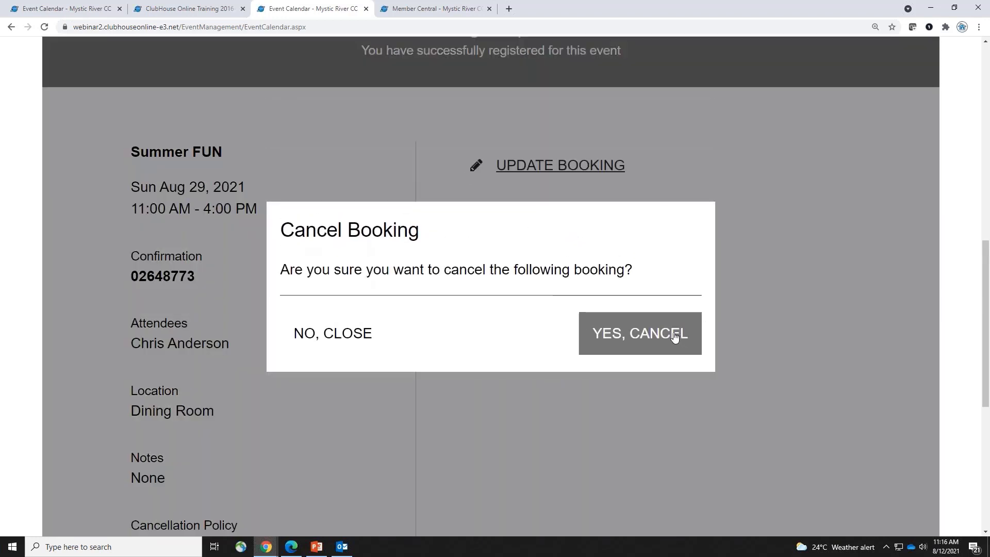
pyautogui.click(374, 335)
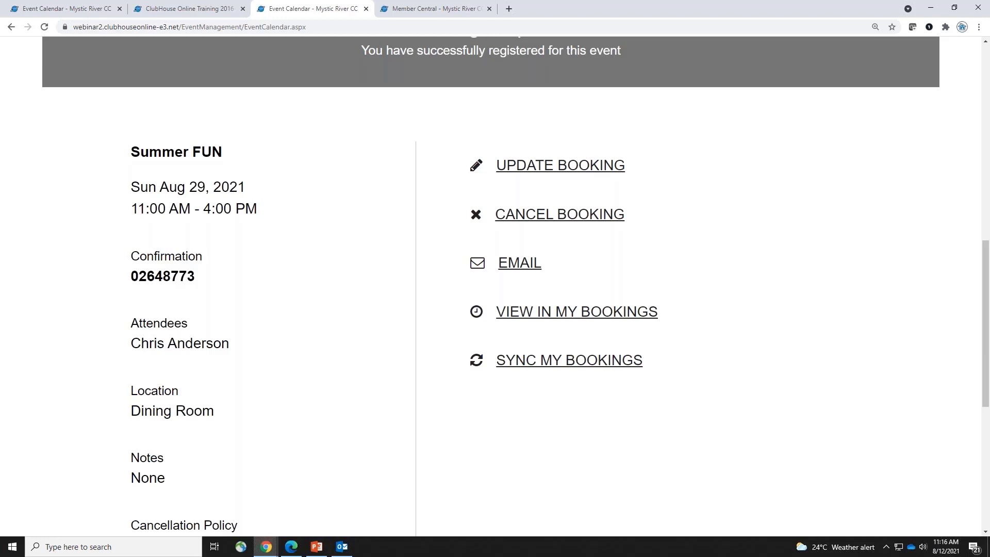
pyautogui.click(525, 269)
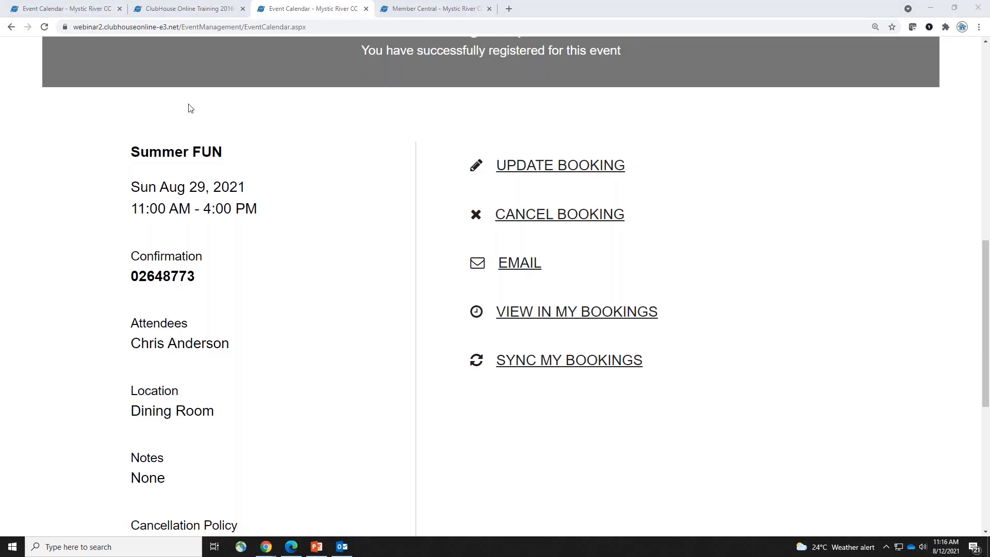
pyautogui.moveTo(438, 129); pyautogui.dragTo(613, 145)
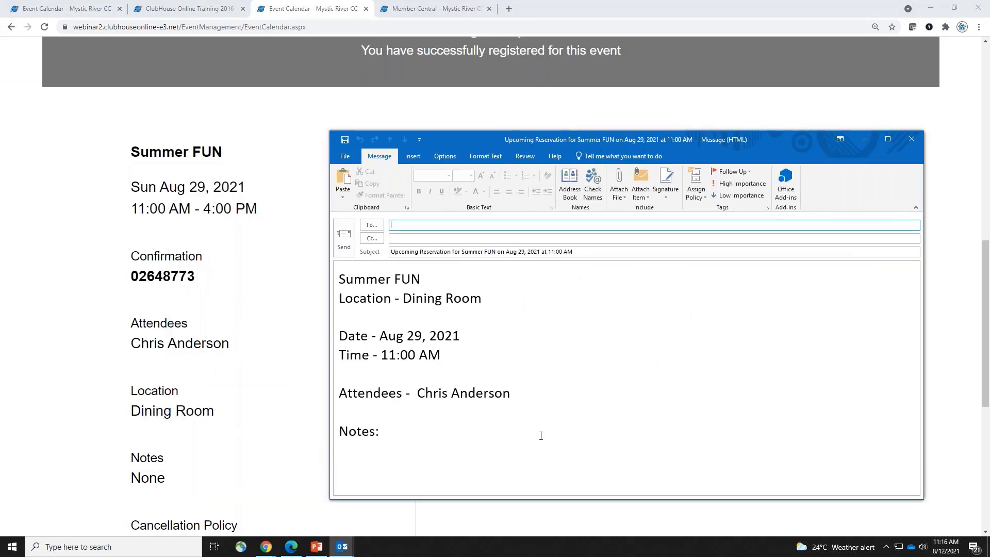
pyautogui.moveTo(392, 444); pyautogui.dragTo(347, 271)
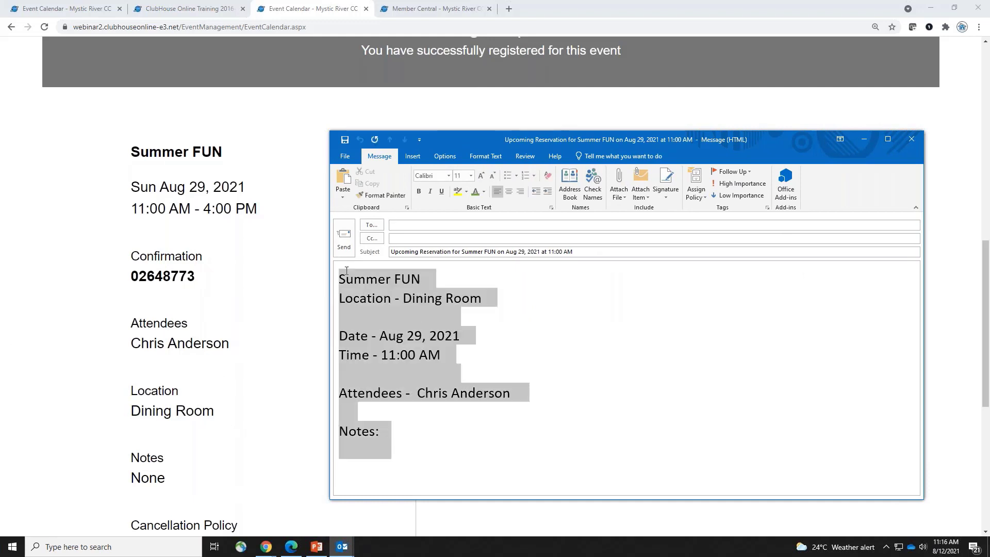
pyautogui.moveTo(573, 252); pyautogui.dragTo(422, 252)
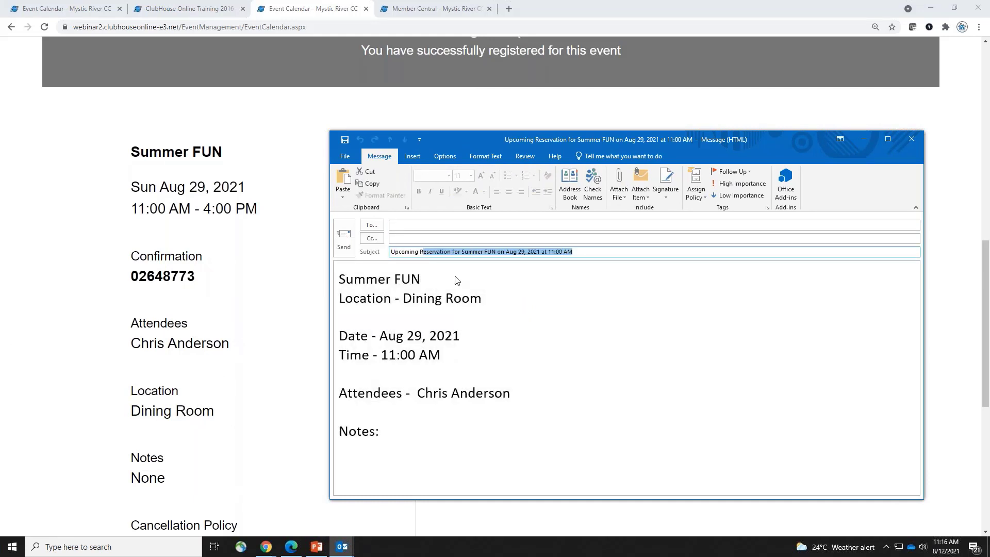
pyautogui.click(438, 225)
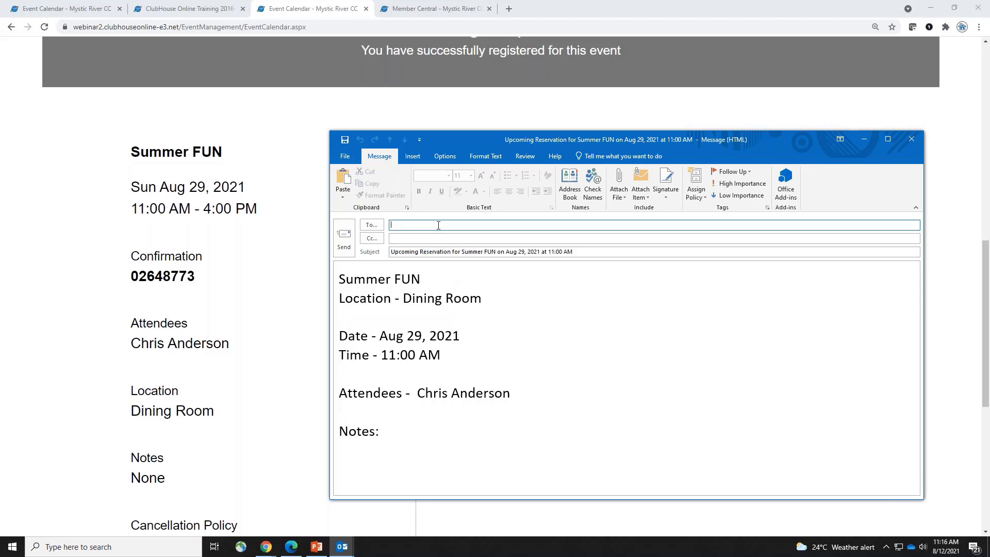
pyautogui.click(911, 140)
pyautogui.click(503, 303)
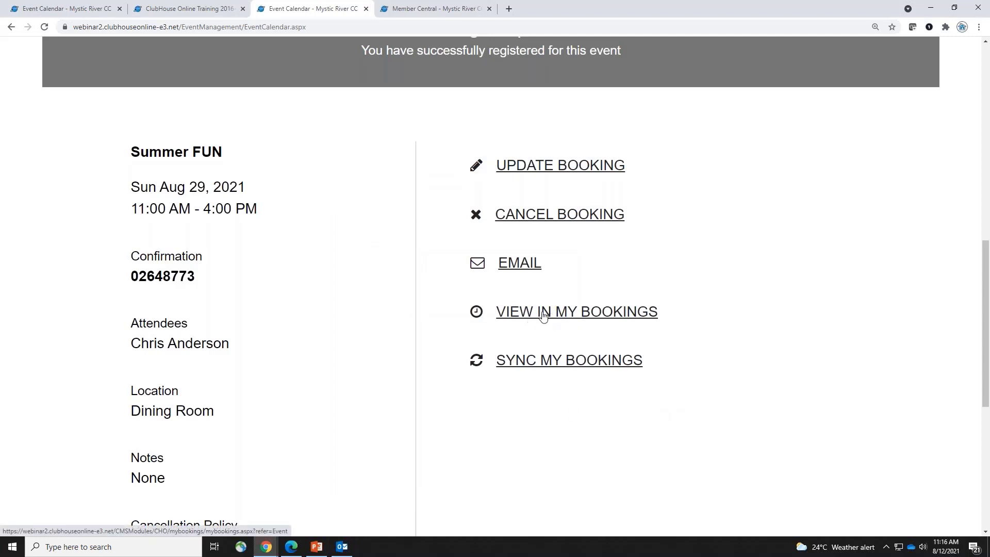
# In the incognito registration window, complete the Weekly Social Dining booking
pyautogui.scroll(4, 344, 389)
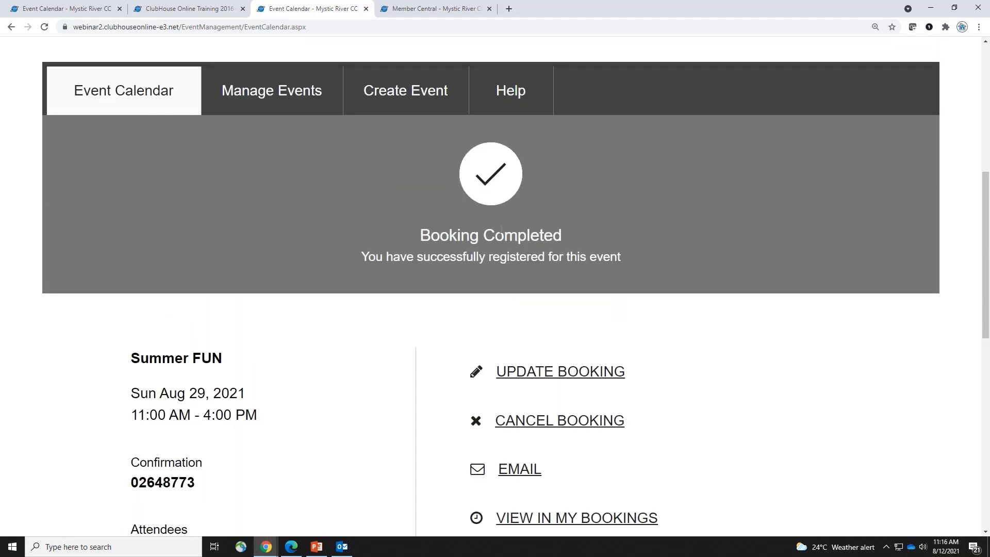
pyautogui.moveTo(266, 546)
pyautogui.click(321, 500)
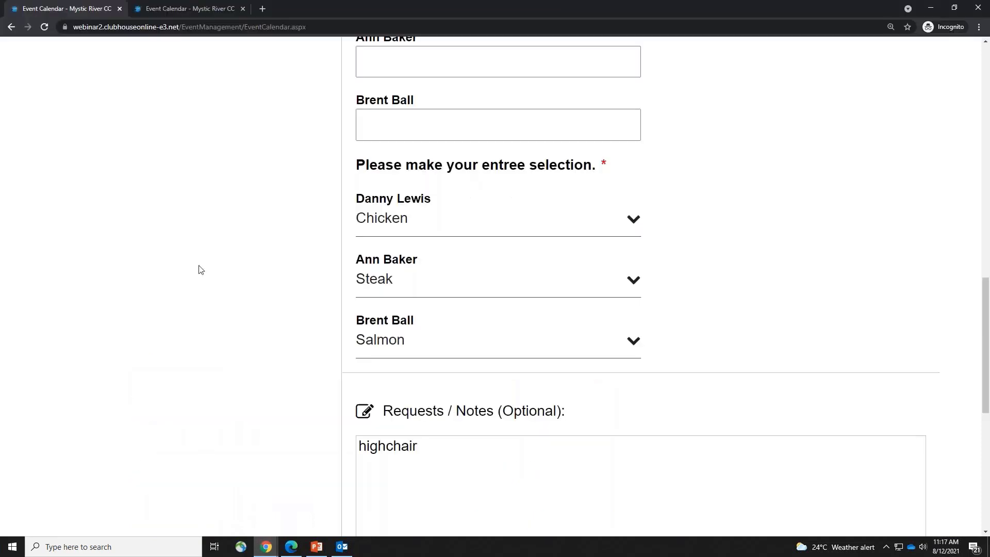
pyautogui.scroll(6, 295, 322)
pyautogui.scroll(-6, 343, 312)
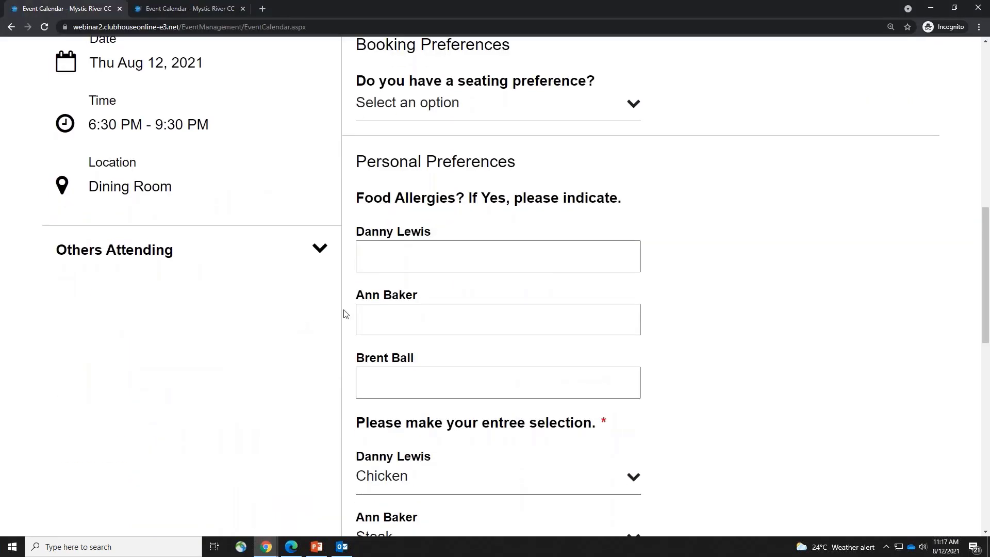
pyautogui.scroll(7, 516, 406)
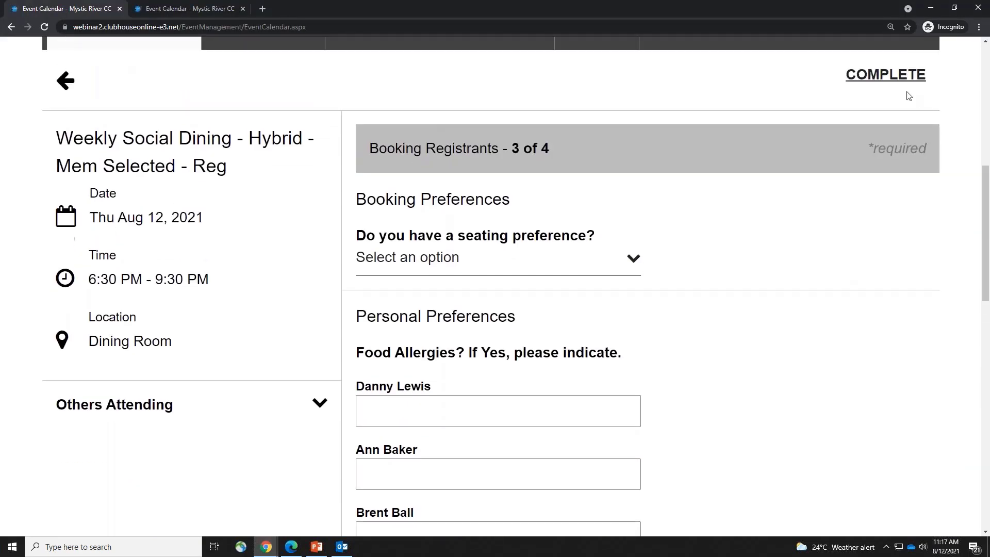
pyautogui.click(885, 73)
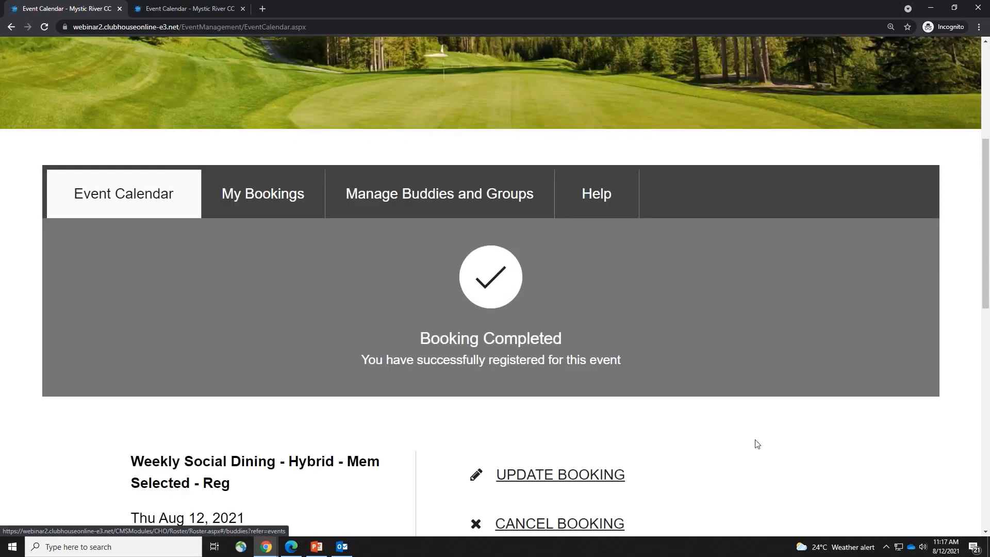
# Review the Aug 12 Weekly Social Dining - Hybrid booking details and its three attendees
pyautogui.scroll(1, 790, 464)
pyautogui.scroll(-2, 789, 465)
pyautogui.scroll(-2, 789, 464)
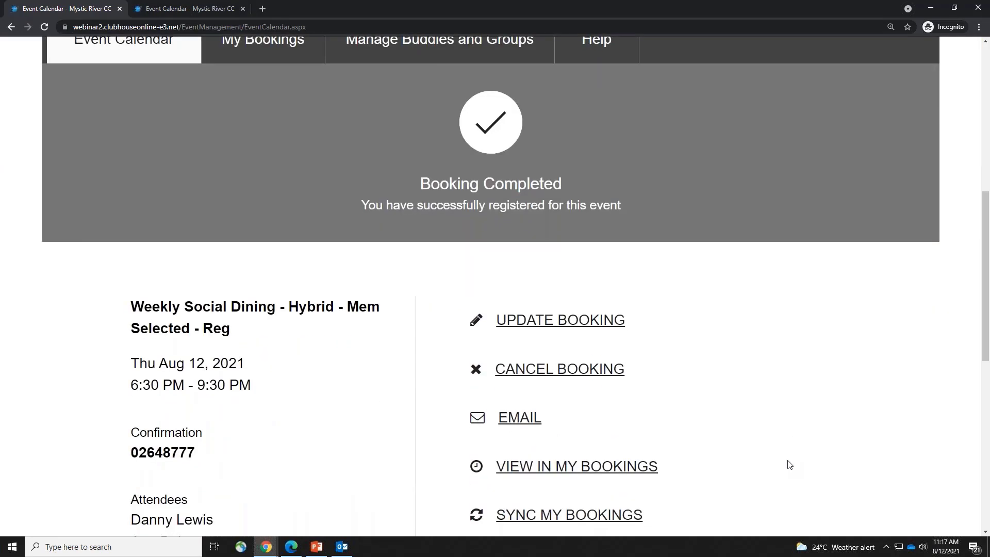
pyautogui.scroll(-2, 790, 464)
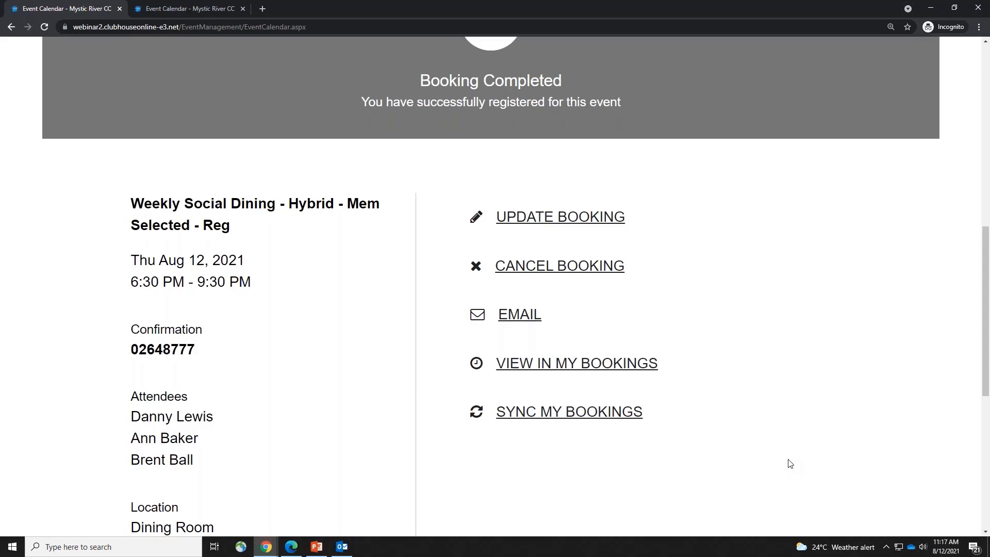
pyautogui.scroll(2, 320, 411)
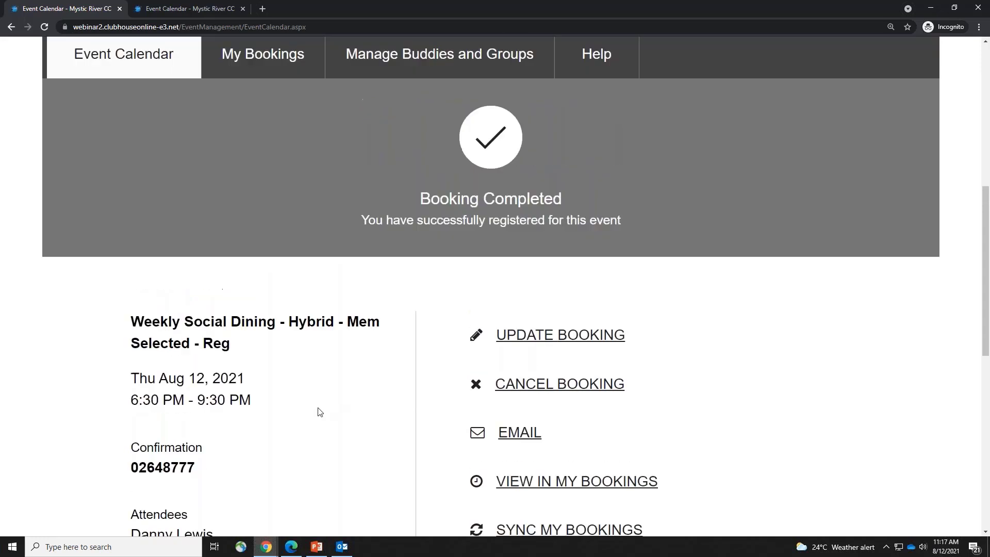
pyautogui.scroll(2, 835, 364)
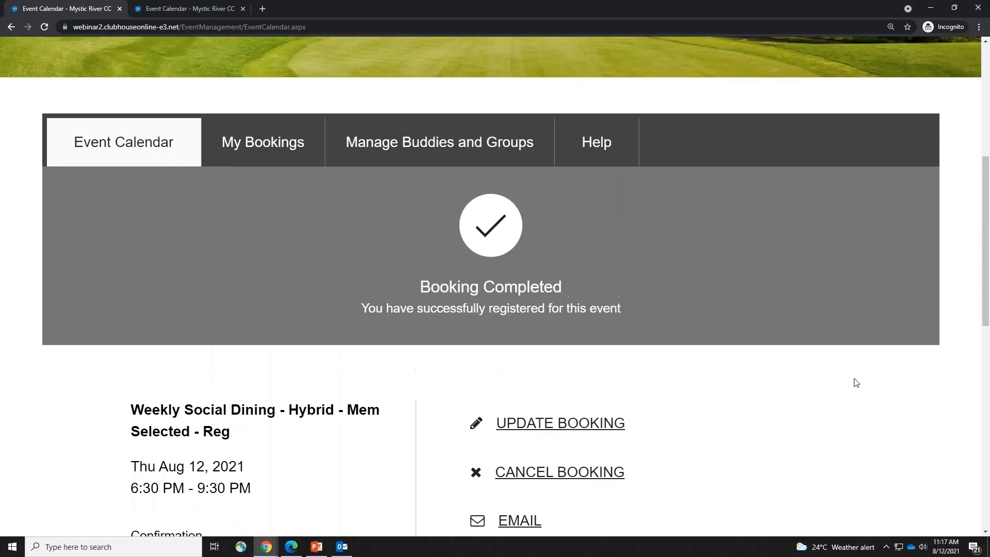
pyautogui.scroll(5, 855, 381)
pyautogui.click(889, 72)
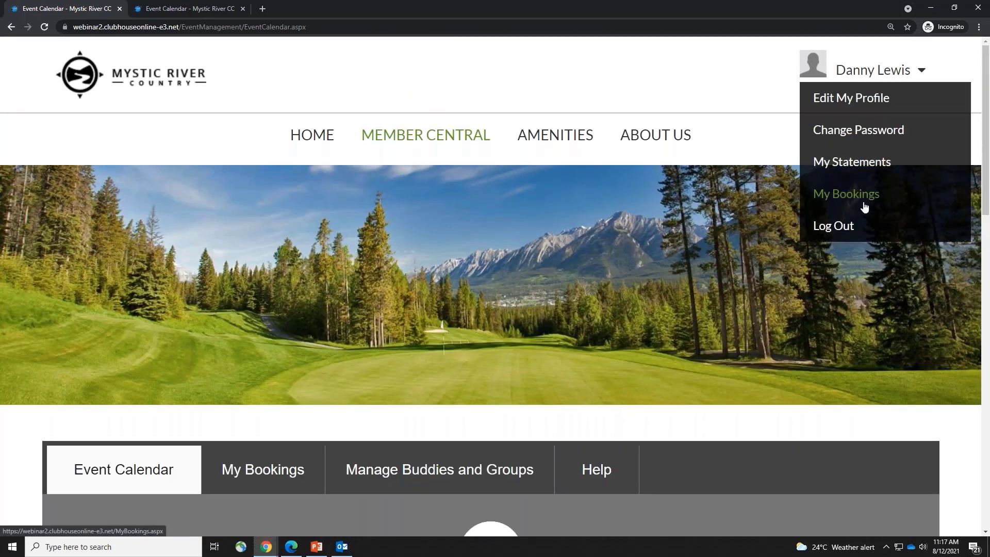
pyautogui.scroll(-3, 426, 411)
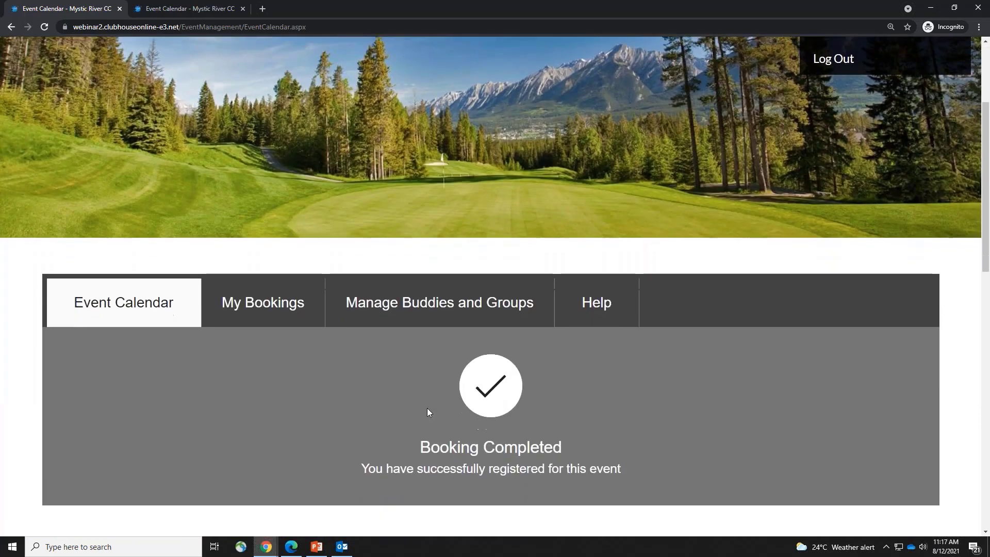
pyautogui.scroll(-5, 427, 413)
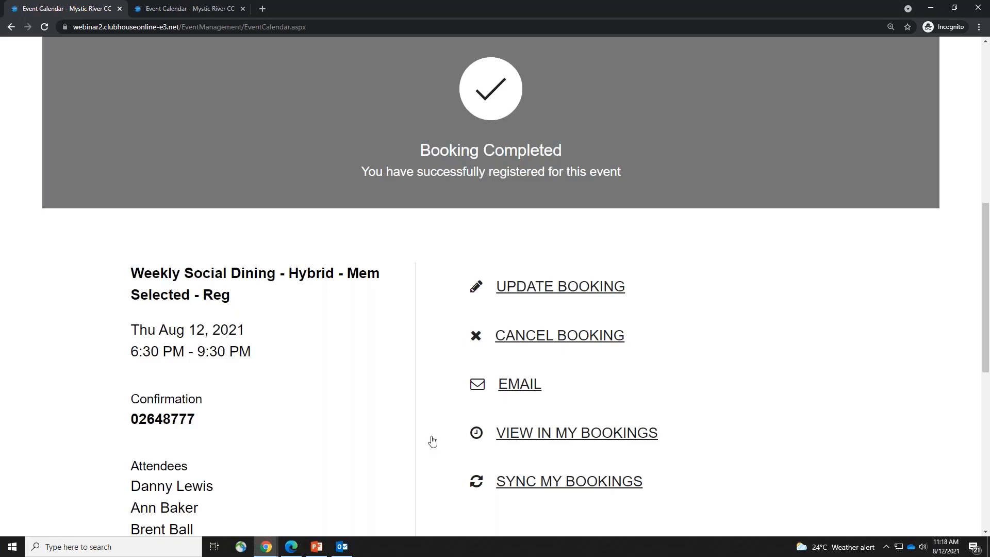
pyautogui.moveTo(139, 506); pyautogui.dragTo(214, 508)
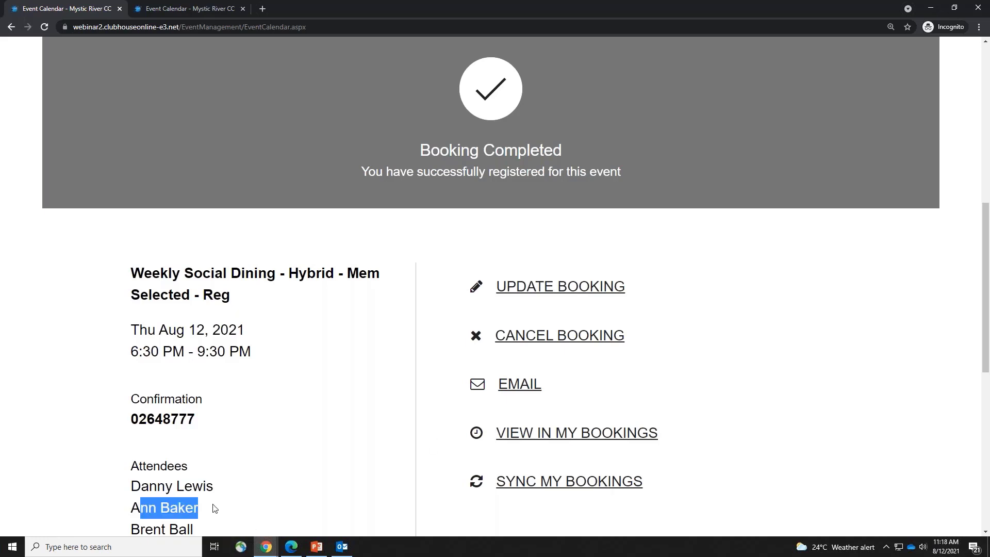
pyautogui.scroll(-1, 267, 460)
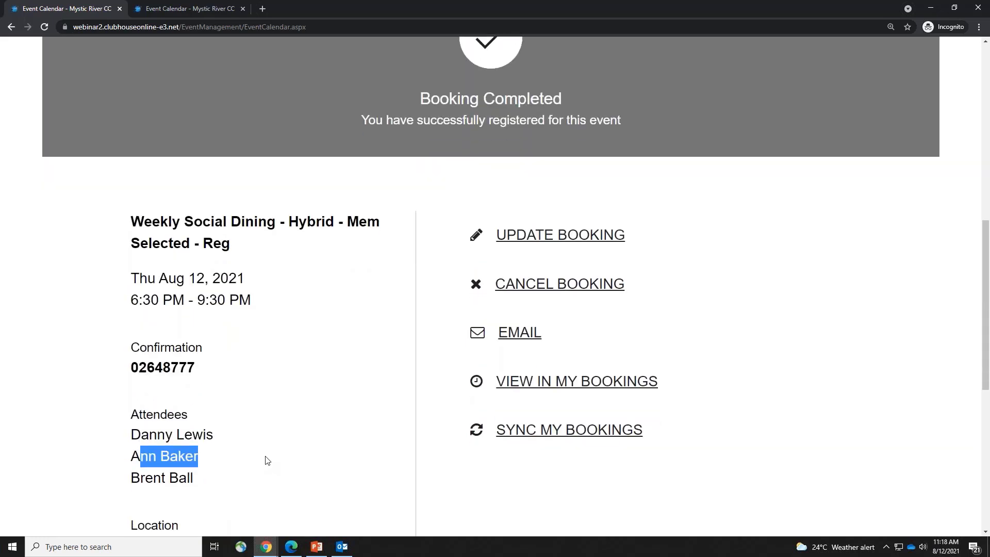
# Reopen the Weekly Social Dining booking, remove the second attendee, and continue to preferences
pyautogui.click(571, 235)
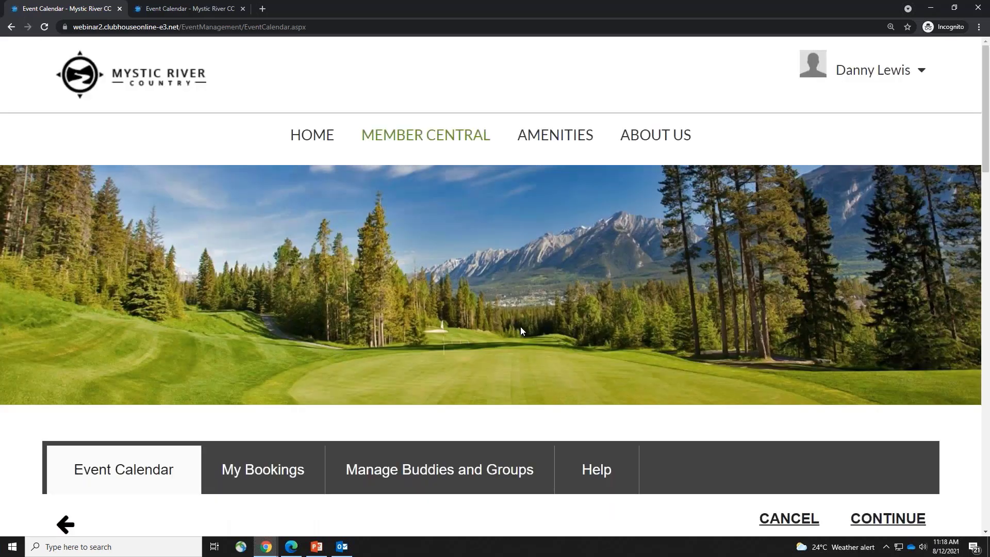
pyautogui.scroll(-9, 521, 328)
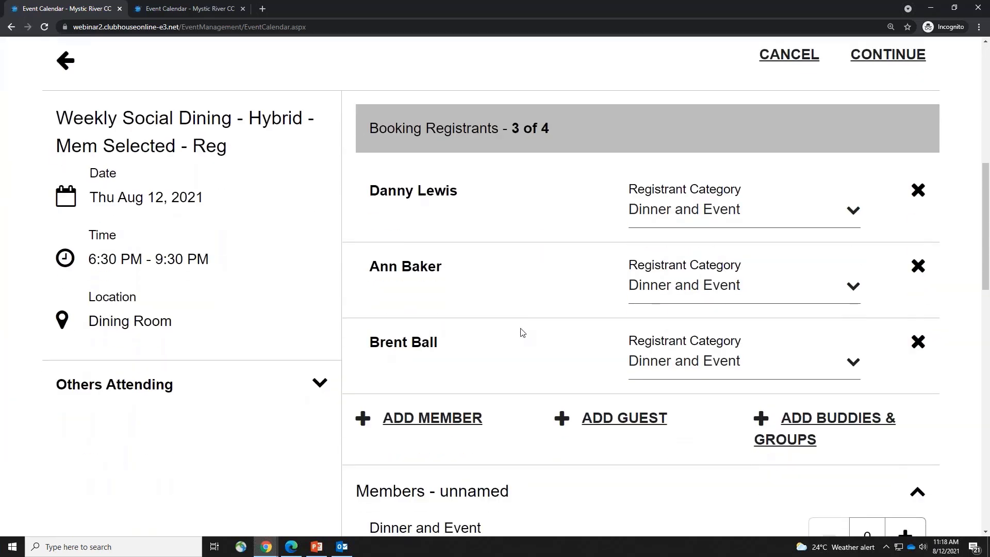
pyautogui.scroll(-2, 615, 328)
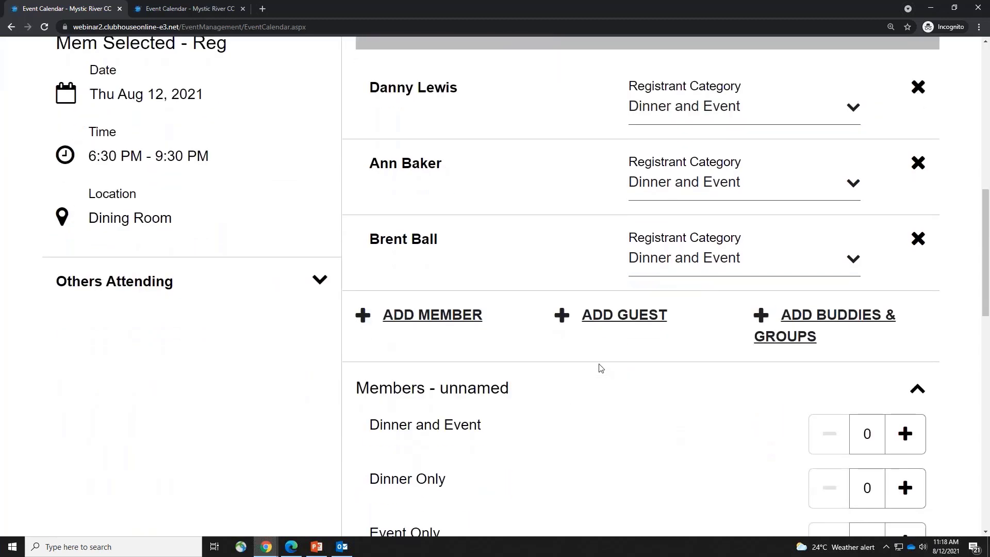
pyautogui.click(916, 165)
pyautogui.scroll(-4, 655, 400)
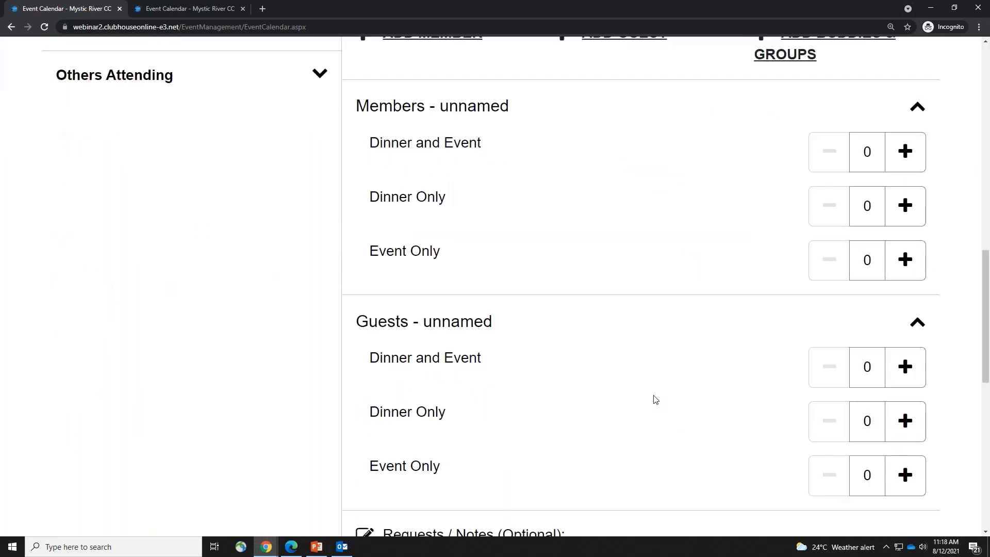
pyautogui.scroll(-1, 654, 400)
pyautogui.scroll(5, 654, 400)
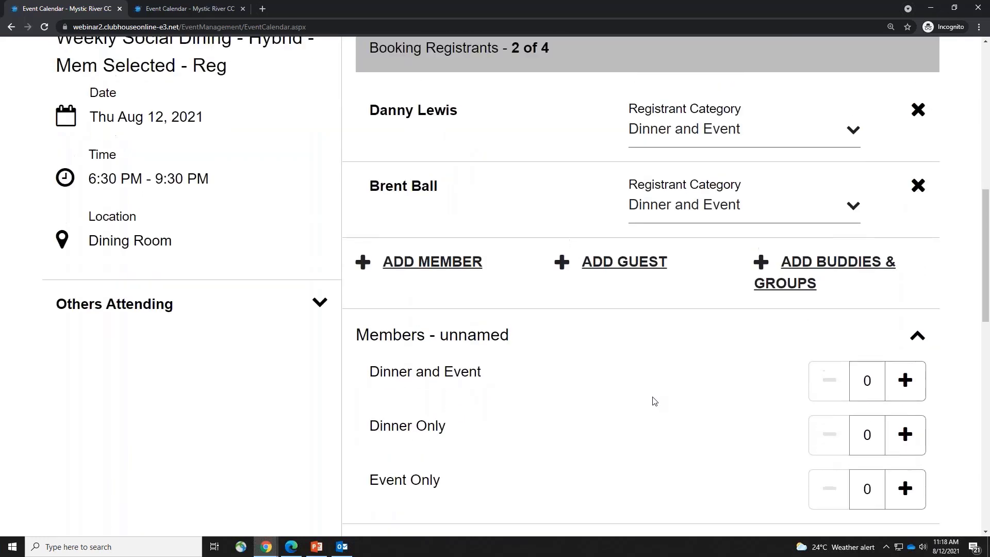
pyautogui.scroll(3, 654, 400)
pyautogui.click(885, 106)
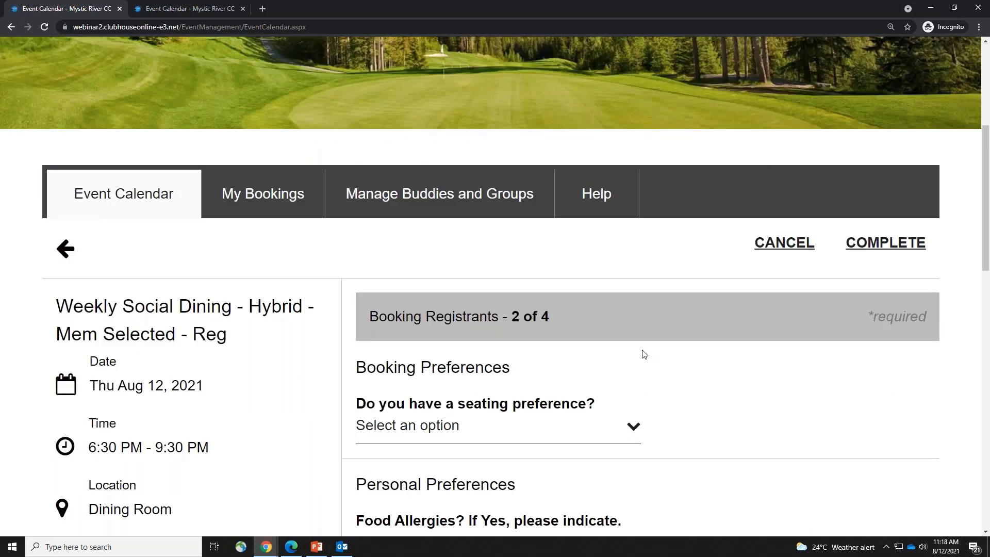
# Change the first attendee's entree to Steak and complete the updated booking
pyautogui.scroll(-10, 642, 352)
pyautogui.click(488, 280)
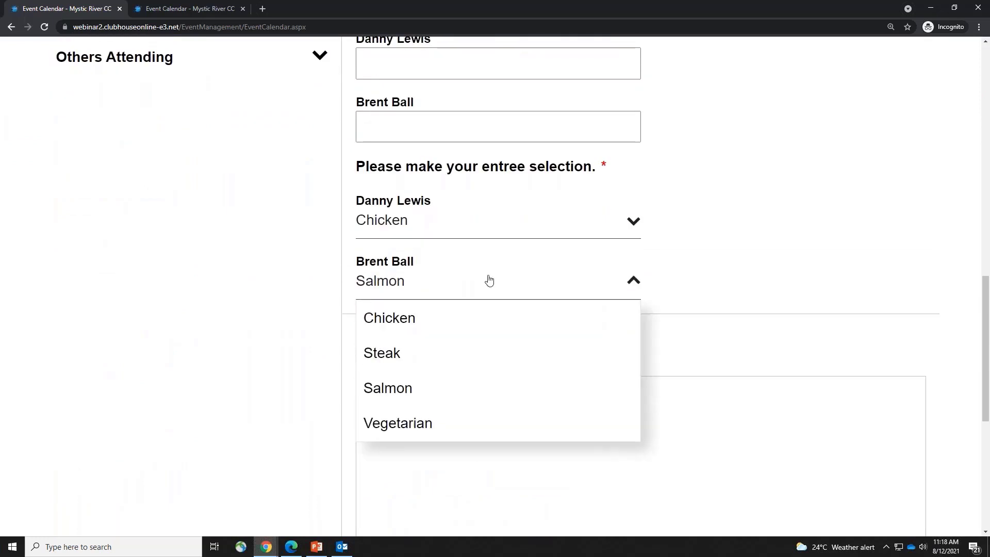
pyautogui.click(464, 233)
pyautogui.click(384, 290)
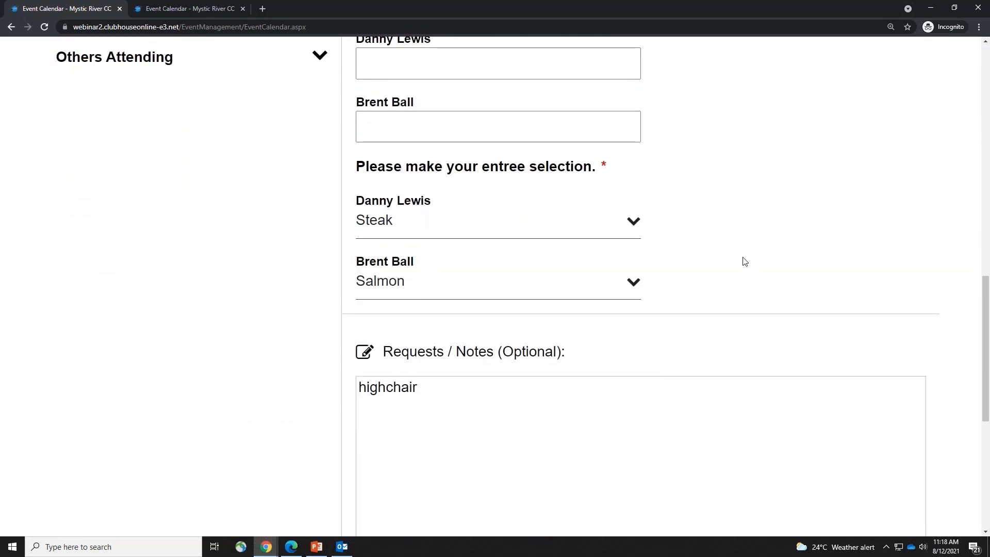
pyautogui.scroll(10, 778, 307)
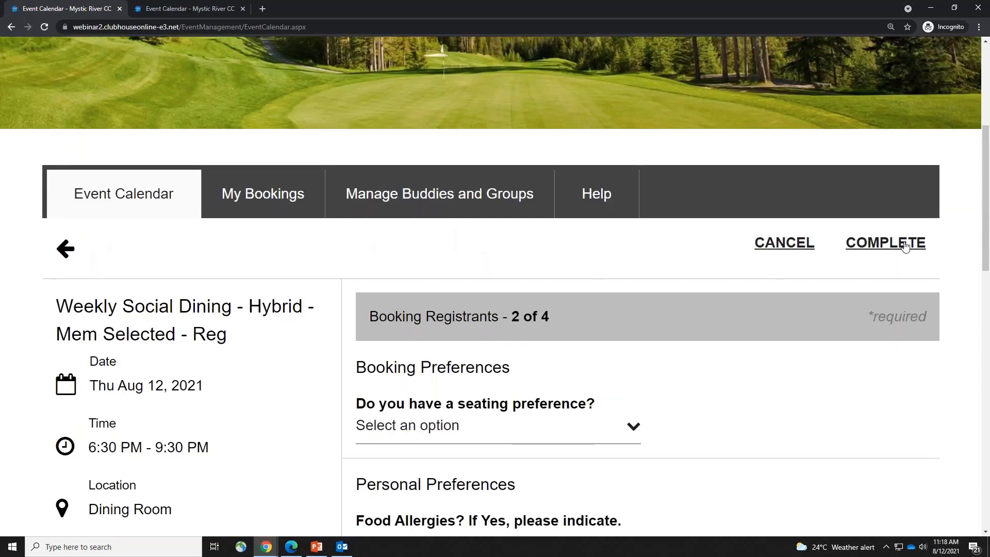
pyautogui.click(904, 244)
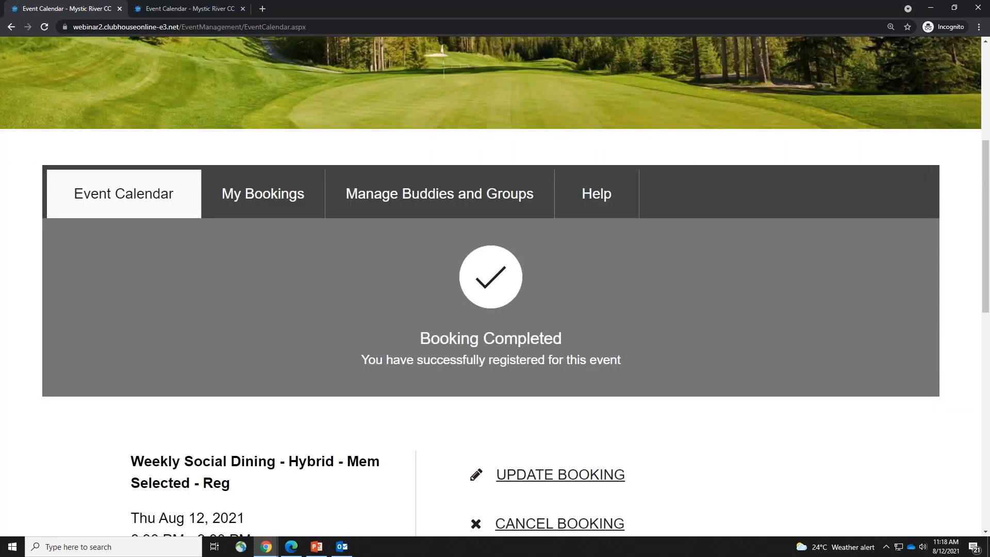
# Check the updated booking's date and time in My Bookings, then switch to the other browser window
pyautogui.click(249, 200)
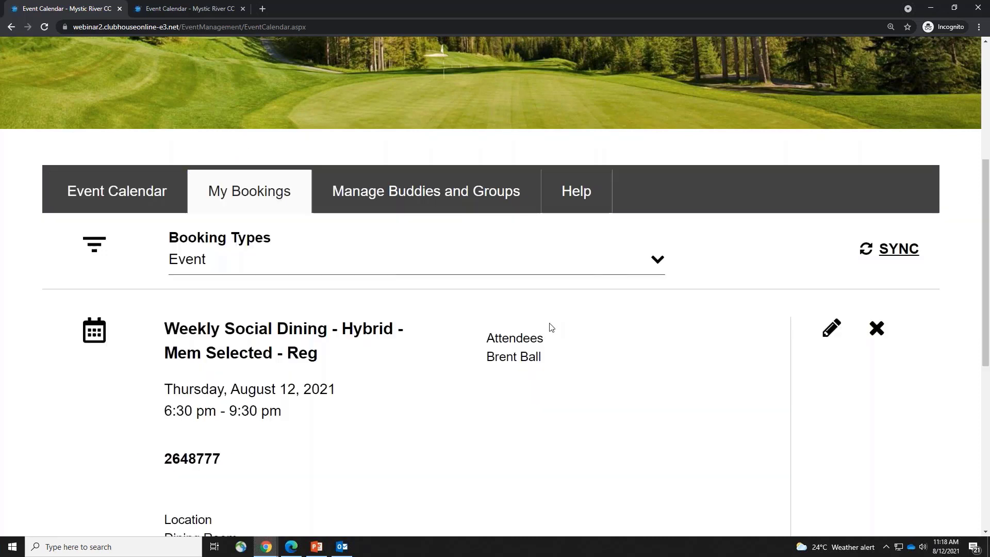
pyautogui.scroll(-2, 379, 378)
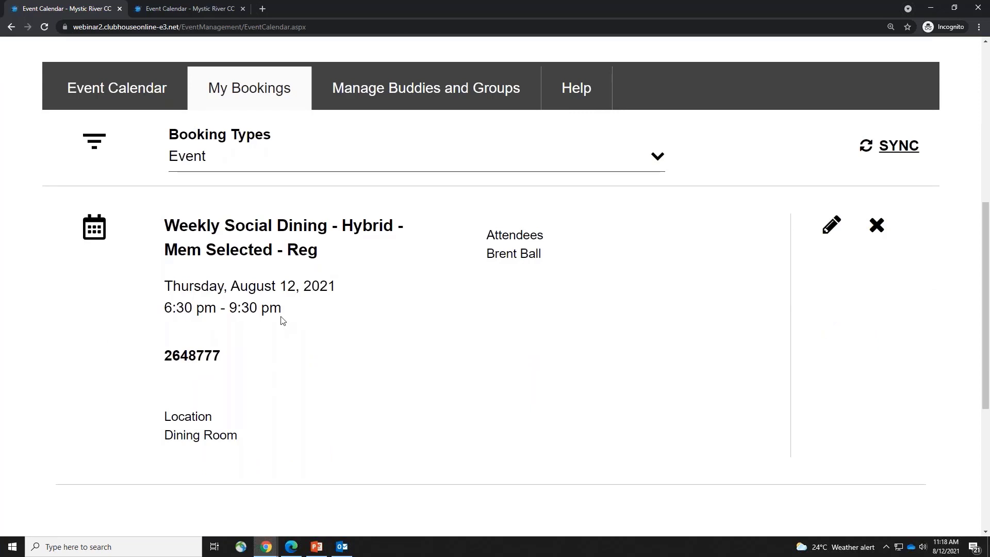
pyautogui.moveTo(188, 286); pyautogui.dragTo(393, 289)
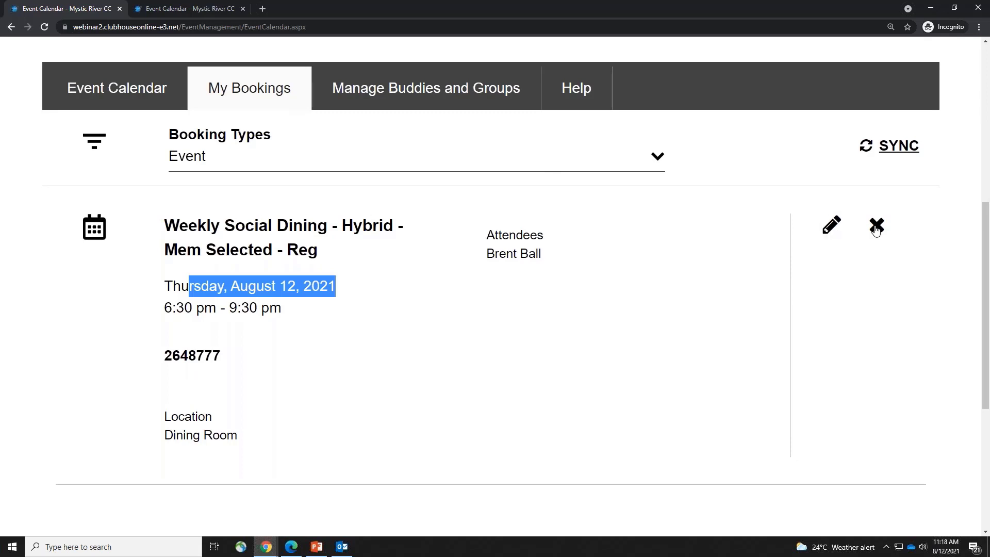
pyautogui.click(525, 357)
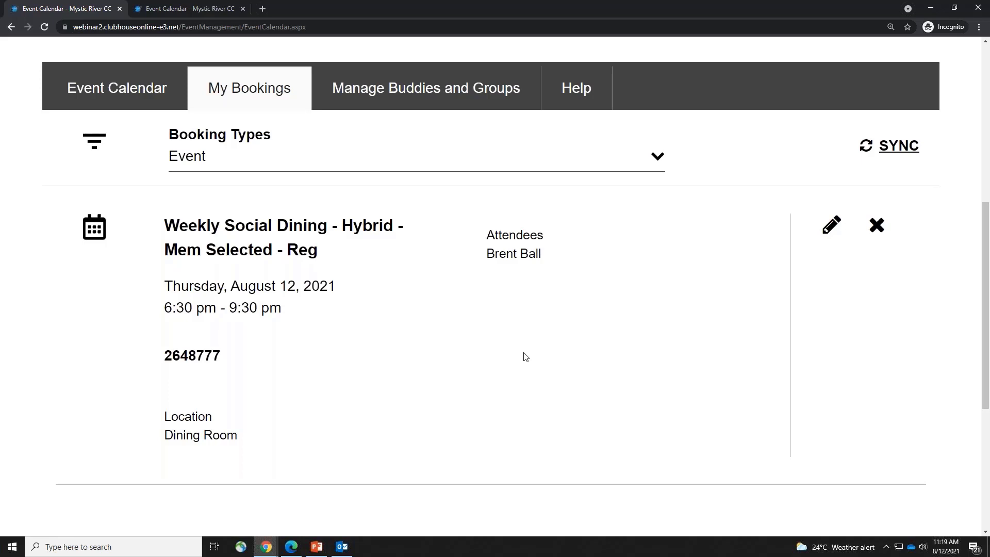
pyautogui.moveTo(198, 225); pyautogui.dragTo(332, 350)
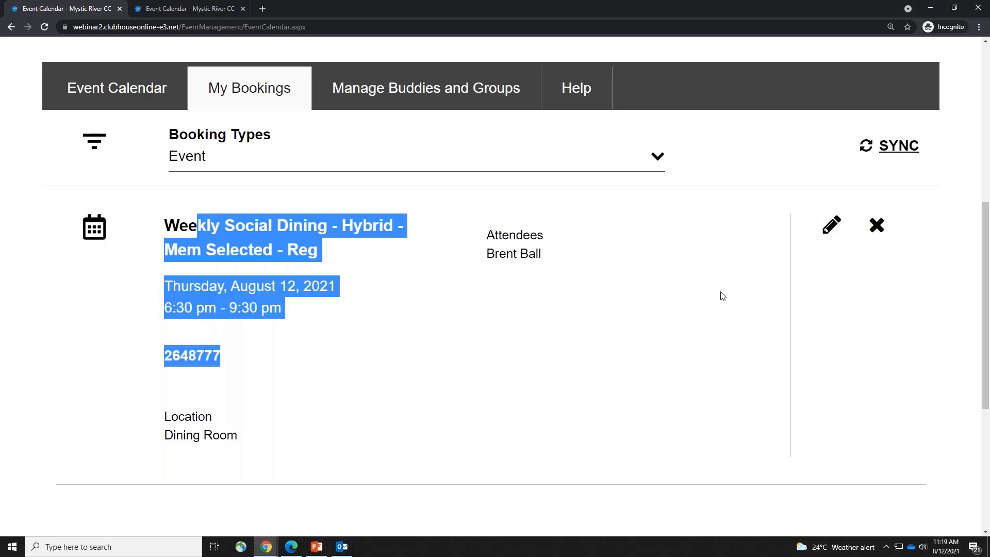
pyautogui.click(378, 334)
pyautogui.moveTo(201, 286); pyautogui.dragTo(364, 340)
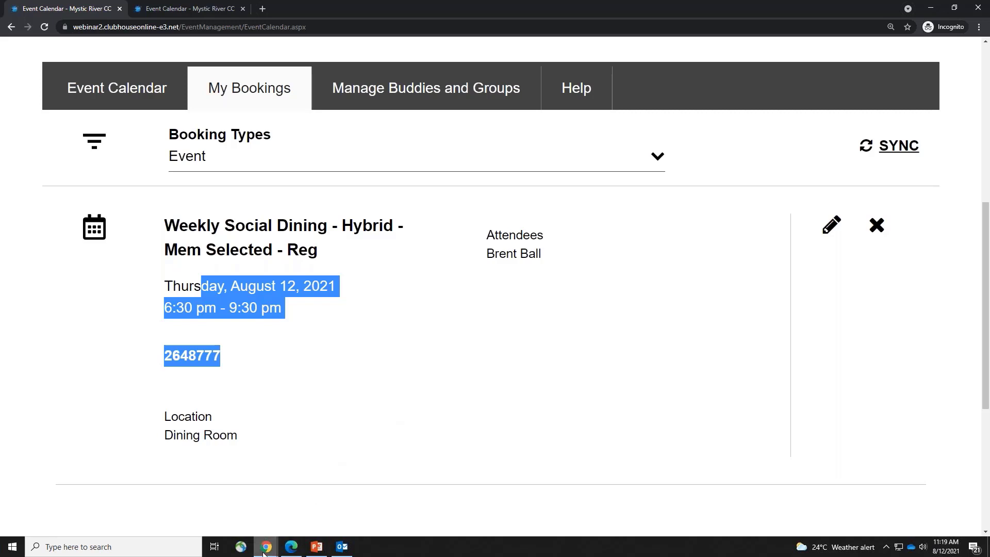
pyautogui.moveTo(263, 549)
pyautogui.click(322, 495)
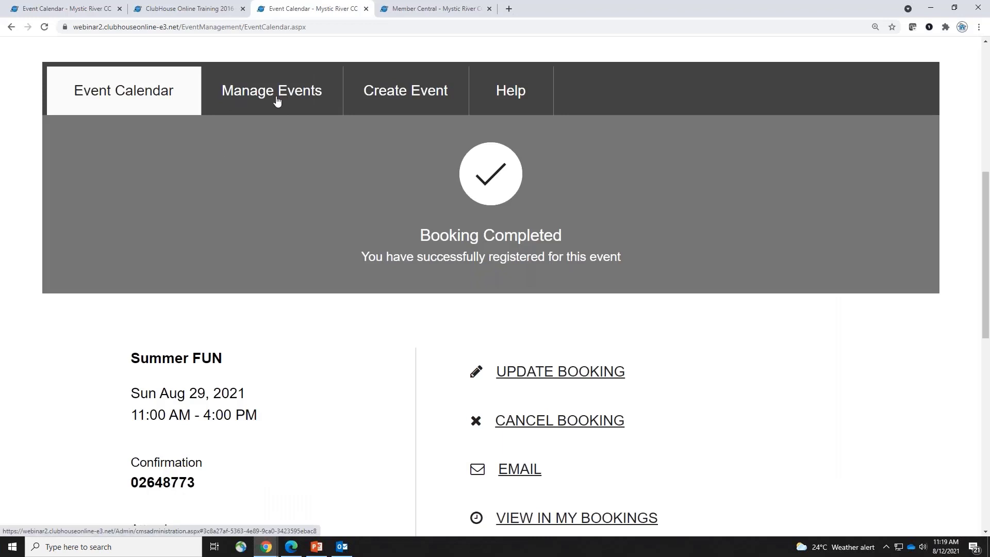
# Reload Event Management and check Summer FUN's registration list, now 1 of 50 attendees
pyautogui.click(196, 10)
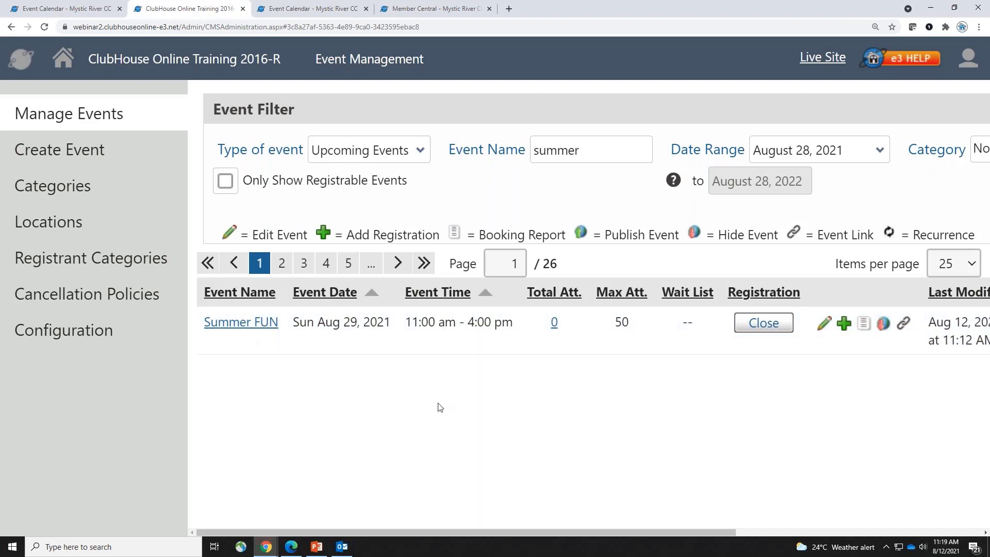
pyautogui.click(44, 27)
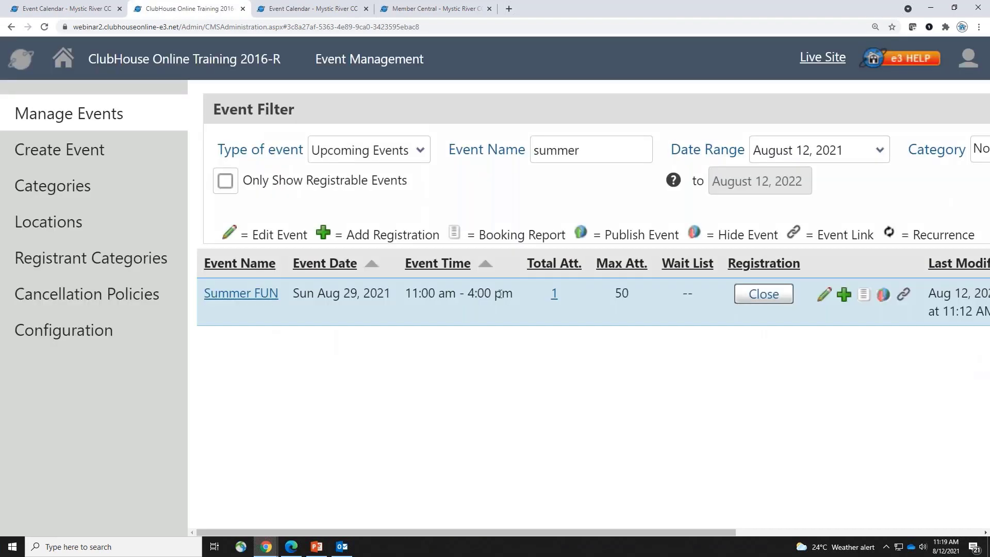
pyautogui.click(555, 296)
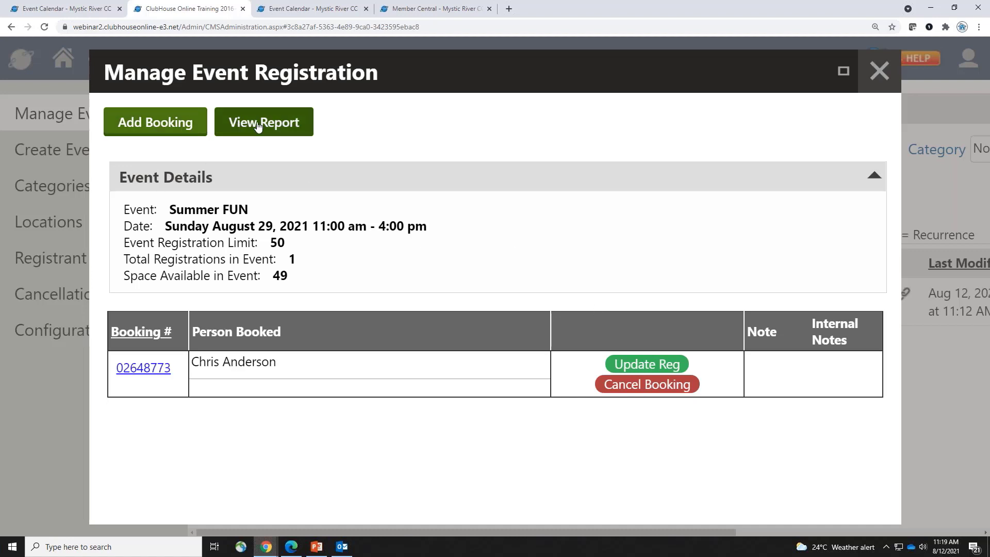
pyautogui.click(876, 70)
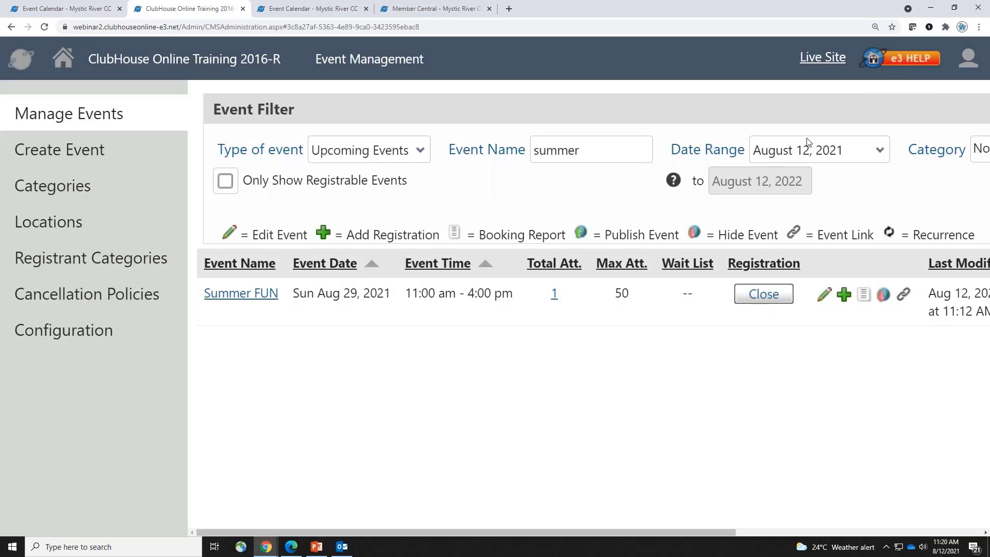
# Filter events by 'weekly' and open registrations for the Aug 12 dinner, 13 of 20 booked
pyautogui.click(613, 153)
pyautogui.hotkey('ctrl', 'a')
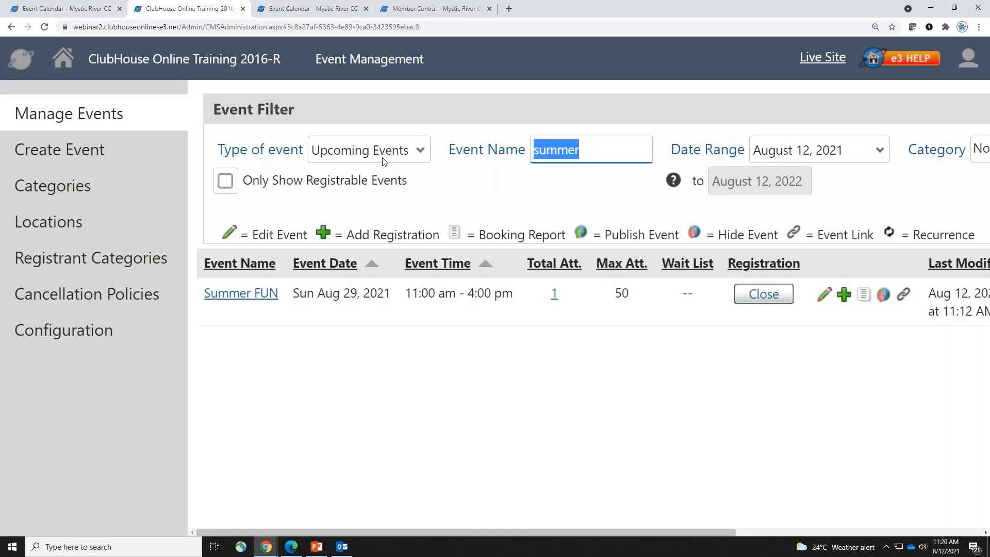
pyautogui.write('weekly')
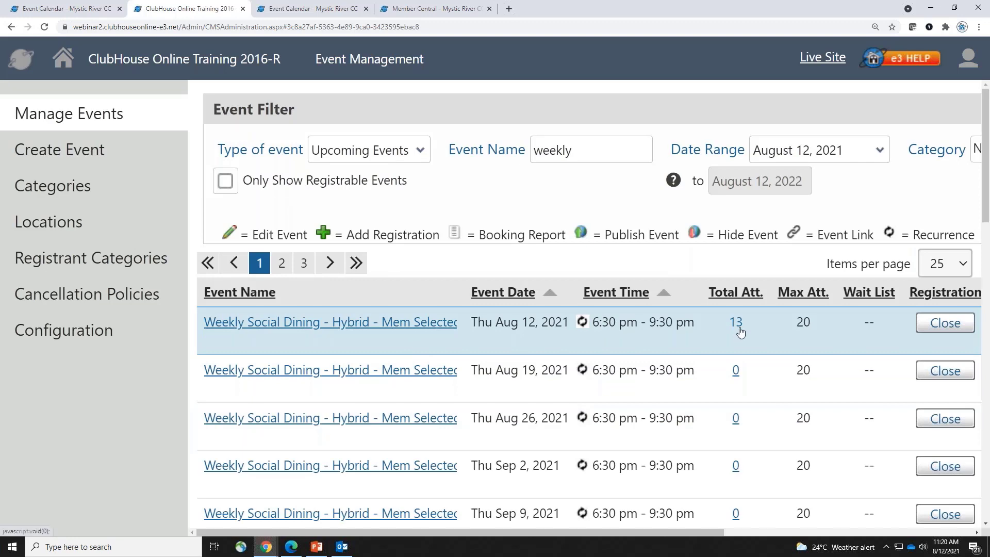
pyautogui.click(736, 322)
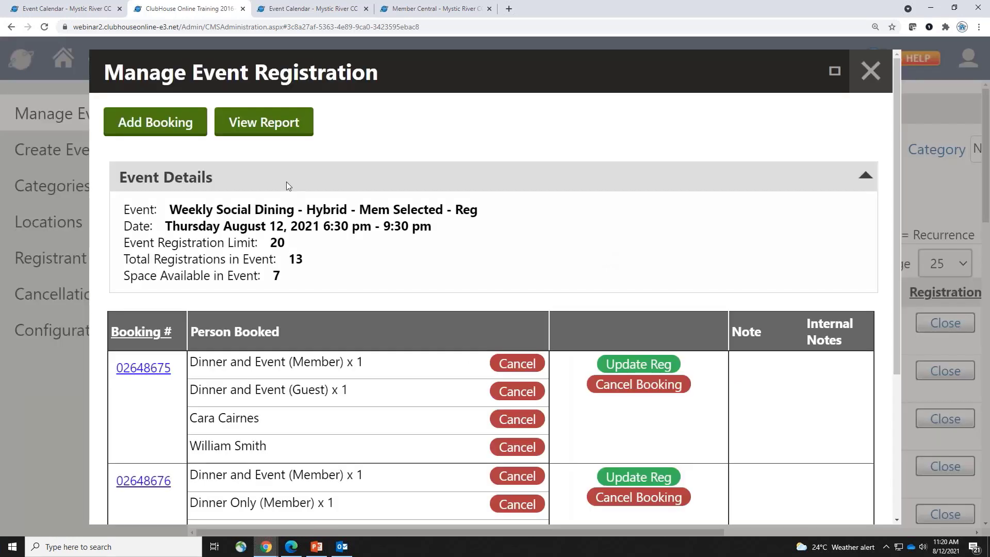
pyautogui.scroll(-2, 521, 240)
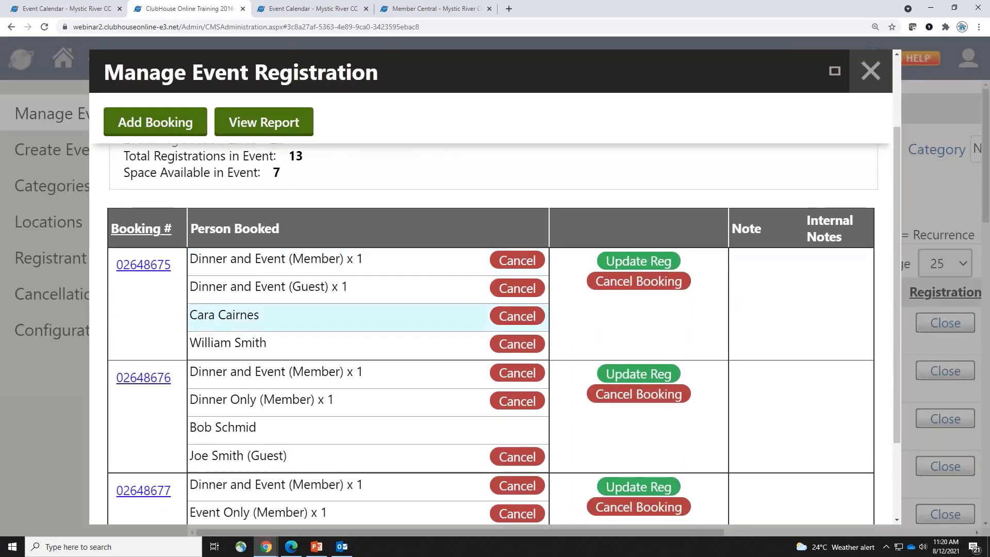
pyautogui.scroll(-1, 737, 382)
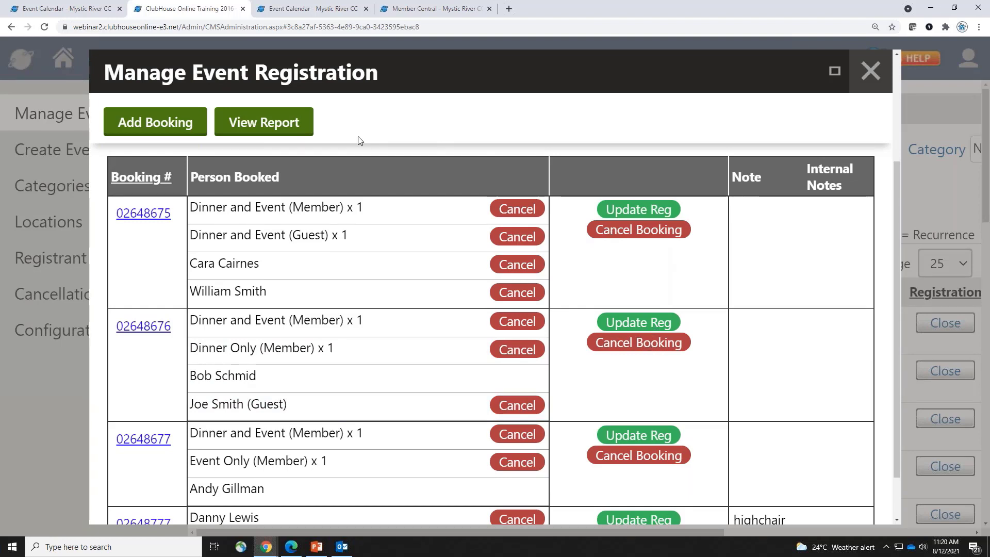
# Open the Weekly Social Dining registration report and add Cancelled registrations to its filters
pyautogui.click(243, 129)
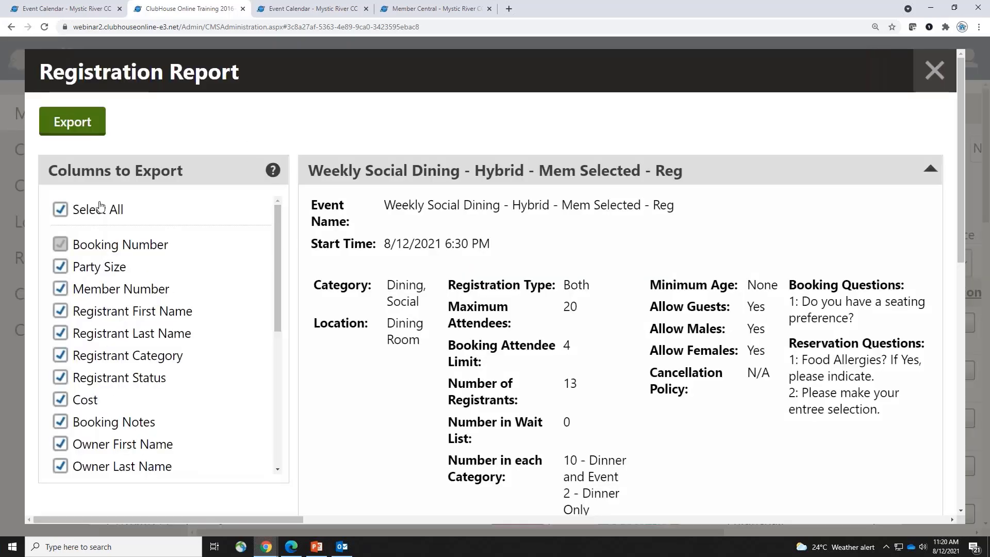
pyautogui.moveTo(279, 224); pyautogui.dragTo(271, 196)
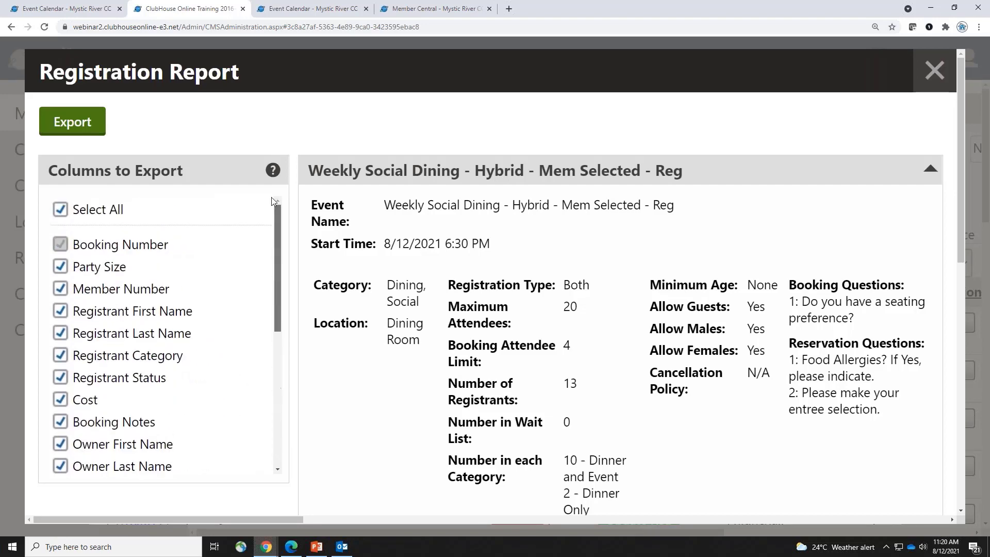
pyautogui.moveTo(367, 198); pyautogui.dragTo(866, 490)
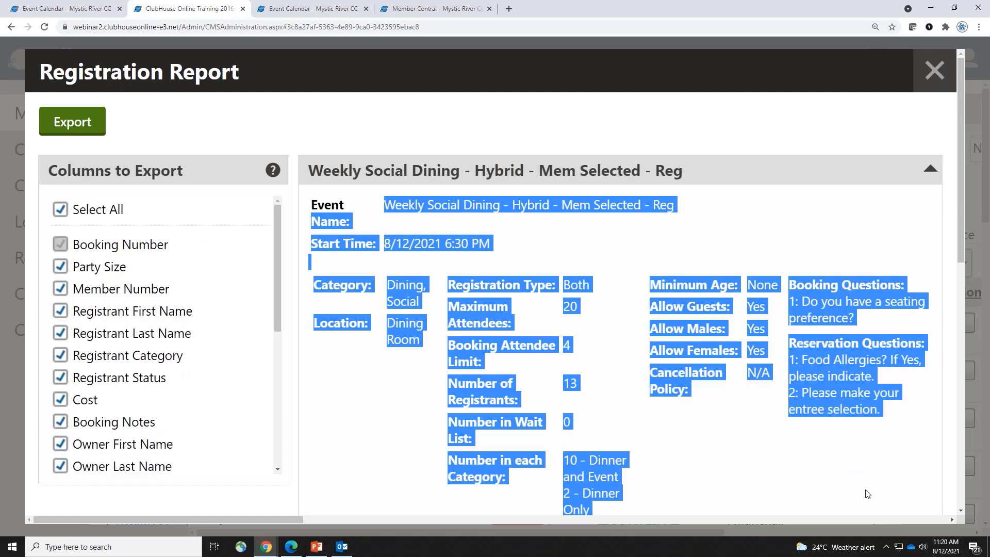
pyautogui.click(622, 444)
pyautogui.moveTo(796, 283); pyautogui.dragTo(906, 392)
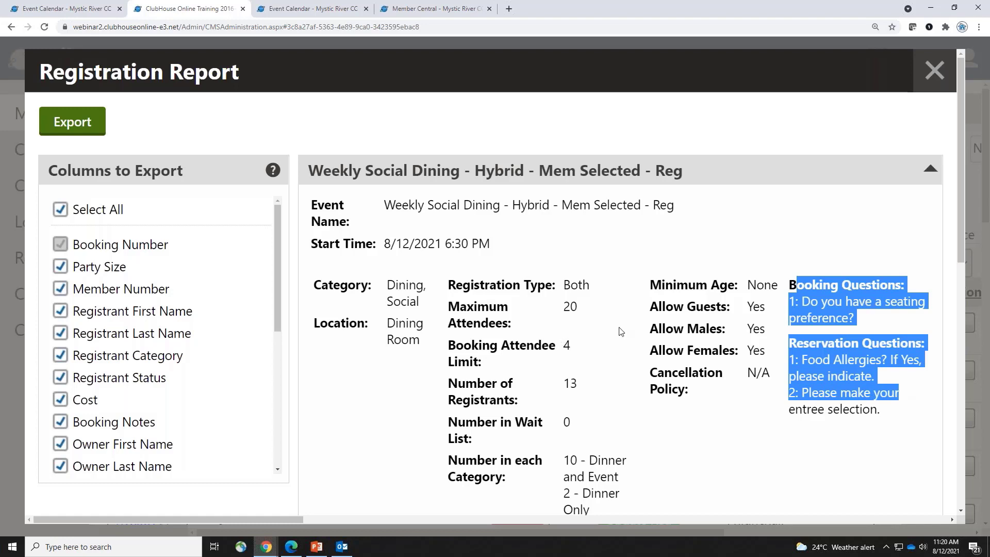
pyautogui.moveTo(961, 92); pyautogui.dragTo(982, 248)
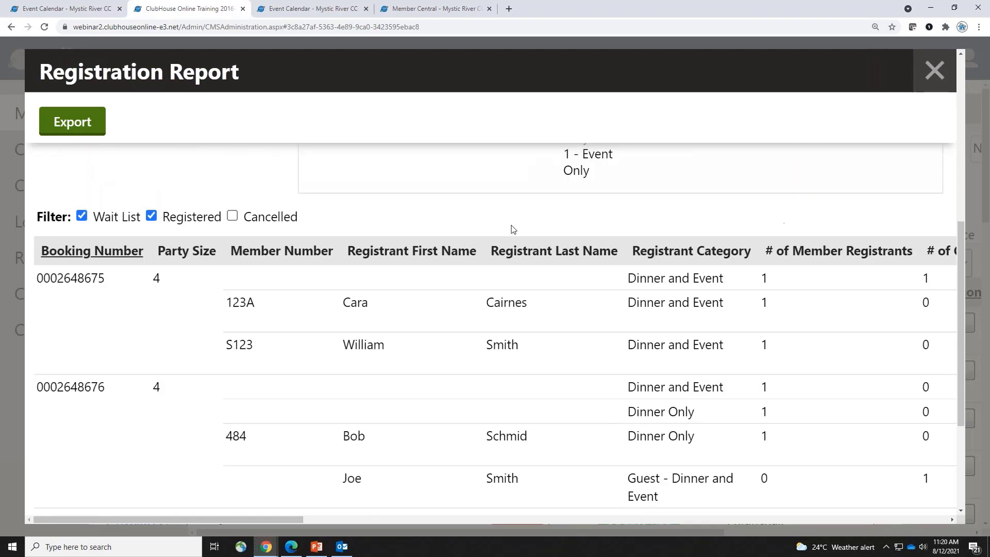
pyautogui.click(233, 217)
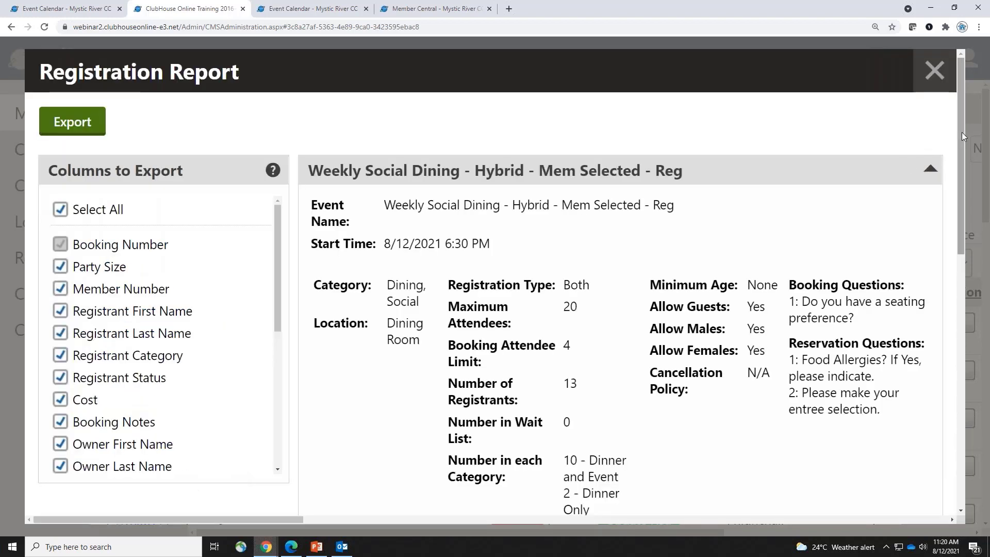
pyautogui.moveTo(961, 135); pyautogui.dragTo(963, 439)
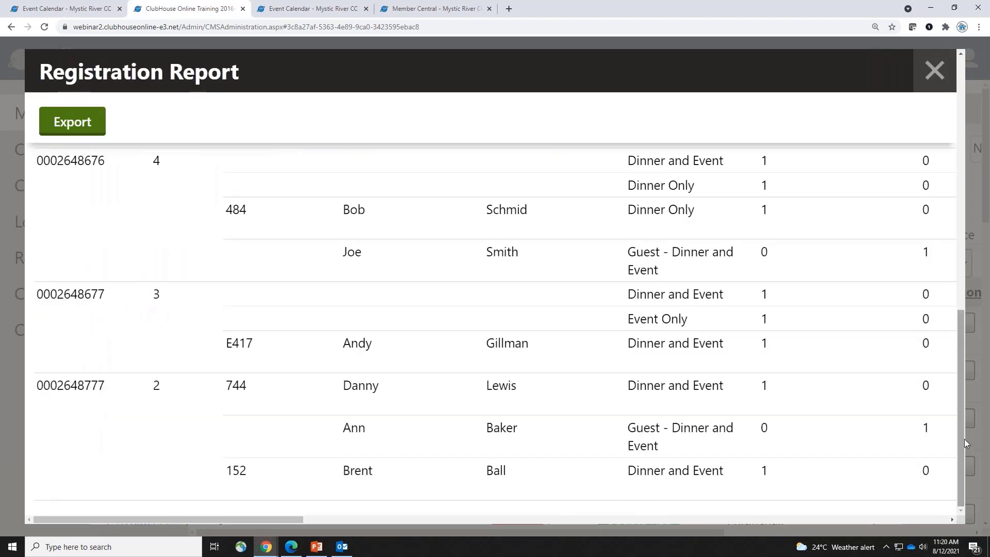
pyautogui.hotkey('ctrl', '-')
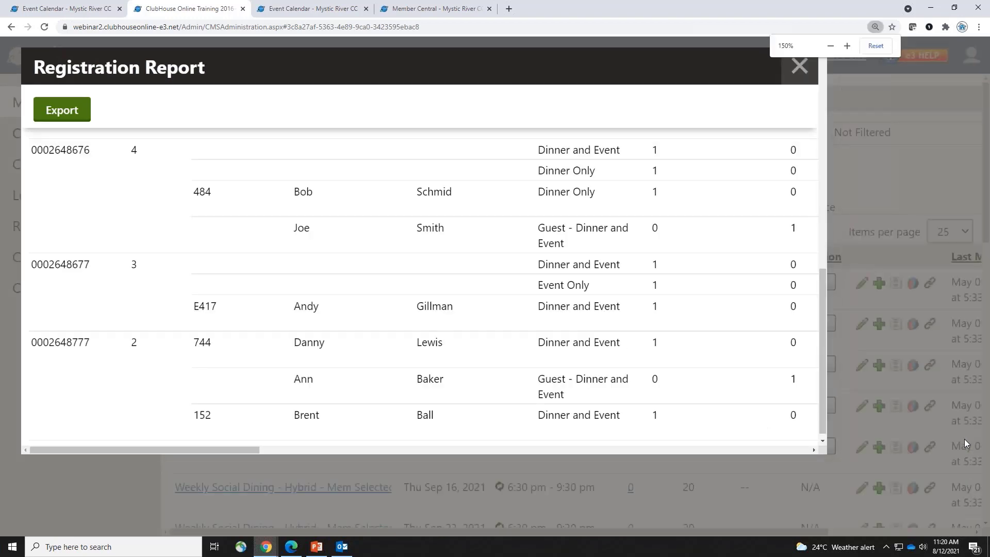
pyautogui.hotkey('ctrl', '-')
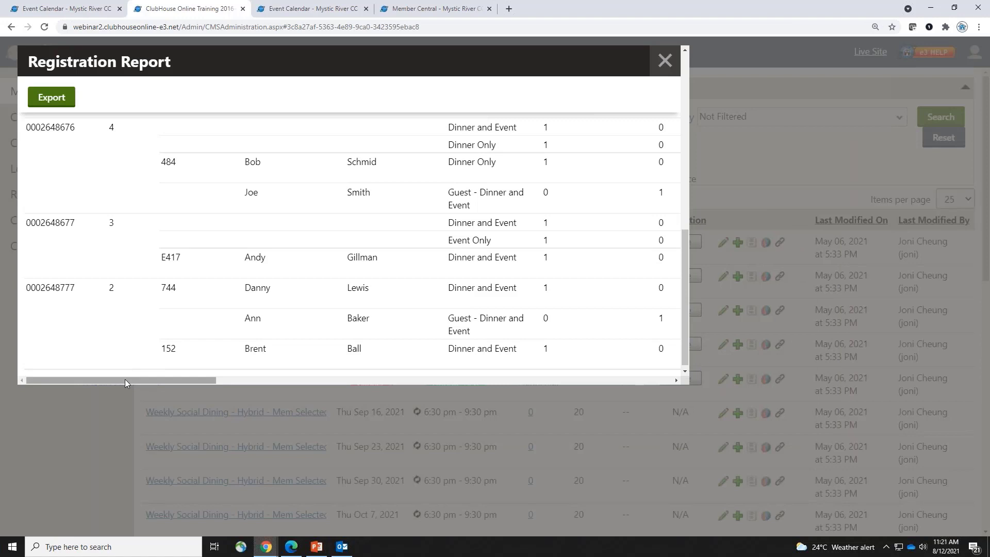
pyautogui.scroll(3, 148, 361)
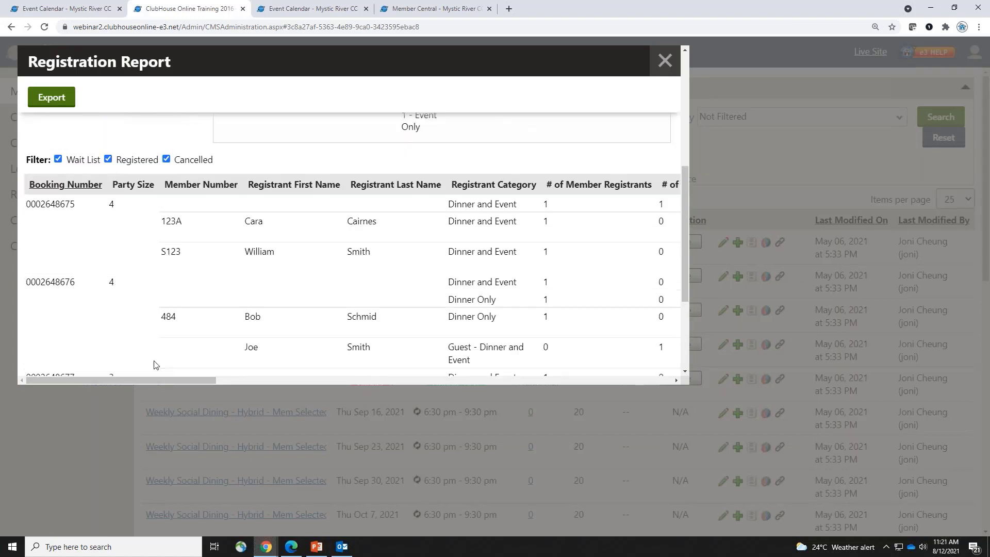
pyautogui.moveTo(147, 384); pyautogui.dragTo(275, 379)
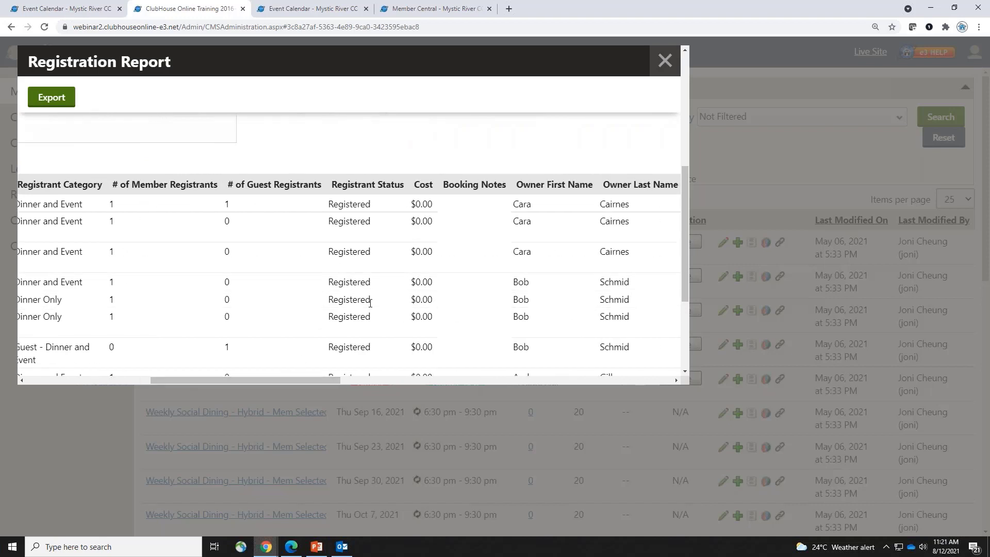
pyautogui.scroll(-2, 368, 299)
pyautogui.scroll(-1, 370, 303)
pyautogui.moveTo(321, 322); pyautogui.dragTo(372, 321)
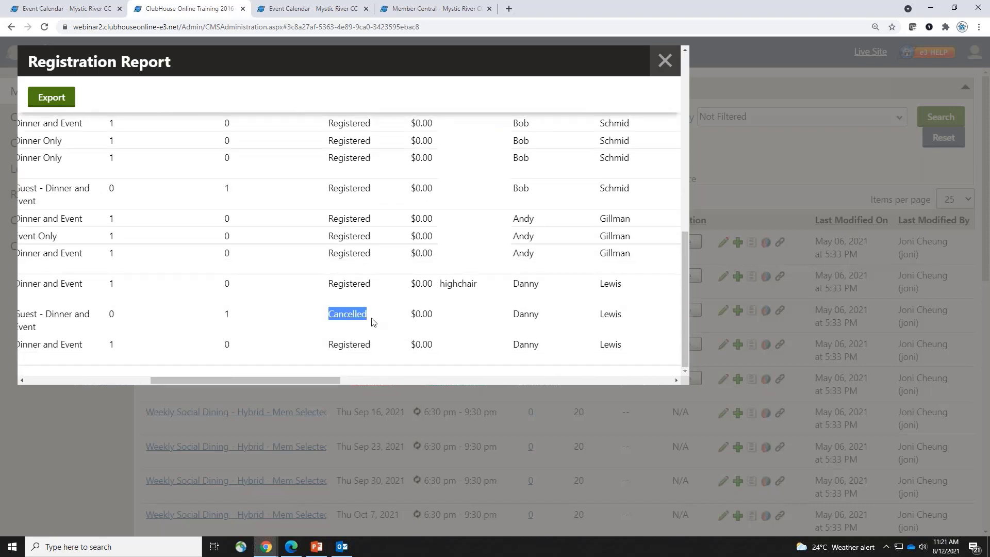
pyautogui.moveTo(300, 382); pyautogui.dragTo(444, 374)
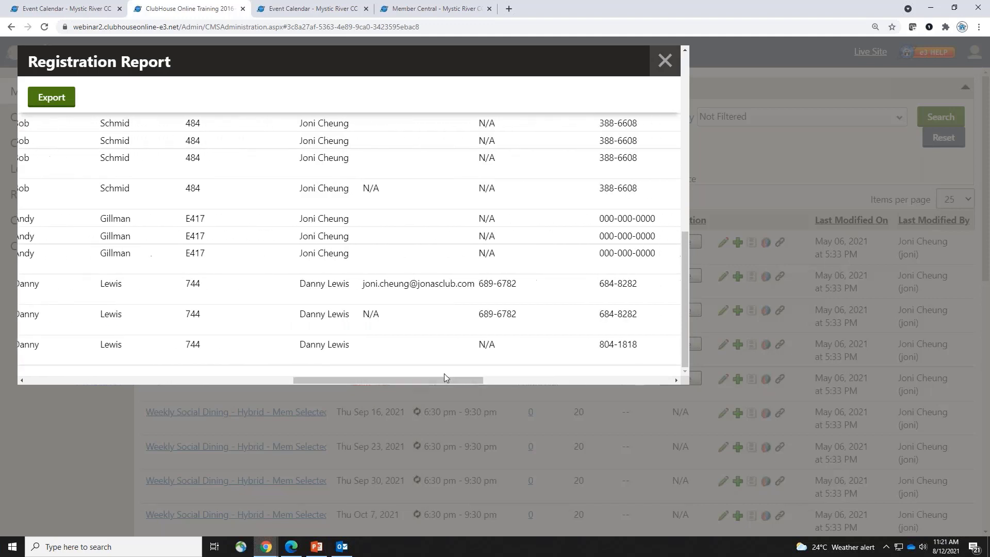
pyautogui.scroll(3, 407, 369)
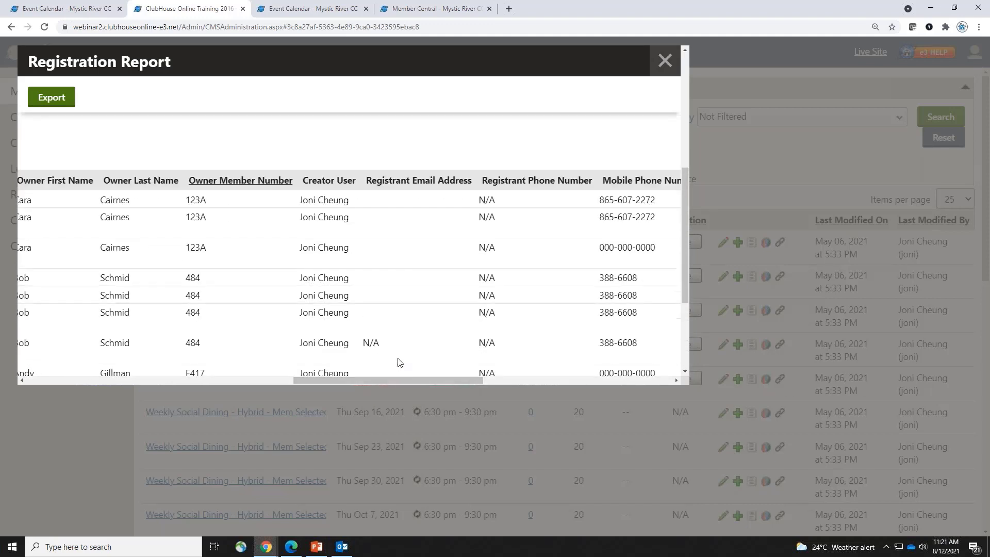
pyautogui.moveTo(361, 382); pyautogui.dragTo(595, 367)
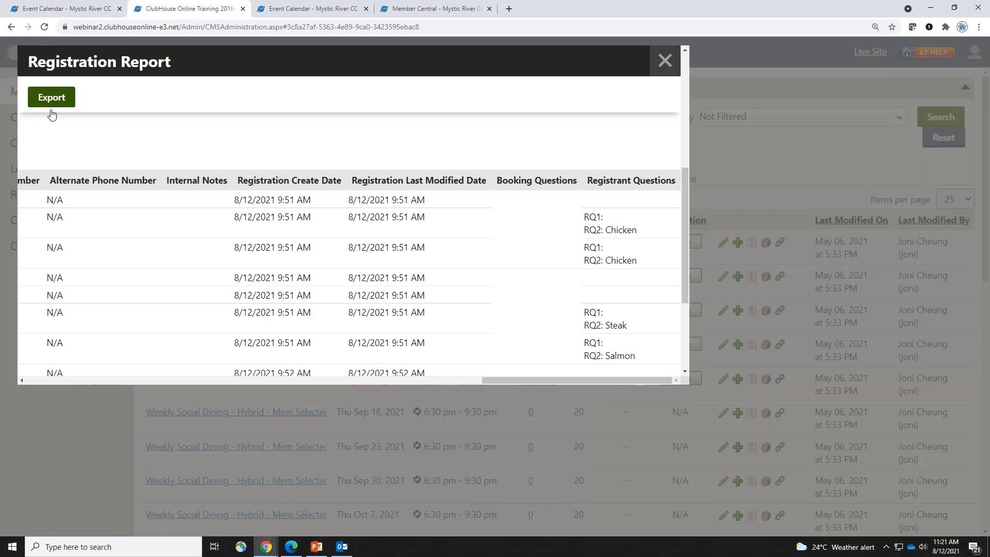
pyautogui.moveTo(68, 380); pyautogui.dragTo(68, 378)
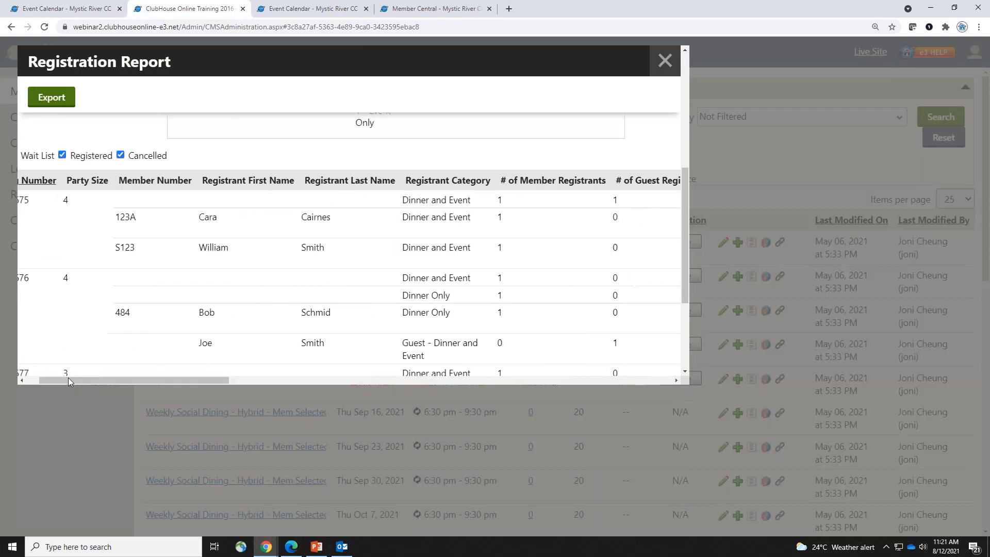
# Clear Select All and keep only the Booking Questions and Registrant Questions columns
pyautogui.click(33, 379)
pyautogui.scroll(10, 55, 202)
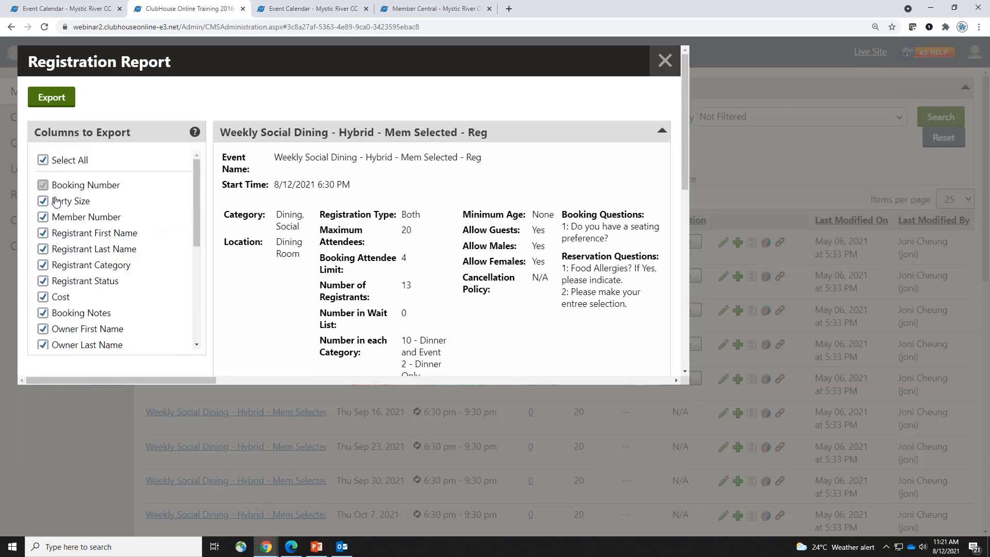
pyautogui.click(43, 159)
pyautogui.scroll(-1, 199, 205)
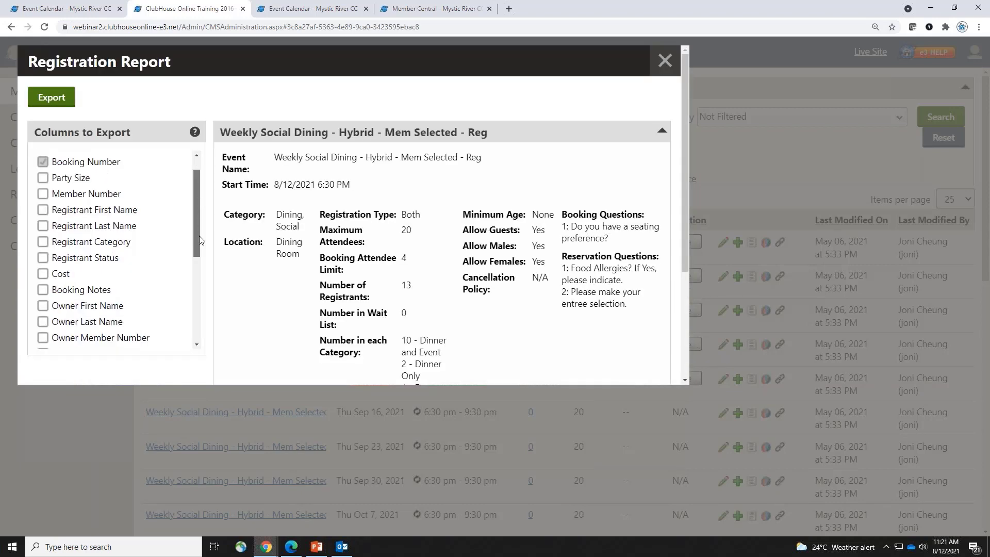
pyautogui.moveTo(200, 240); pyautogui.dragTo(204, 330)
pyautogui.click(43, 323)
pyautogui.click(43, 309)
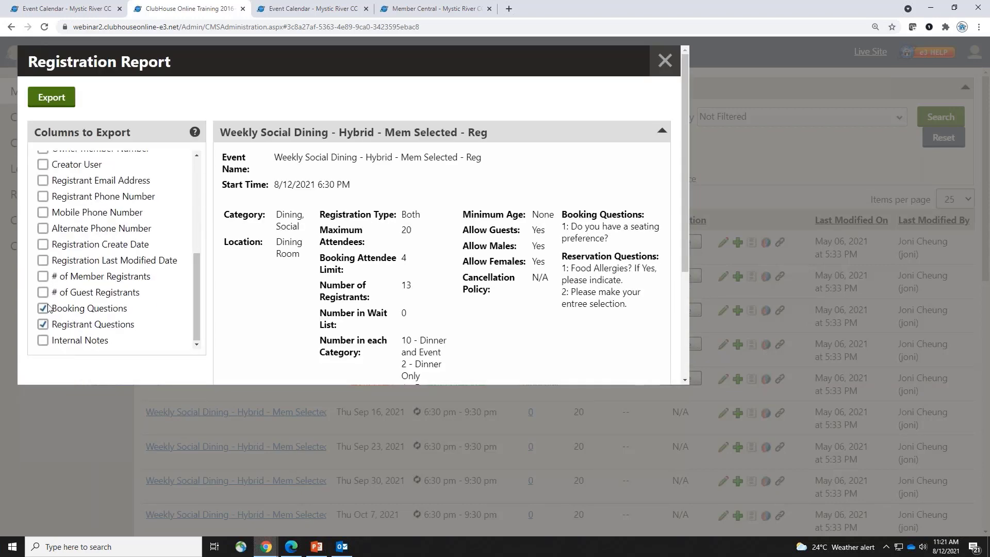
pyautogui.scroll(-5, 268, 319)
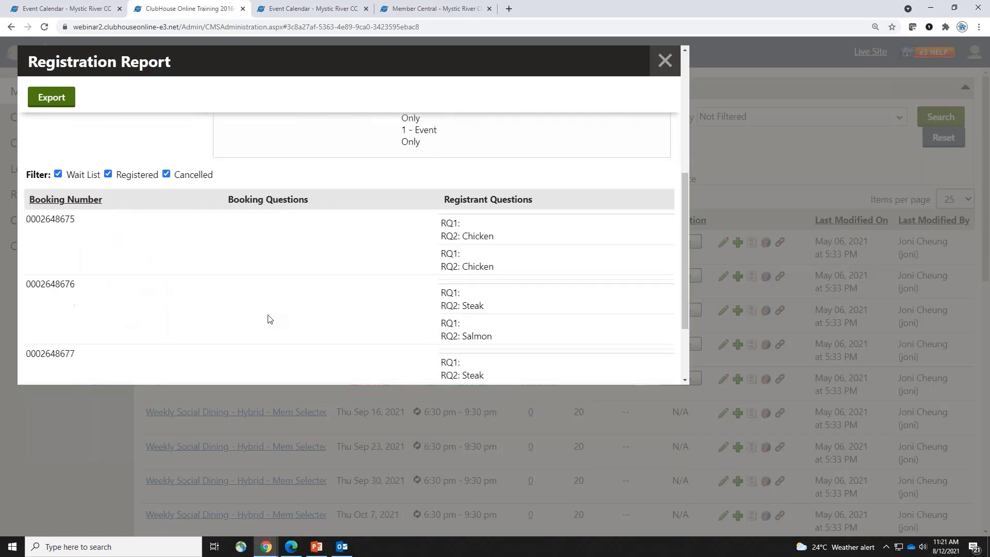
pyautogui.scroll(-2, 268, 319)
pyautogui.scroll(2, 270, 320)
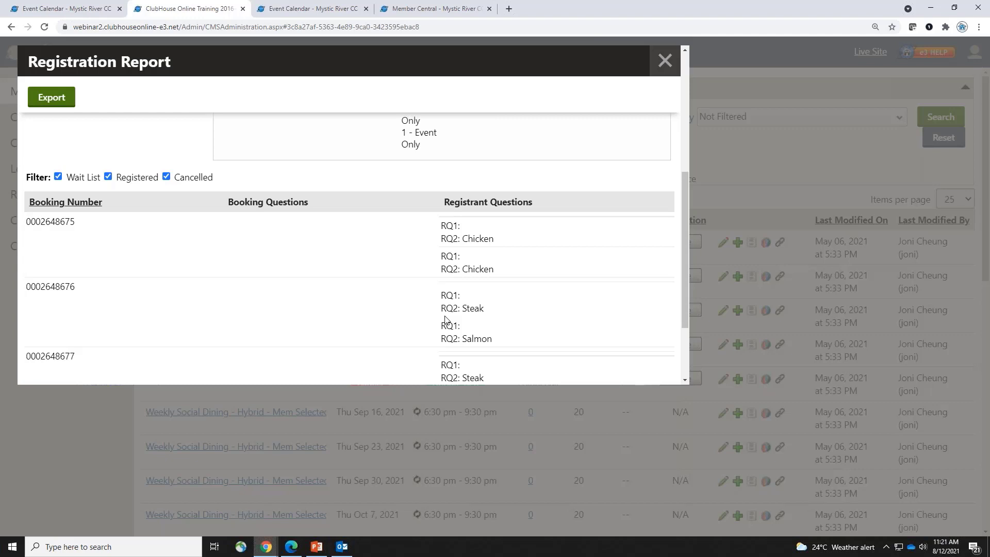
# Close the report and registration manager, then reopen and close the Aug 12 event report
pyautogui.click(663, 61)
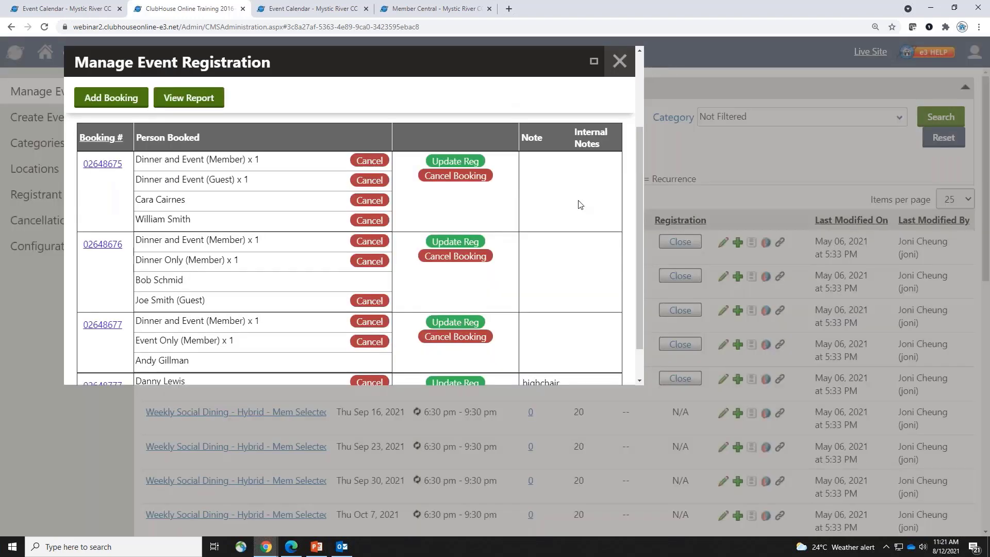
pyautogui.click(617, 67)
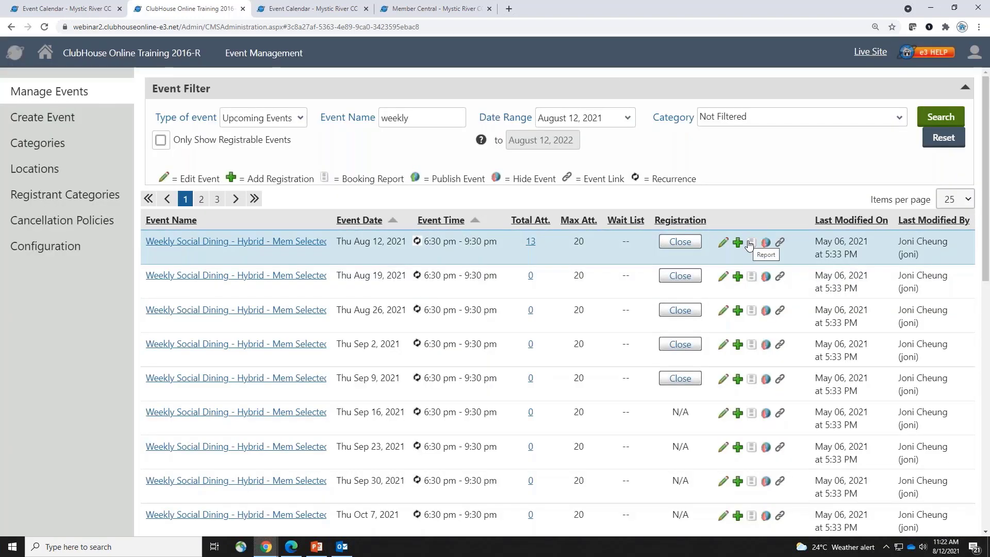
pyautogui.click(751, 243)
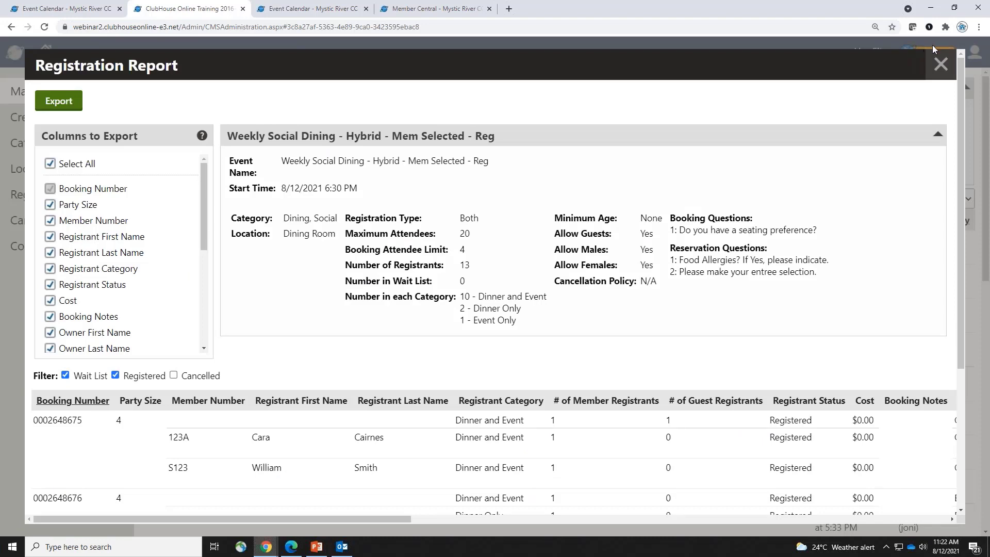
pyautogui.click(939, 64)
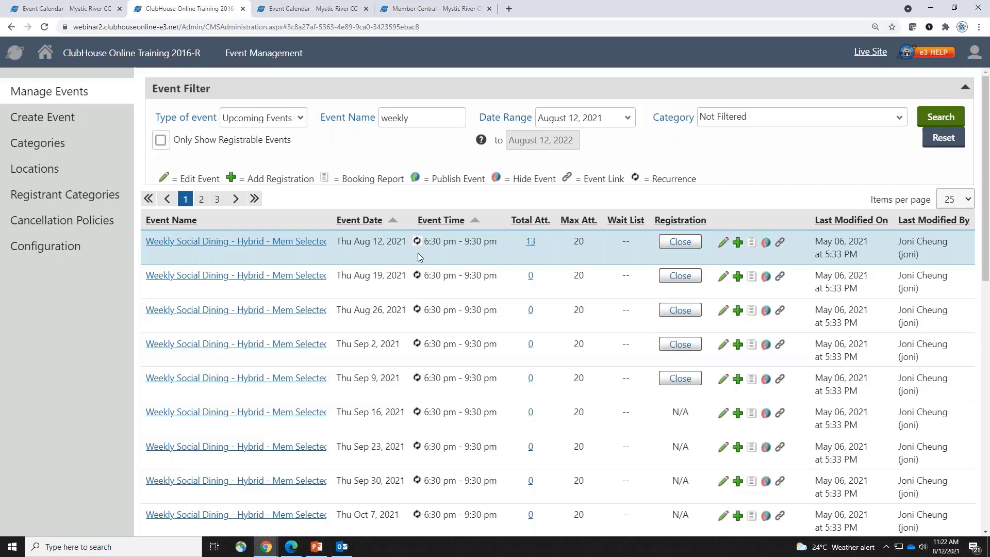
# Edit all occurrences of the Aug 12 Weekly Social Dining and check its description
pyautogui.click(722, 247)
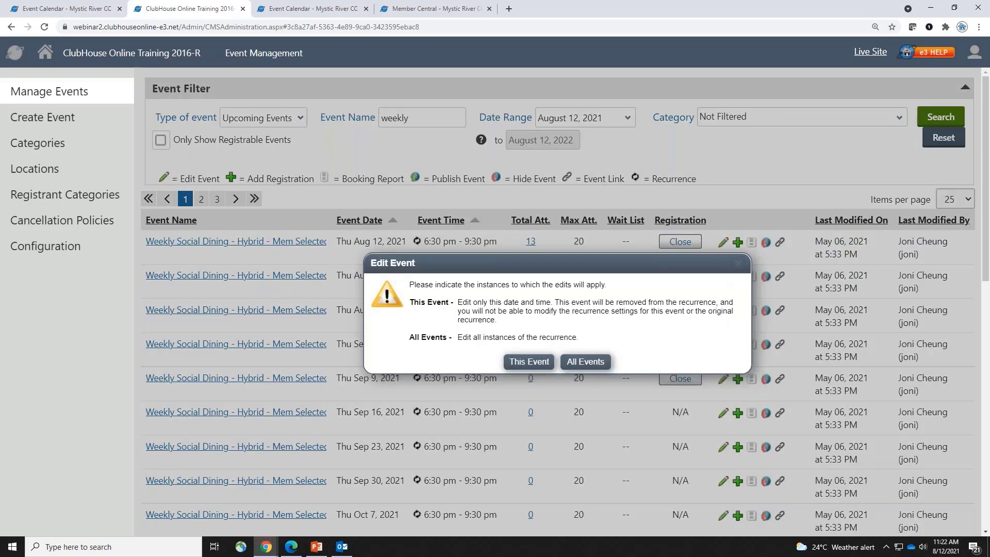
pyautogui.hotkey('ctrl', '+')
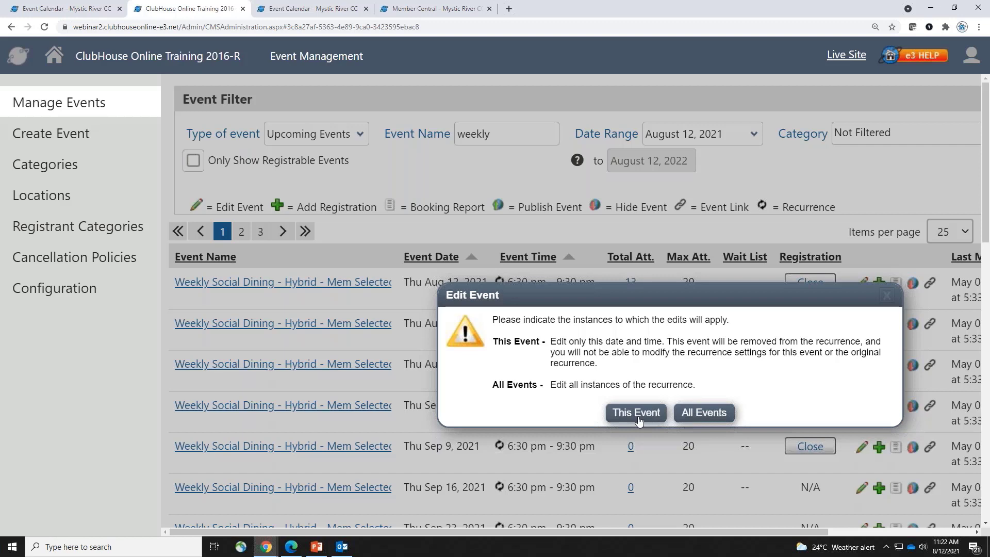
pyautogui.click(704, 415)
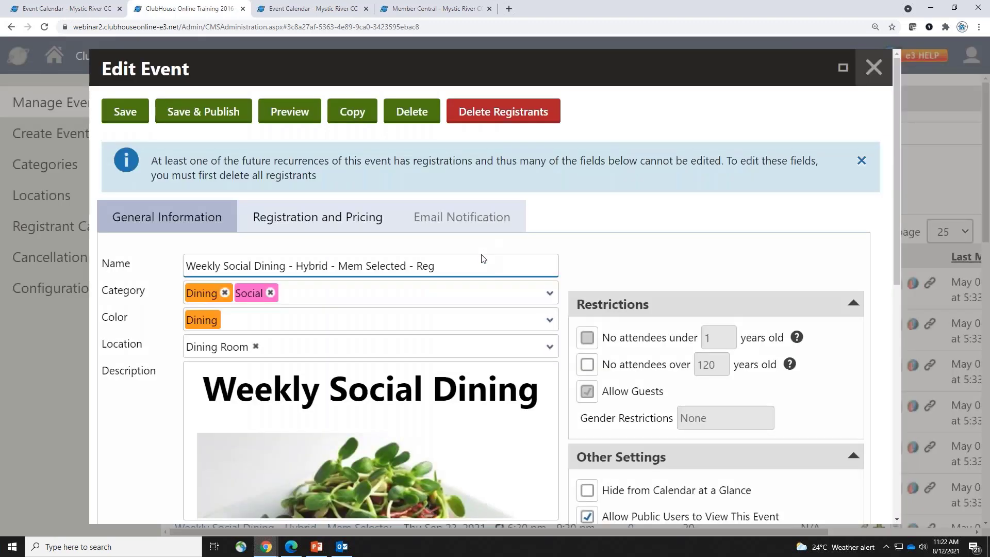
pyautogui.moveTo(319, 173); pyautogui.dragTo(138, 159)
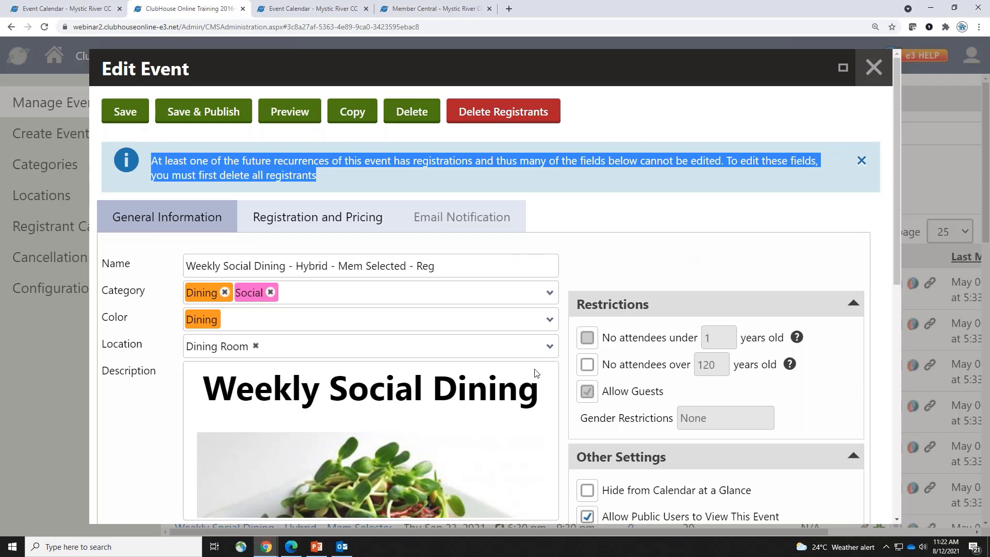
pyautogui.scroll(-3, 535, 370)
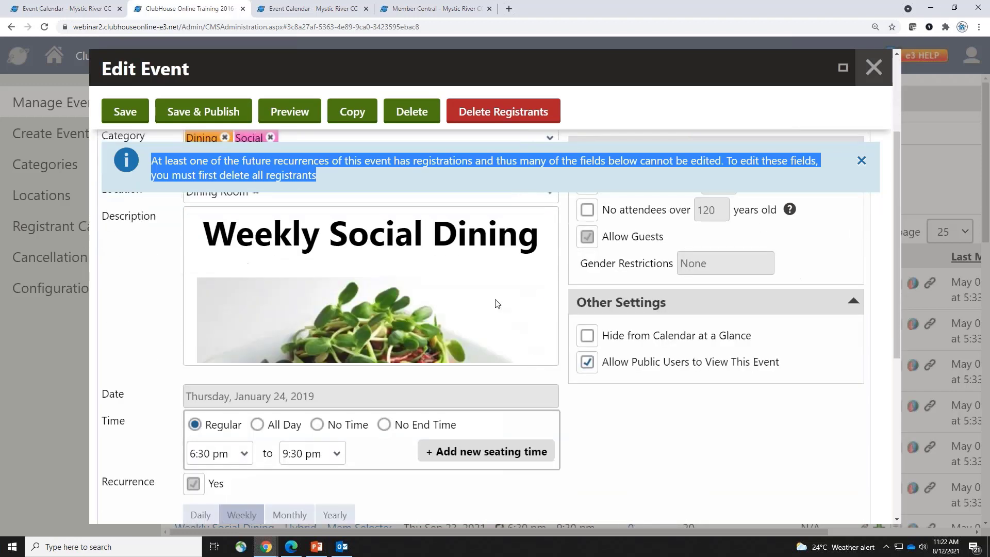
pyautogui.click(340, 259)
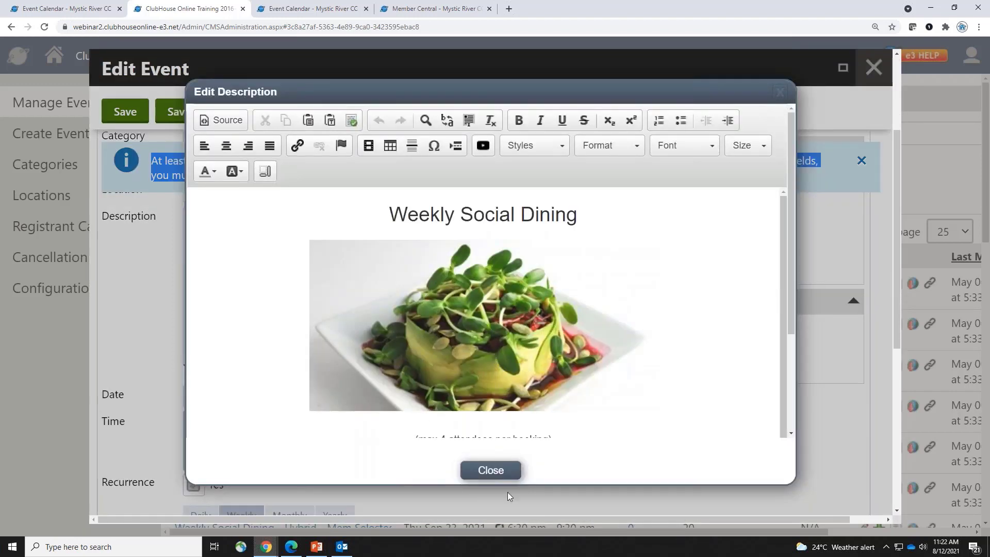
pyautogui.click(504, 469)
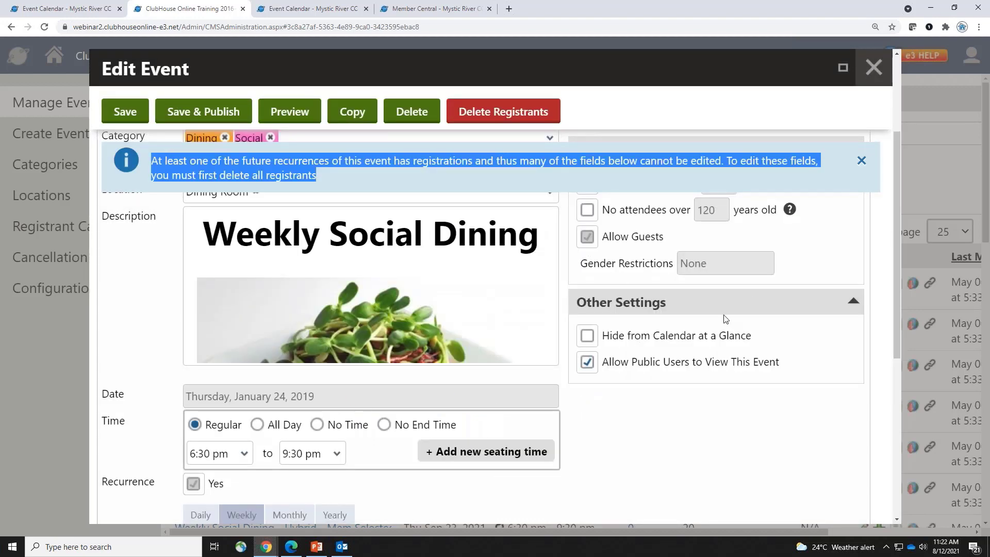
pyautogui.scroll(3, 725, 319)
# Review the Registration and Pricing warning about deleting registrants, then close Edit Event
pyautogui.click(311, 218)
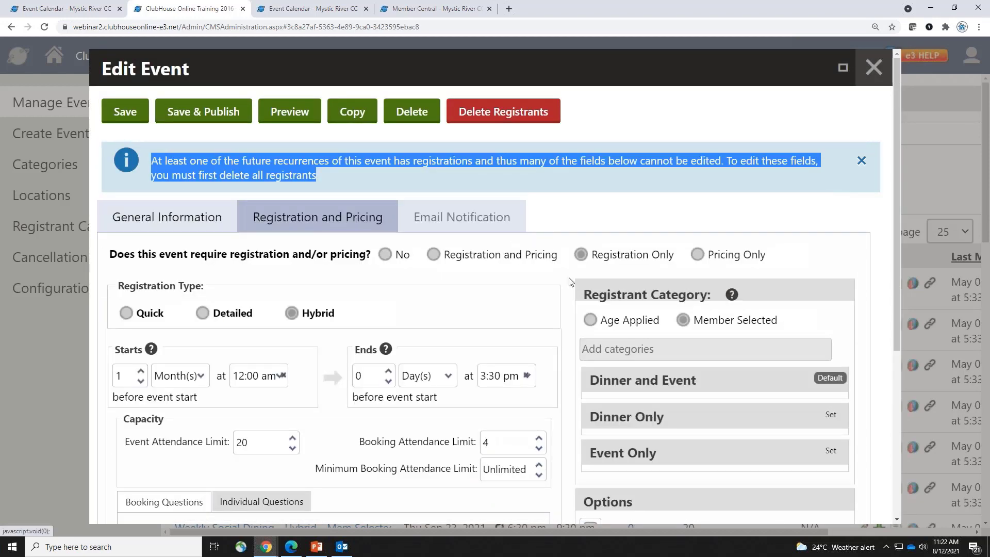
pyautogui.scroll(-4, 571, 280)
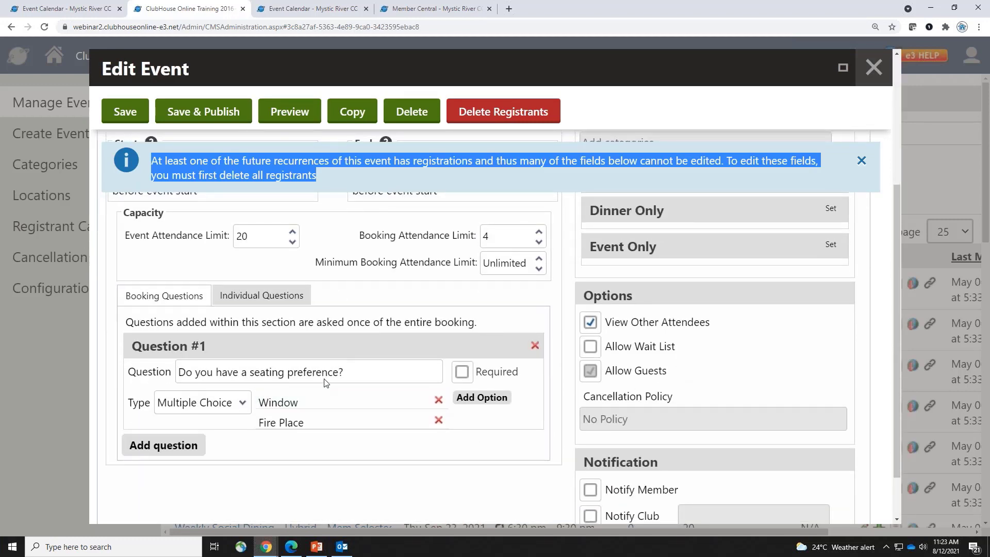
pyautogui.scroll(4, 325, 383)
pyautogui.click(622, 176)
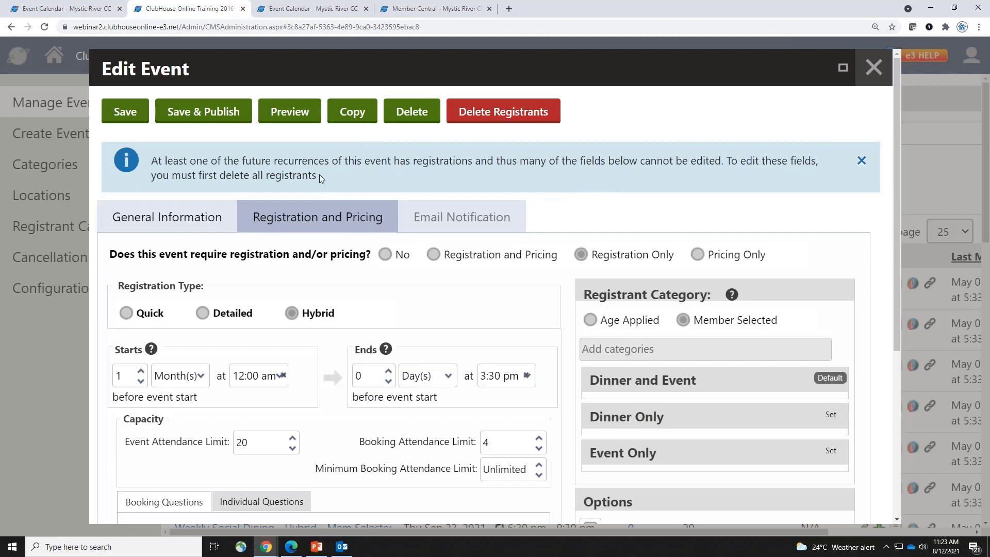
pyautogui.moveTo(319, 176); pyautogui.dragTo(188, 175)
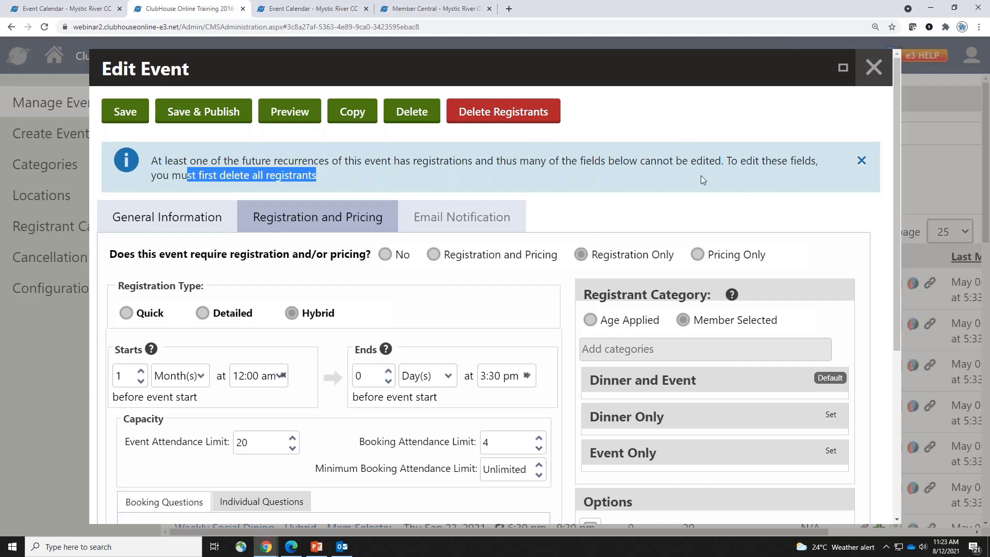
pyautogui.click(873, 67)
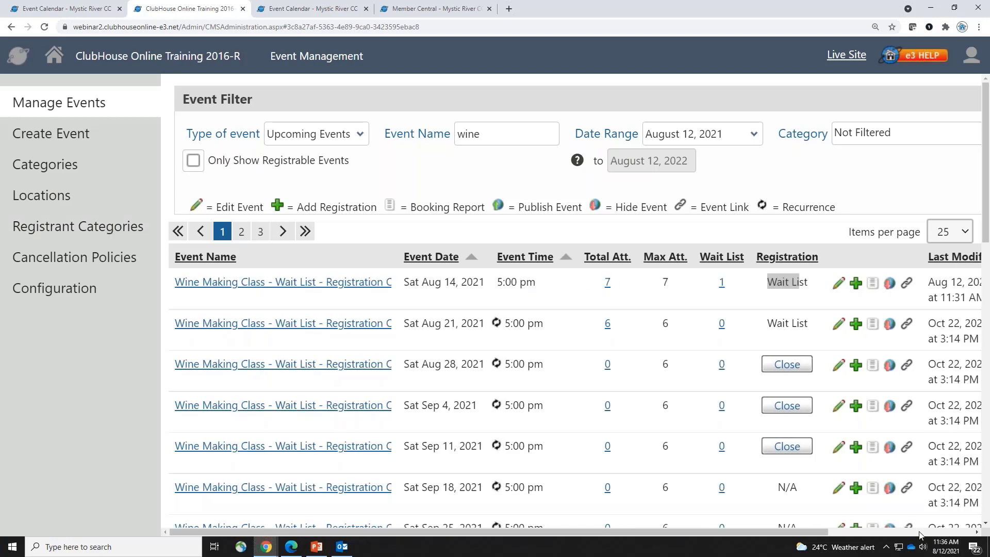
# Reset the name filter, review Movie Night - Pricing Only's all-occurrence registration and pricing, then return to Event Calendar
pyautogui.click(919, 535)
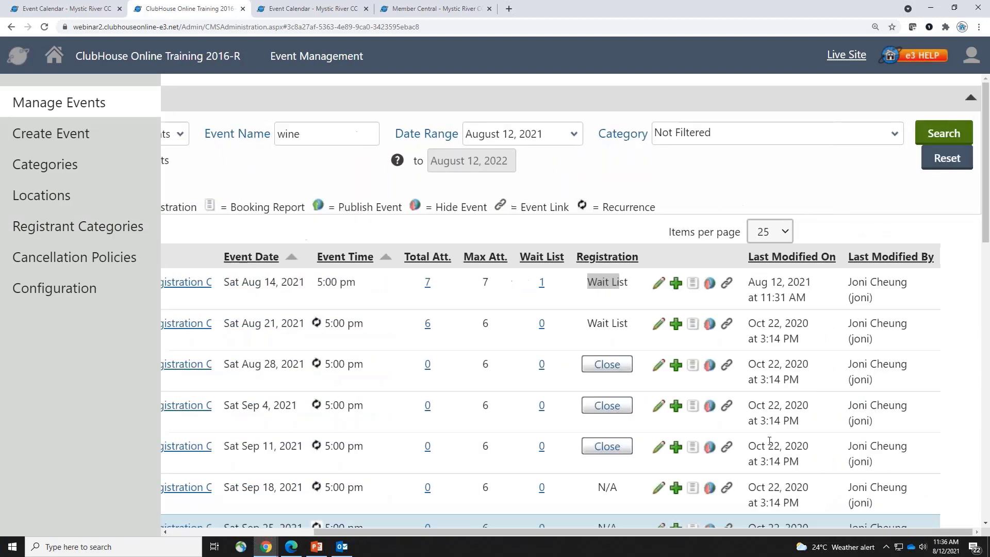
pyautogui.click(943, 157)
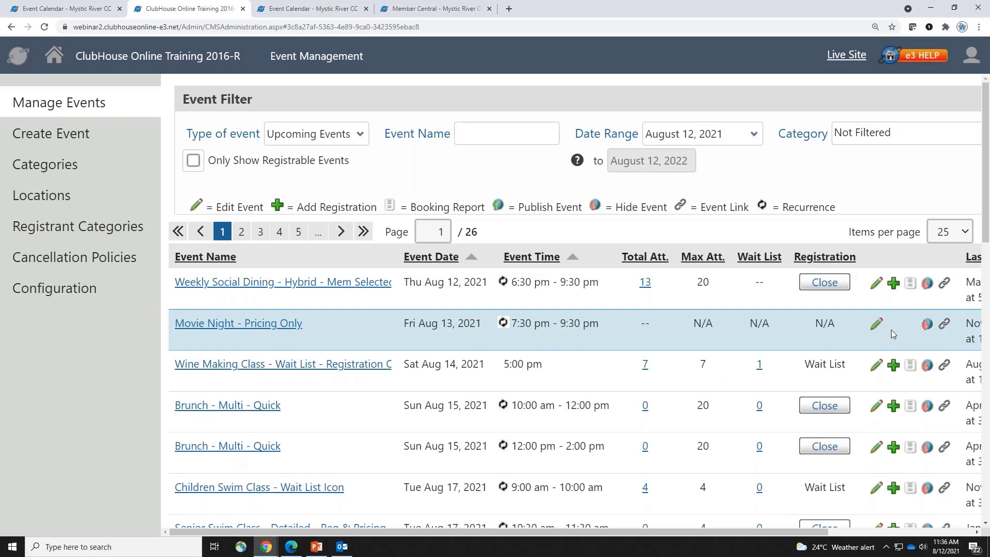
pyautogui.click(877, 325)
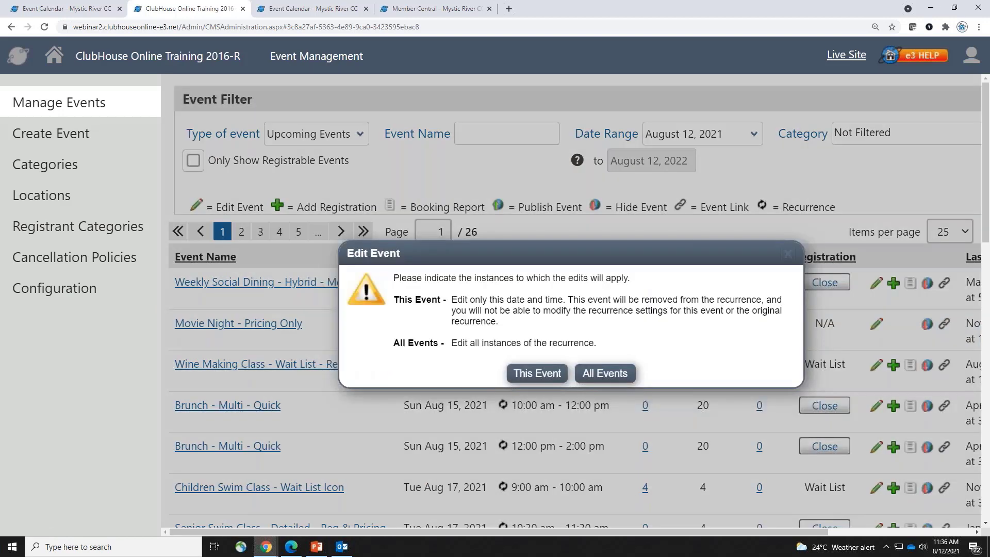
pyautogui.click(614, 381)
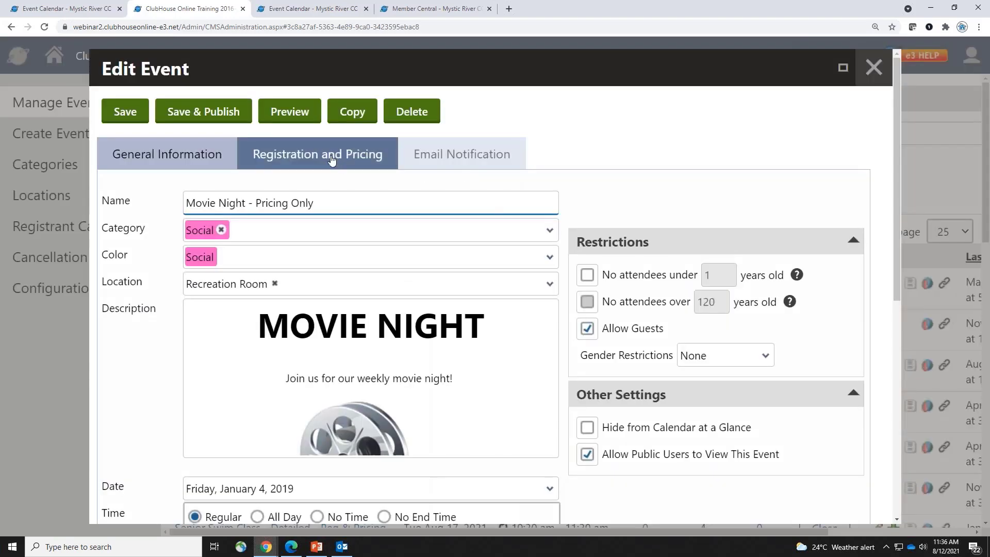
pyautogui.click(332, 160)
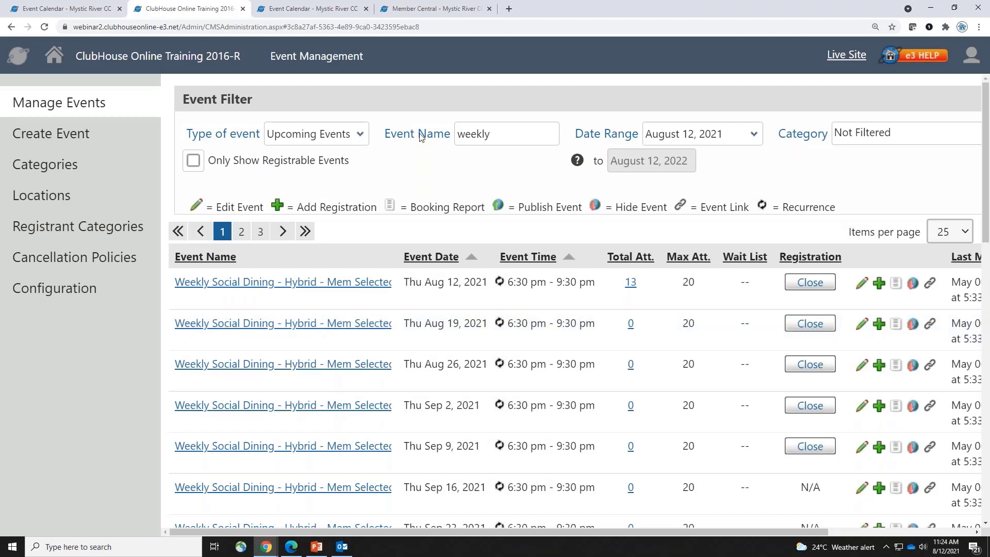
pyautogui.click(304, 9)
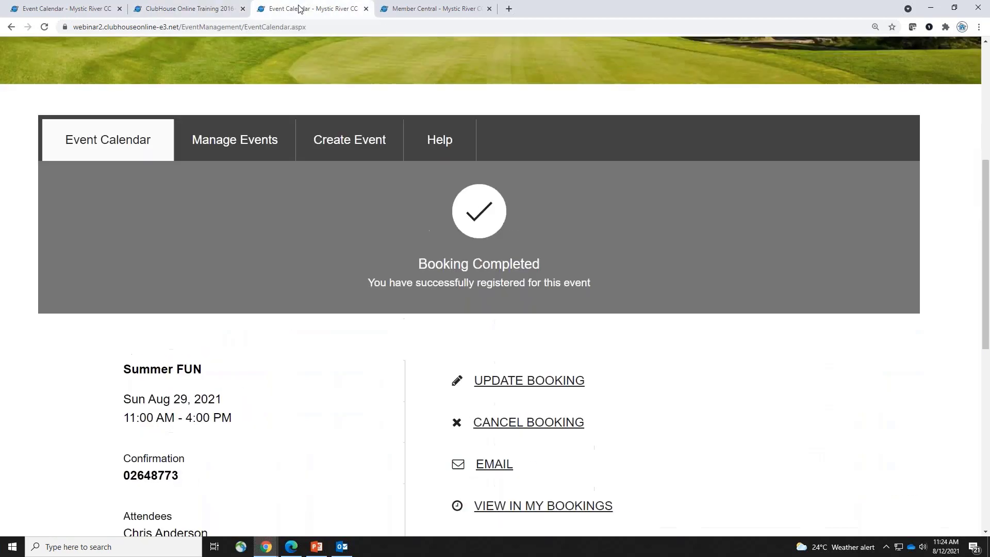
# Filter the August Event Calendar categories from All Categories down to Swimming only
pyautogui.click(114, 138)
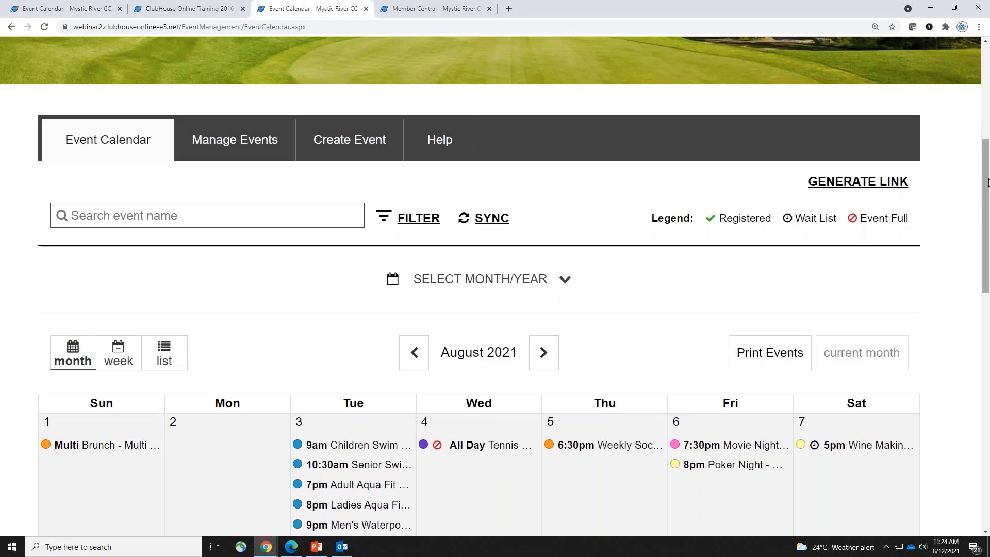
pyautogui.moveTo(984, 205); pyautogui.dragTo(983, 165)
pyautogui.scroll(-1, 954, 175)
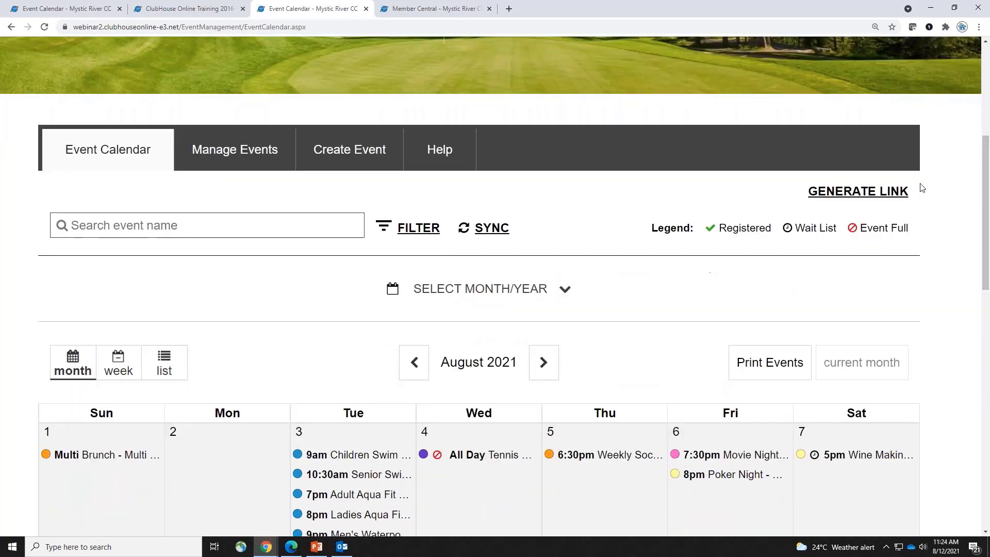
pyautogui.click(427, 230)
pyautogui.scroll(-1, 288, 378)
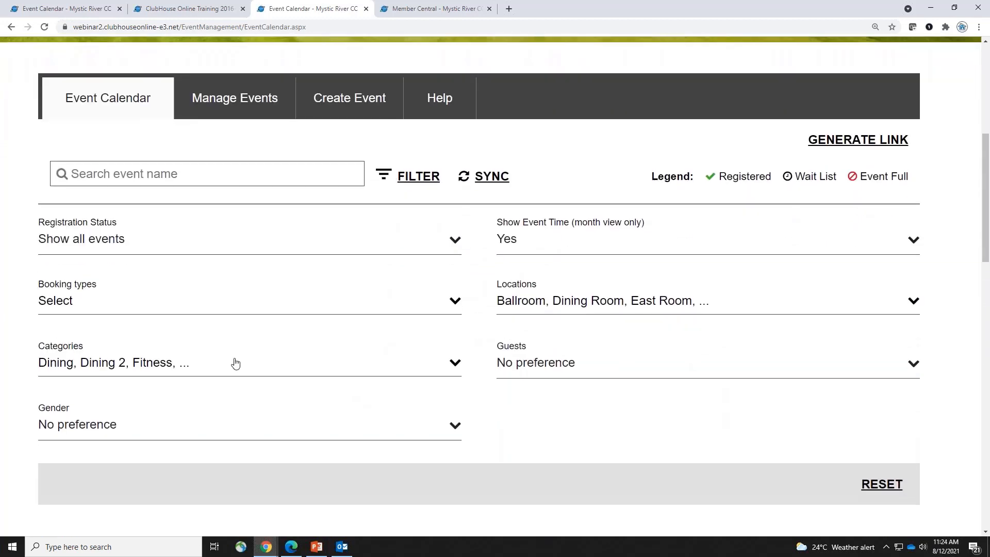
pyautogui.click(234, 364)
pyautogui.scroll(-3, 234, 365)
pyautogui.click(155, 250)
pyautogui.scroll(-4, 146, 353)
pyautogui.click(146, 352)
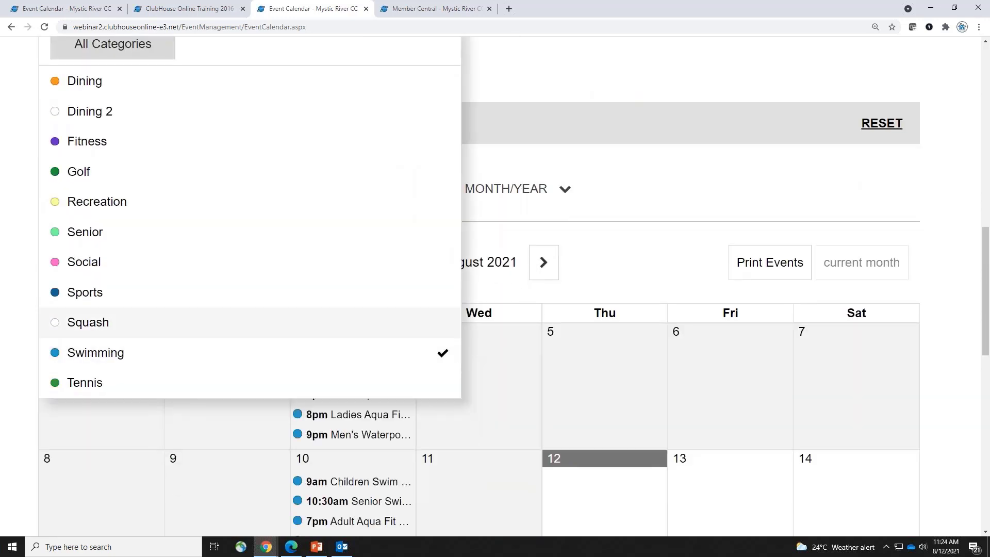
pyautogui.click(594, 81)
pyautogui.scroll(6, 531, 147)
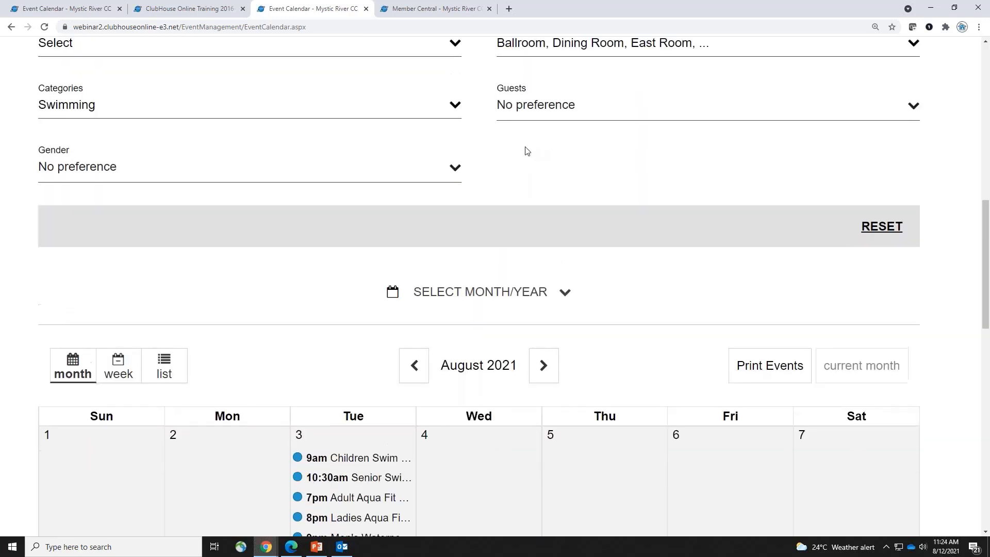
pyautogui.click(415, 175)
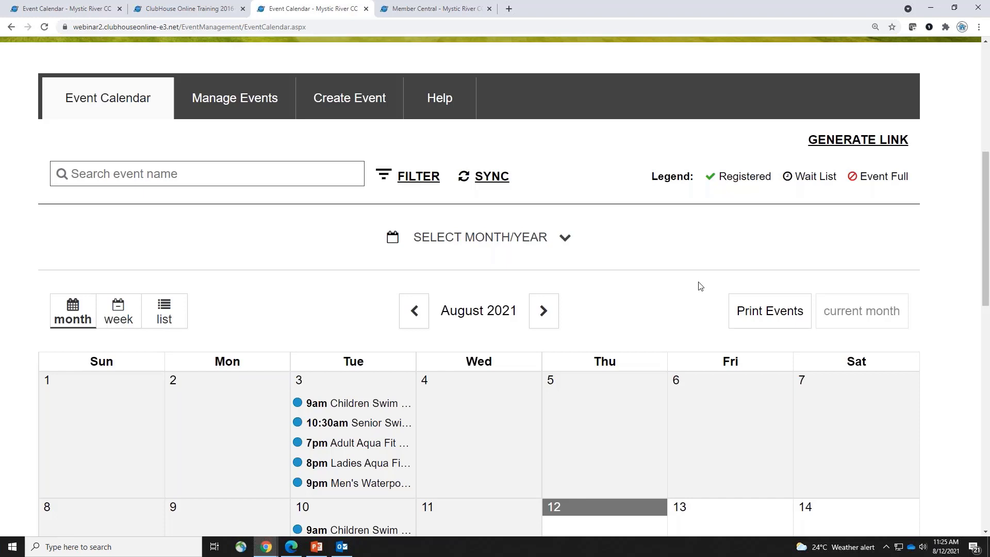
# Generate a link for the Swimming-filtered August calendar, copy the URL, and close the dialog
pyautogui.click(843, 140)
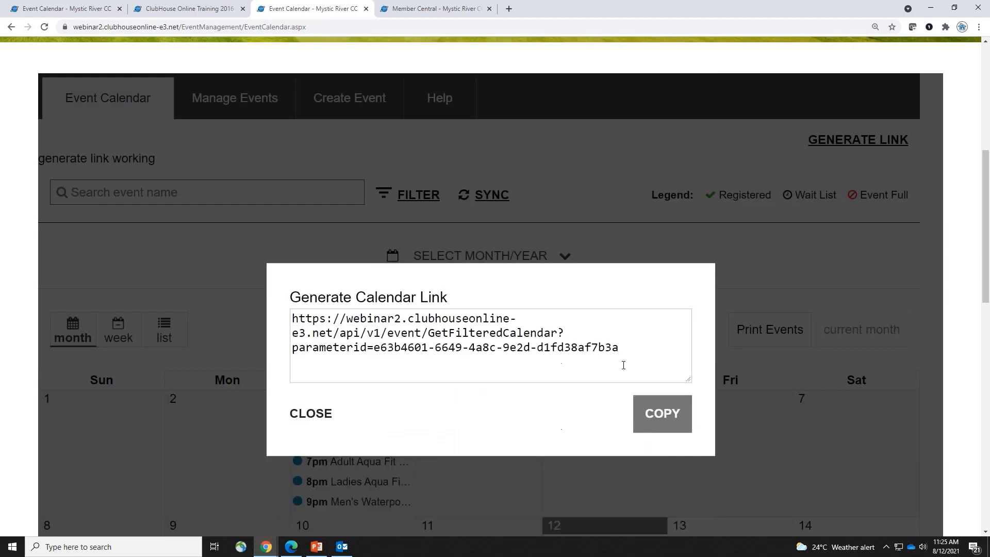
pyautogui.moveTo(629, 348); pyautogui.dragTo(187, 294)
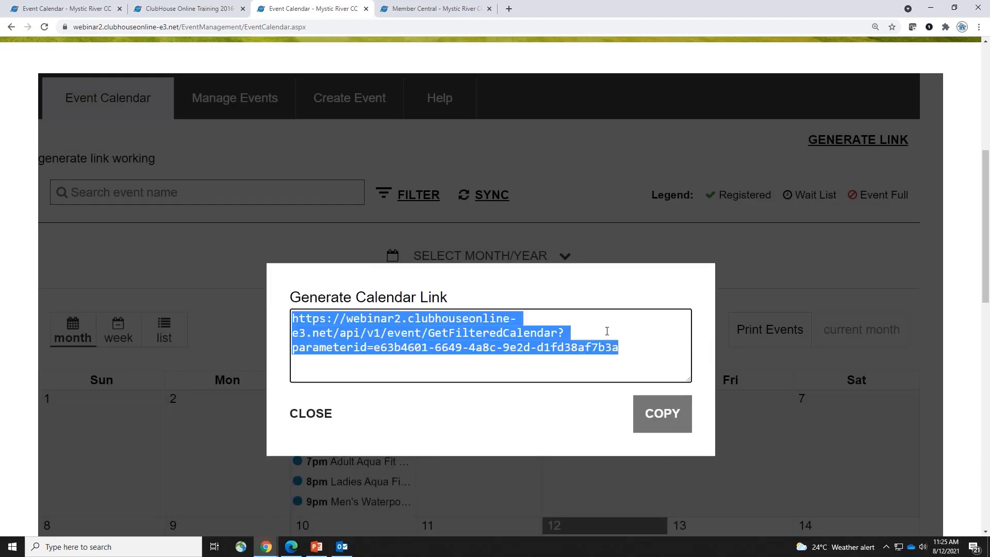
pyautogui.click(672, 411)
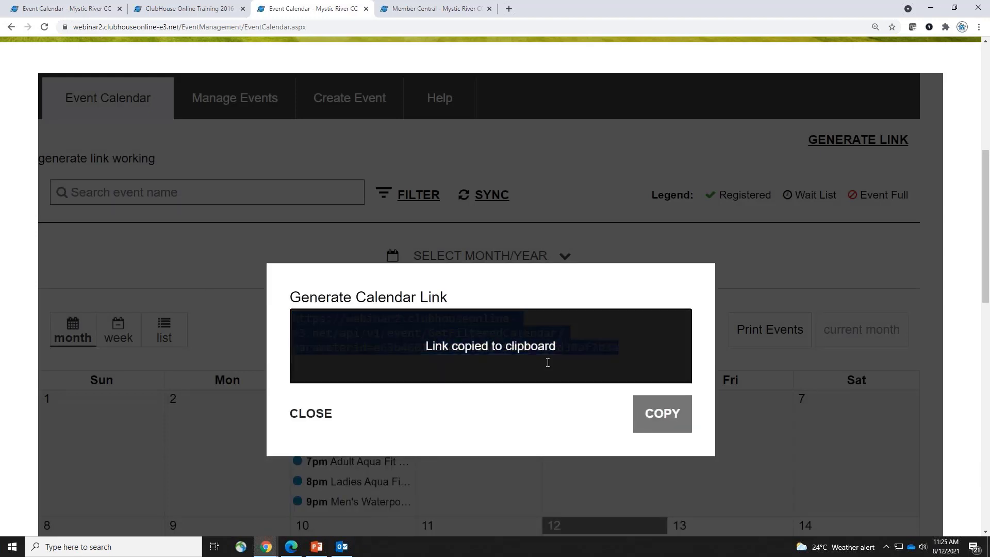
pyautogui.click(311, 413)
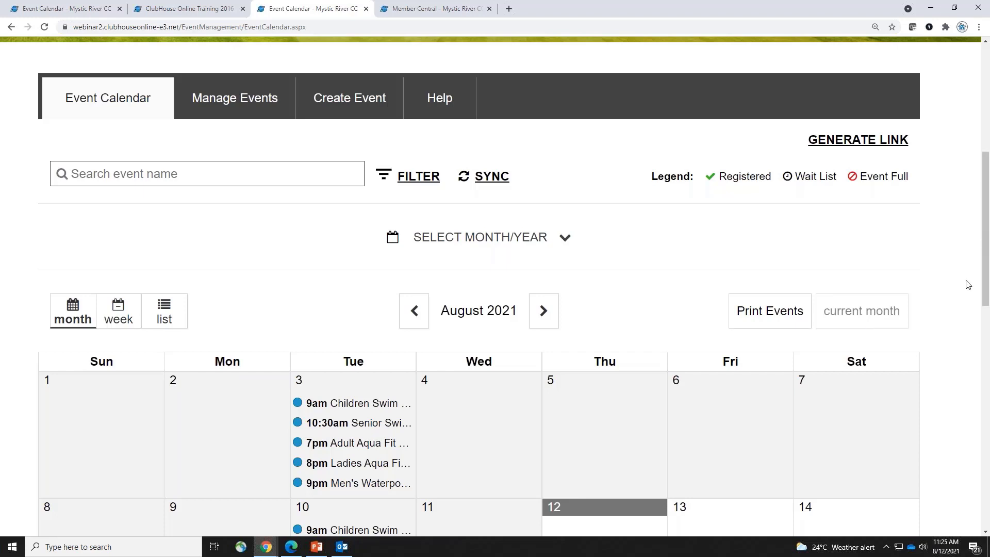
pyautogui.scroll(-5, 972, 397)
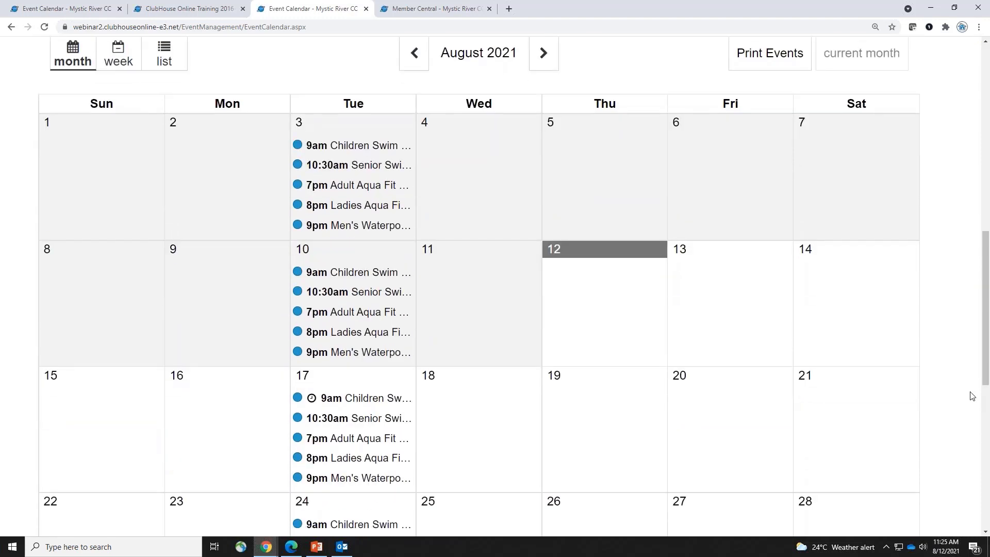
pyautogui.scroll(2, 971, 395)
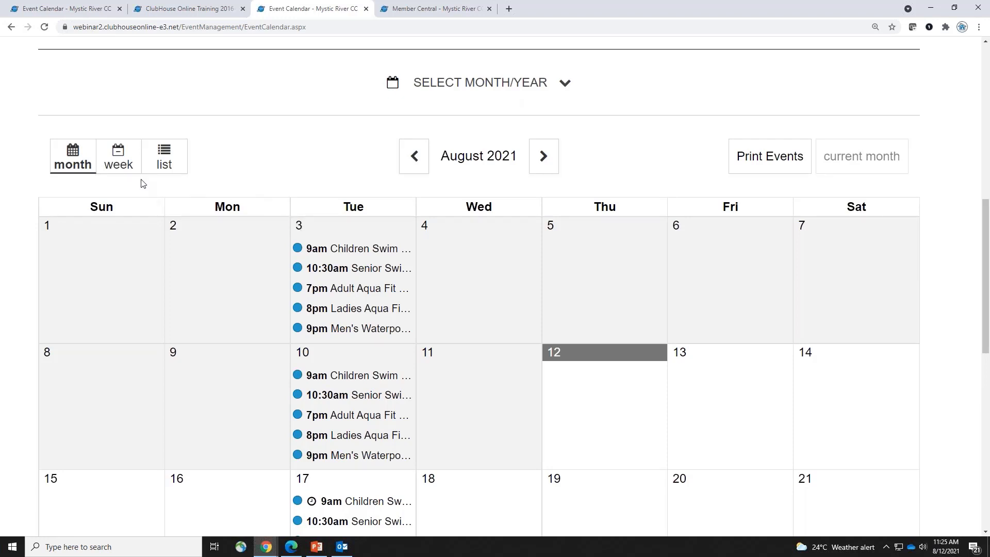
# Switch the calendar to the Aug 8–14 week view
pyautogui.click(117, 166)
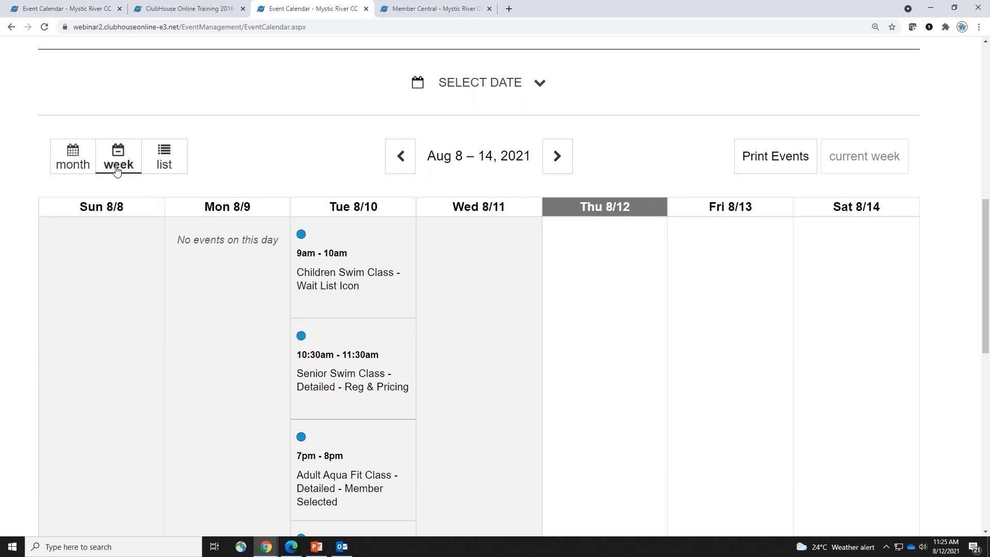
pyautogui.scroll(8, 975, 87)
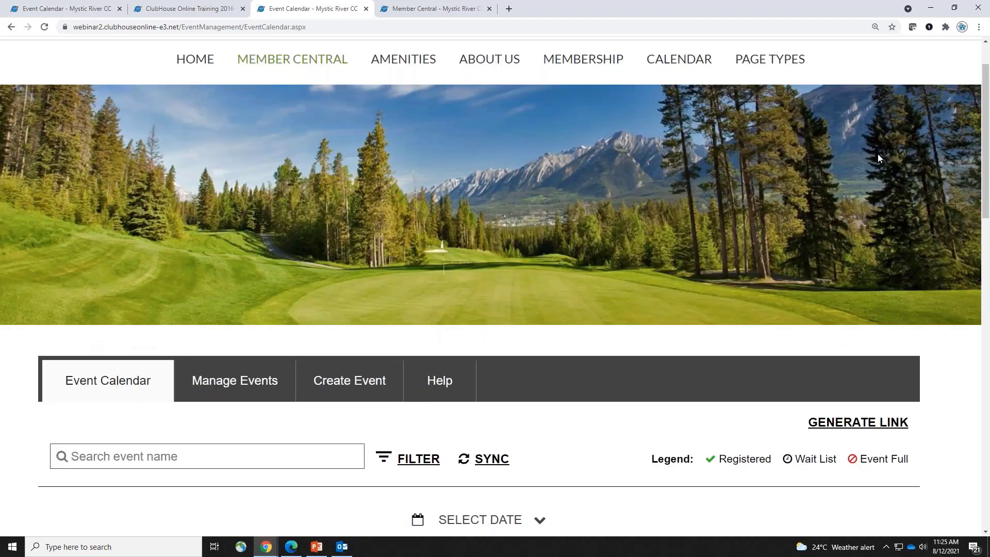
pyautogui.scroll(-1, 975, 87)
pyautogui.scroll(-3, 858, 268)
# Generate a link for the week calendar, select the full URL, and close the dialog
pyautogui.click(858, 268)
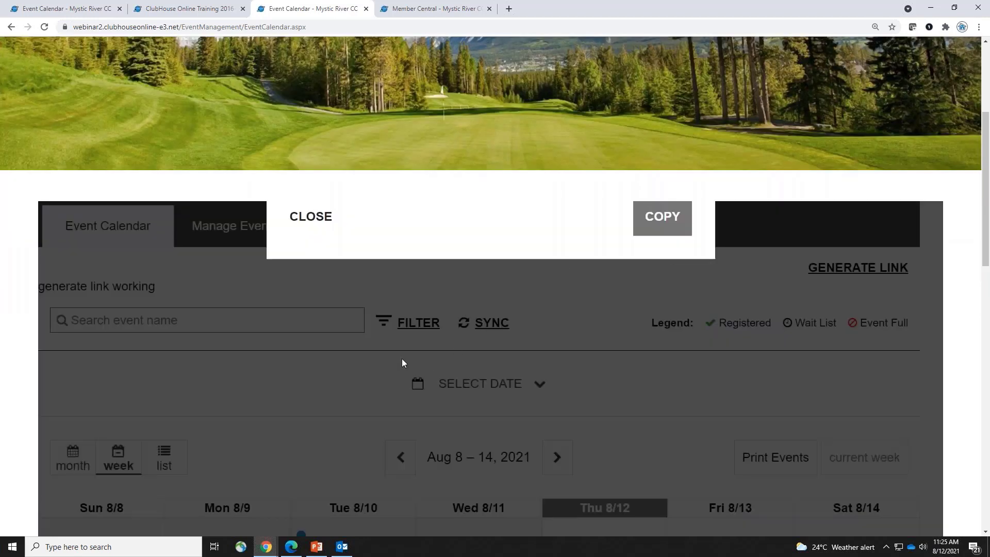
pyautogui.scroll(6, 401, 357)
pyautogui.moveTo(630, 439); pyautogui.dragTo(287, 410)
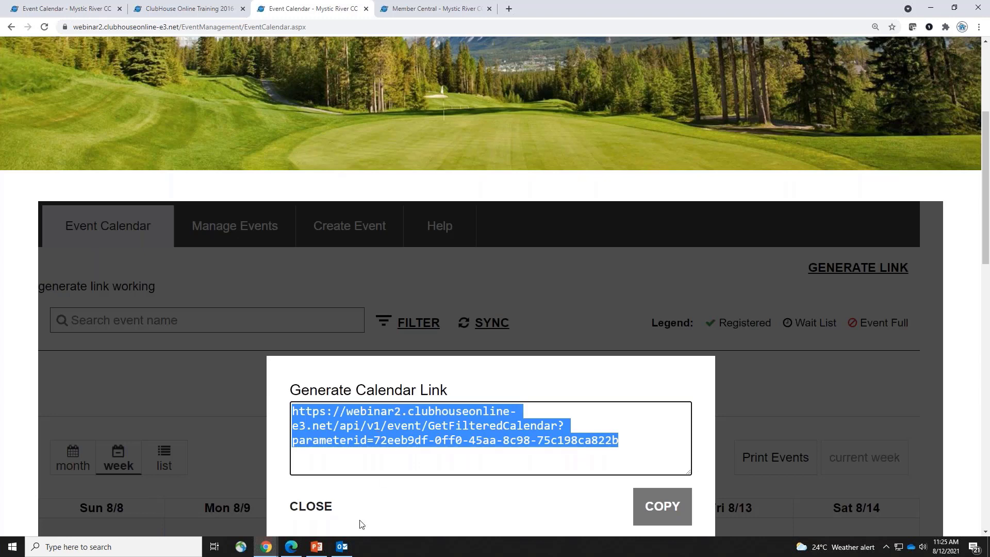
pyautogui.click(326, 510)
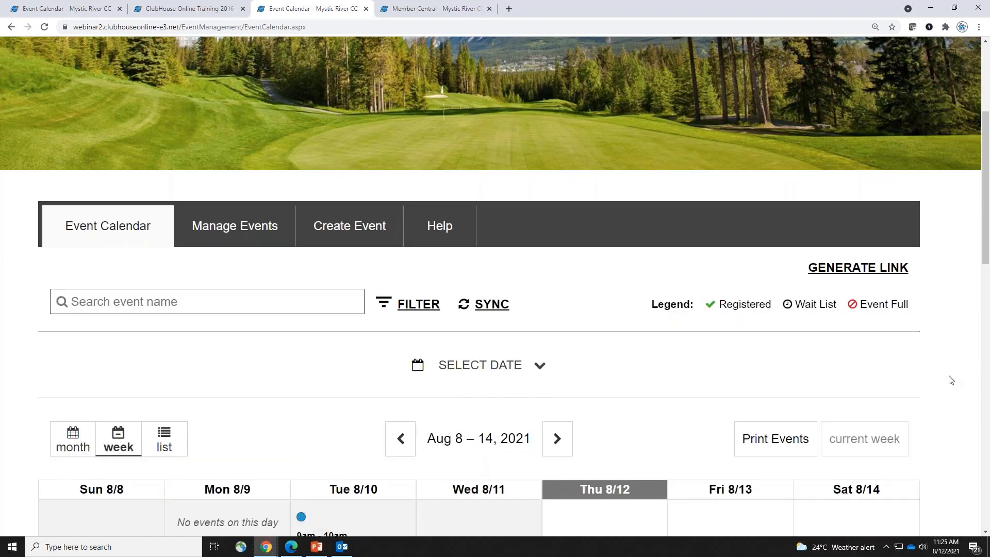
pyautogui.moveTo(987, 213); pyautogui.dragTo(987, 315)
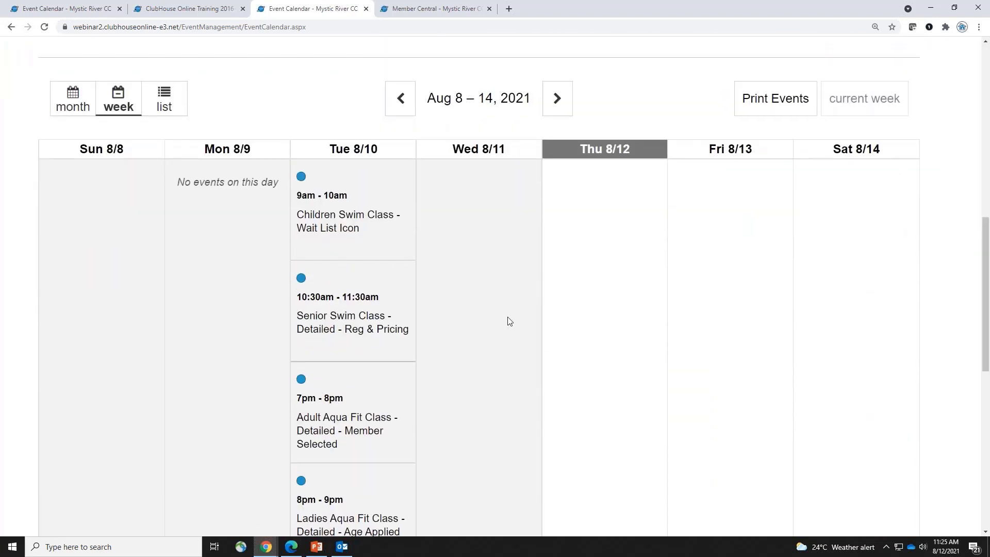
pyautogui.scroll(3, 509, 321)
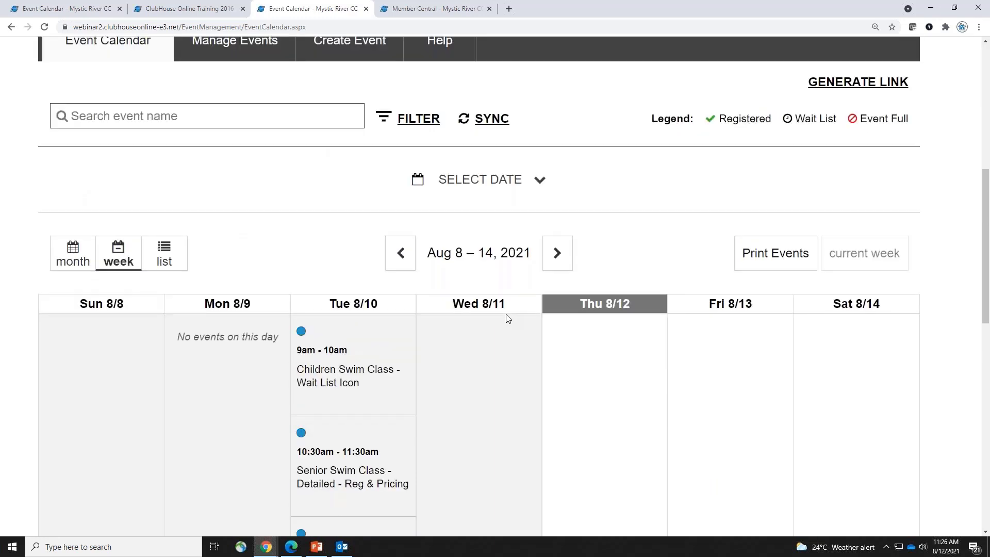
pyautogui.click(405, 117)
pyautogui.click(157, 302)
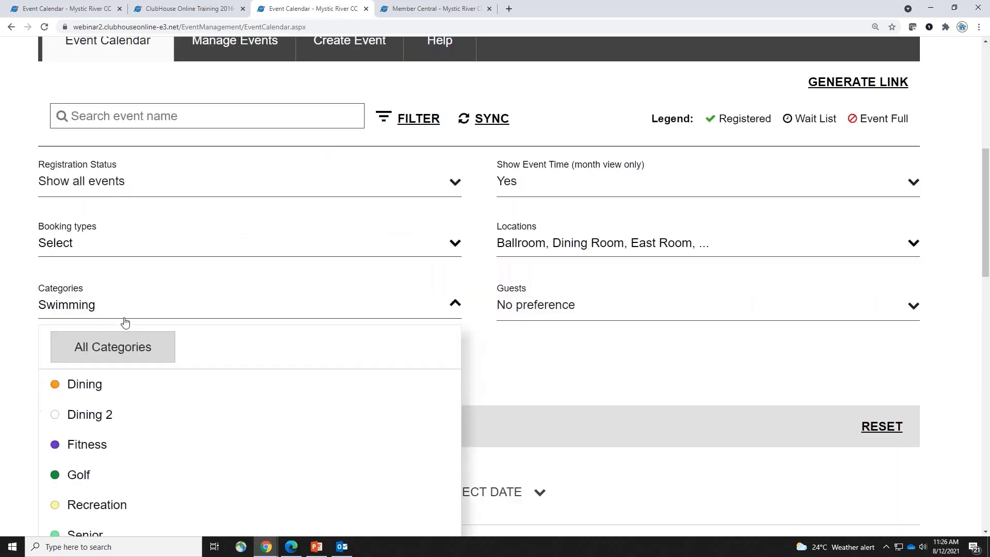
pyautogui.doubleClick(136, 345)
pyautogui.click(136, 345)
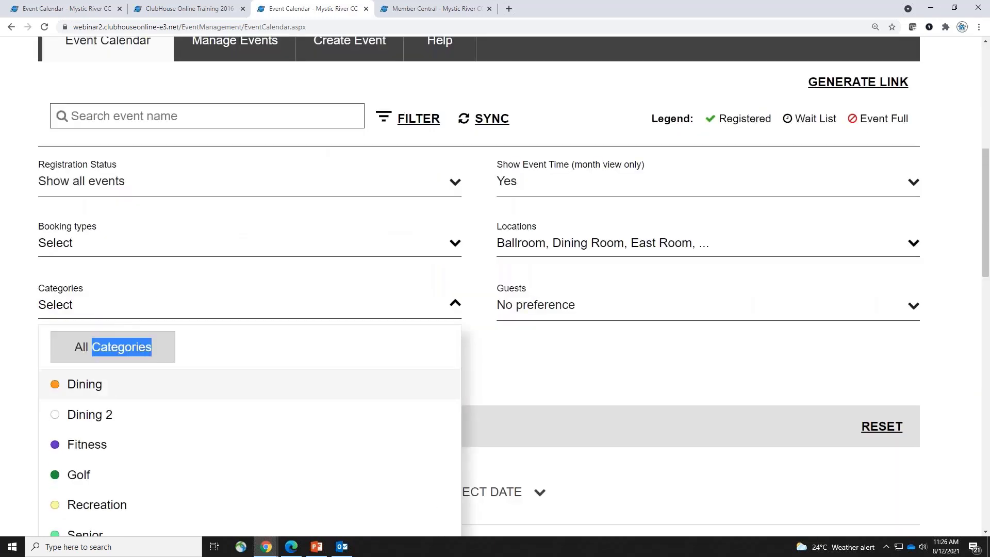
pyautogui.click(77, 392)
pyautogui.click(586, 331)
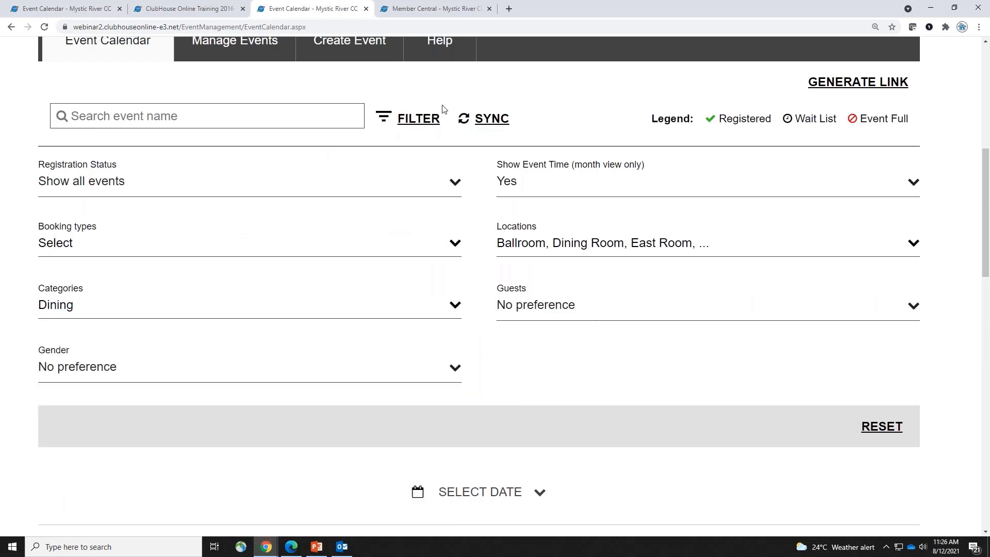
pyautogui.click(423, 119)
pyautogui.click(886, 84)
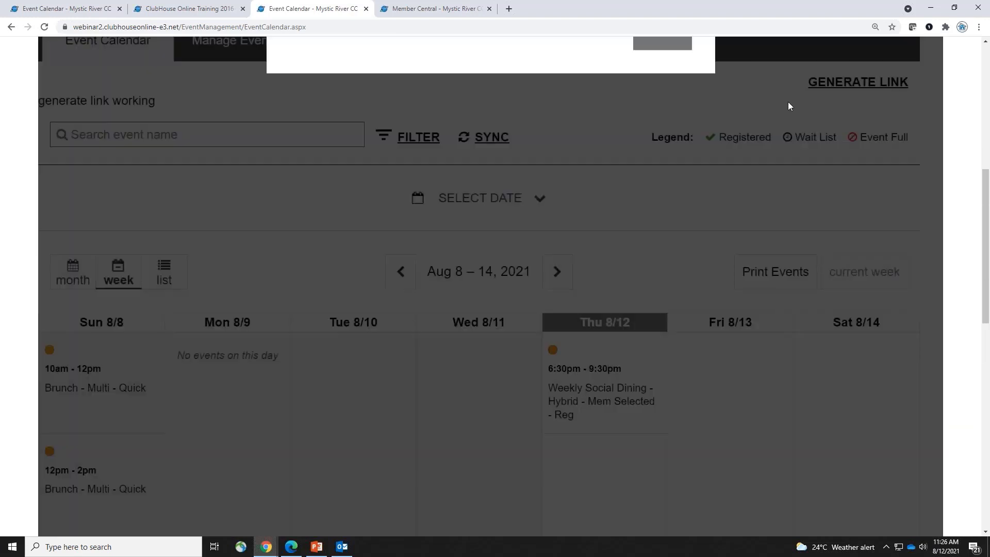
pyautogui.click(303, 344)
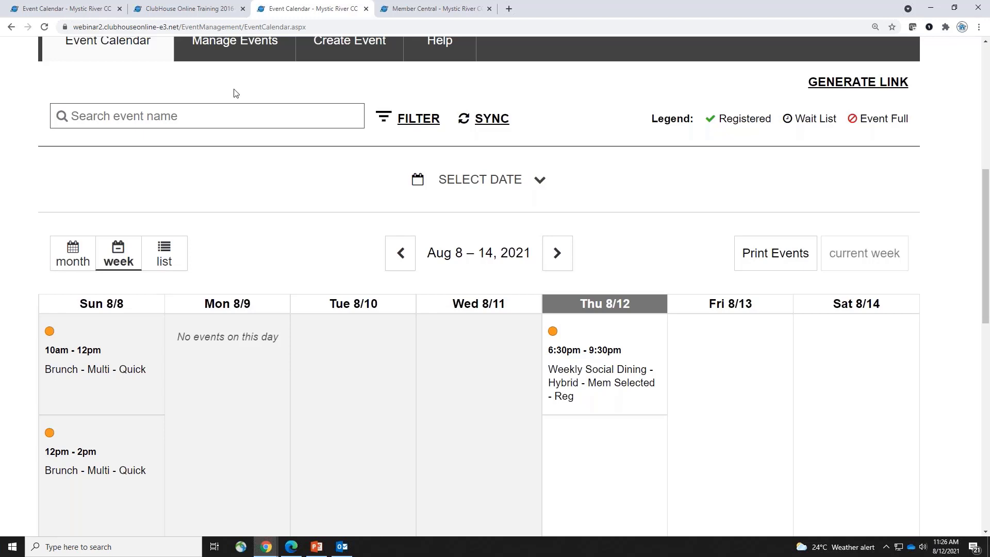
pyautogui.moveTo(261, 552)
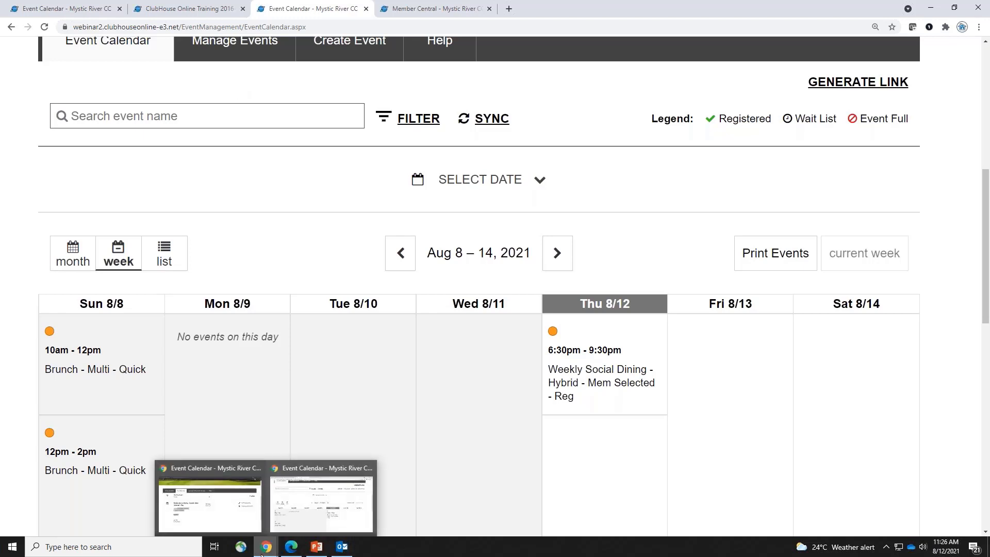
# In the member's incognito window, open the Aug 14 Wine Making Class and expand Others Attending
pyautogui.click(221, 521)
pyautogui.click(110, 150)
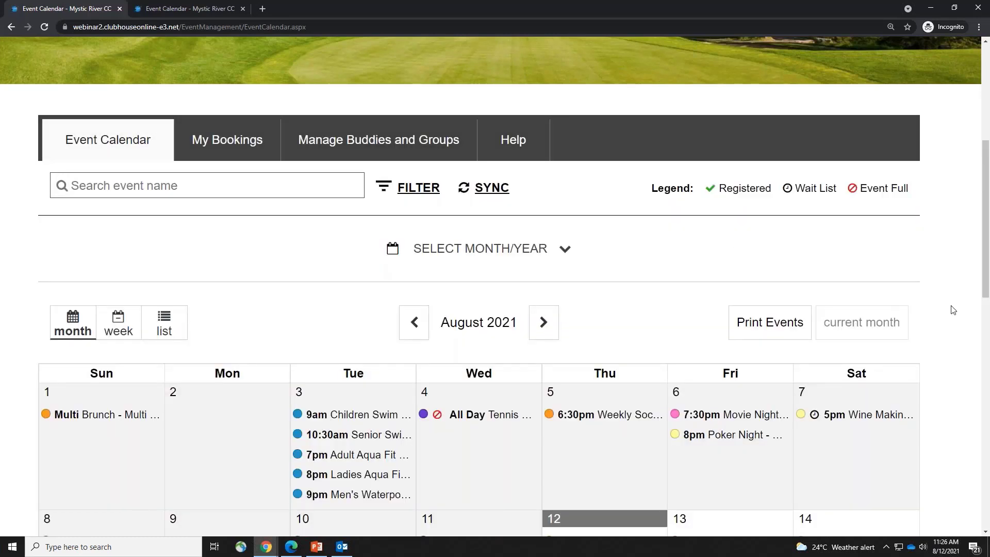
pyautogui.scroll(-4, 957, 343)
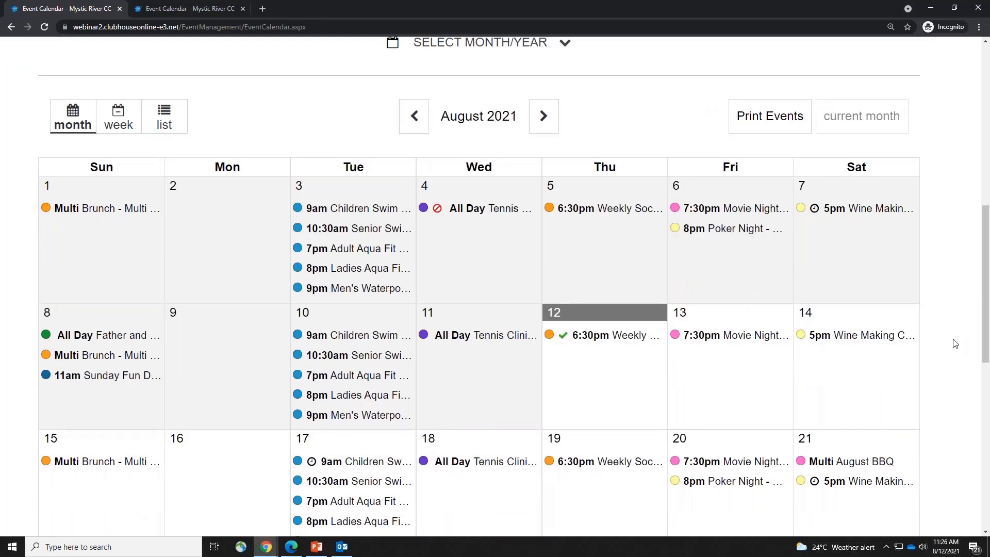
pyautogui.click(864, 337)
pyautogui.scroll(-2, 213, 458)
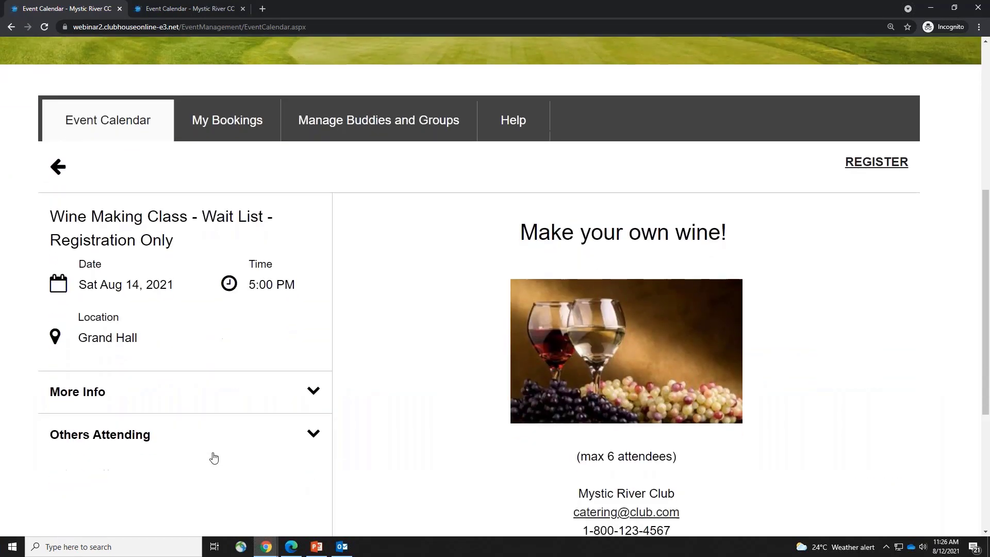
pyautogui.click(161, 381)
pyautogui.scroll(-3, 160, 376)
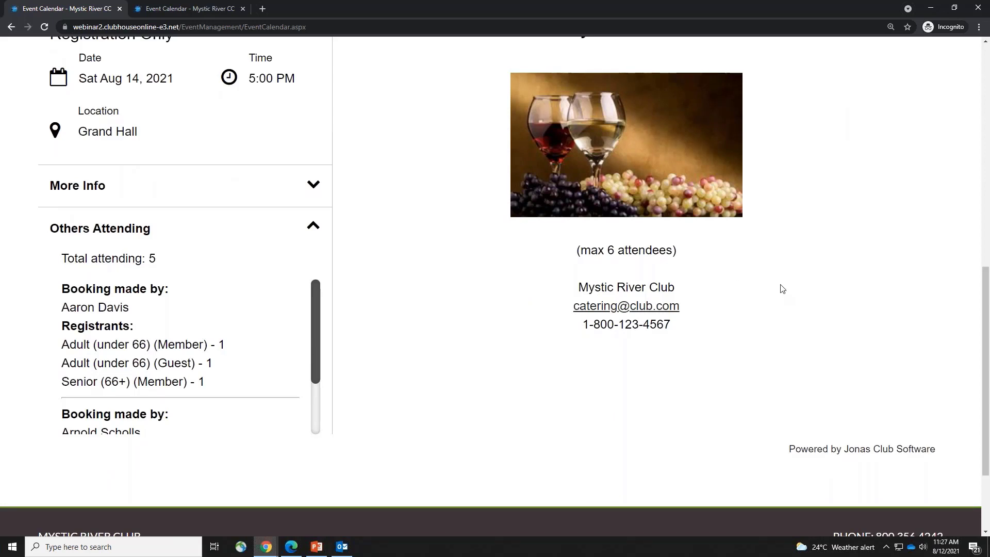
pyautogui.scroll(3, 780, 287)
# Register one Members Adult and one Members Senior for the Wine Making Class, accepting the wait list
pyautogui.click(869, 110)
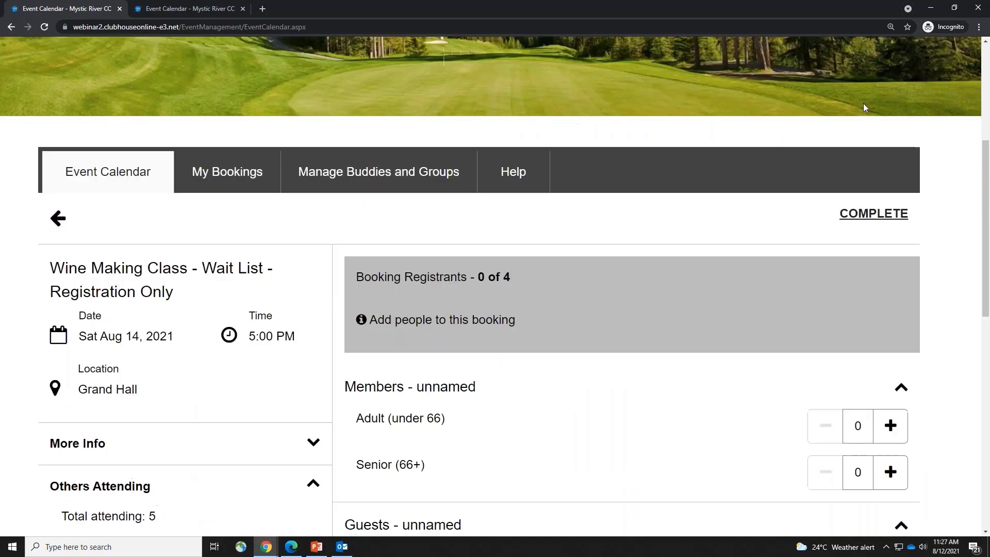
pyautogui.scroll(-3, 500, 341)
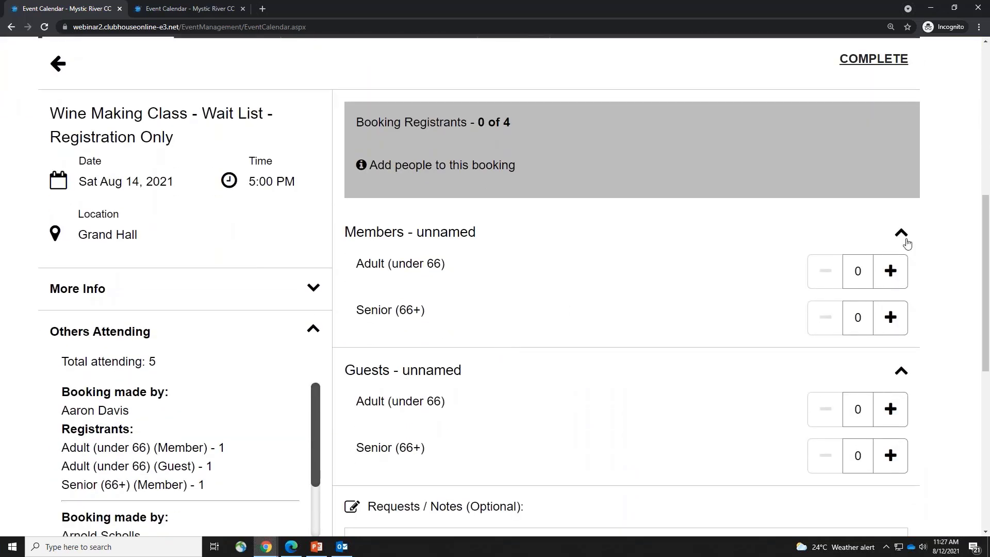
pyautogui.click(890, 271)
pyautogui.click(890, 273)
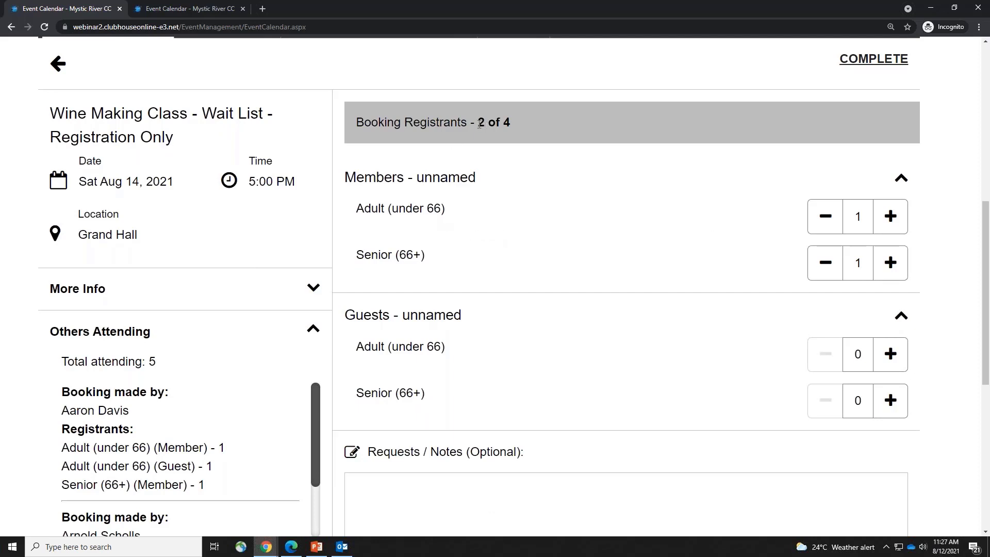
pyautogui.moveTo(480, 123); pyautogui.dragTo(521, 124)
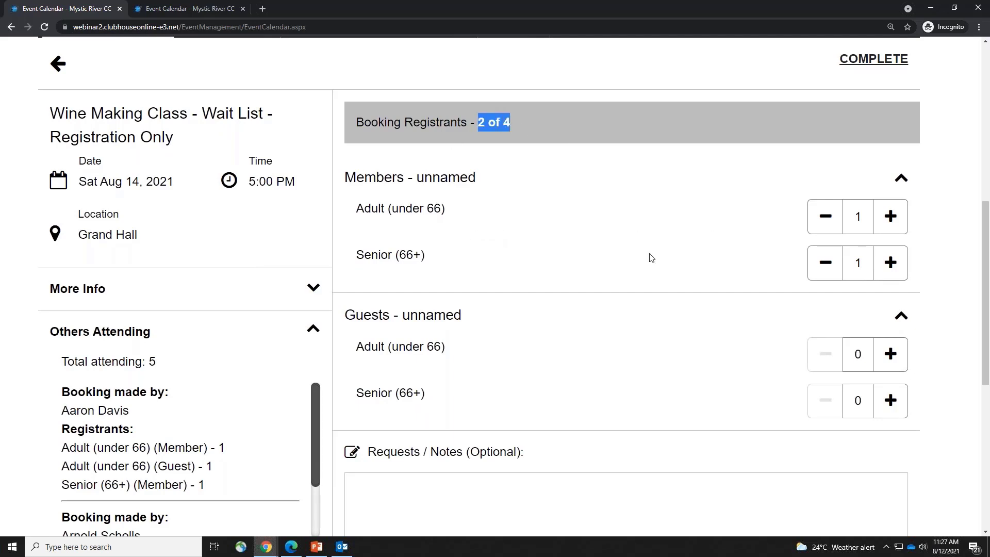
pyautogui.scroll(2, 650, 257)
pyautogui.click(861, 163)
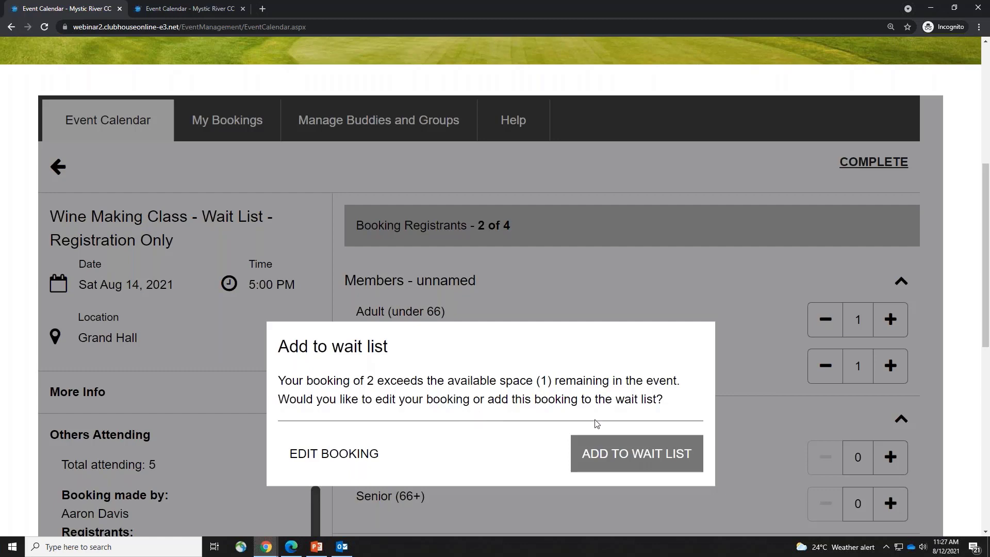
pyautogui.click(634, 464)
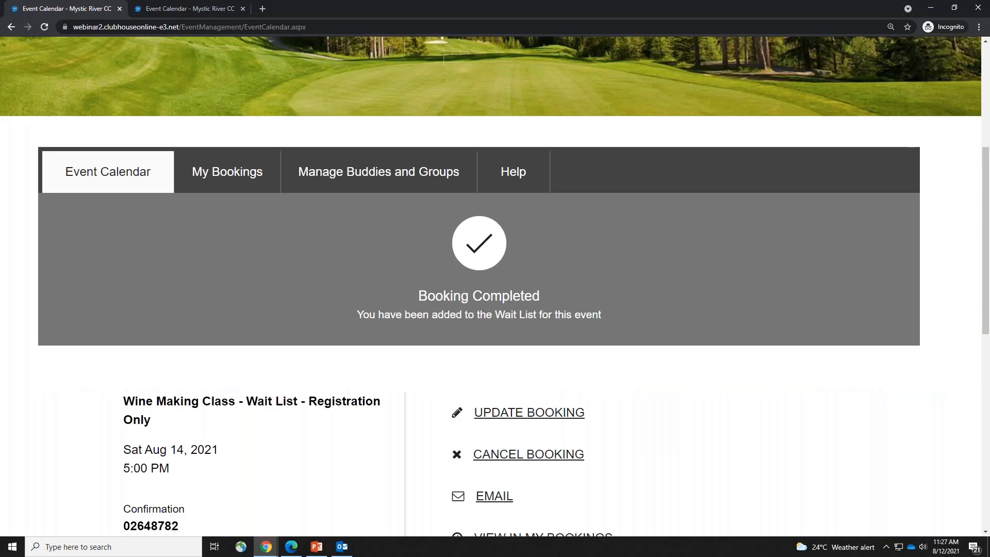
# Check the wait-list confirmation and find the 2-member Wine Making Class (Wait List) entry in My Bookings
pyautogui.moveTo(370, 315); pyautogui.dragTo(601, 315)
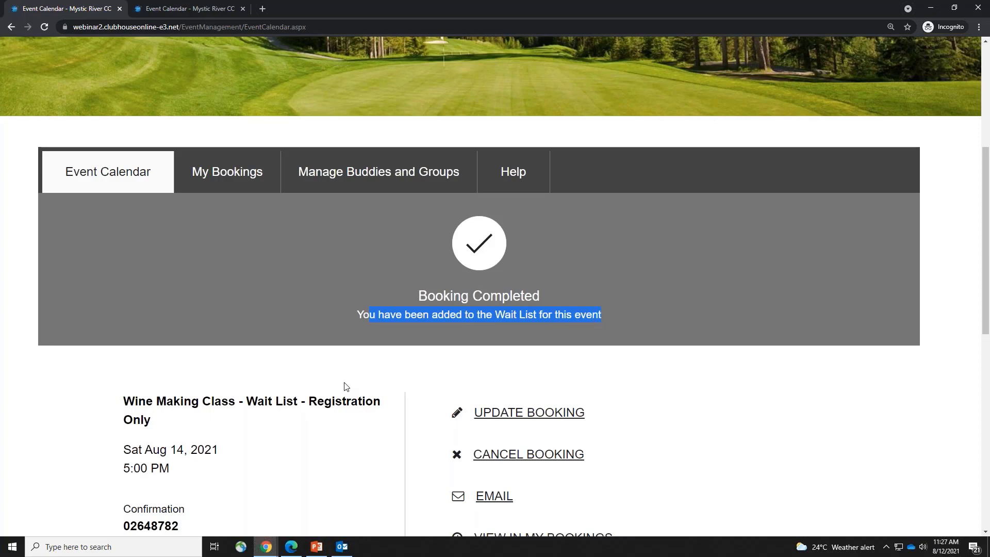
pyautogui.scroll(-4, 345, 387)
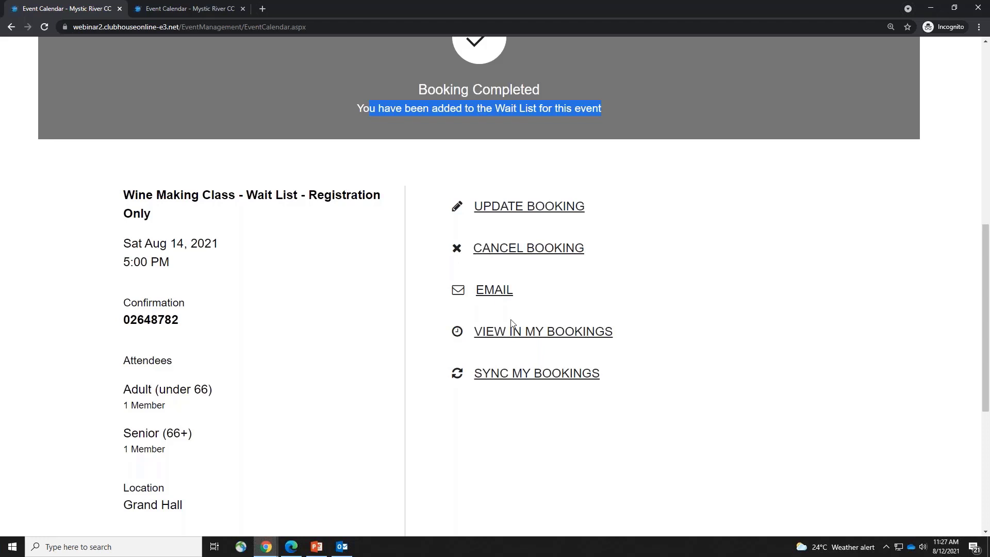
pyautogui.click(288, 300)
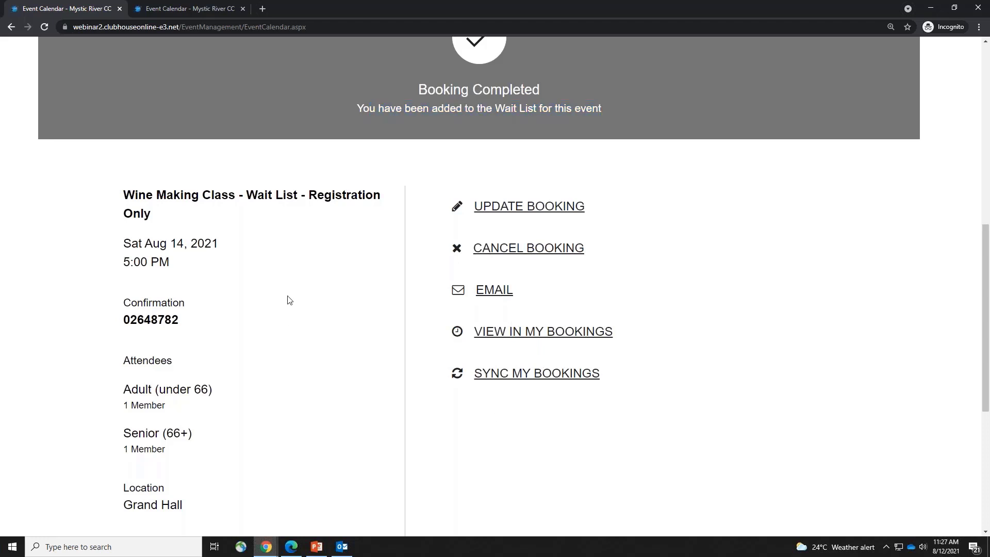
pyautogui.scroll(4, 289, 300)
pyautogui.click(234, 177)
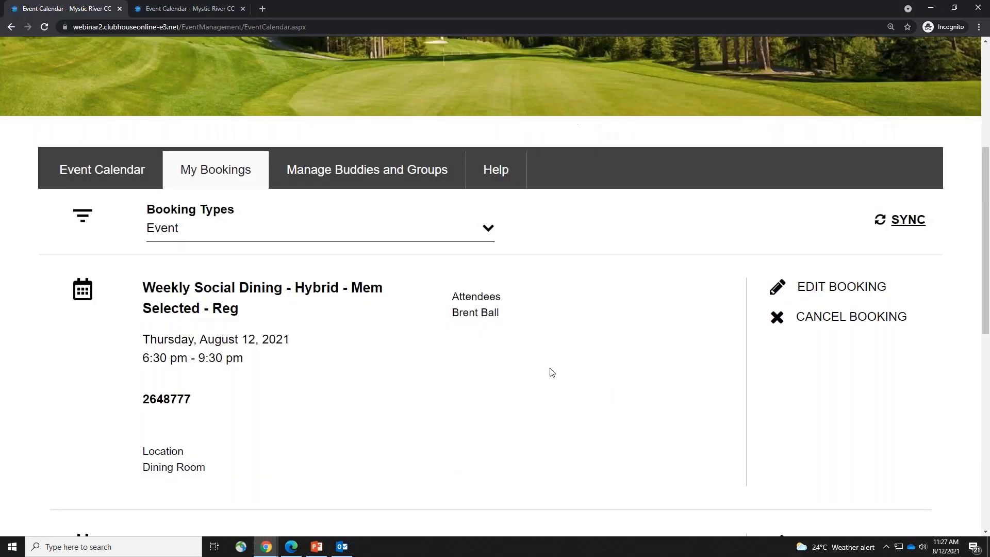
pyautogui.scroll(-4, 358, 342)
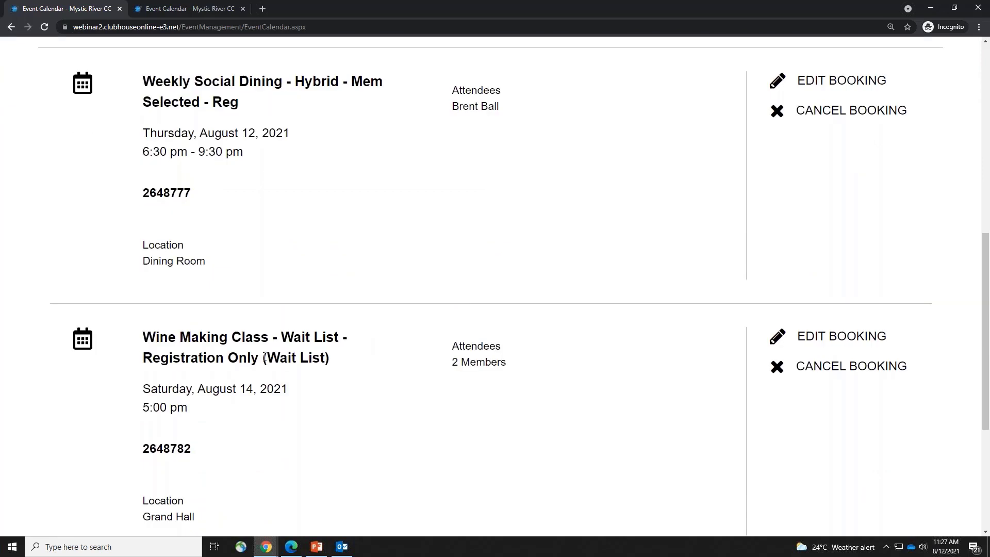
pyautogui.moveTo(263, 357); pyautogui.dragTo(349, 360)
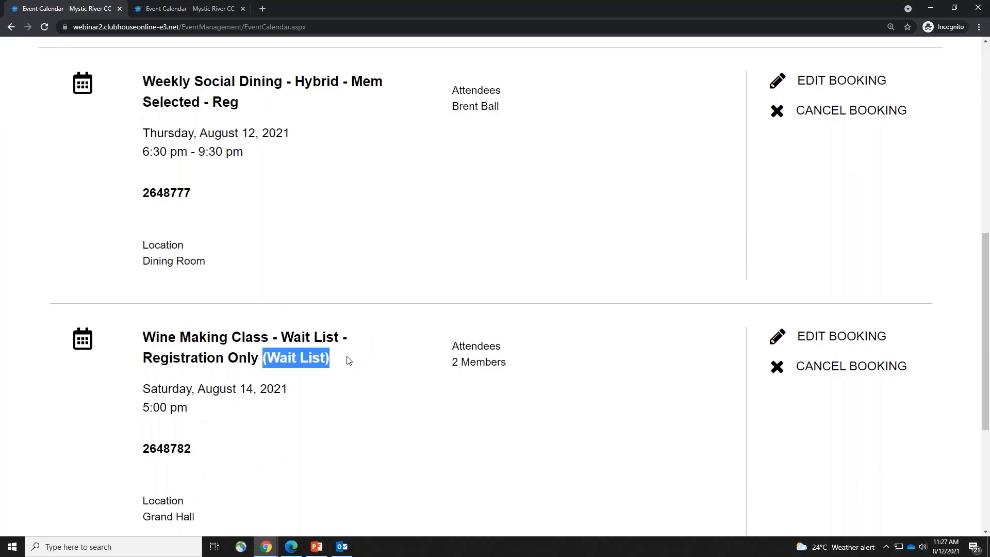
pyautogui.click(266, 546)
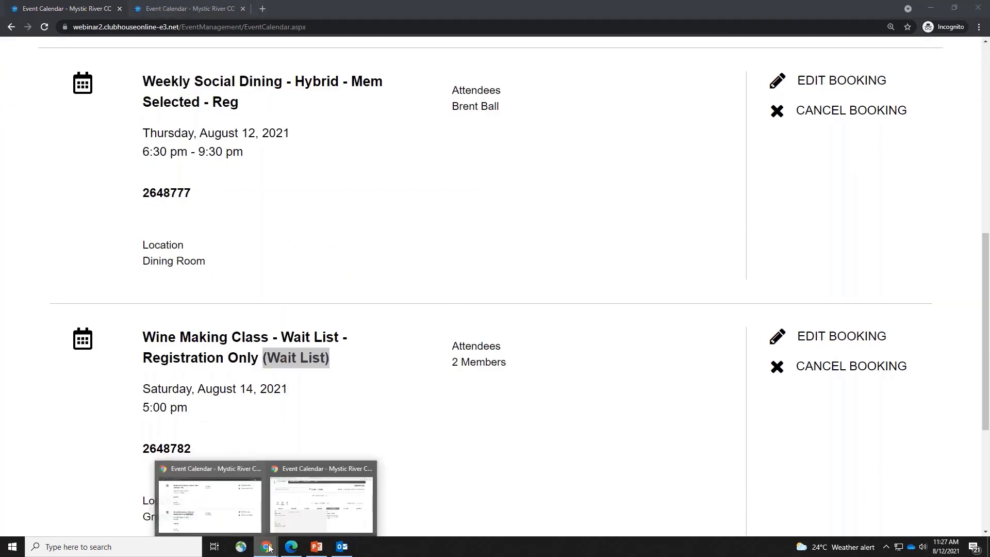
# In the admin window, filter the event calendar to show All Categories
pyautogui.click(296, 494)
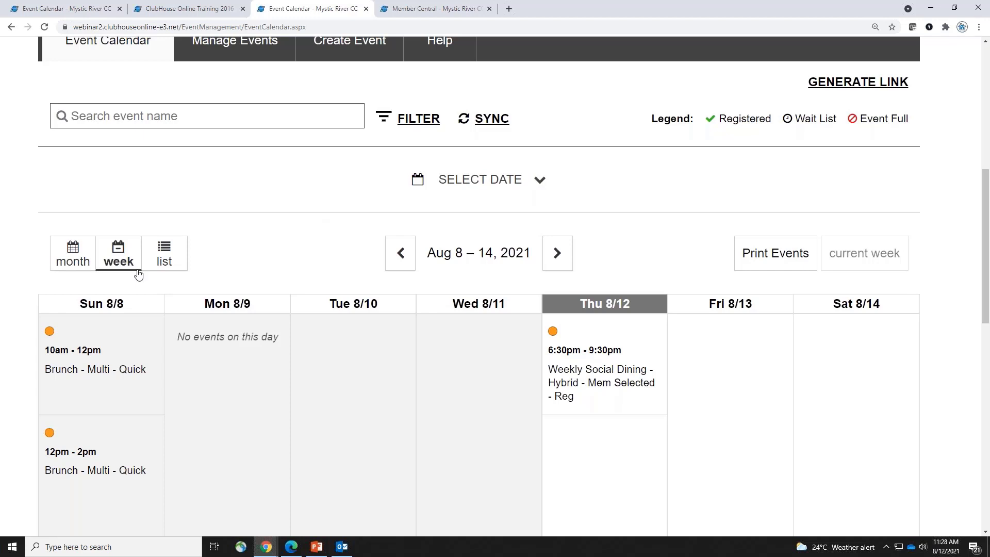
pyautogui.scroll(-2, 159, 274)
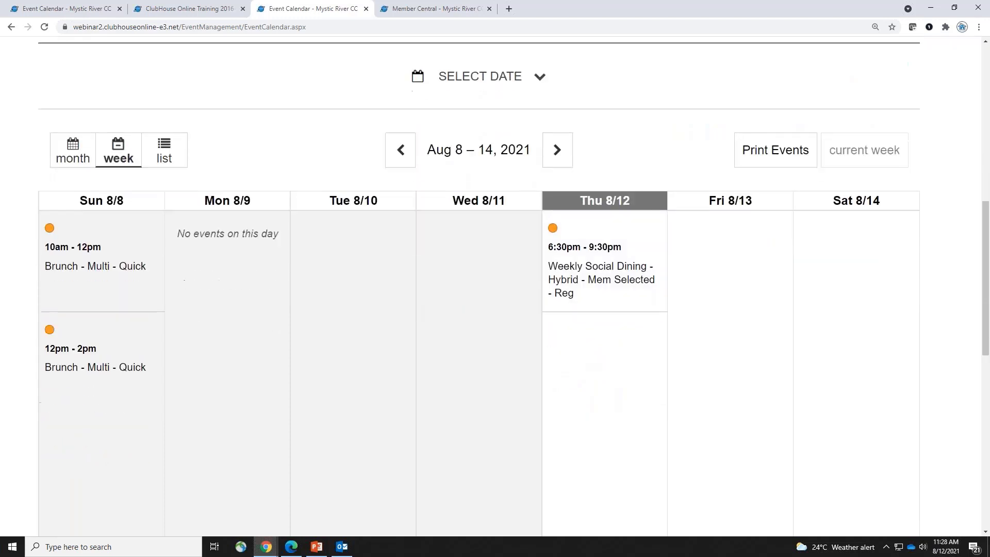
pyautogui.scroll(2, 606, 338)
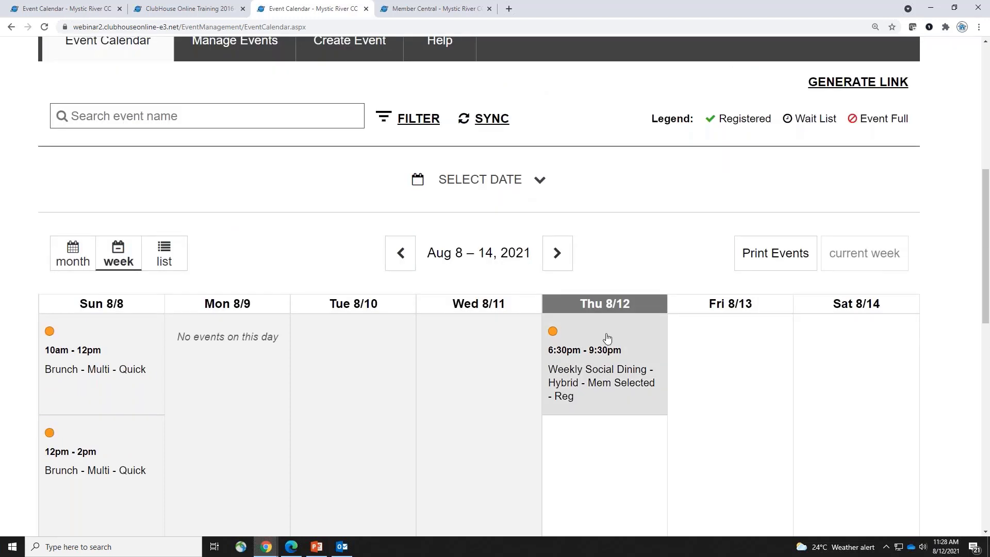
pyautogui.scroll(2, 854, 374)
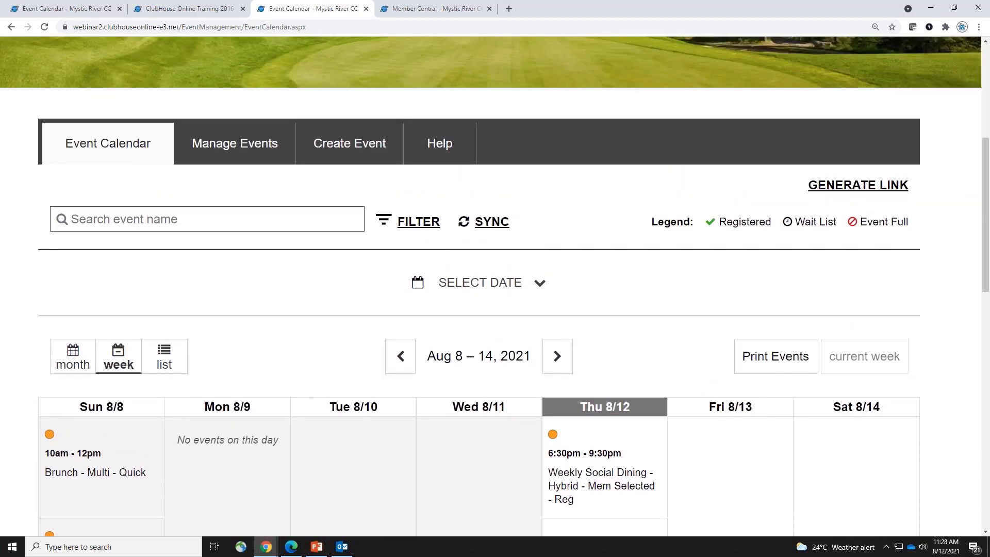
pyautogui.click(411, 227)
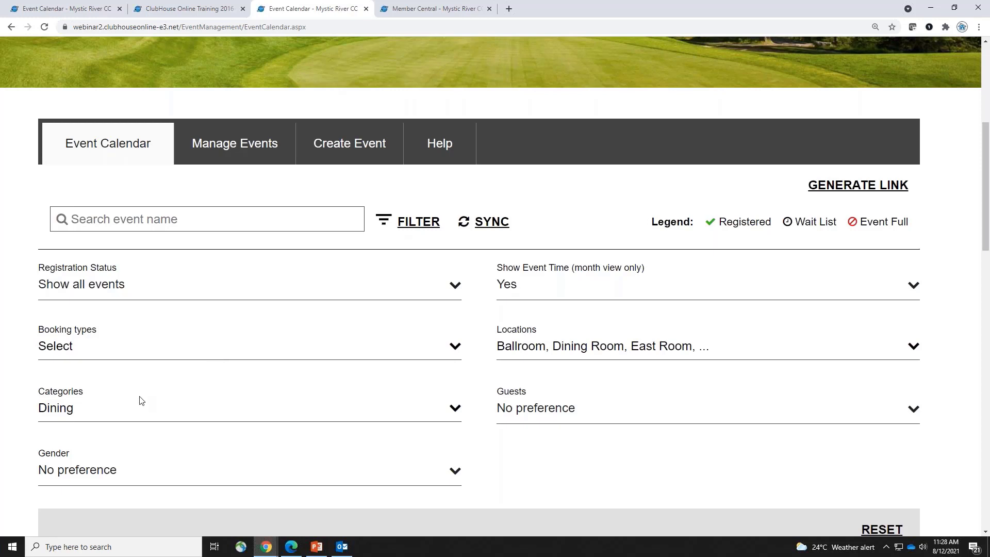
pyautogui.click(148, 411)
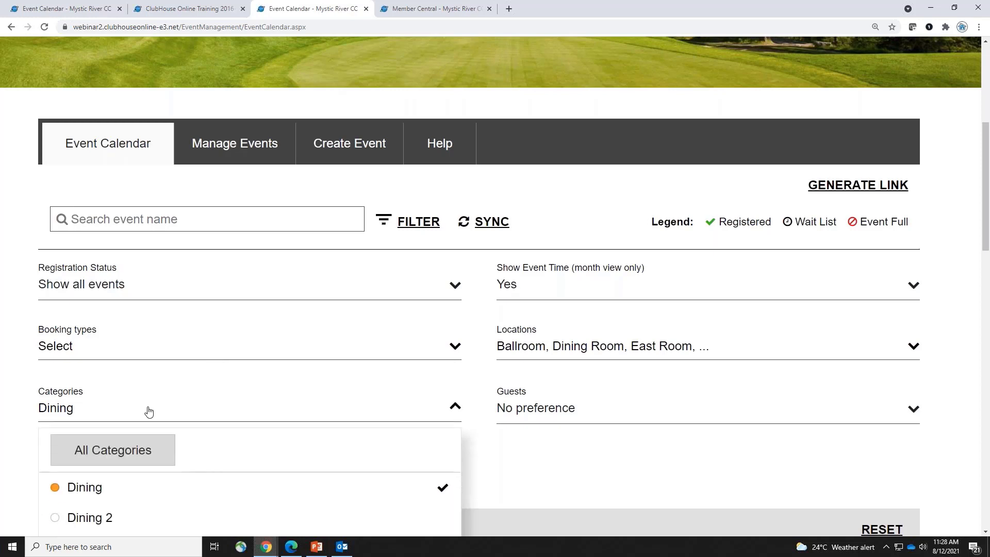
pyautogui.click(153, 461)
pyautogui.click(629, 485)
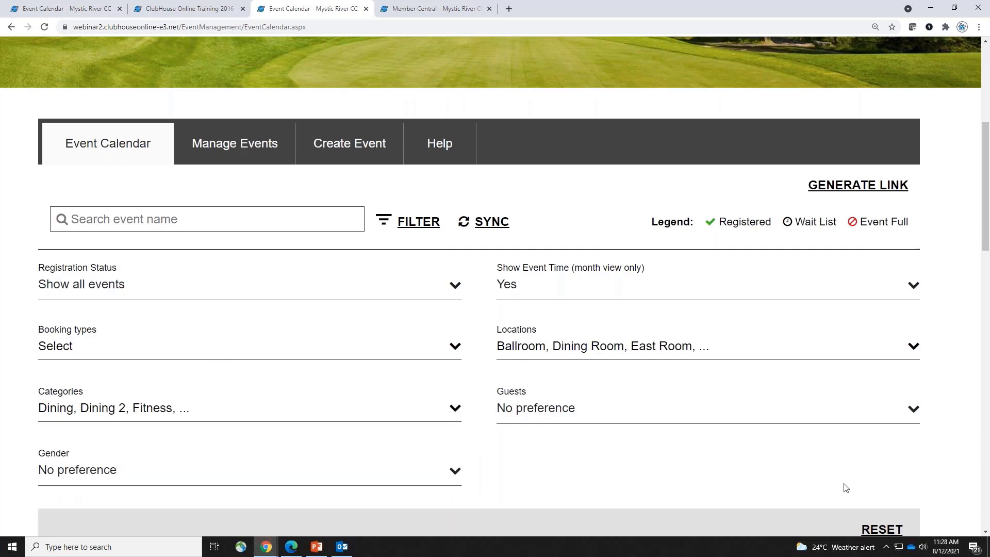
pyautogui.scroll(-1, 845, 486)
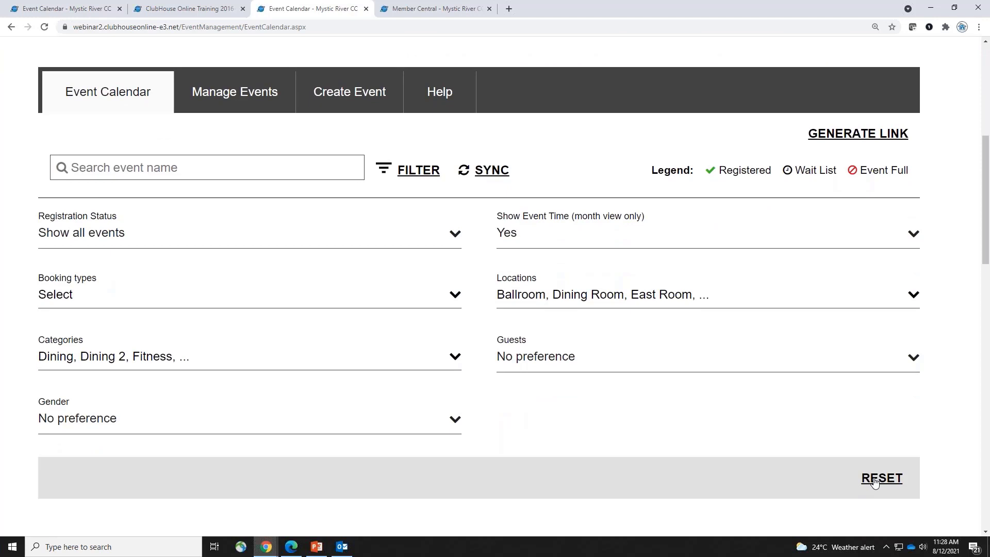
pyautogui.click(409, 175)
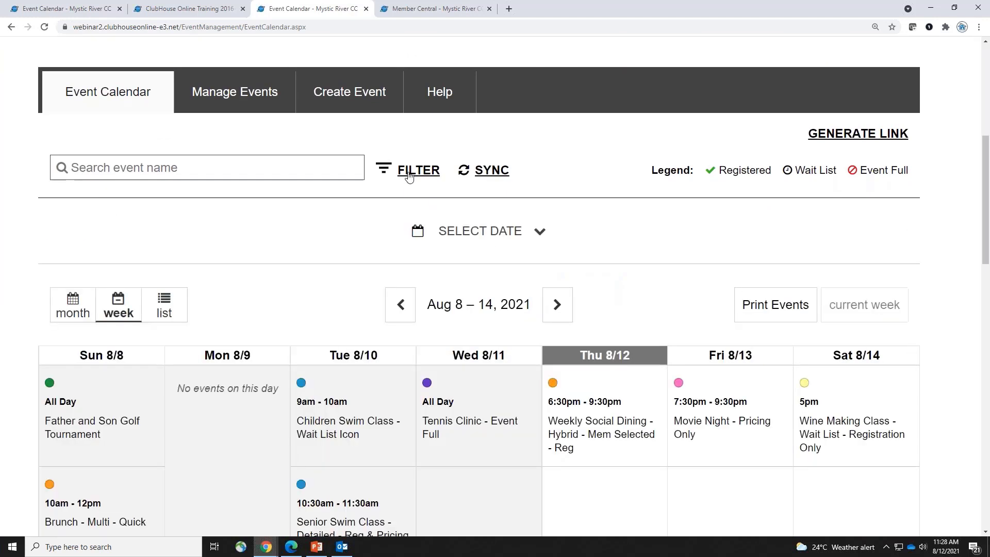
# Show the calendar in month view and open the Aug 14 Wine Making Class event
pyautogui.scroll(-4, 751, 372)
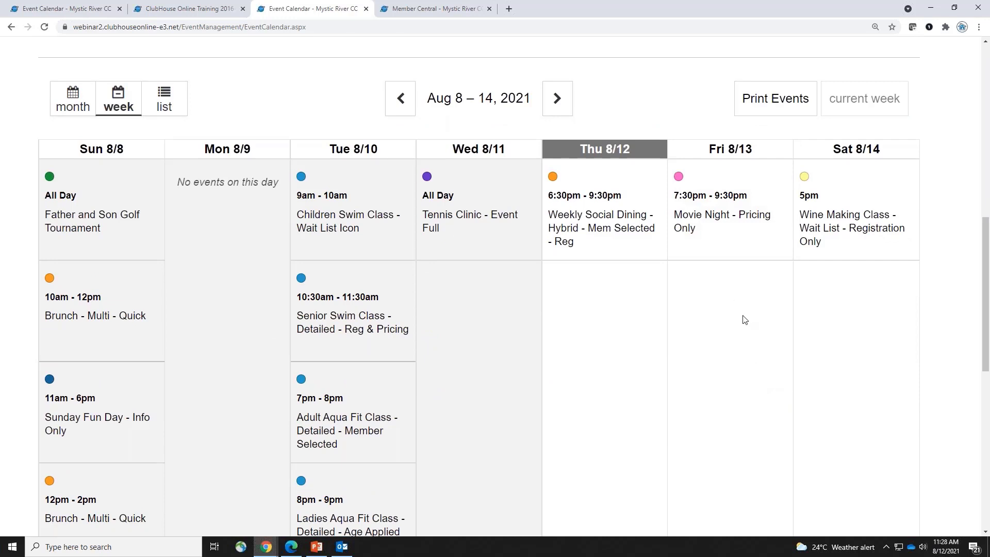
pyautogui.click(73, 100)
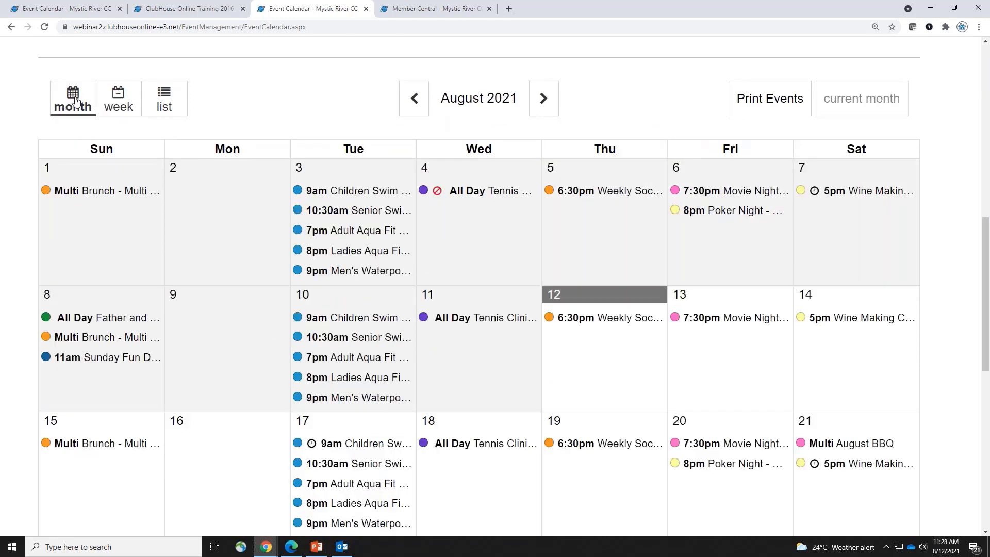
pyautogui.click(871, 316)
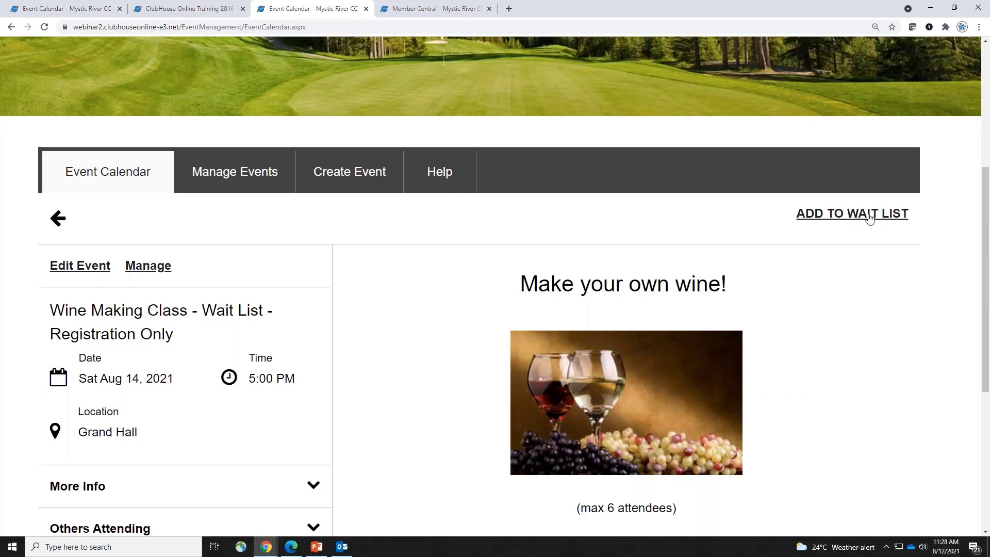
# Submit a wait-list booking with the member found by searching 'mi' as owner and one adult (under 66)
pyautogui.click(869, 214)
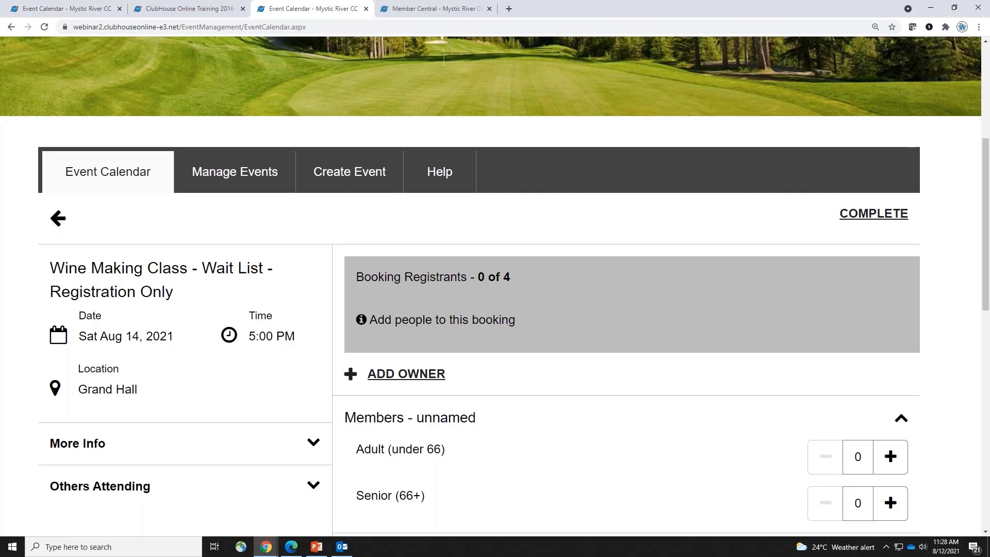
pyautogui.click(413, 374)
pyautogui.write('mi')
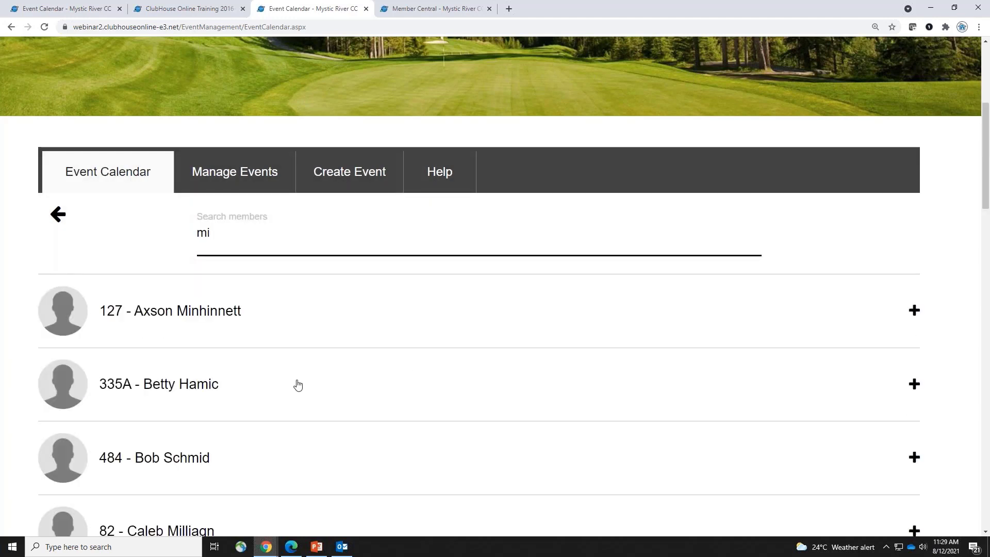
pyautogui.click(236, 385)
pyautogui.scroll(-2, 665, 435)
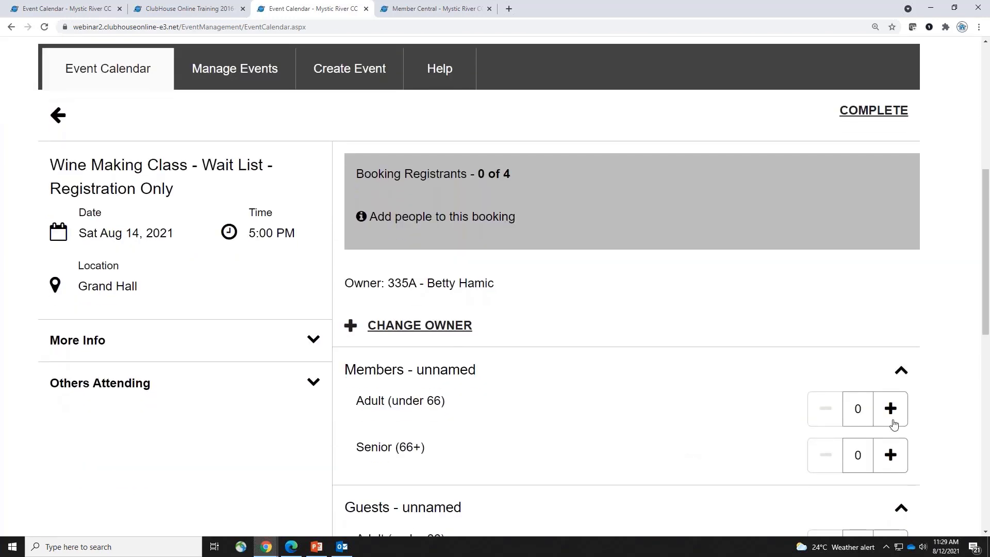
pyautogui.click(890, 420)
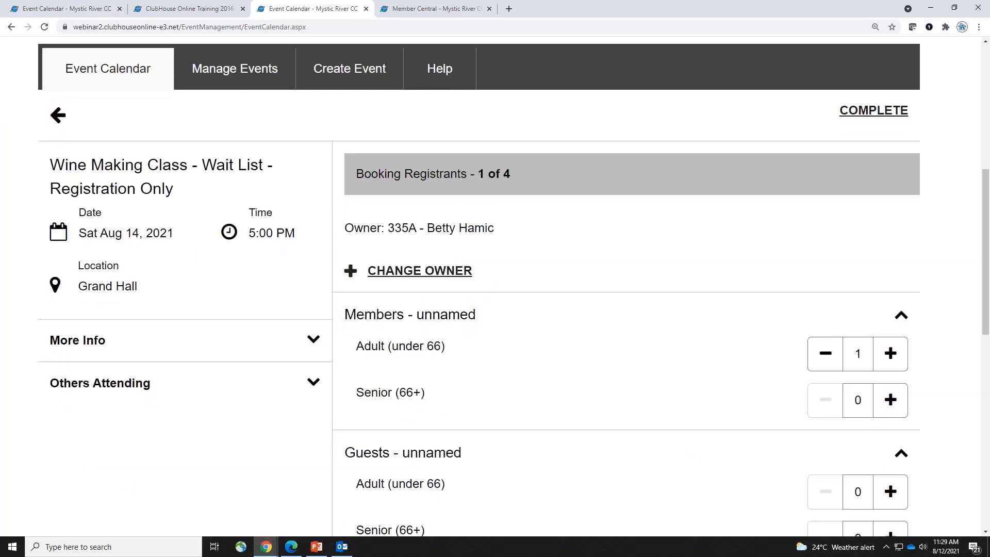
pyautogui.click(882, 118)
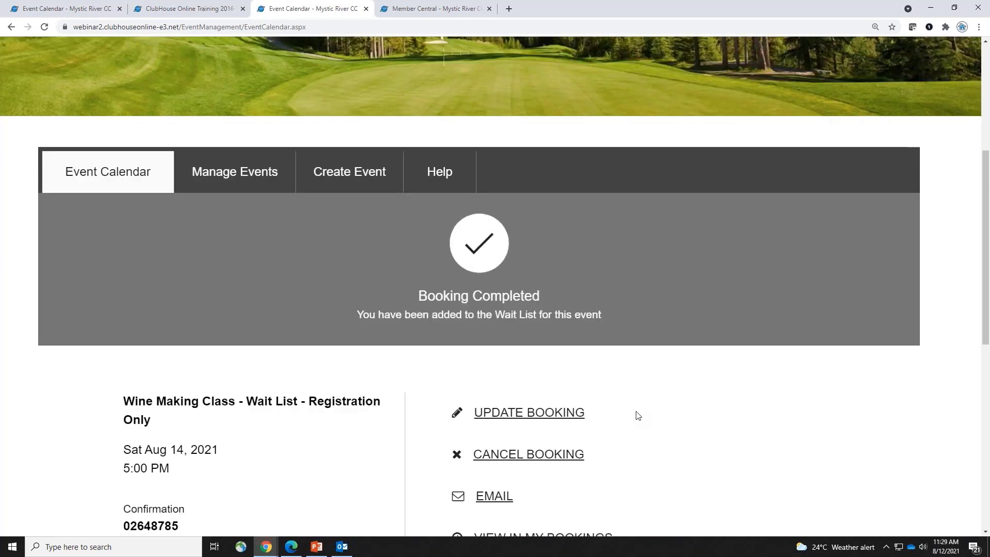
pyautogui.scroll(-2, 689, 412)
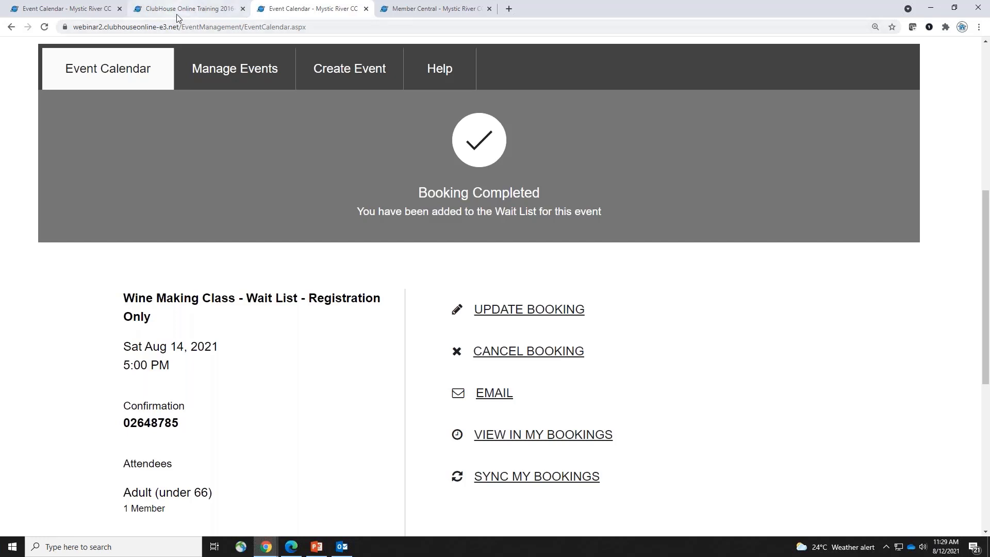
pyautogui.click(196, 8)
# Filter the event list by name 'wine' and open the Aug 14 Wine Making Class wait-list registrations
pyautogui.hotkey('ctrl', 'a')
pyautogui.write('wine')
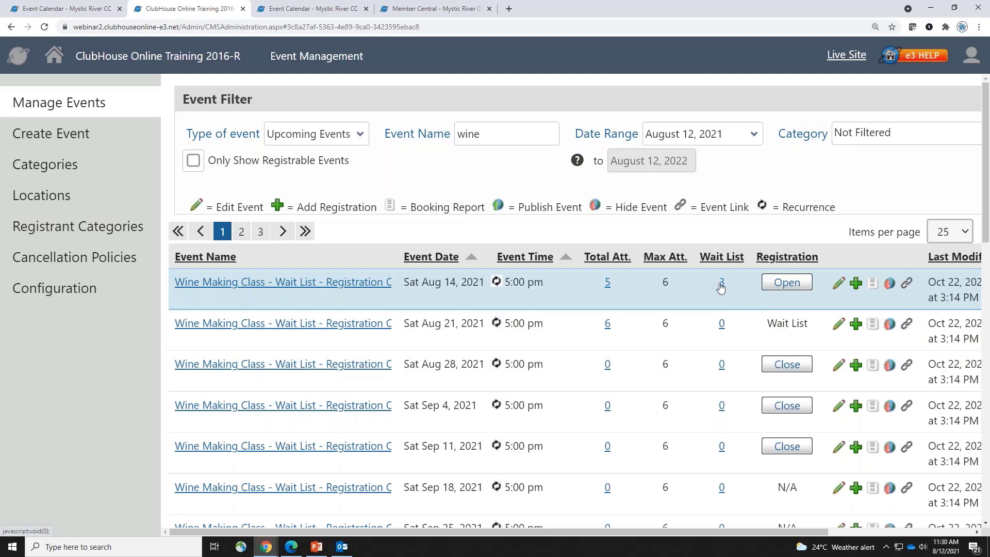
pyautogui.click(720, 284)
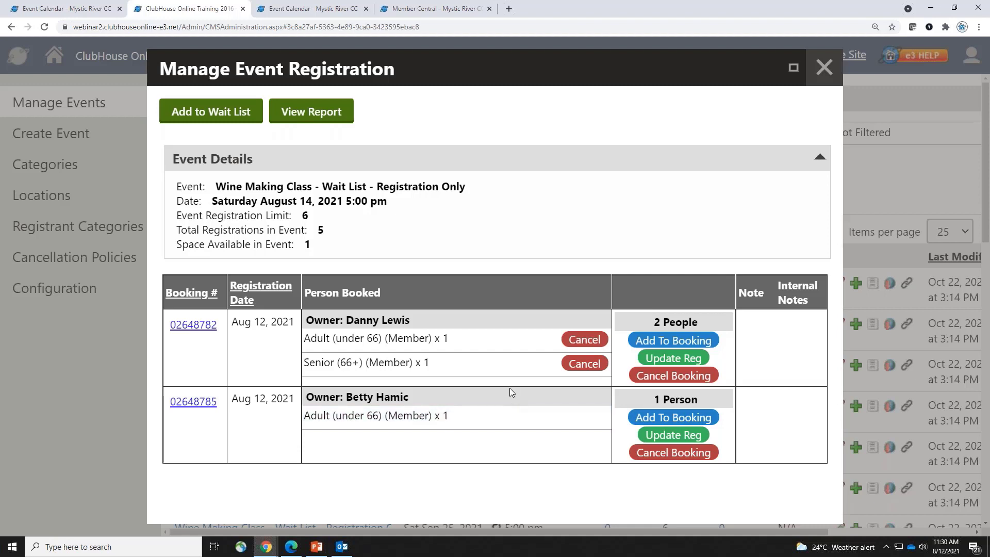
# Move the two-person wait-list booking into the Aug 14 Wine Making Class registration
pyautogui.click(712, 341)
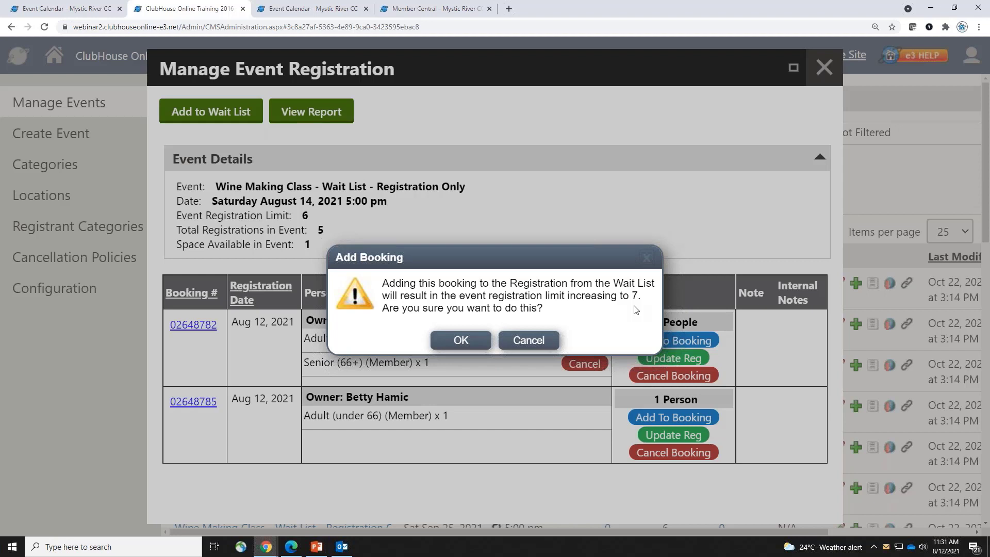
pyautogui.click(521, 343)
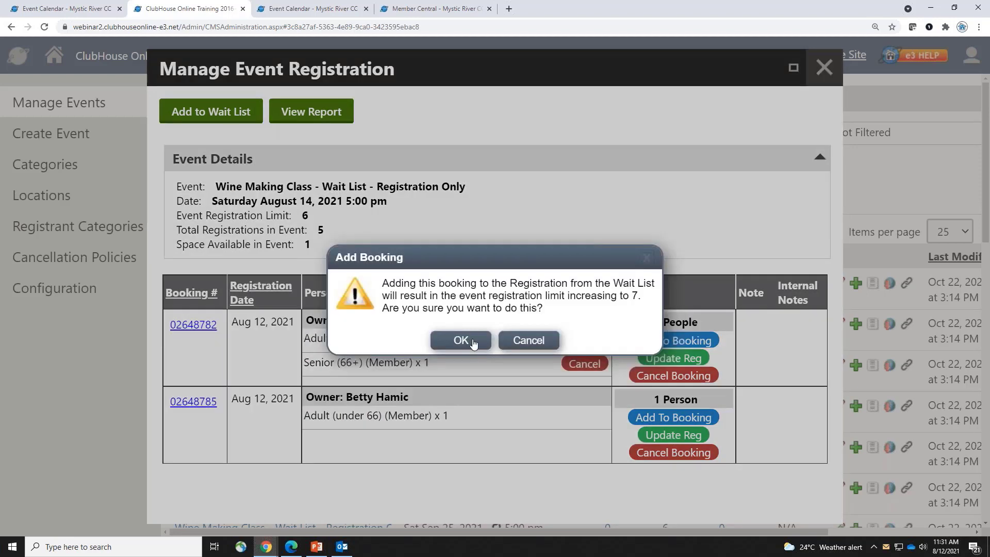
pyautogui.click(471, 340)
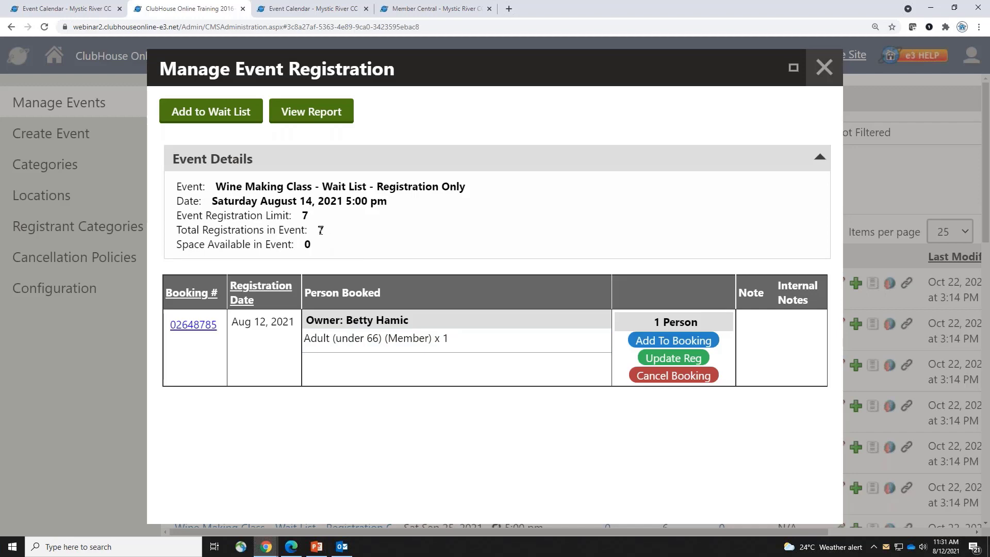
pyautogui.click(824, 67)
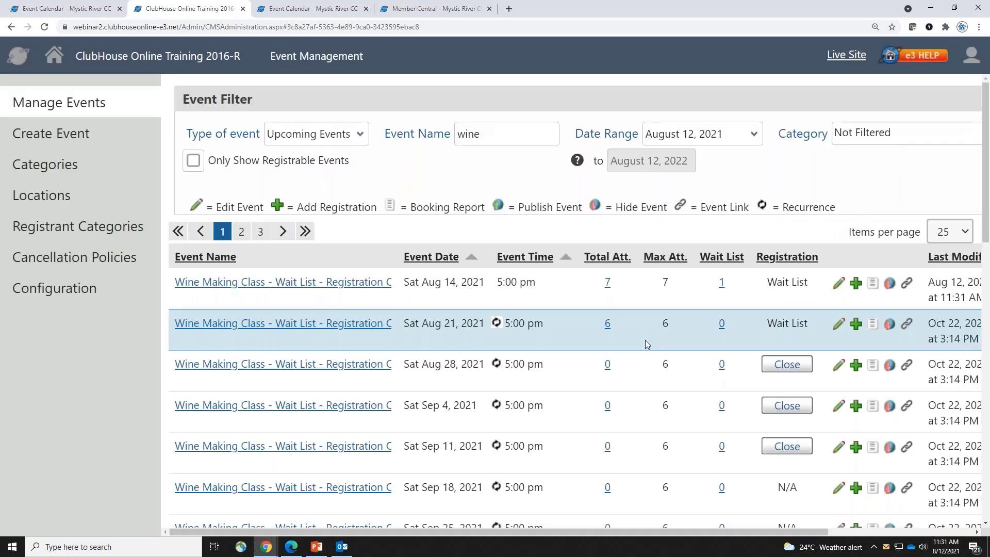
# Open the Aug 14 event in the editor to review its Registration and Pricing settings
pyautogui.moveTo(767, 282); pyautogui.dragTo(799, 282)
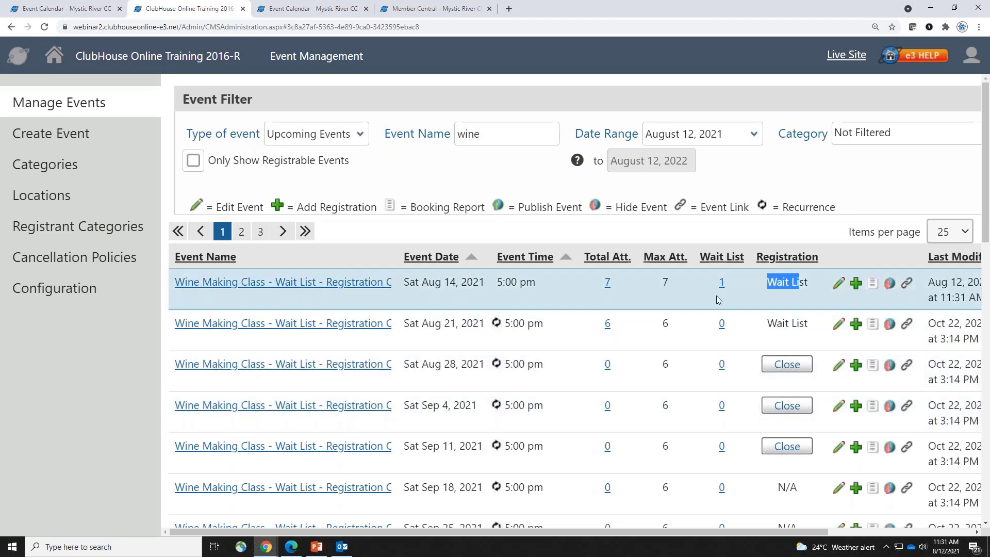
pyautogui.click(837, 283)
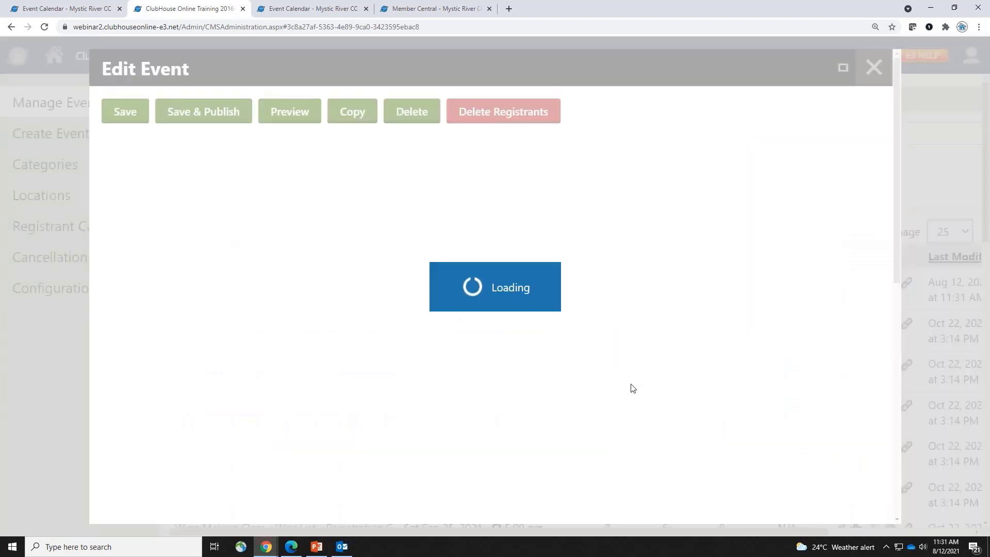
pyautogui.scroll(-2, 621, 390)
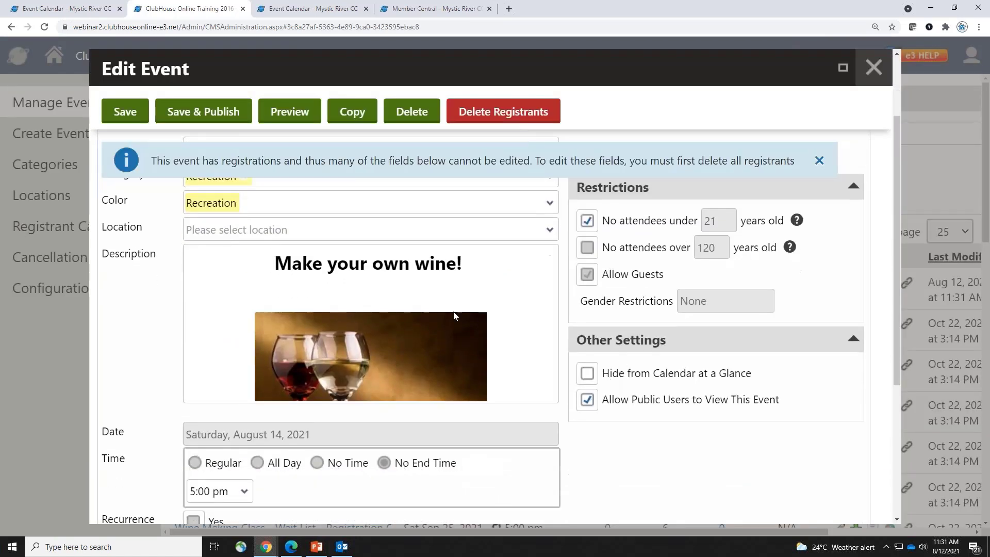
pyautogui.scroll(2, 453, 330)
pyautogui.click(326, 200)
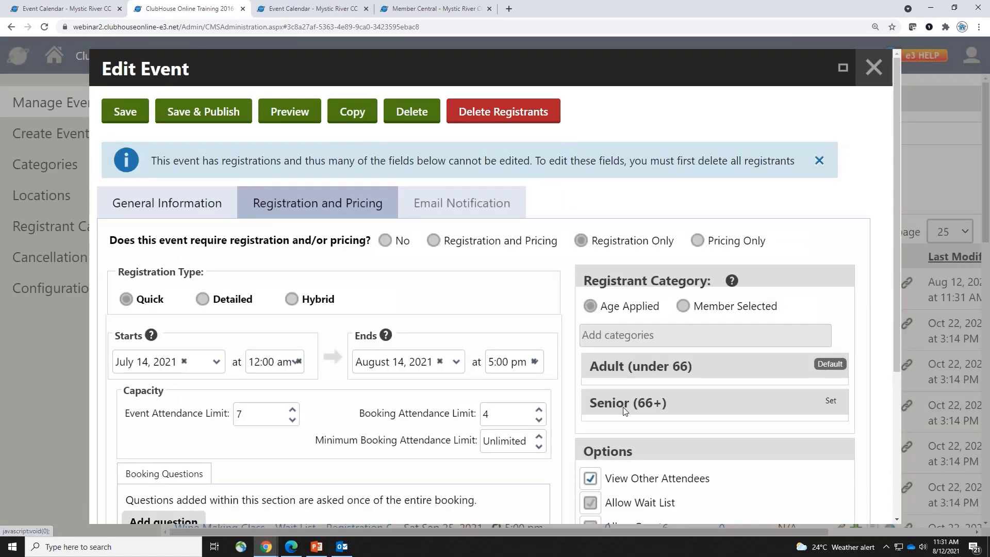
pyautogui.scroll(-2, 623, 407)
pyautogui.click(873, 67)
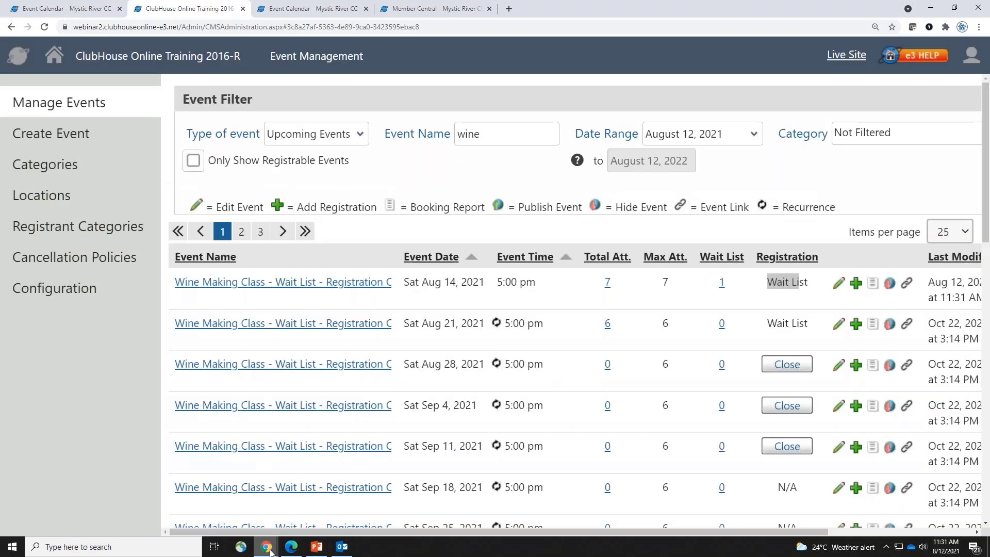
pyautogui.moveTo(266, 547)
pyautogui.click(209, 495)
# Open Manage Buddies/Groups and review the groups list, including Friday Golf, Sunday Social and Thursday
pyautogui.click(388, 171)
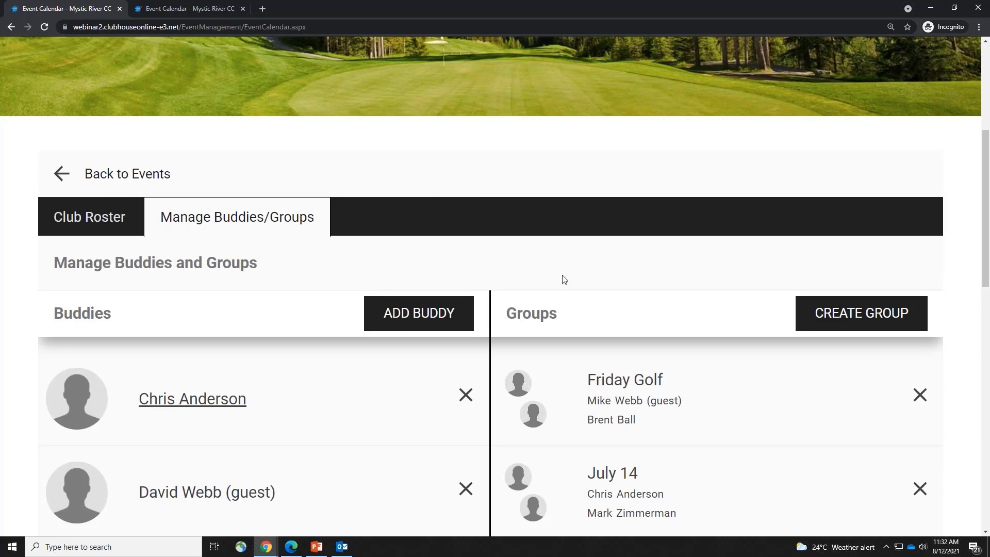
pyautogui.scroll(-2, 564, 279)
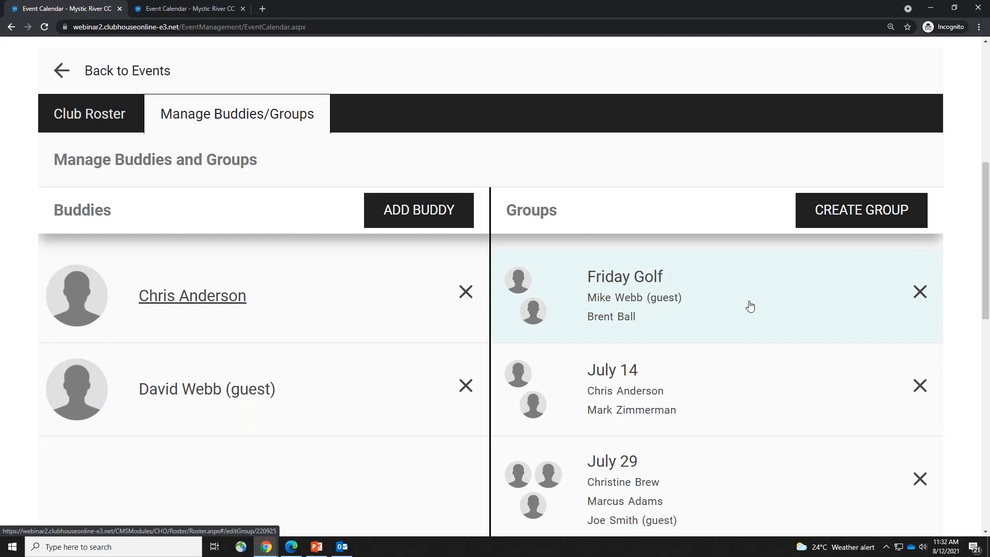
pyautogui.scroll(-5, 749, 306)
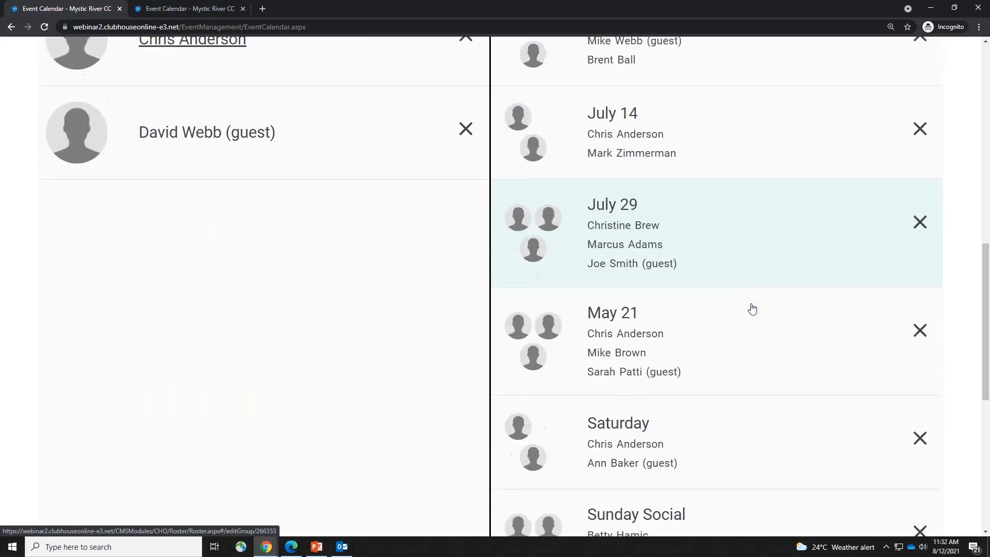
pyautogui.scroll(-6, 752, 308)
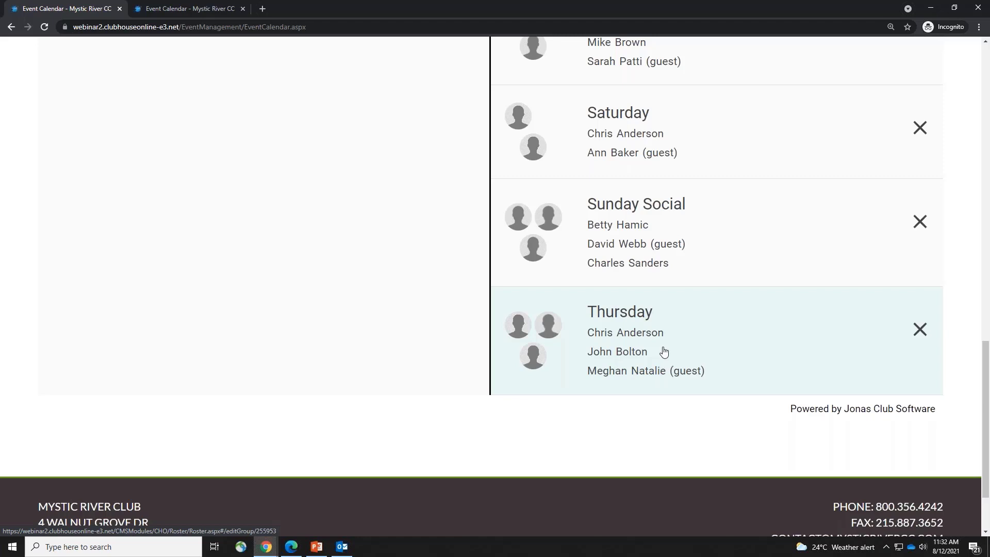
pyautogui.scroll(8, 349, 321)
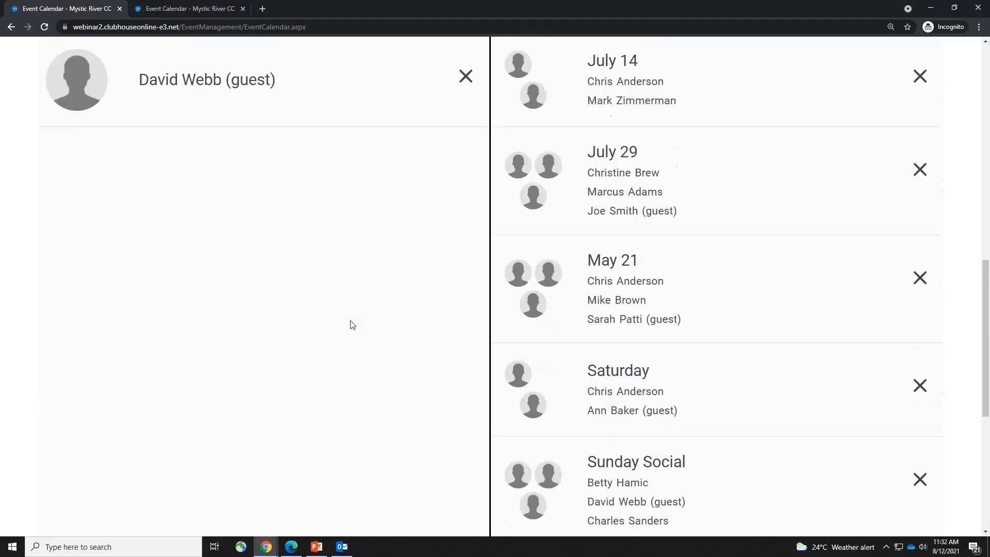
pyautogui.scroll(3, 350, 320)
pyautogui.click(449, 212)
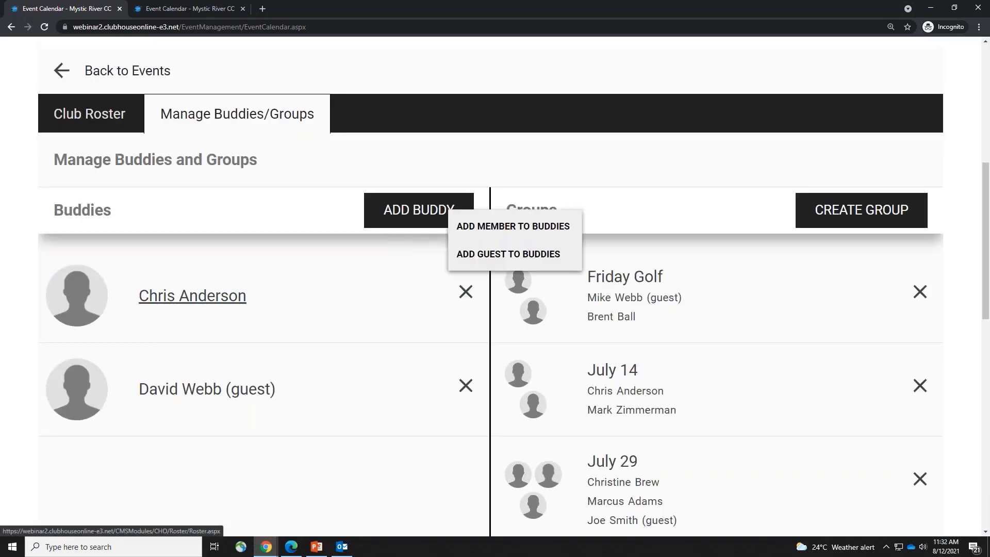
# Create a new buddy group named 'Aug 12'
pyautogui.click(880, 211)
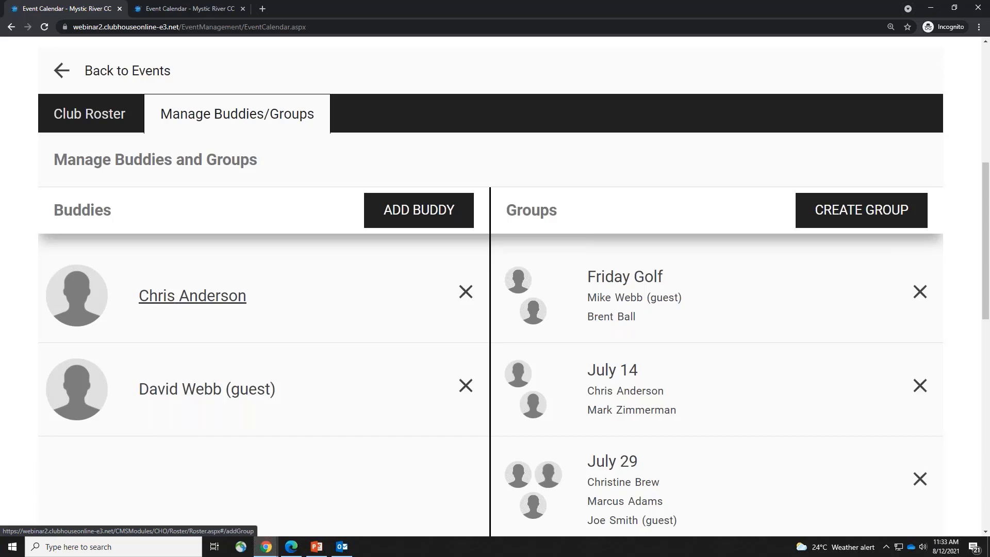
pyautogui.scroll(-4, 462, 407)
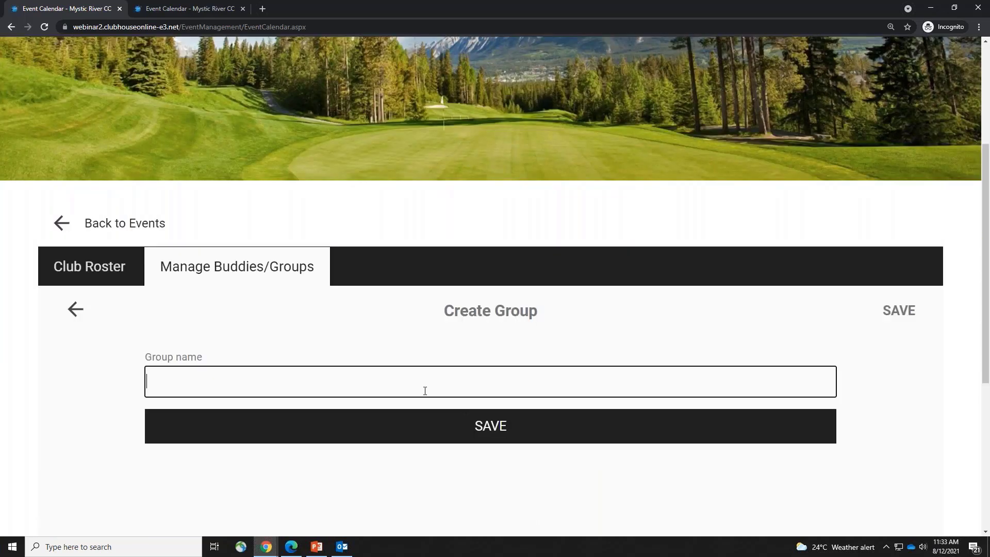
pyautogui.write('Aug 12')
pyautogui.click(449, 432)
# Add a club member, found by name search, to the Aug 12 group
pyautogui.click(740, 398)
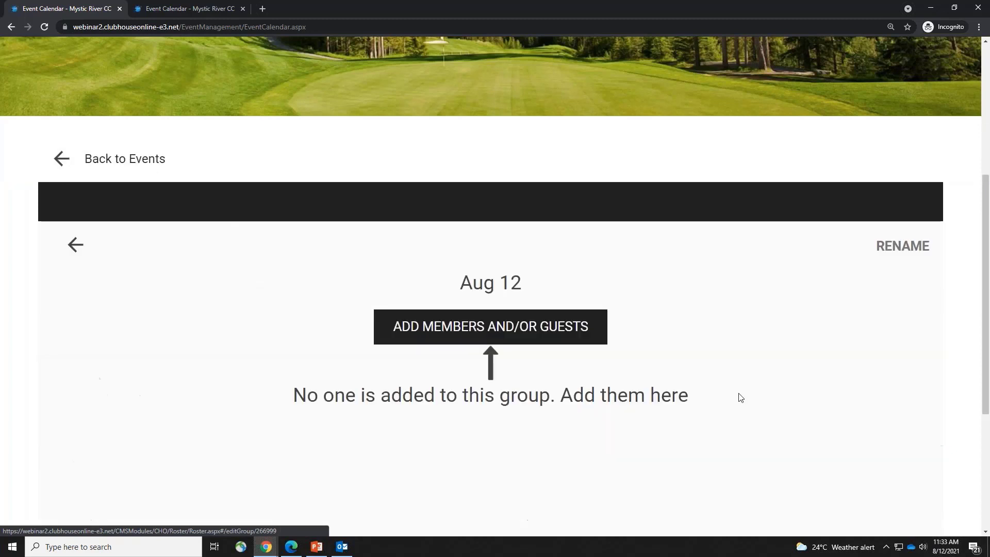
pyautogui.click(593, 336)
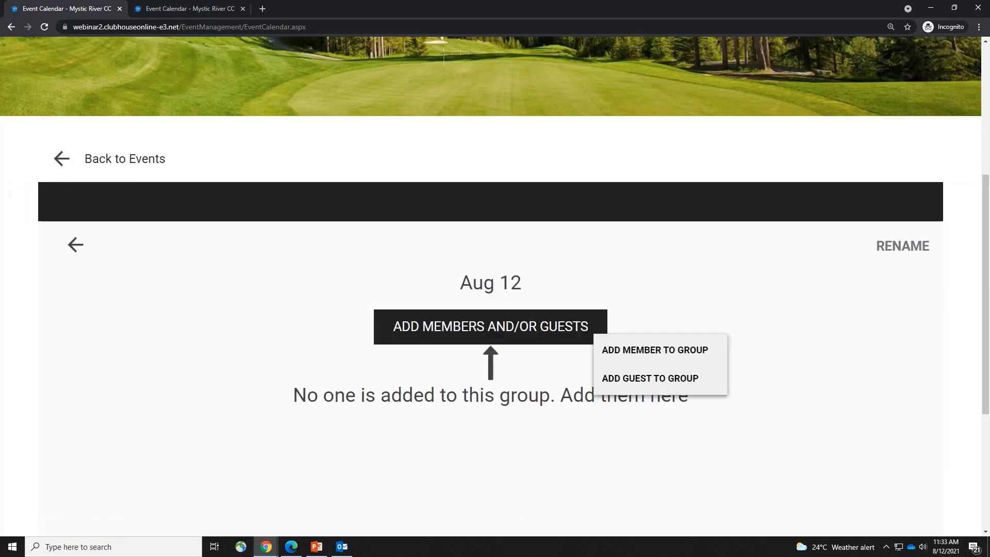
pyautogui.click(637, 355)
pyautogui.write('chris')
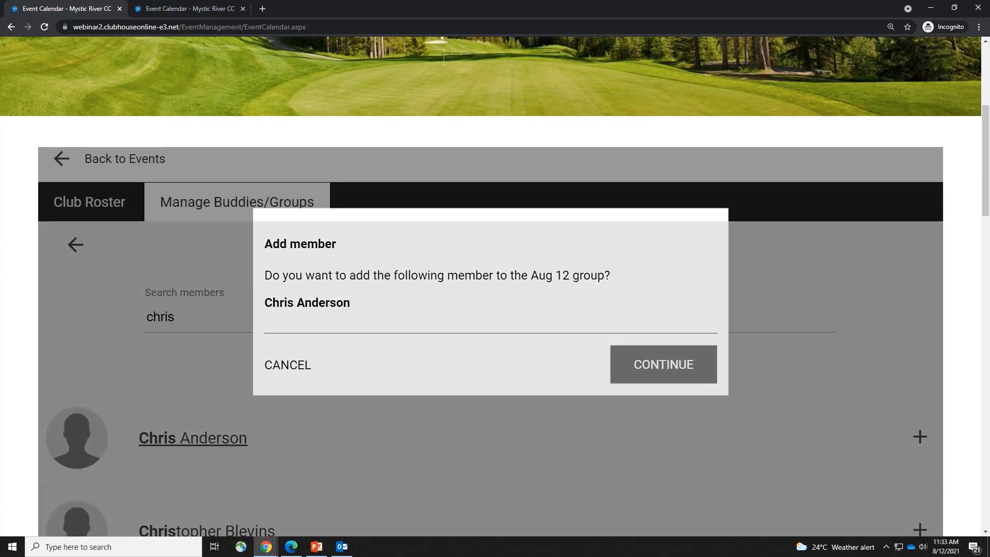
pyautogui.click(663, 362)
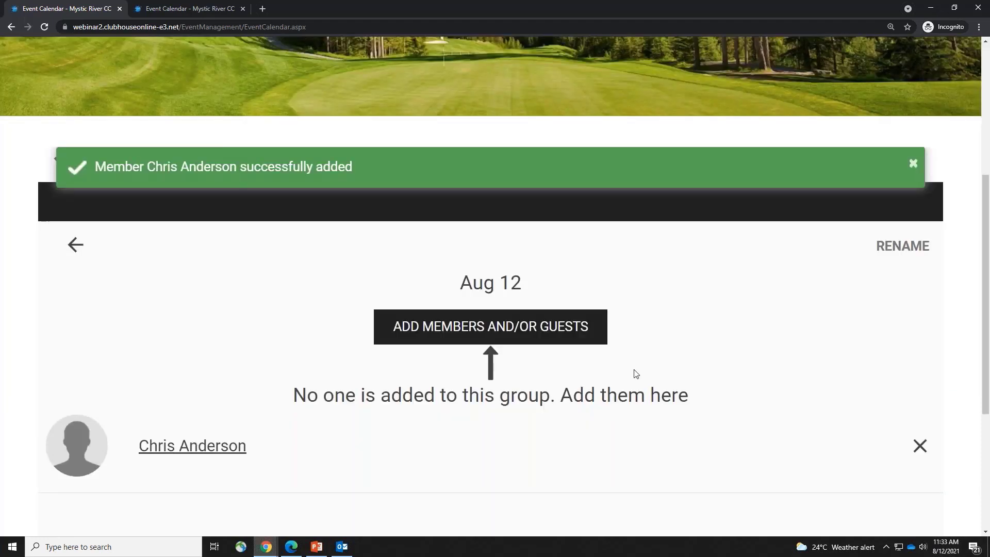
# Add a new guest with a full first and last name to the Aug 12 group
pyautogui.click(594, 341)
pyautogui.click(634, 380)
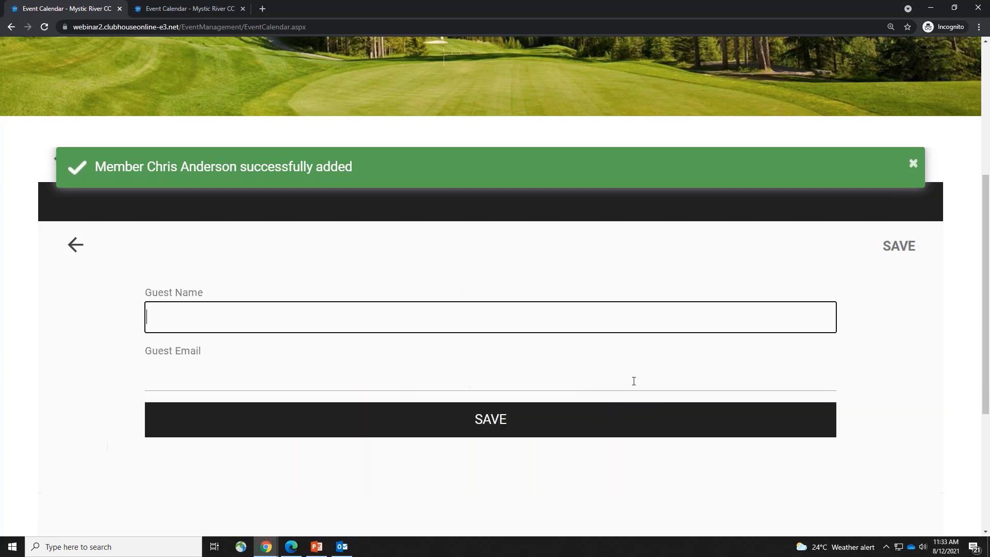
pyautogui.write('Ann')
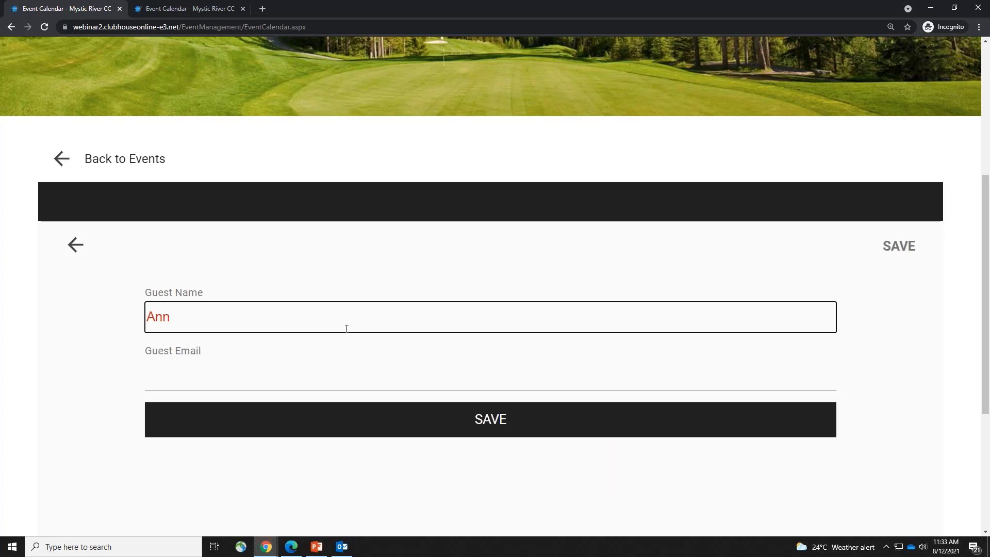
pyautogui.click(453, 418)
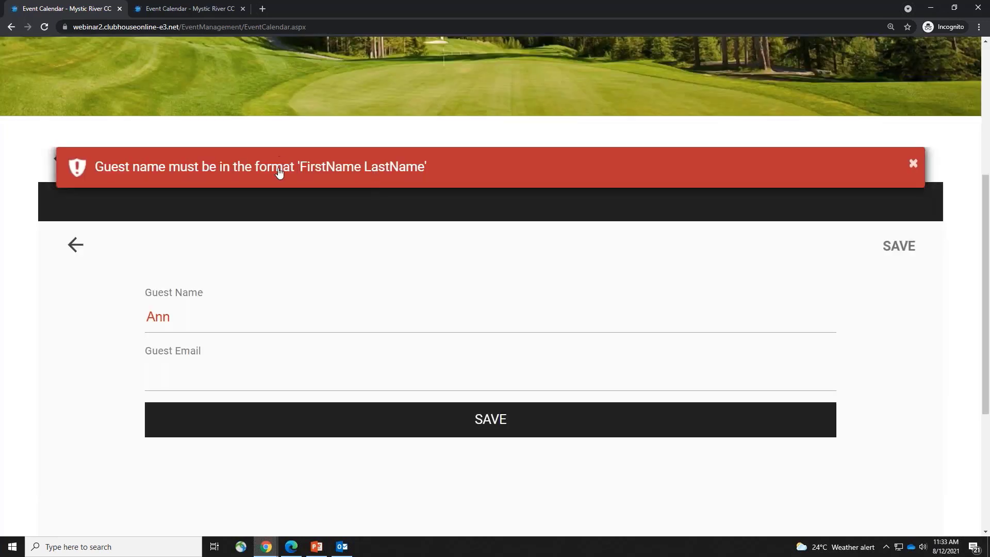
pyautogui.moveTo(289, 169); pyautogui.dragTo(442, 170)
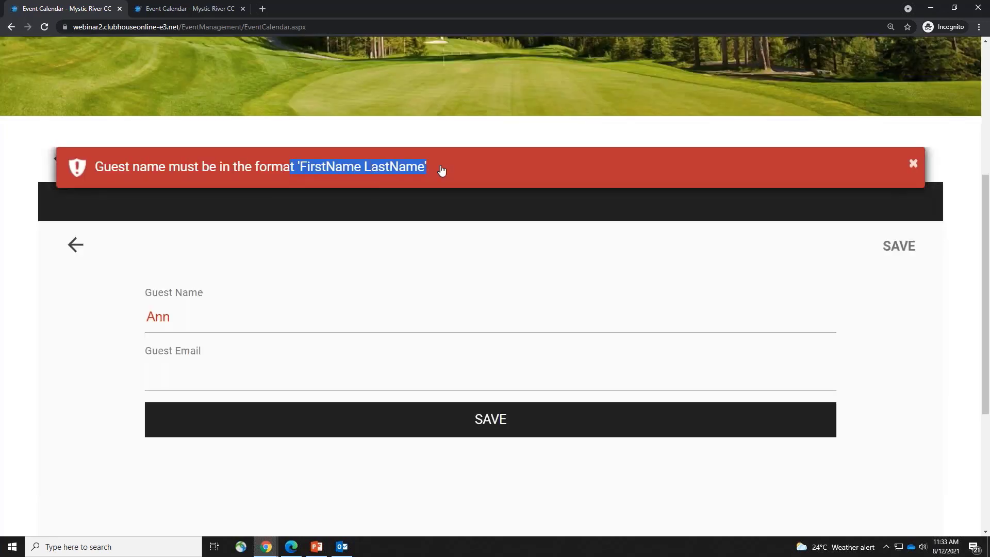
pyautogui.click(270, 316)
pyautogui.write('G')
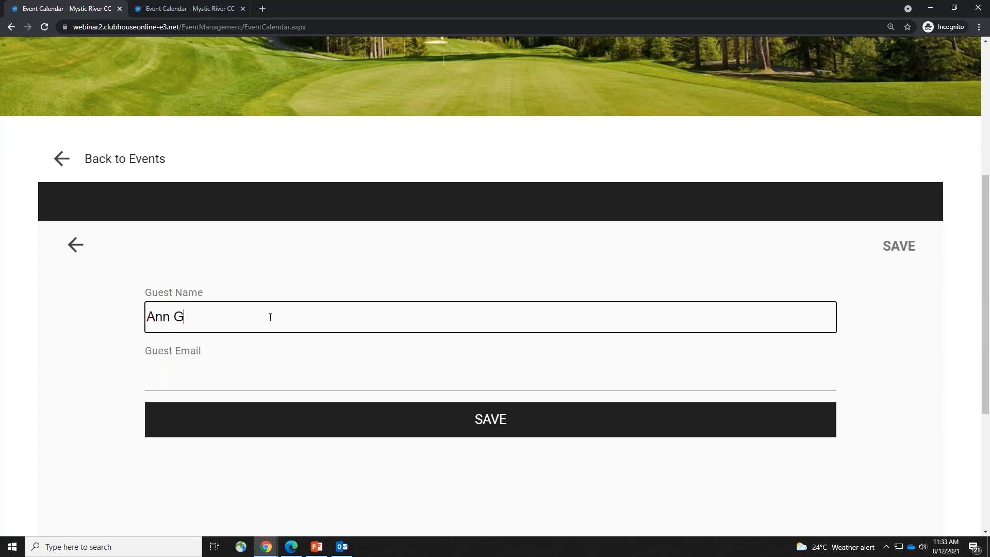
pyautogui.write('uest')
pyautogui.click(459, 409)
pyautogui.click(670, 372)
pyautogui.scroll(-3, 641, 356)
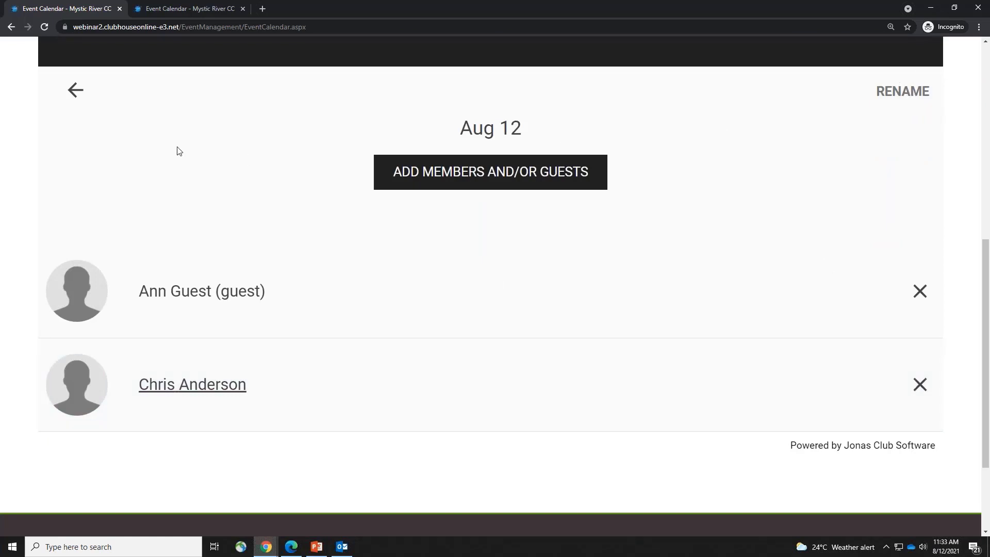
# Remove the July 14 group from the buddies and groups overview, then go Back to Events
pyautogui.click(75, 101)
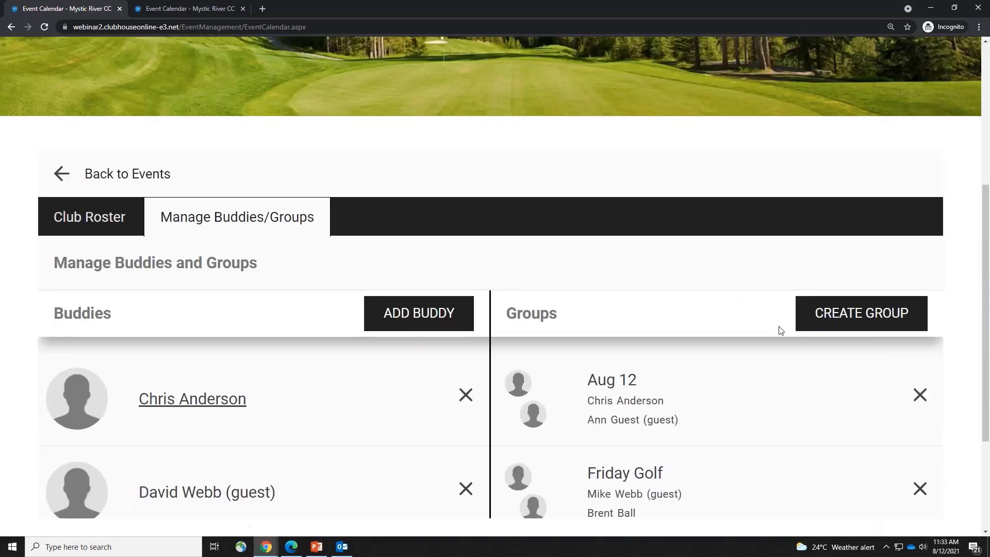
pyautogui.scroll(-2, 651, 379)
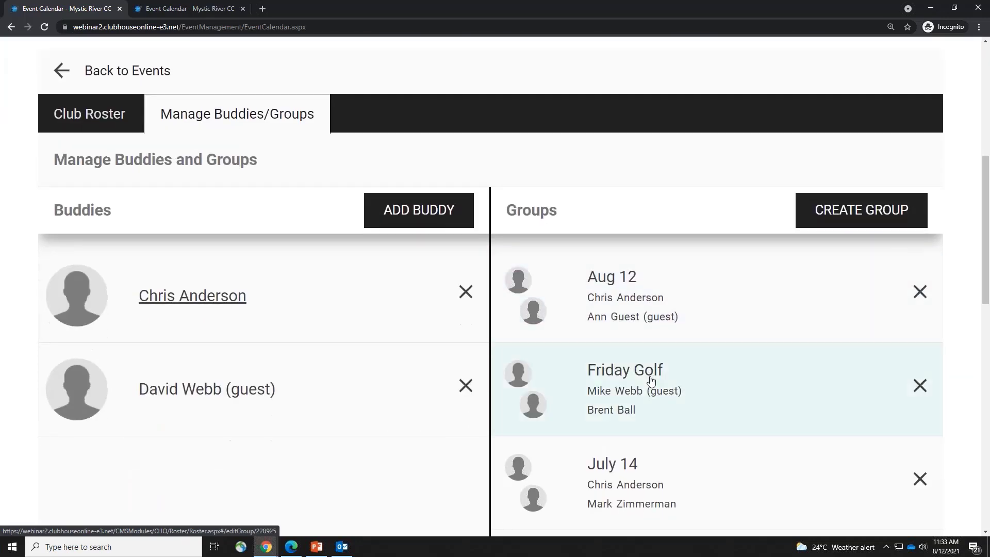
pyautogui.scroll(-2, 650, 380)
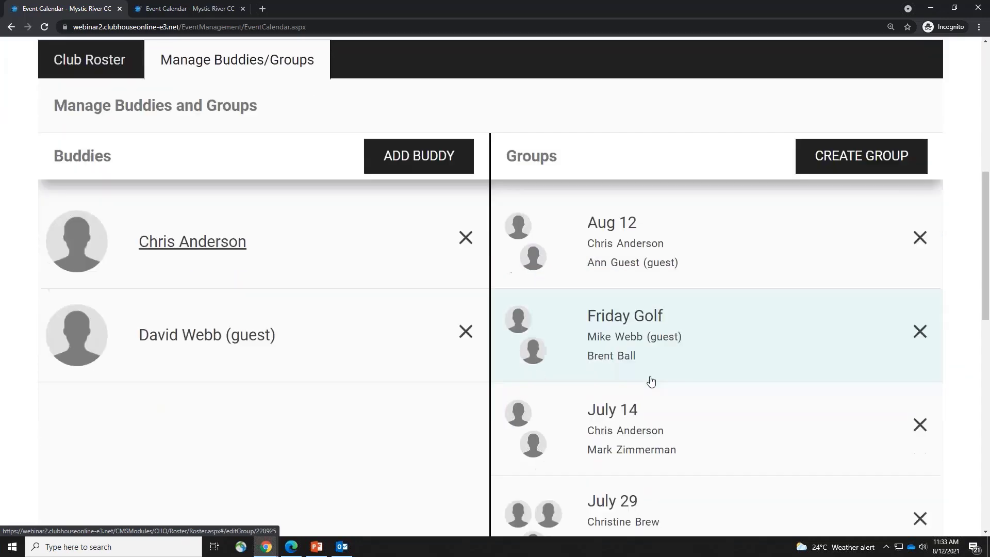
pyautogui.click(918, 379)
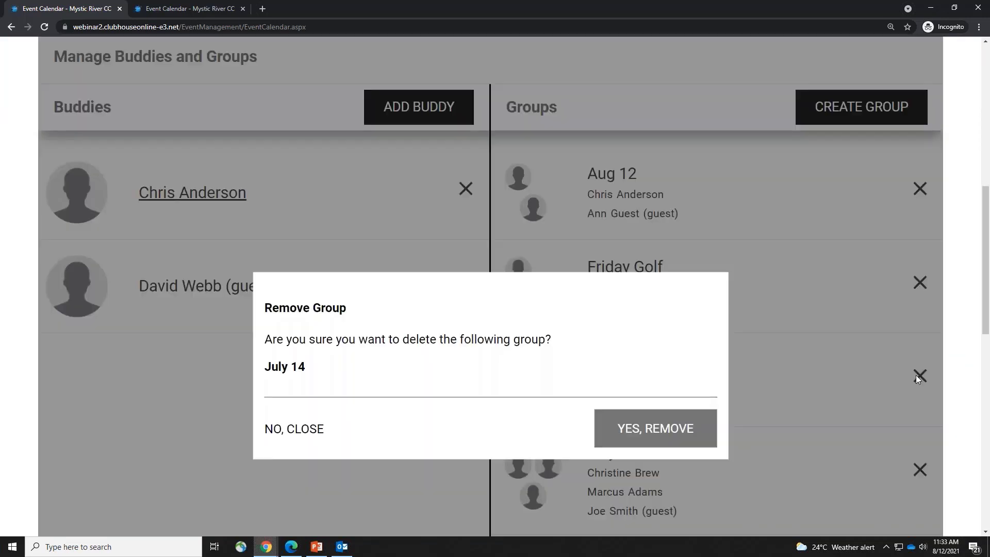
pyautogui.click(661, 354)
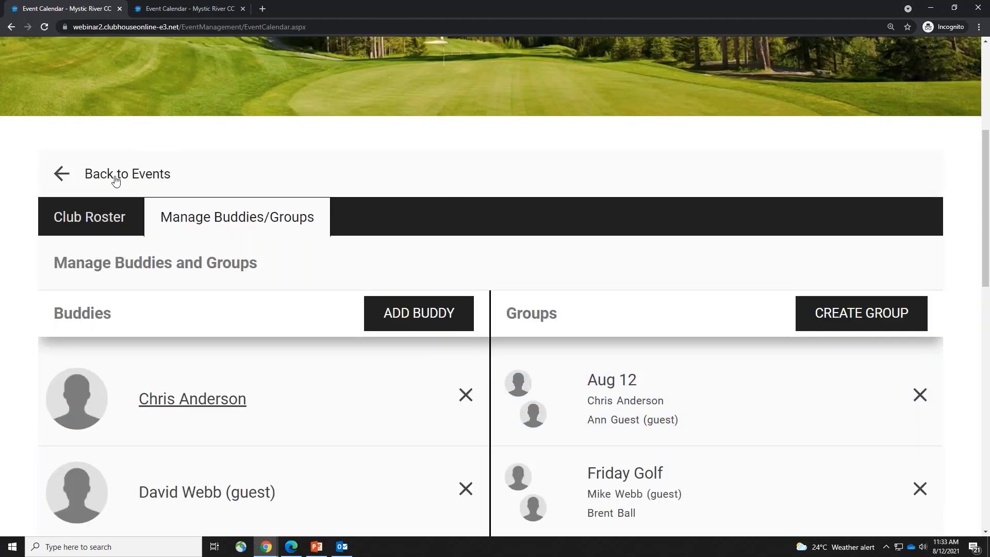
pyautogui.click(115, 181)
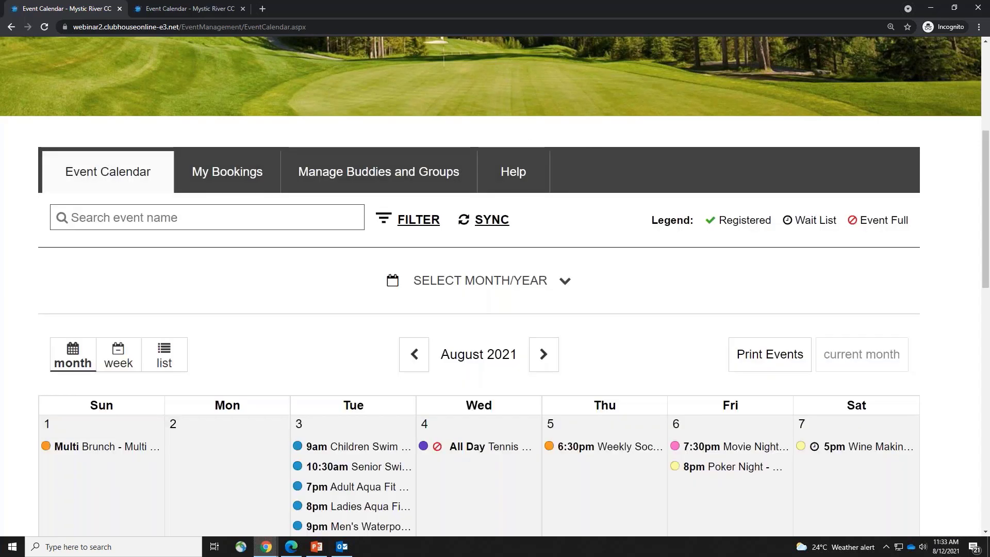
# Open Help and browse the Event Tutorials videos for events, bookings and buddies
pyautogui.click(522, 173)
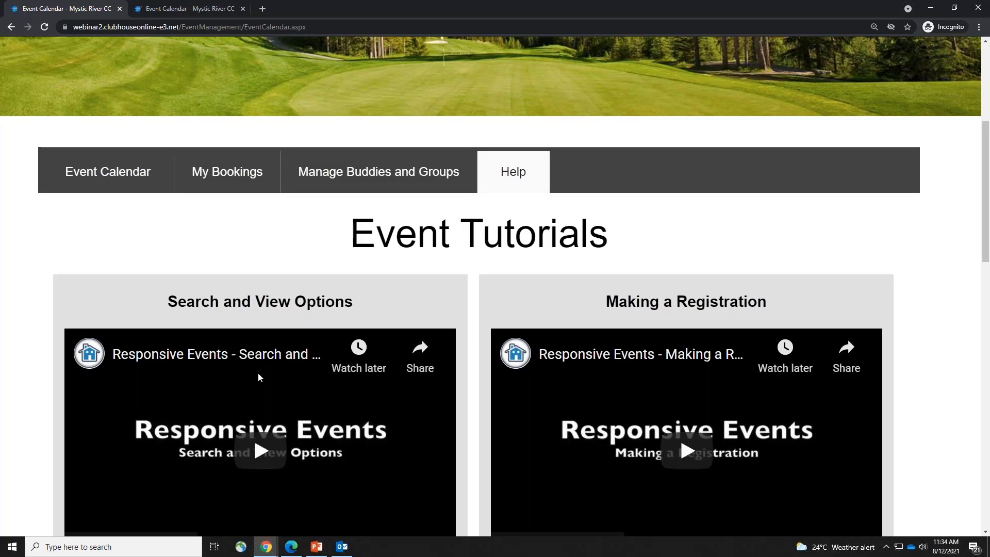
pyautogui.scroll(-2, 259, 378)
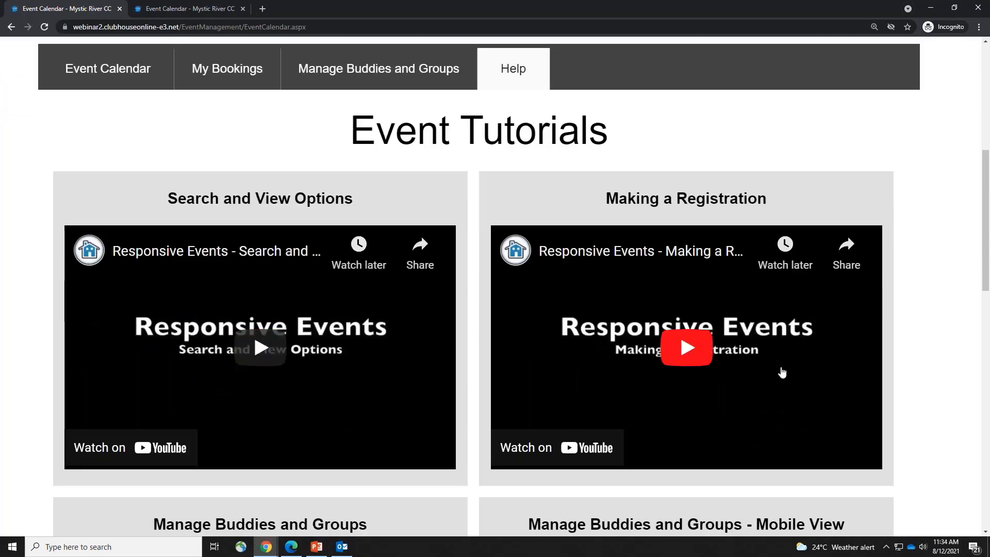
pyautogui.scroll(-5, 256, 403)
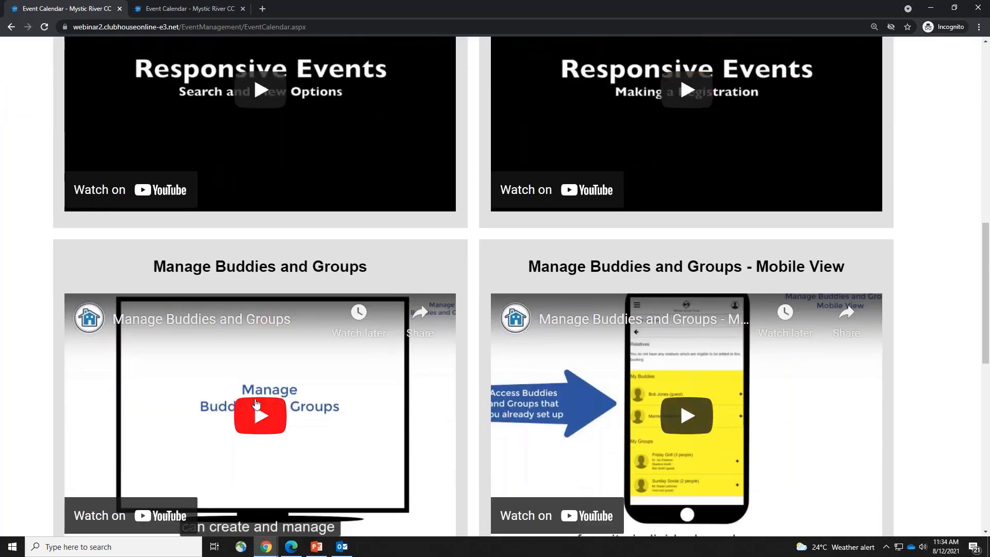
pyautogui.scroll(-5, 901, 426)
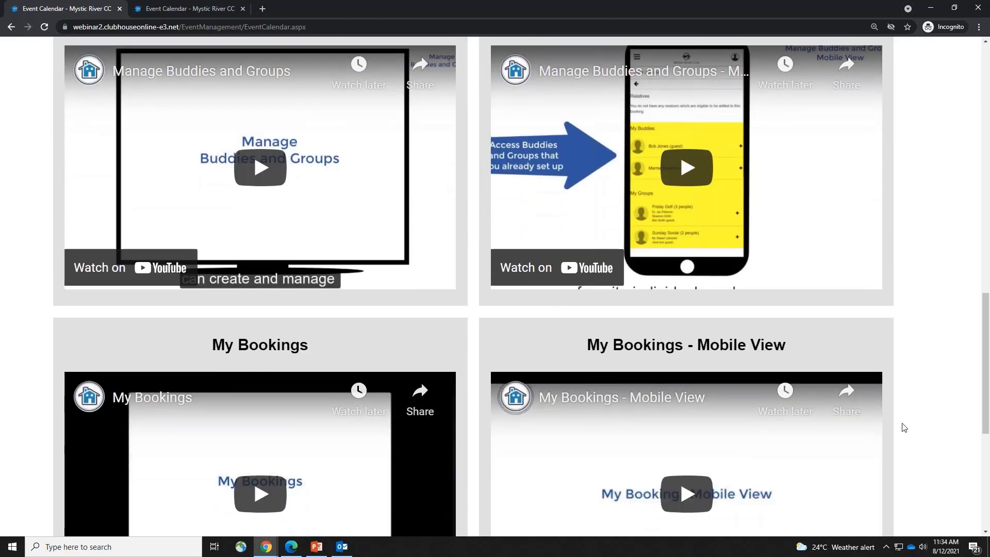
pyautogui.scroll(-3, 904, 428)
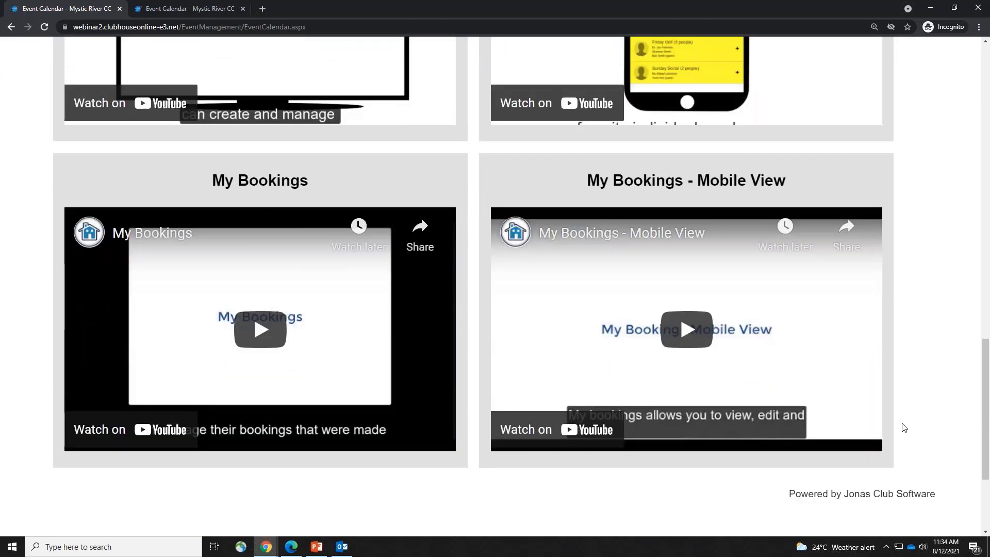
pyautogui.scroll(14, 904, 428)
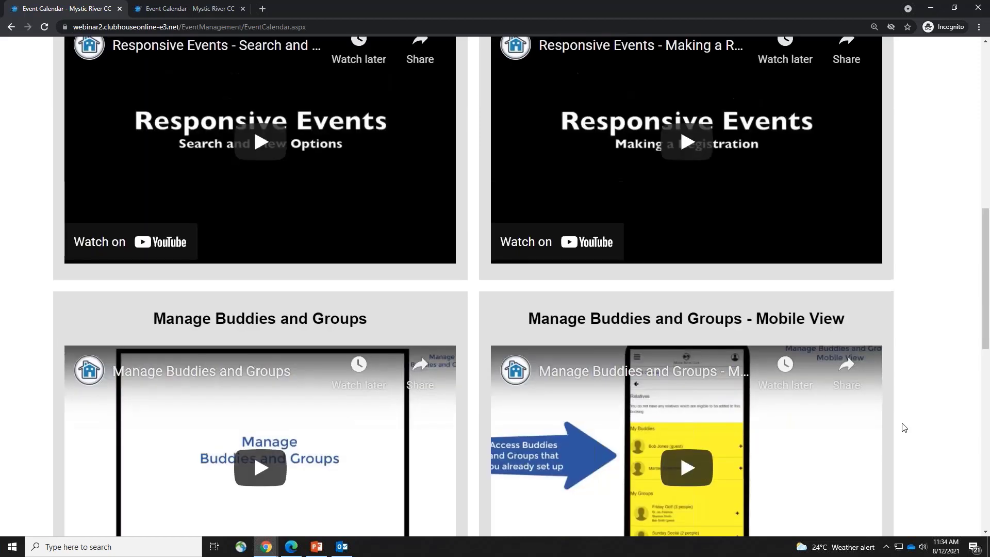
pyautogui.scroll(1, 904, 427)
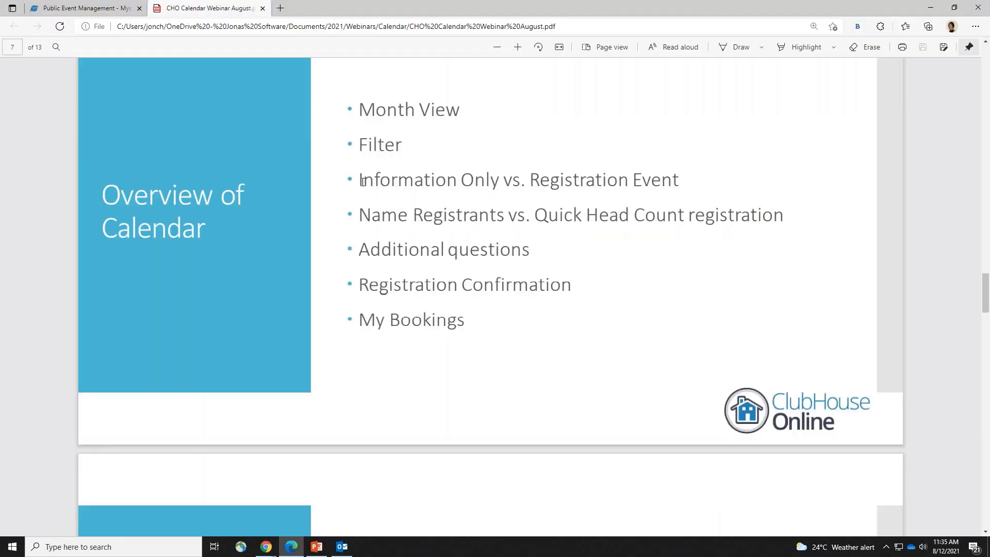
# Scroll the webinar PDF from slide 7, Overview of Calendar, to slide 12, Public/Member Experience of Calendar
pyautogui.scroll(-3, 480, 257)
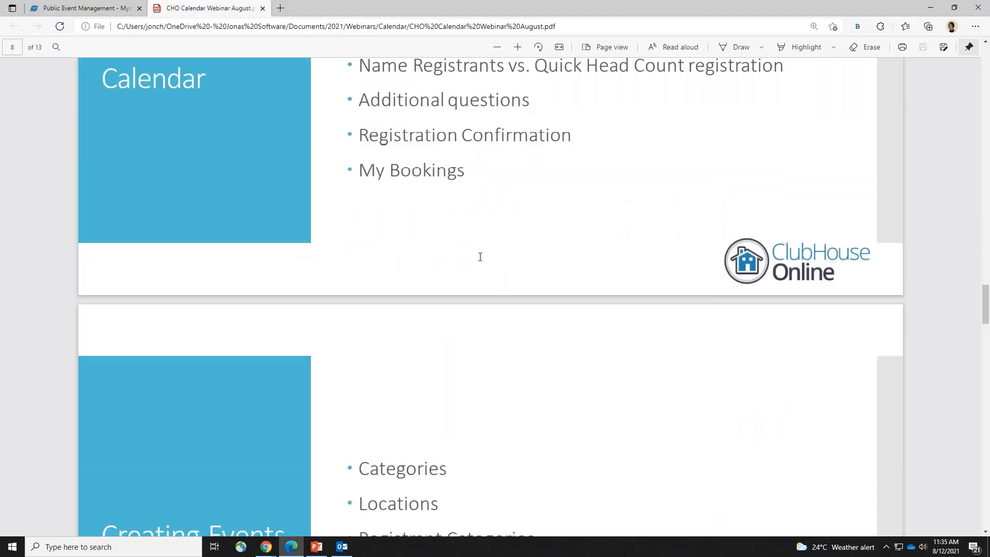
pyautogui.scroll(-4, 480, 256)
pyautogui.scroll(-5, 480, 256)
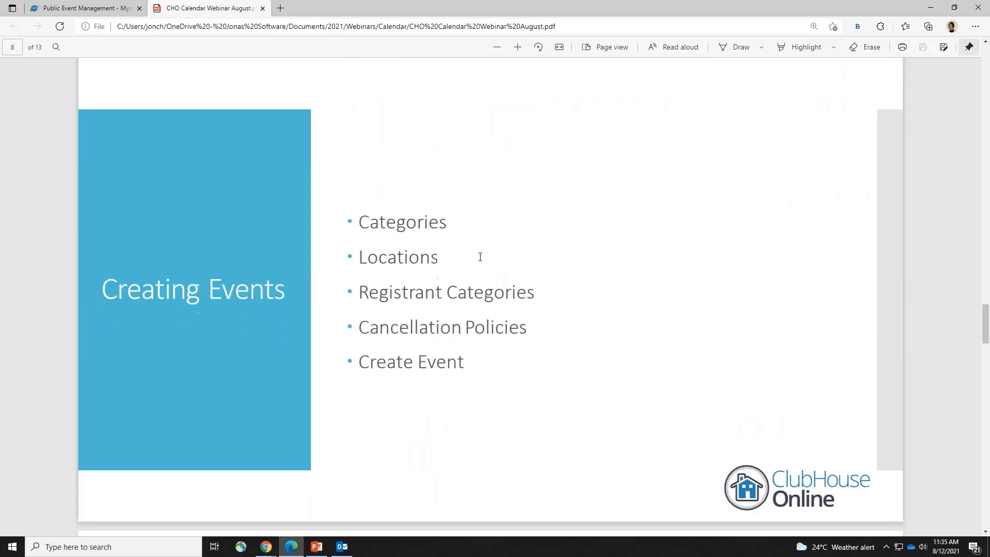
pyautogui.scroll(-4, 480, 256)
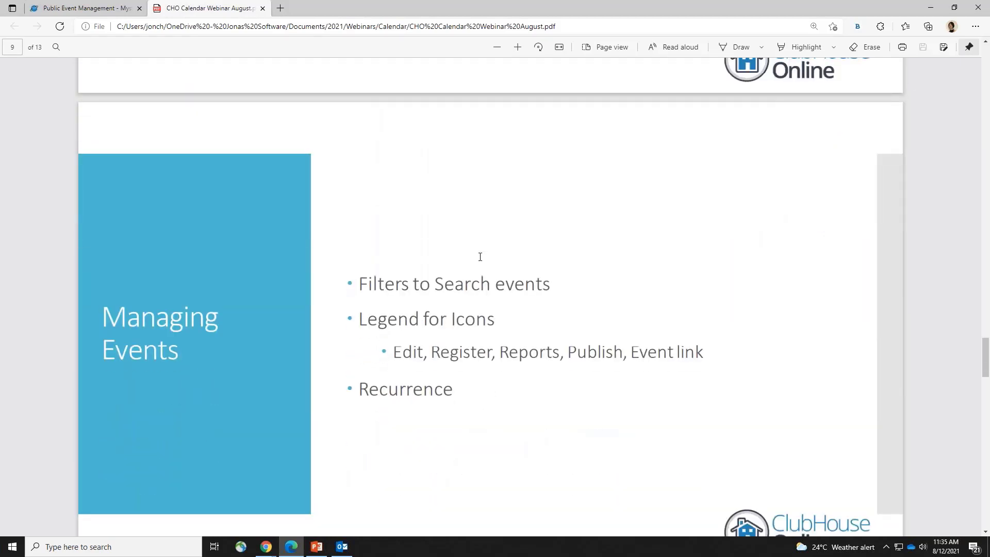
pyautogui.scroll(-7, 480, 257)
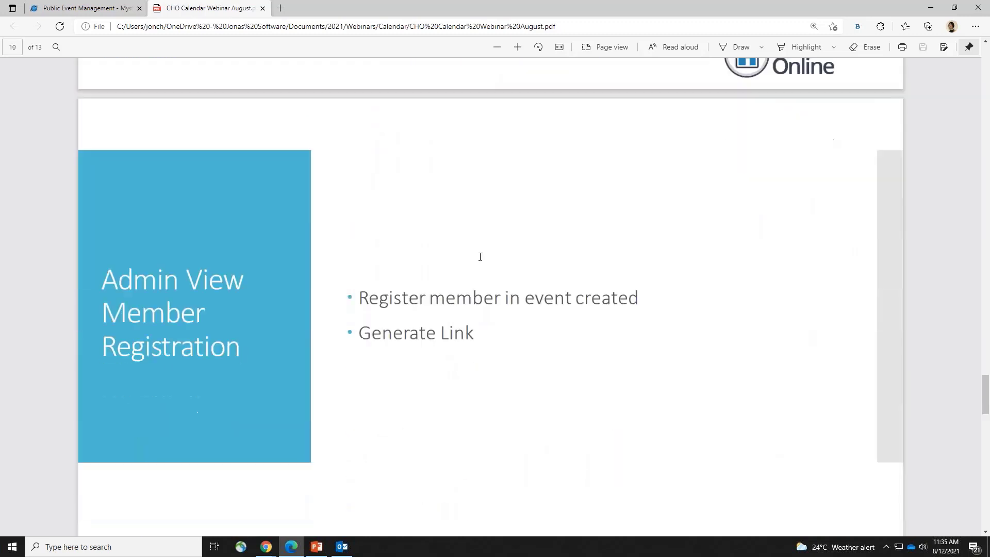
pyautogui.scroll(-7, 480, 256)
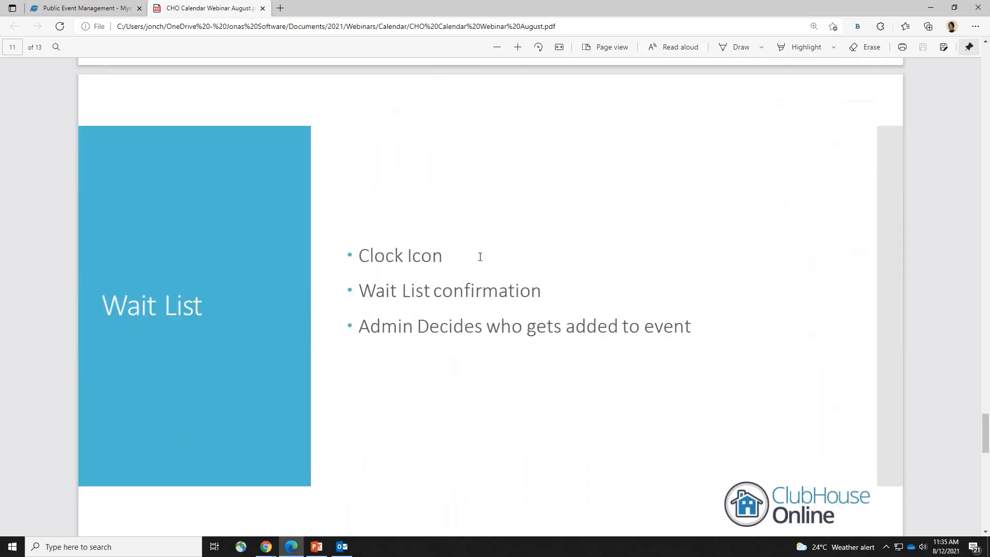
pyautogui.scroll(-5, 480, 256)
pyautogui.scroll(-3, 479, 257)
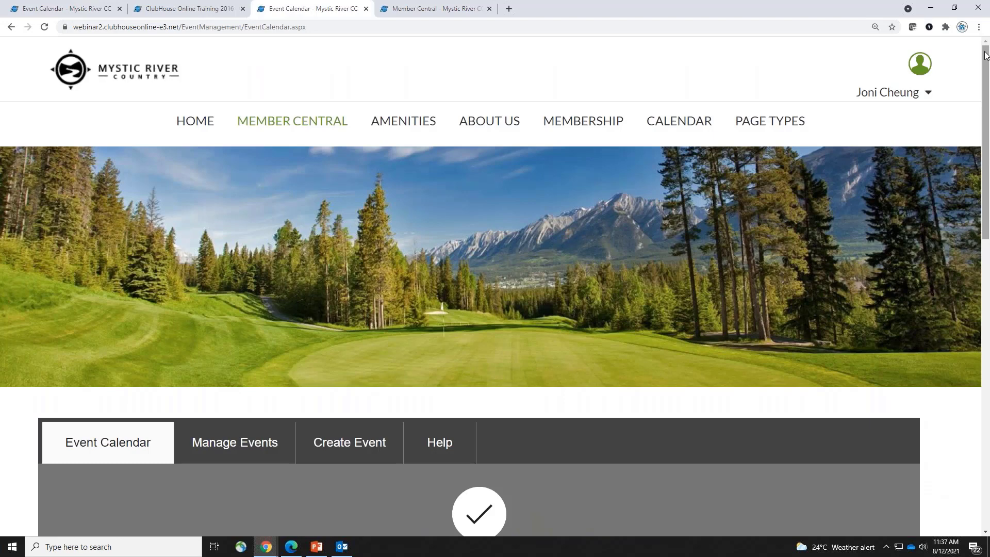
# Open Club Central admin in a new tab via the user menu's Switch to Club Central link
pyautogui.moveTo(908, 98)
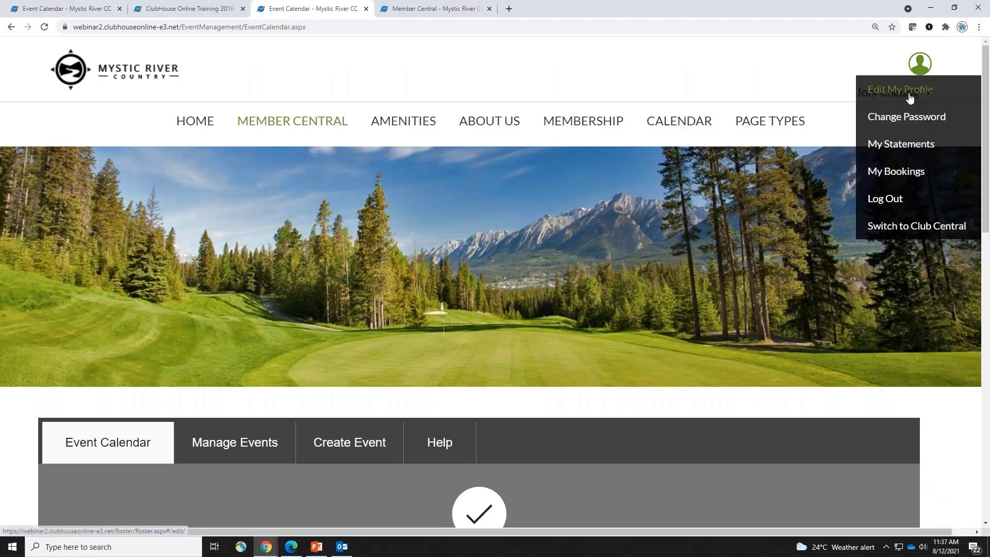
pyautogui.rightClick(950, 230)
pyautogui.click(914, 234)
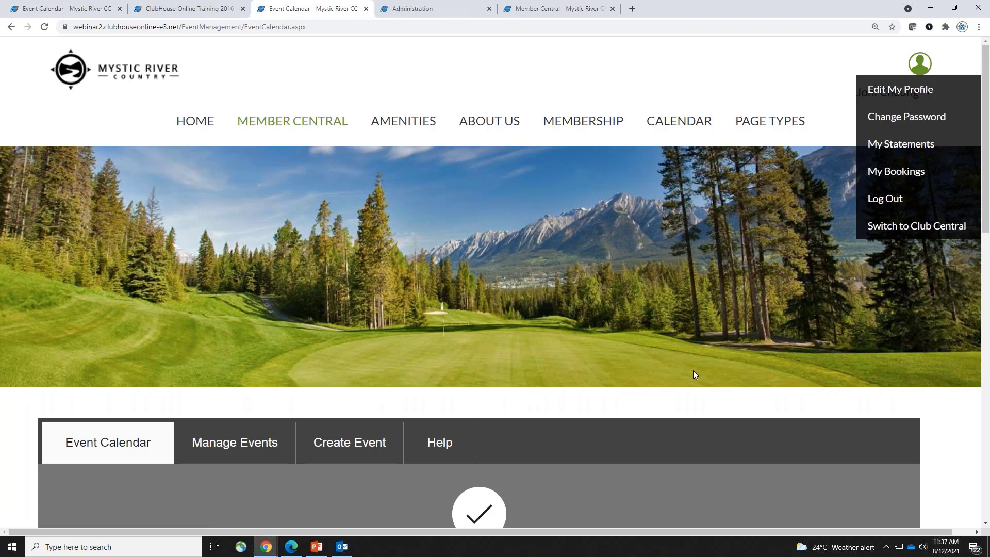
pyautogui.click(418, 9)
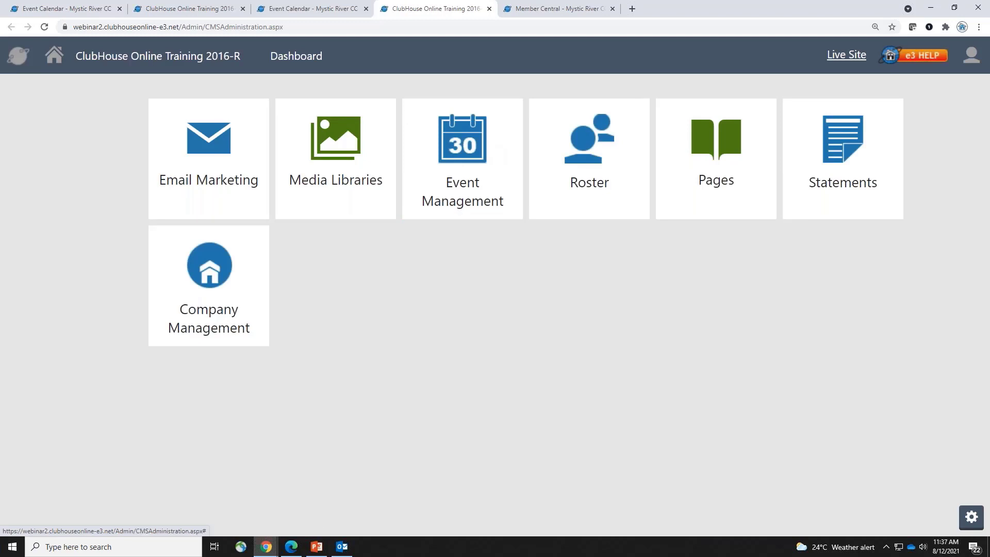
# Go to Event Management and open its event Categories page
pyautogui.click(19, 60)
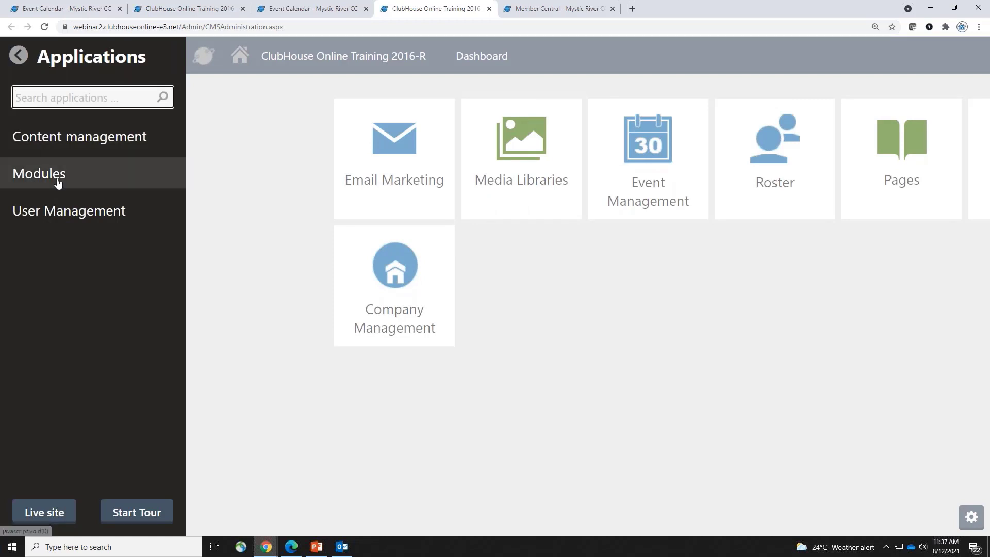
pyautogui.click(31, 175)
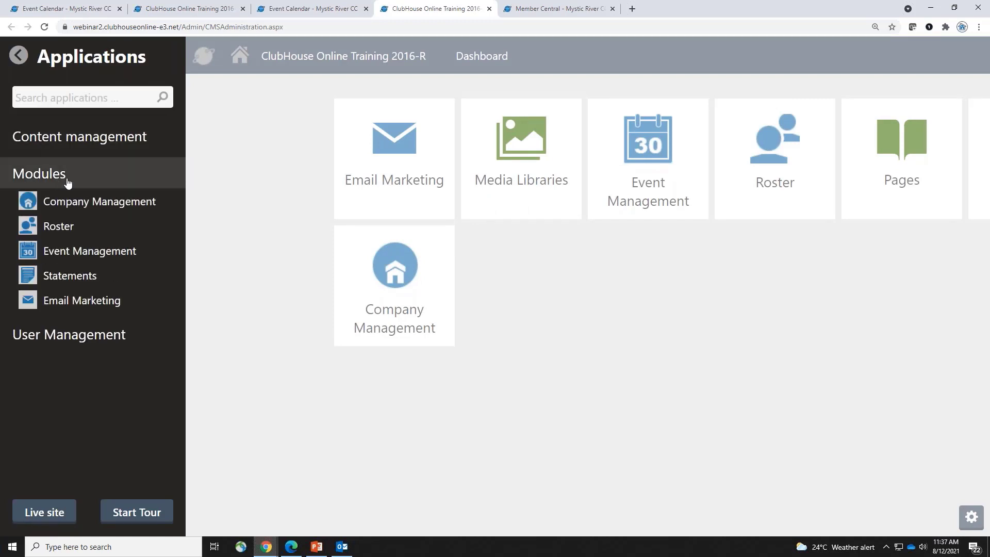
pyautogui.click(651, 379)
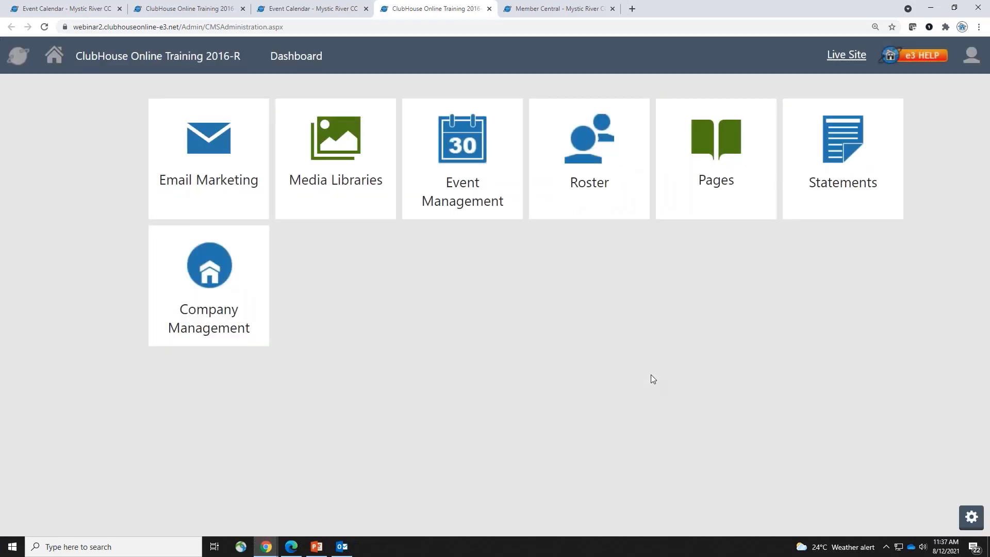
pyautogui.click(189, 8)
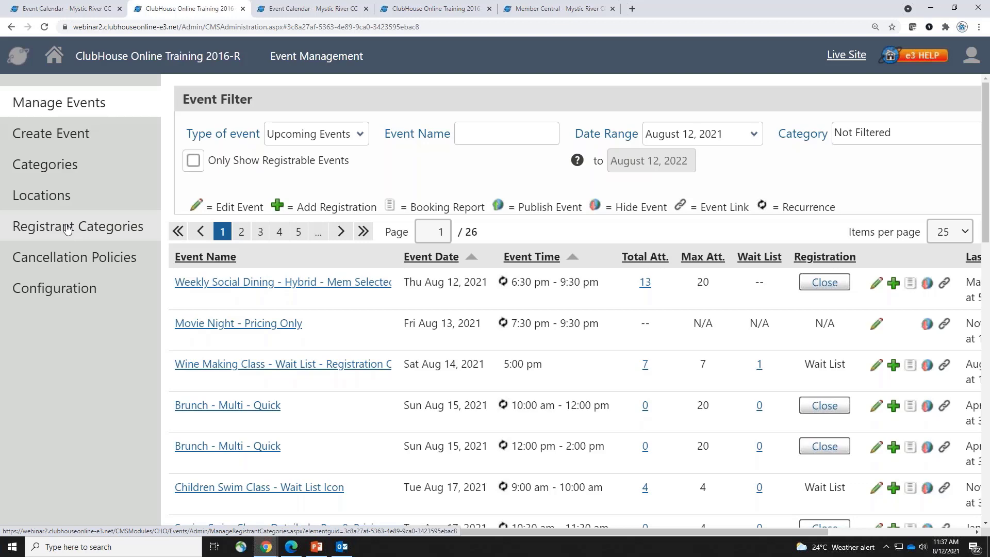
pyautogui.click(51, 165)
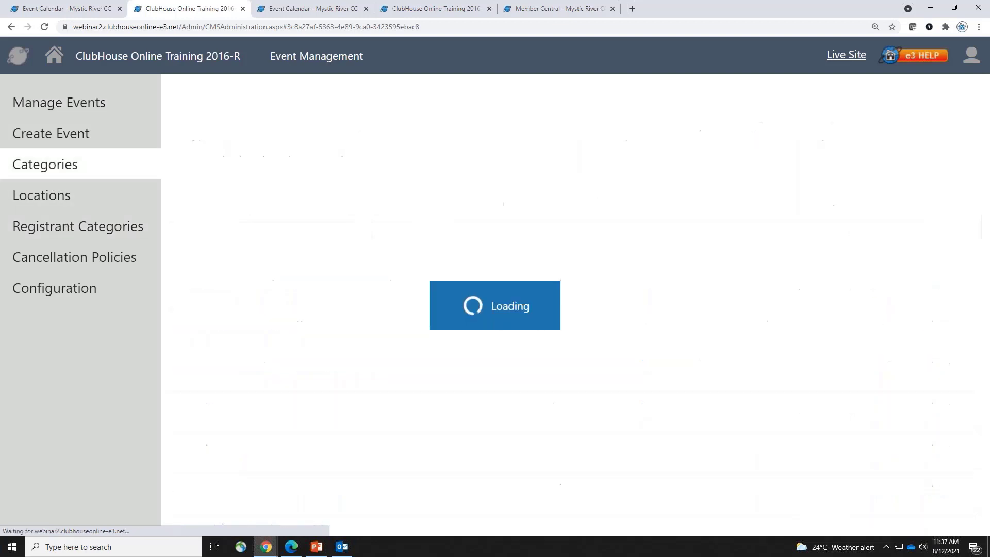